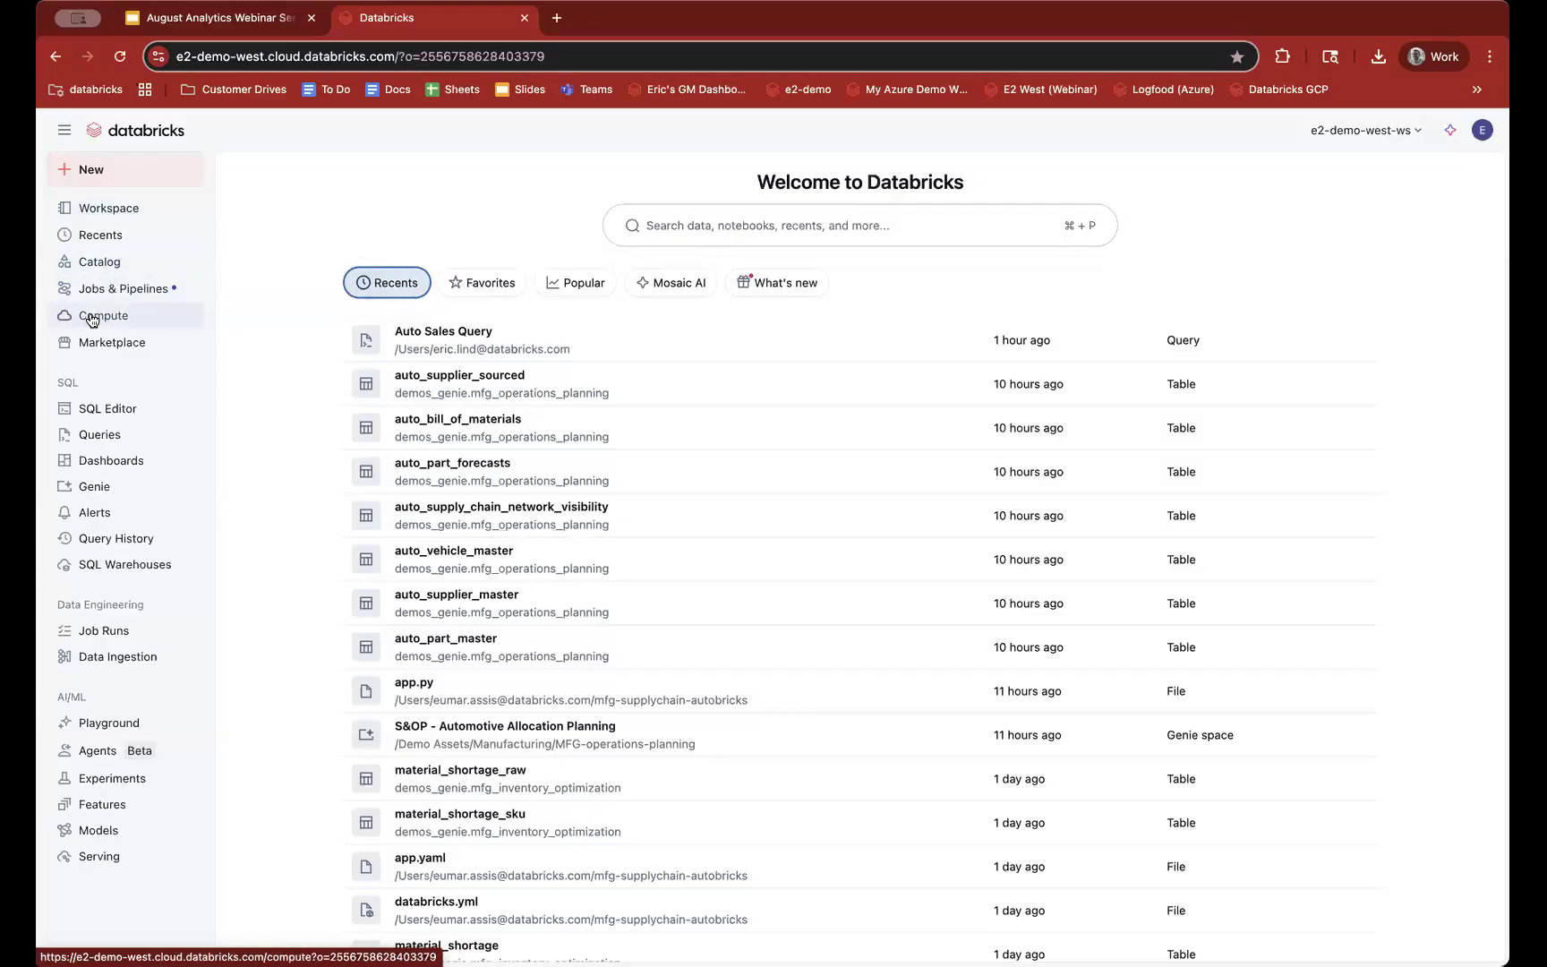
Step: In the Catalog, expand demos_genie > mfg_operations_planning to list its 17 tables
left_click(117, 261)
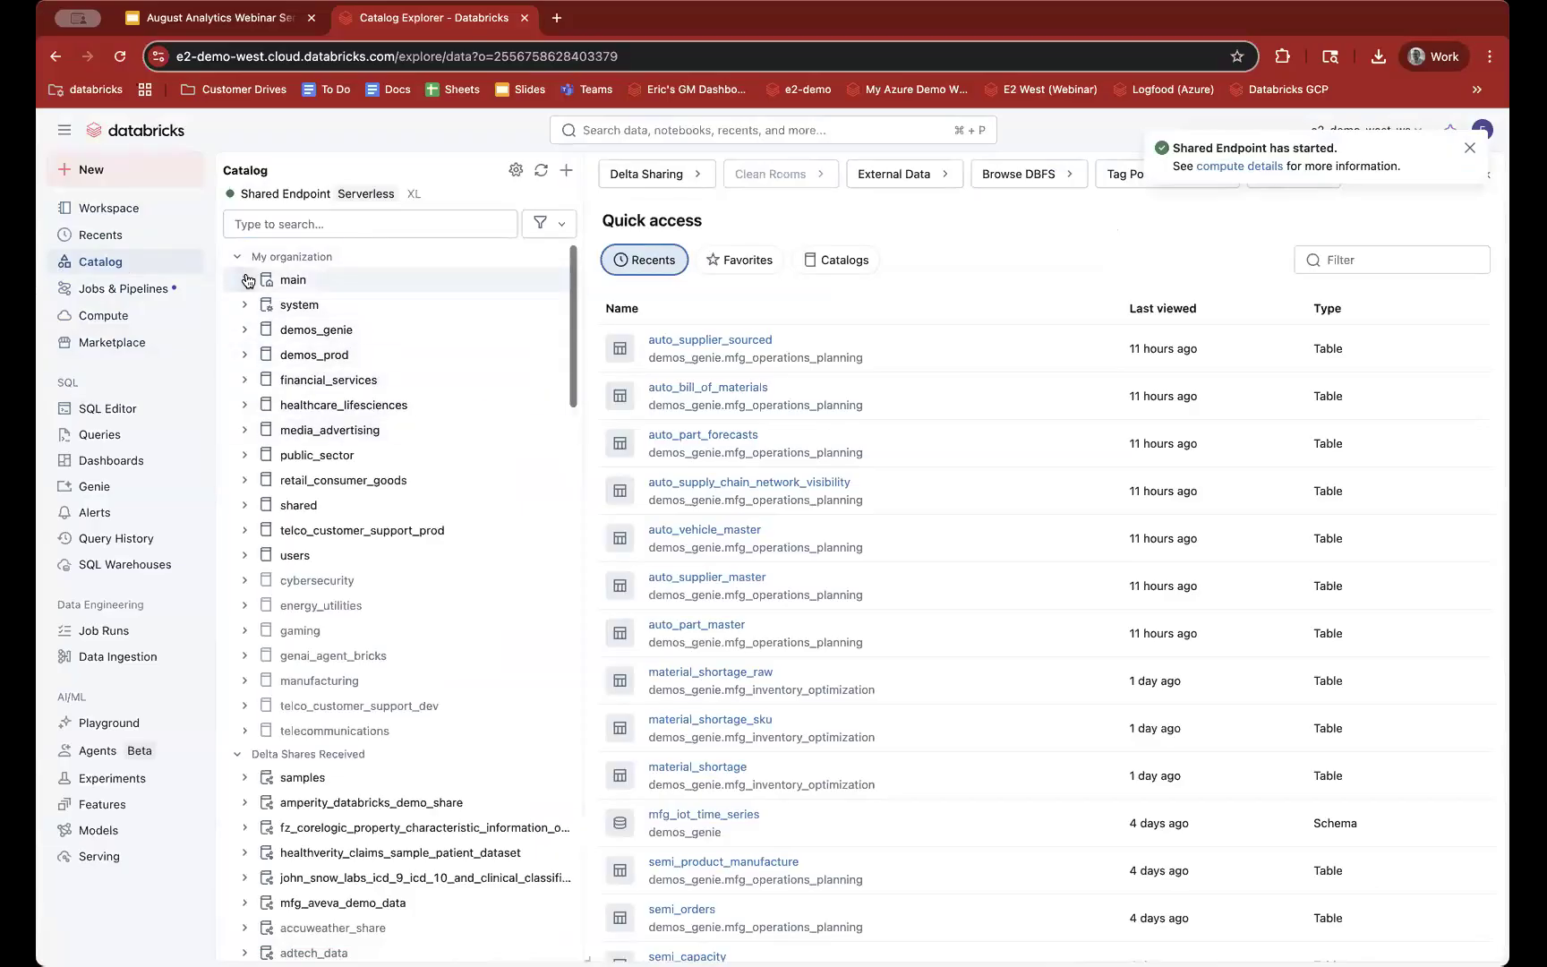
left_click(245, 330)
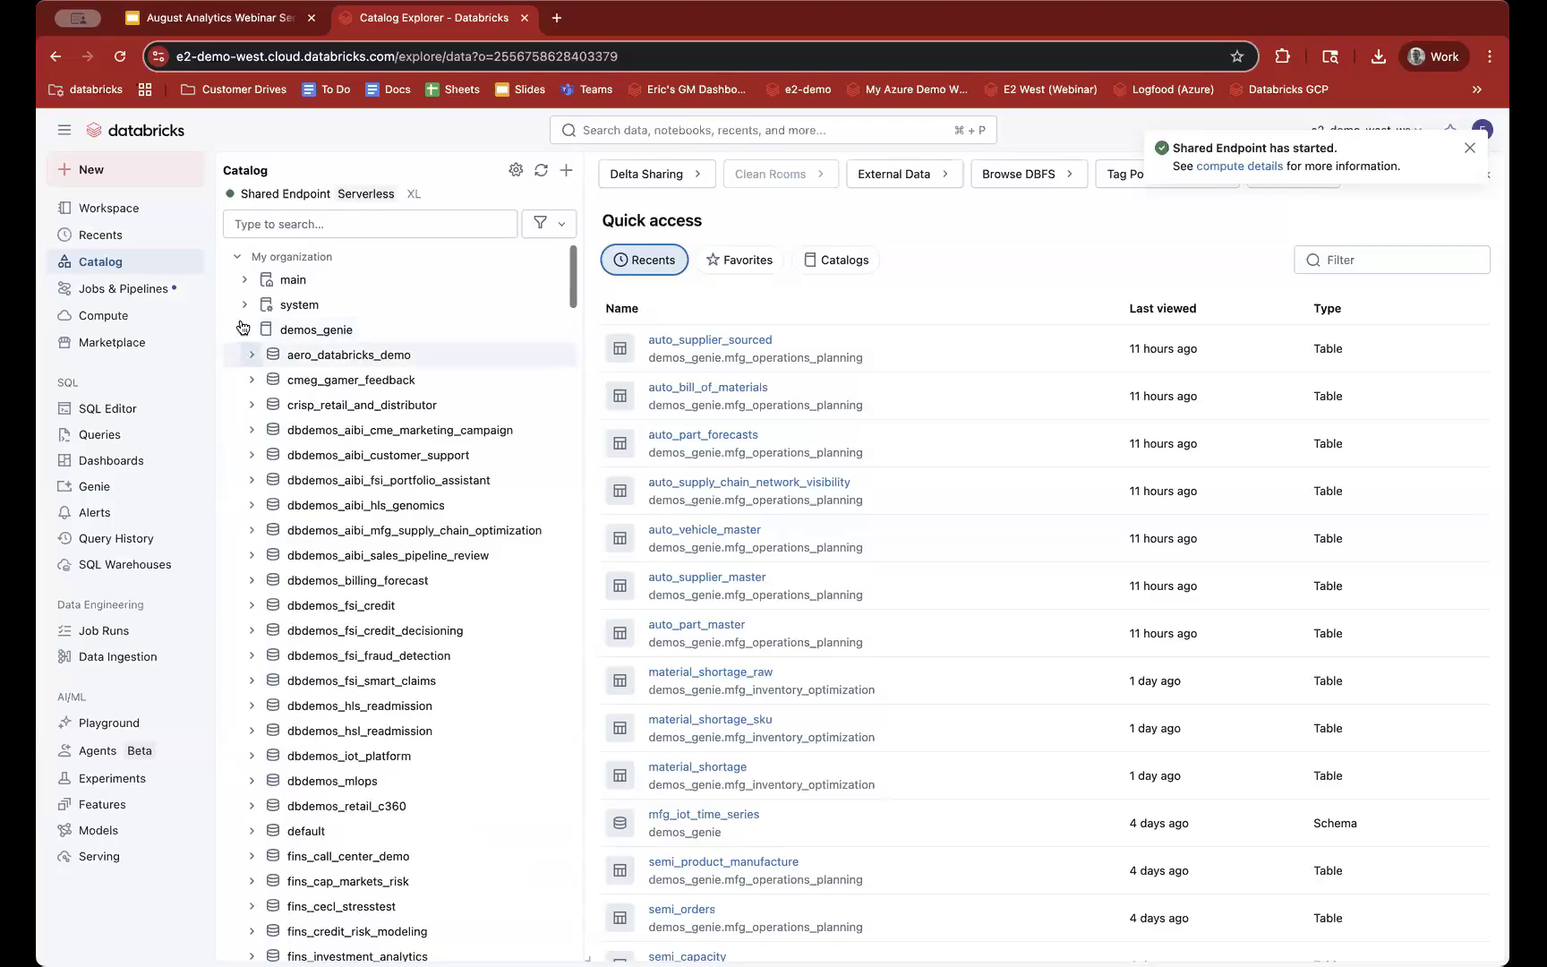
mouse_move(325, 338)
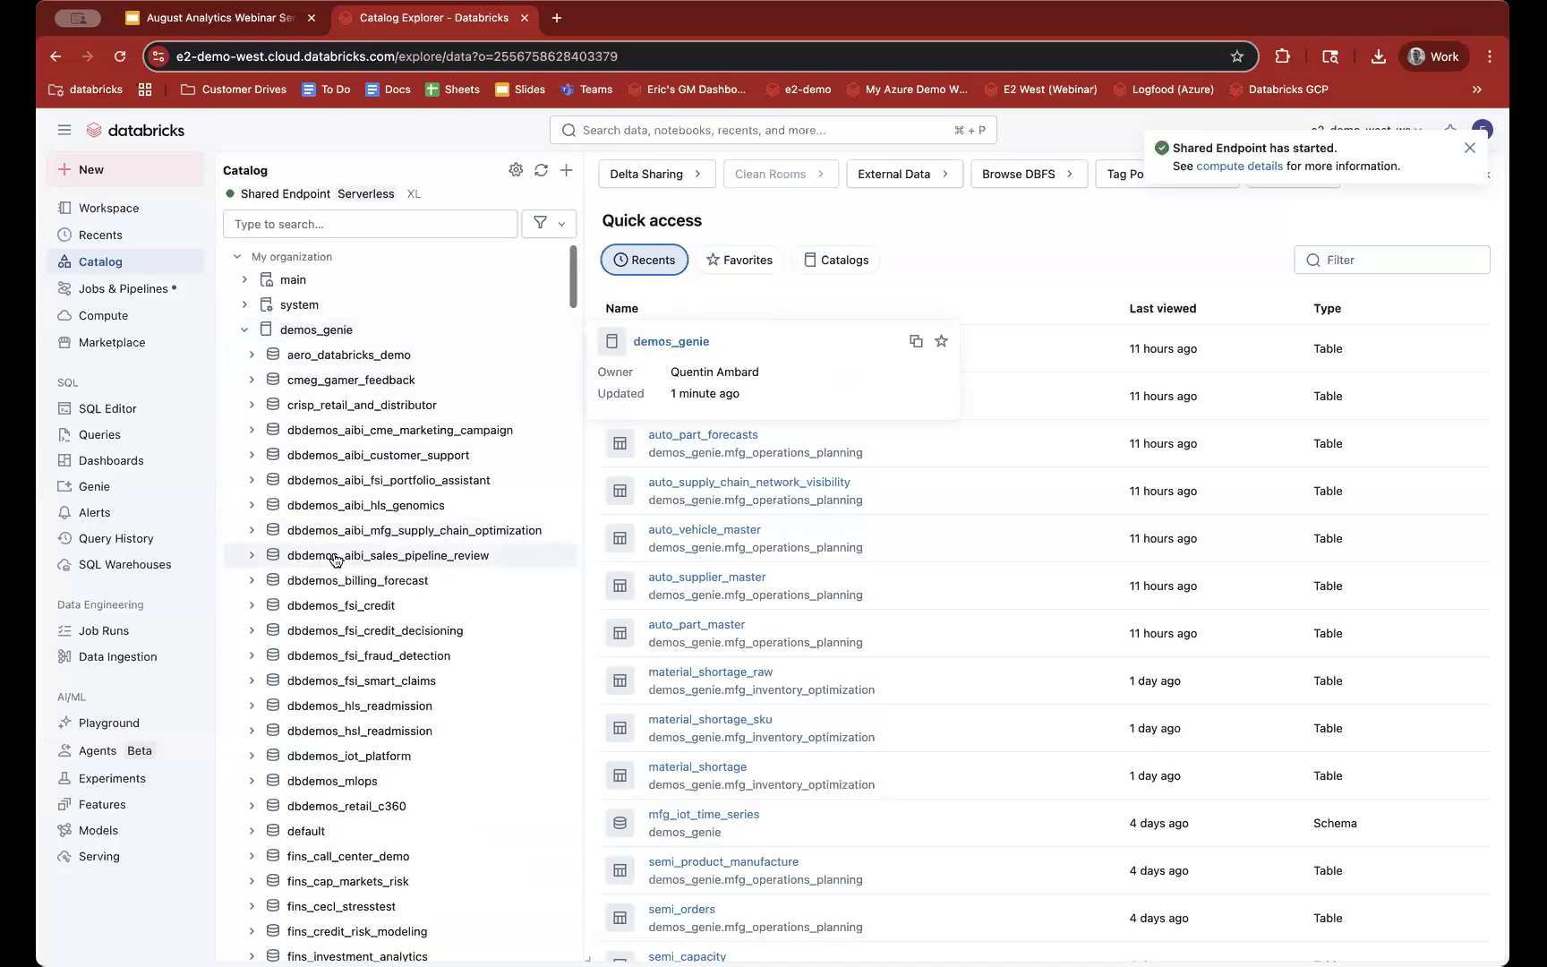
scroll(331, 557, "down", 8)
scroll(334, 559, "down", 3)
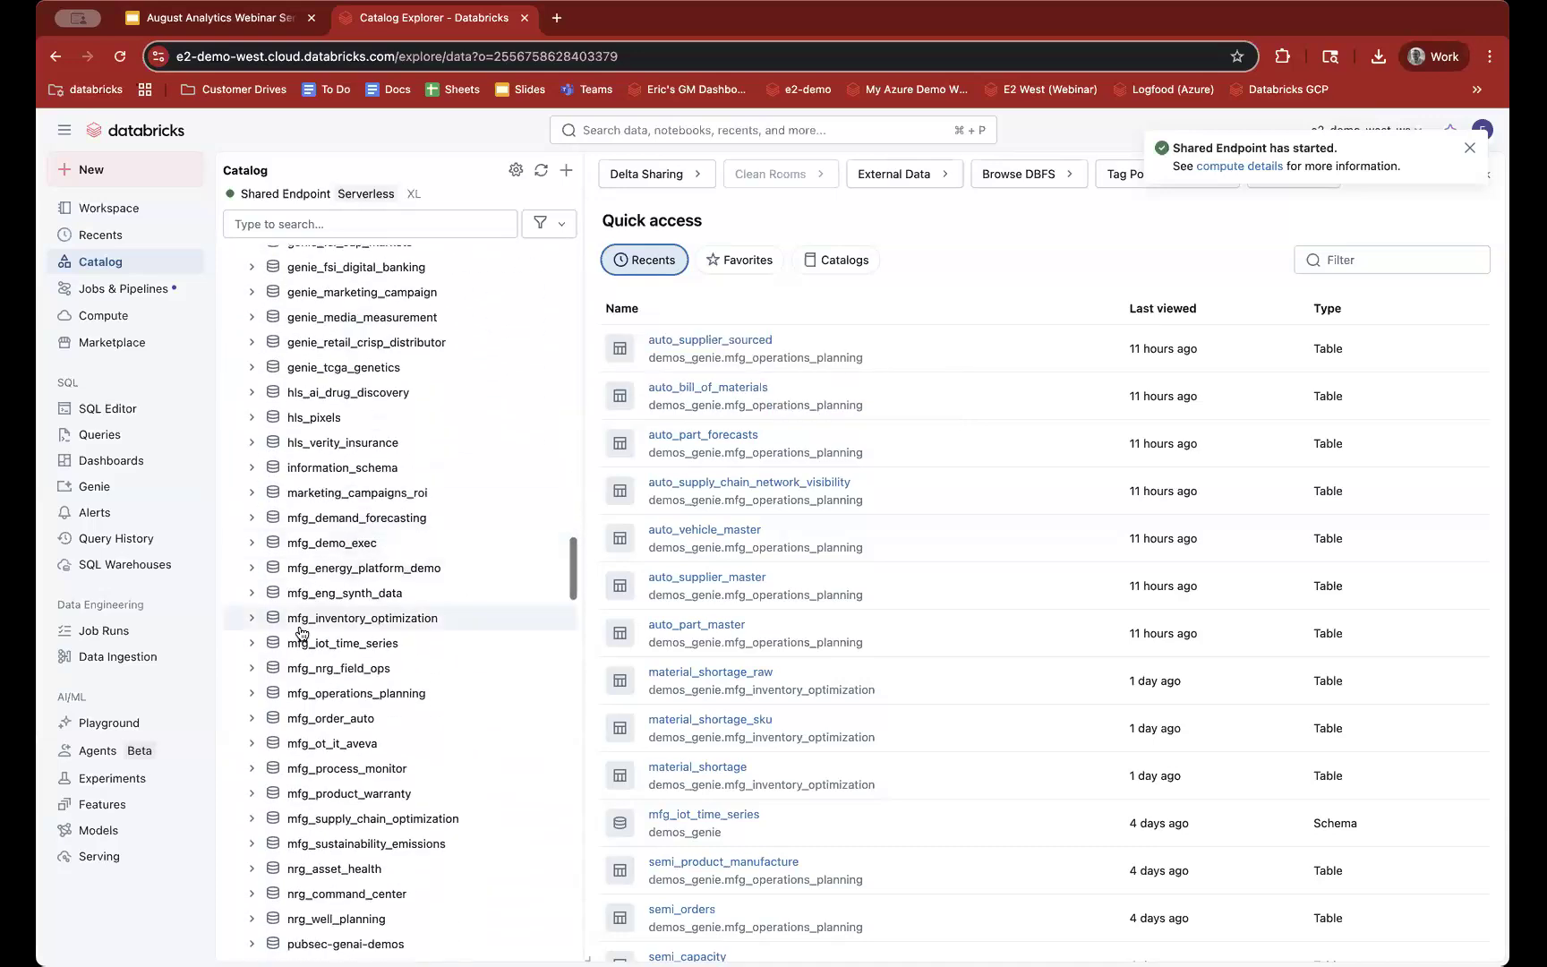
left_click(251, 697)
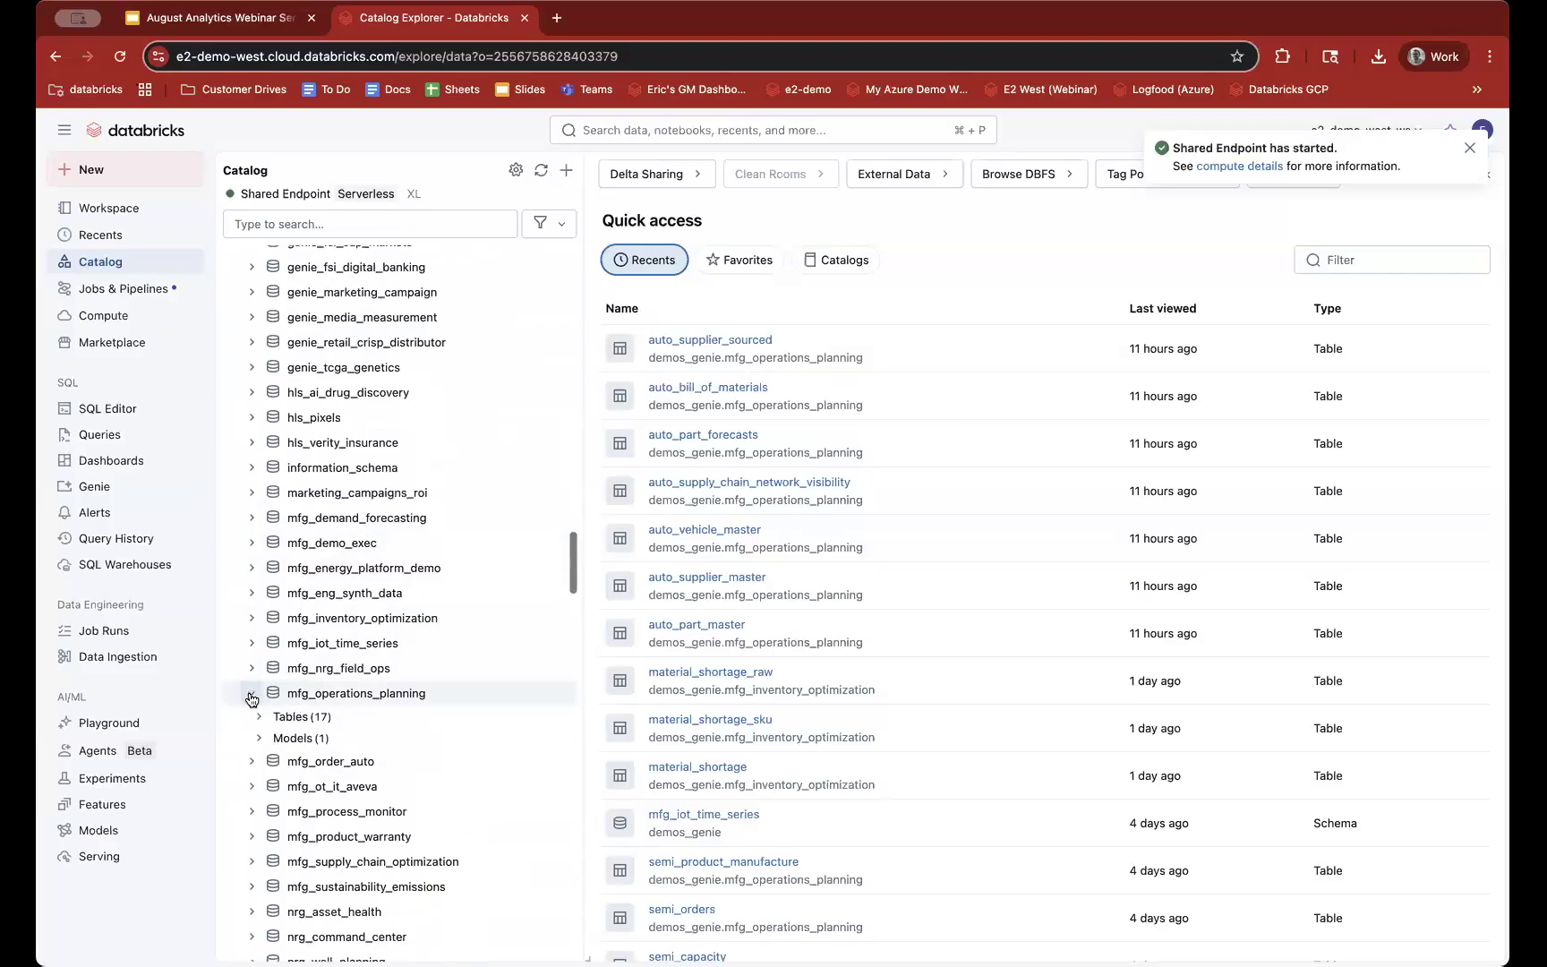
left_click(257, 718)
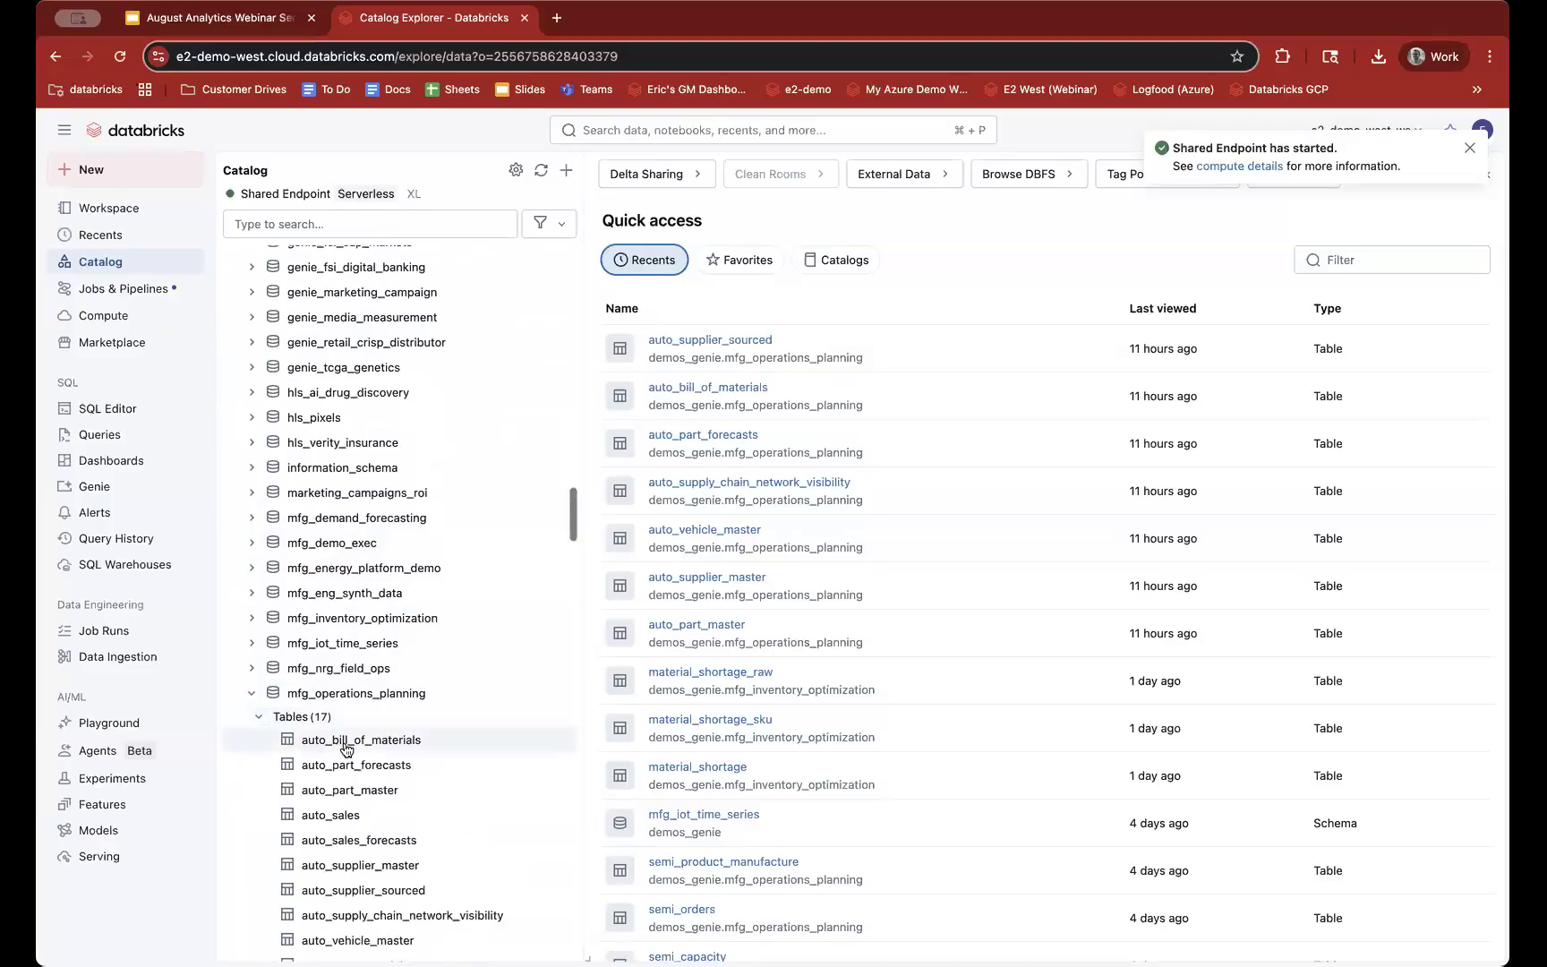
scroll(309, 747, "down", 1)
scroll(309, 747, "down", 2)
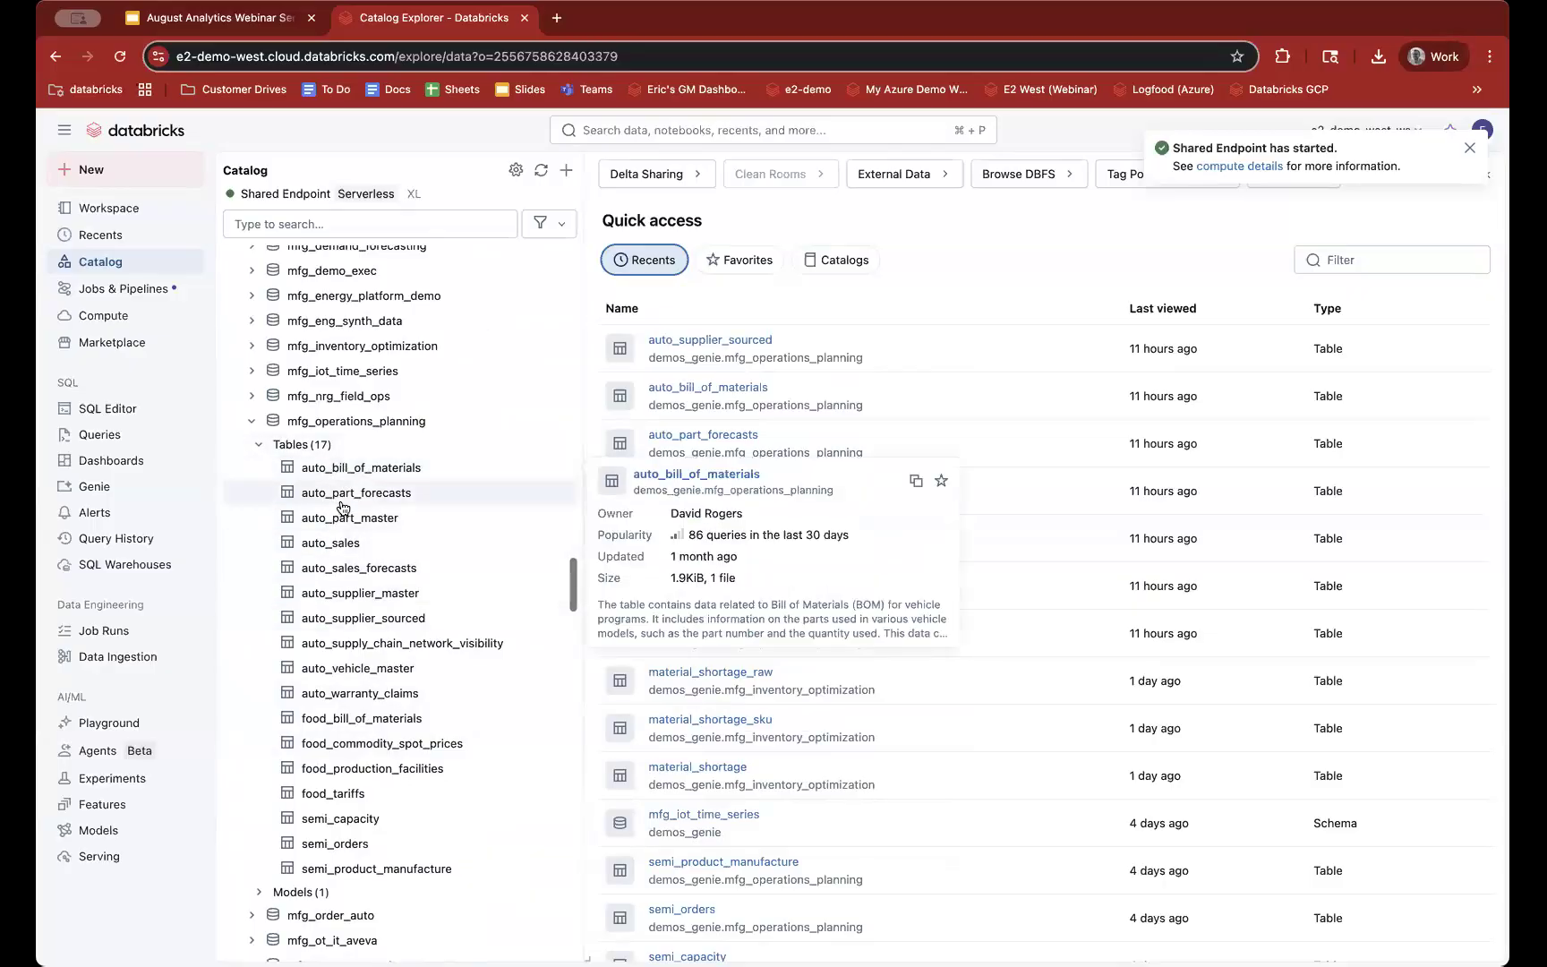
mouse_move(358, 477)
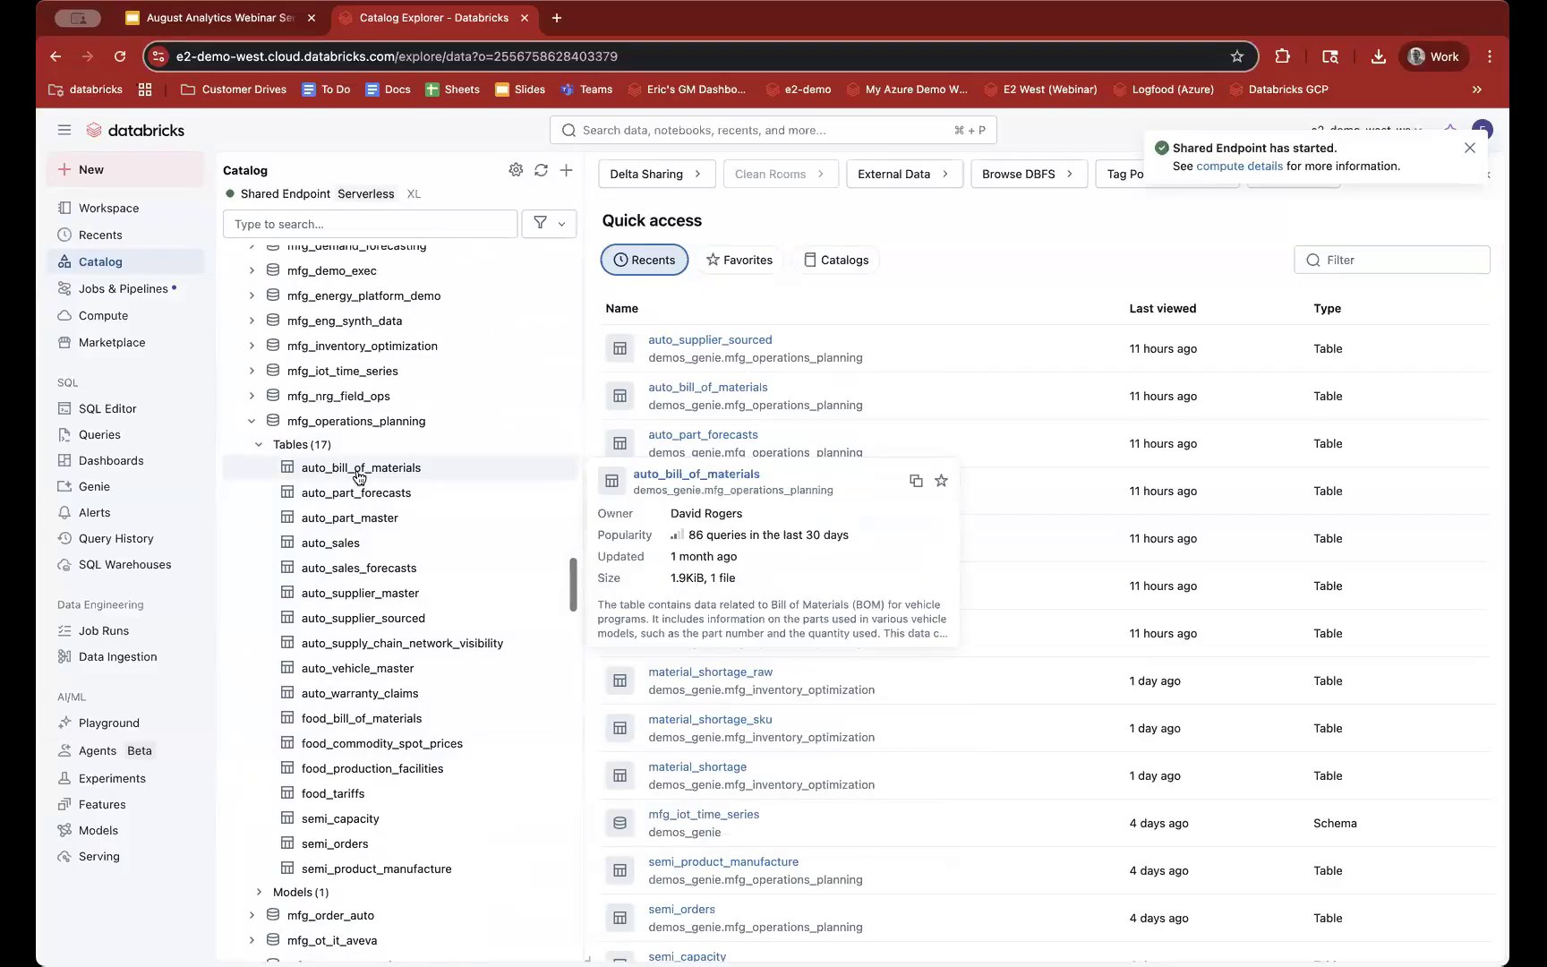
Step: Open the auto_bill_of_materials table overview and read its description and four columns
left_click(376, 469)
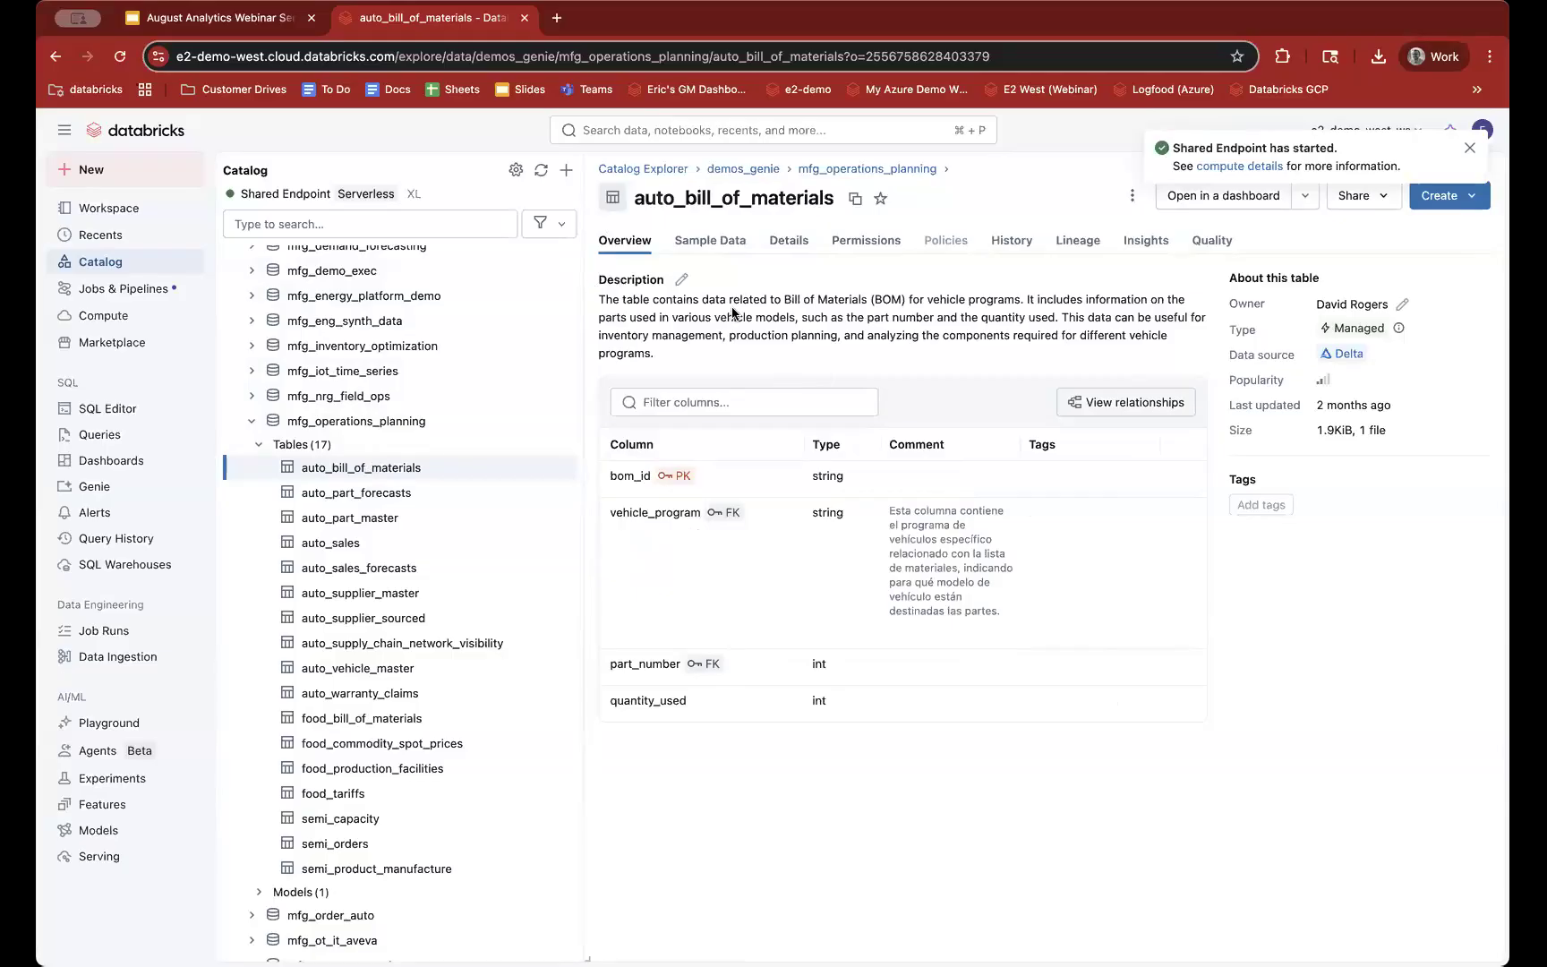
mouse_move(384, 469)
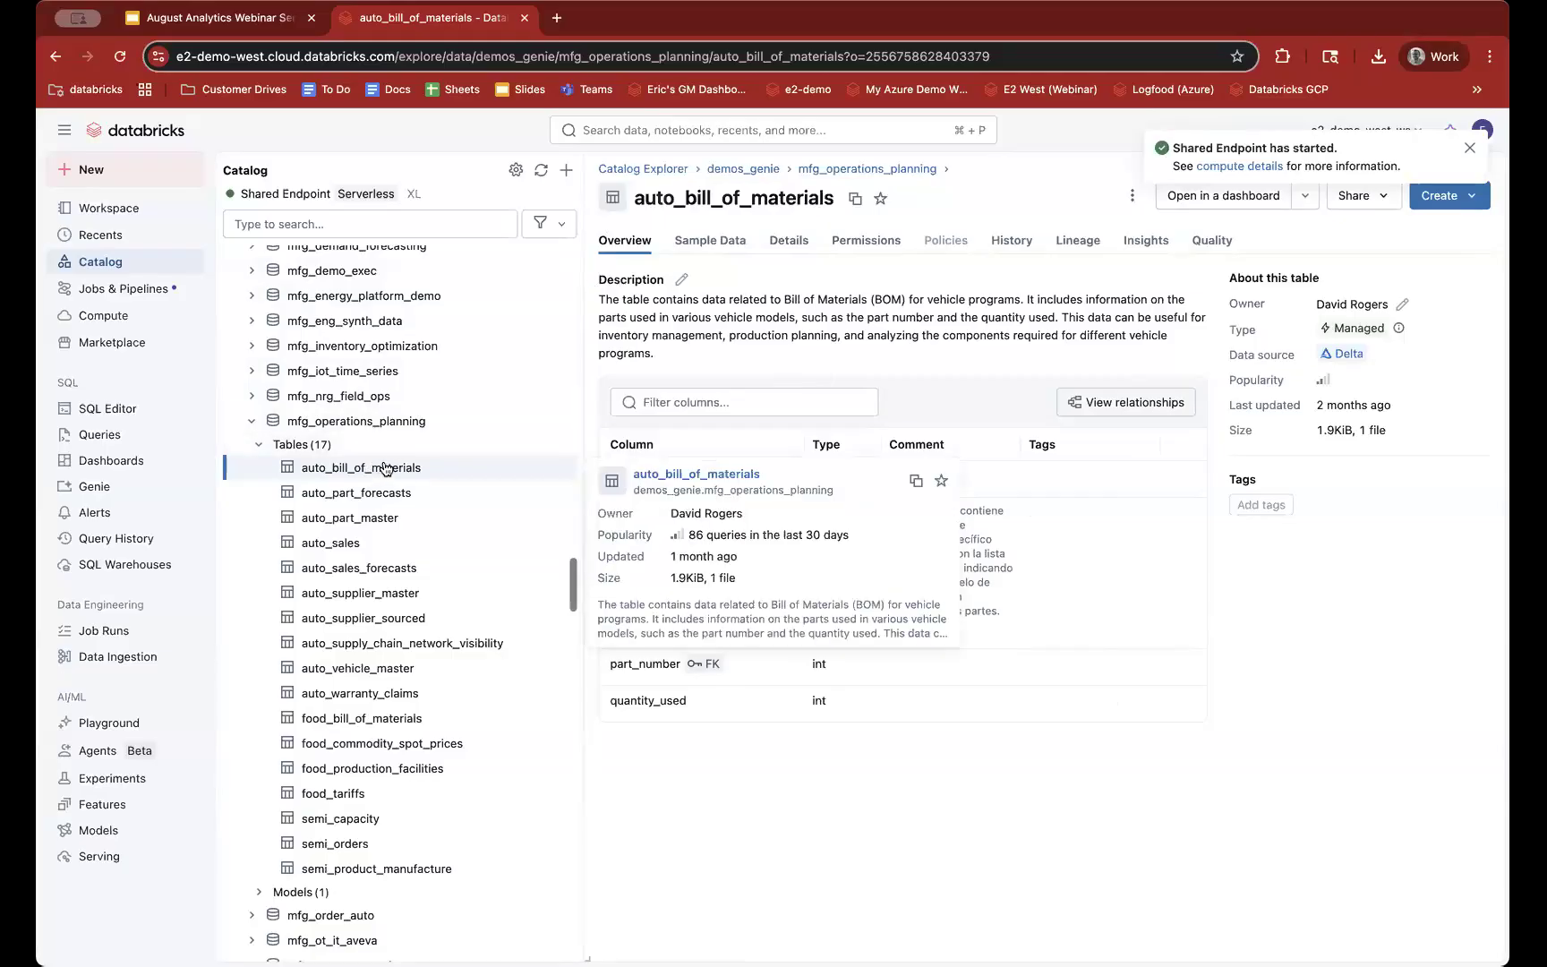
mouse_move(370, 498)
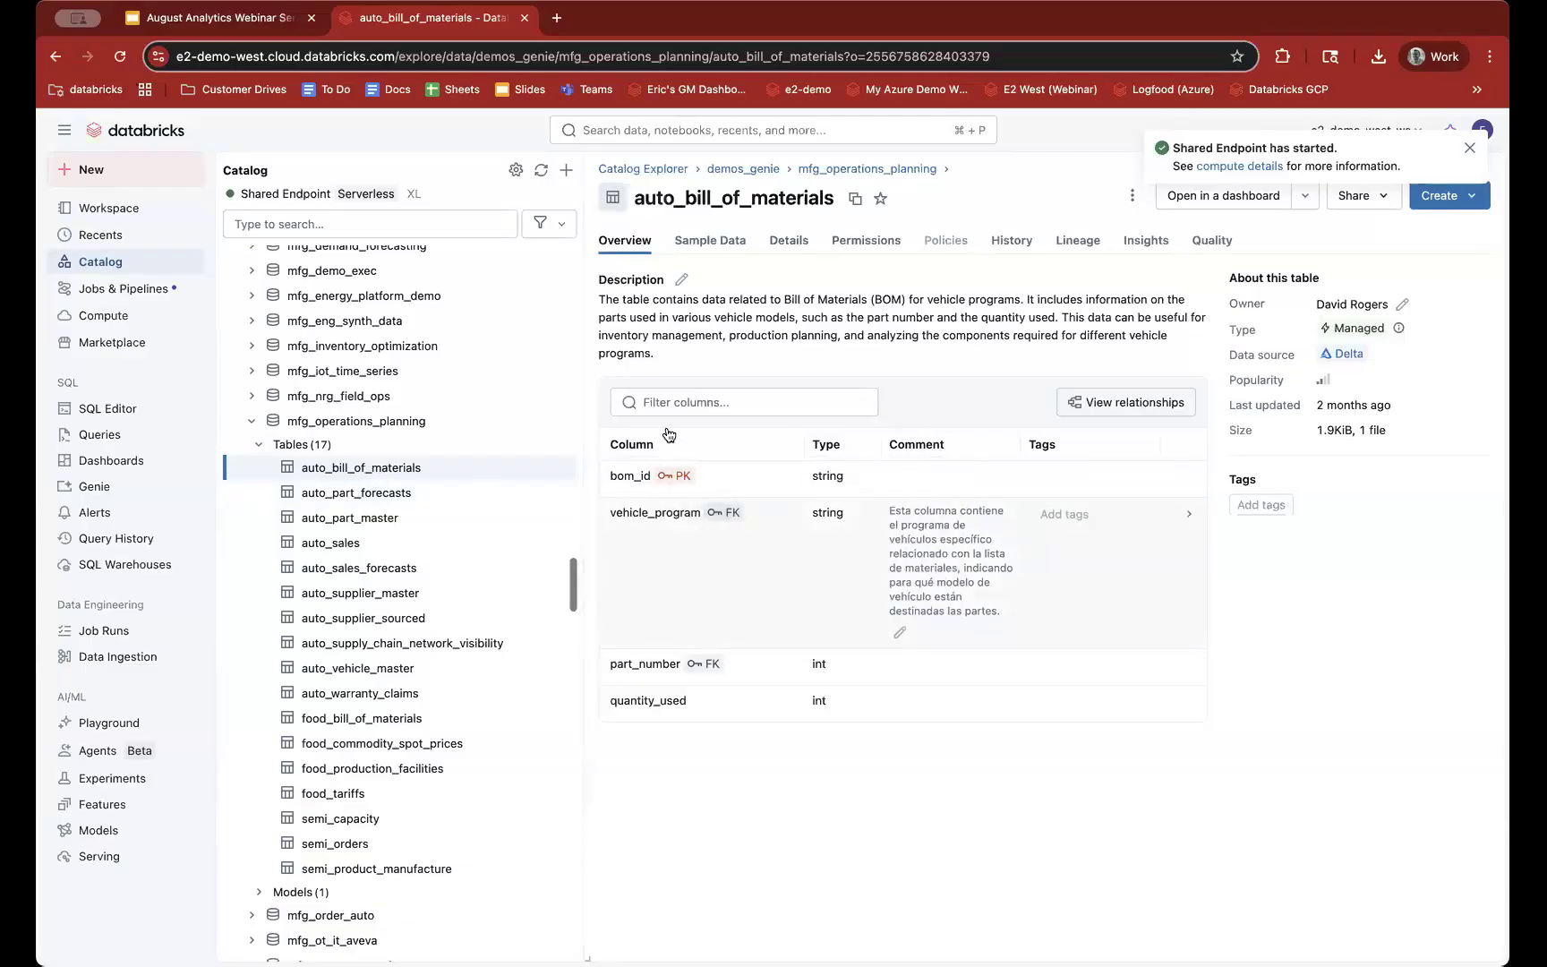
triple_click(630, 319)
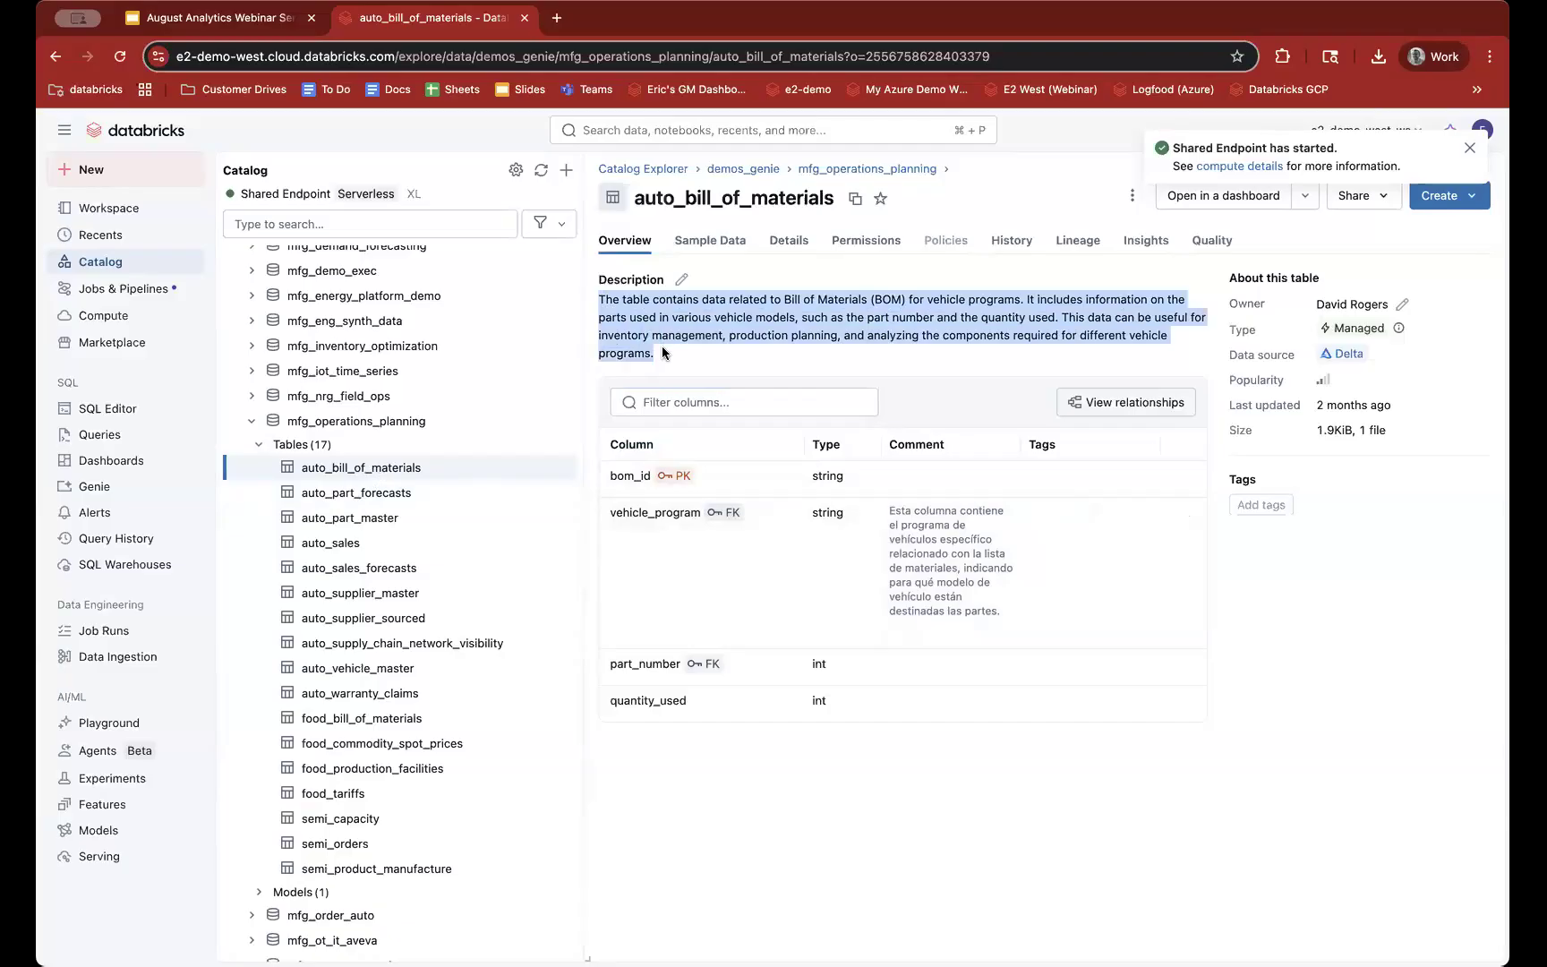
left_click(663, 348)
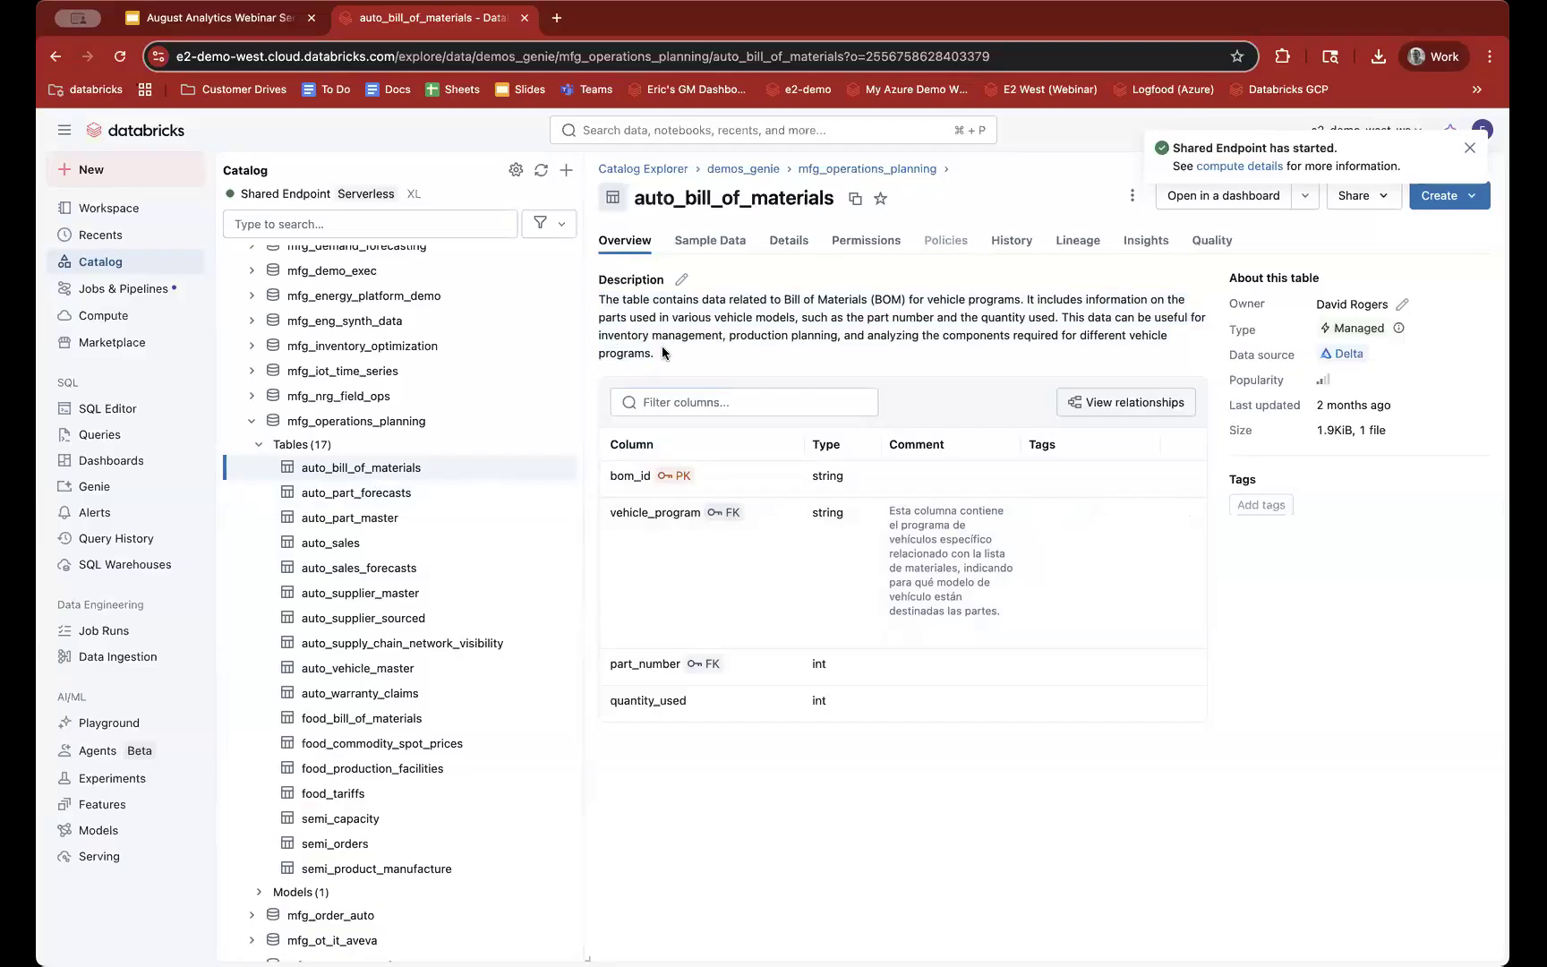
left_click(405, 494)
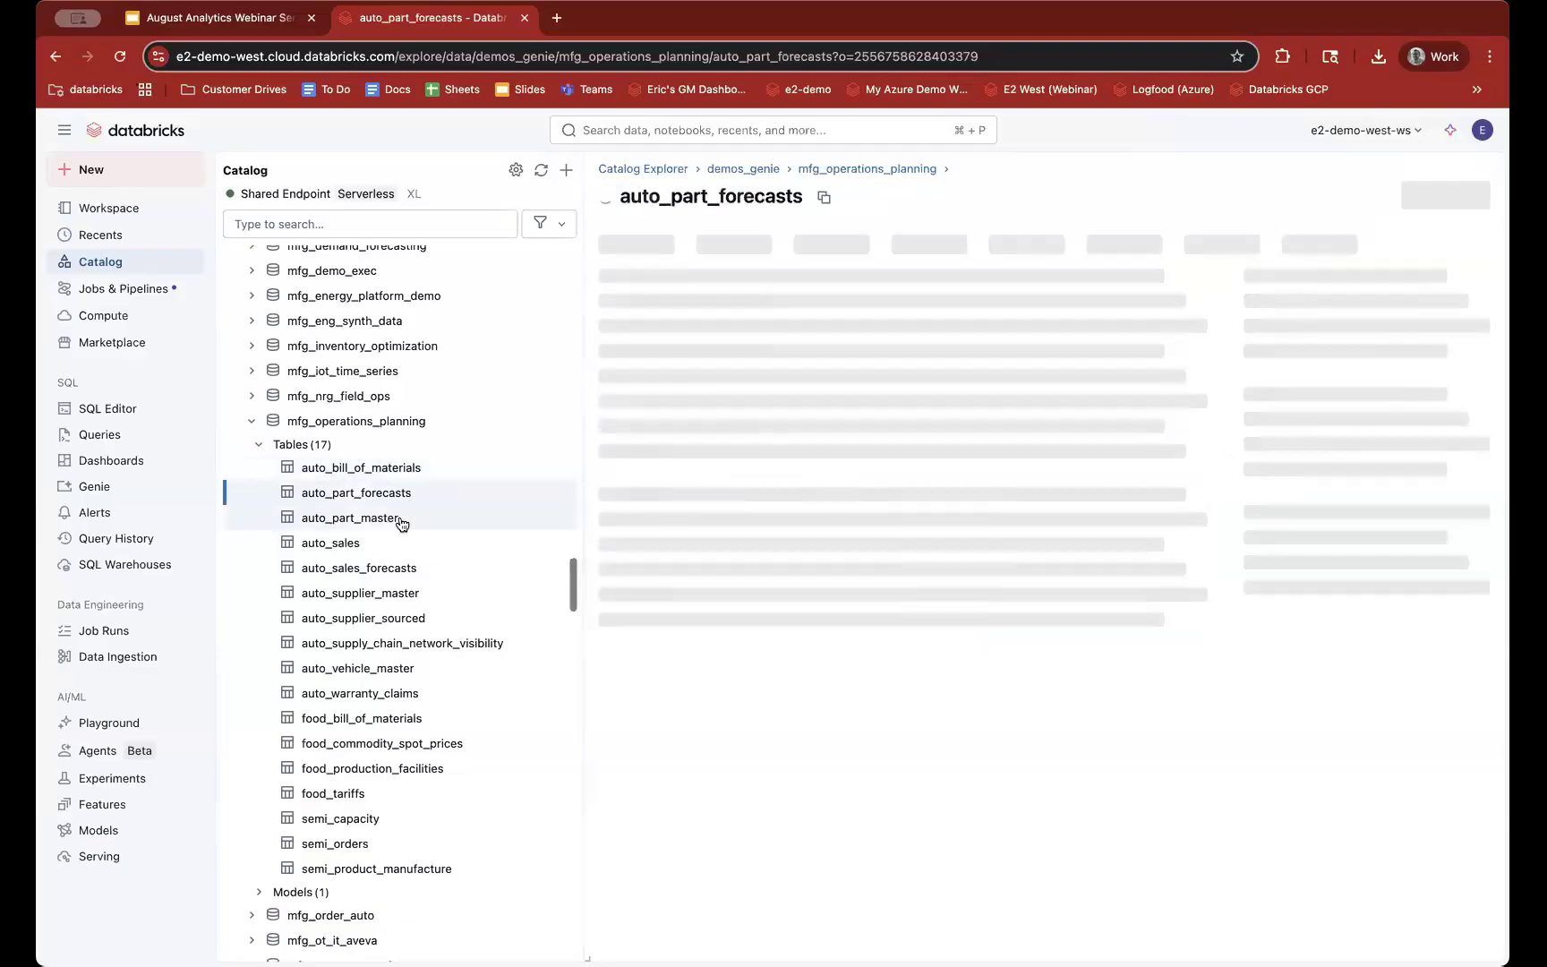
left_click(407, 466)
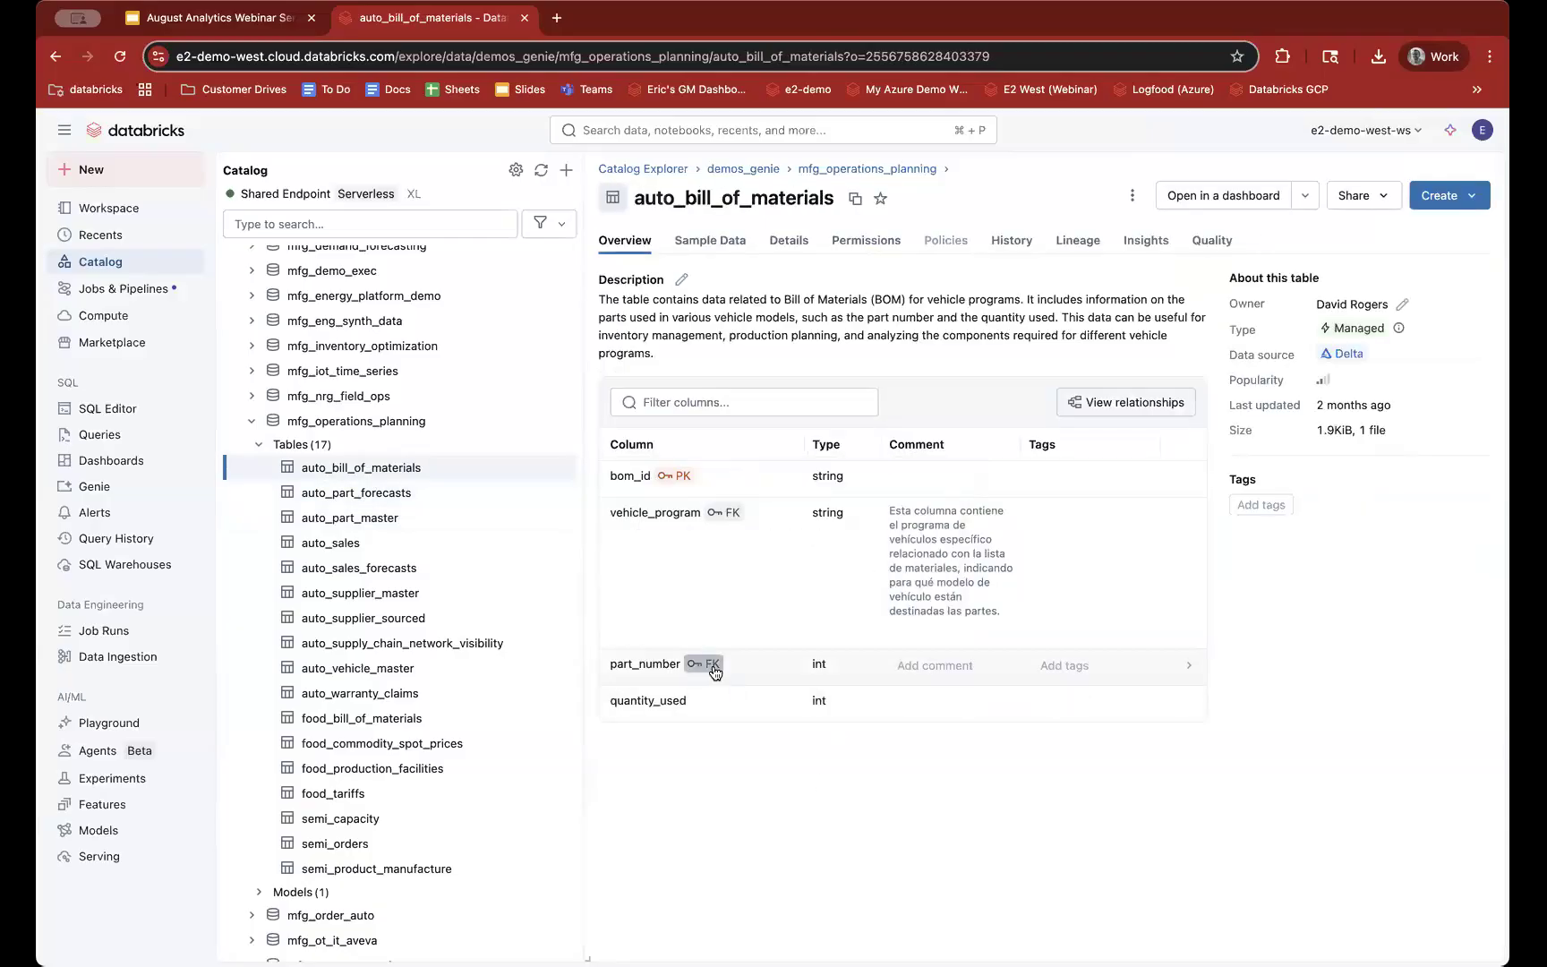
mouse_move(706, 673)
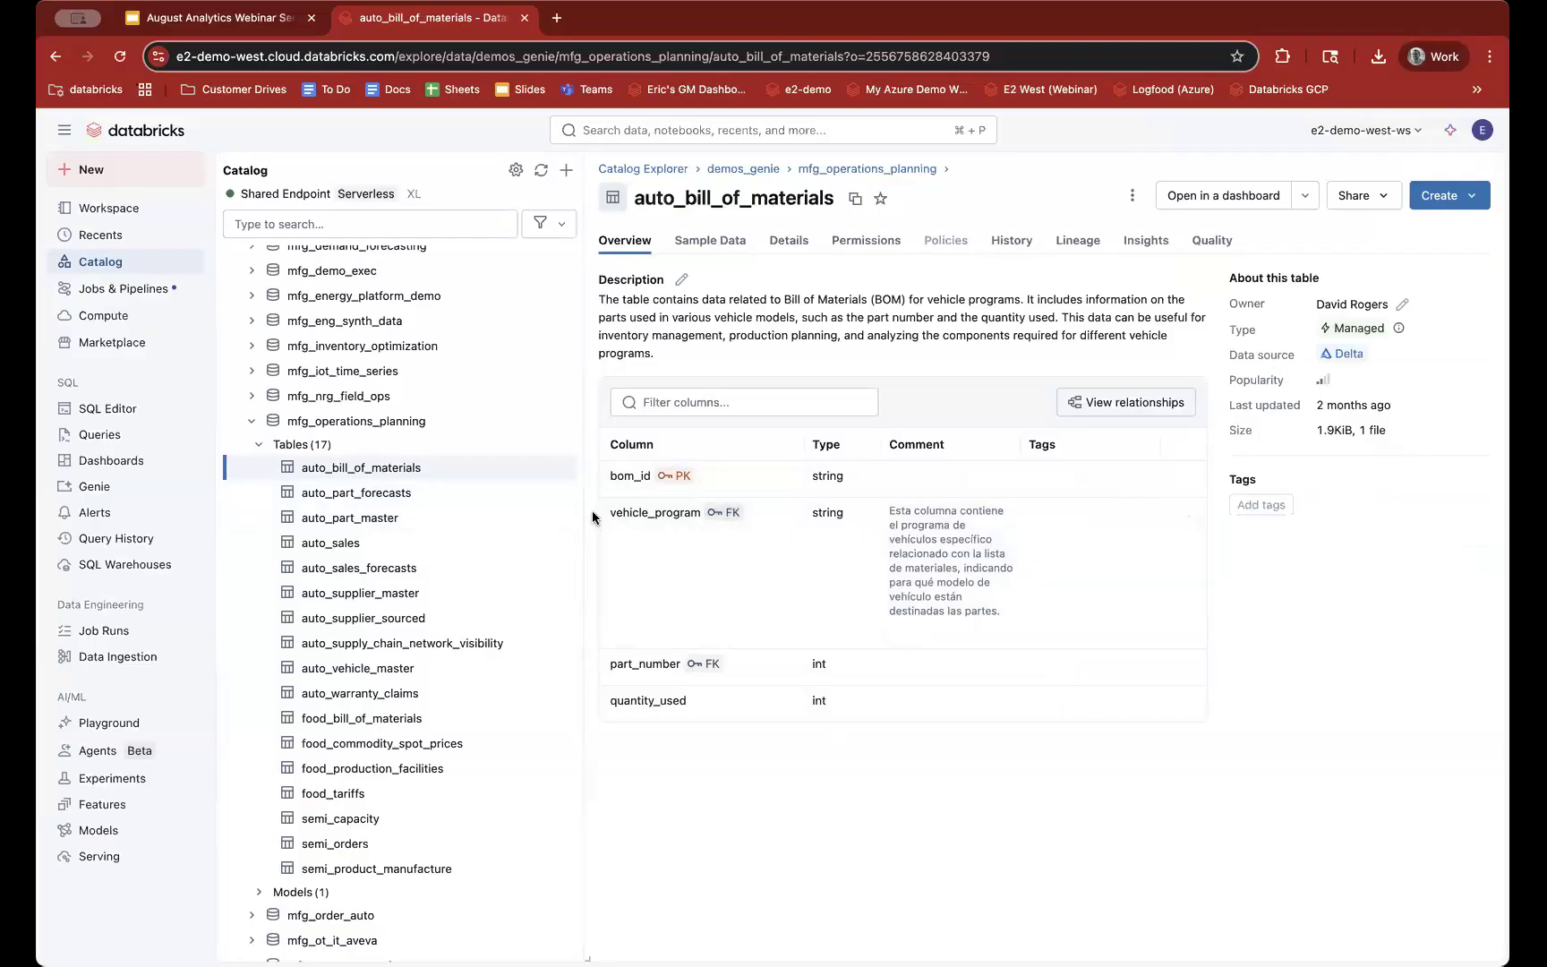
mouse_move(375, 467)
Step: Scroll through auto_bill_of_materials sample rows, then view its Details tab showing a MANAGED table
left_click(709, 244)
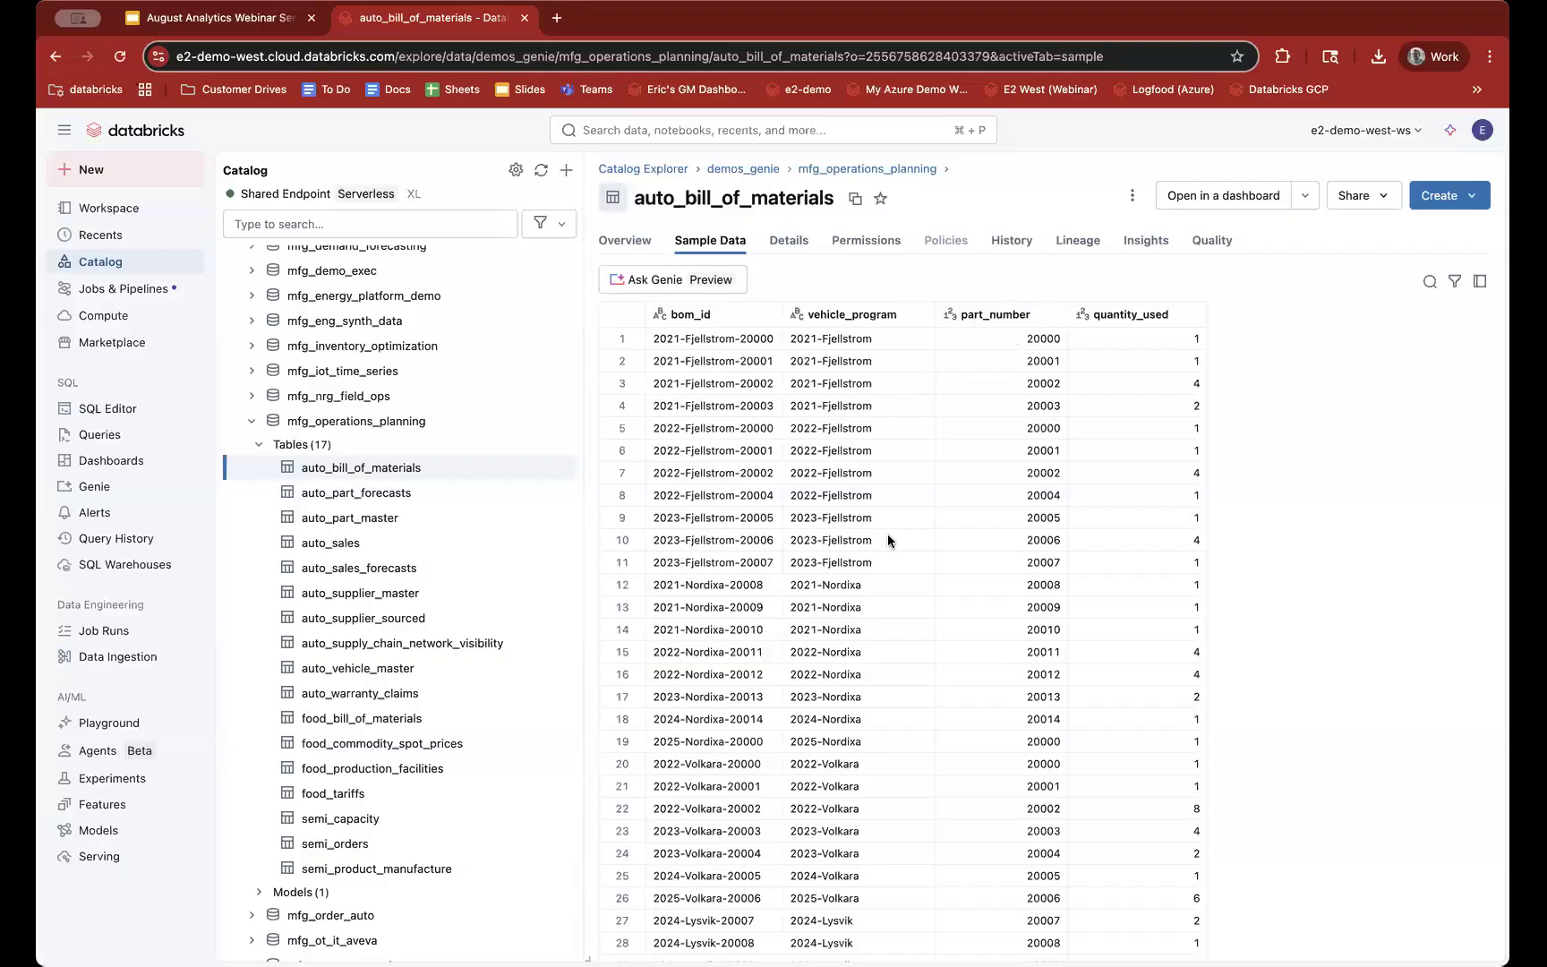
scroll(872, 742, "down", 3)
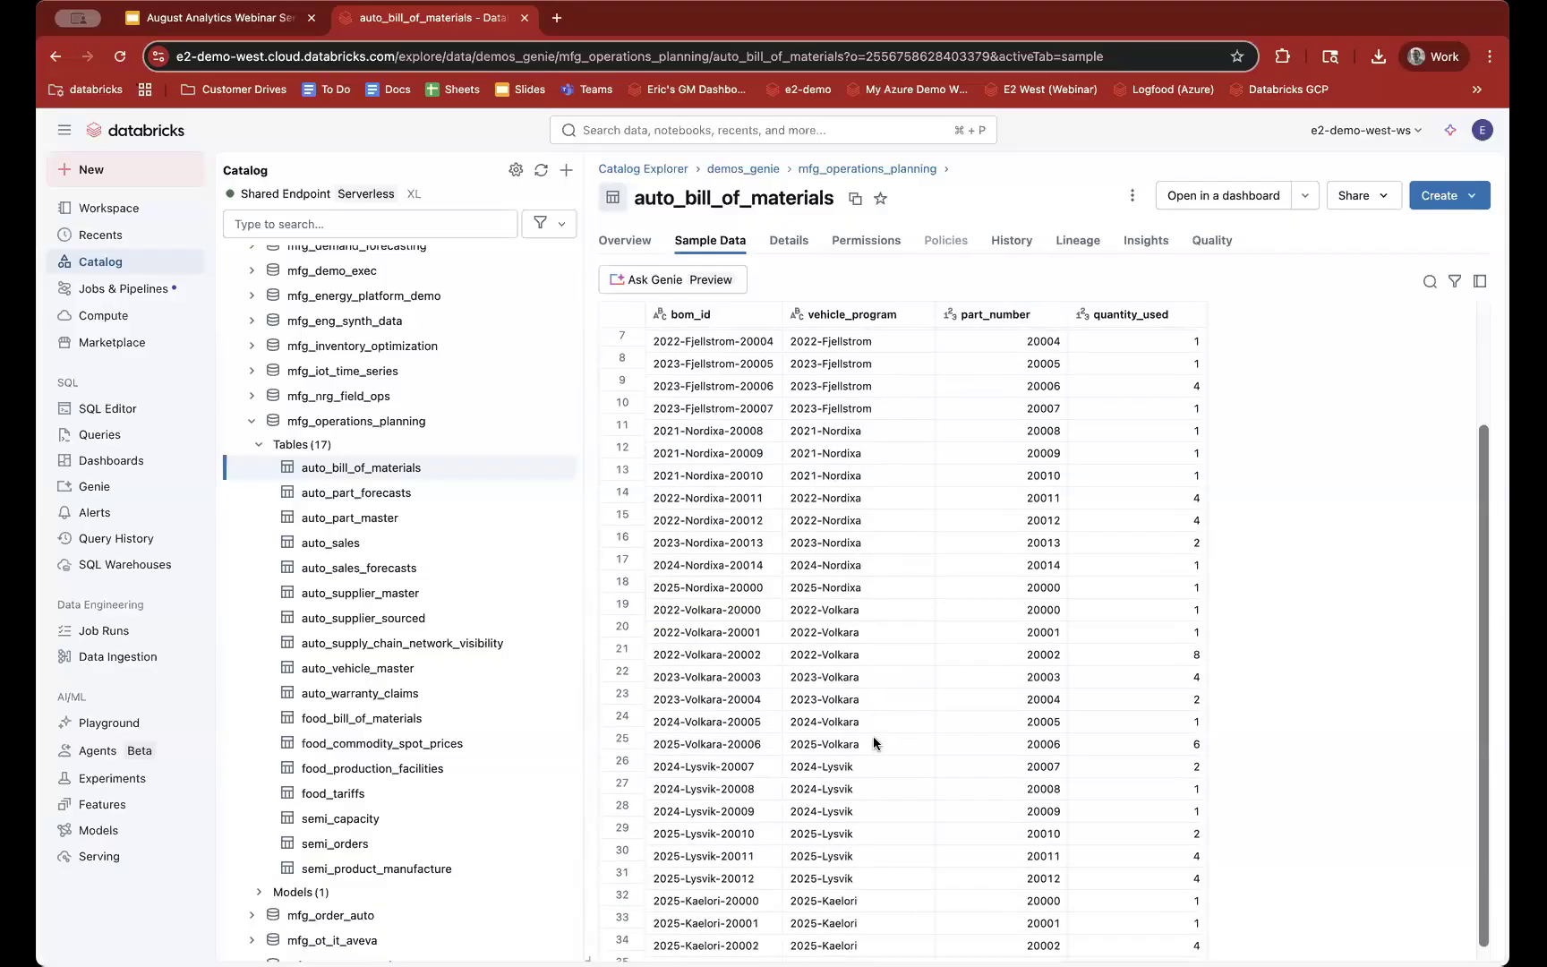
scroll(873, 741, "up", 3)
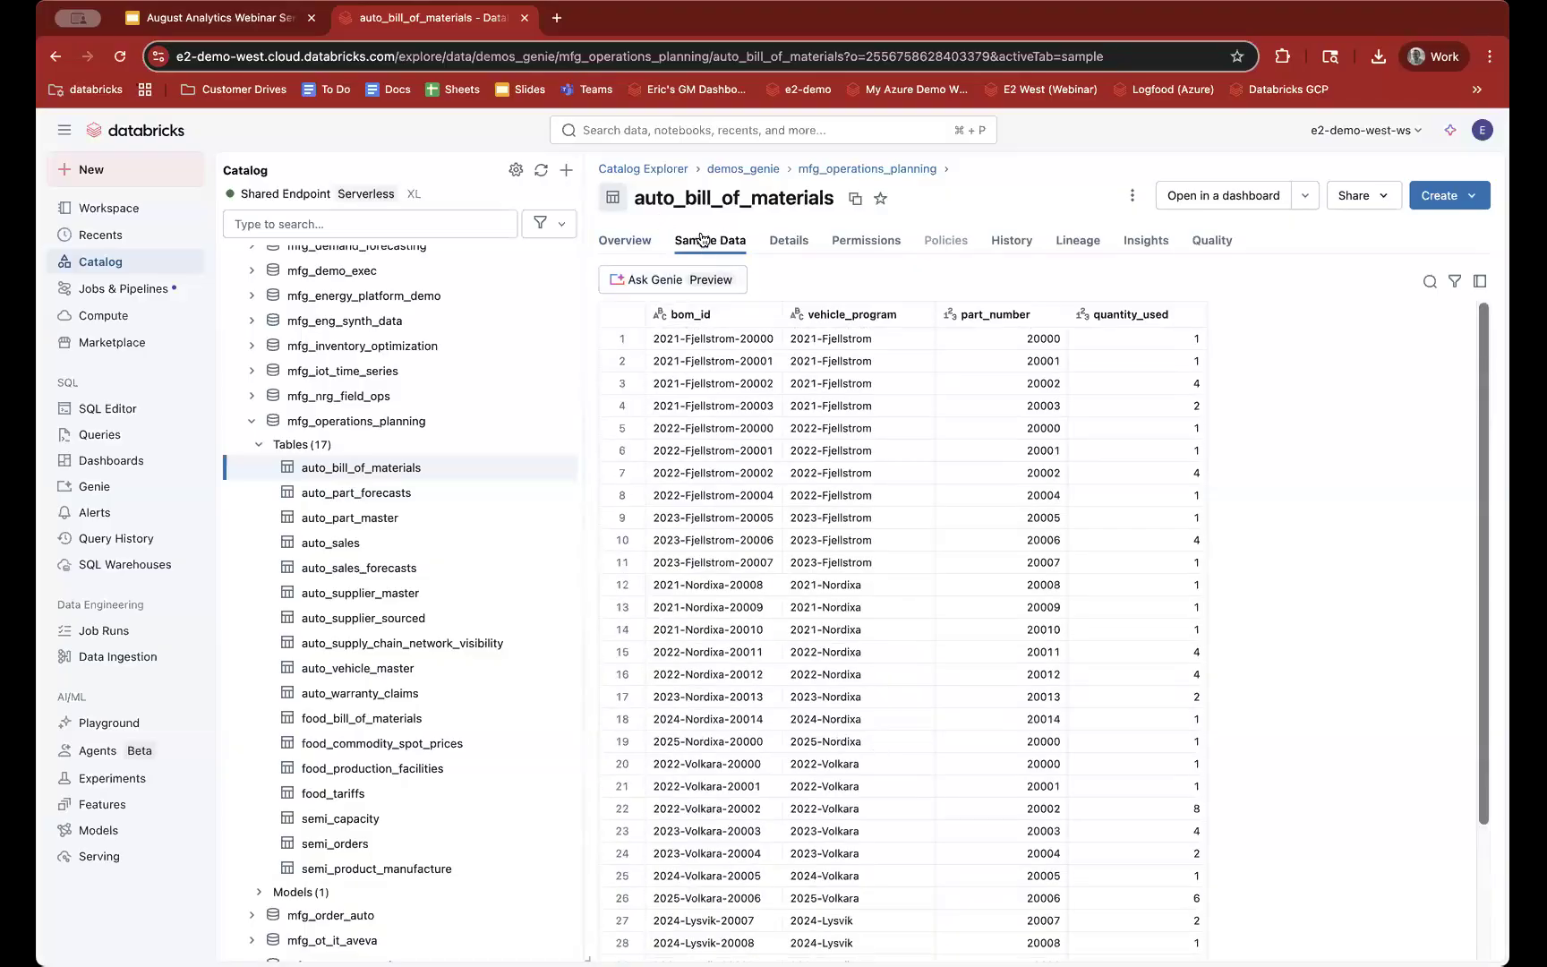
left_click(789, 240)
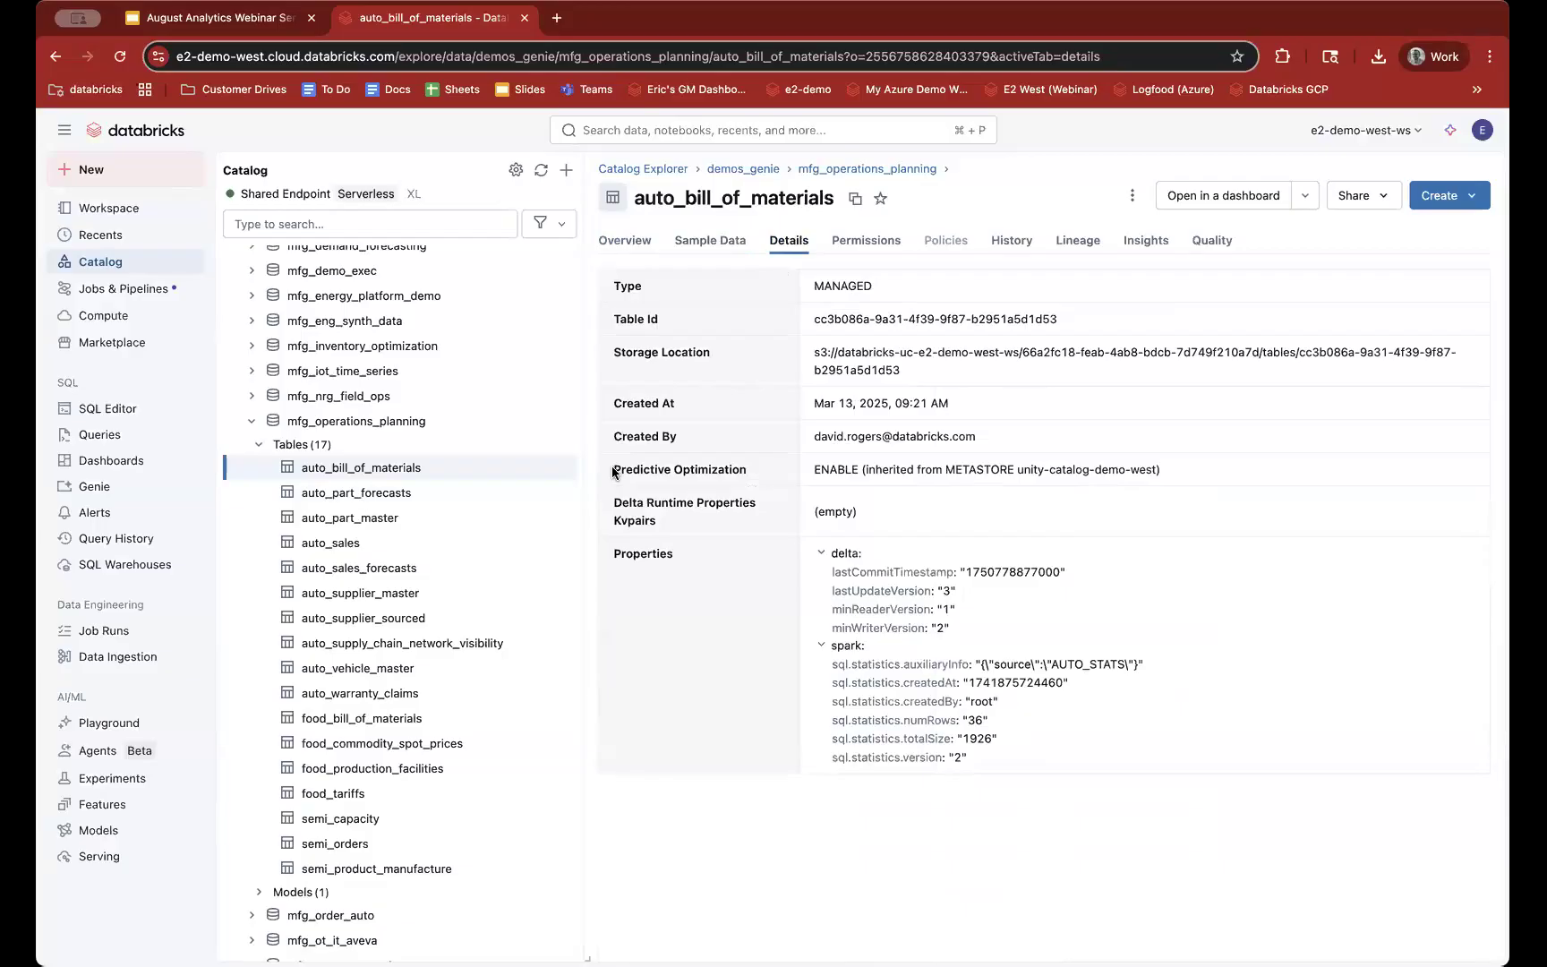
Step: View the table's Permissions (account users have SELECT), then its History tab
left_click(877, 241)
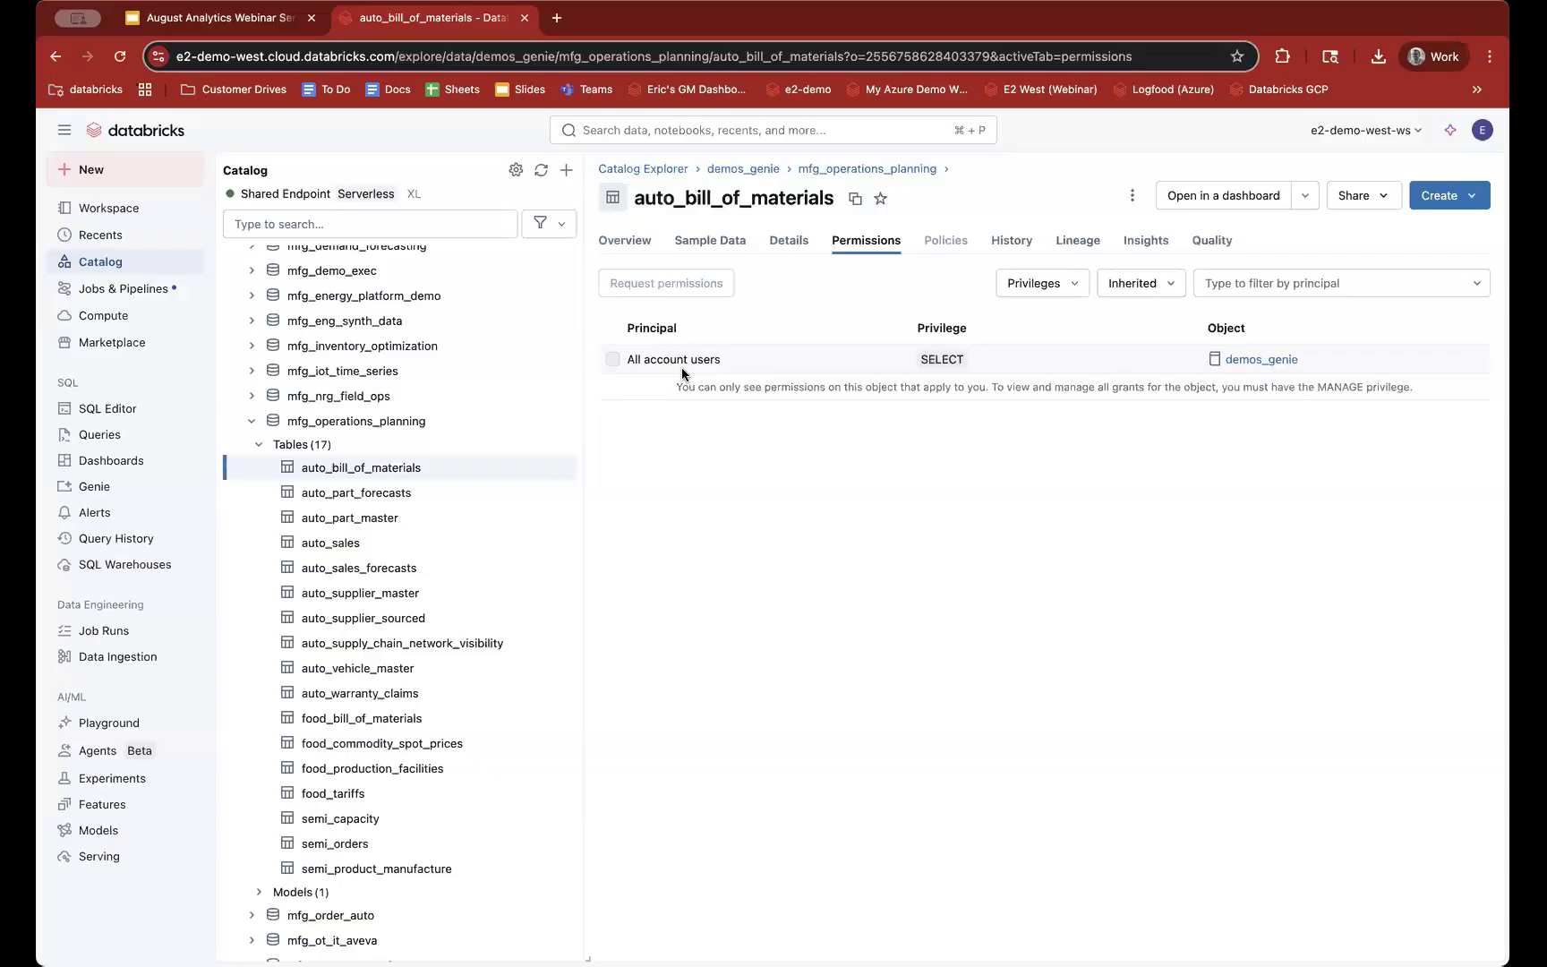
left_click(1014, 242)
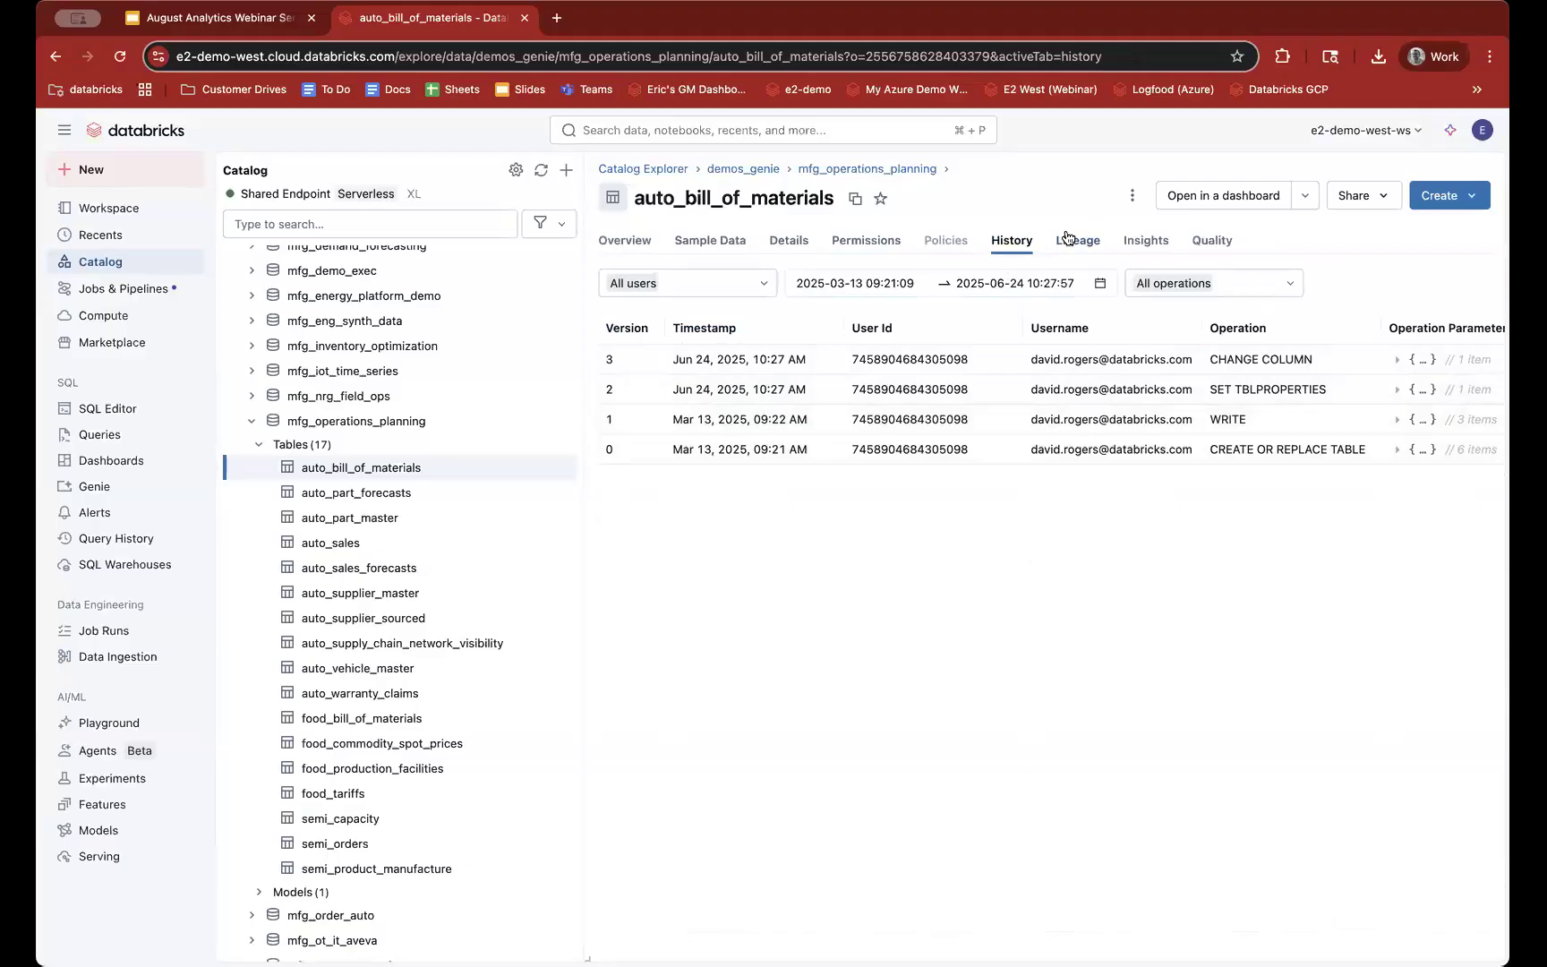
Step: Inspect the lineage list and graph linking to auto_part_forecasts, then go back to Overview
left_click(1066, 237)
left_click(724, 337)
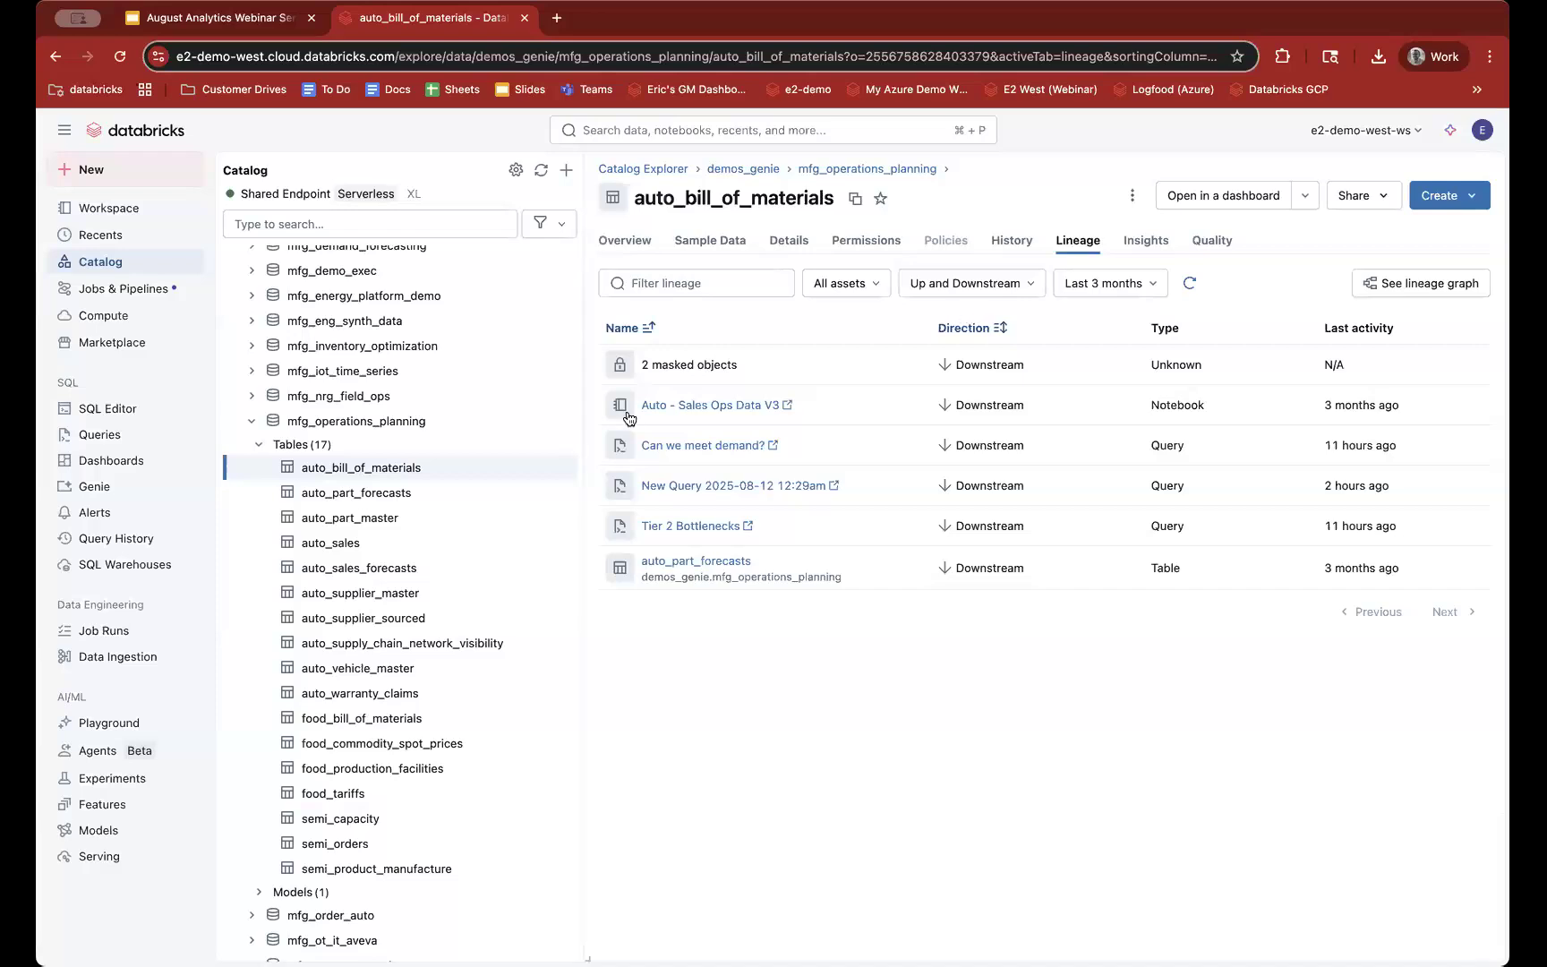
mouse_move(377, 474)
left_click(1400, 290)
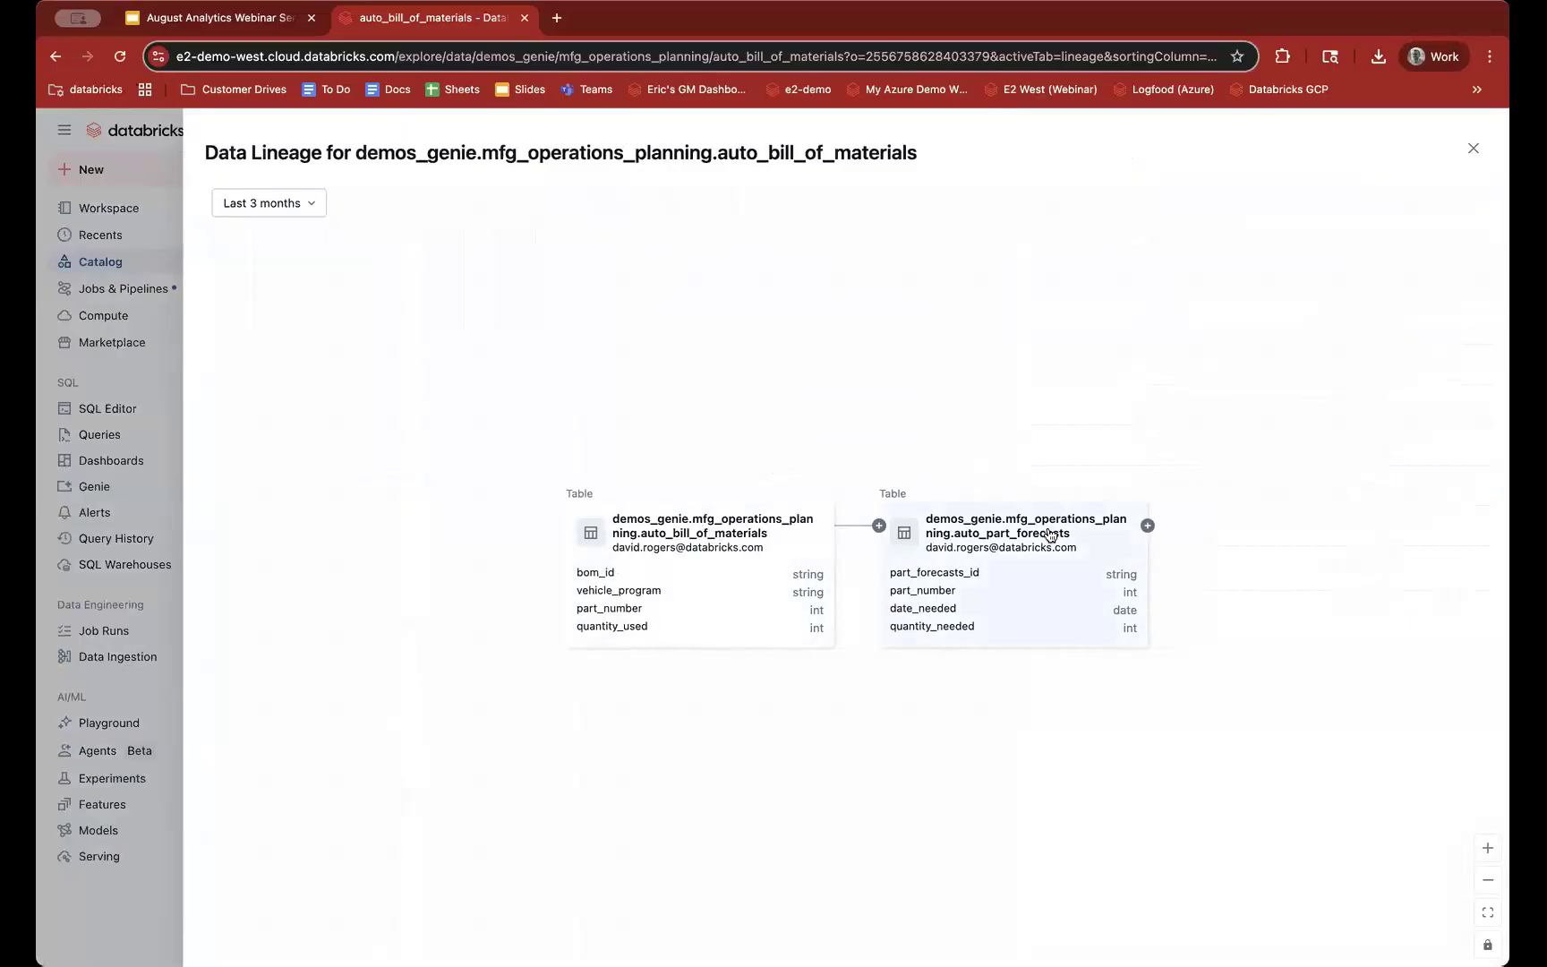
left_click(1473, 148)
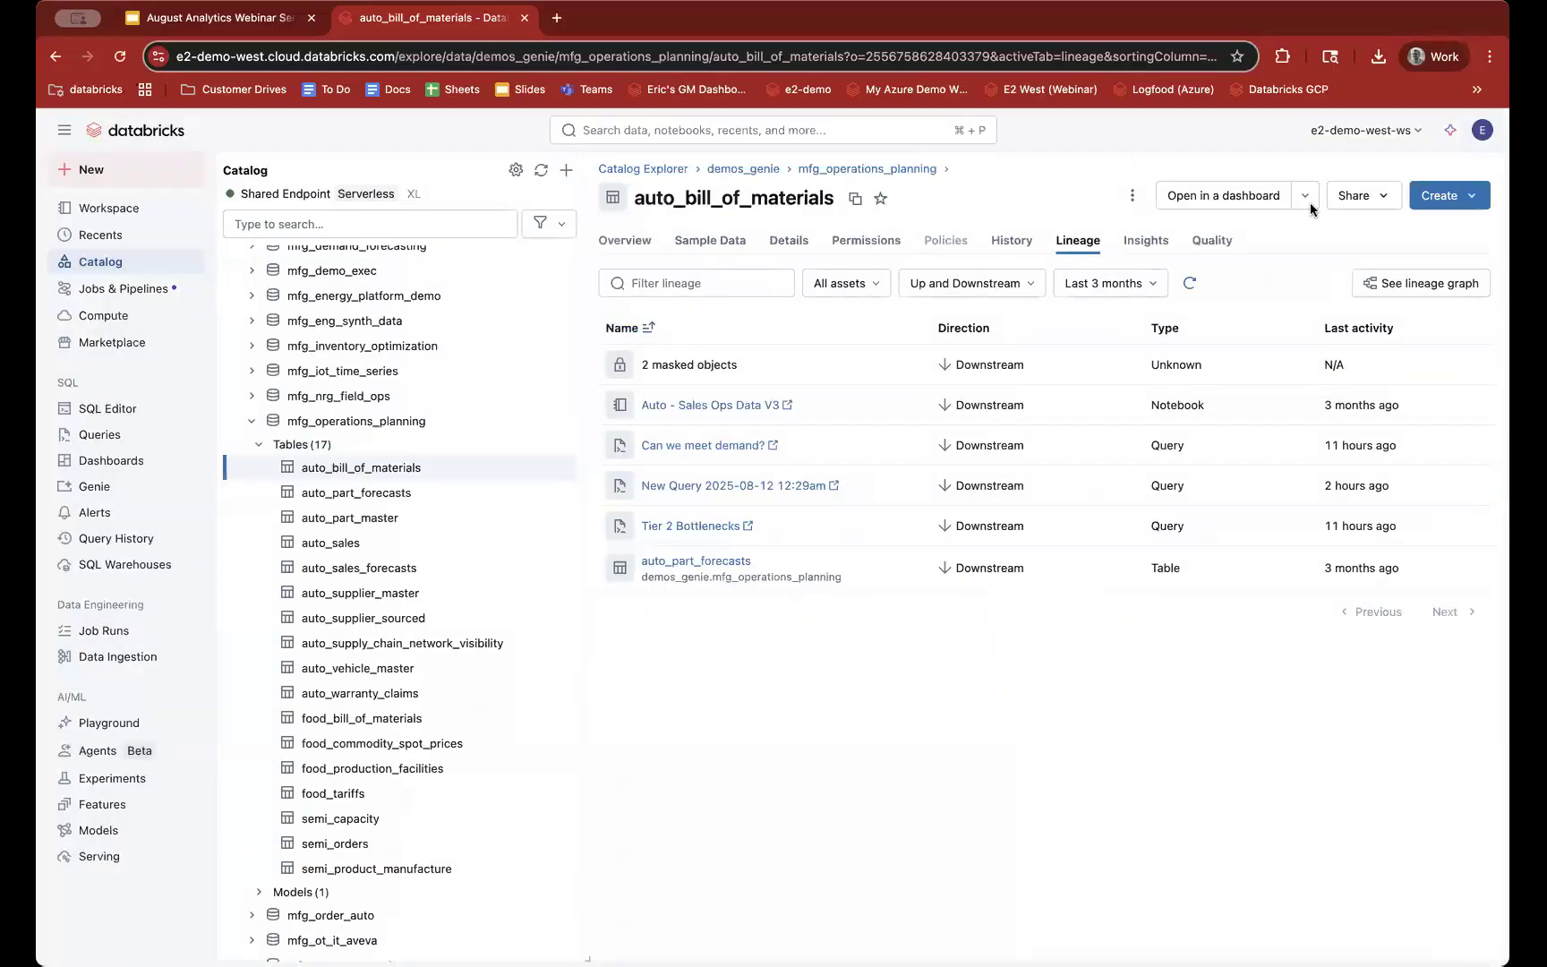
left_click(623, 239)
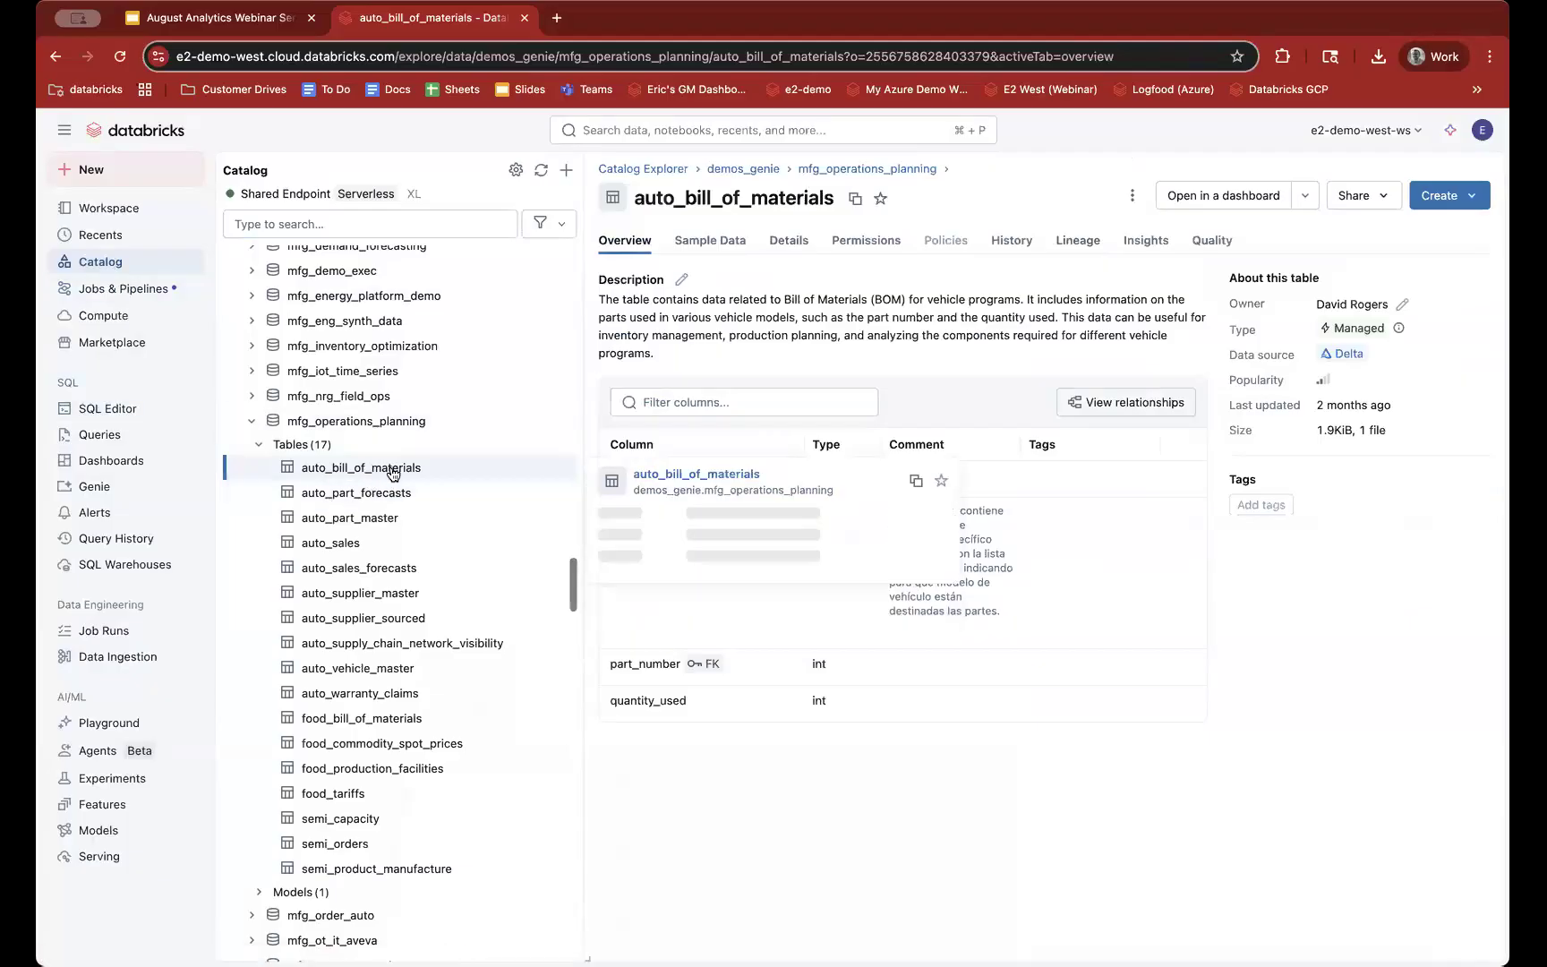
Step: Click through the supplier and vehicle tables, ending on auto_supply_chain_network_visibility's nine columns
scroll(398, 479, "down", 1)
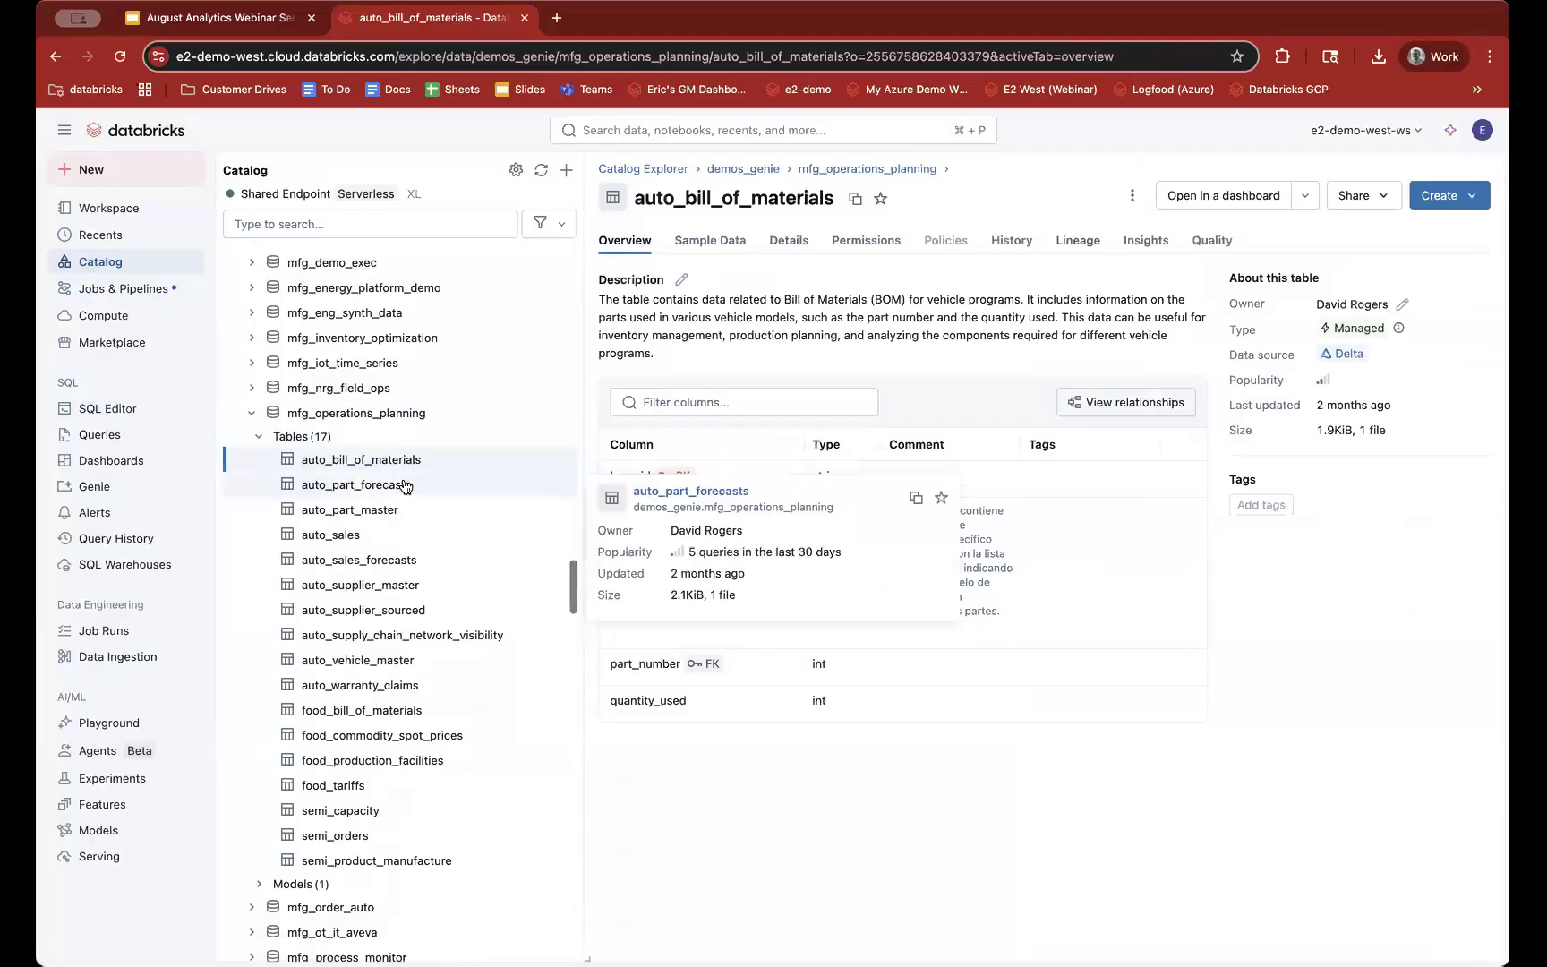
left_click(404, 486)
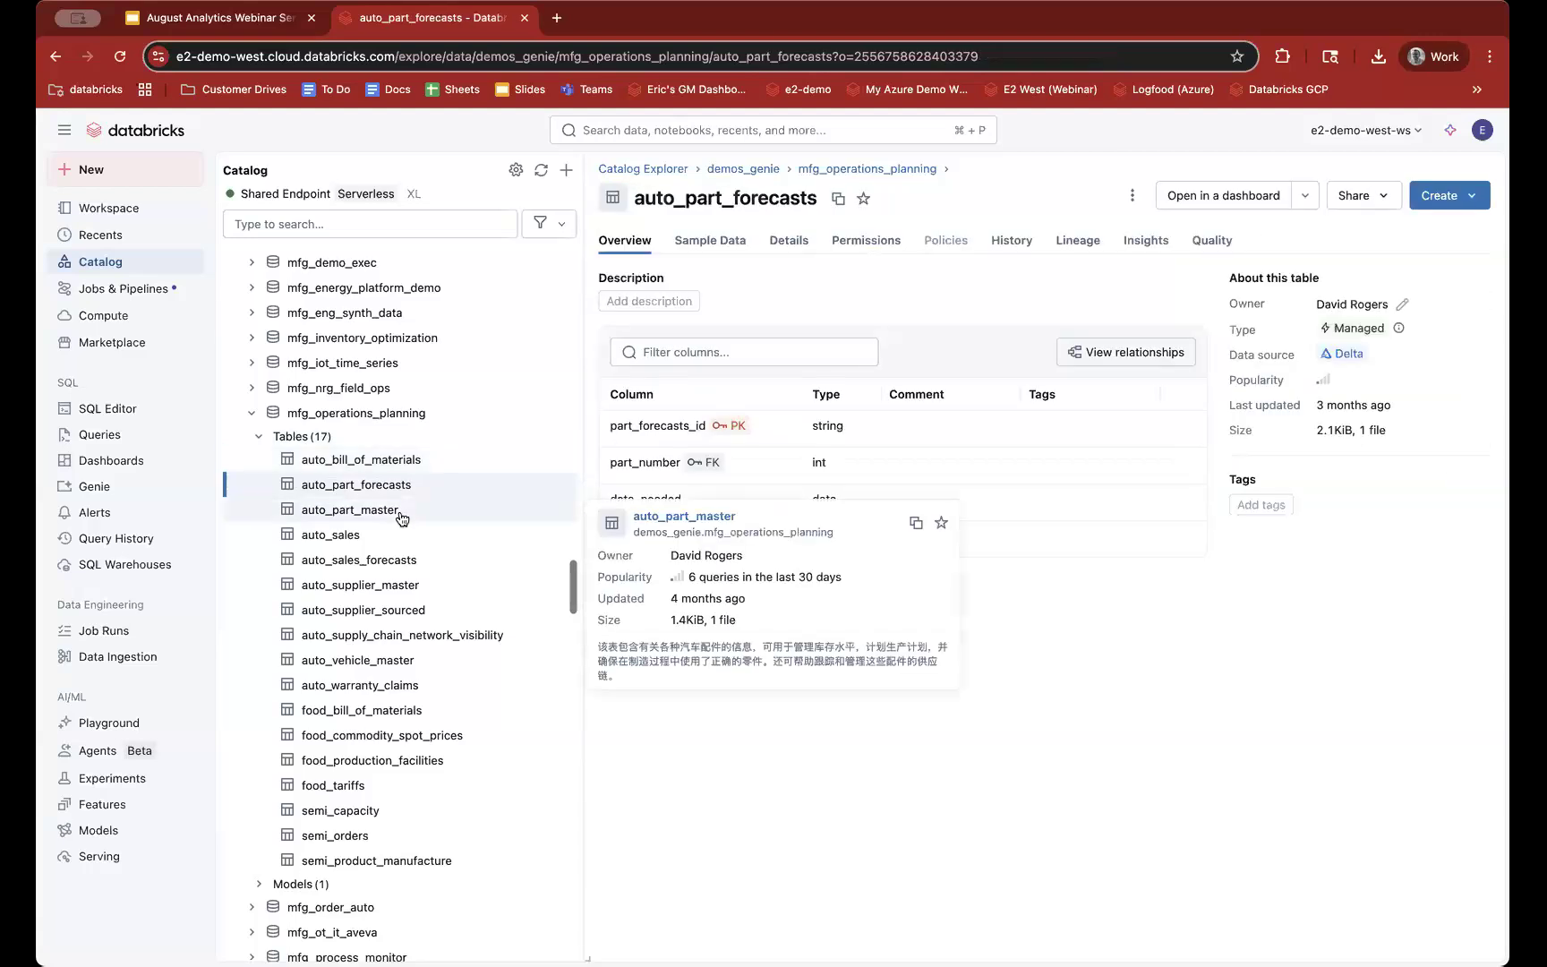
left_click(404, 586)
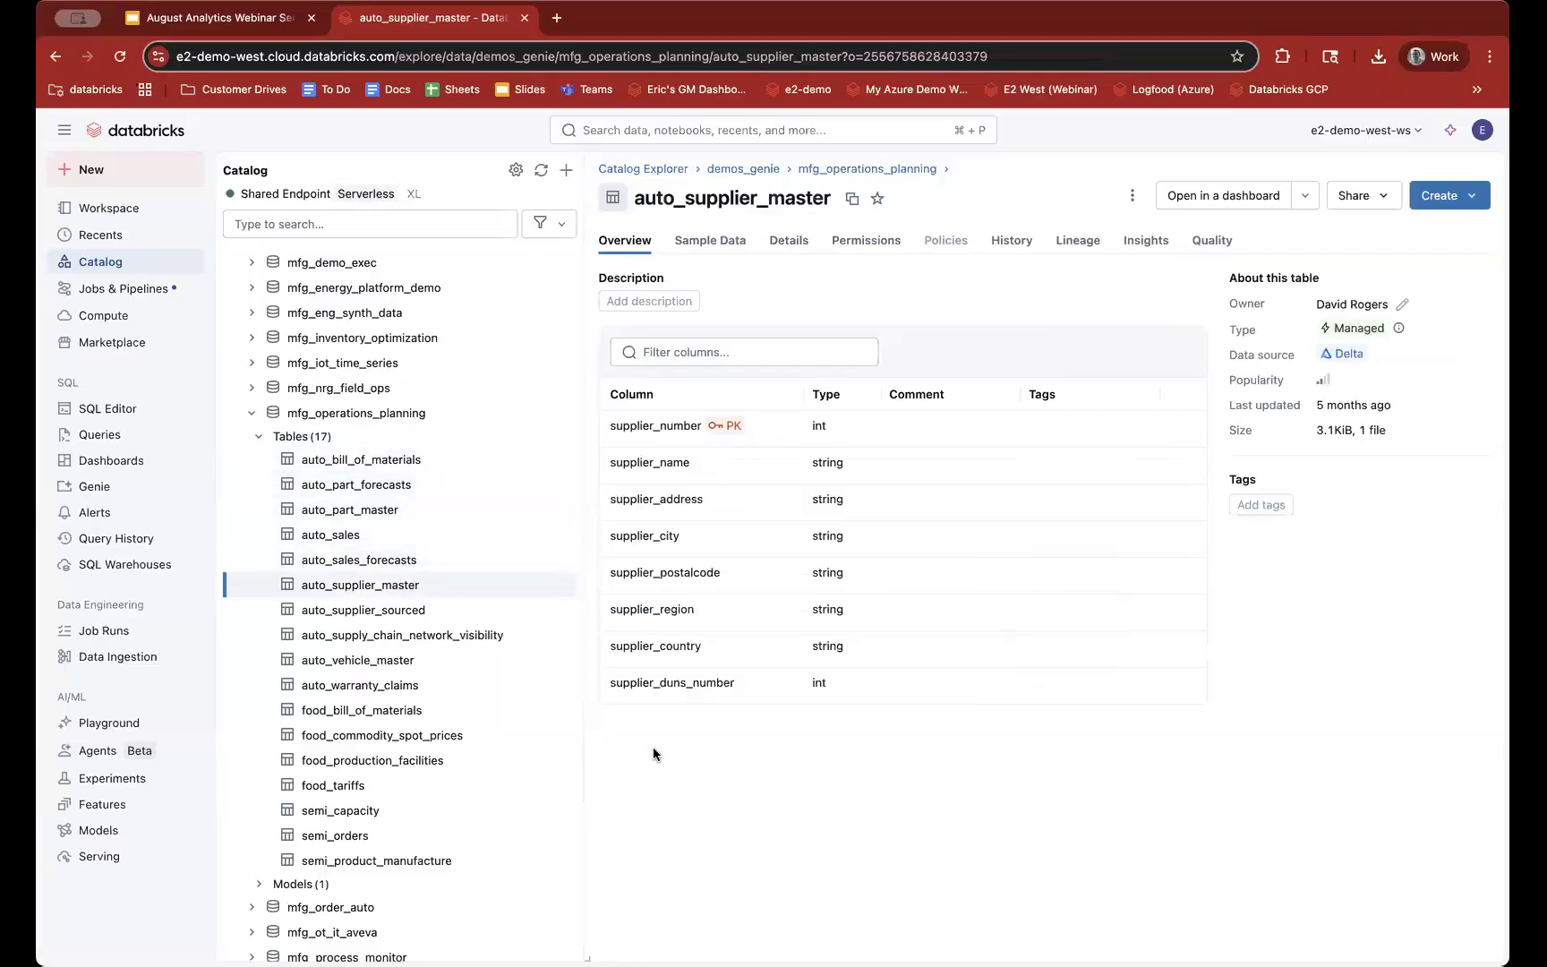
left_click(390, 617)
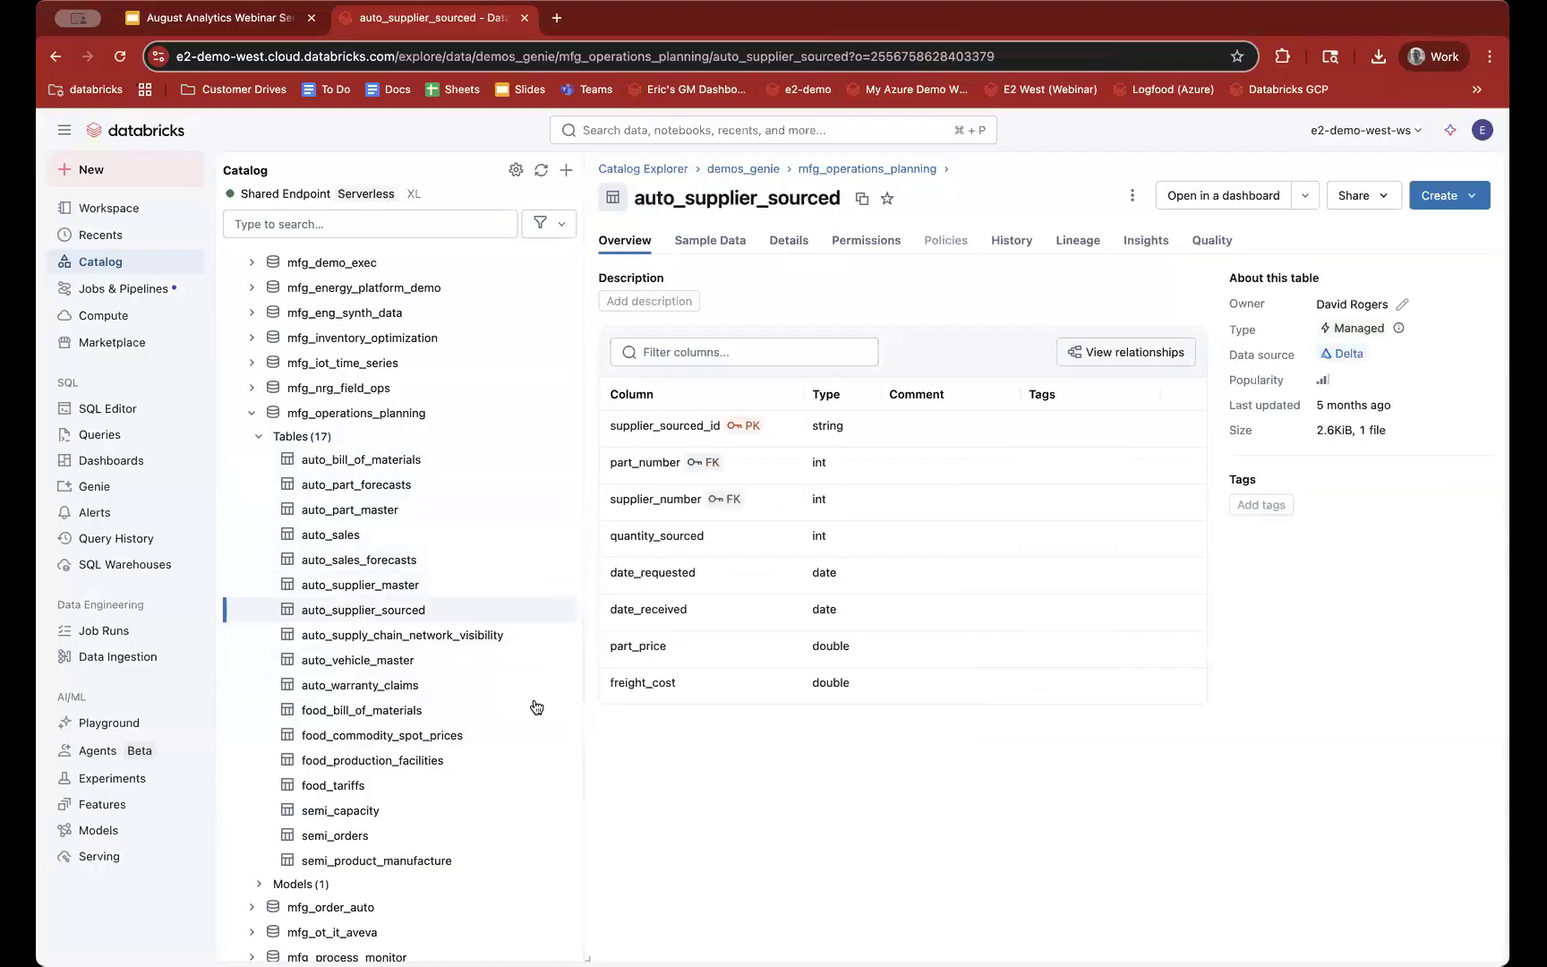
left_click(400, 661)
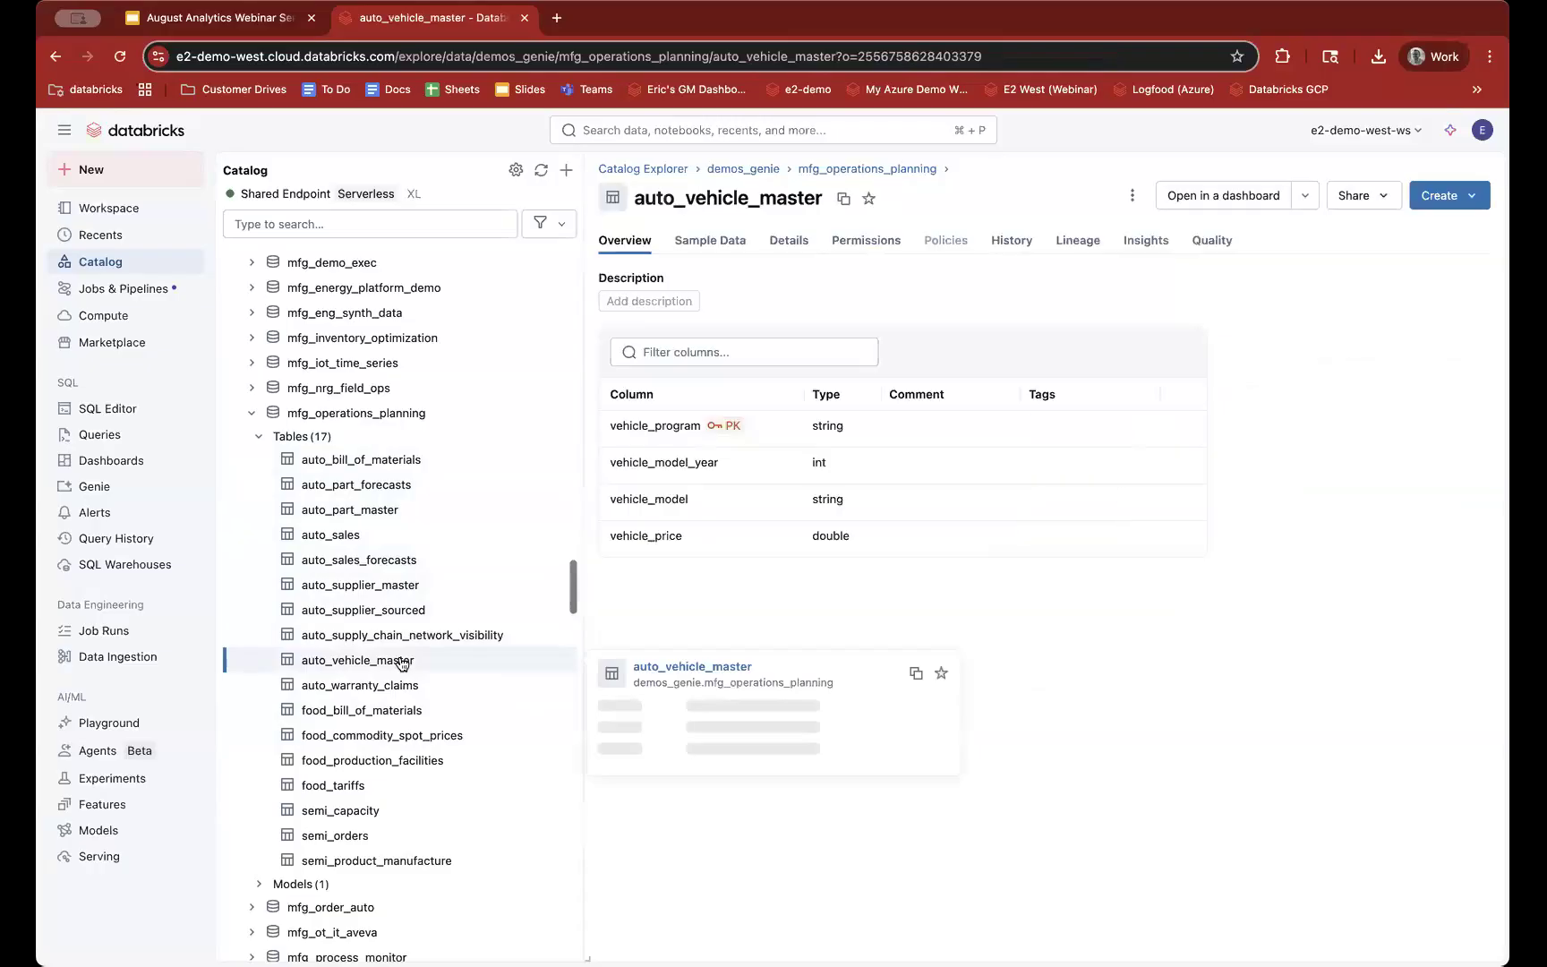
left_click(419, 635)
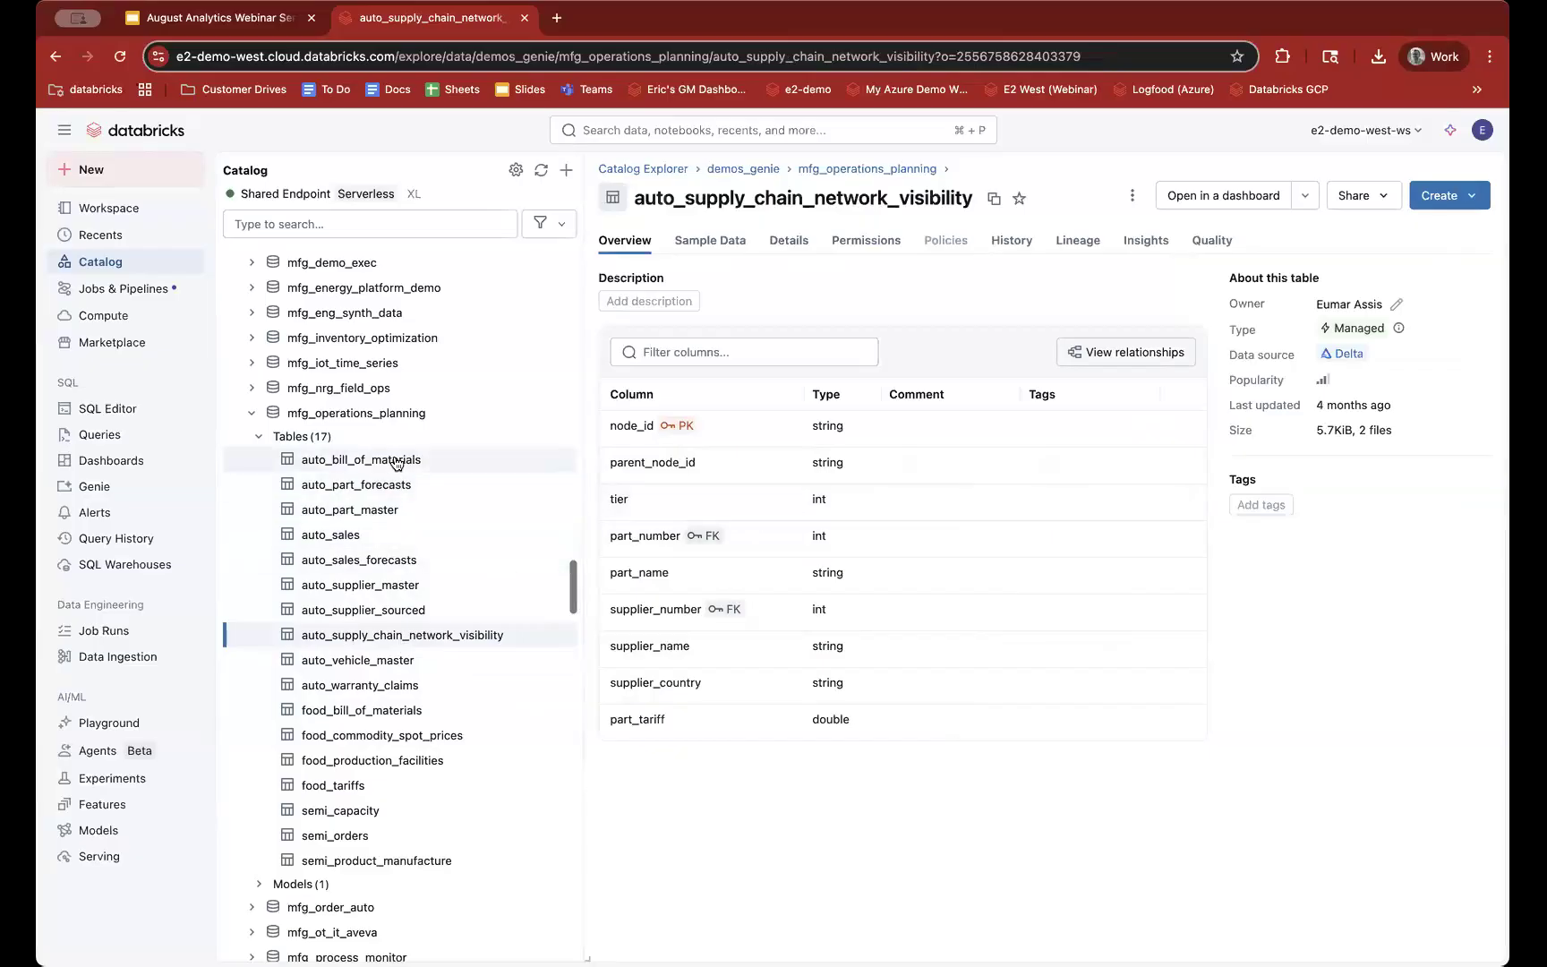
mouse_move(397, 537)
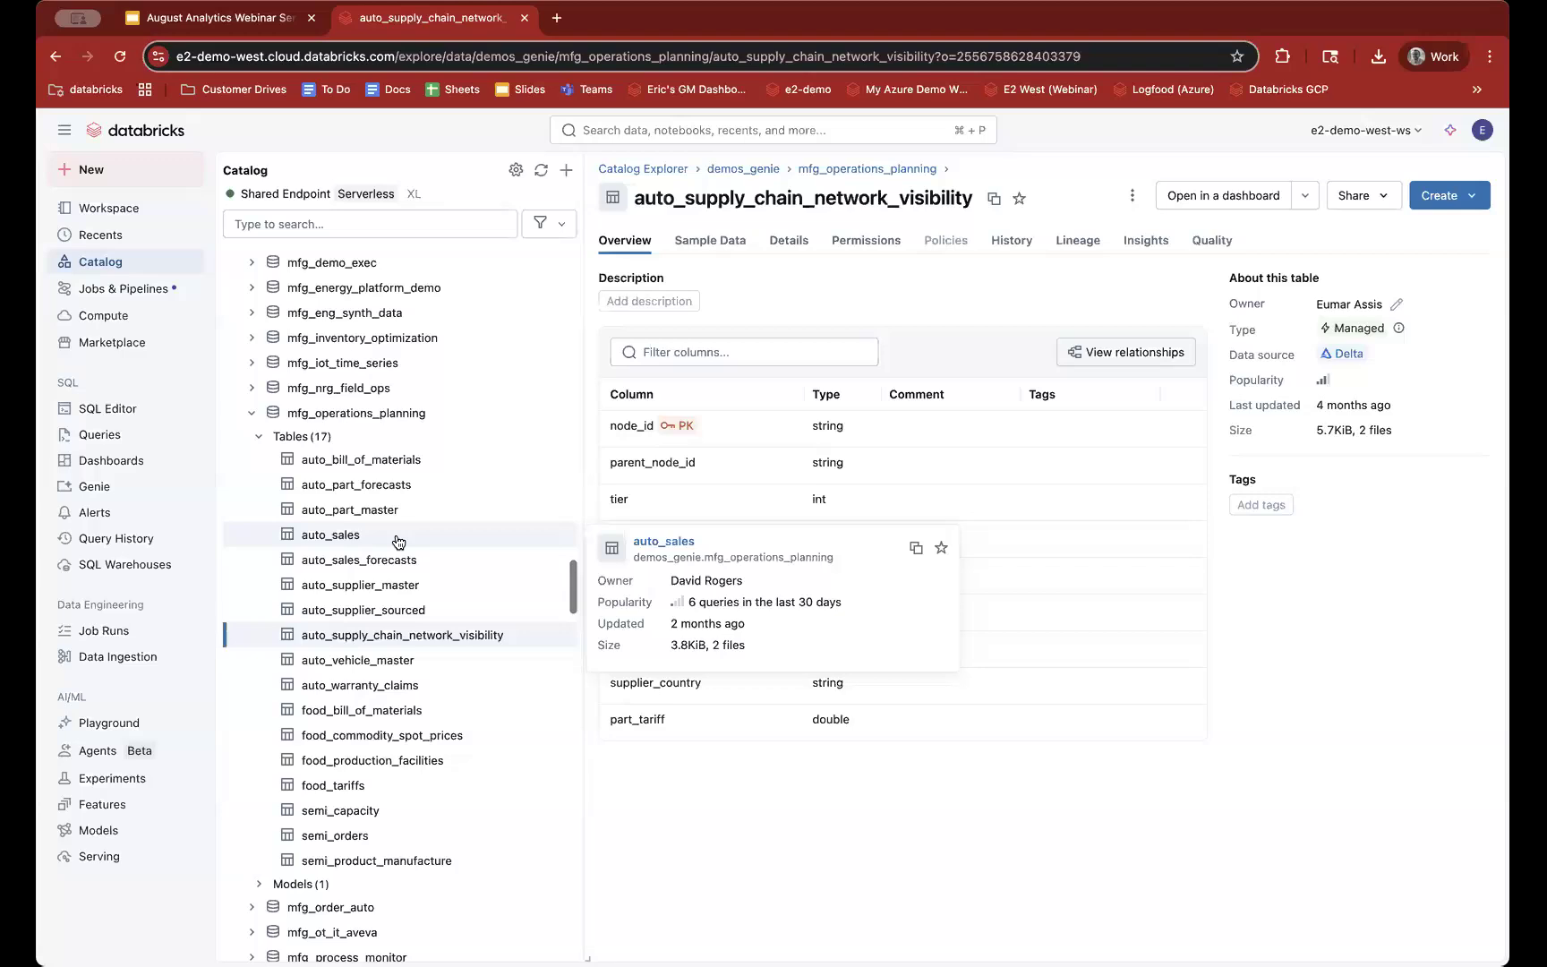
mouse_move(427, 459)
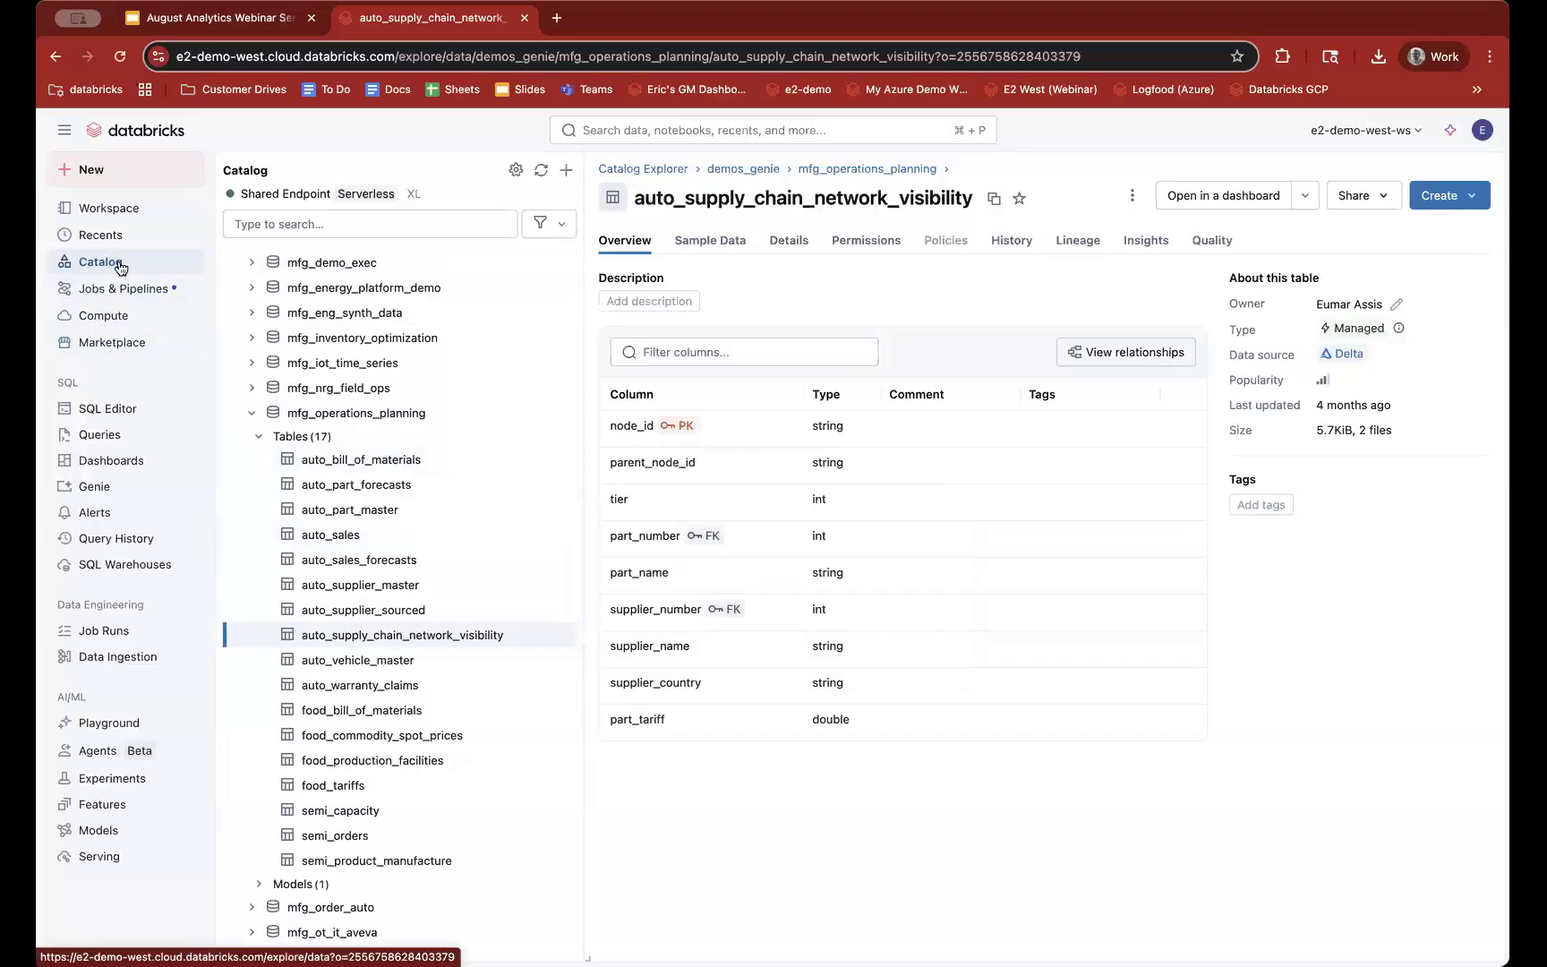
Step: Open the Shared Endpoint SQL warehouse and review its Serverless type, X-Large size and 10-minute auto stop
left_click(126, 316)
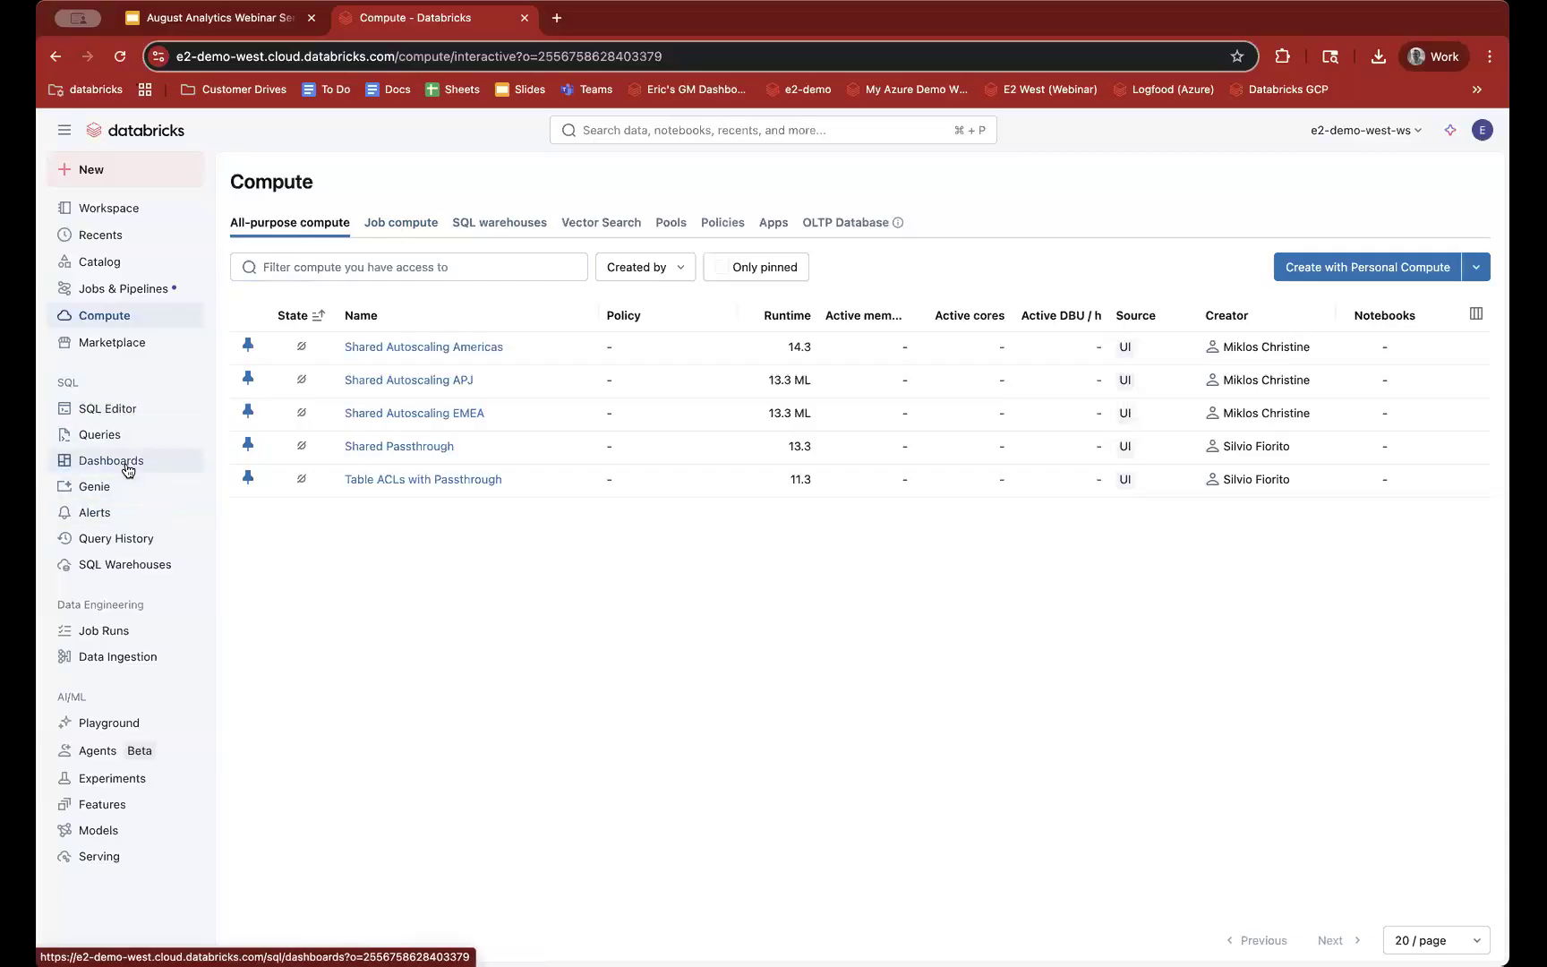
left_click(500, 221)
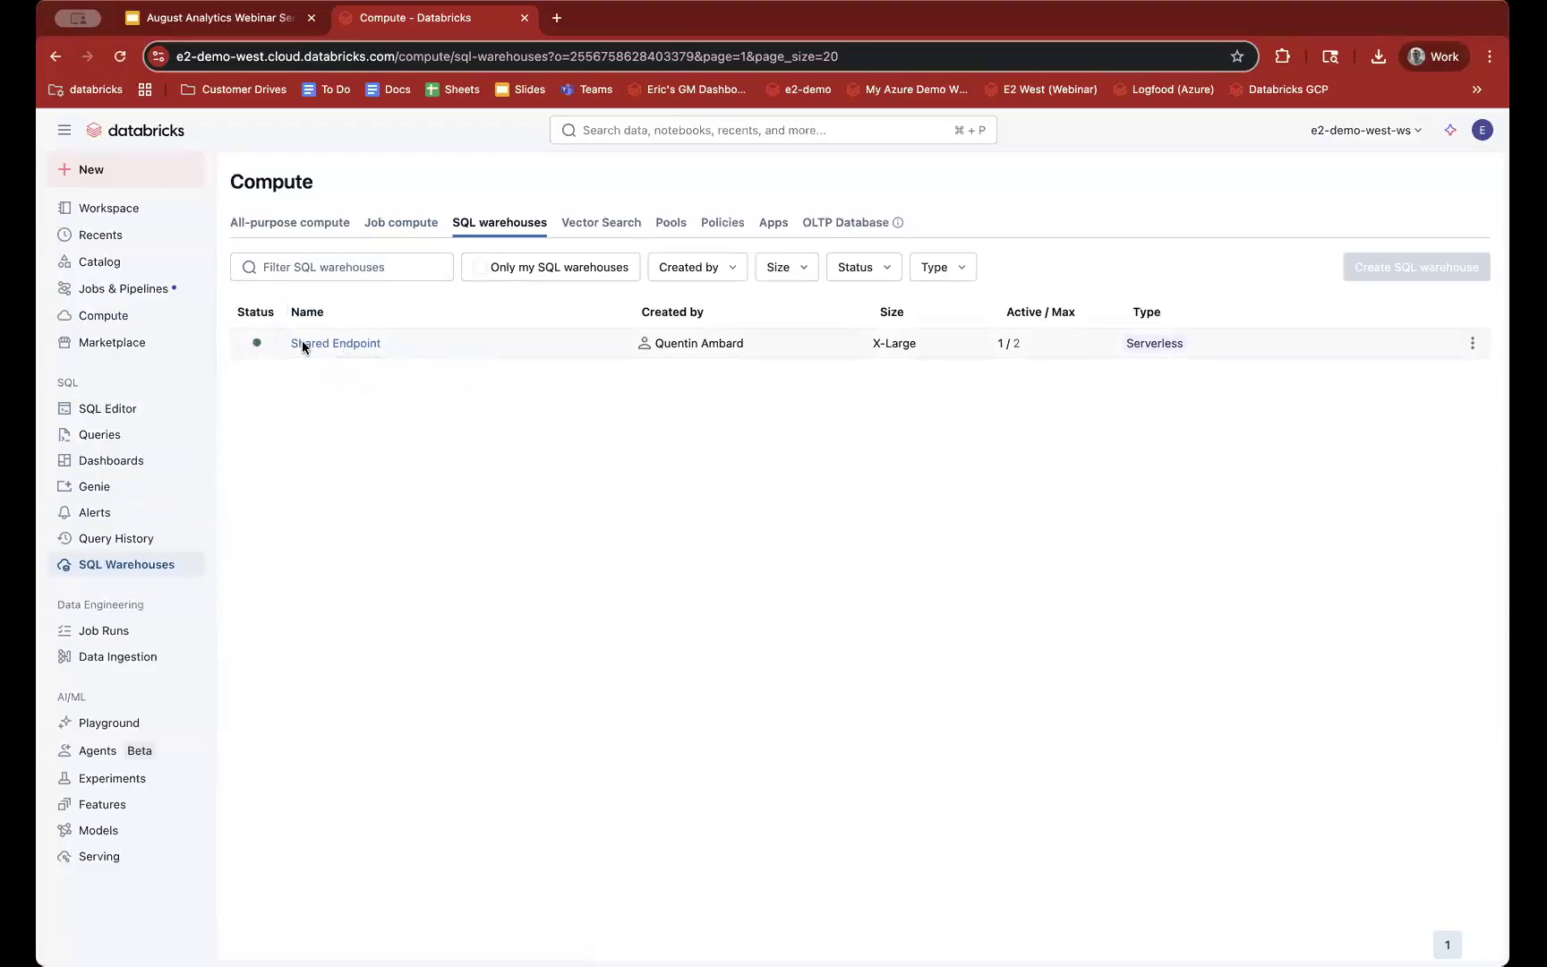
left_click(339, 344)
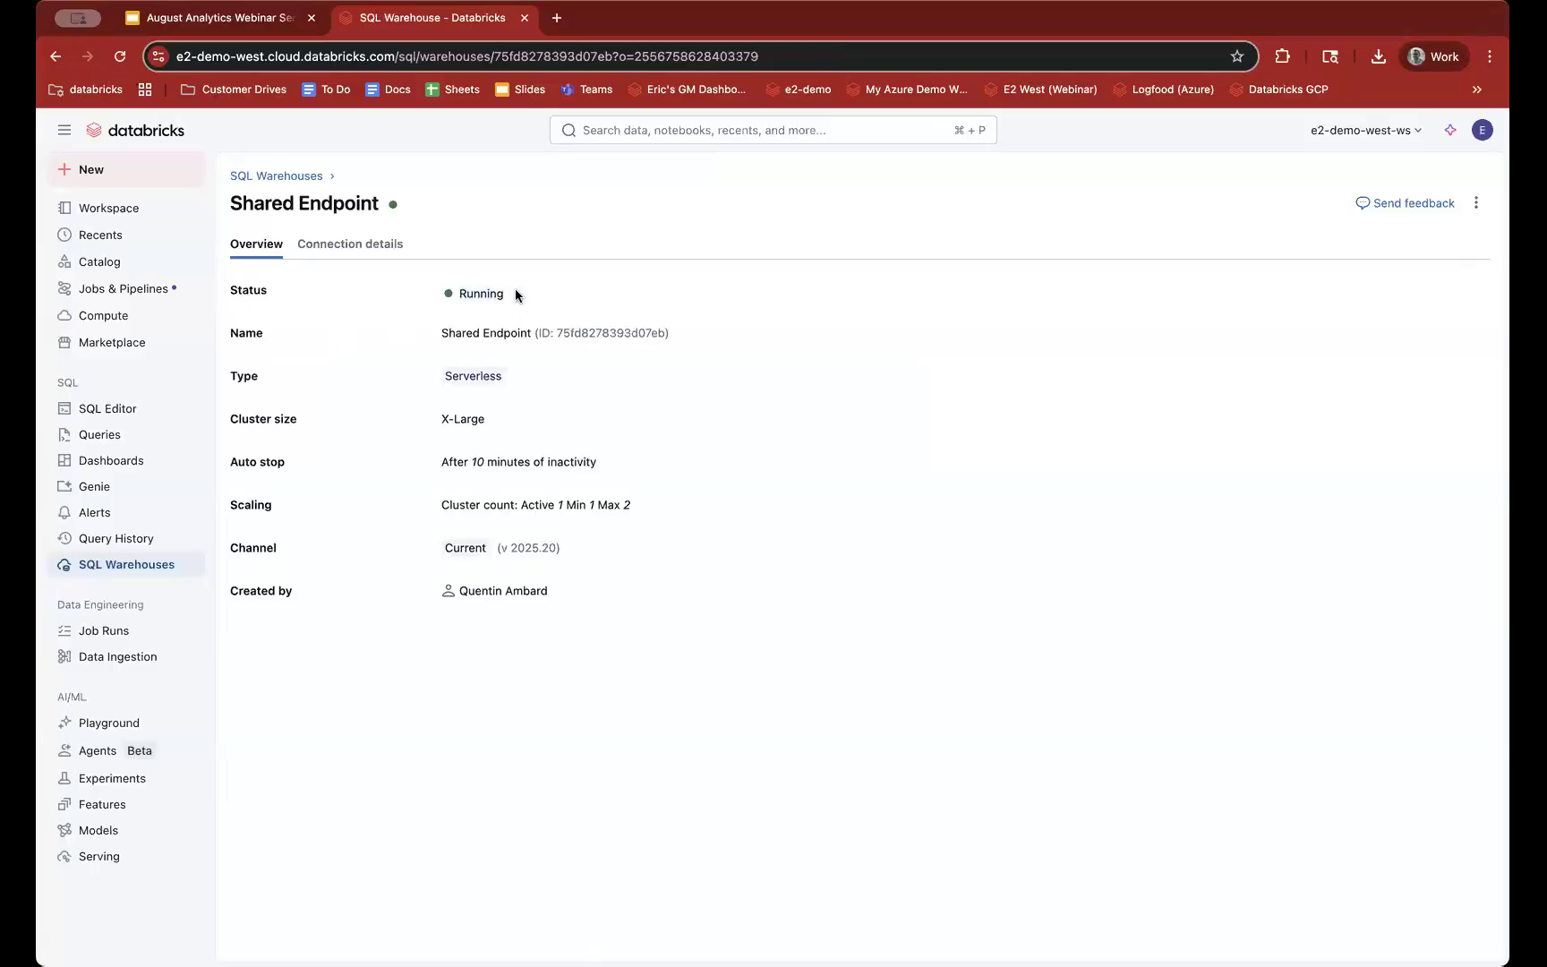
left_click_drag(441, 380, 514, 379)
left_click_drag(440, 418, 601, 456)
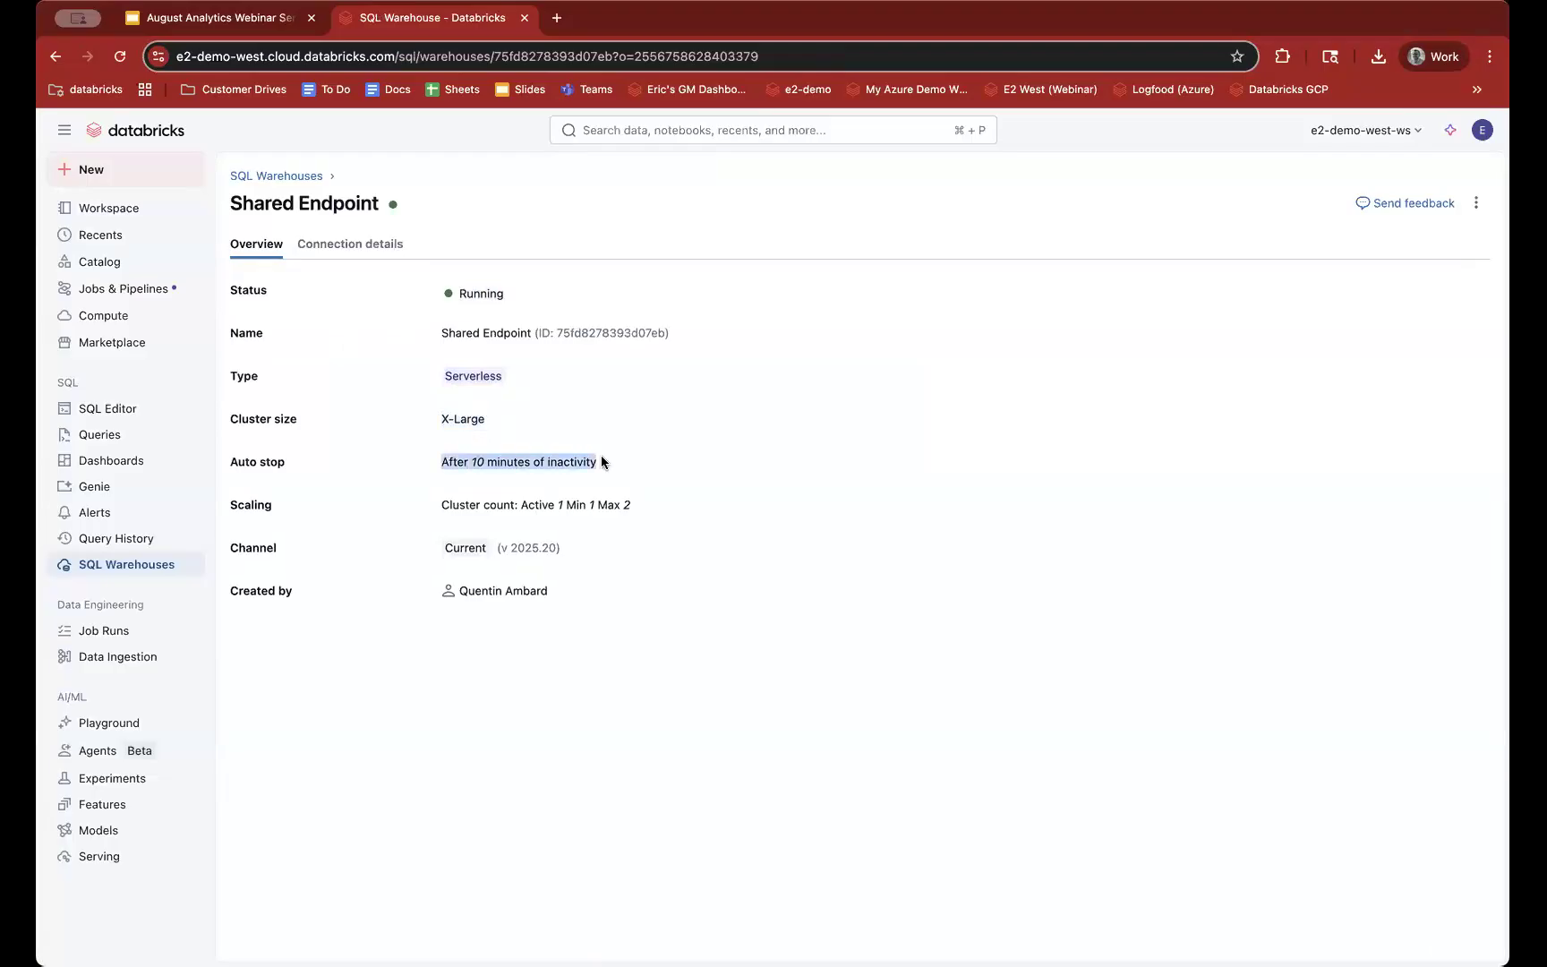
left_click(601, 456)
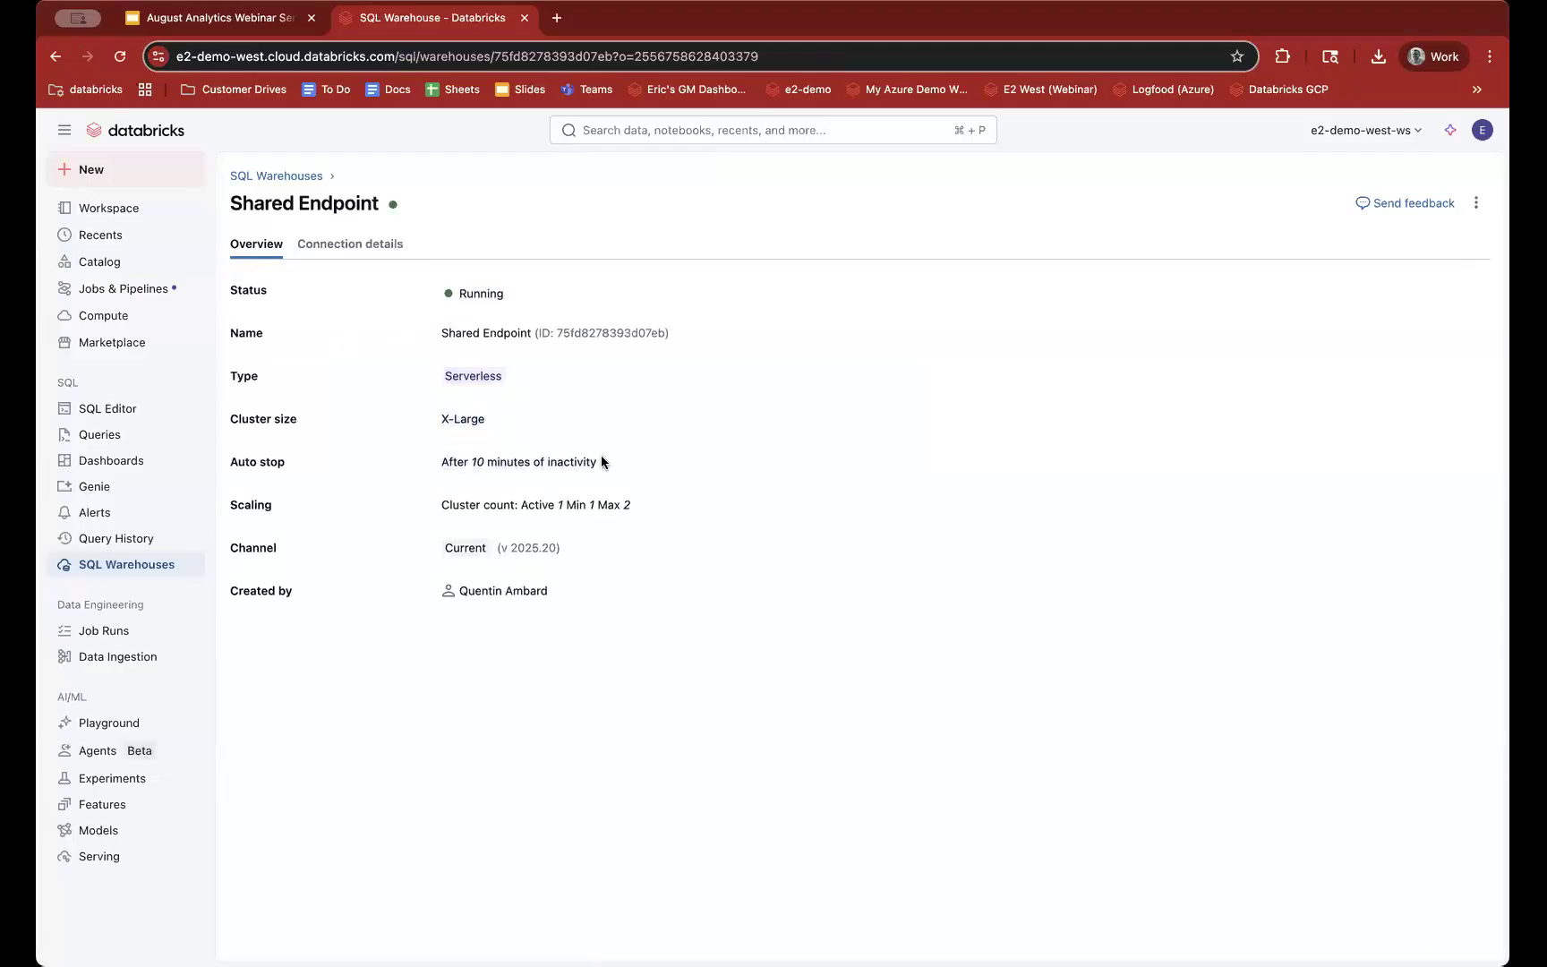
Step: Load the e2-demo-field-eng workspace in a new browser tab
left_click(555, 20)
type("e2-demo-field-eng")
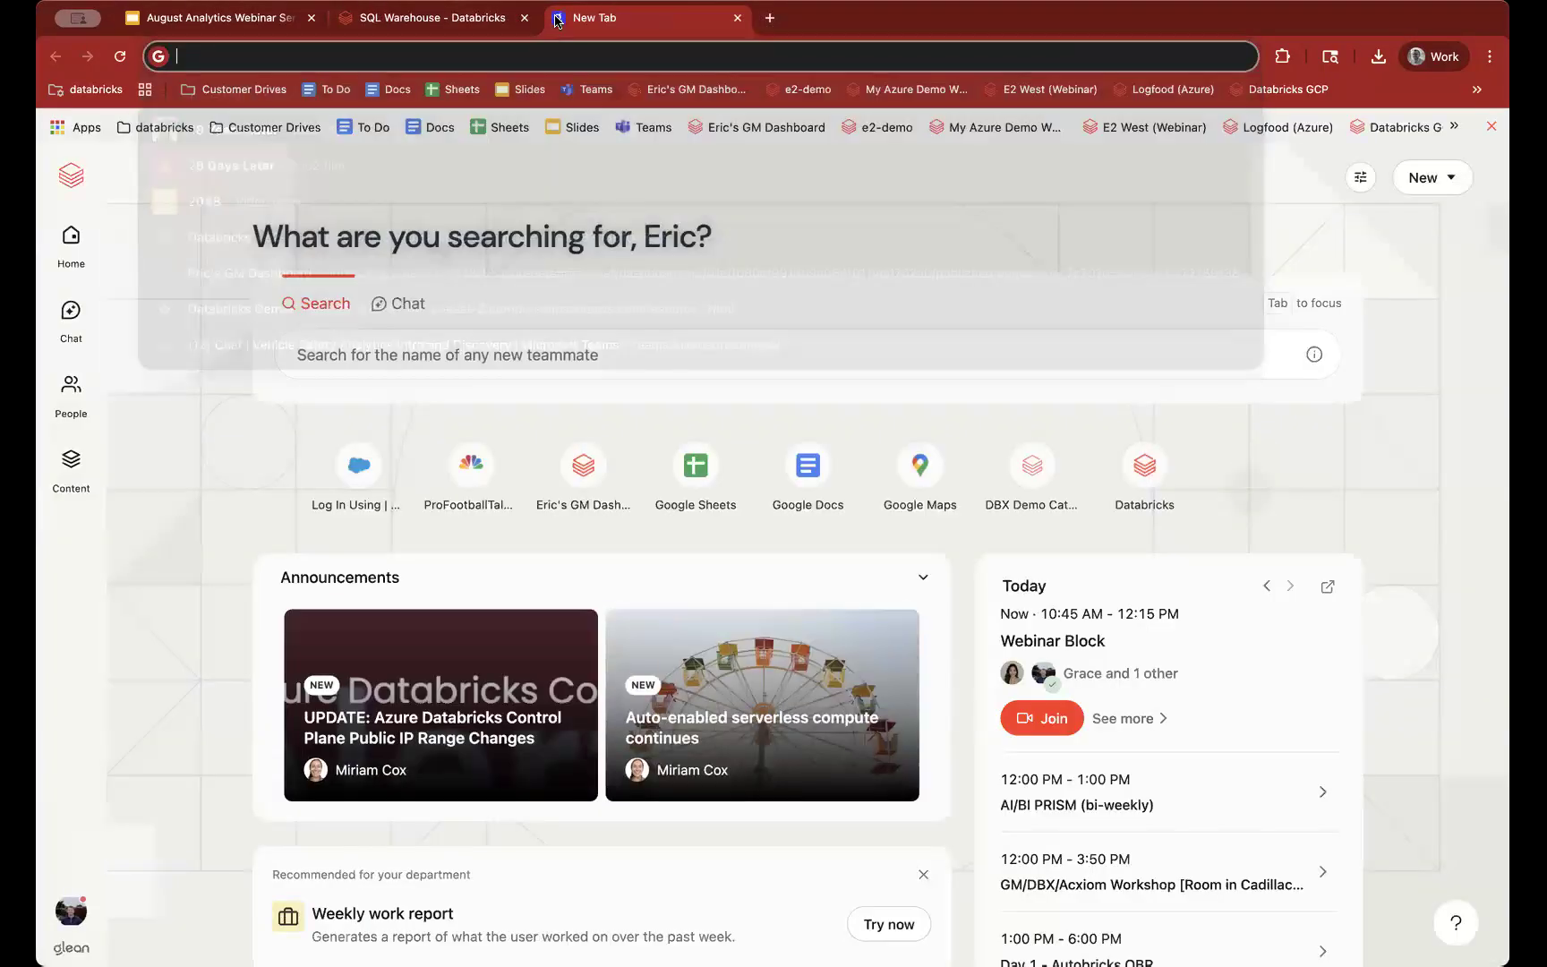
key("Return")
Step: Sign in to the field-eng workspace with single sign-on
left_click(511, 22)
left_click(558, 28)
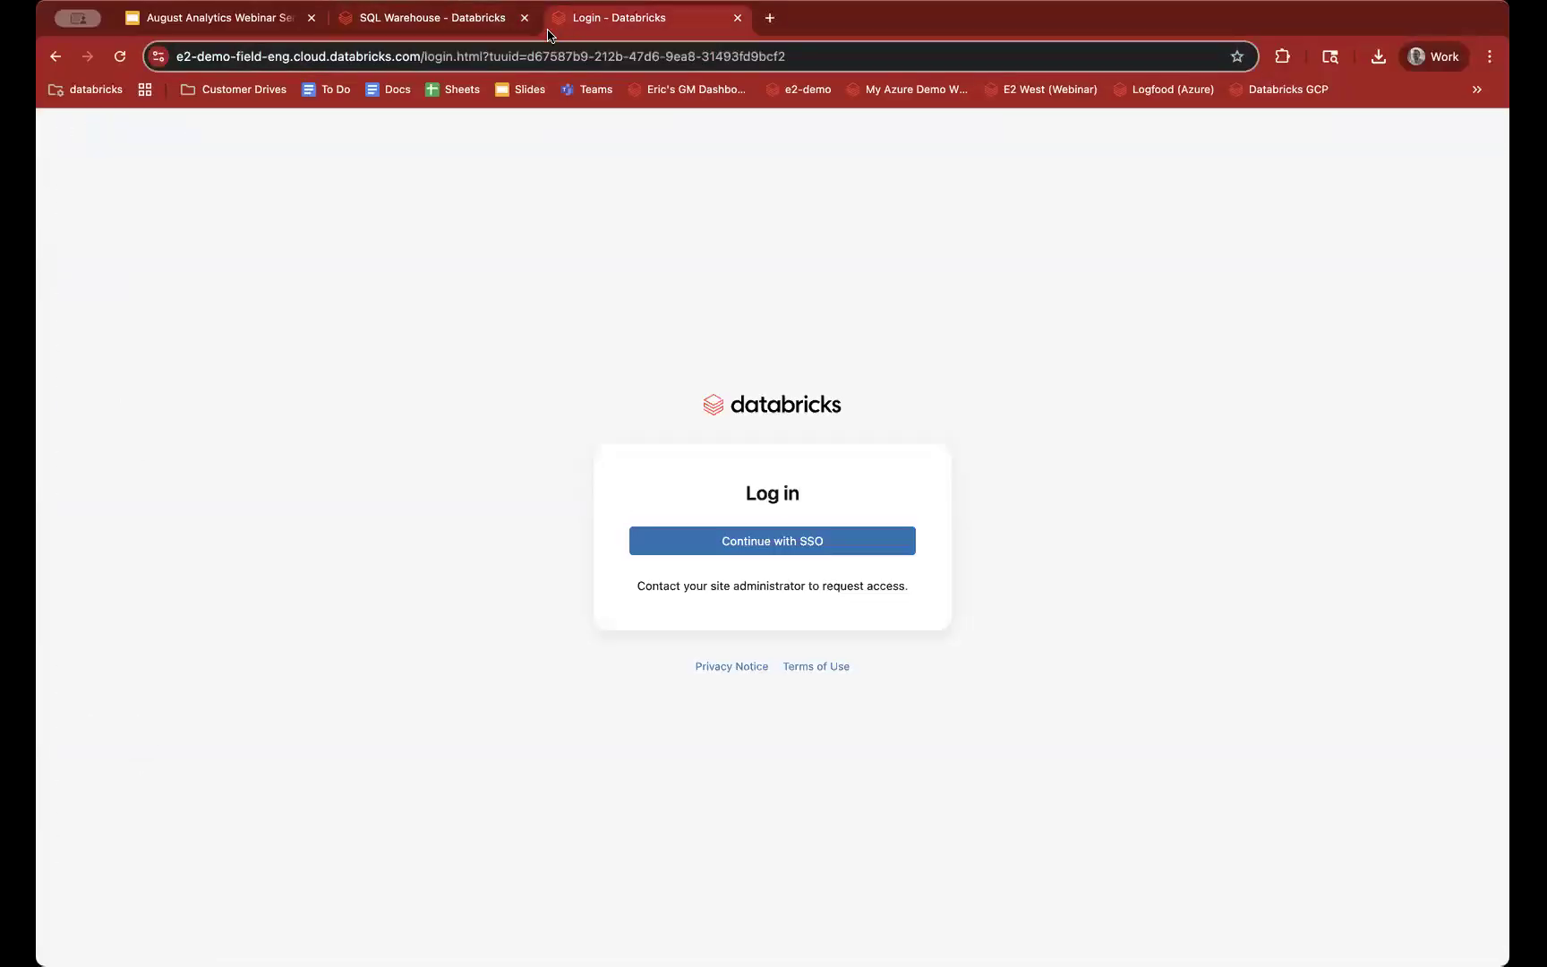
left_click(792, 541)
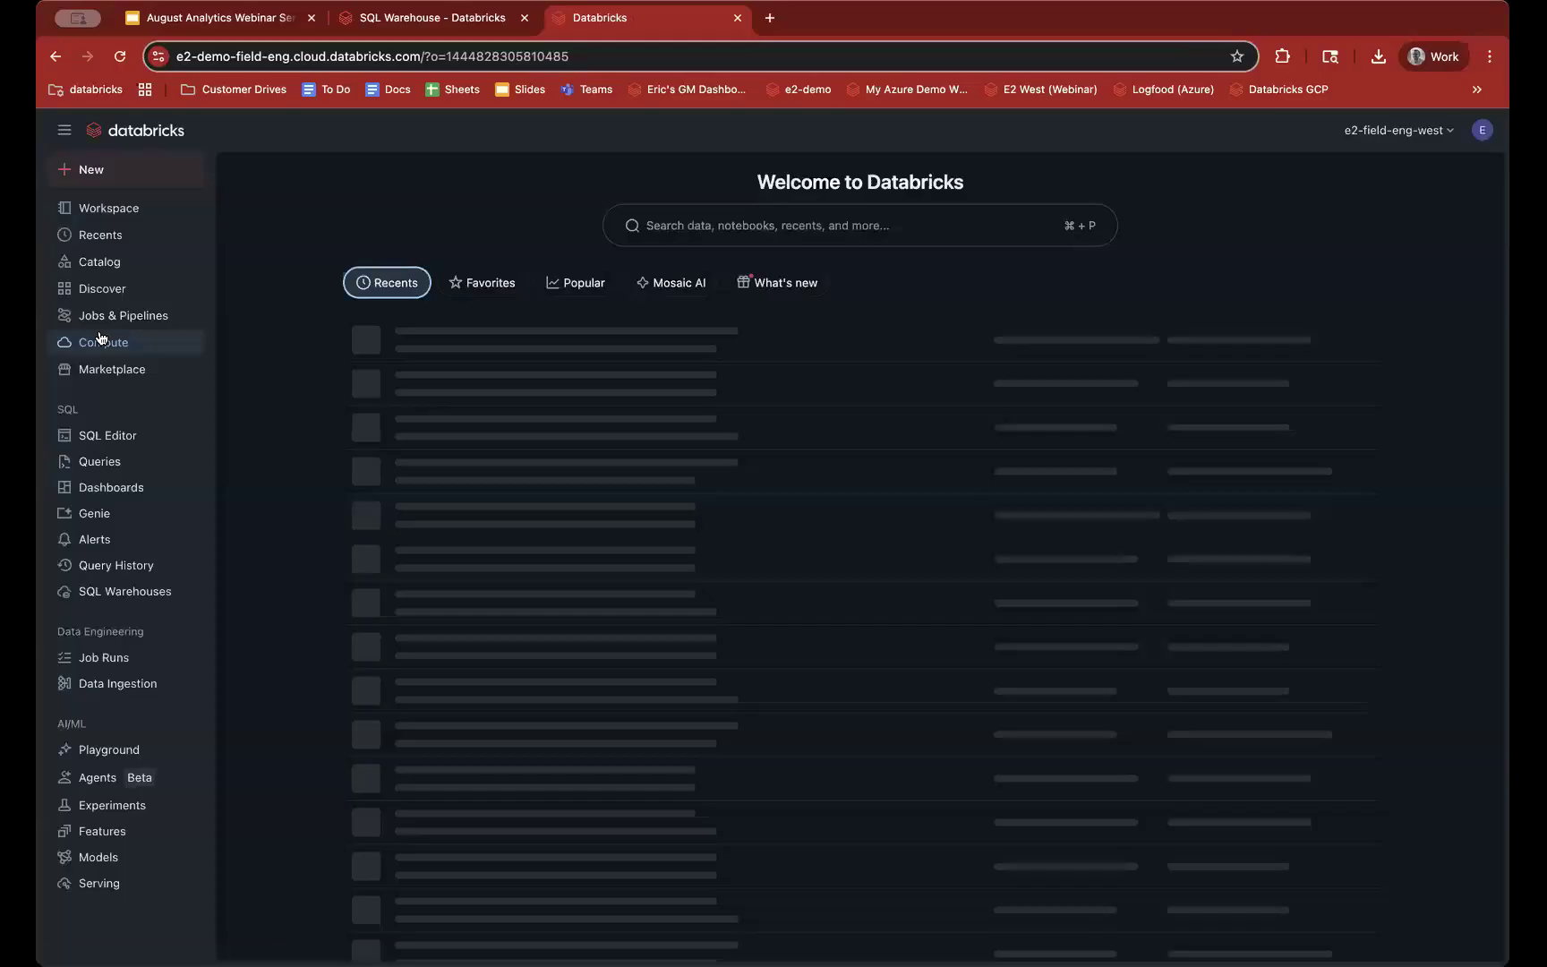
Step: Start a new SQL warehouse, give it a test name, and bring up the cluster sizes
left_click(112, 343)
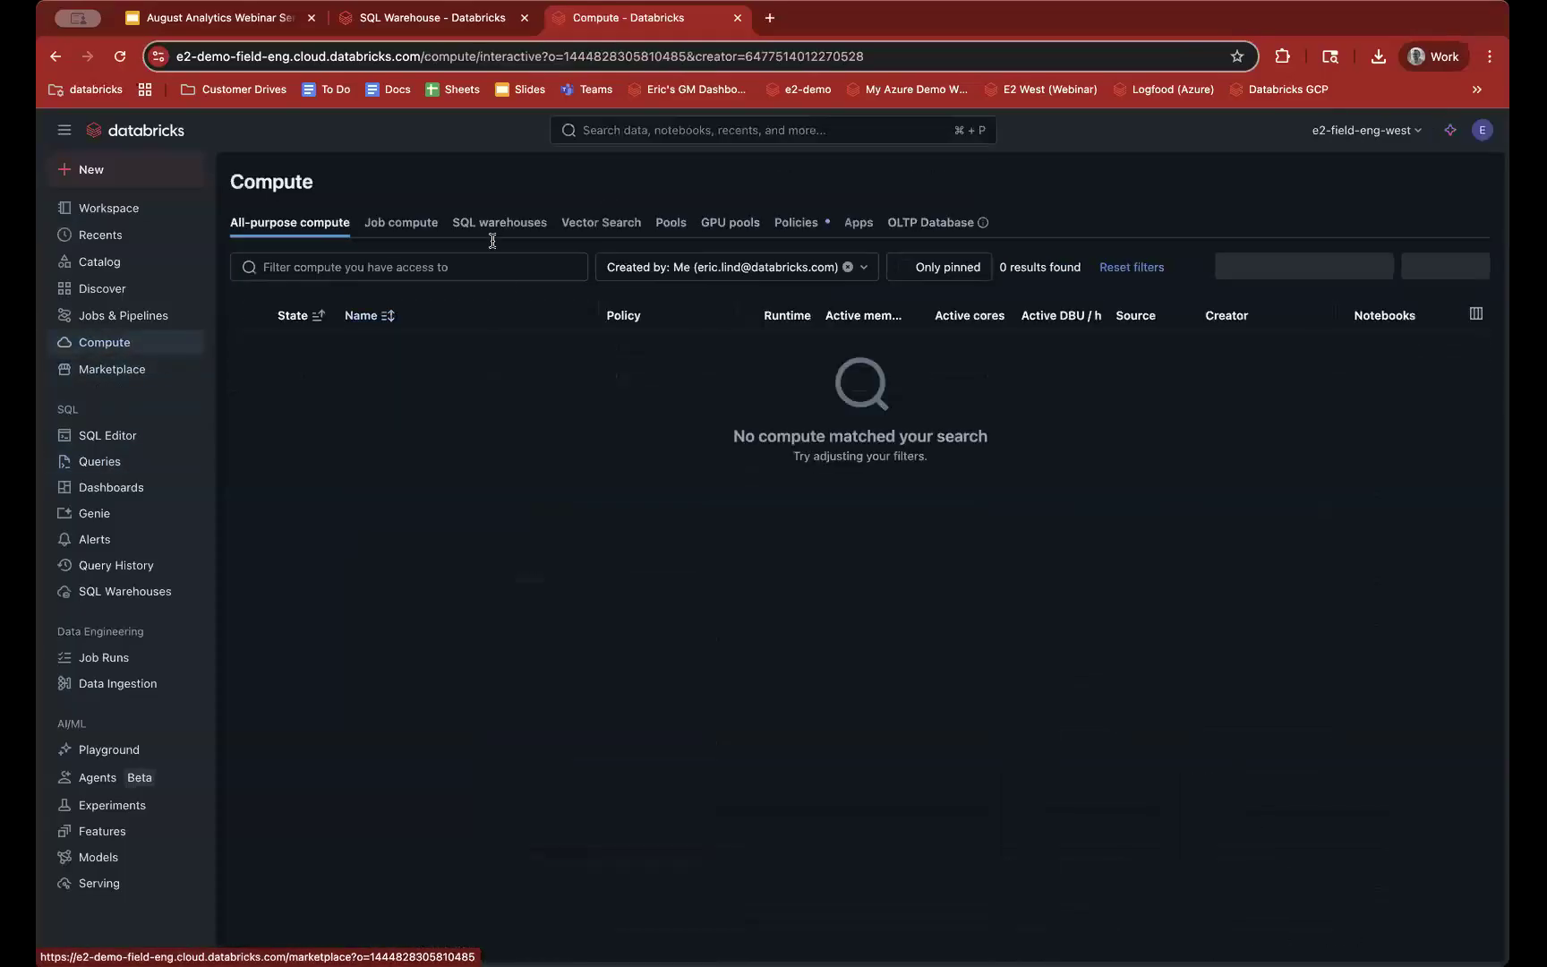
left_click(494, 235)
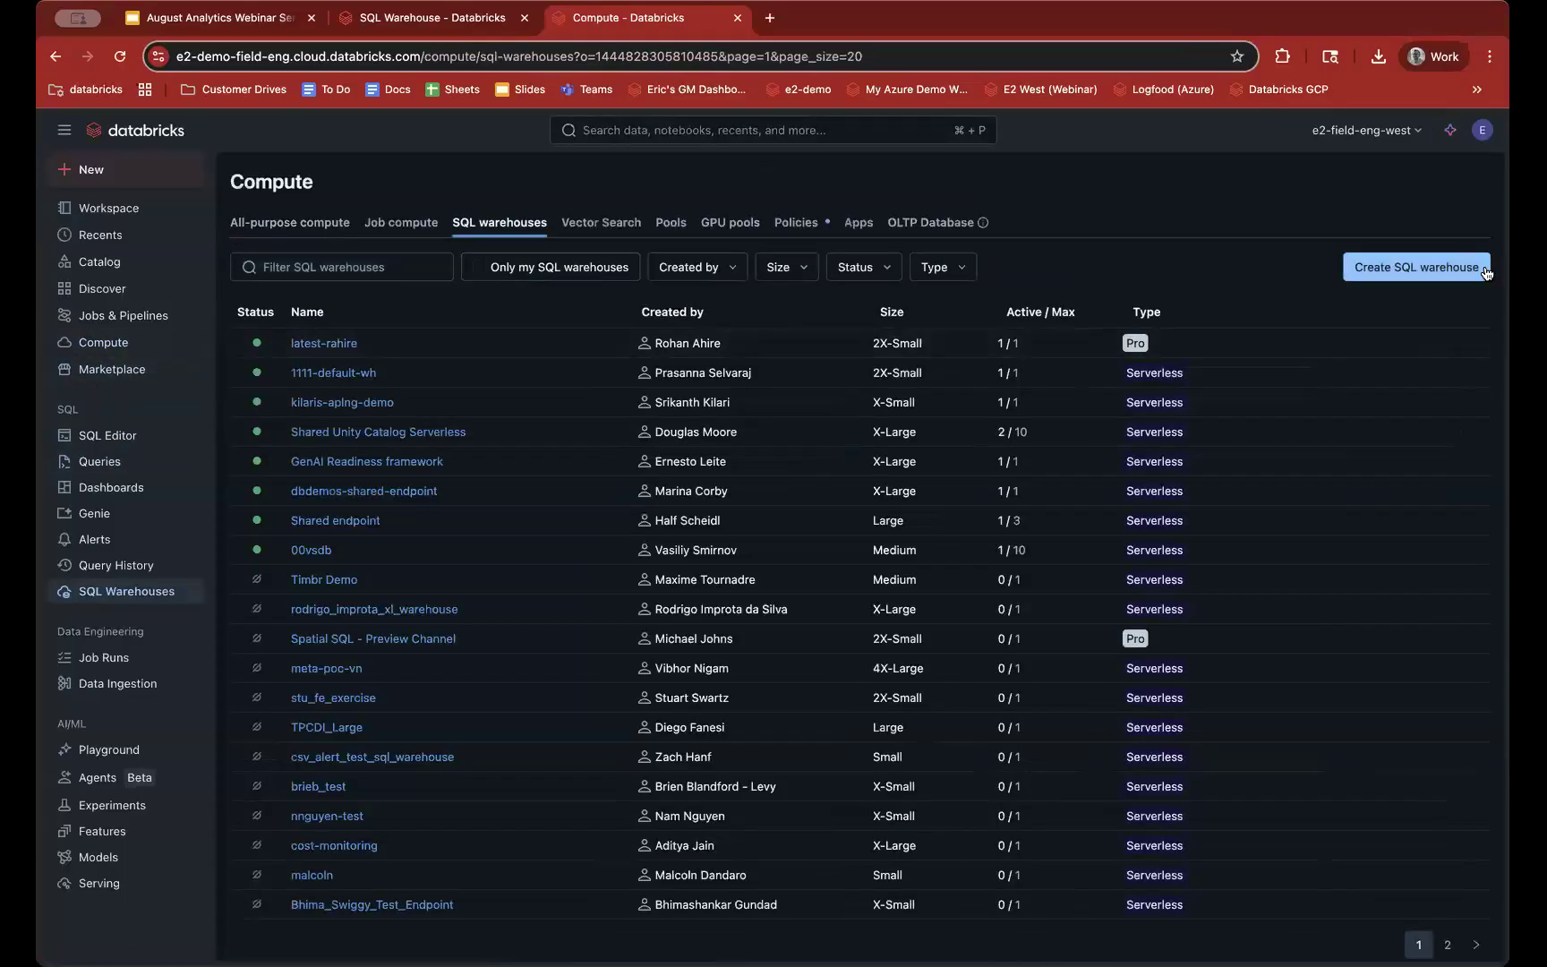
left_click(1482, 271)
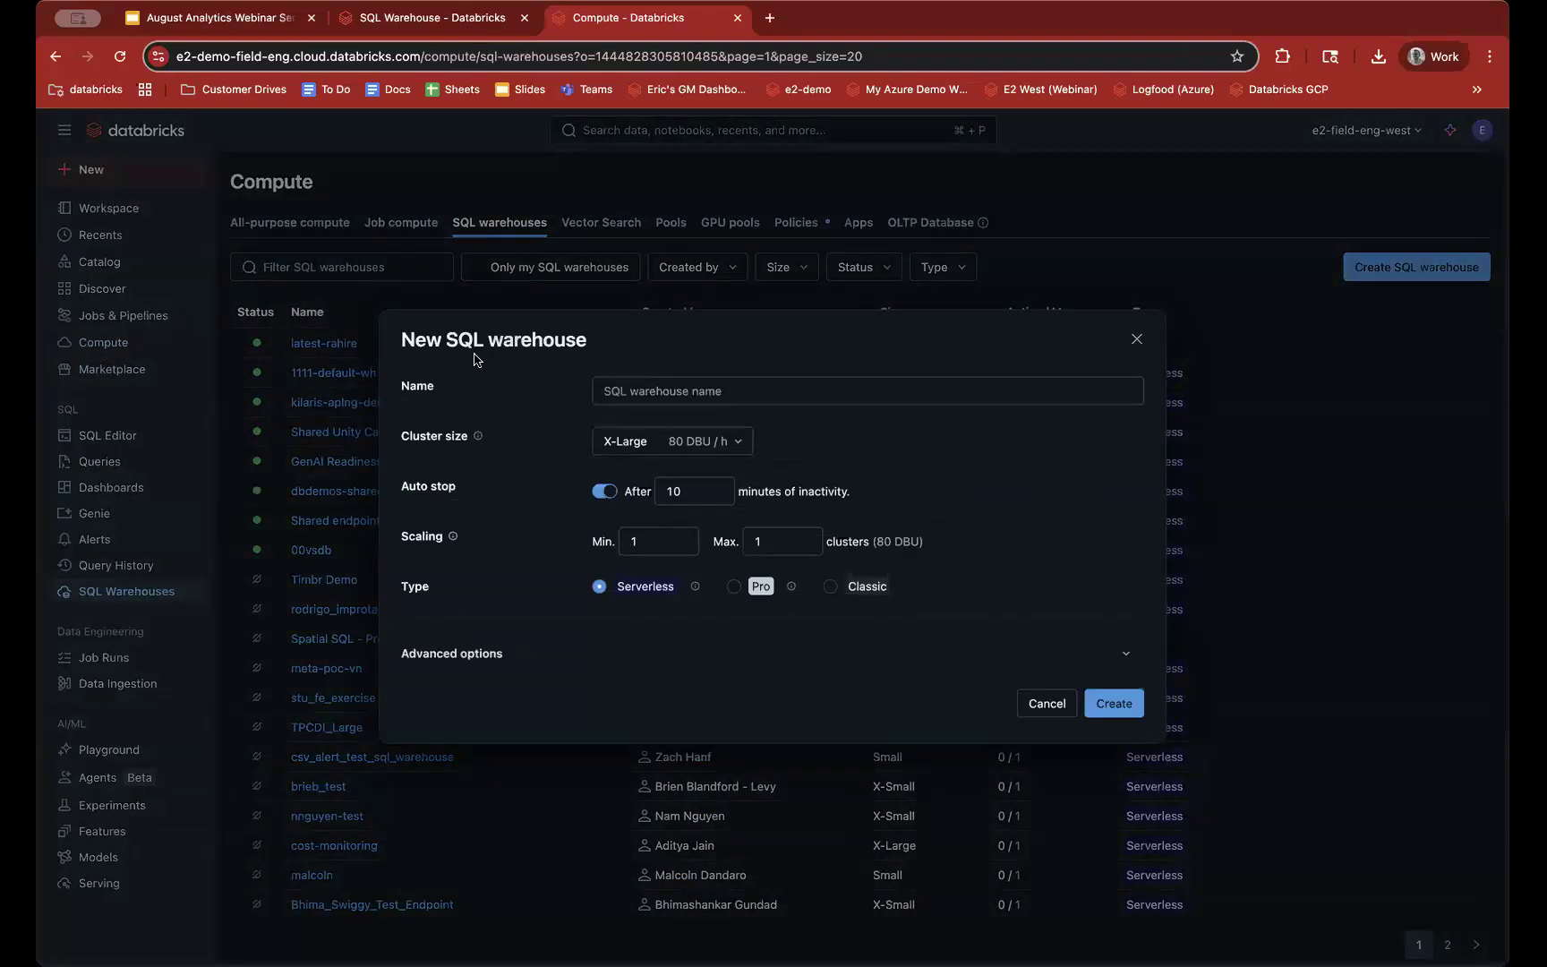
left_click(665, 392)
type("Test Eric")
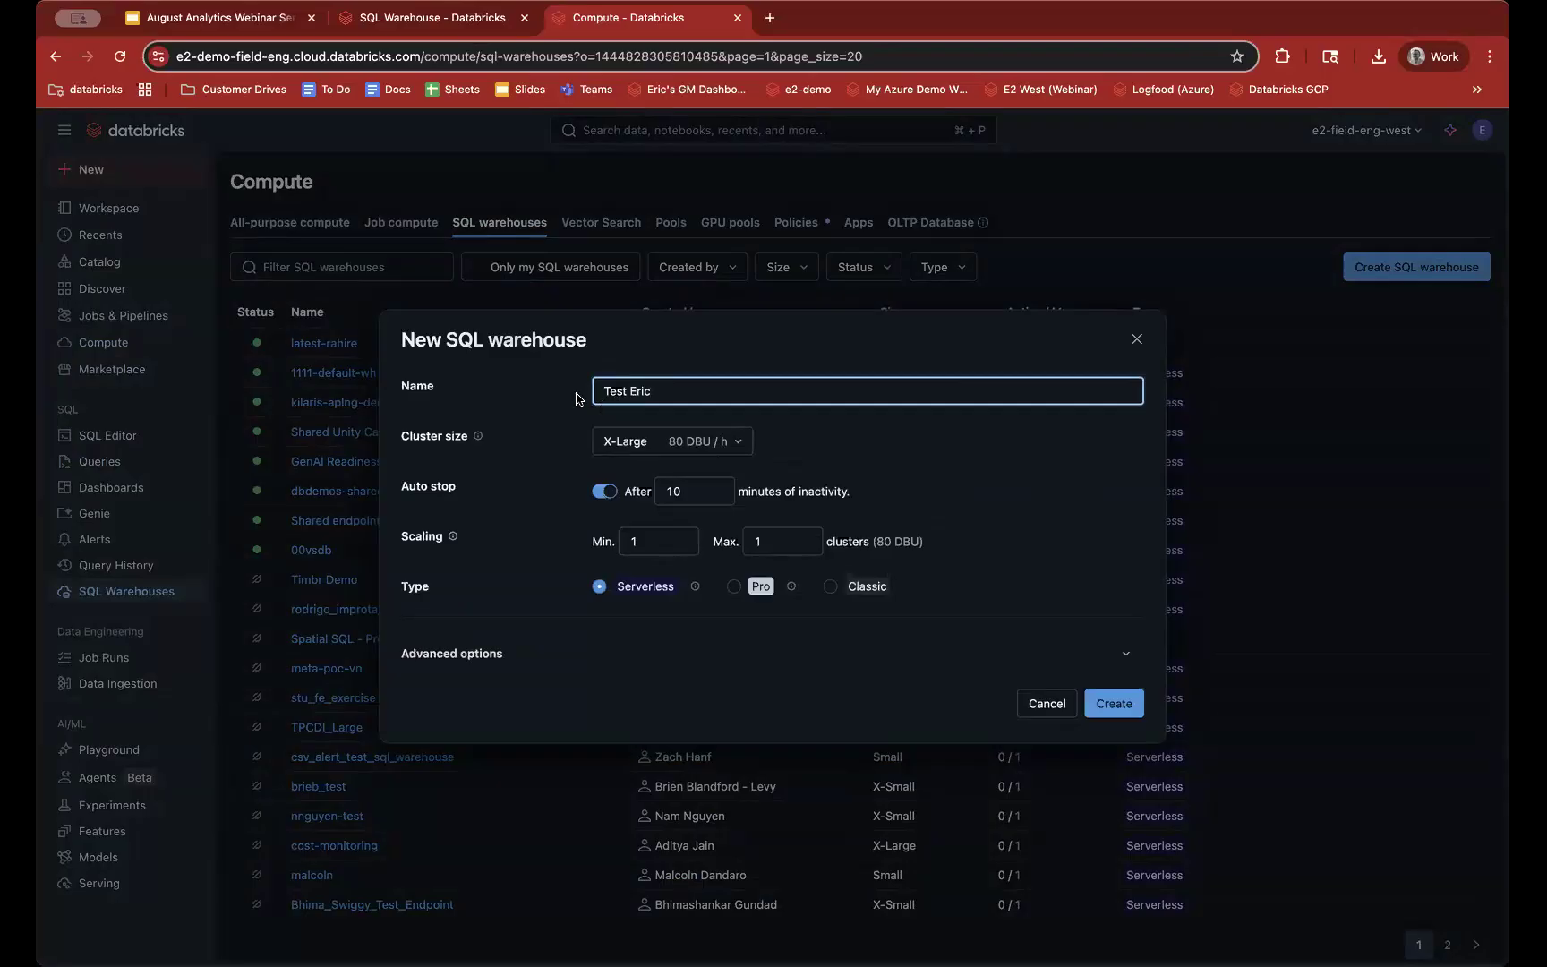
left_click(637, 445)
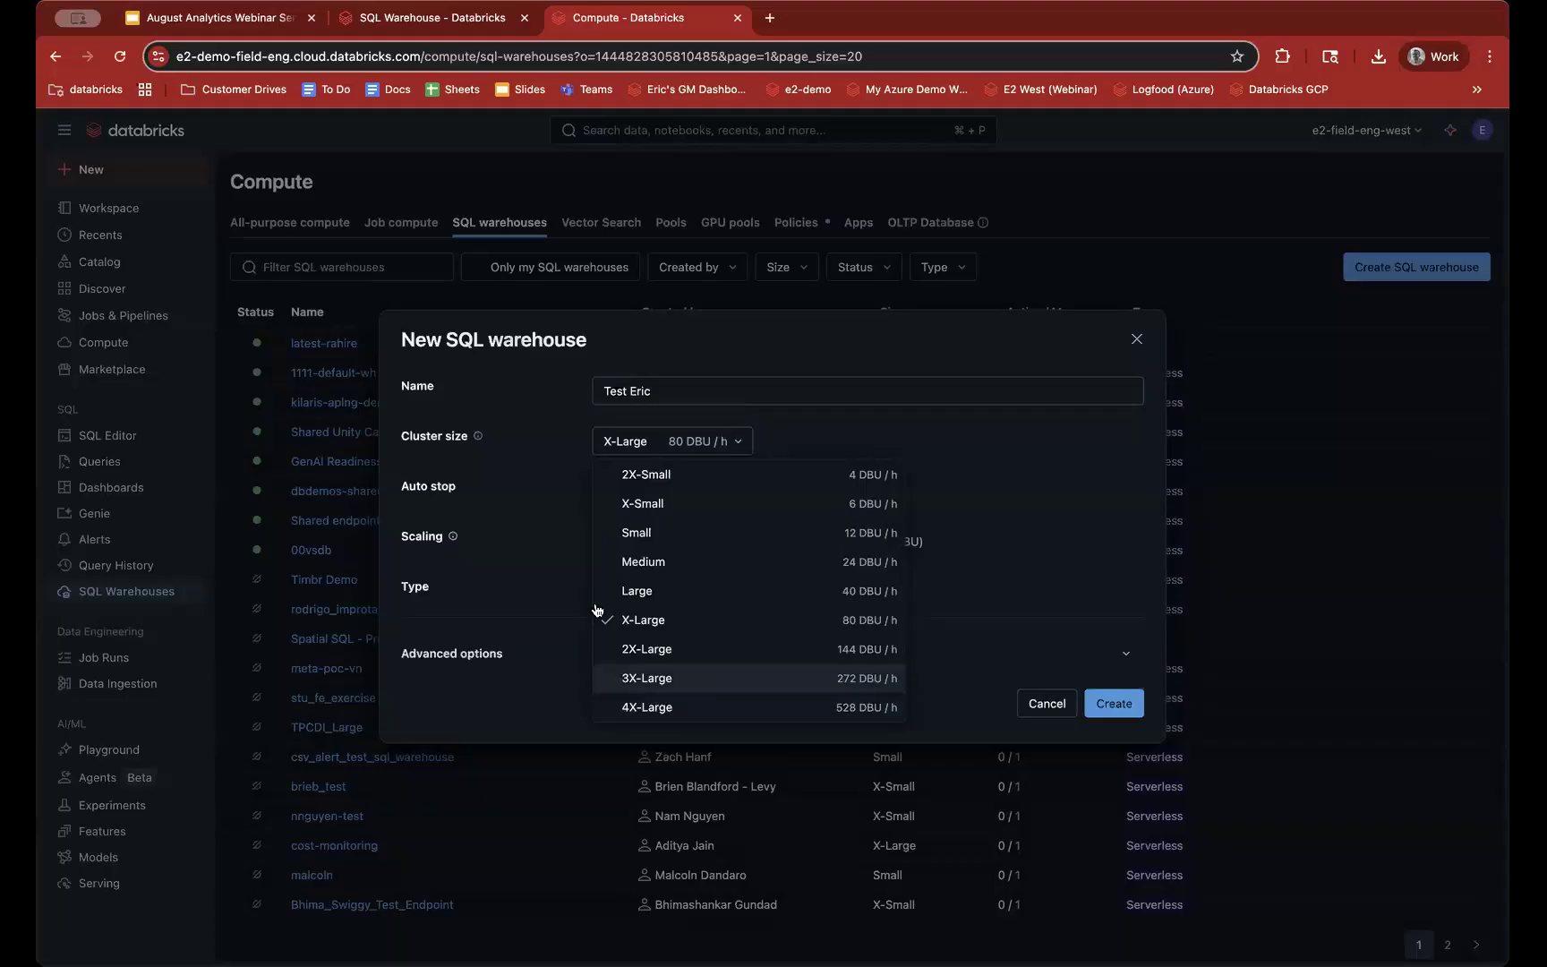
Step: Set the new warehouse to X-Small with scaling from 1 to 10 clusters
left_click(615, 507)
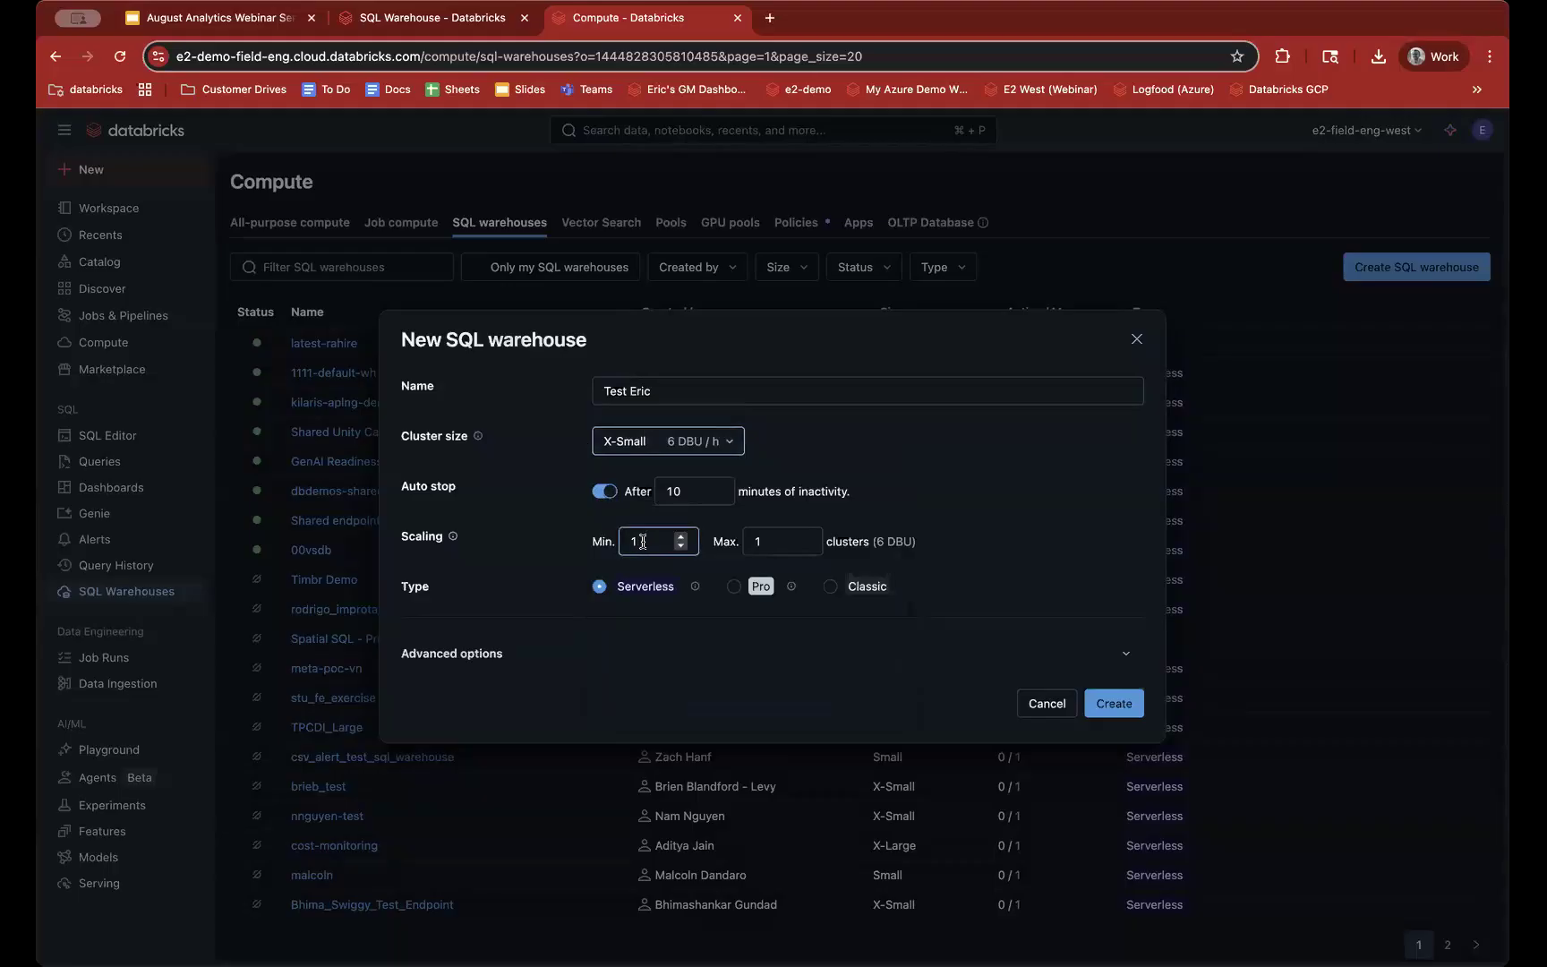
double_click(428, 540)
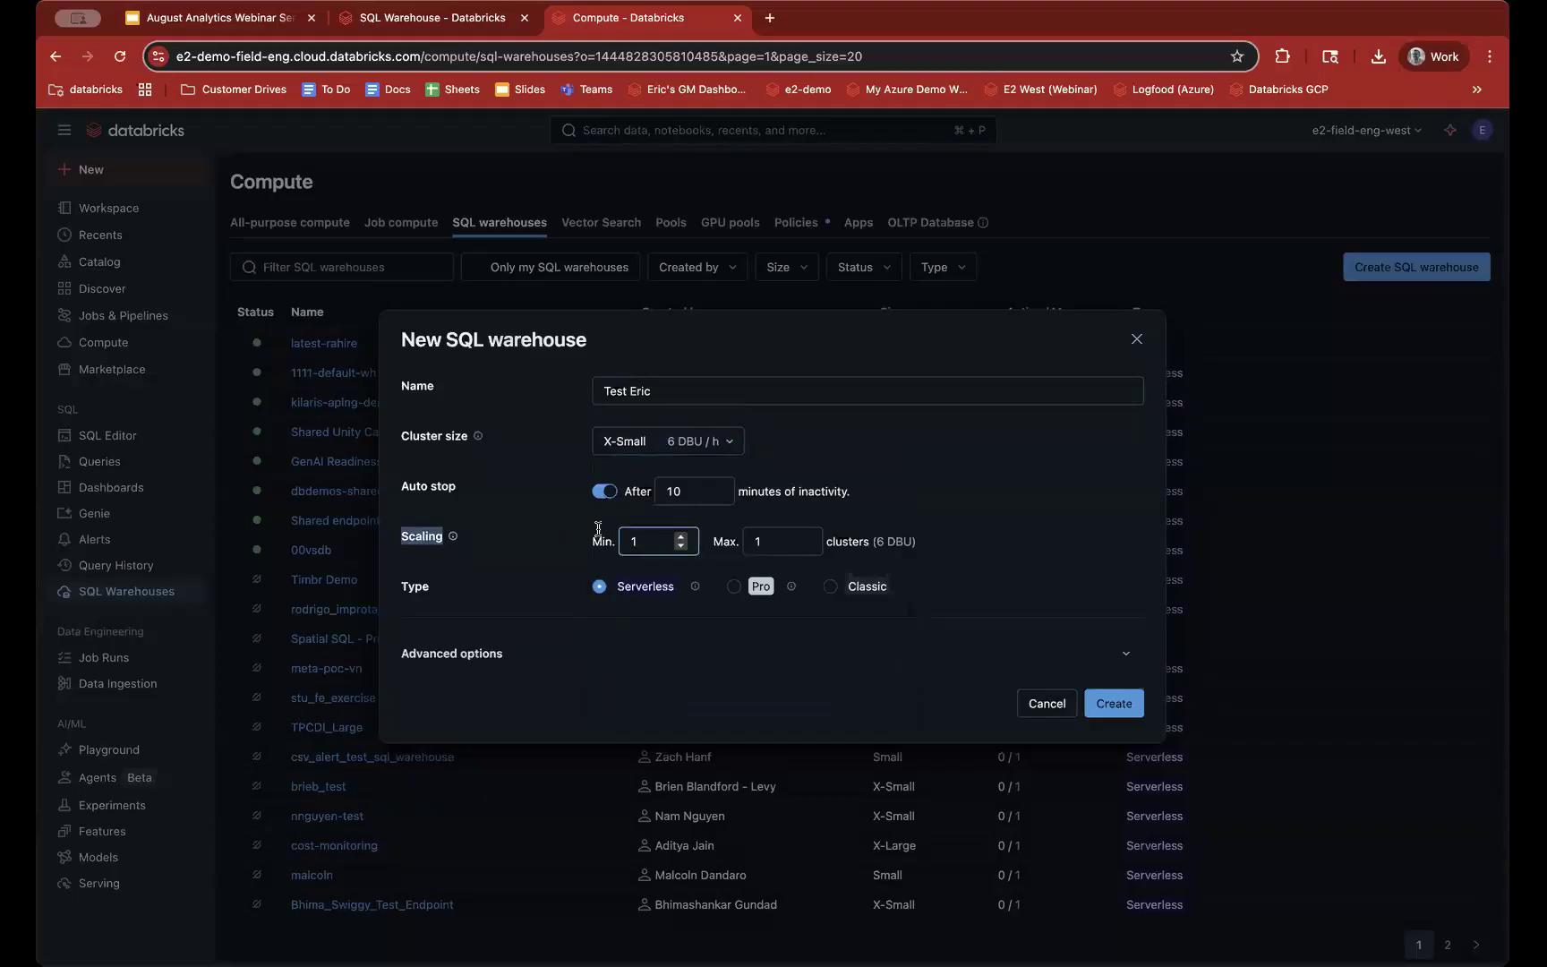
left_click(768, 542)
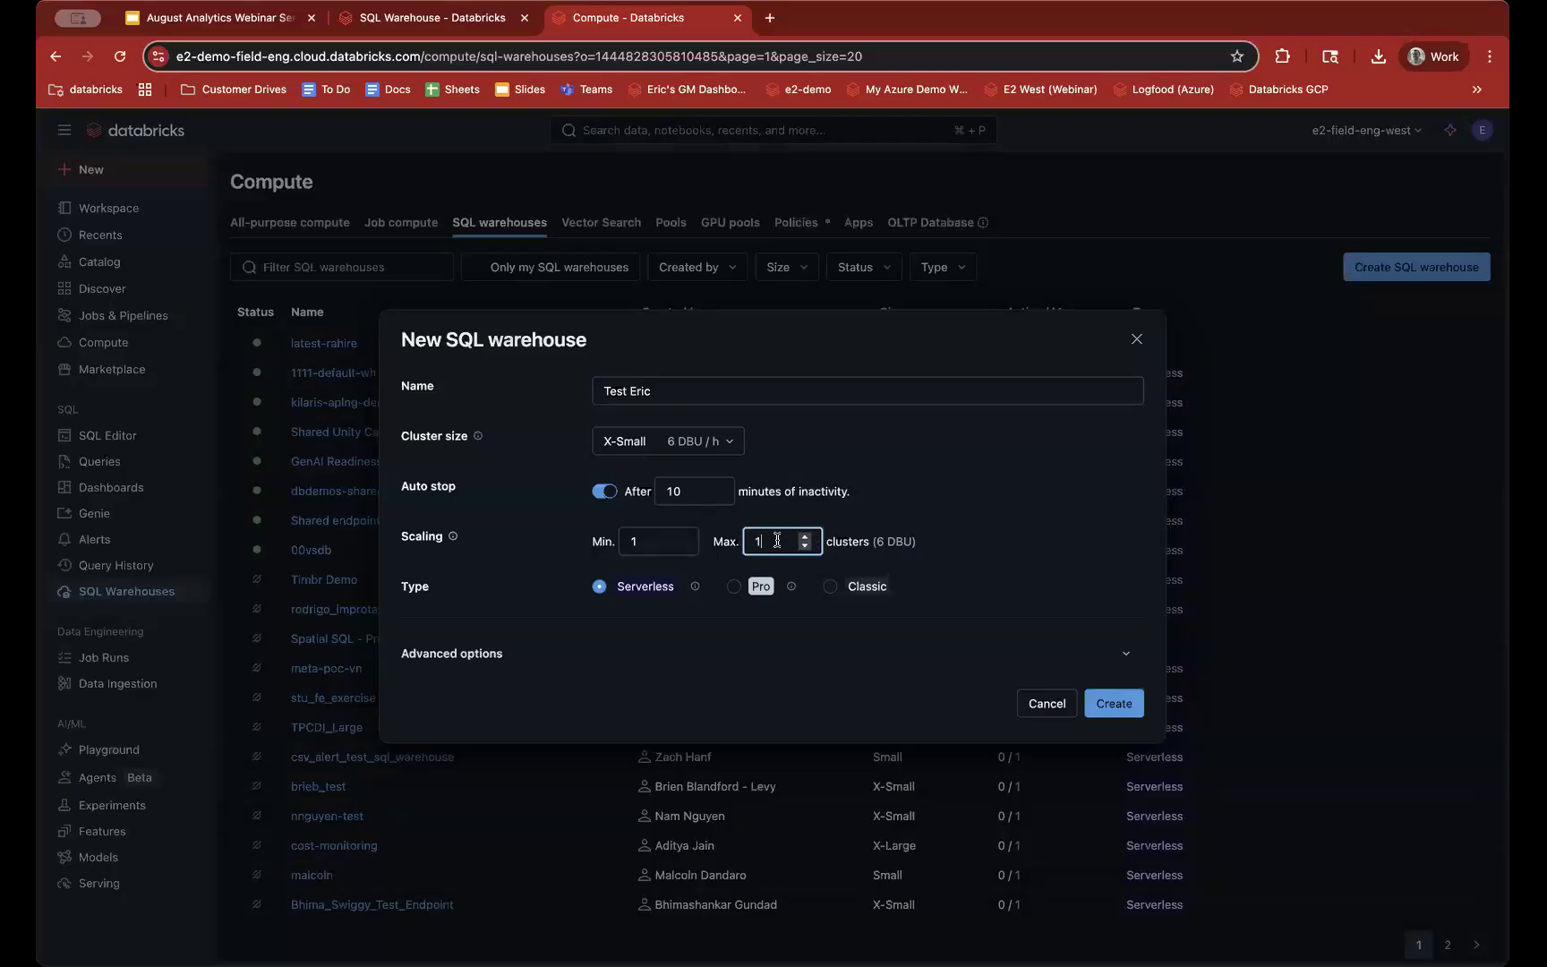
type("0")
left_click(672, 548)
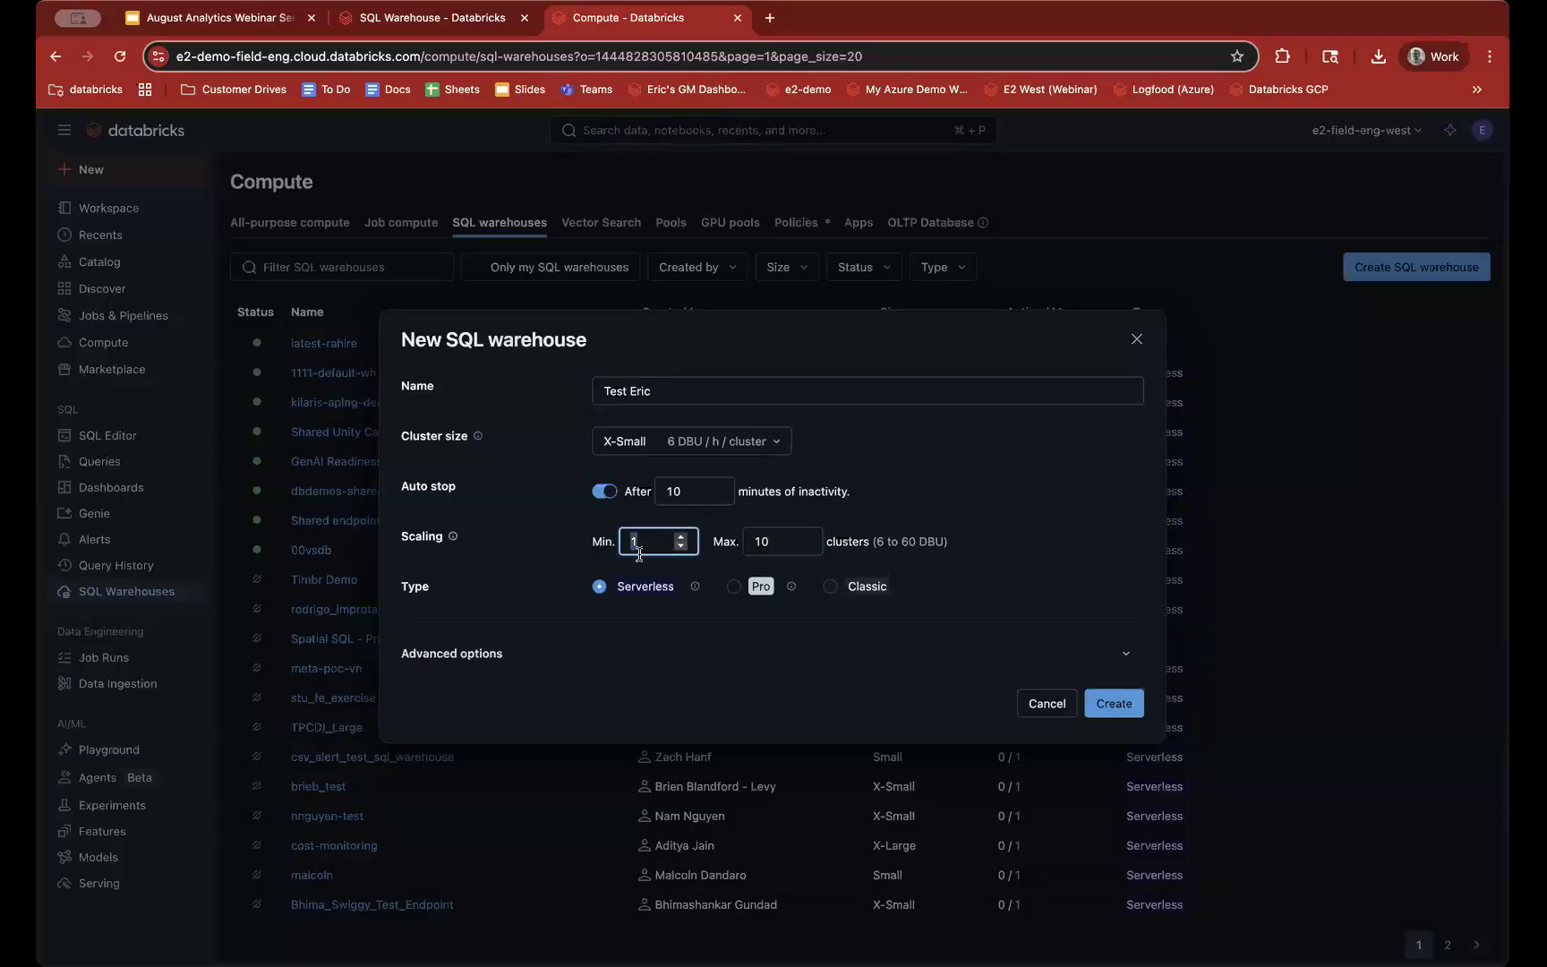
double_click(439, 582)
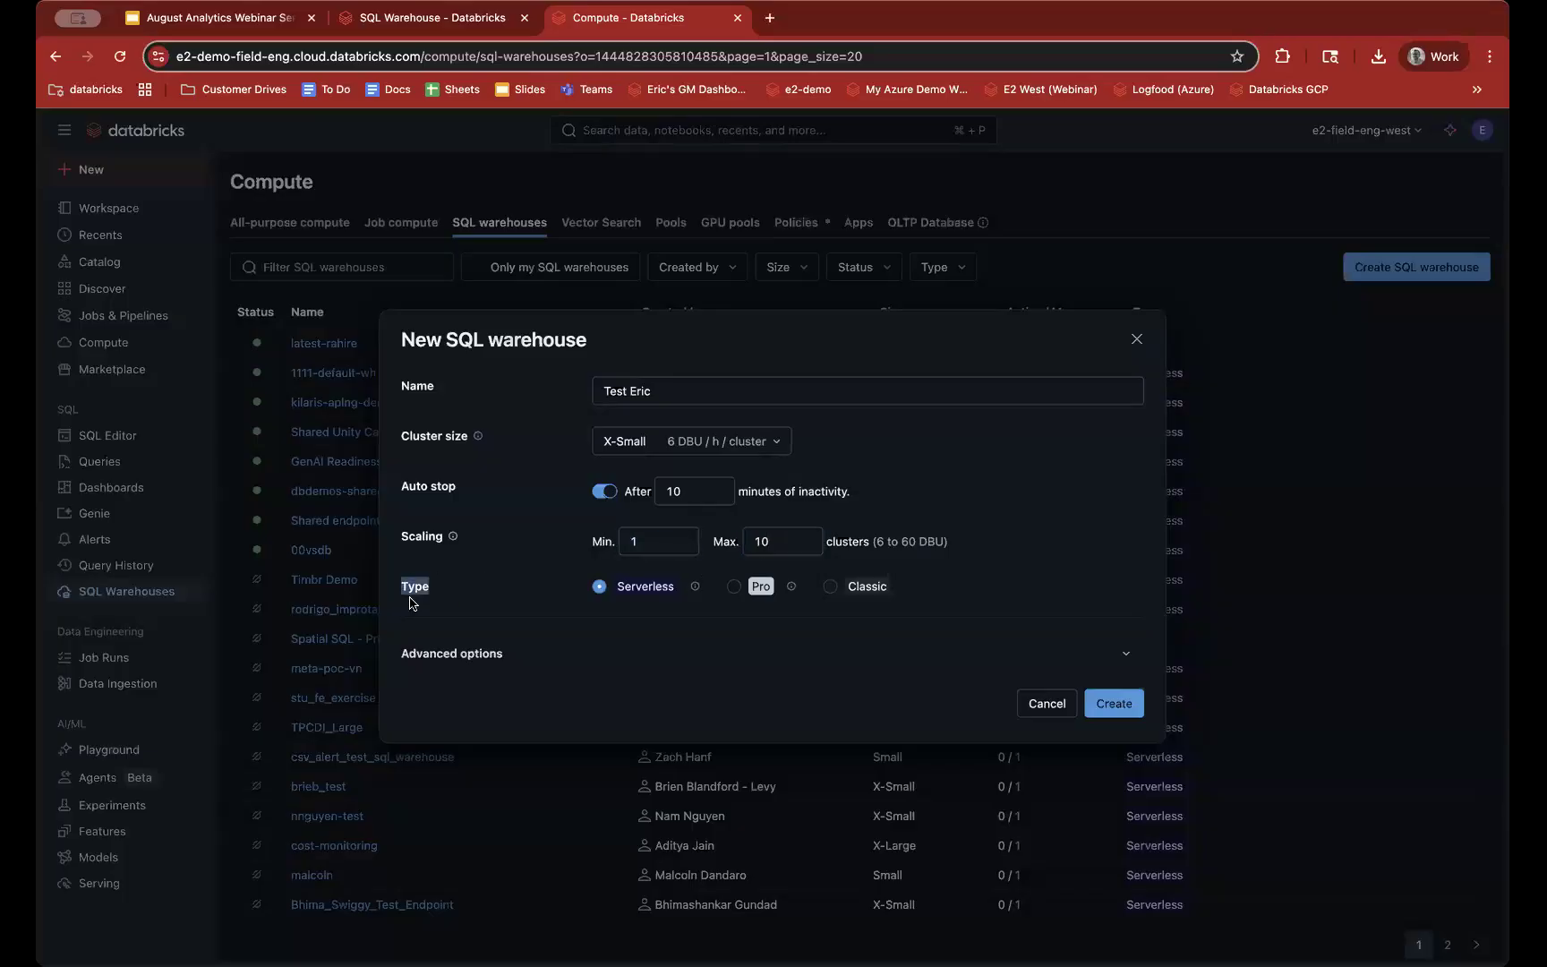
left_click(445, 589)
Step: Keep the type on Serverless, check the Pro info, and return unsaved to the Shared Endpoint tab
left_click_drag(617, 598, 677, 596)
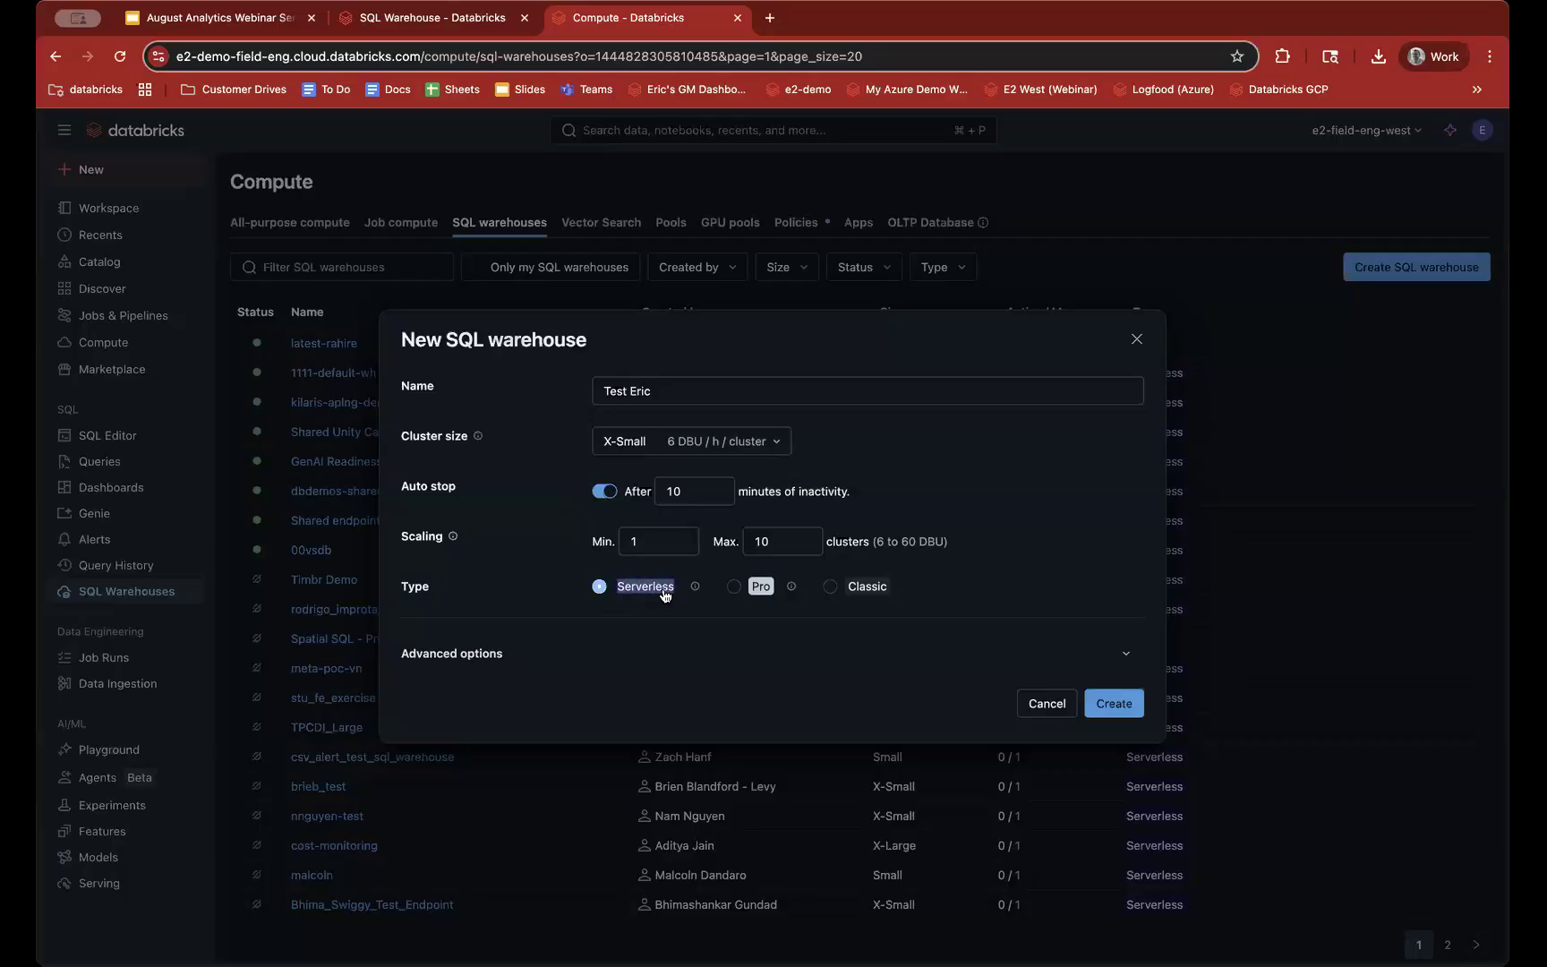
left_click(614, 594)
double_click(671, 596)
left_click(524, 589)
mouse_move(791, 589)
left_click(433, 16)
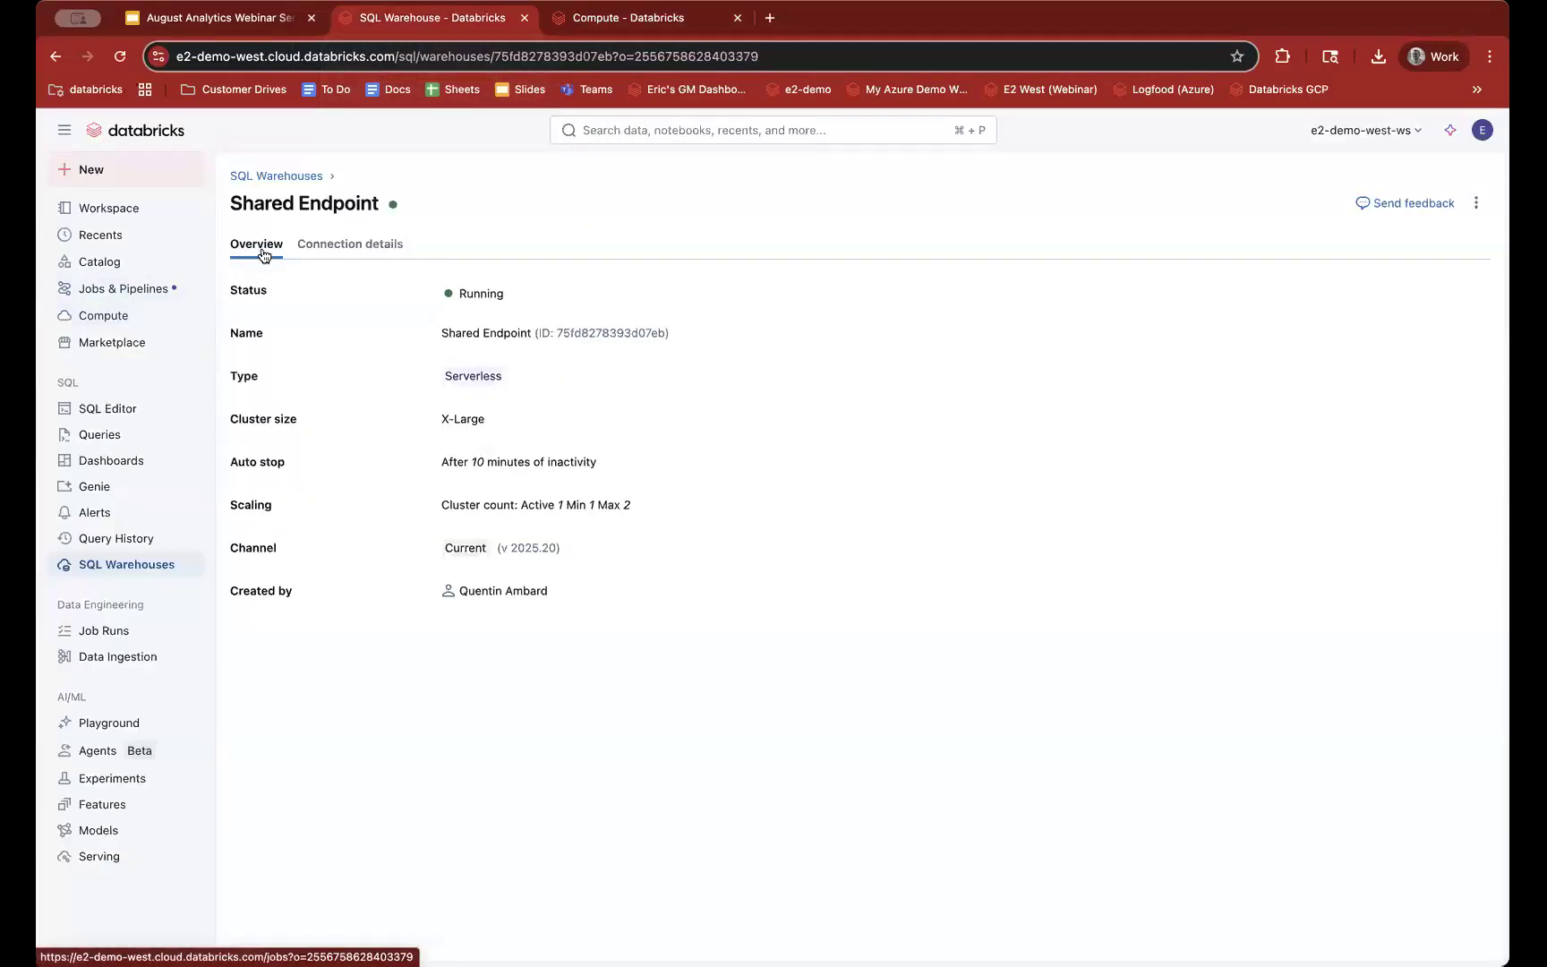
Step: View the Shared Endpoint warehouse's server hostname, HTTP path, JDBC and OAuth URLs
left_click(350, 244)
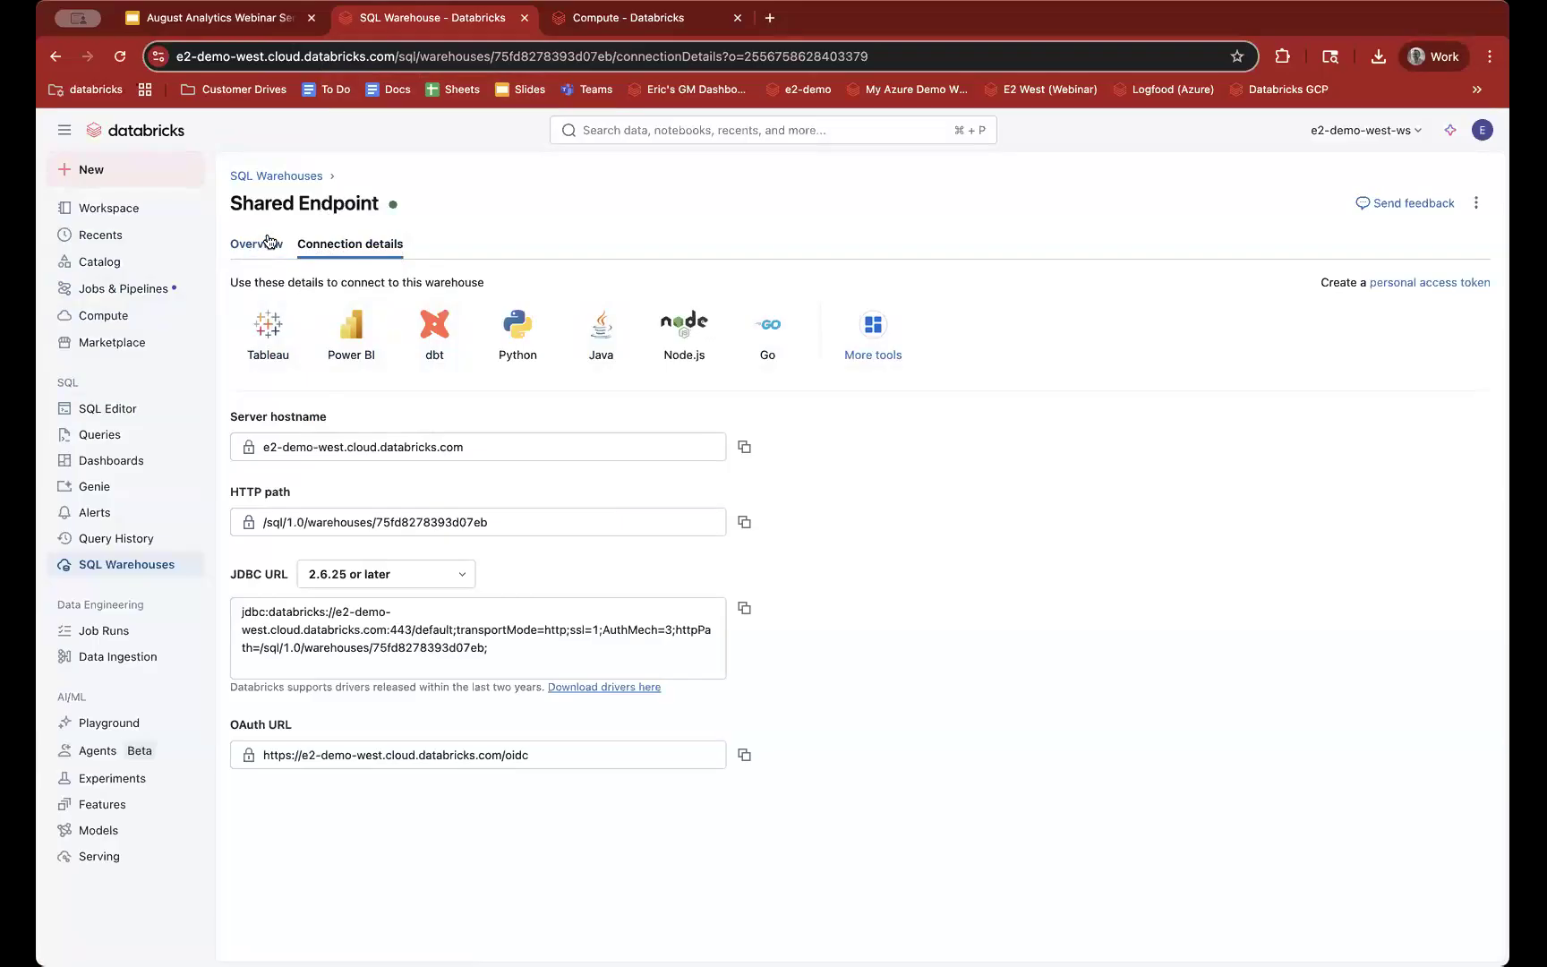
left_click(554, 27)
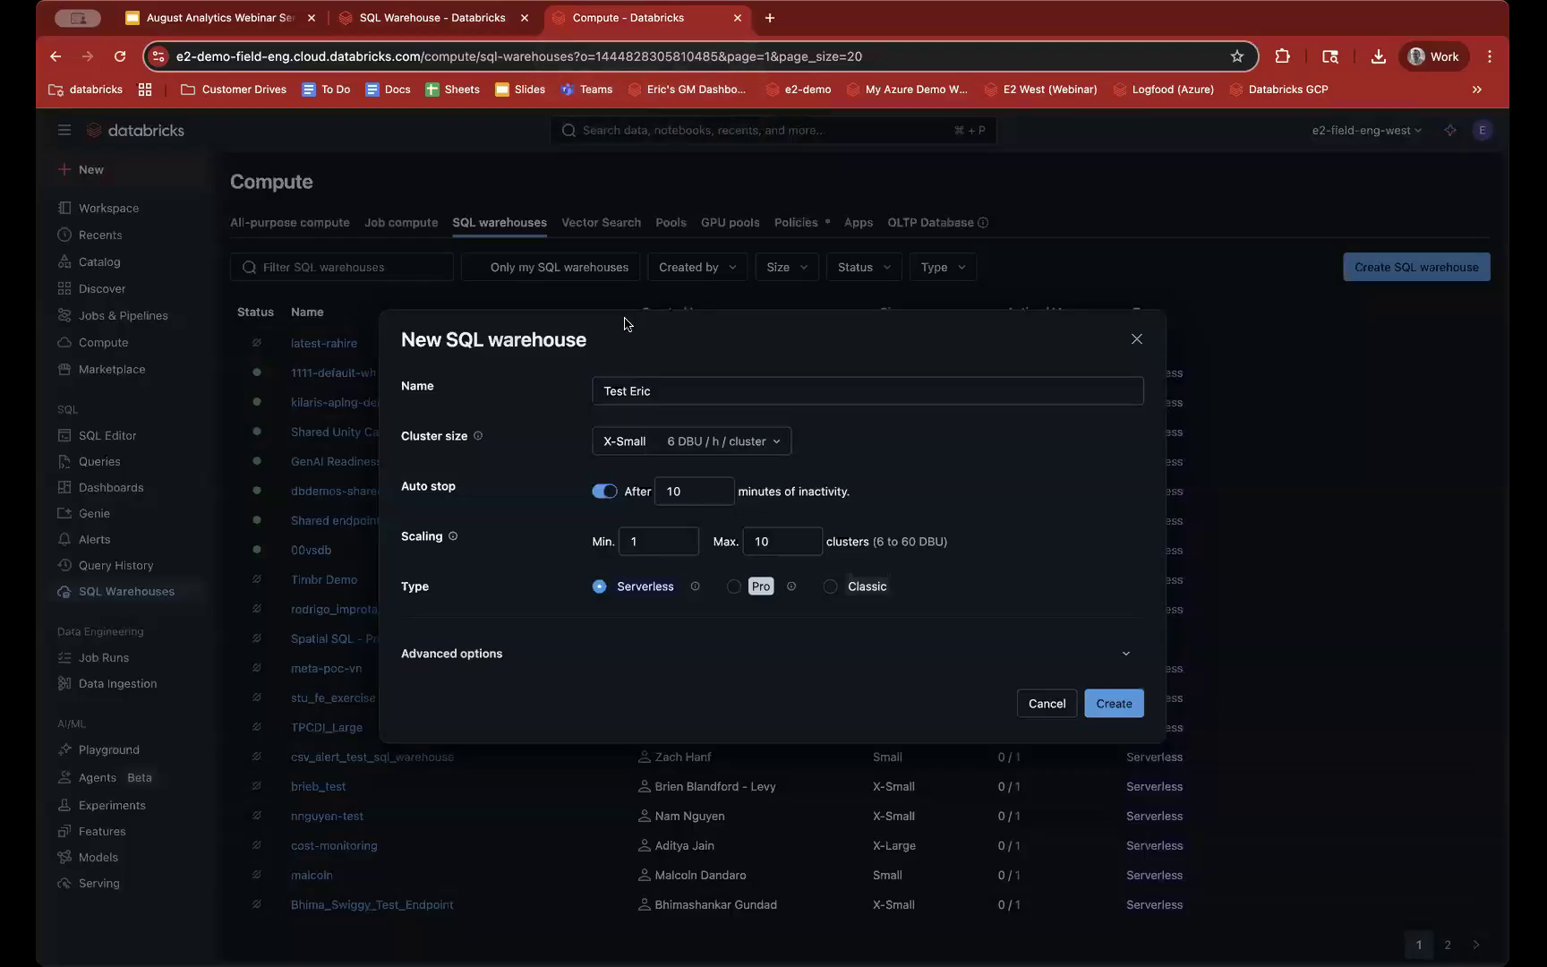
Step: Discard the new warehouse form and review the Shared endpoint warehouse's monitoring charts and query history
left_click(1136, 338)
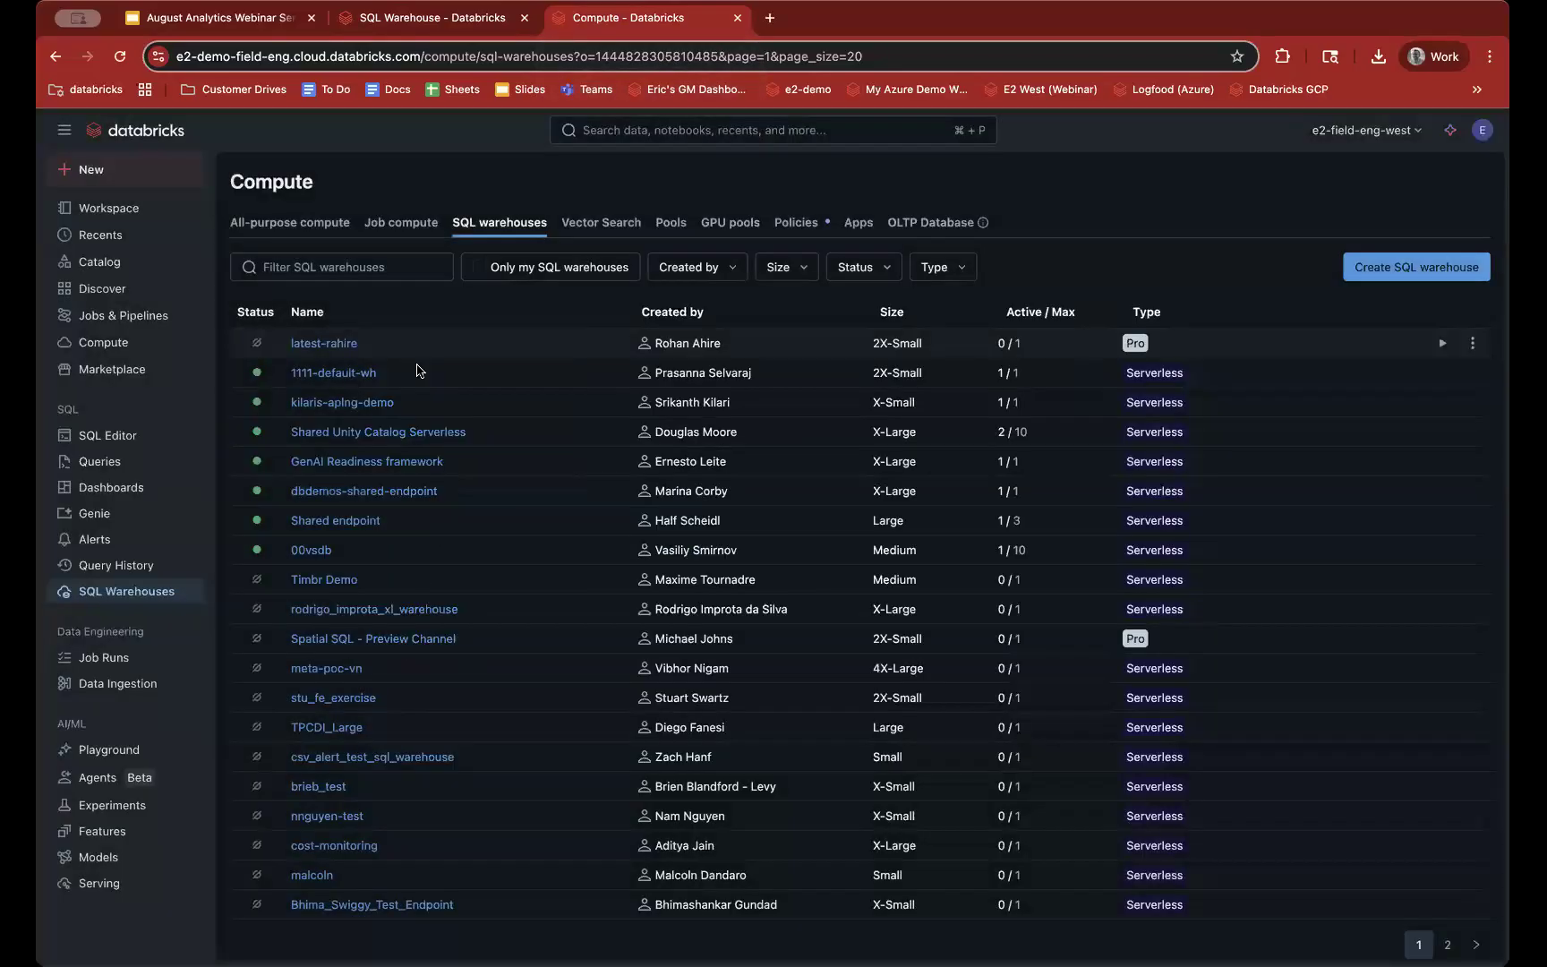
left_click(353, 524)
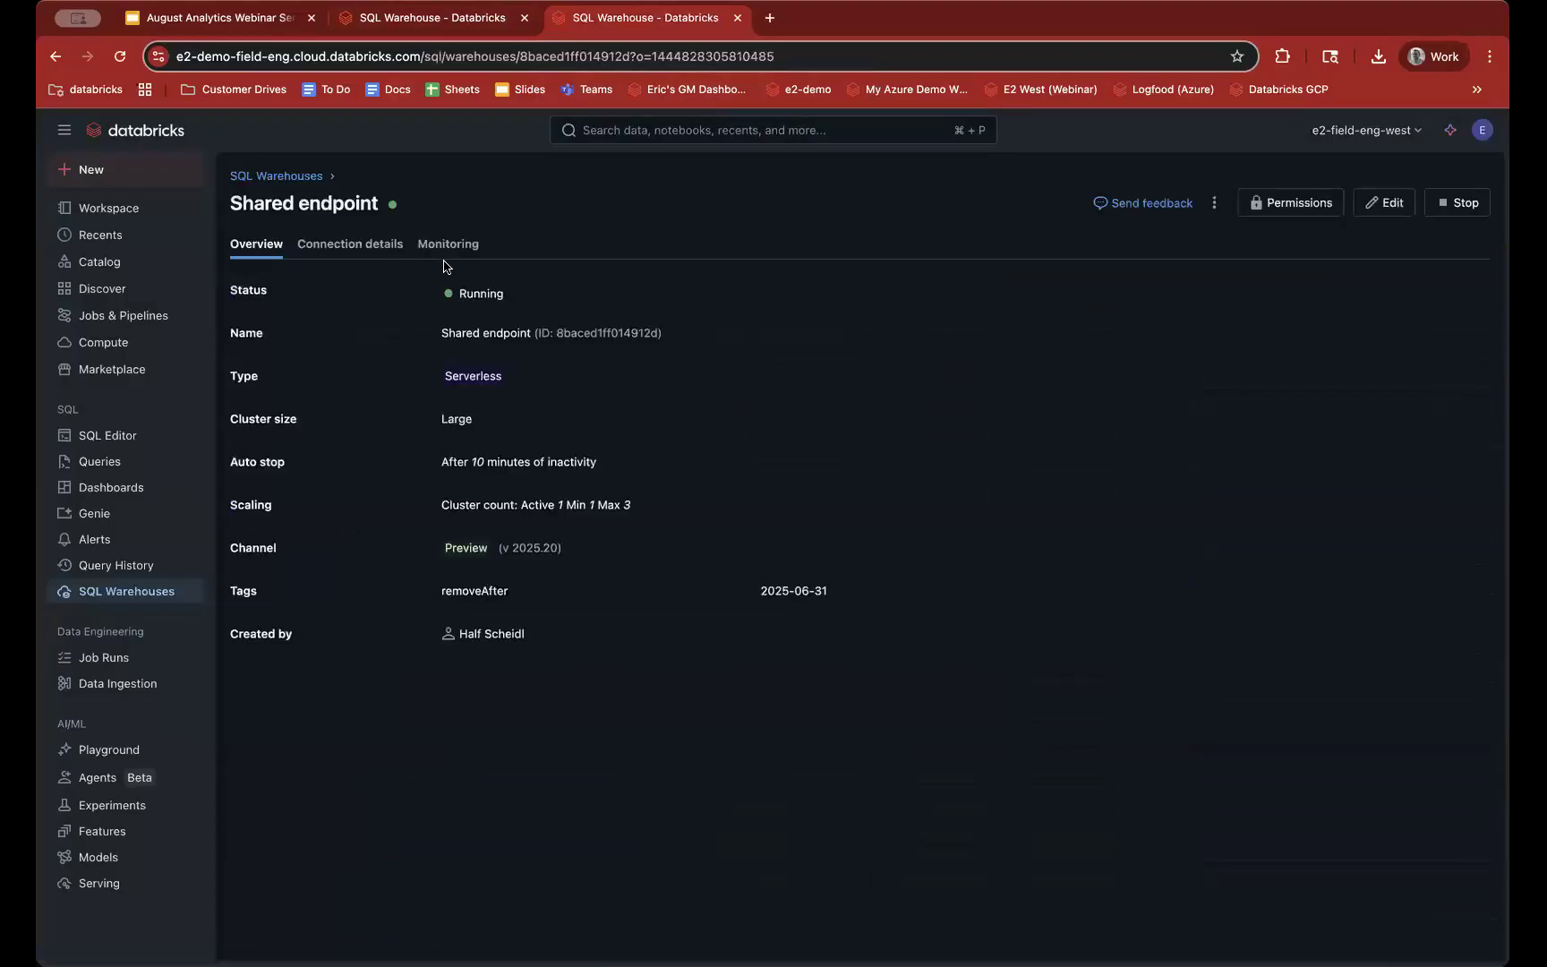
left_click(452, 245)
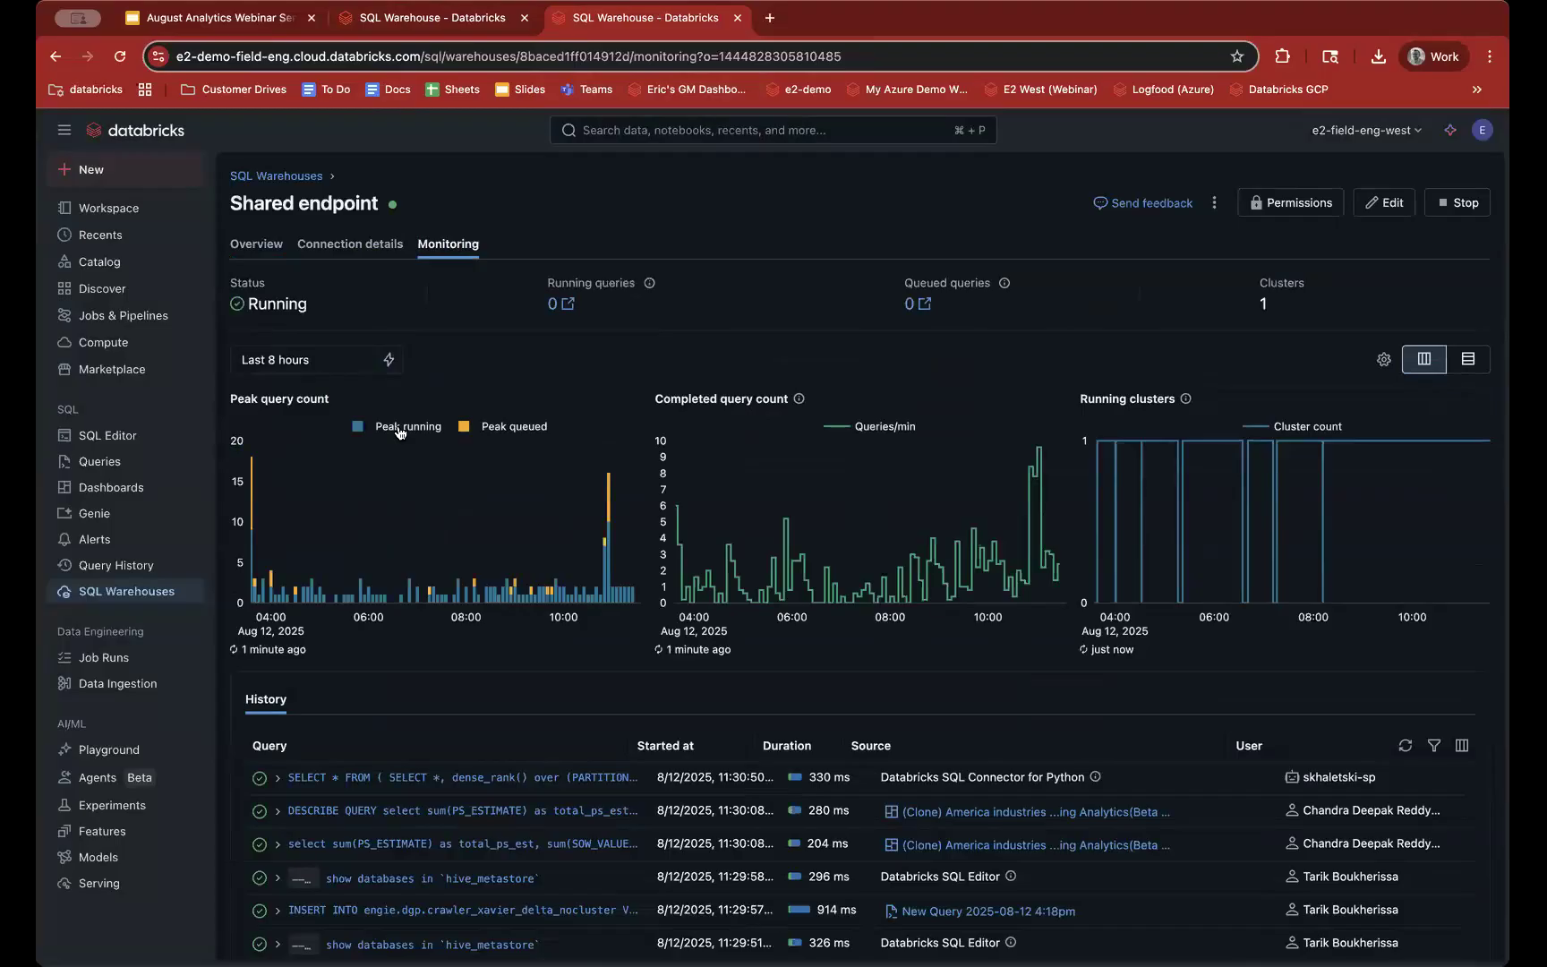
scroll(391, 754, "down", 5)
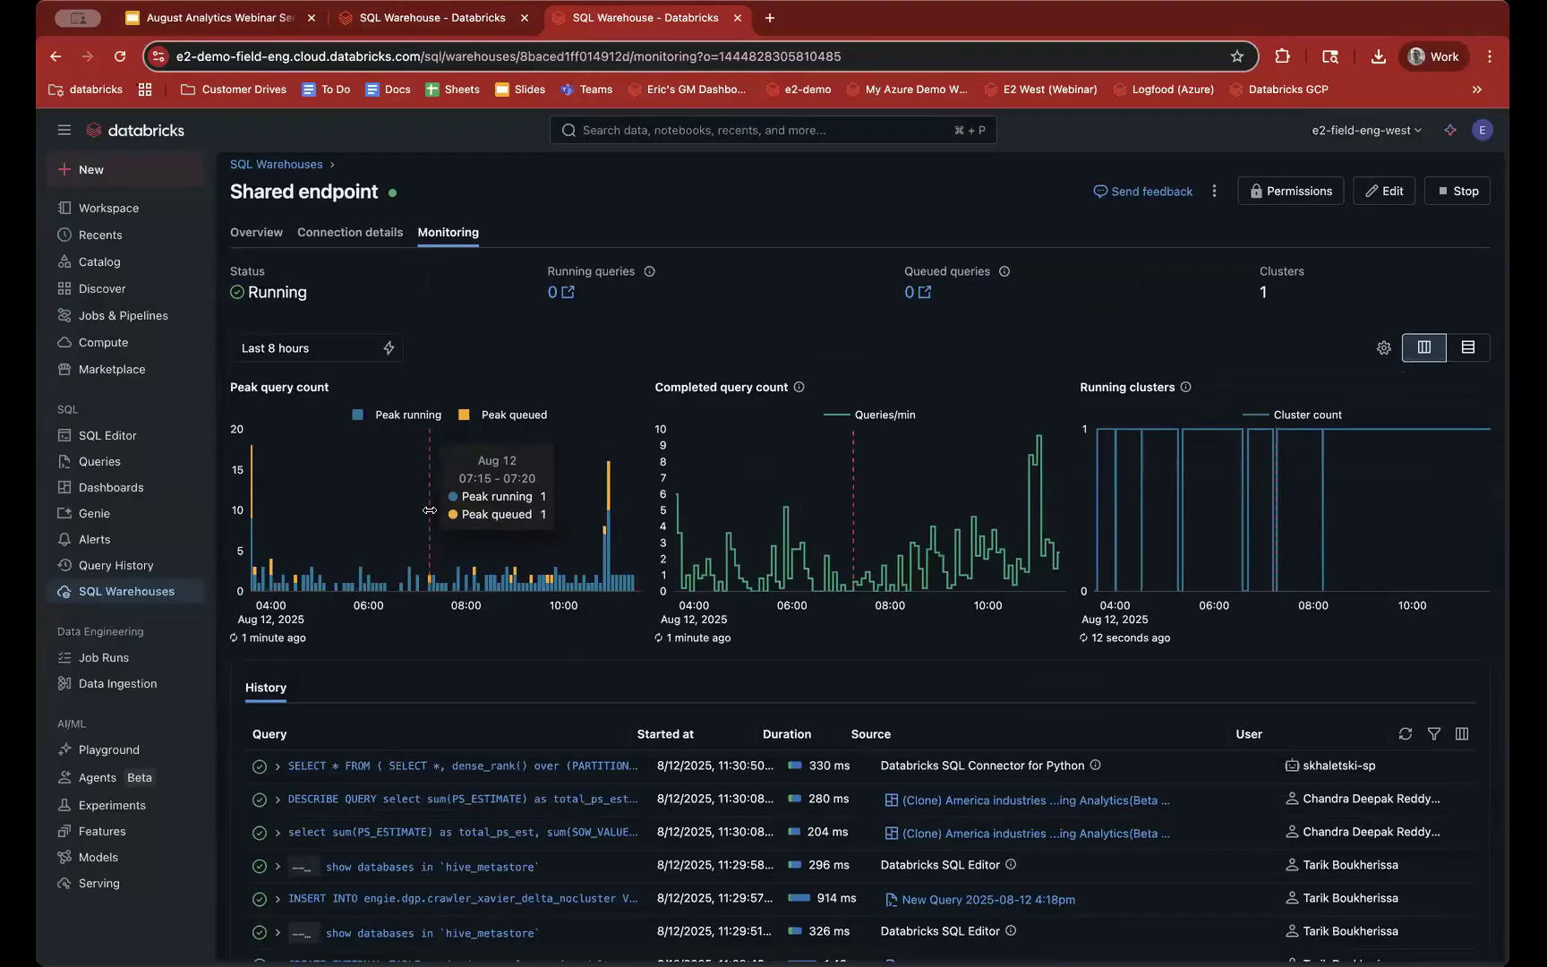
left_click(251, 25)
left_click(400, 34)
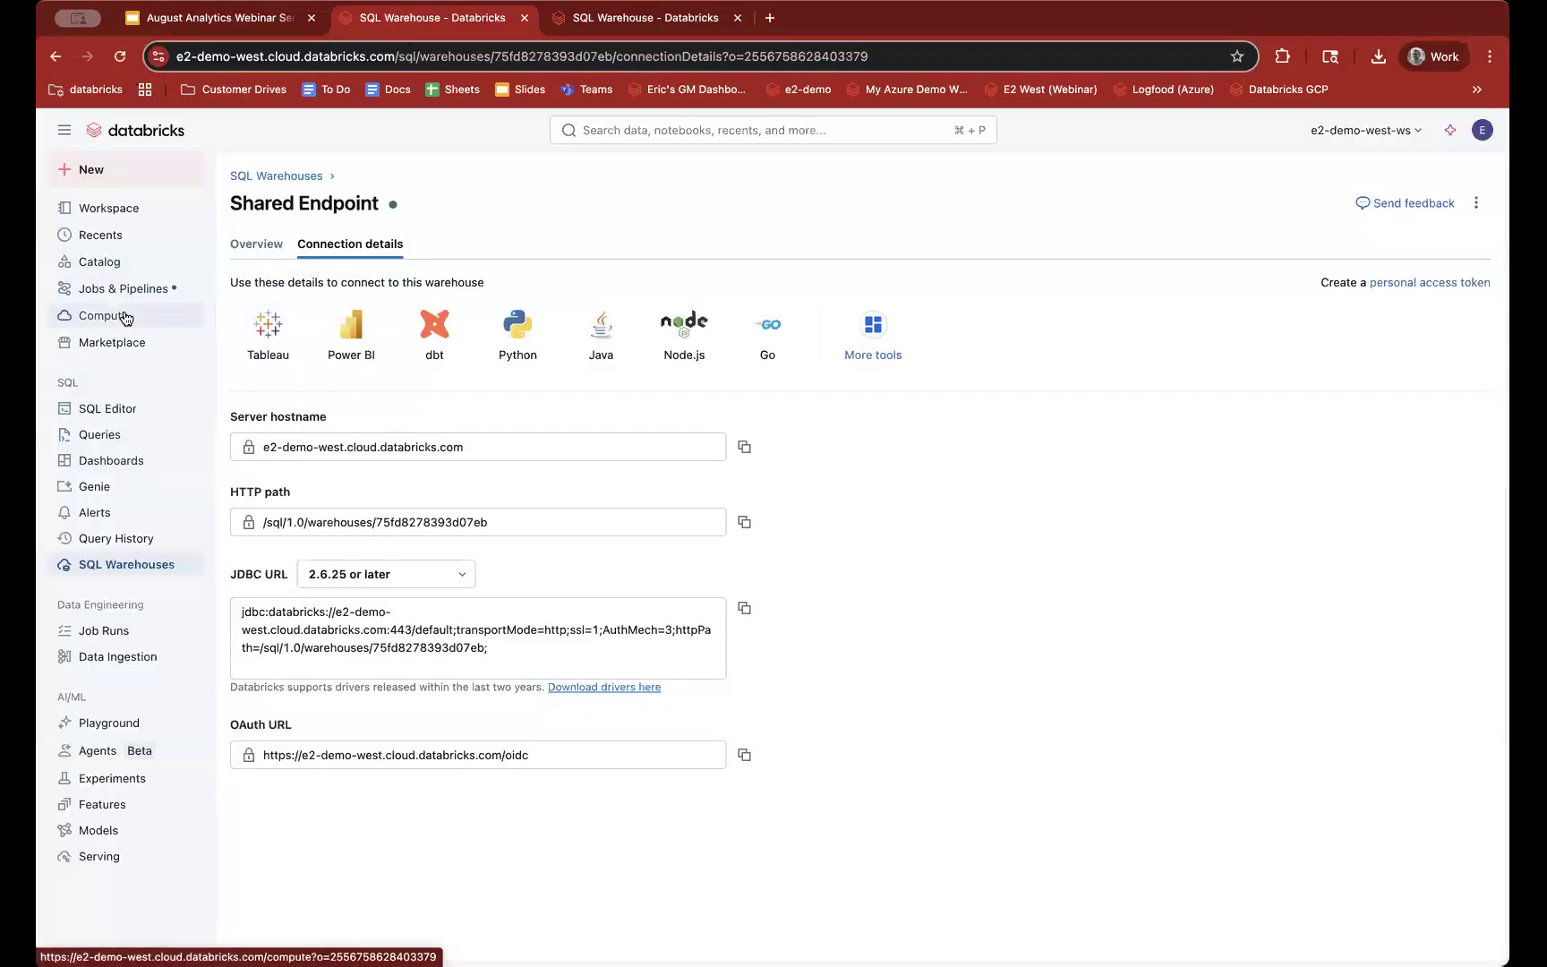
Step: Open the Auto Sales Query in the SQL editor, showing select * from auto_sales with 75 rows
left_click(128, 414)
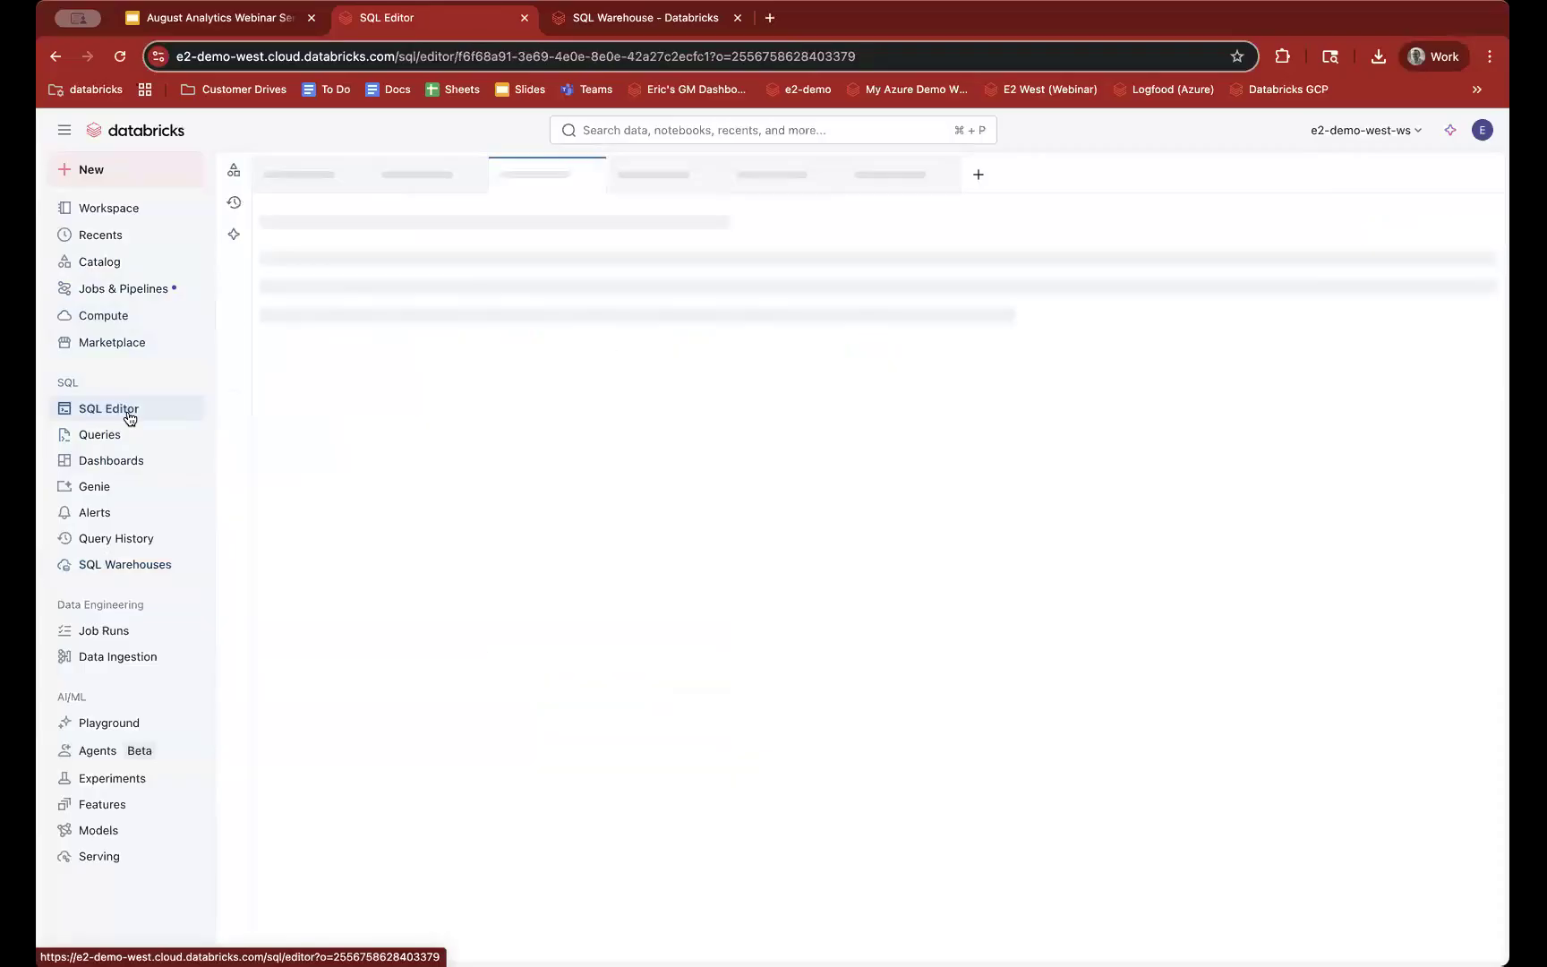
left_click(311, 174)
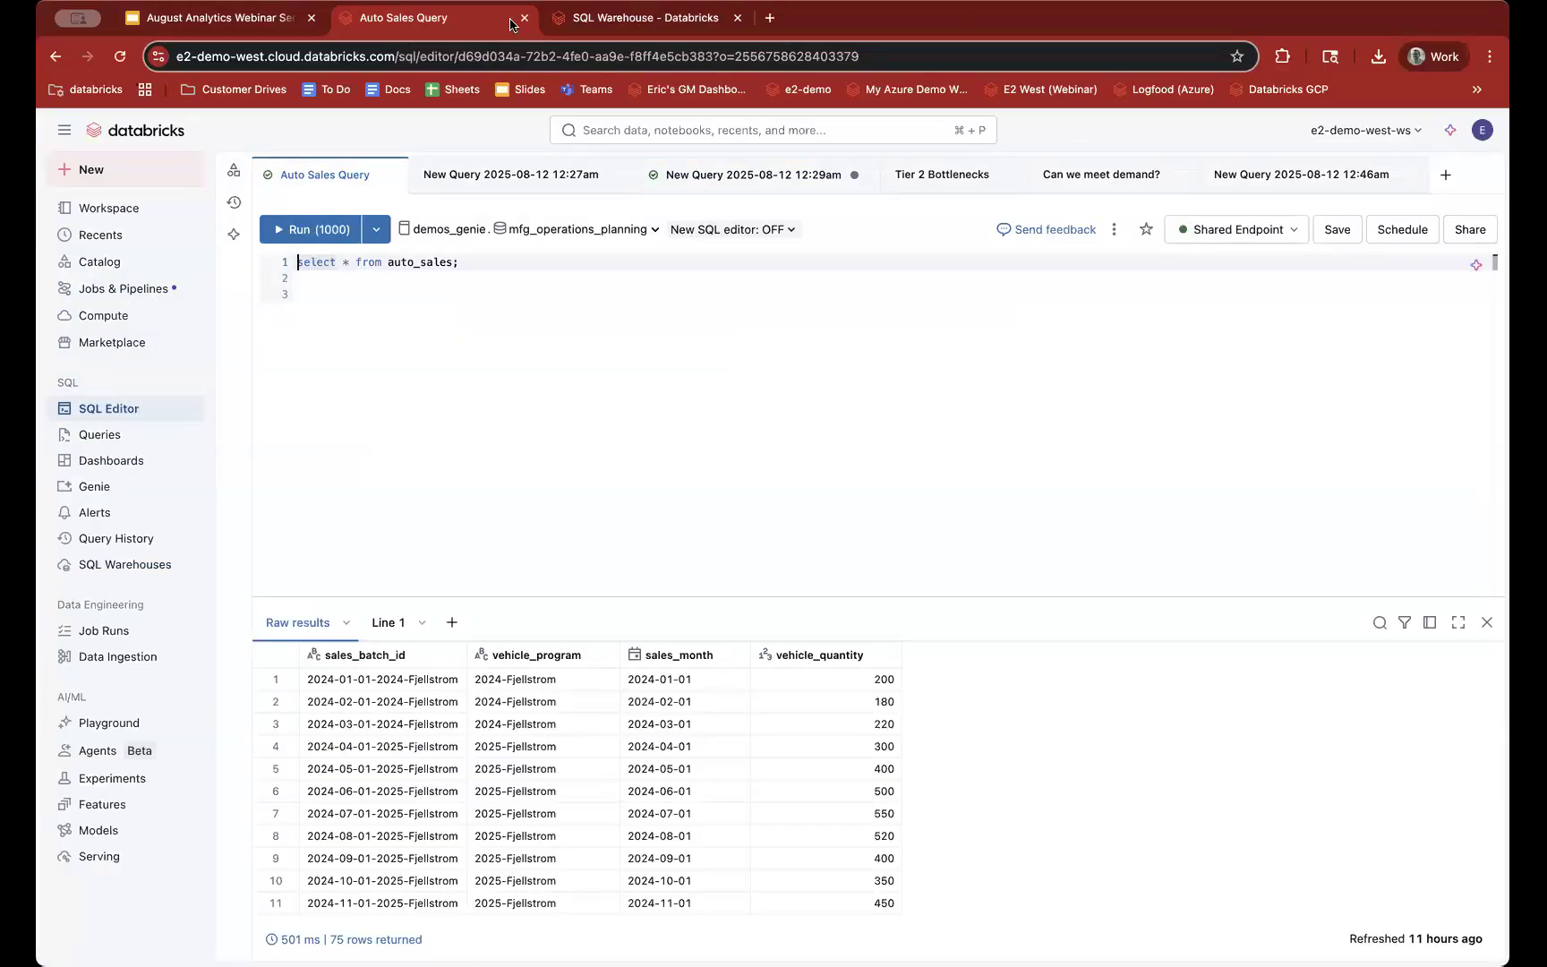
Step: Place the cursor on an empty editor line and show the Catalog panel listing main, demos_genie and shared
left_click(408, 274)
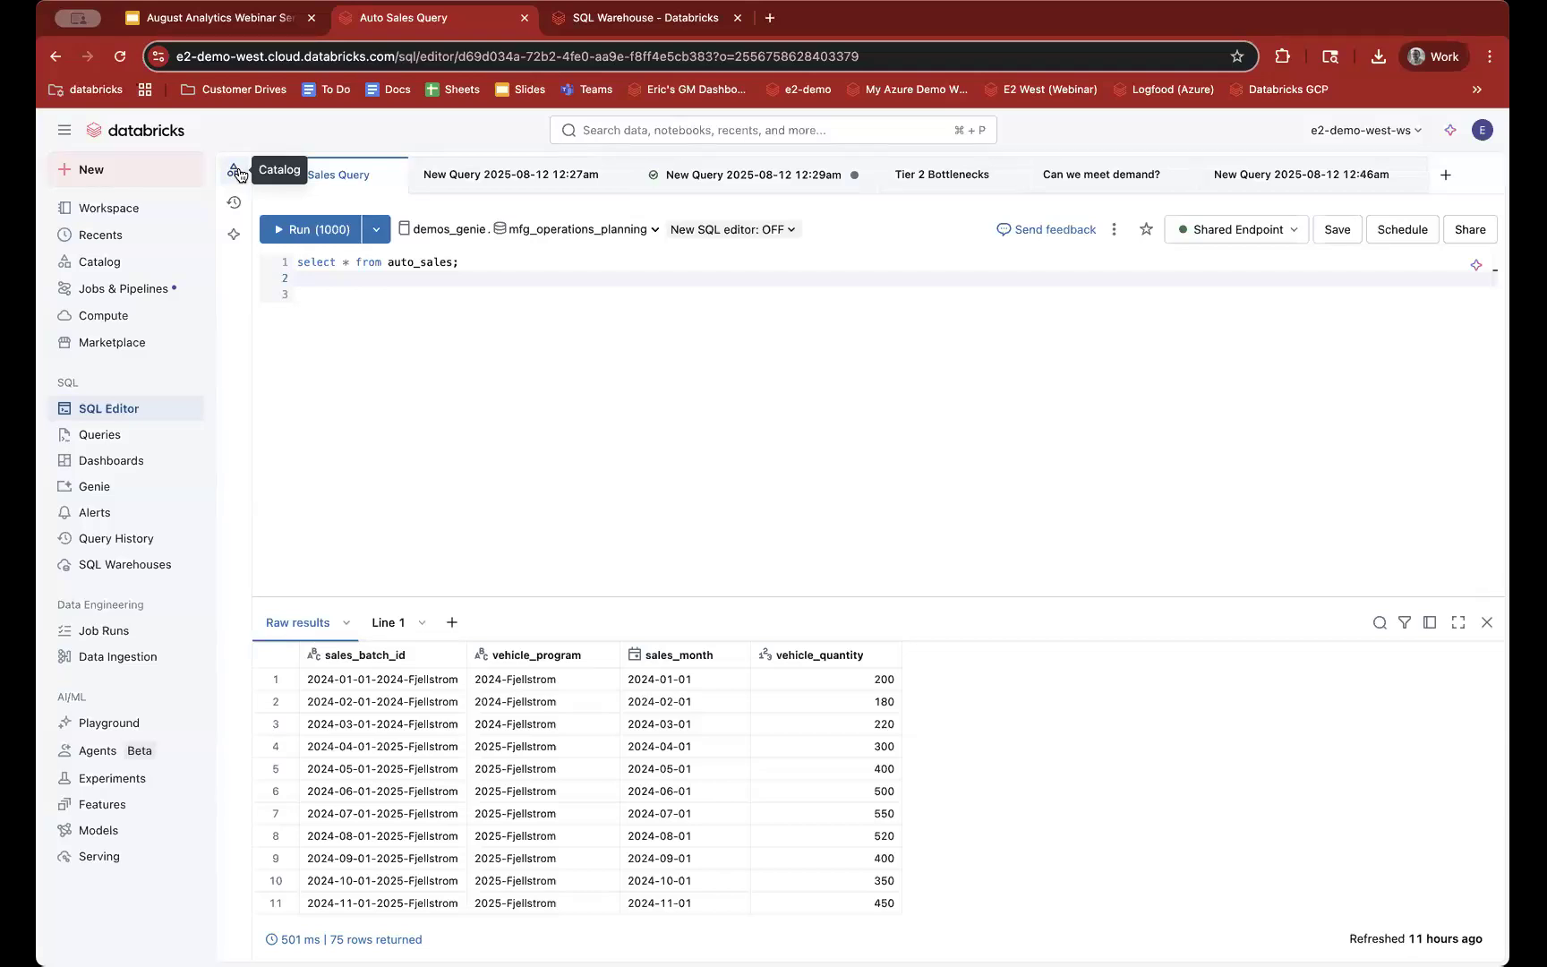
left_click(393, 293)
left_click(376, 284)
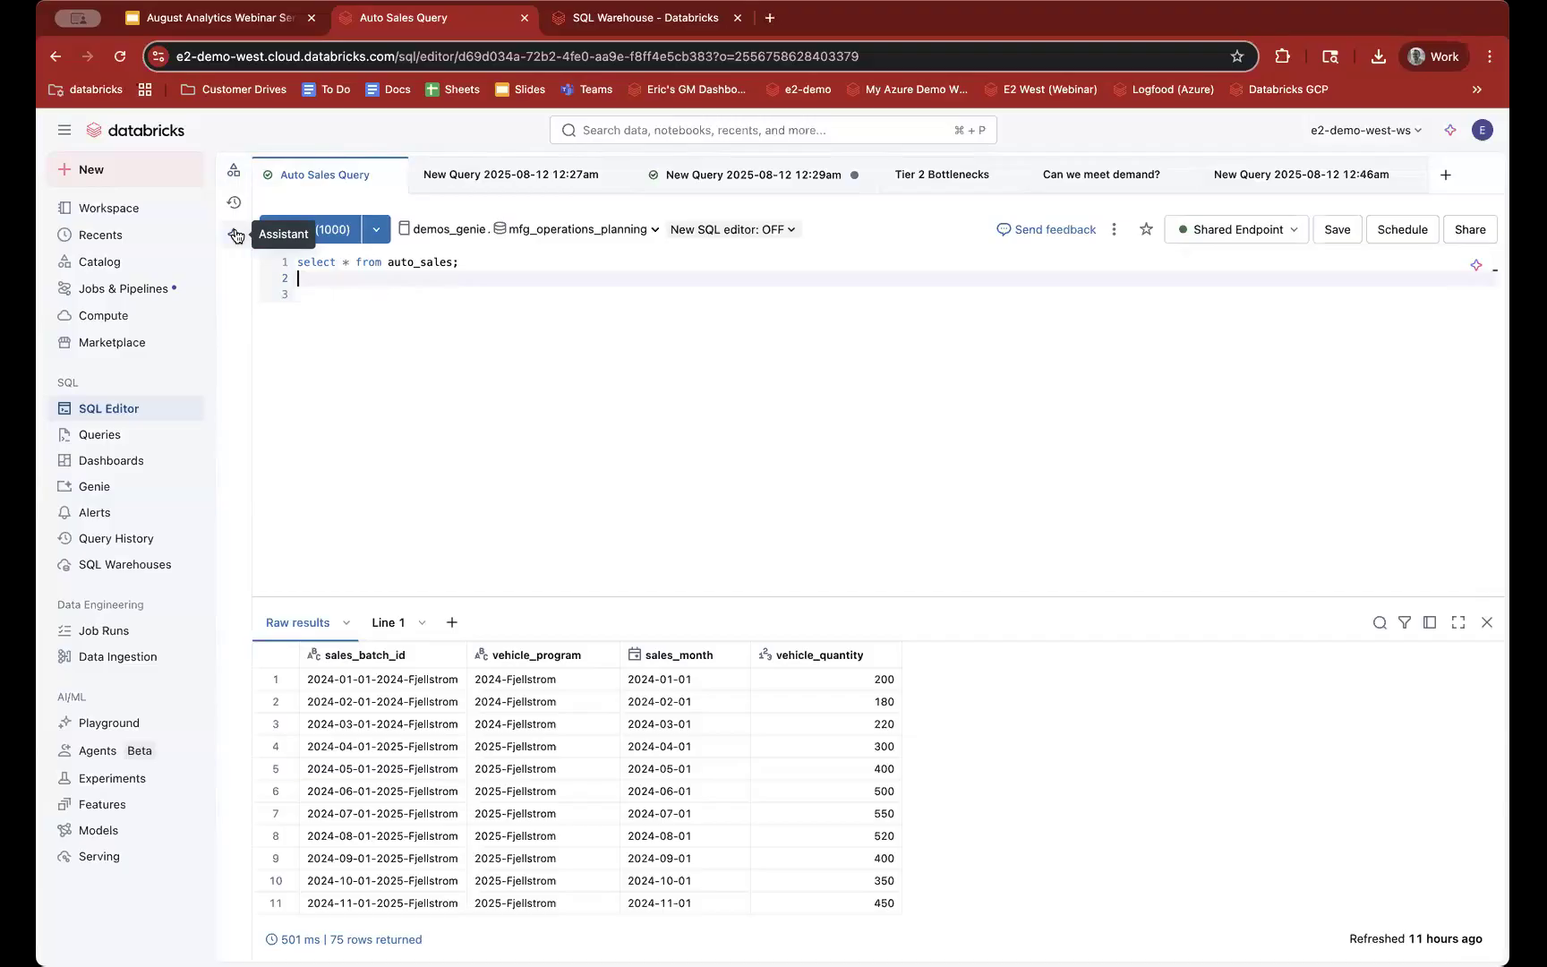
left_click(331, 290)
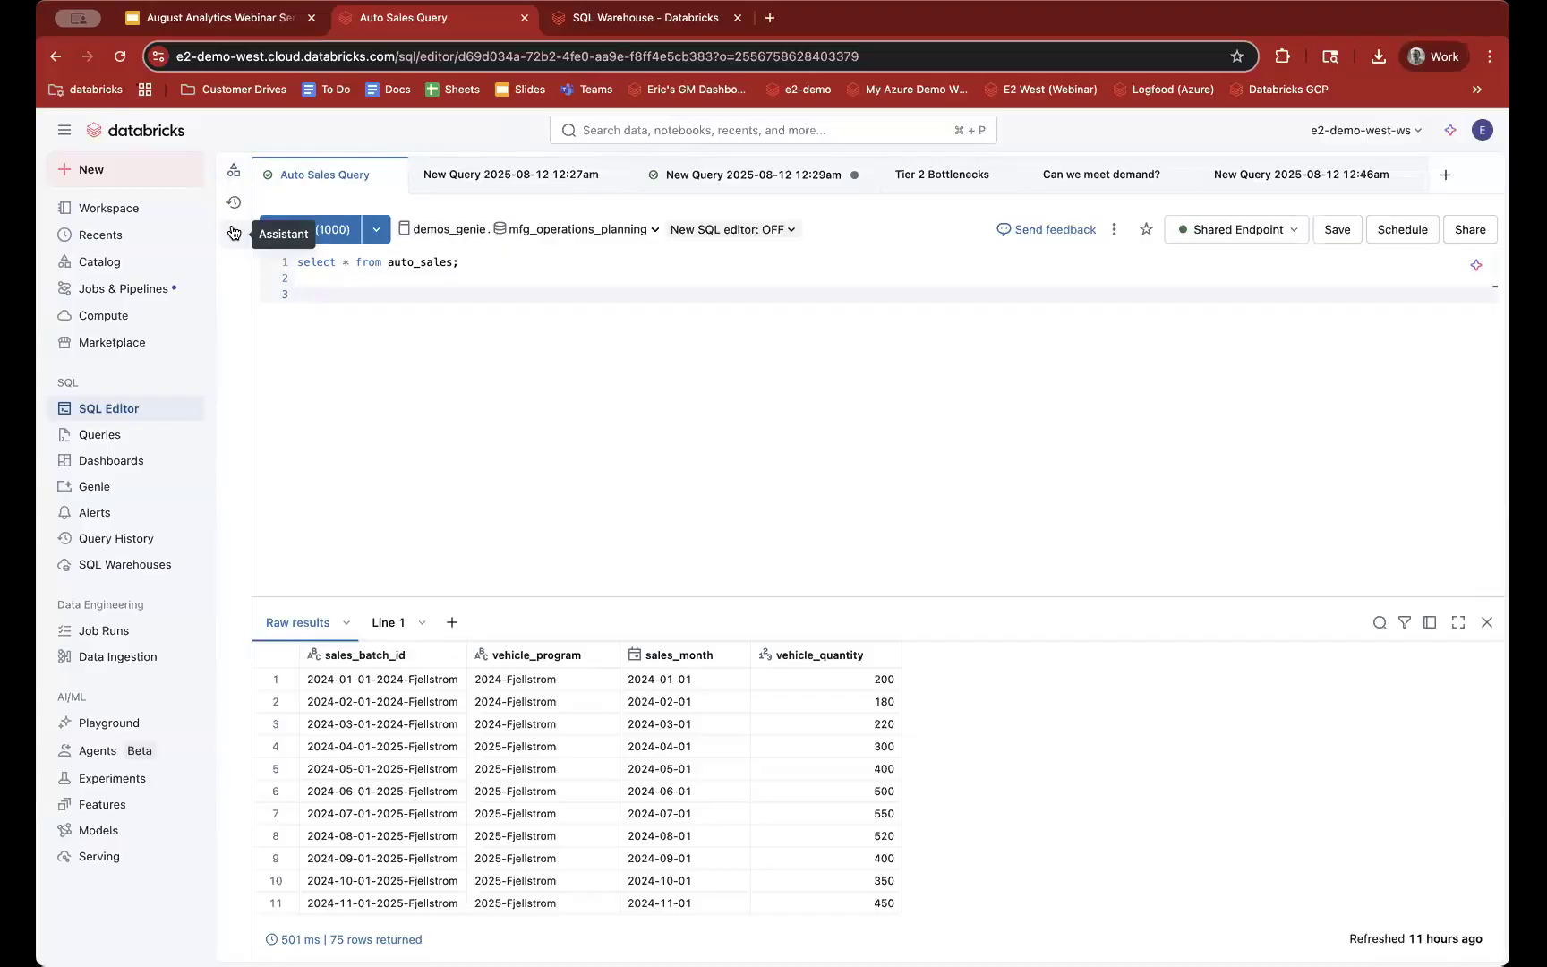
left_click(234, 170)
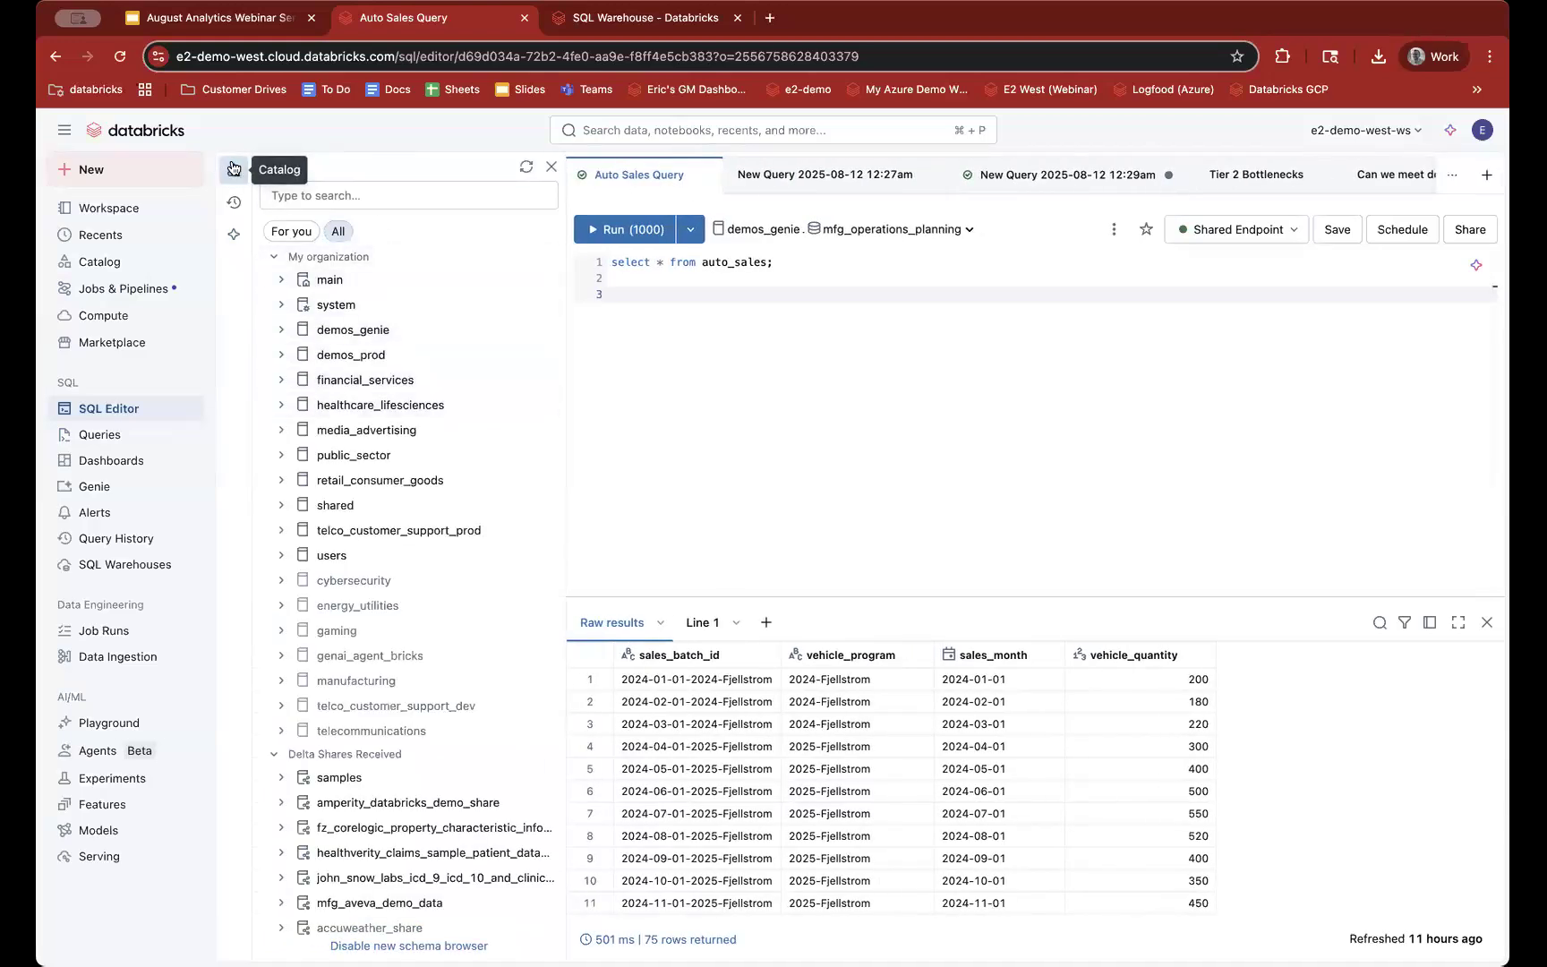
Step: Ask the Assistant to 'generate a sql query that identifies duplicates in a table'
left_click(233, 235)
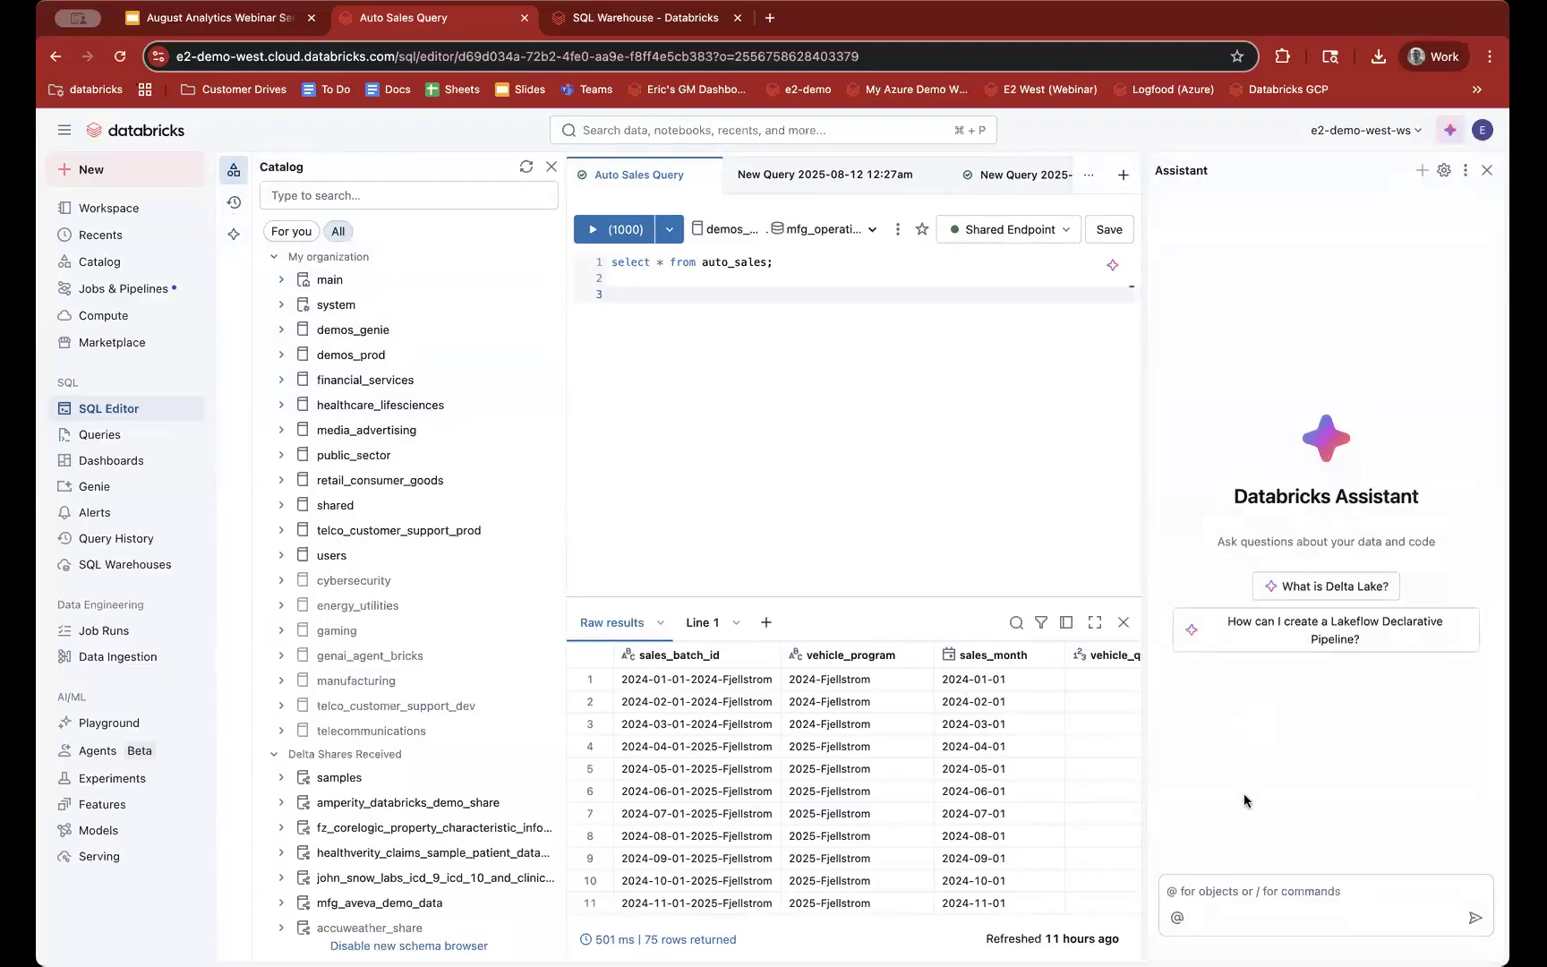
left_click(1212, 888)
type("generate a sql ")
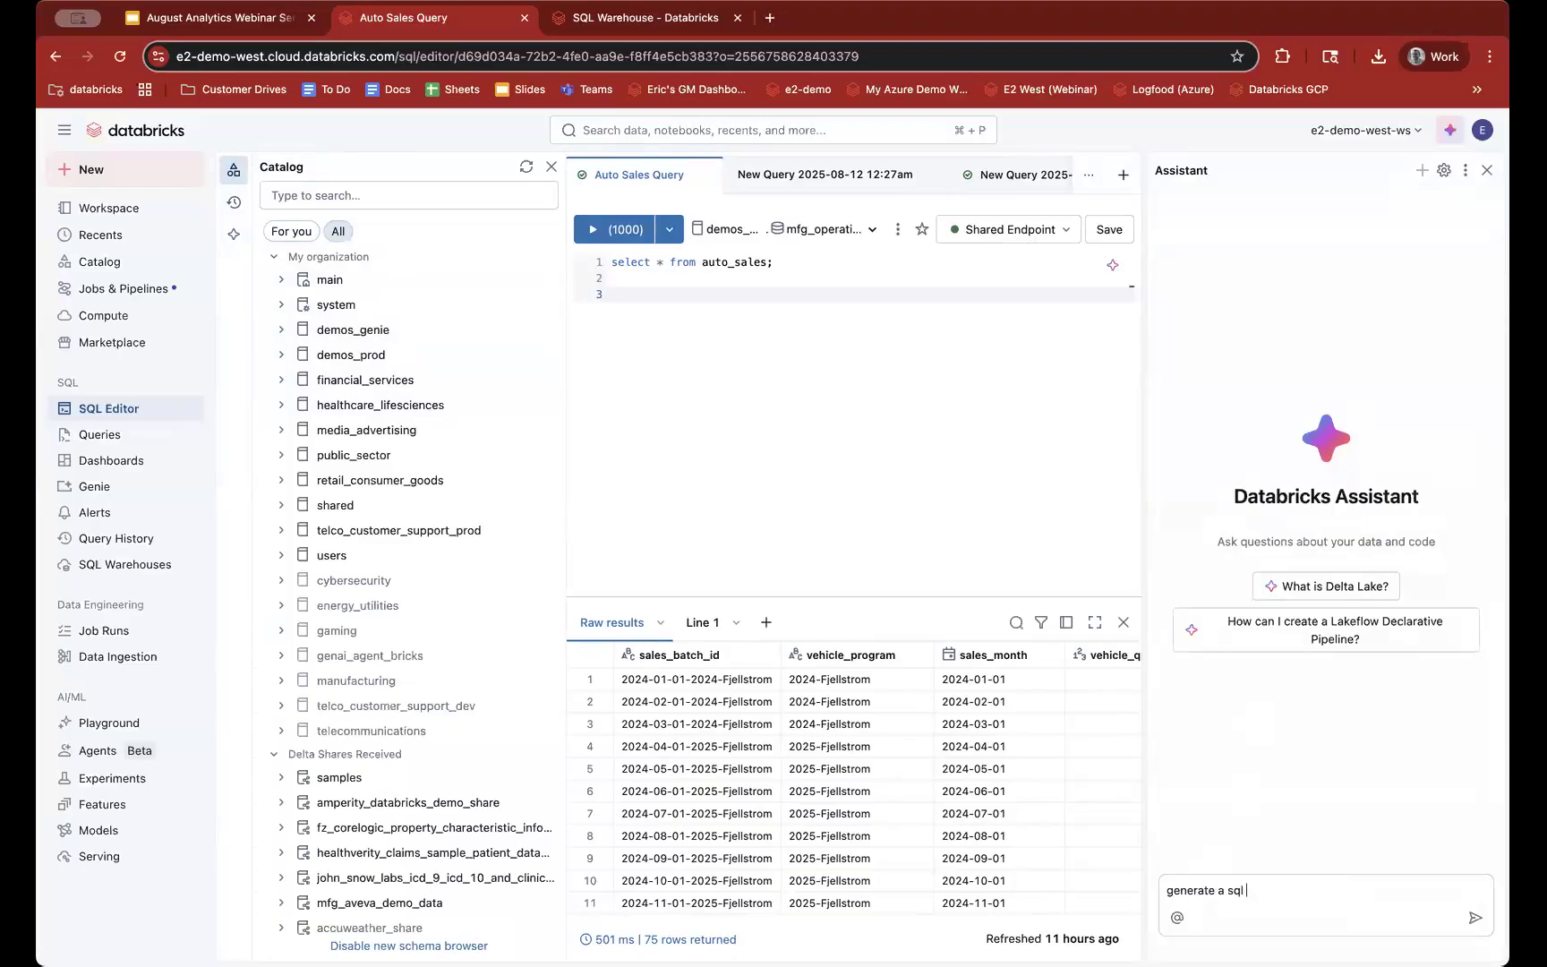
type("query that identifies duplicates in a table")
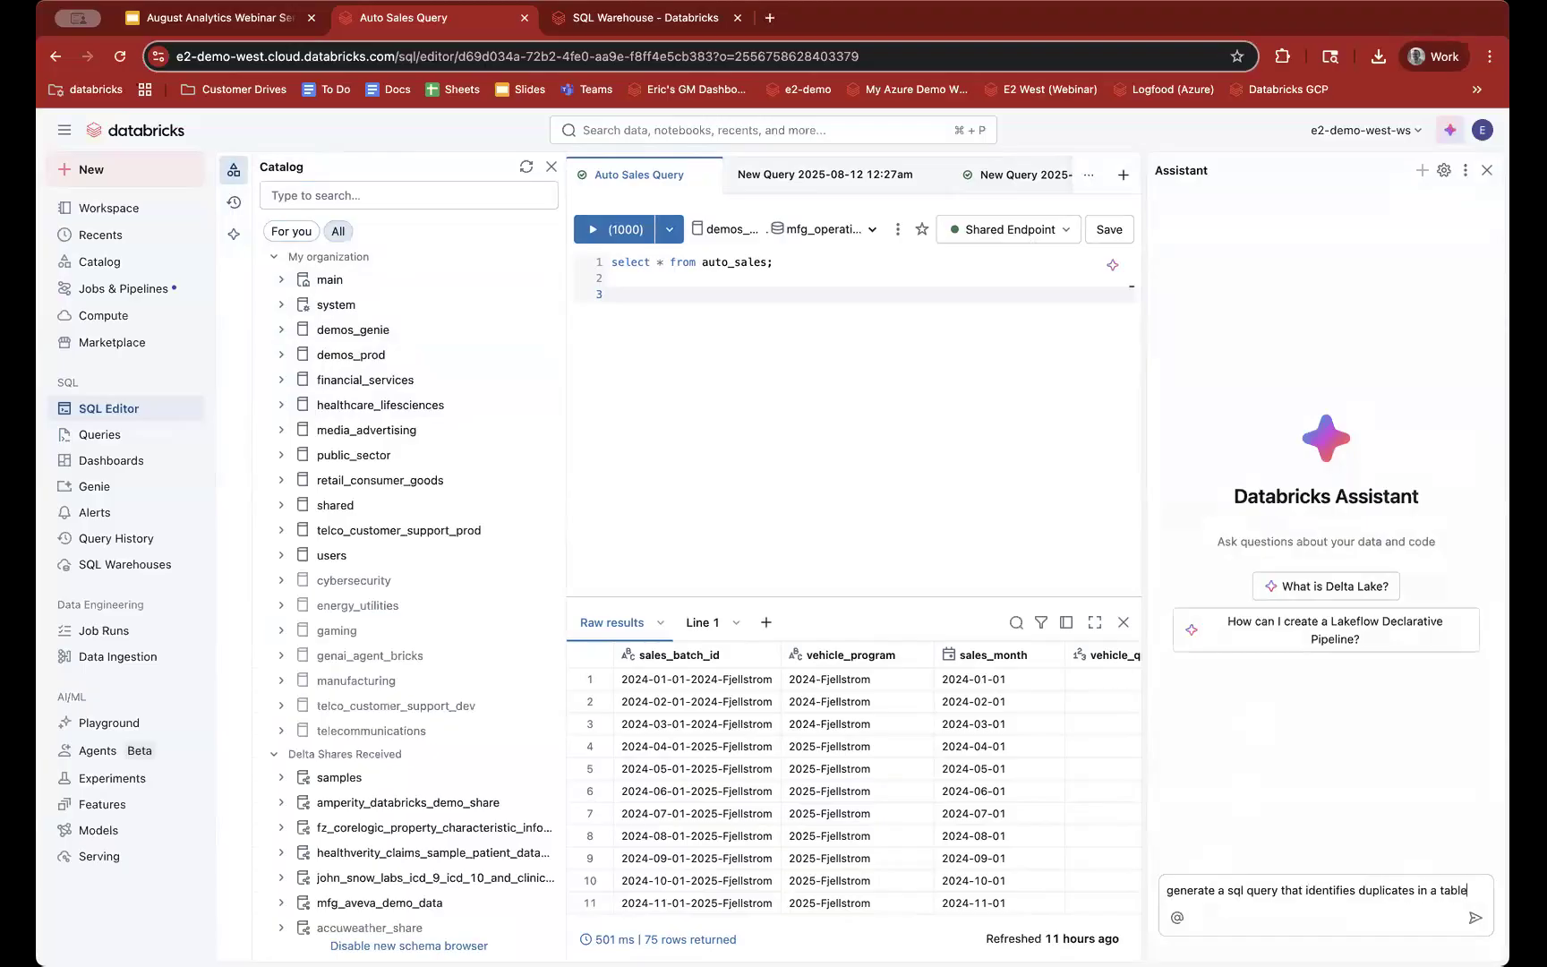
key("Return")
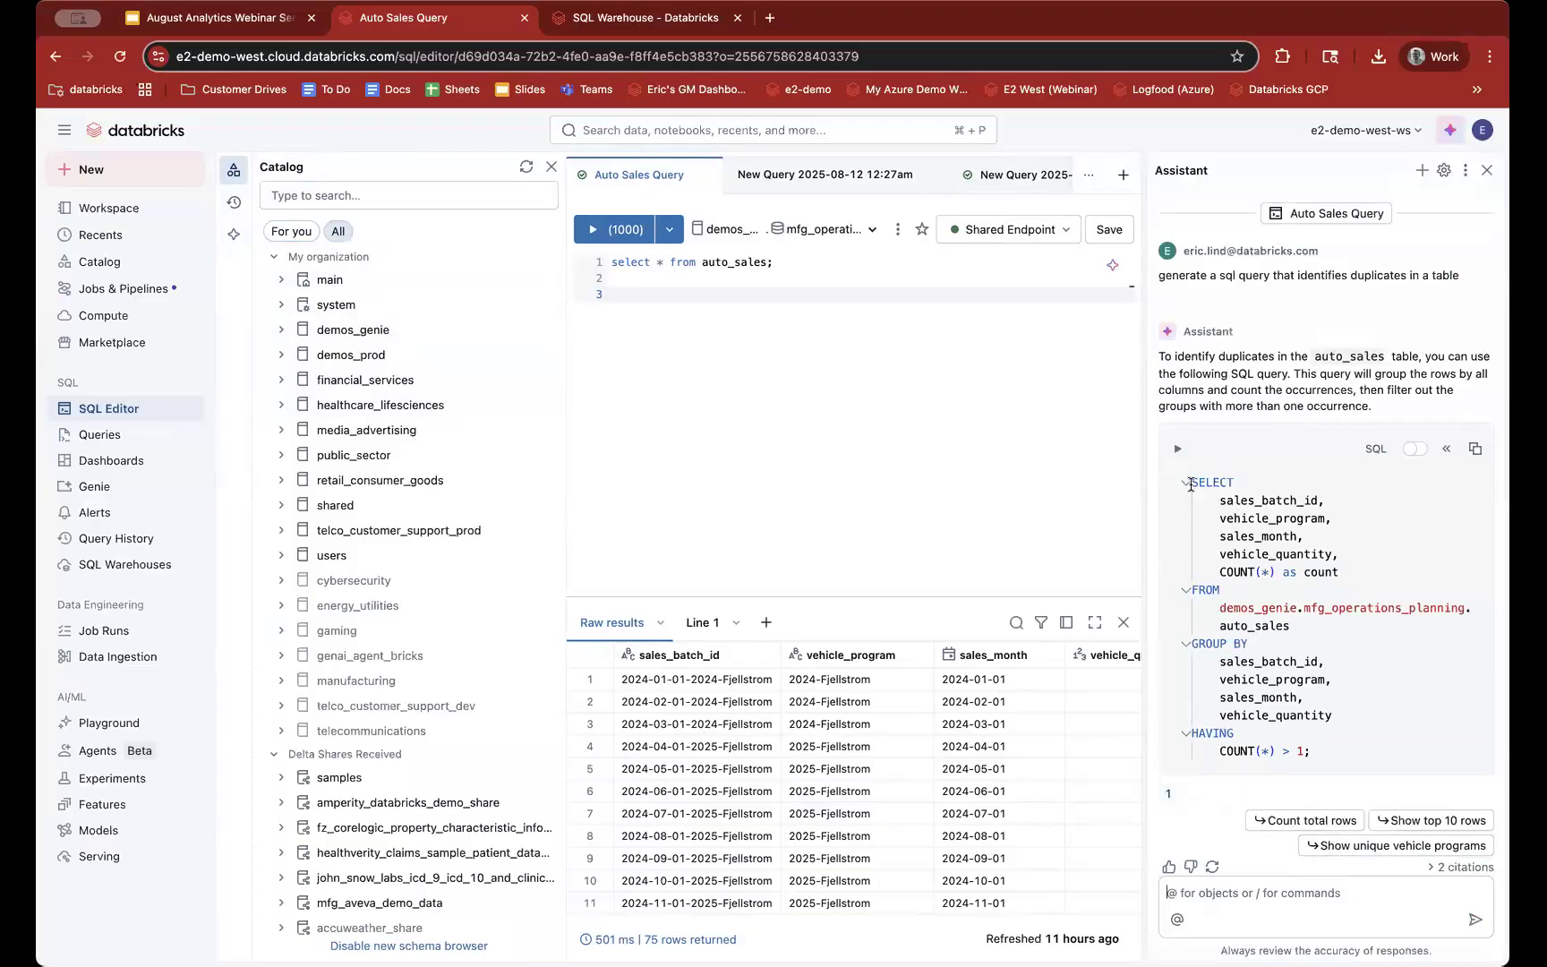
Step: Highlight the Assistant's query grouping by sales_batch_id, vehicle_program, sales_month and vehicle_quantity
left_click_drag(1190, 481, 1223, 749)
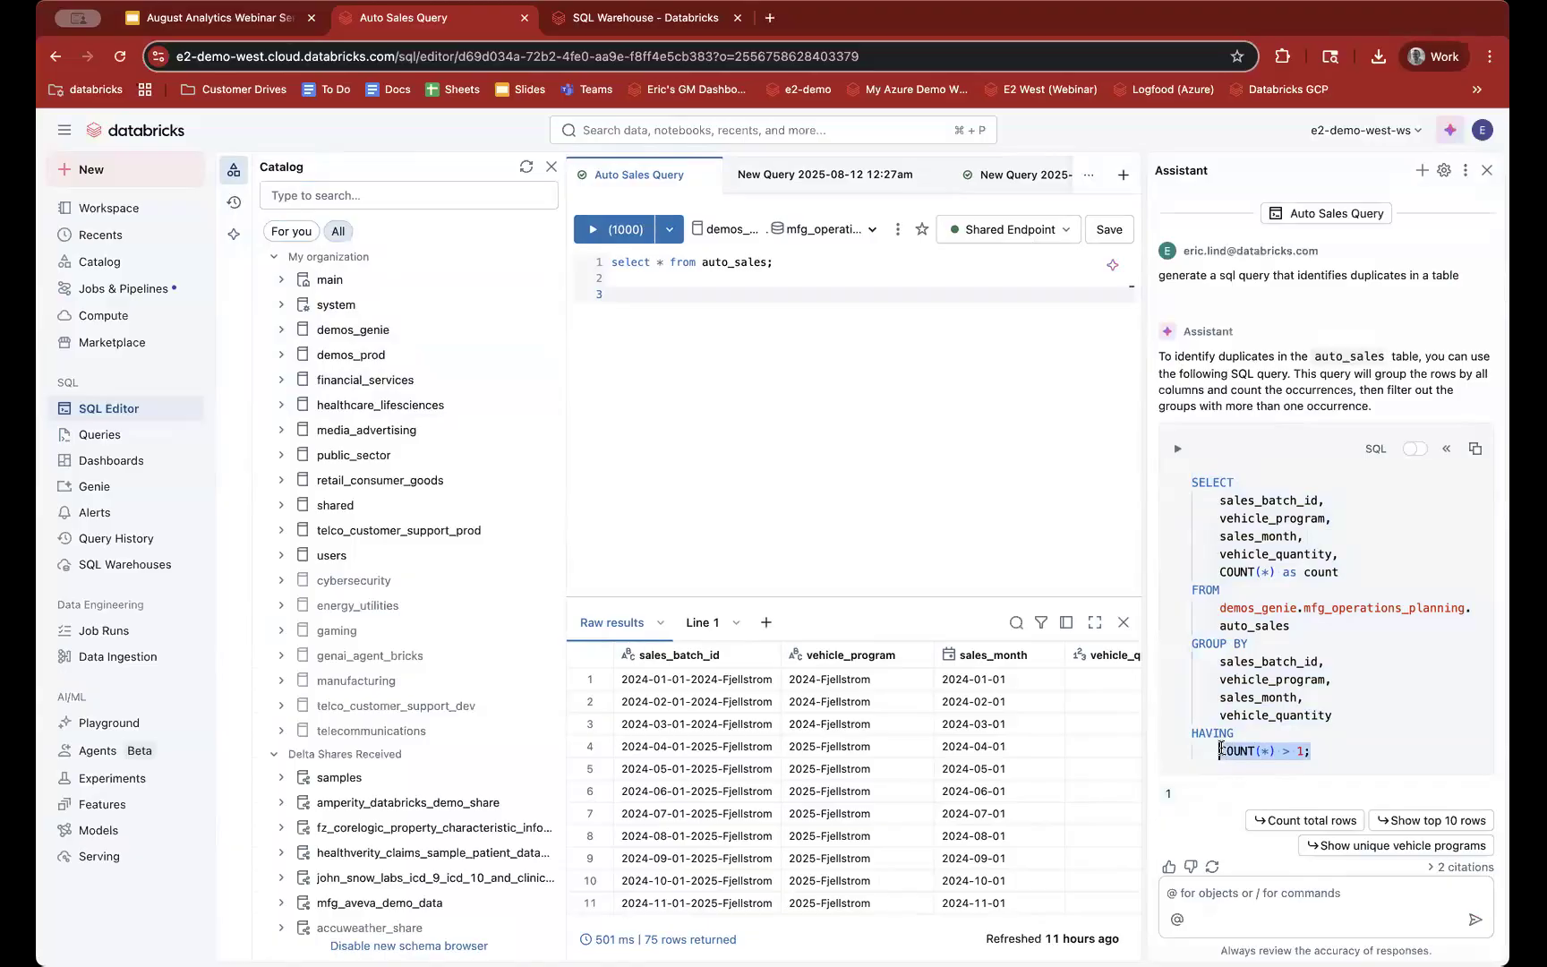
left_click_drag(1219, 662, 1341, 719)
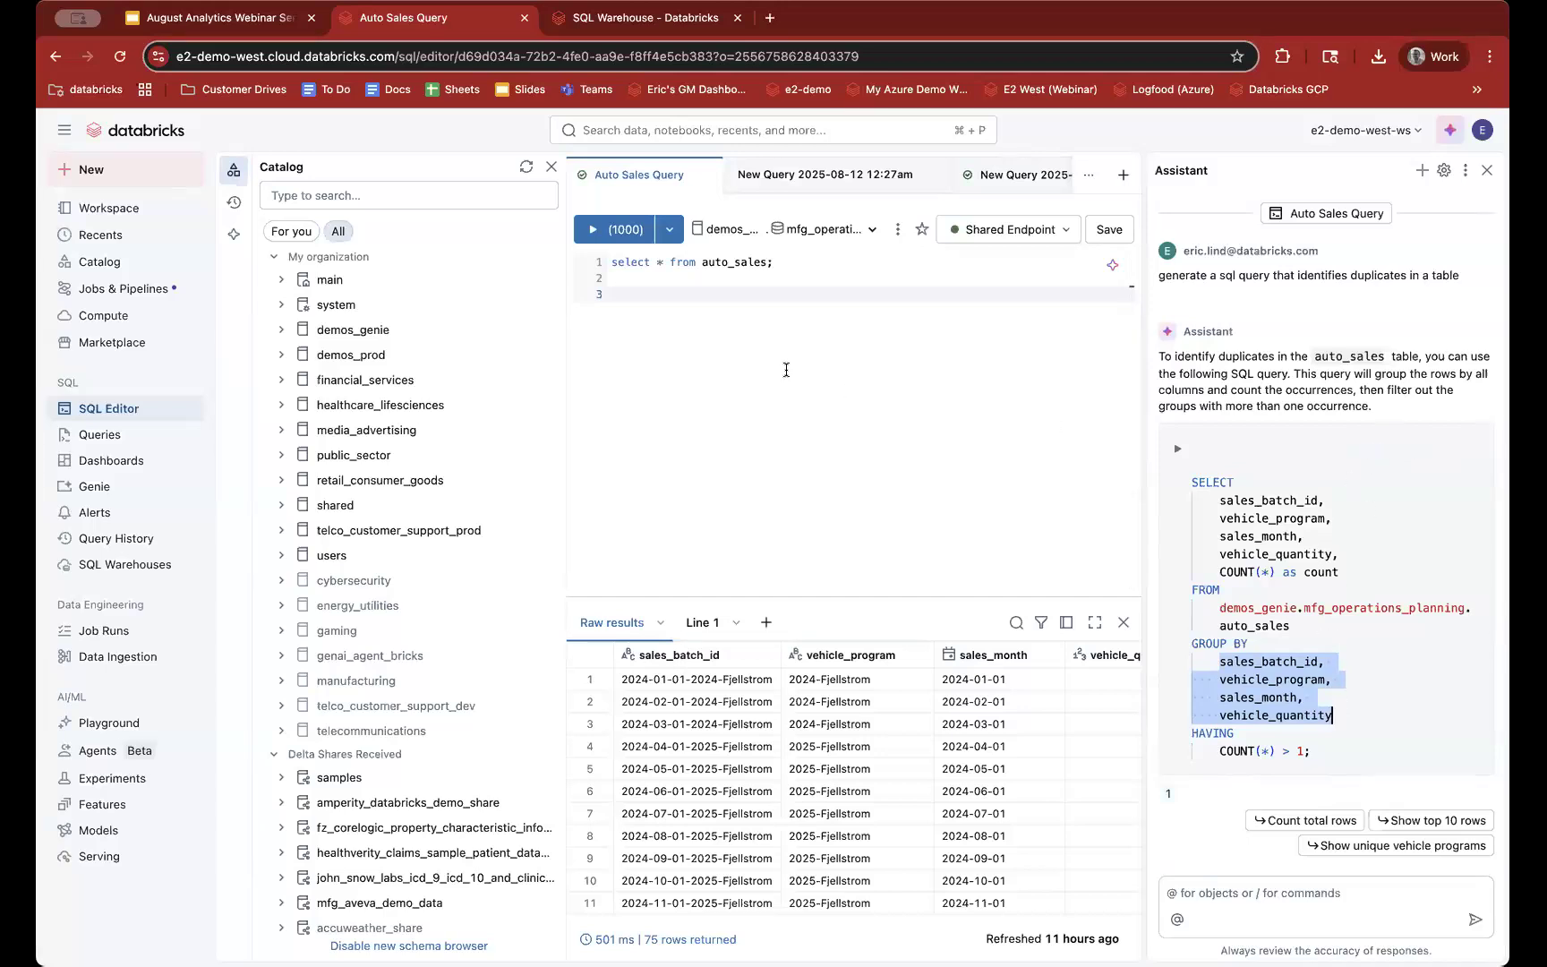
Step: Insert the Assistant's duplicate query, undo back to select * from auto_sales, and close the Assistant
left_click(1450, 450)
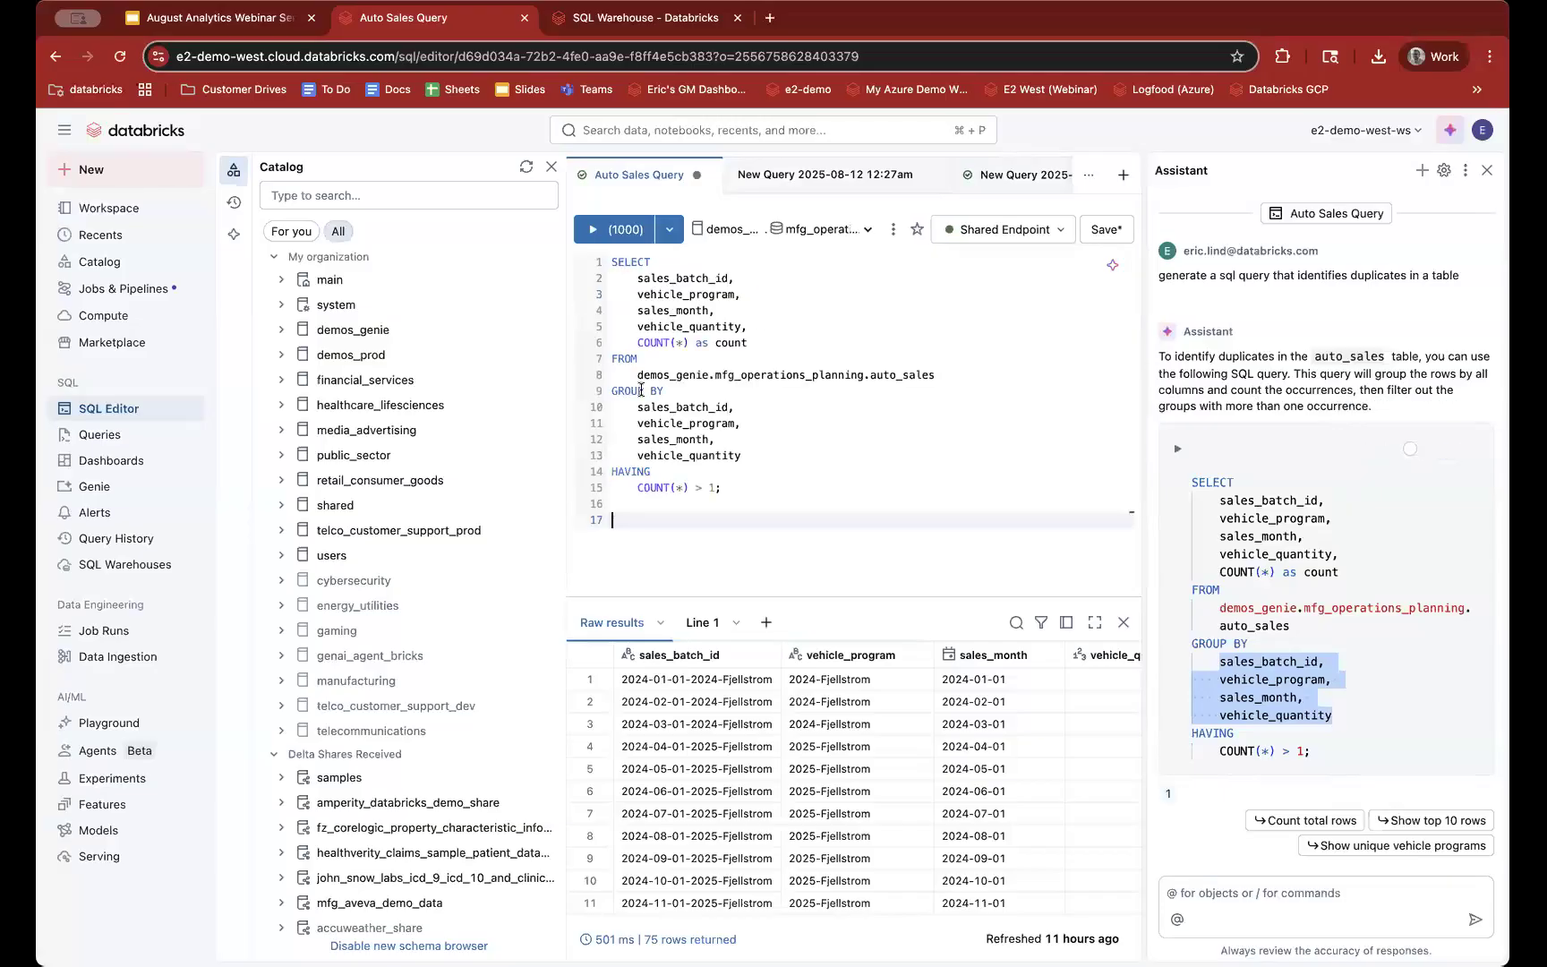
left_click(772, 328)
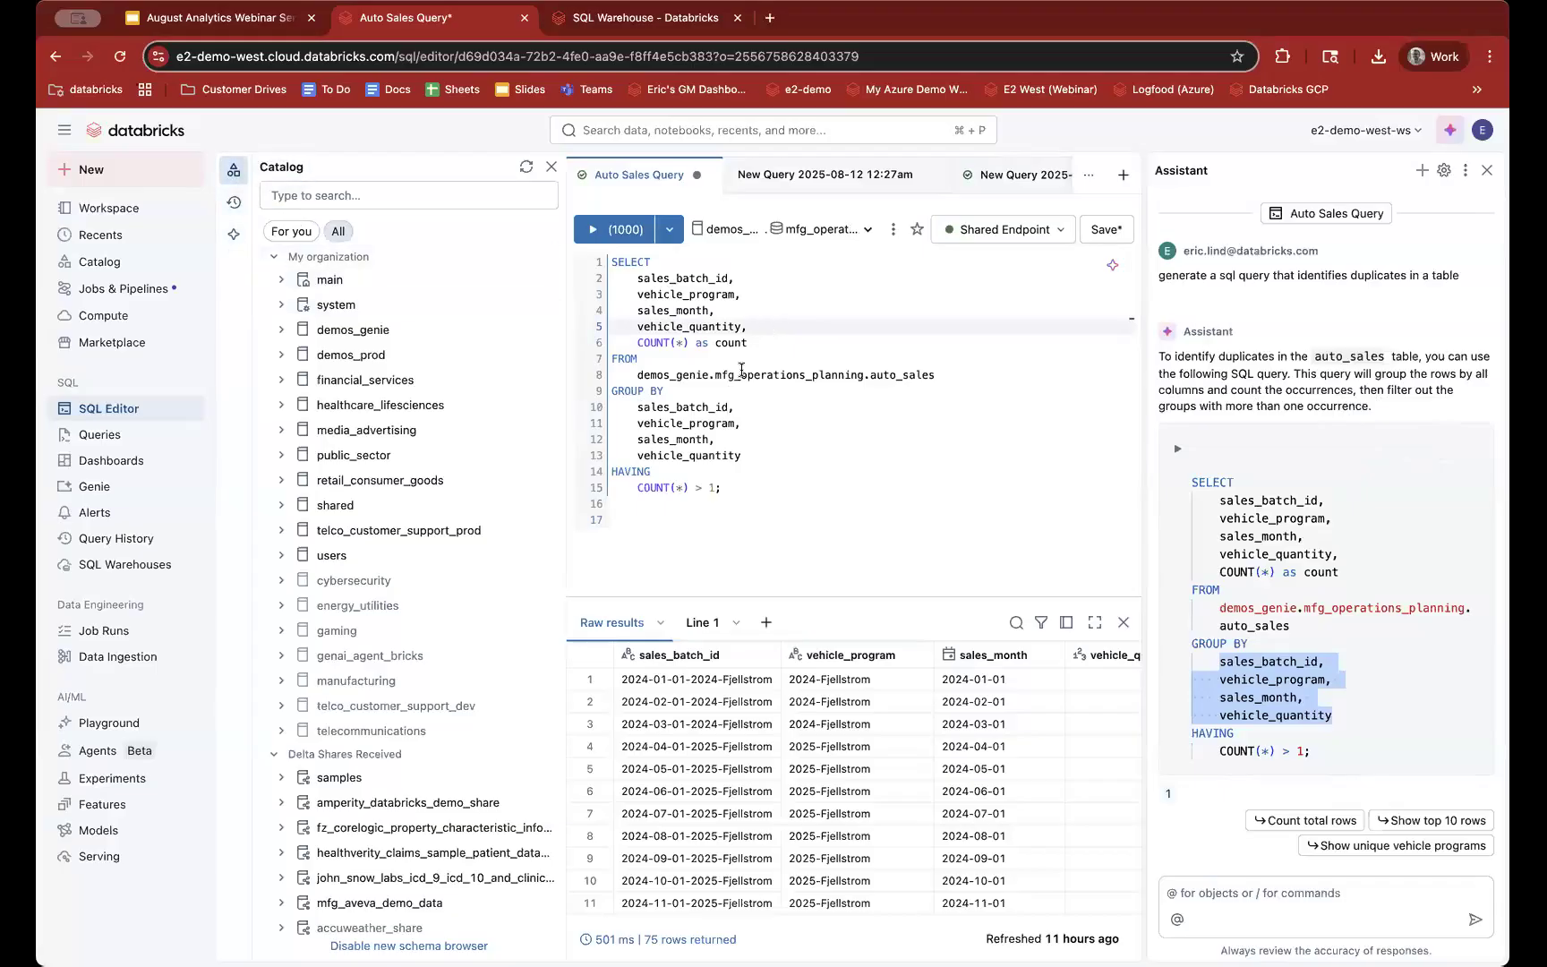
key("super+z")
left_click(1486, 170)
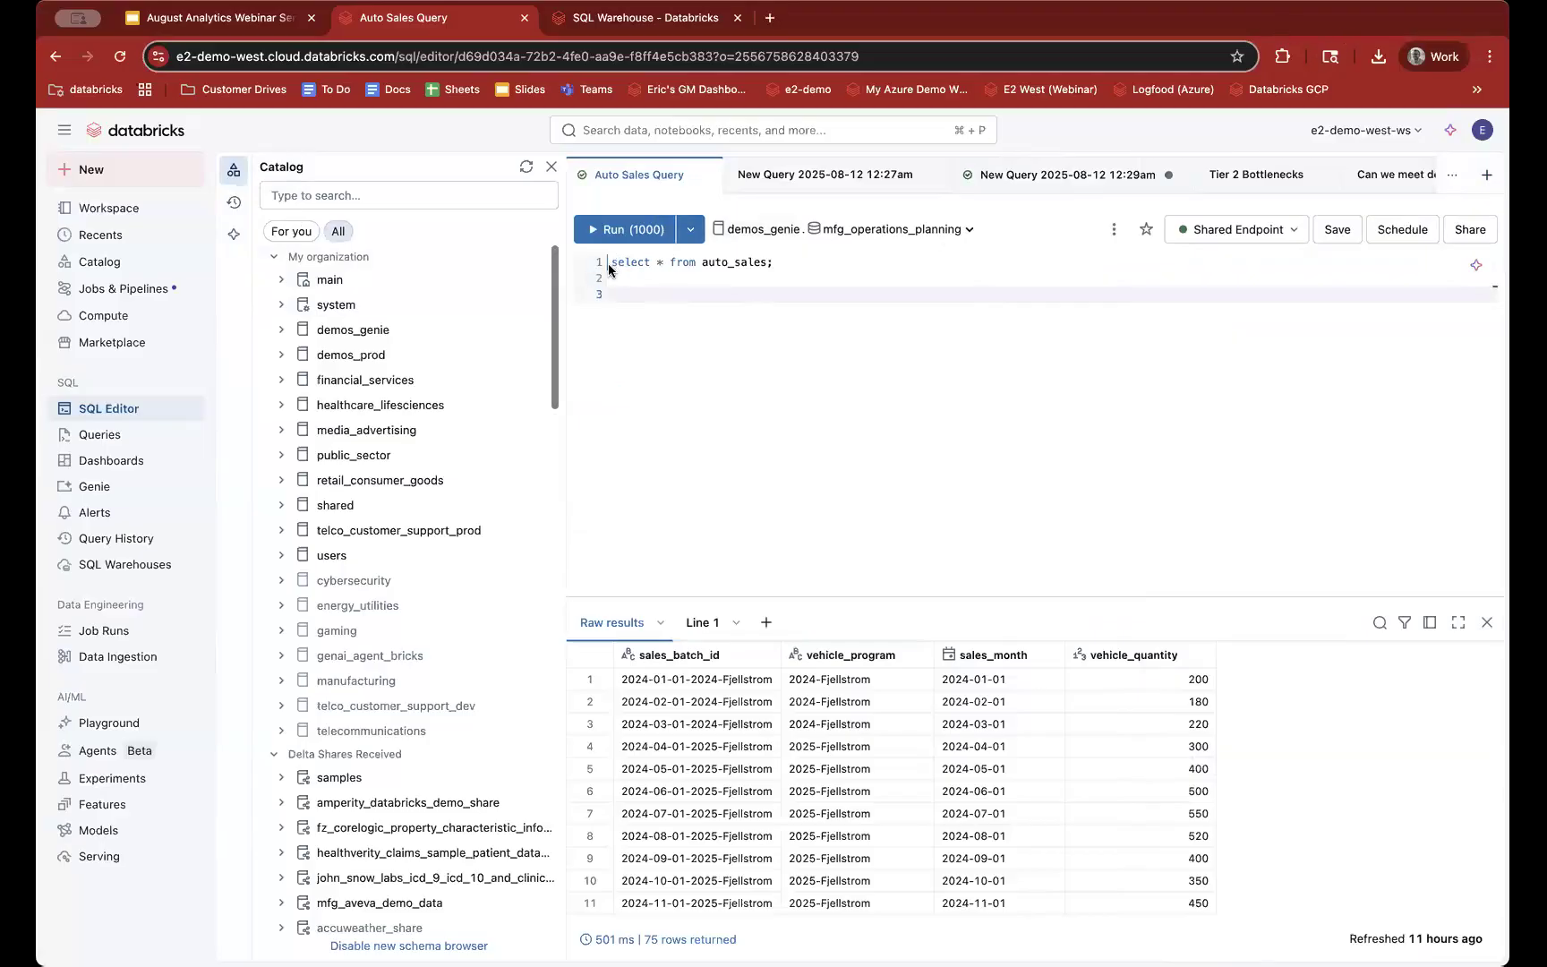
Step: Run select * from auto_sales and look through the catalog and schema lists
left_click_drag(611, 261, 810, 298)
left_click(810, 298)
left_click(624, 230)
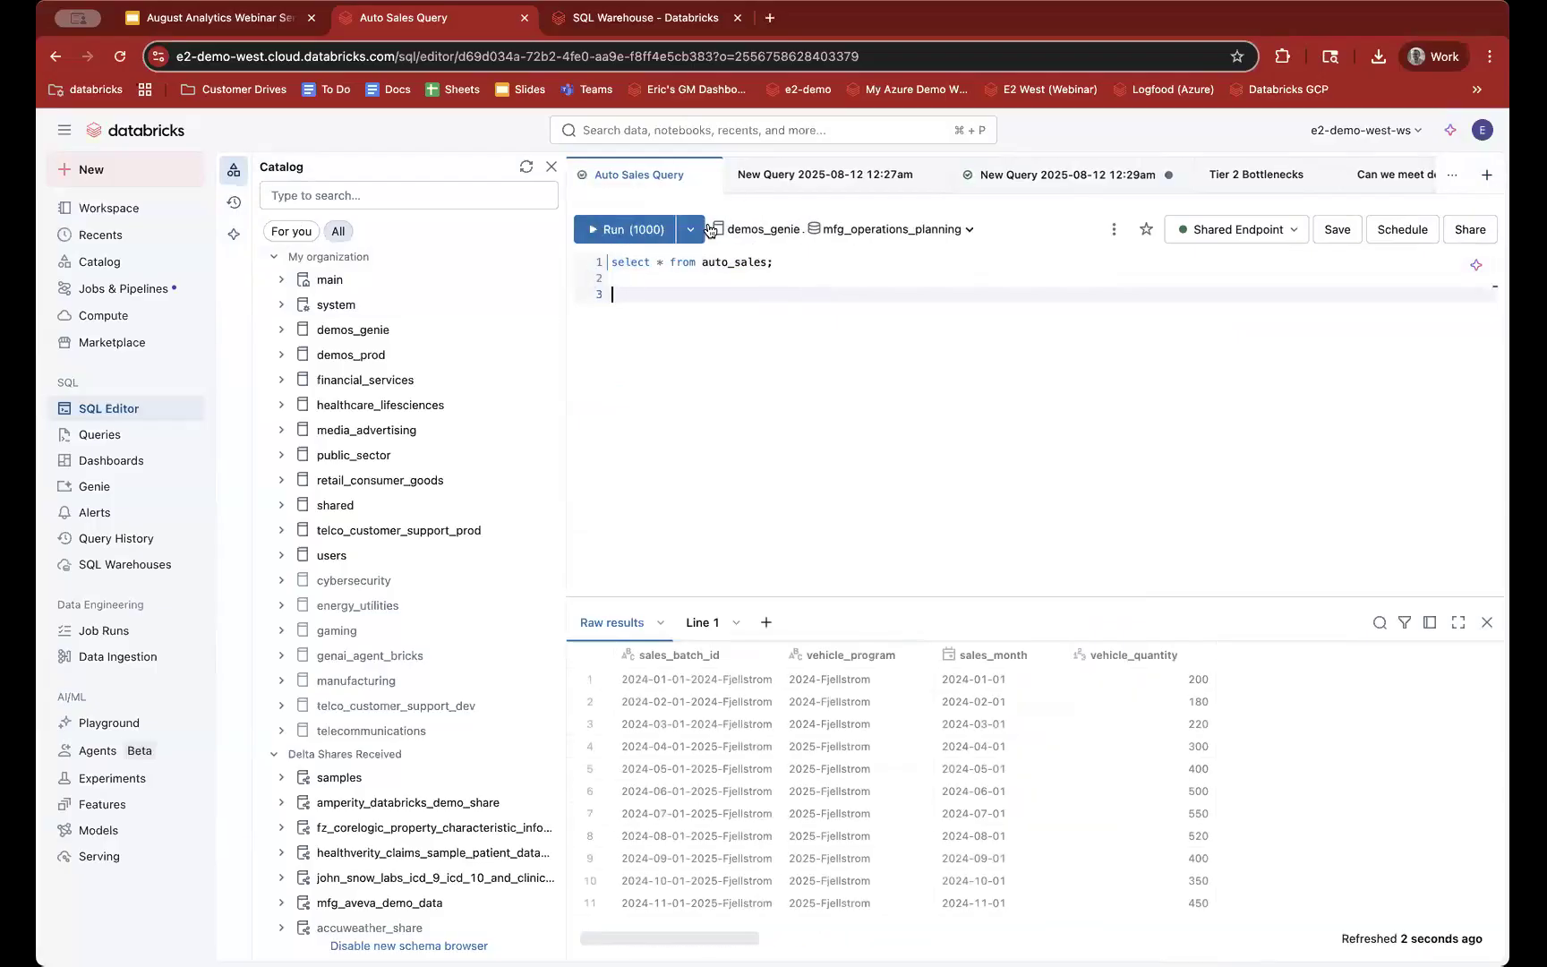
left_click(750, 228)
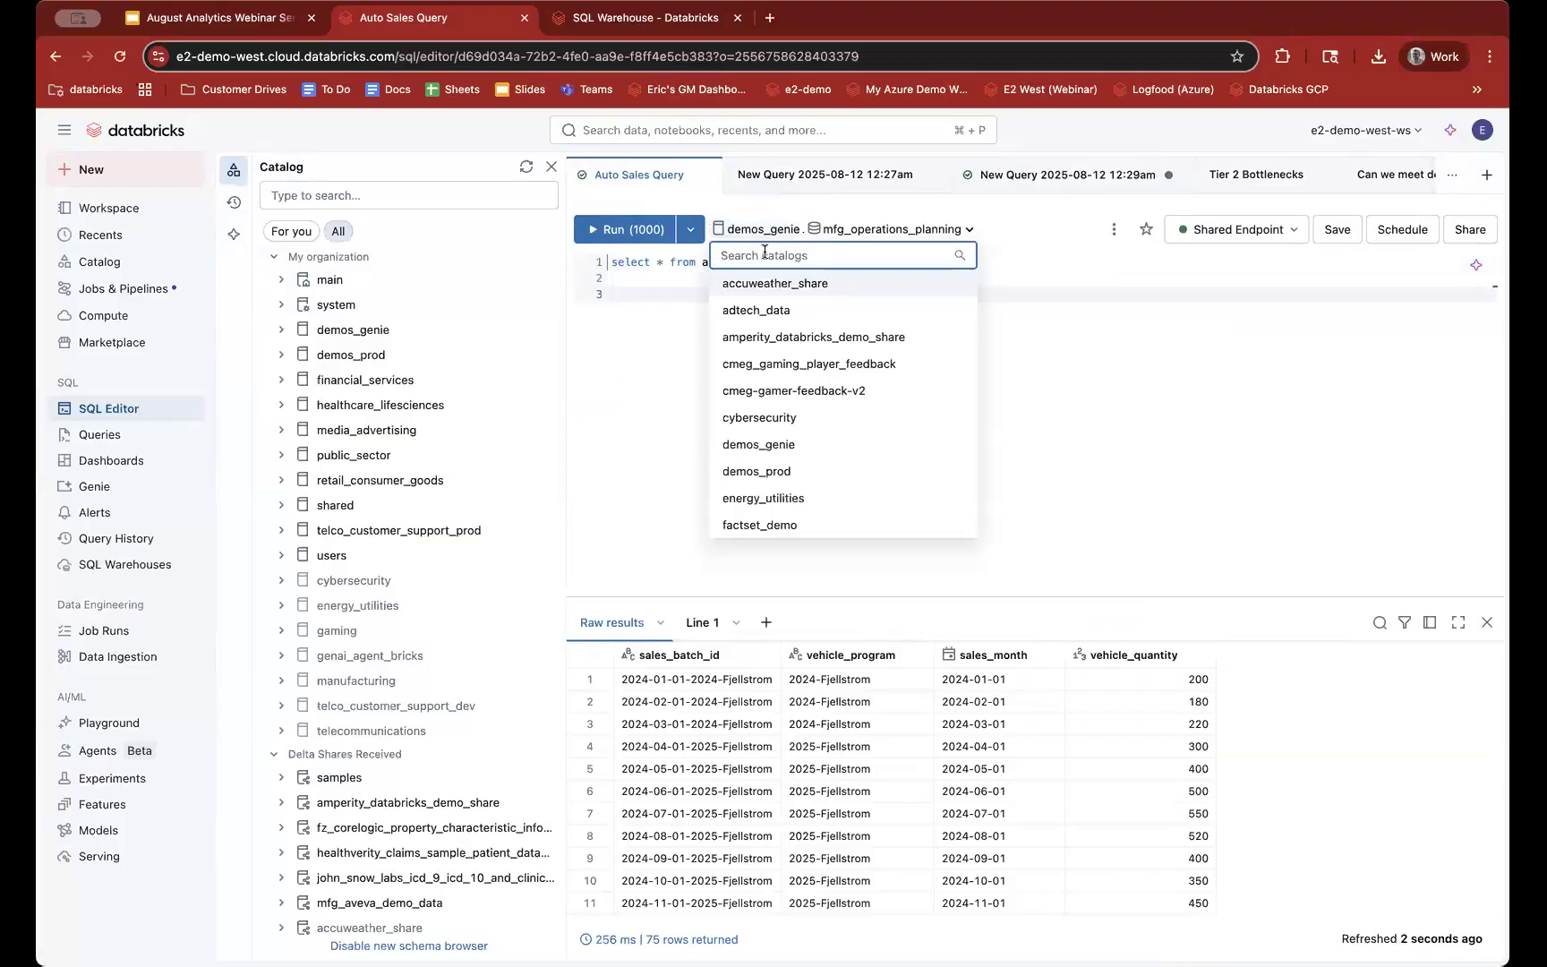
left_click(876, 238)
left_click(877, 238)
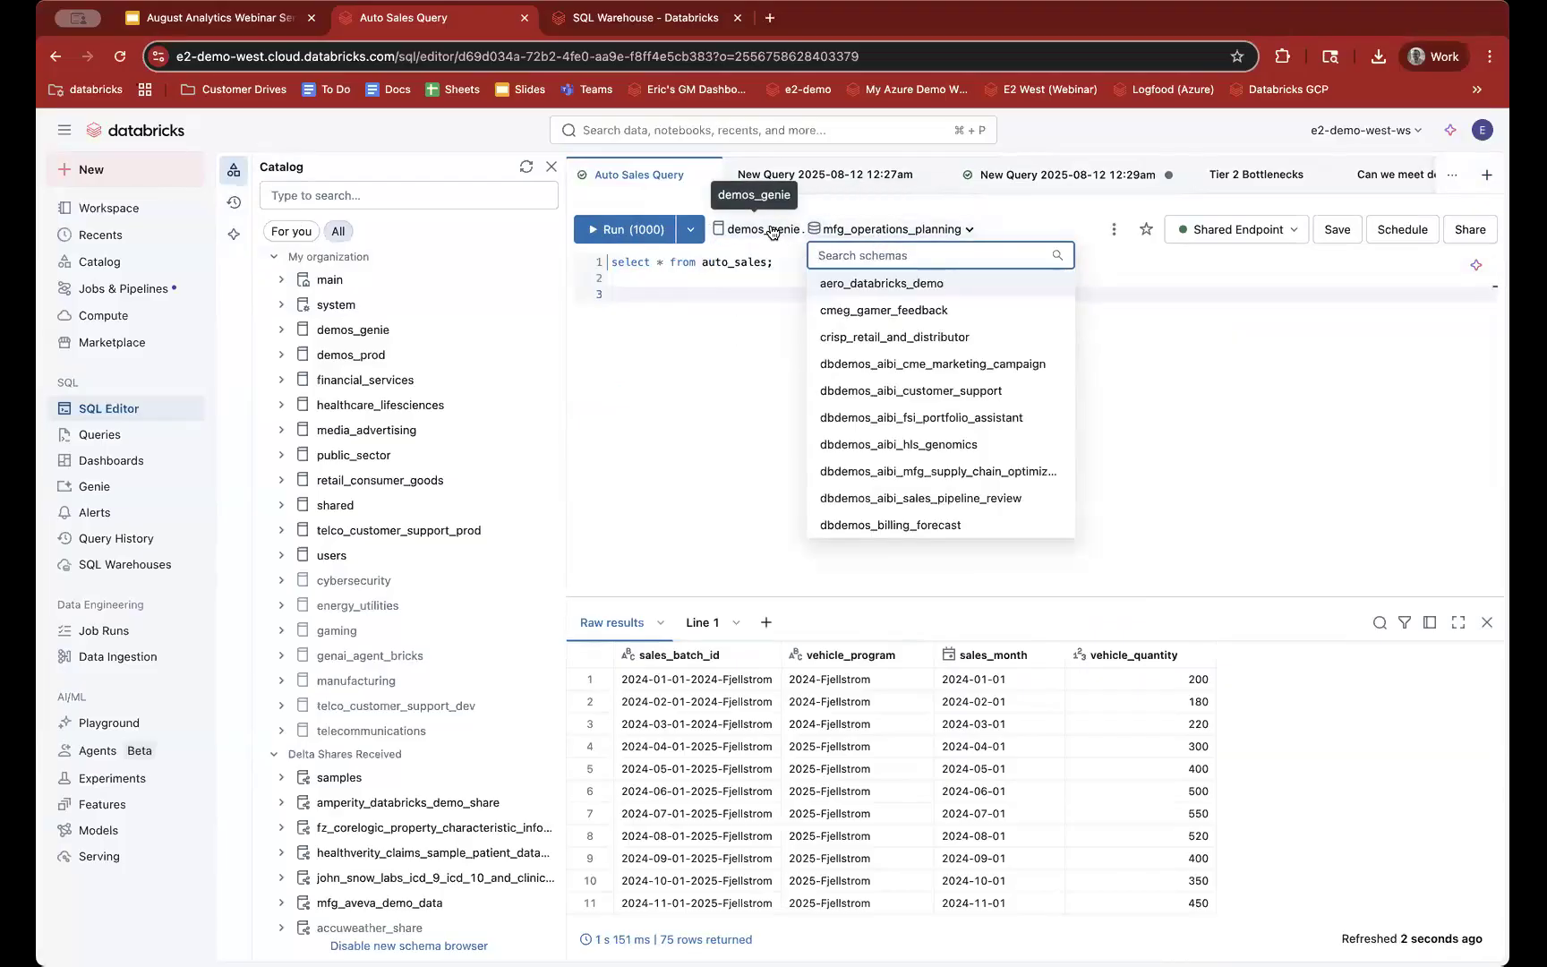
left_click(702, 262)
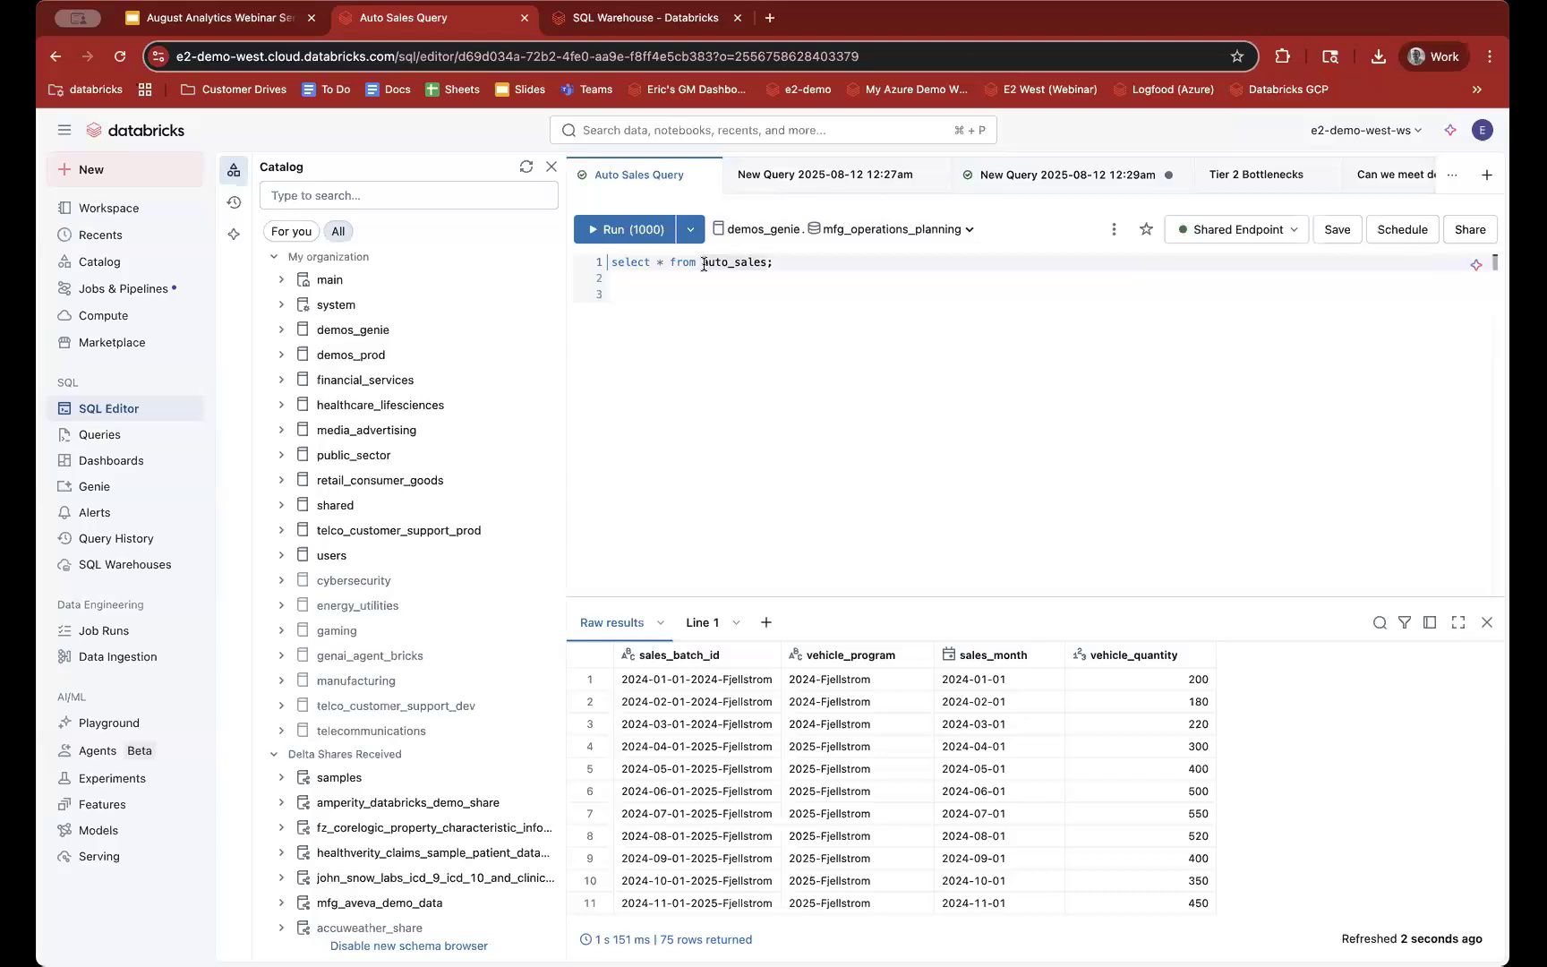
Step: Switch the catalog to adtech_data with the bronze schema and rerun, getting INSUFFICIENT_PERMISSIONS
left_click_drag(632, 283, 609, 261)
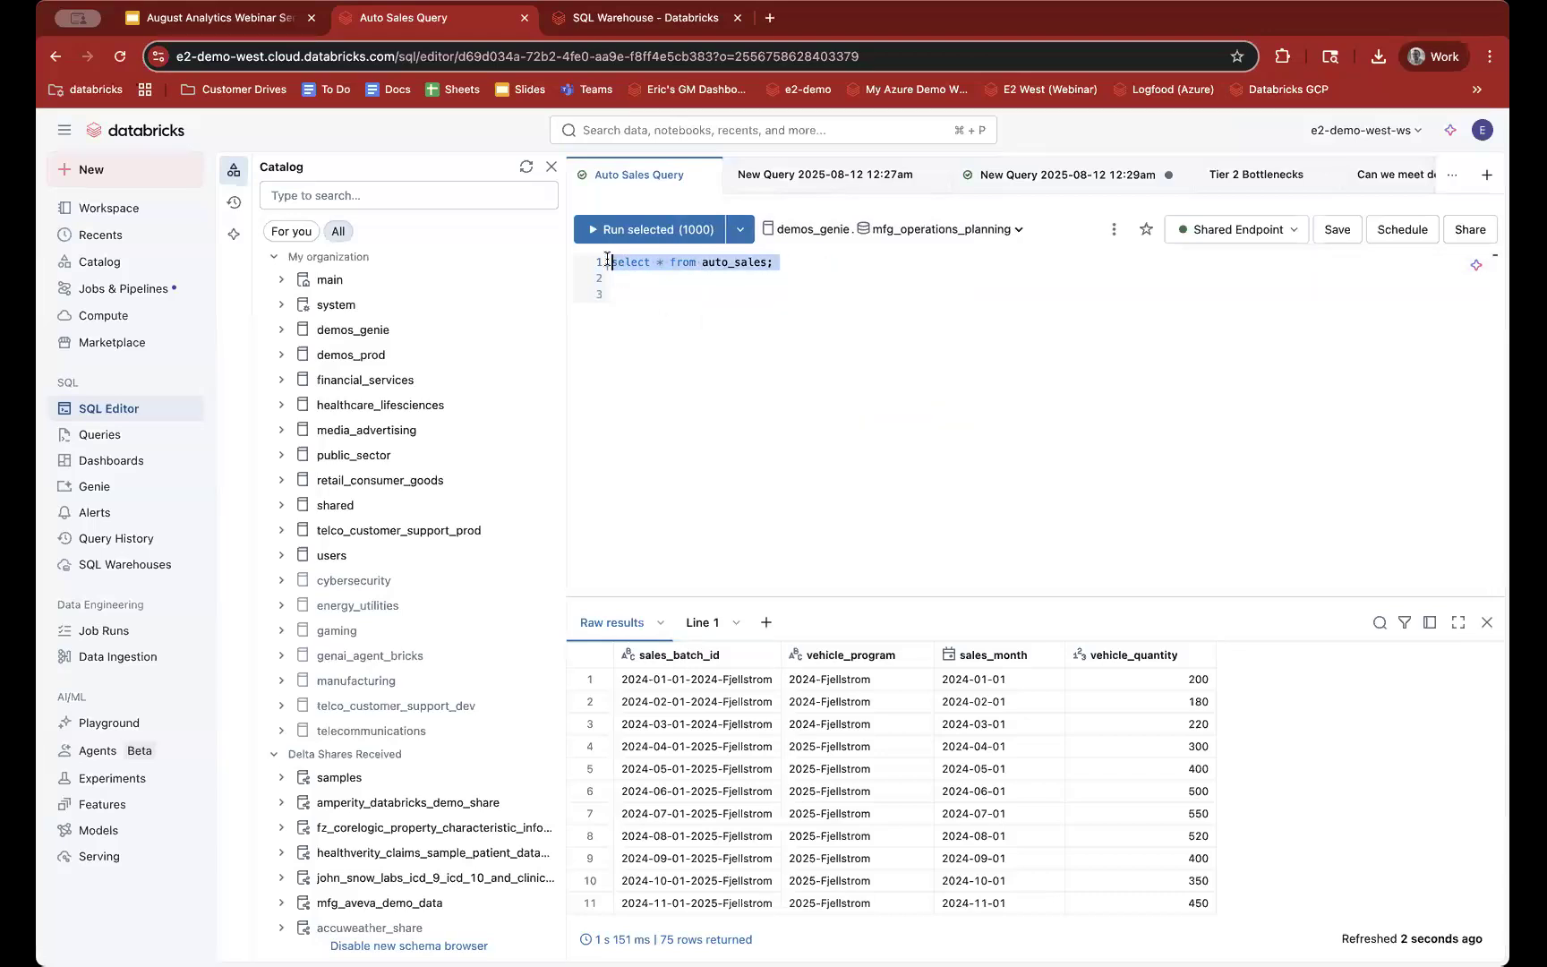
left_click(825, 238)
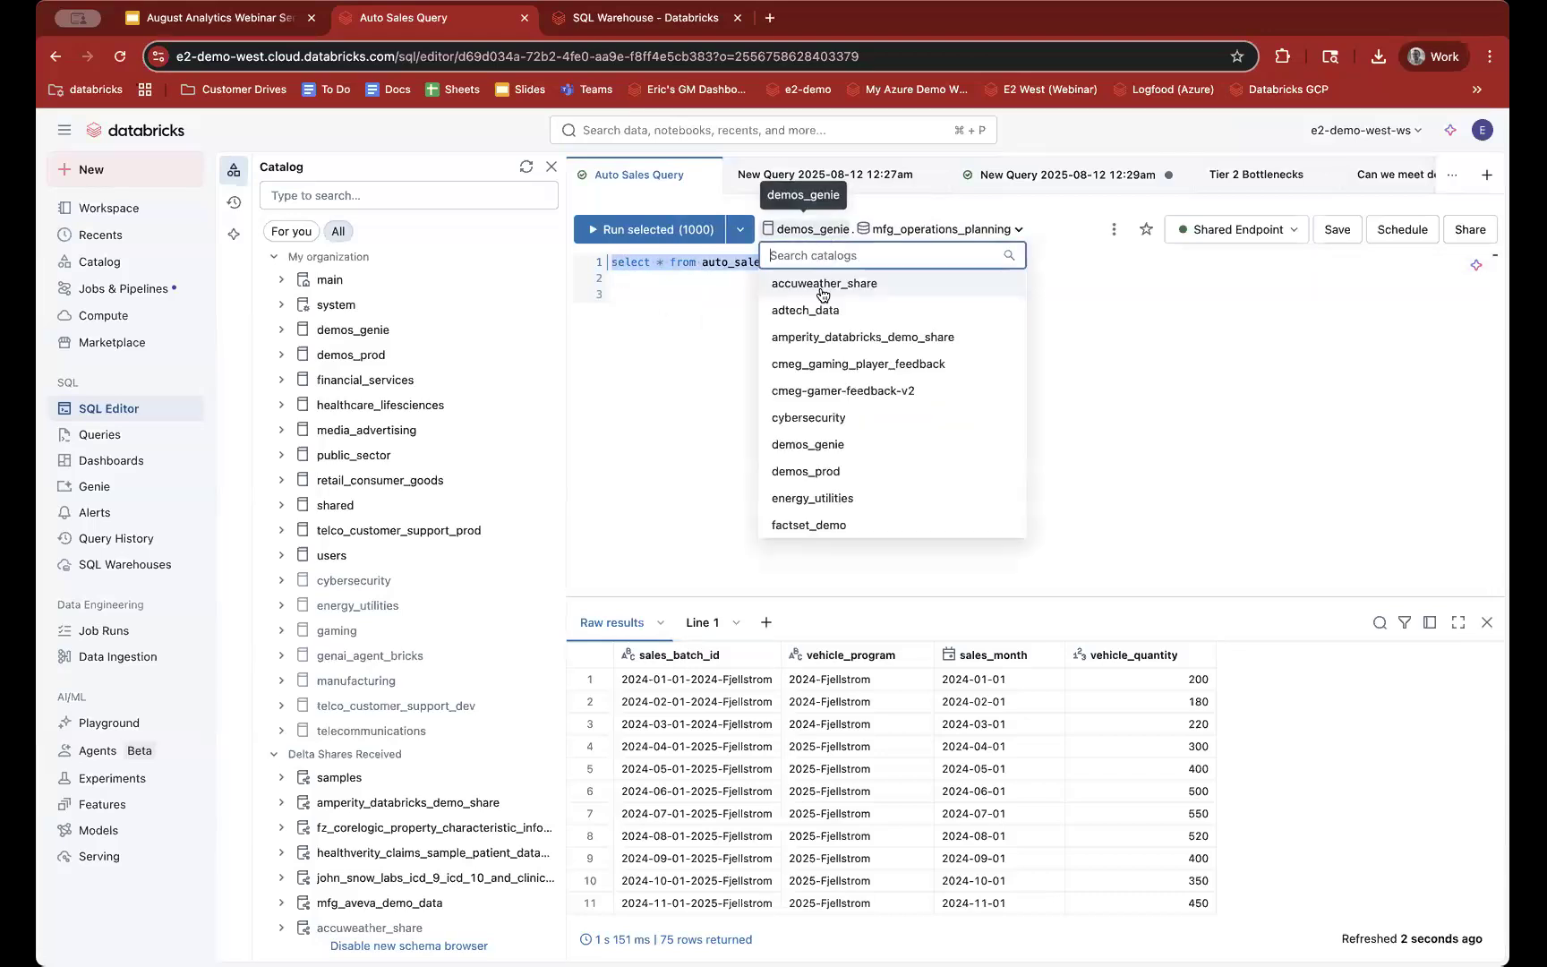
left_click(816, 311)
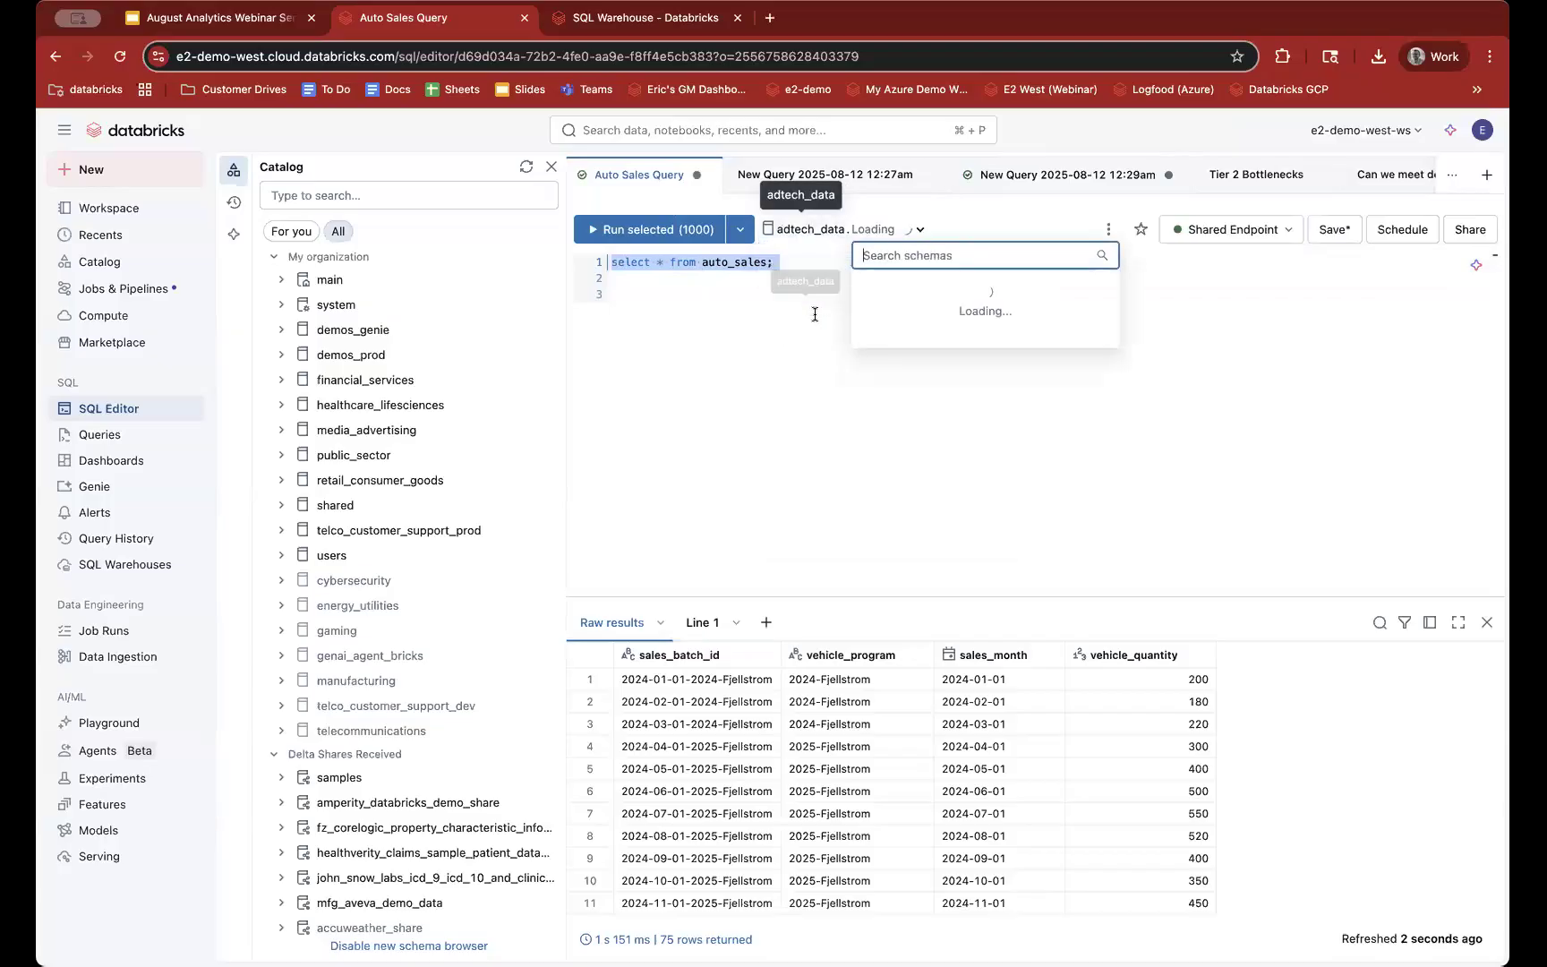
left_click(920, 288)
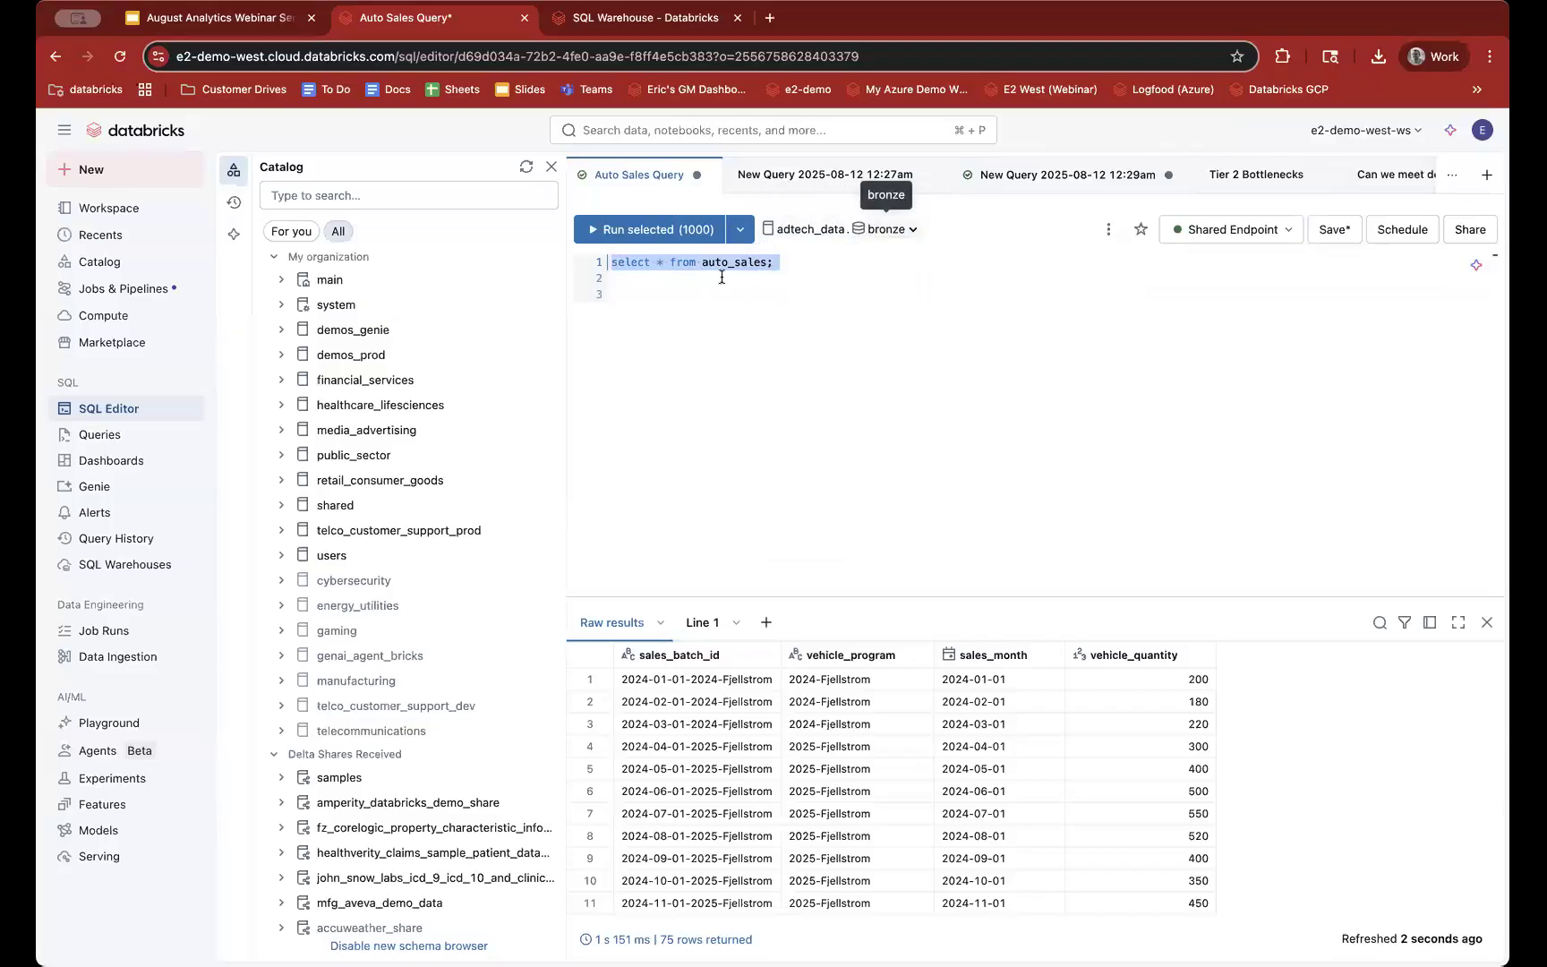
left_click(720, 280)
key("super+Return")
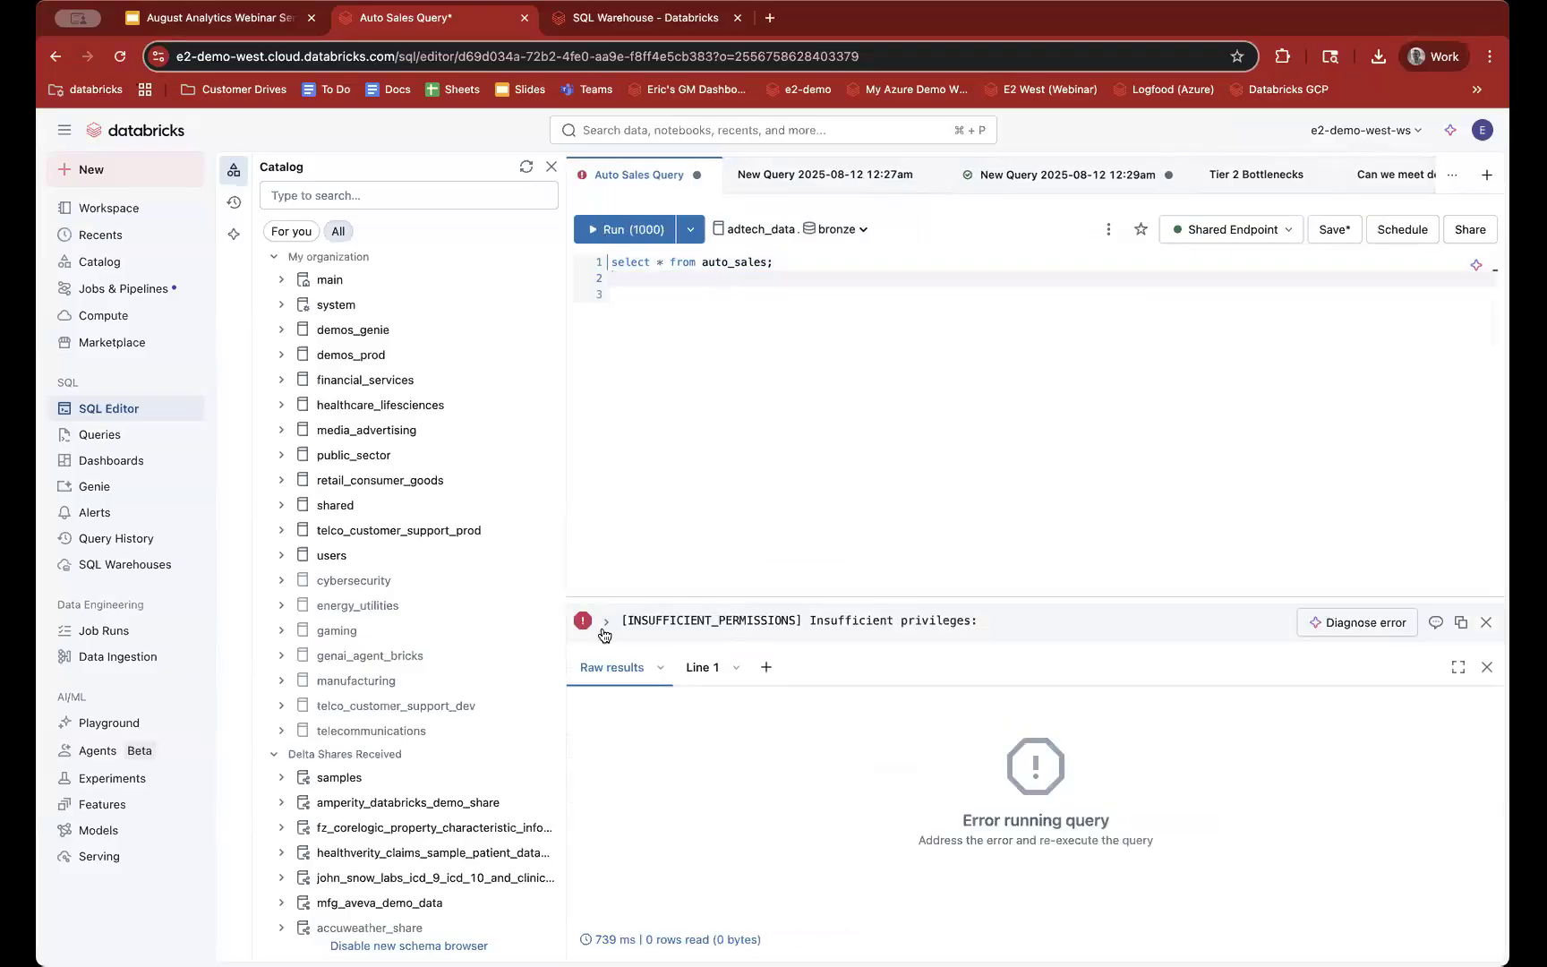
left_click(759, 230)
Step: Set the query context to demos_genie.mfg_operations_planning and rerun select * from auto_sales
type("d")
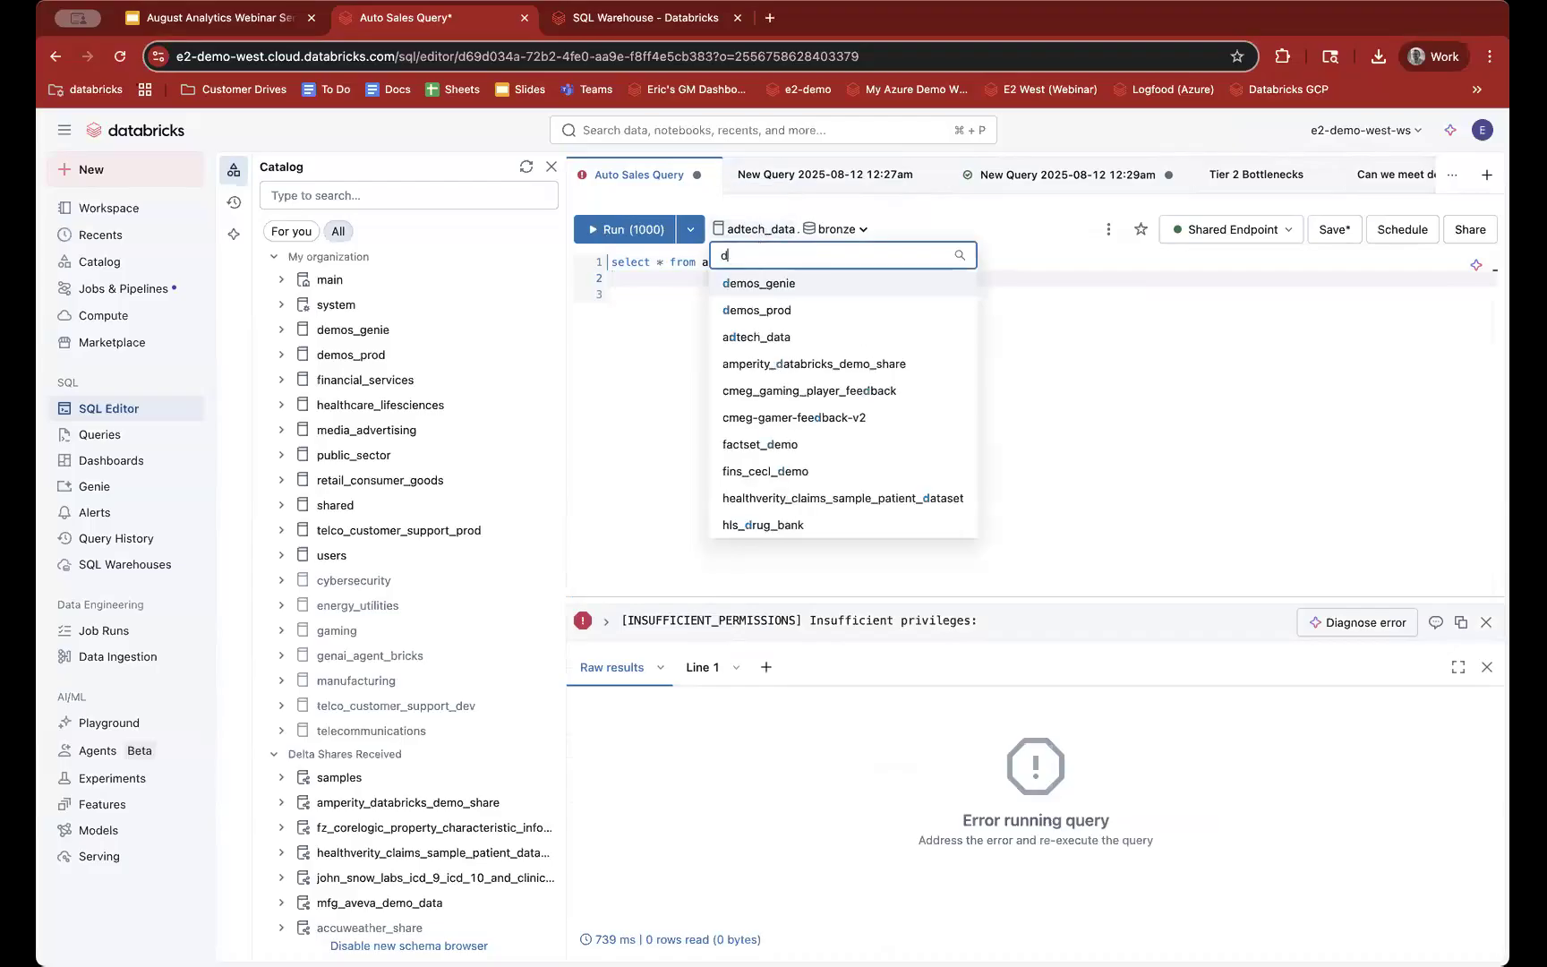
left_click(753, 279)
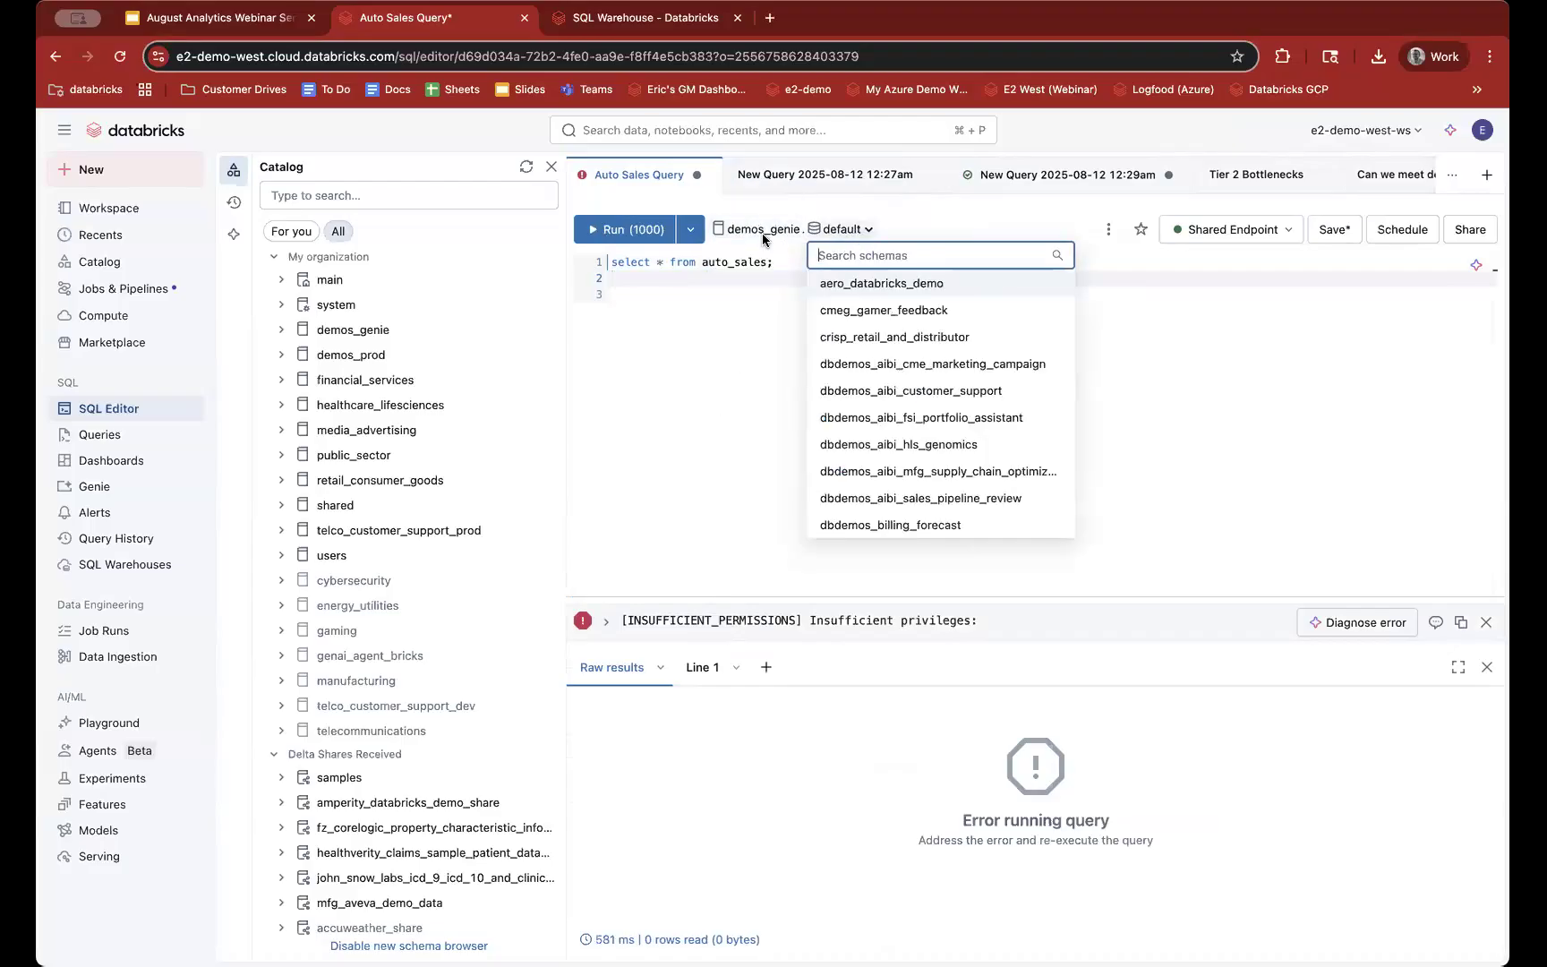
key("Escape")
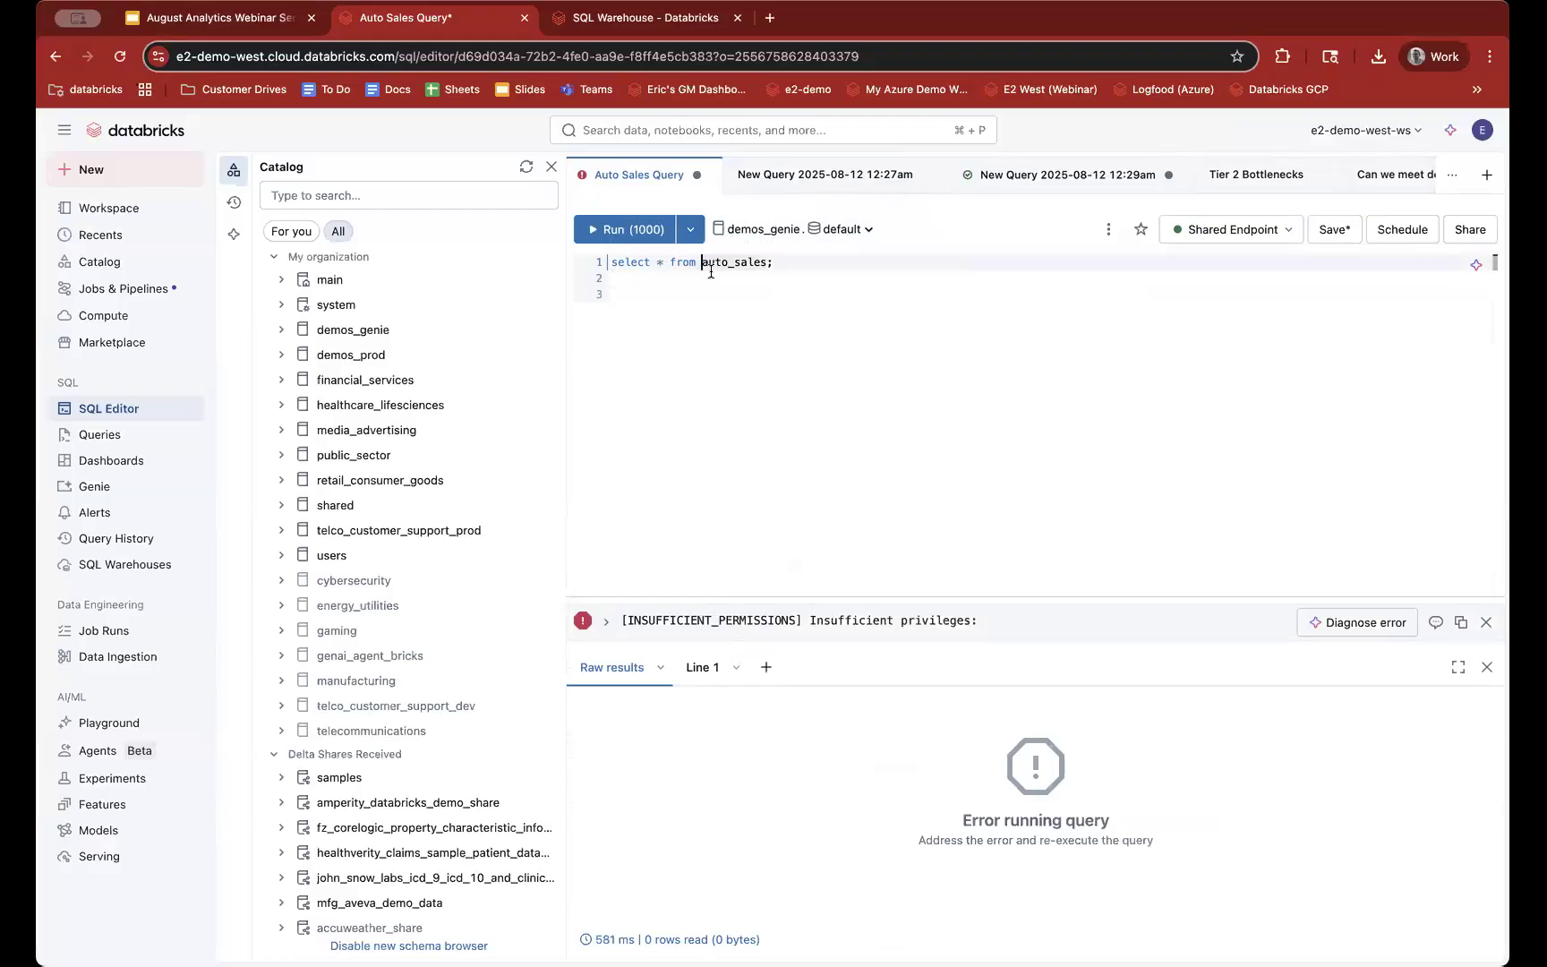
left_click(841, 229)
type("mfg")
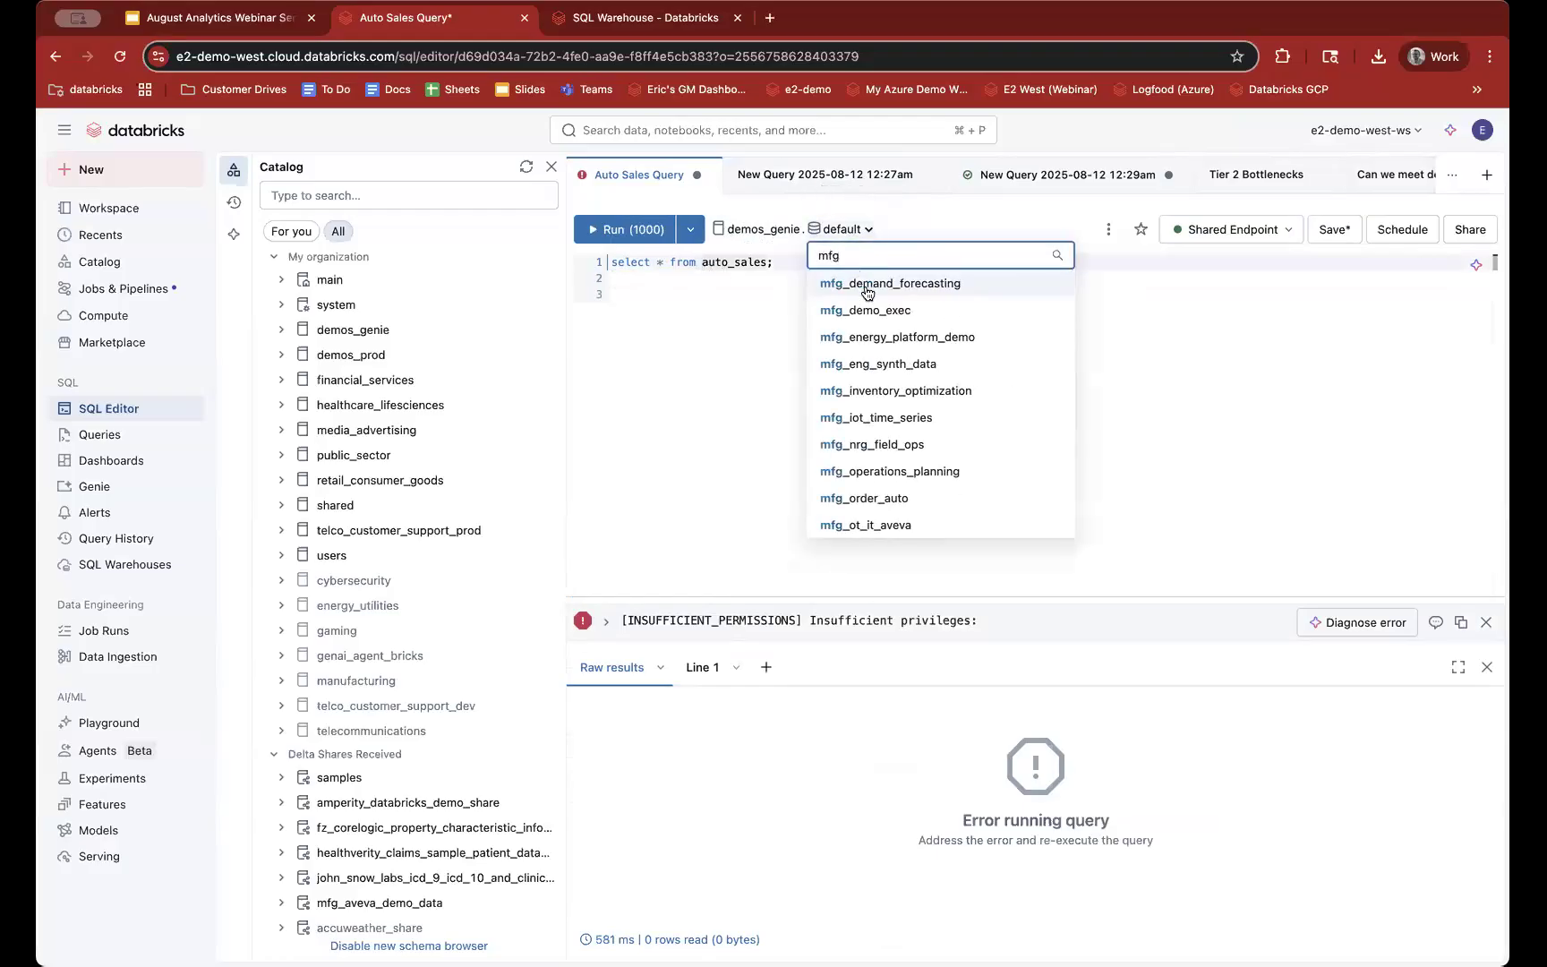
left_click(868, 470)
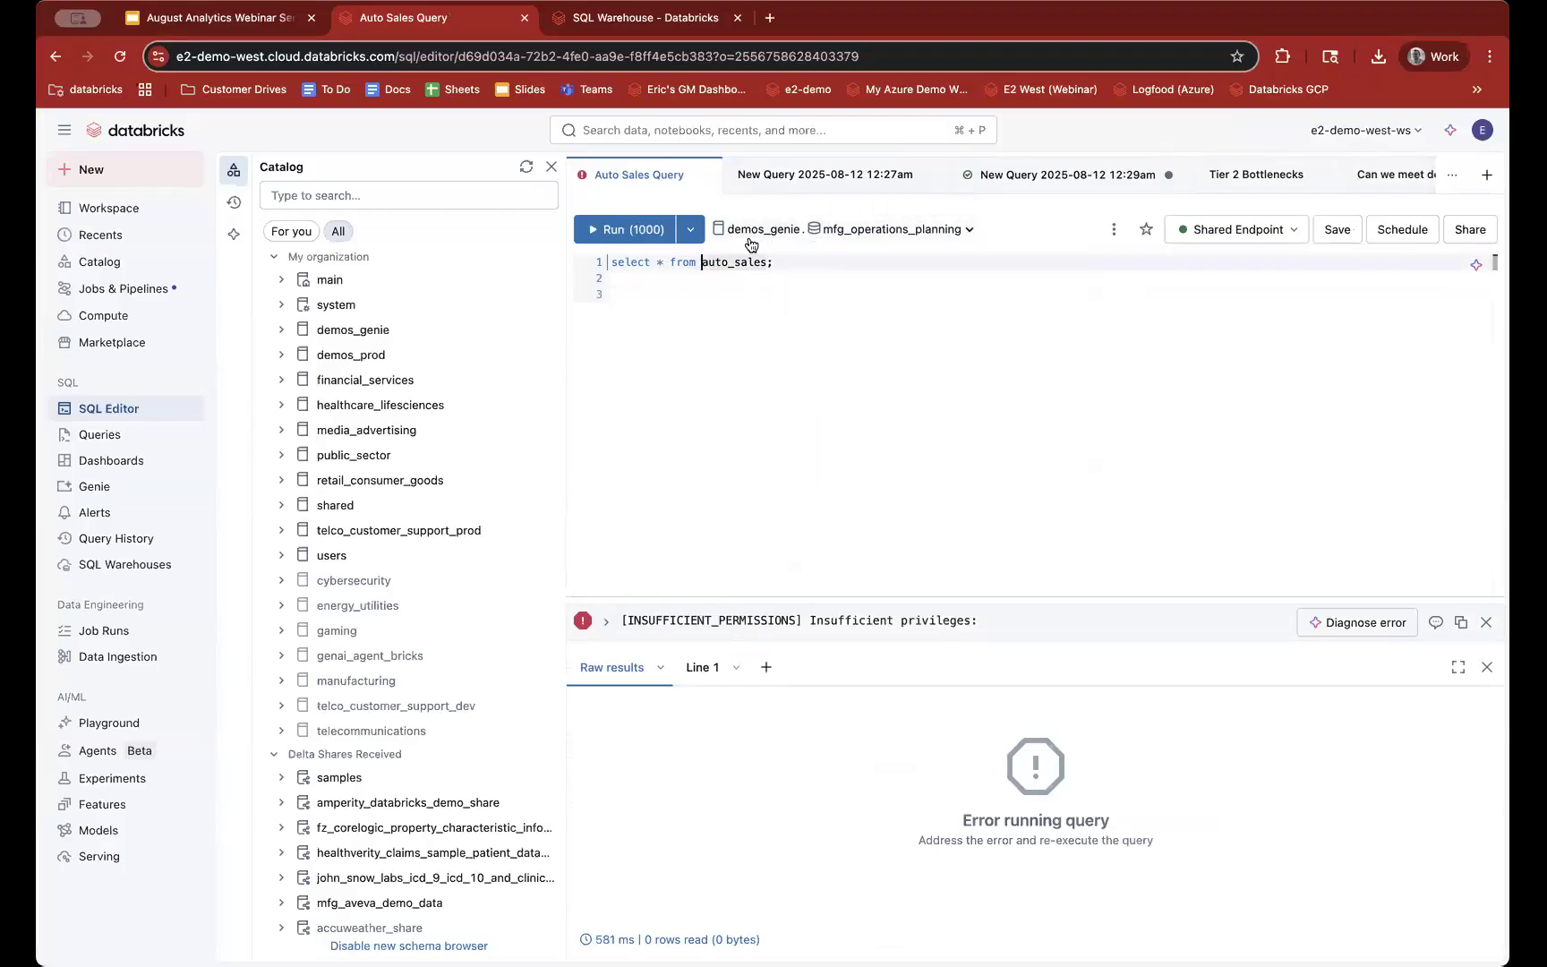
left_click(746, 286)
key("super+Return")
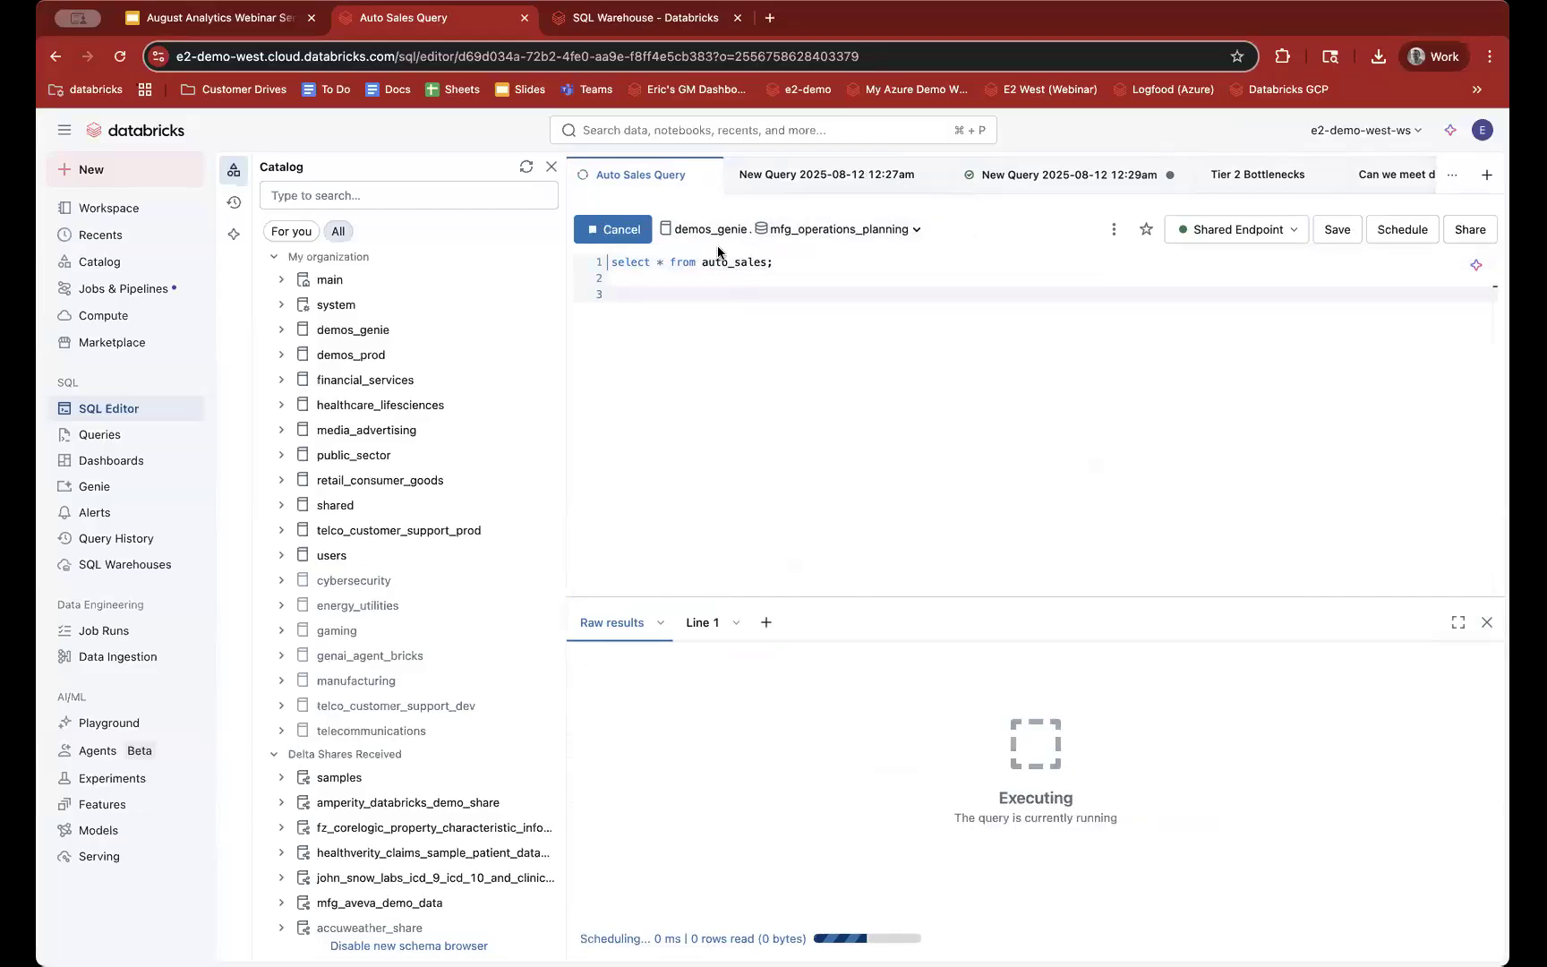
Step: Check the 75 returned rows of monthly vehicle quantities for each vehicle program
left_click_drag(609, 263, 761, 275)
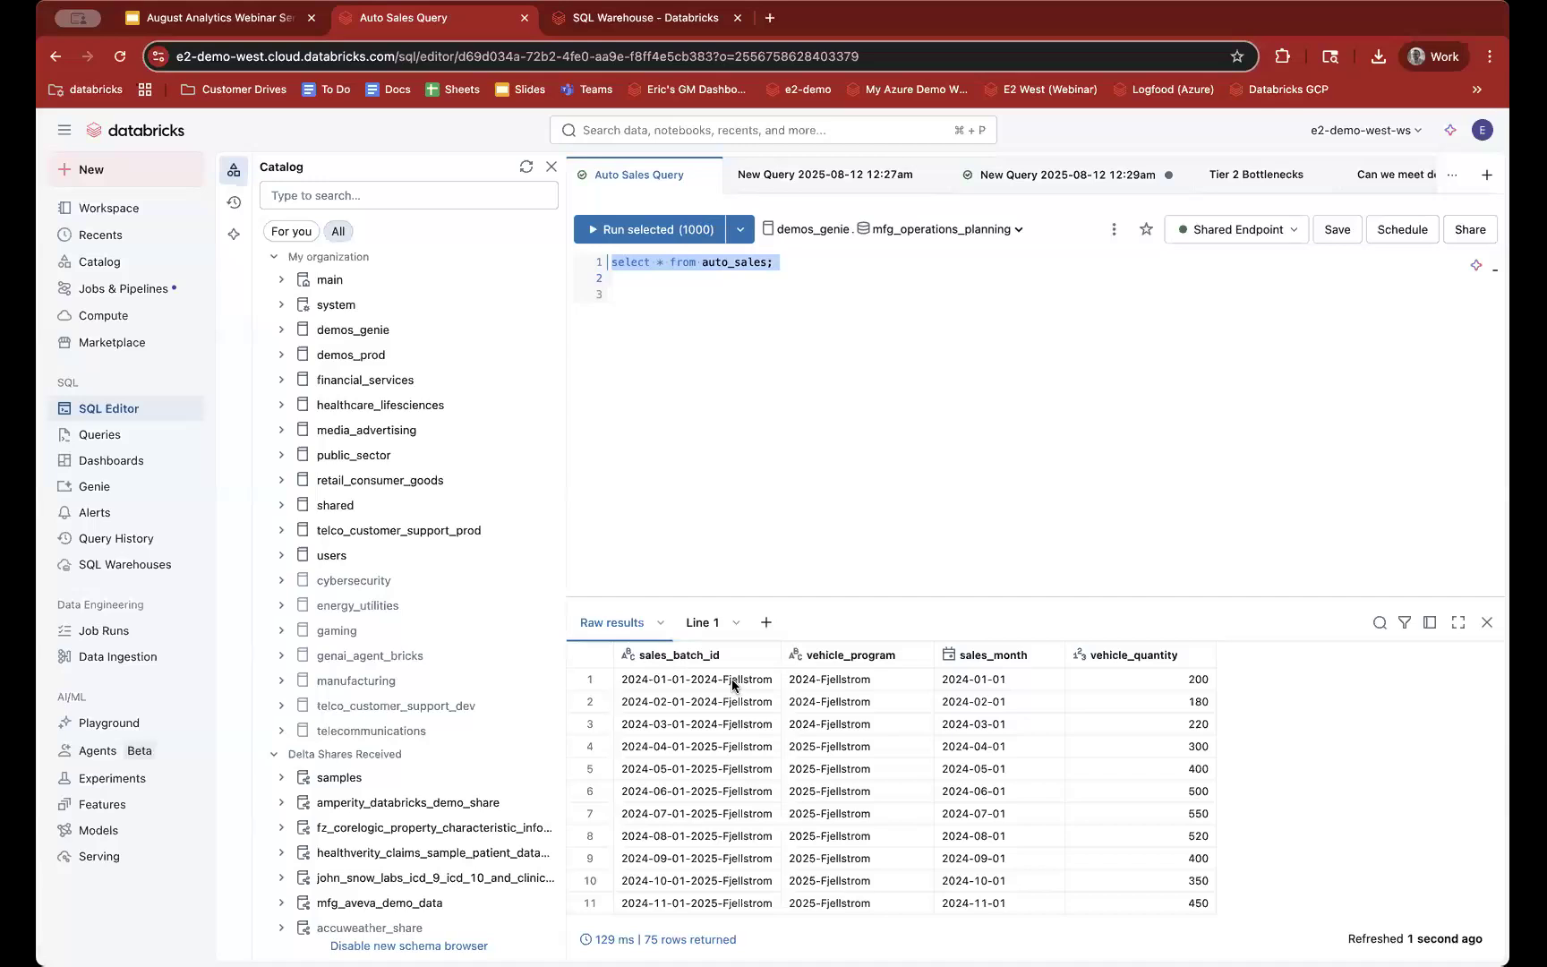
scroll(711, 677, "down", 10)
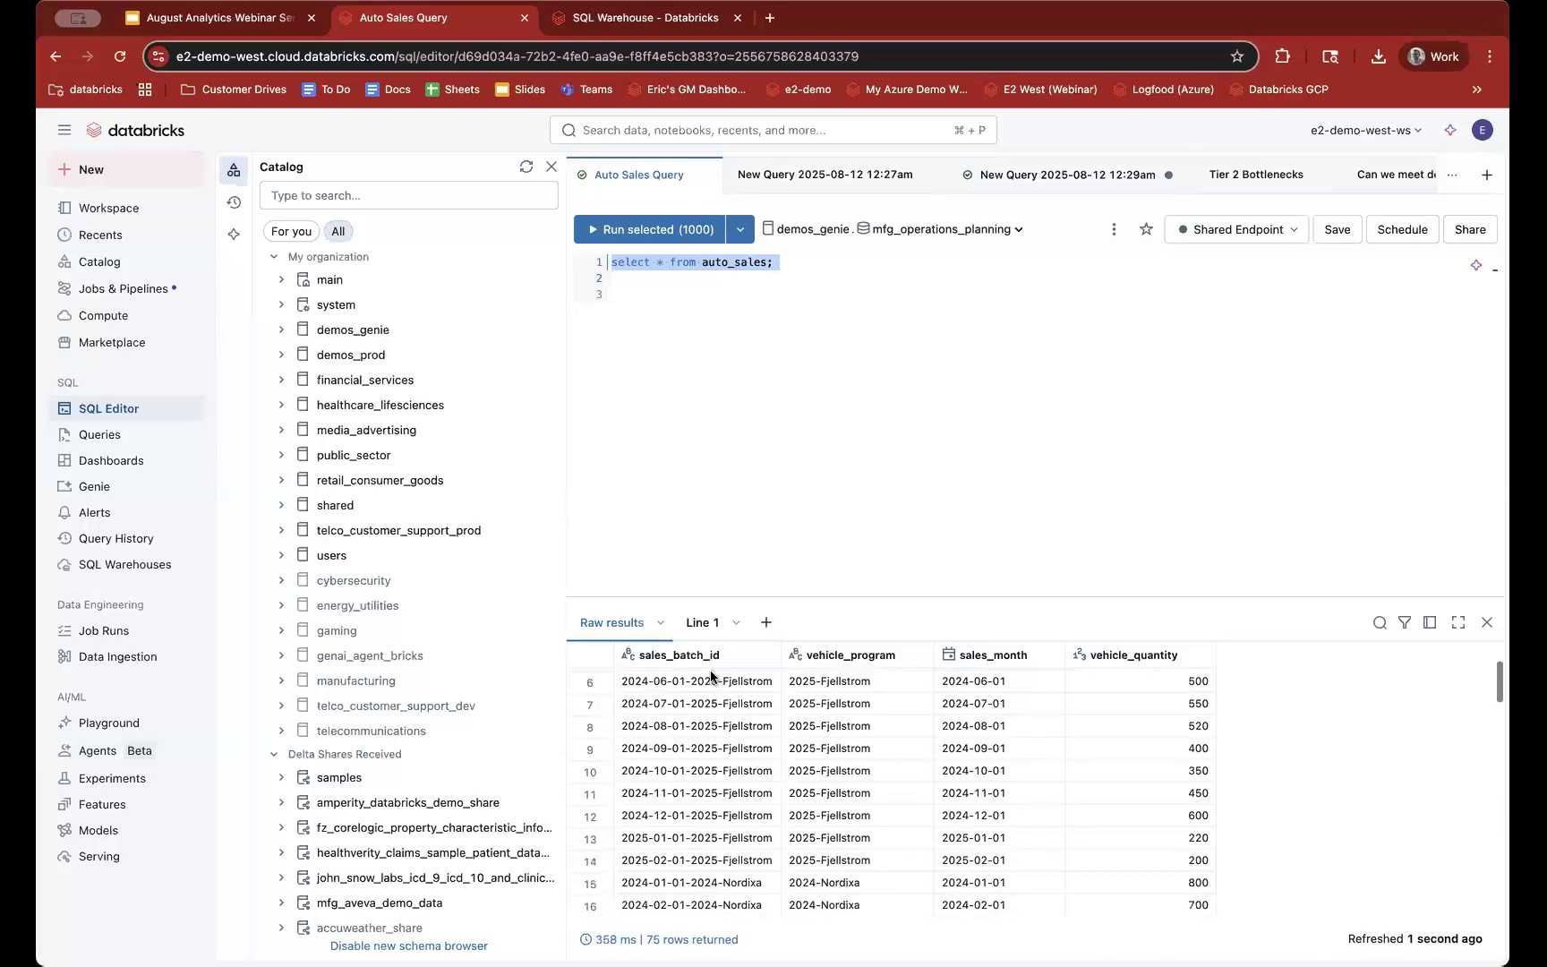
scroll(711, 677, "down", 13)
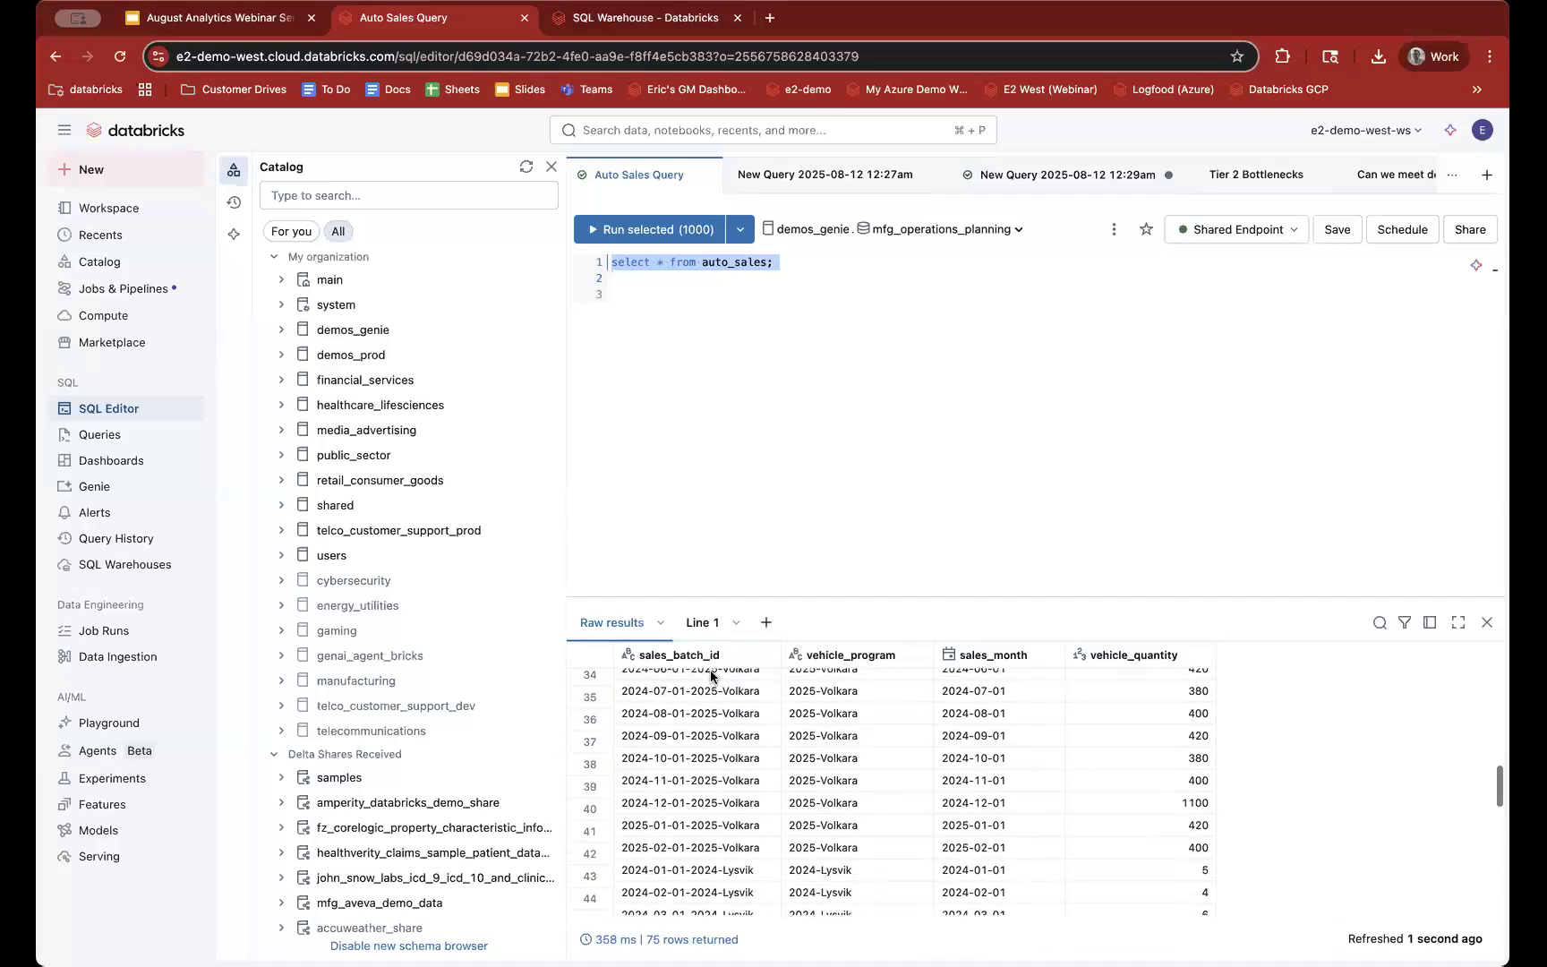
scroll(711, 676, "up", 20)
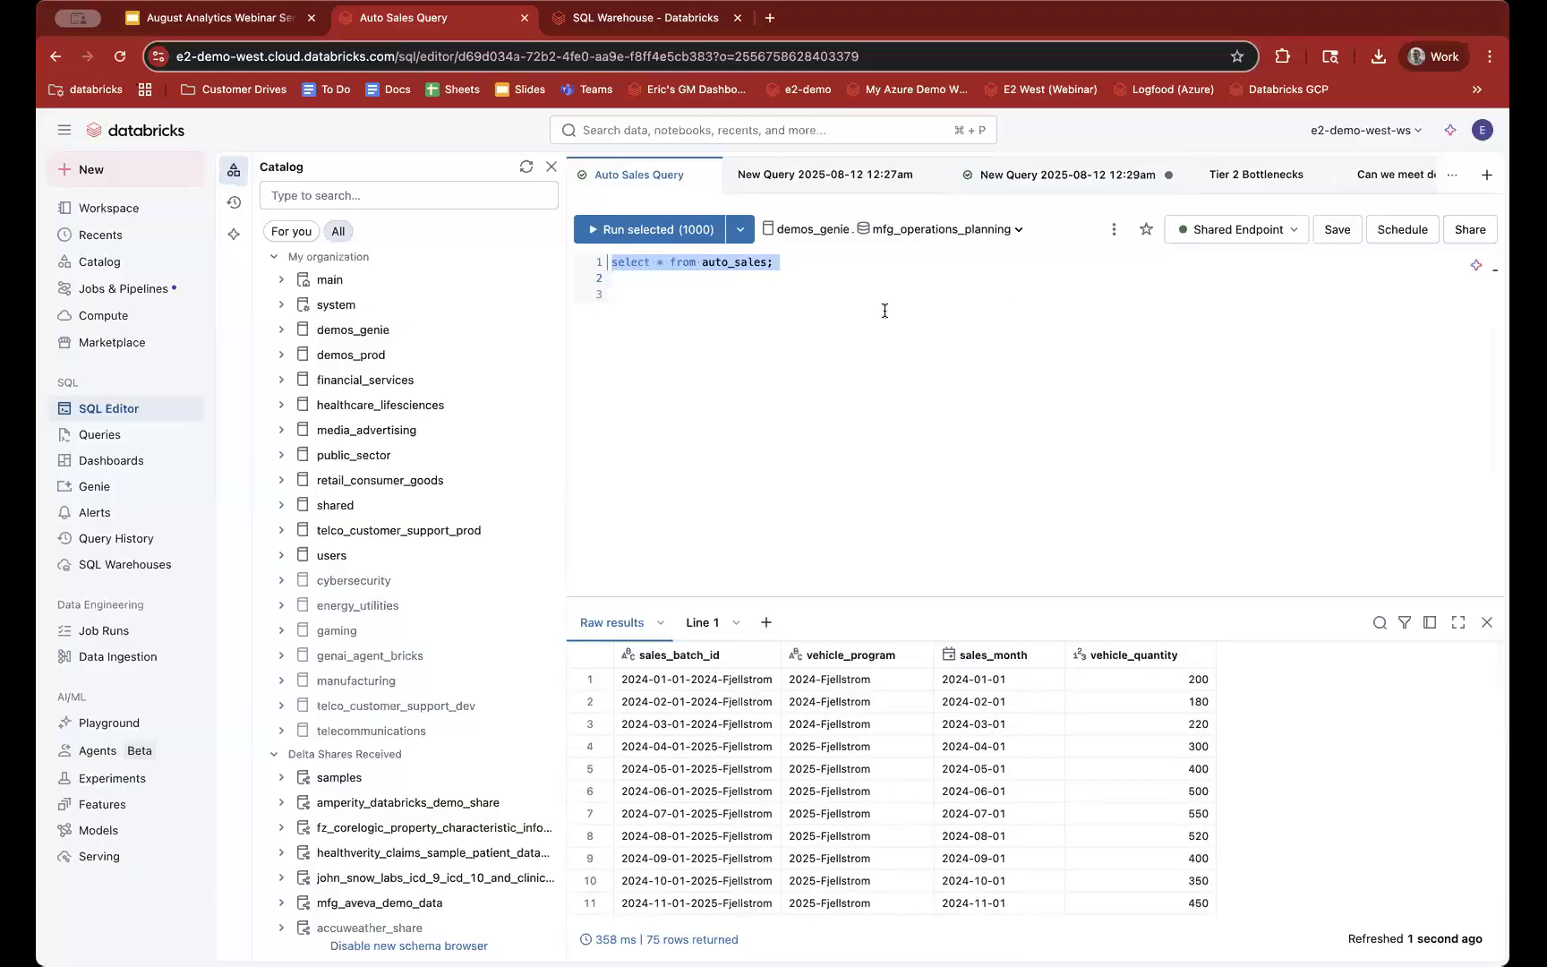
left_click(629, 292)
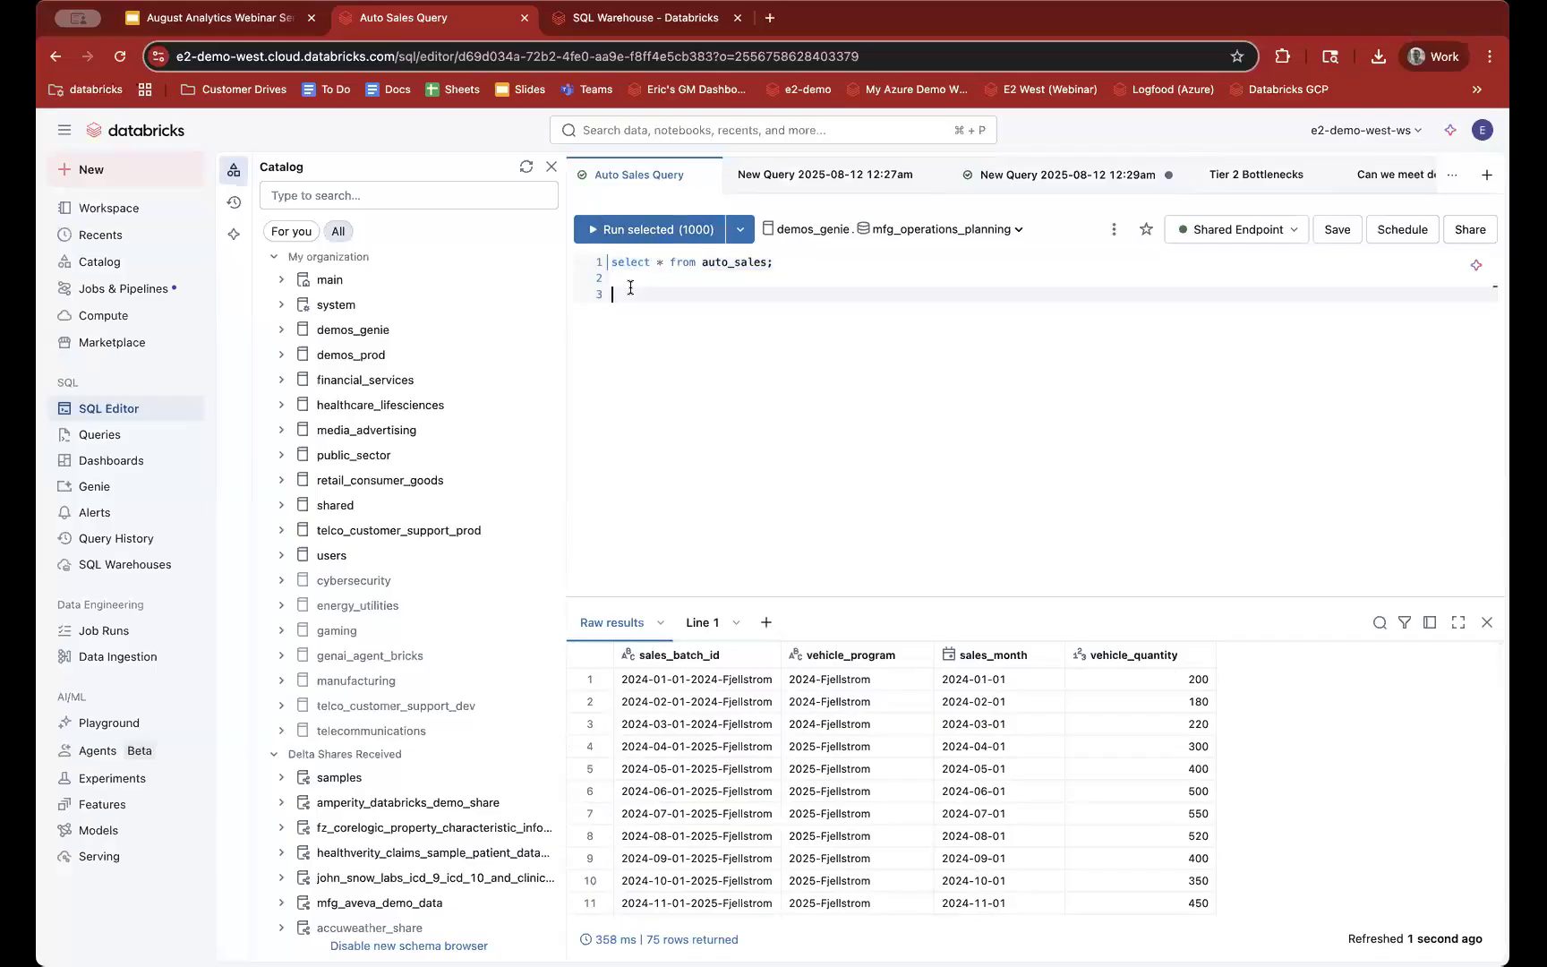
Step: Show the Visualization, Filter and Parameter options from the + beside the Line 1 tab
left_click(661, 625)
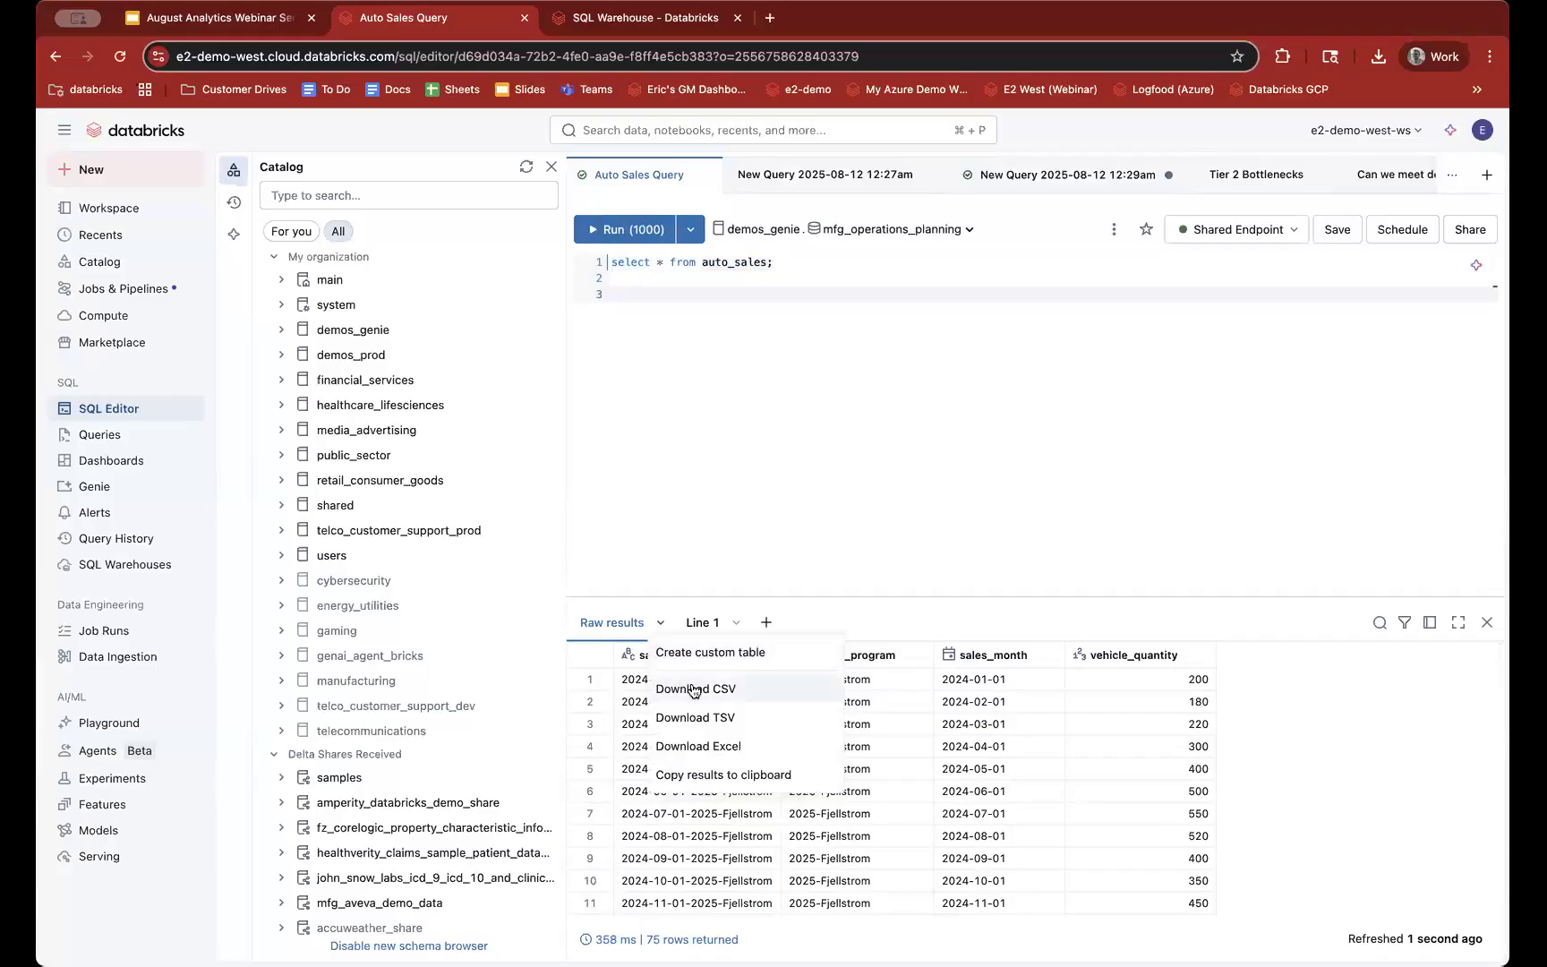
left_click(670, 412)
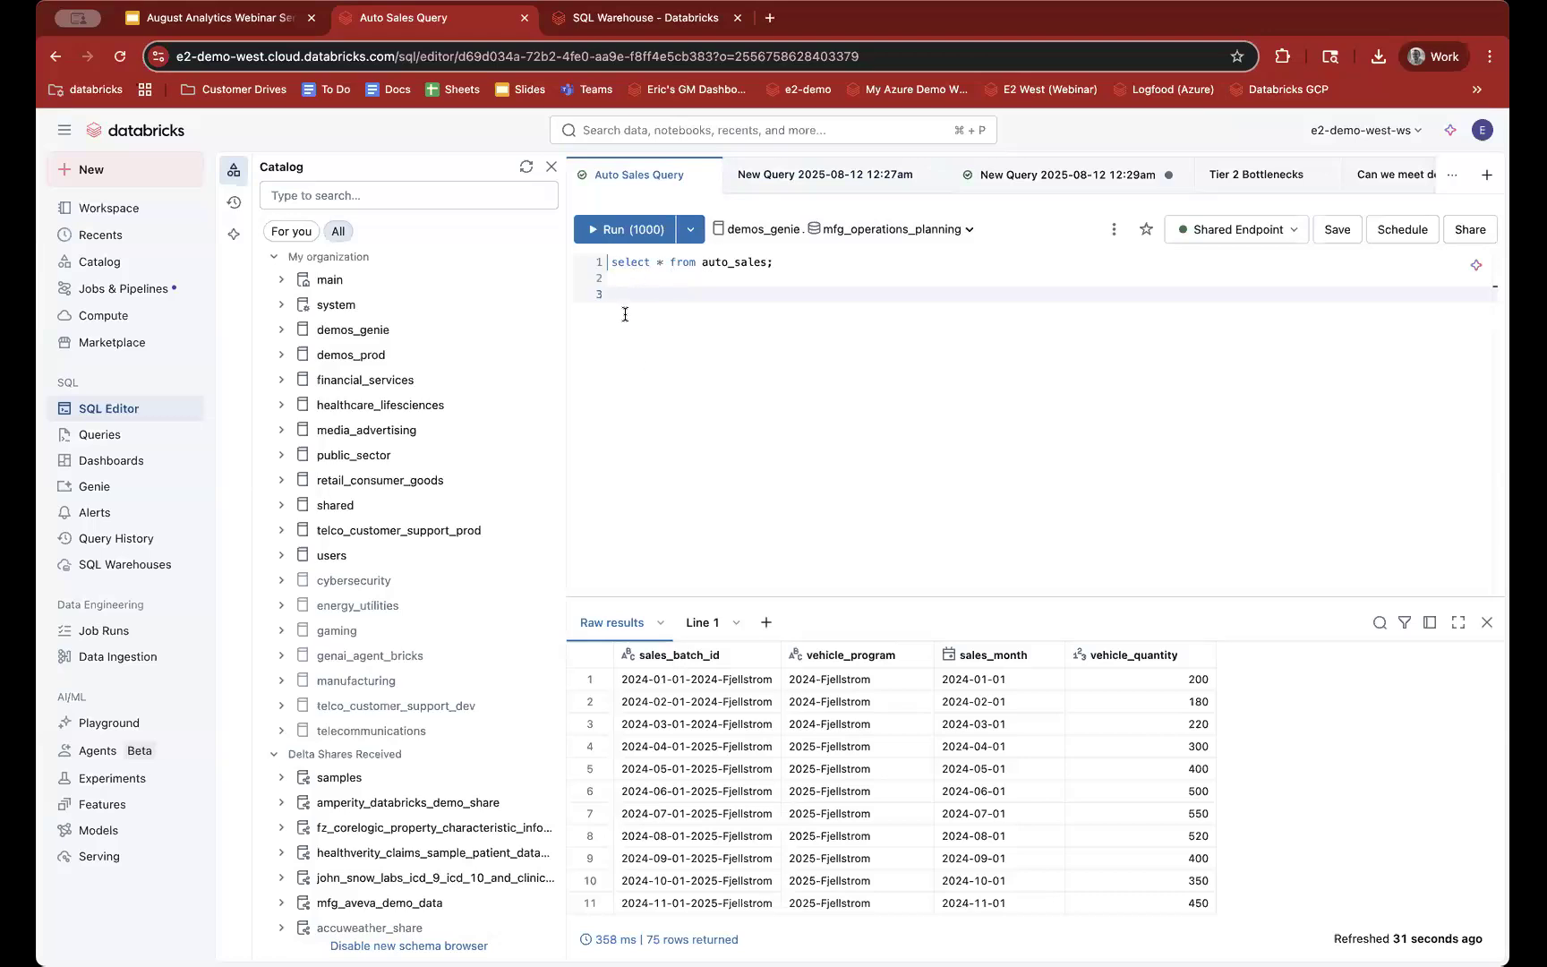
left_click(766, 622)
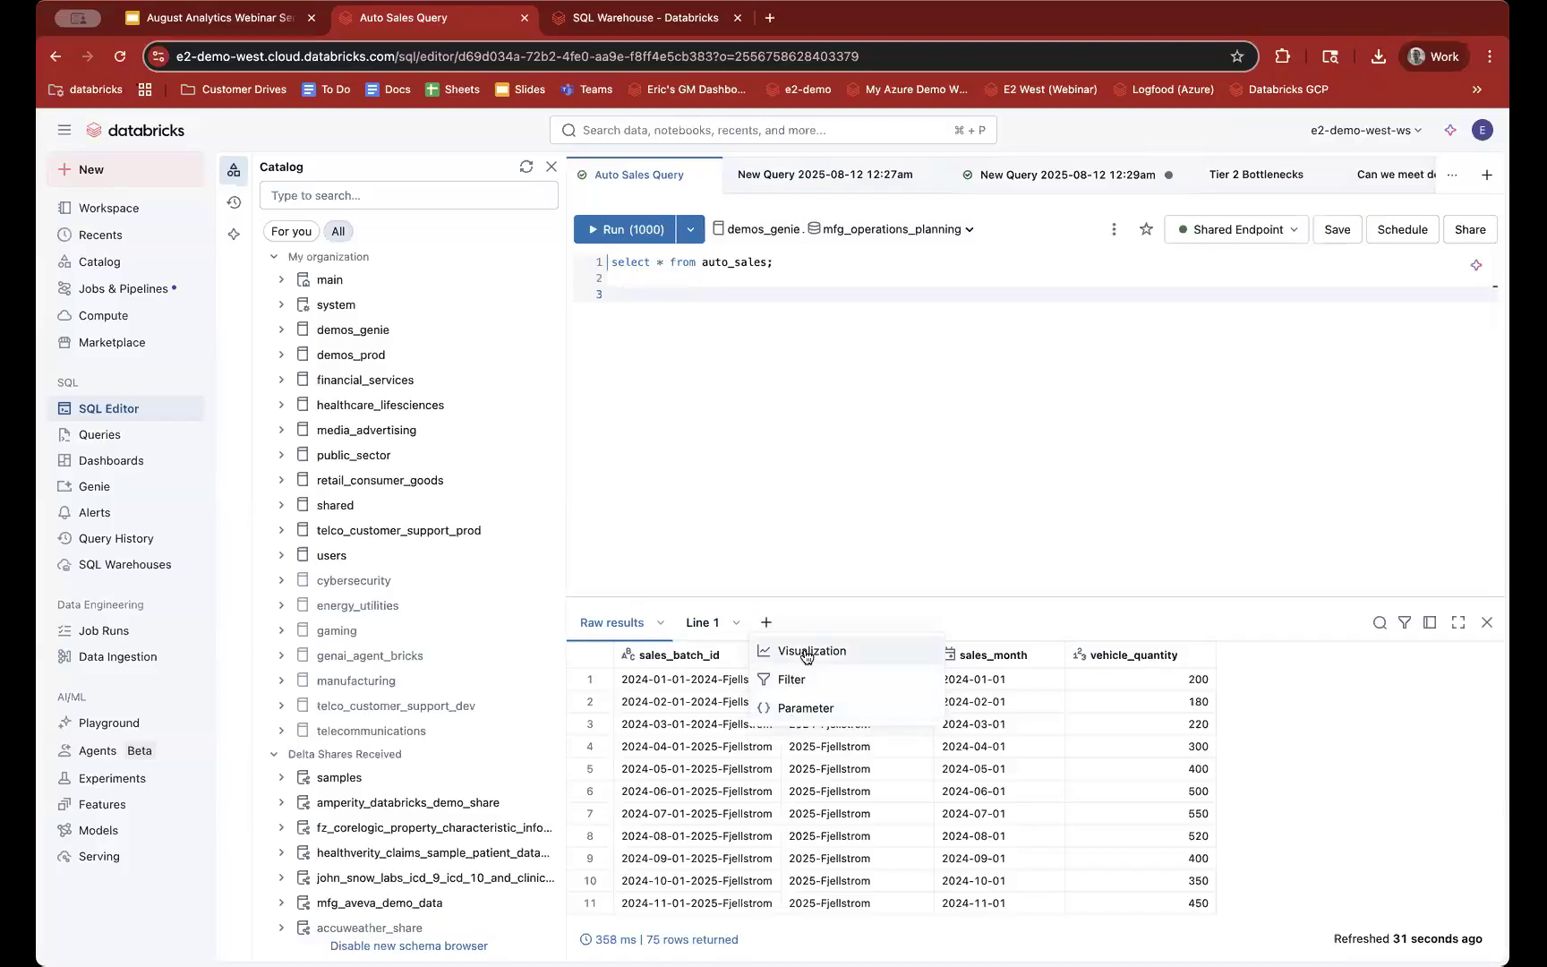
key("Escape")
scroll(703, 745, "down", 5)
scroll(703, 748, "down", 12)
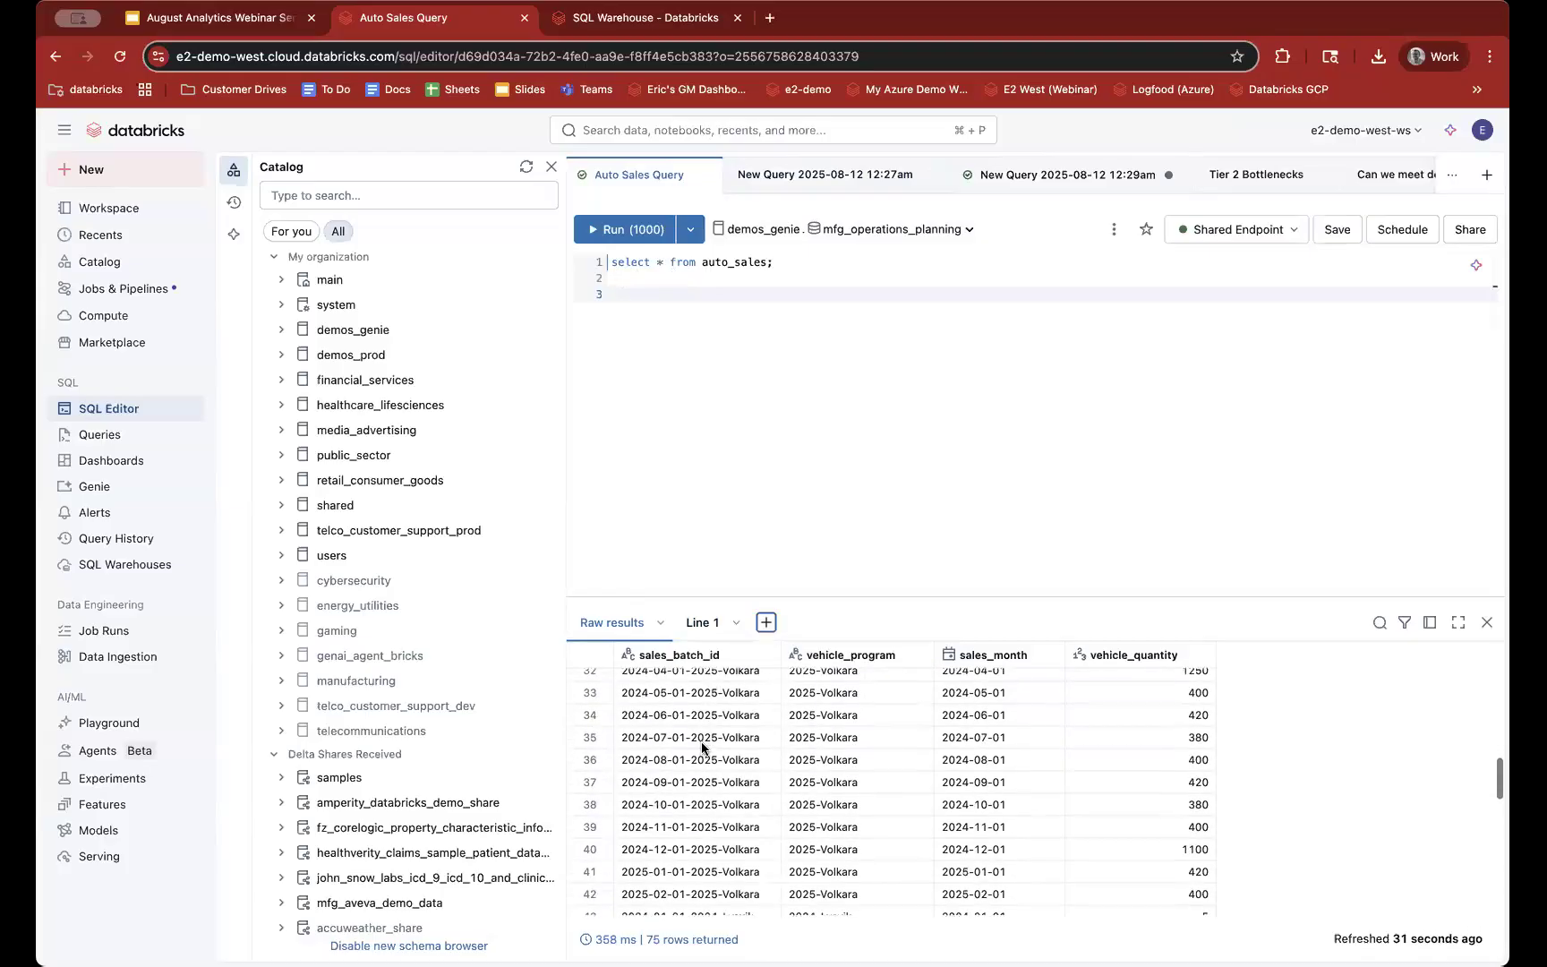
scroll(703, 749, "up", 15)
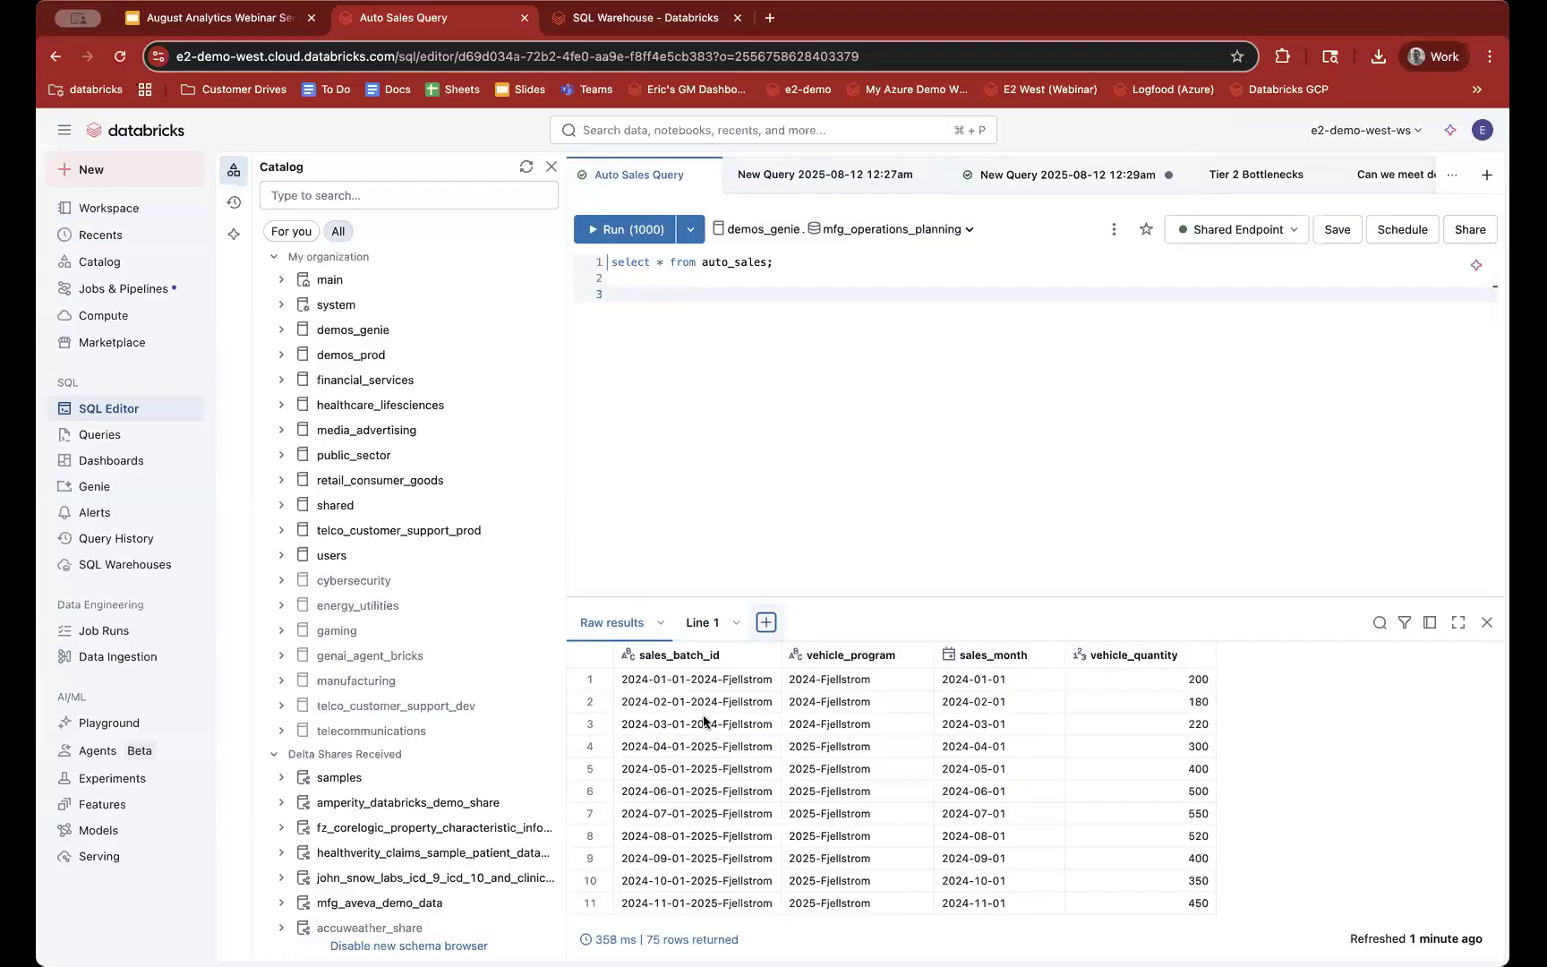
left_click(767, 623)
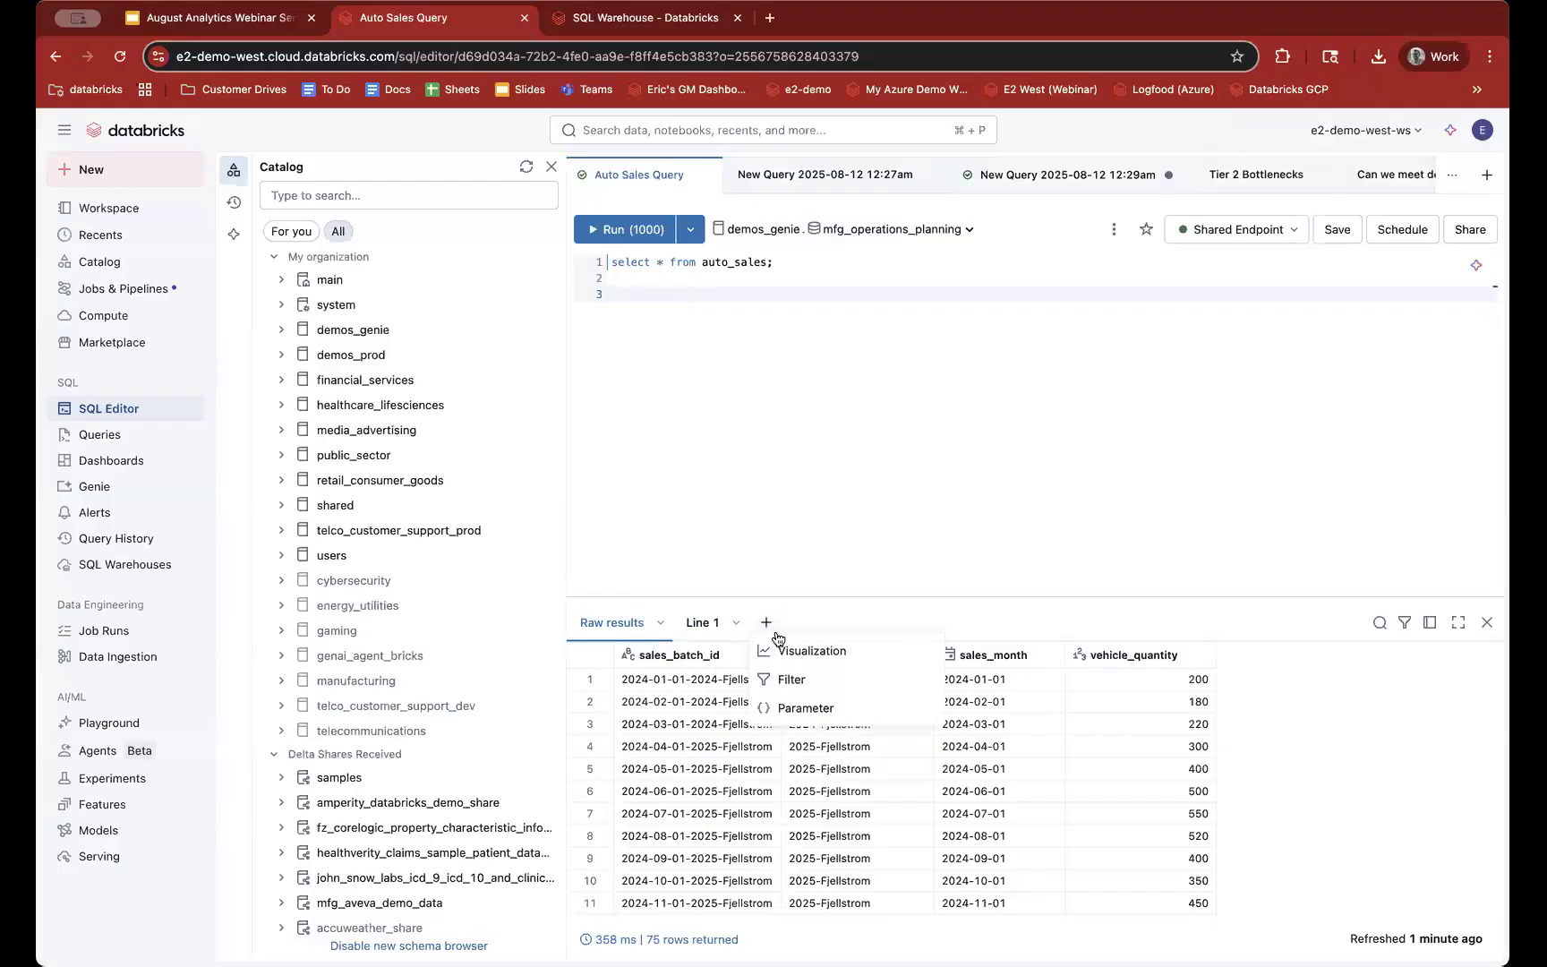
Step: Build a line chart: sales_month on X, summed vehicle_quantity on Y, grouped by vehicle_program
left_click(805, 651)
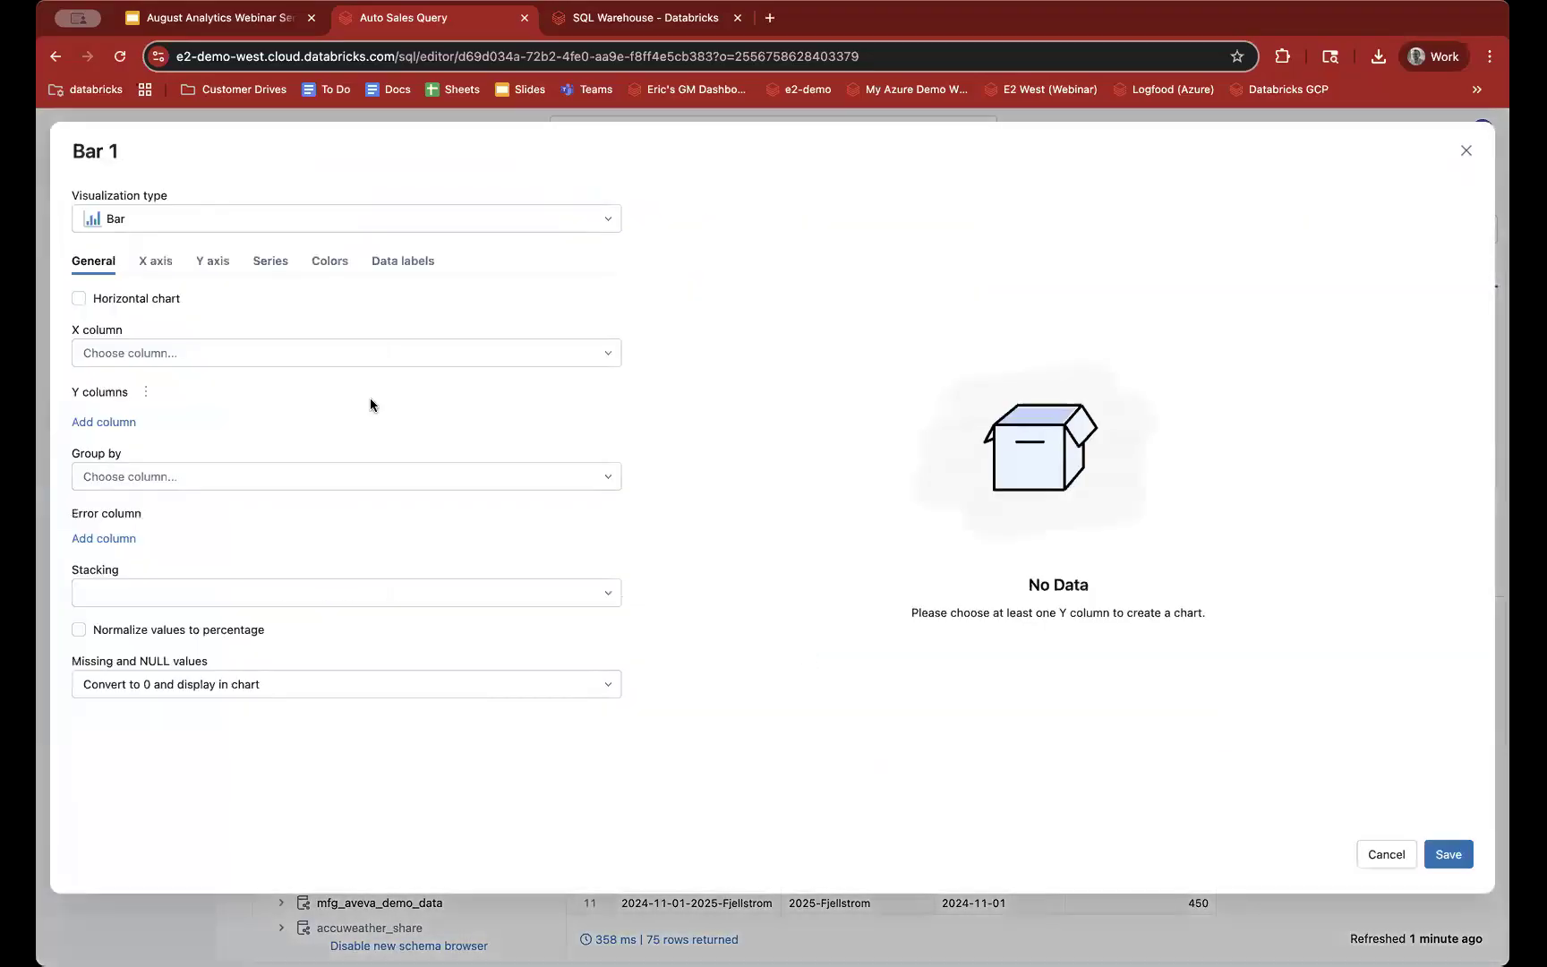
left_click(170, 219)
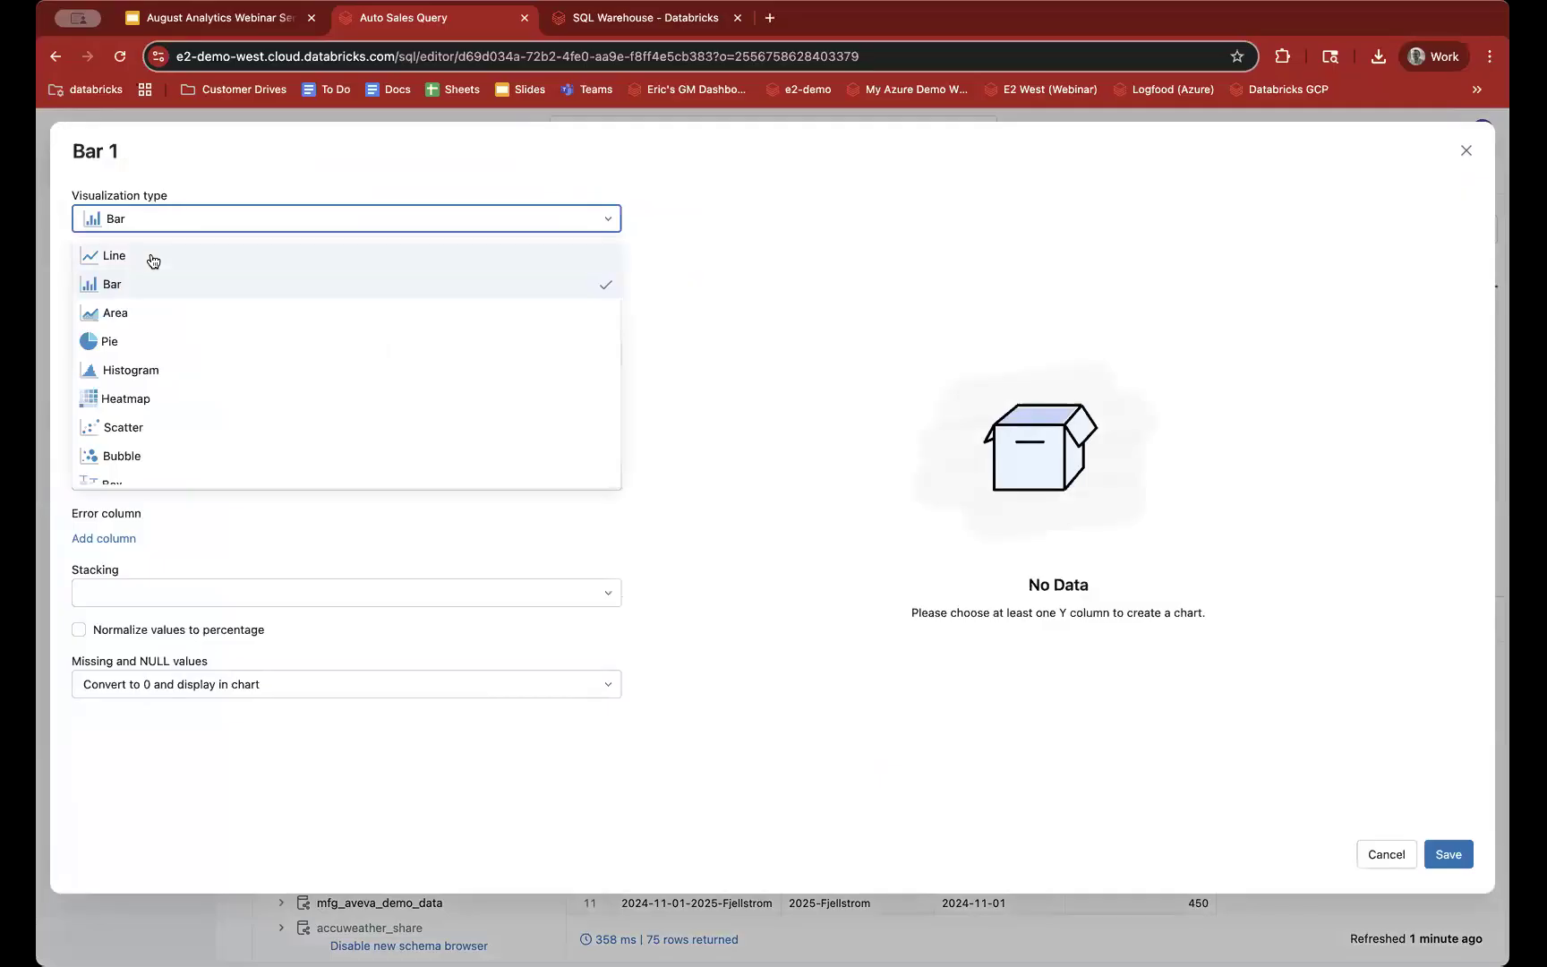
left_click(153, 261)
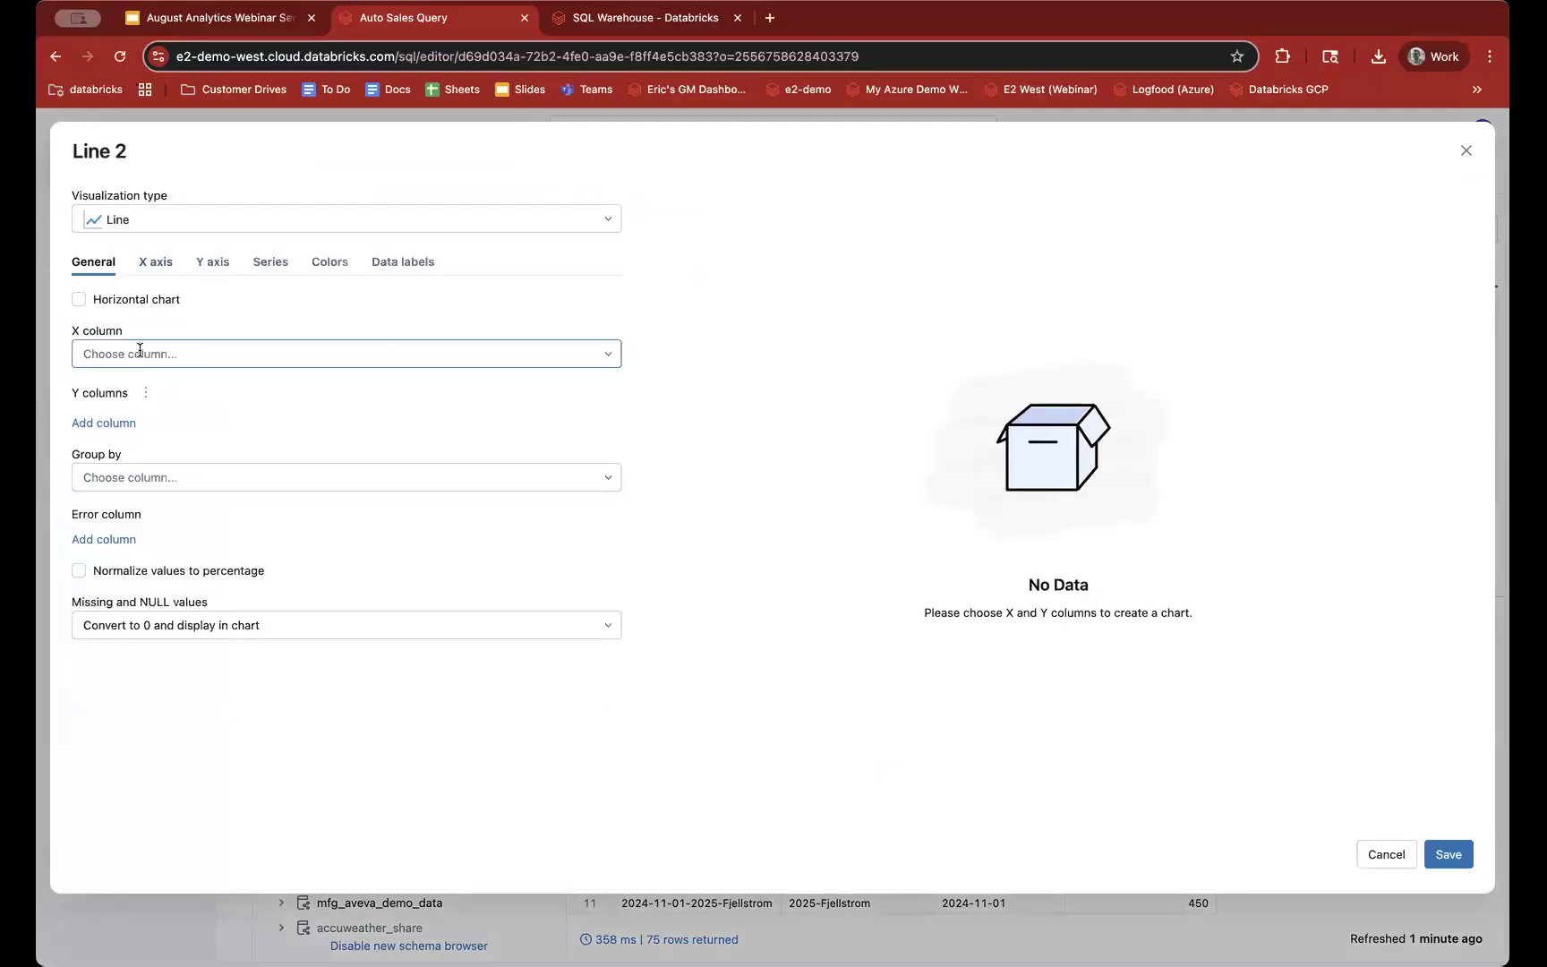
left_click(139, 352)
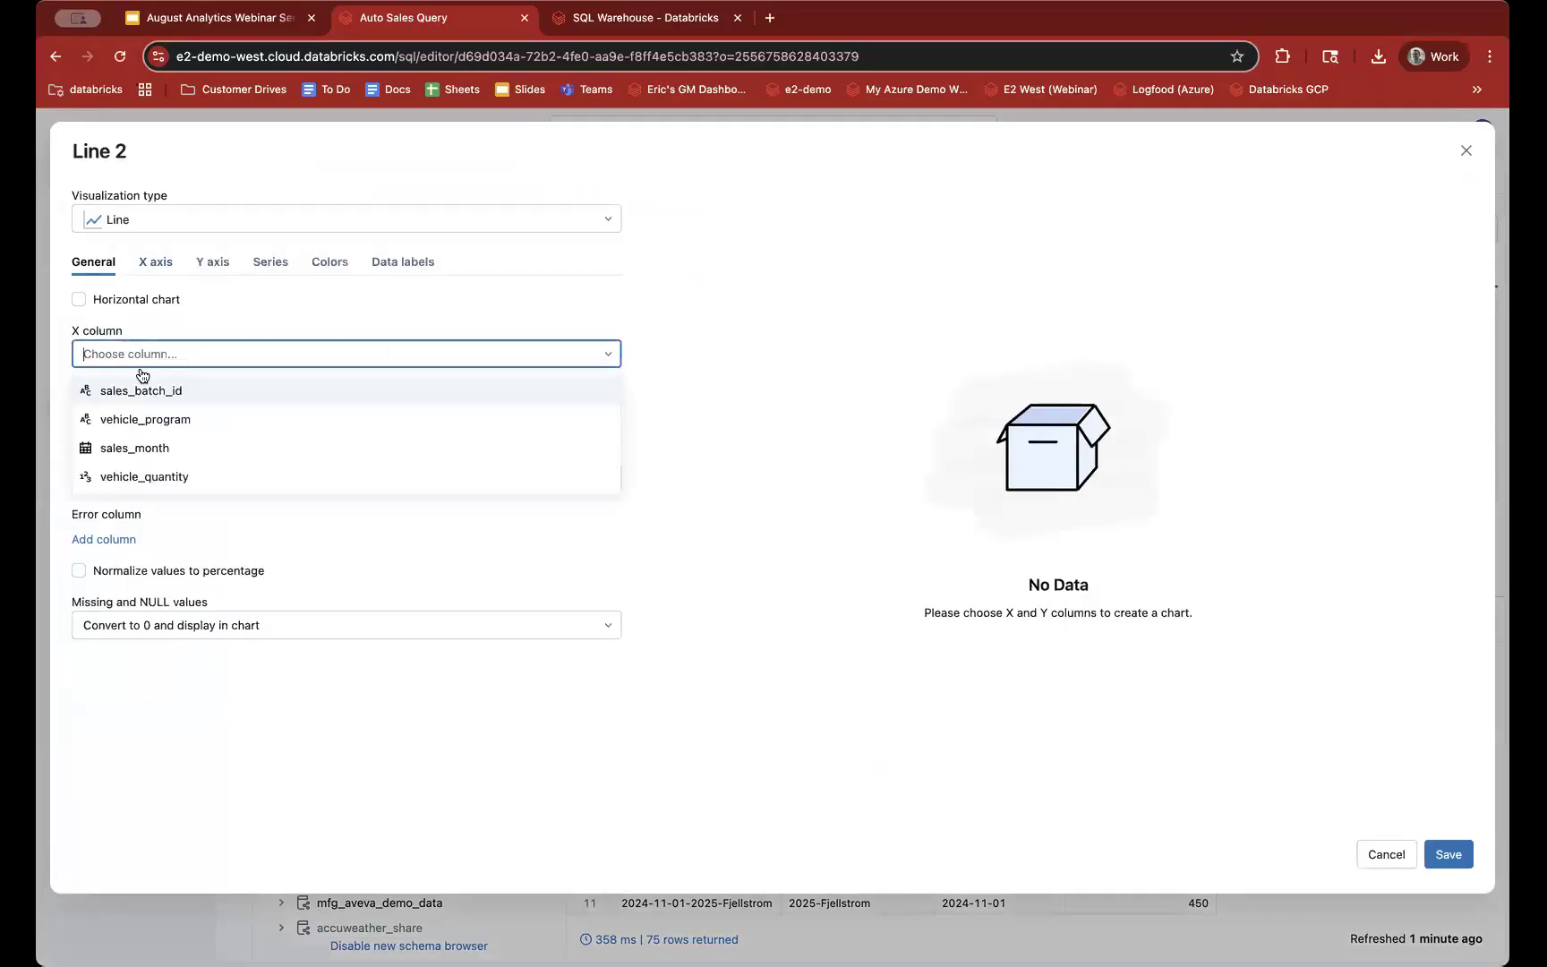
left_click(139, 449)
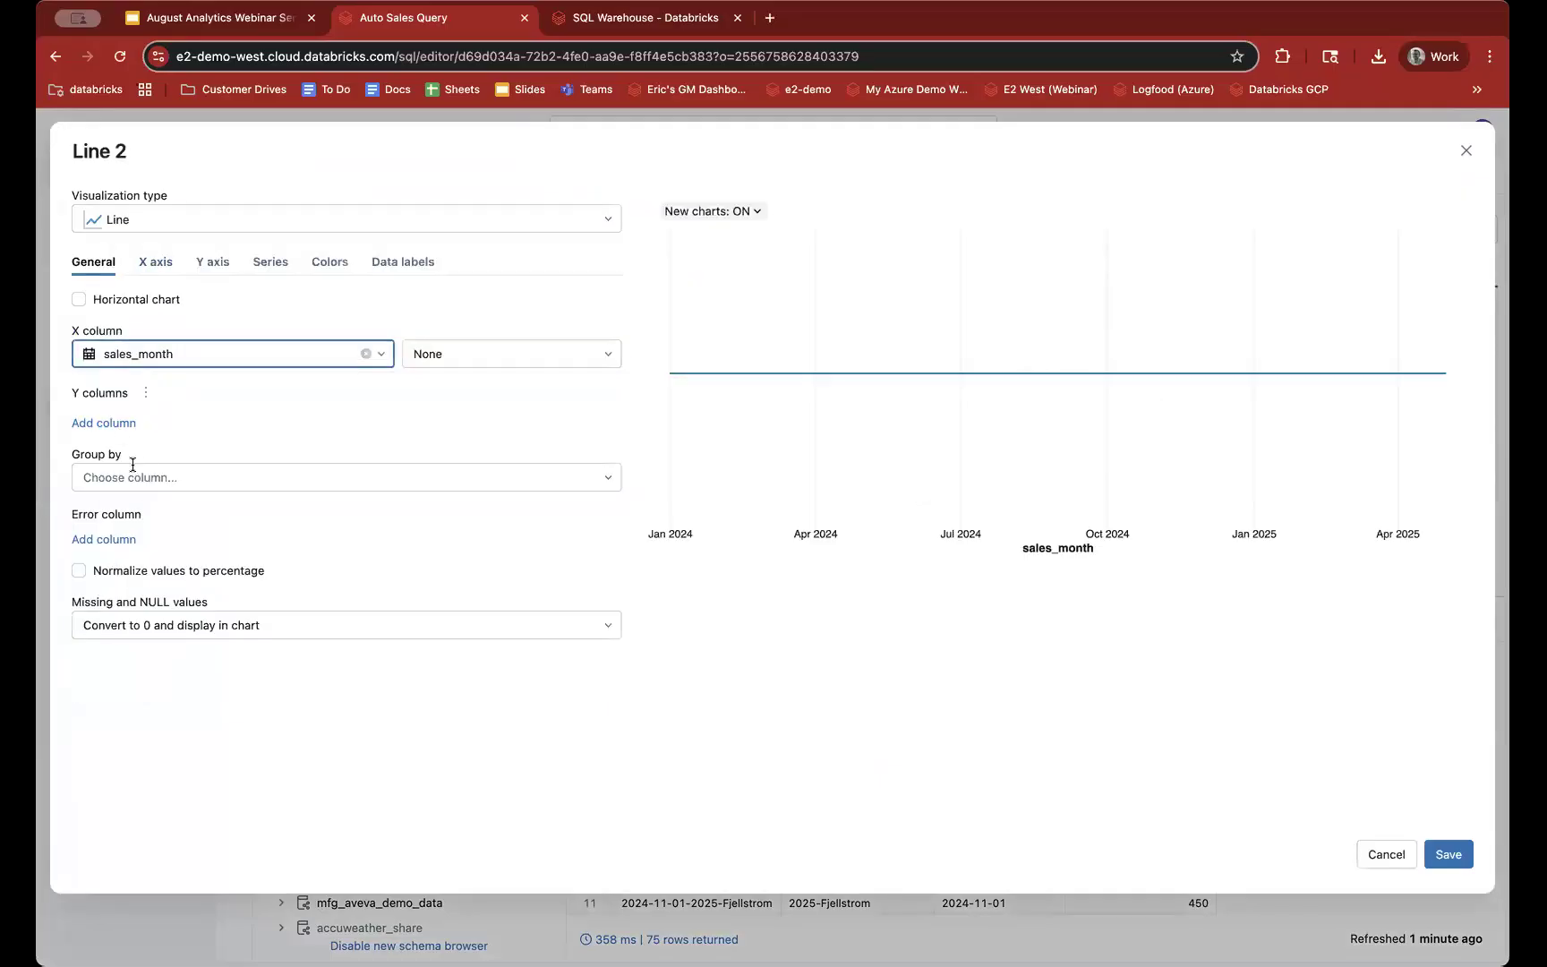
left_click(108, 423)
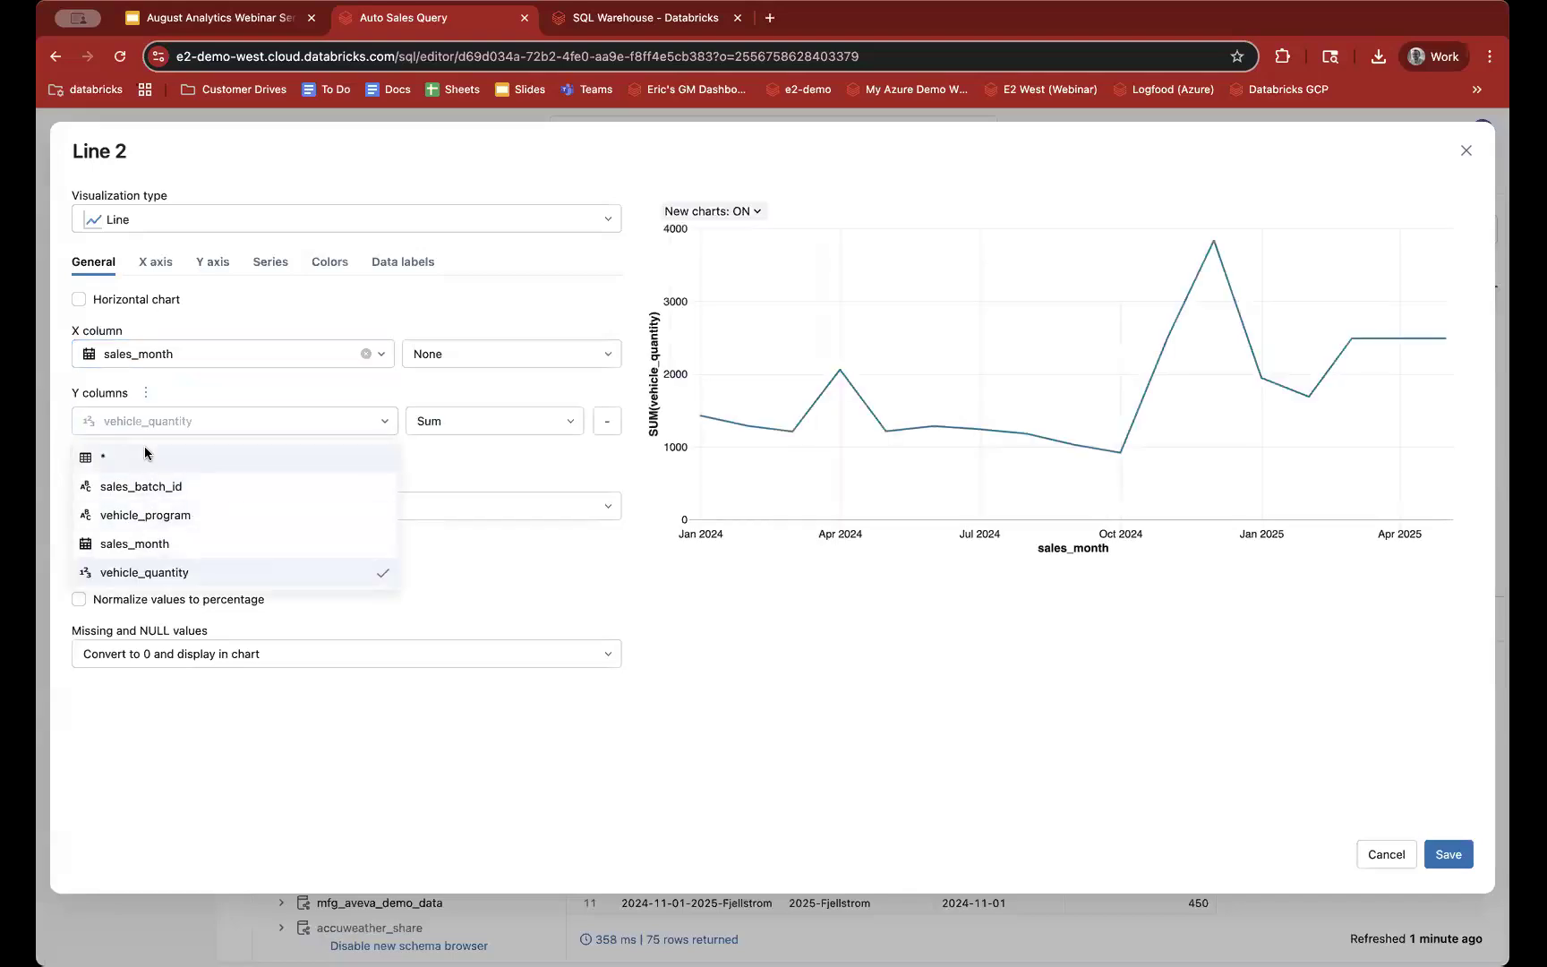
left_click(154, 574)
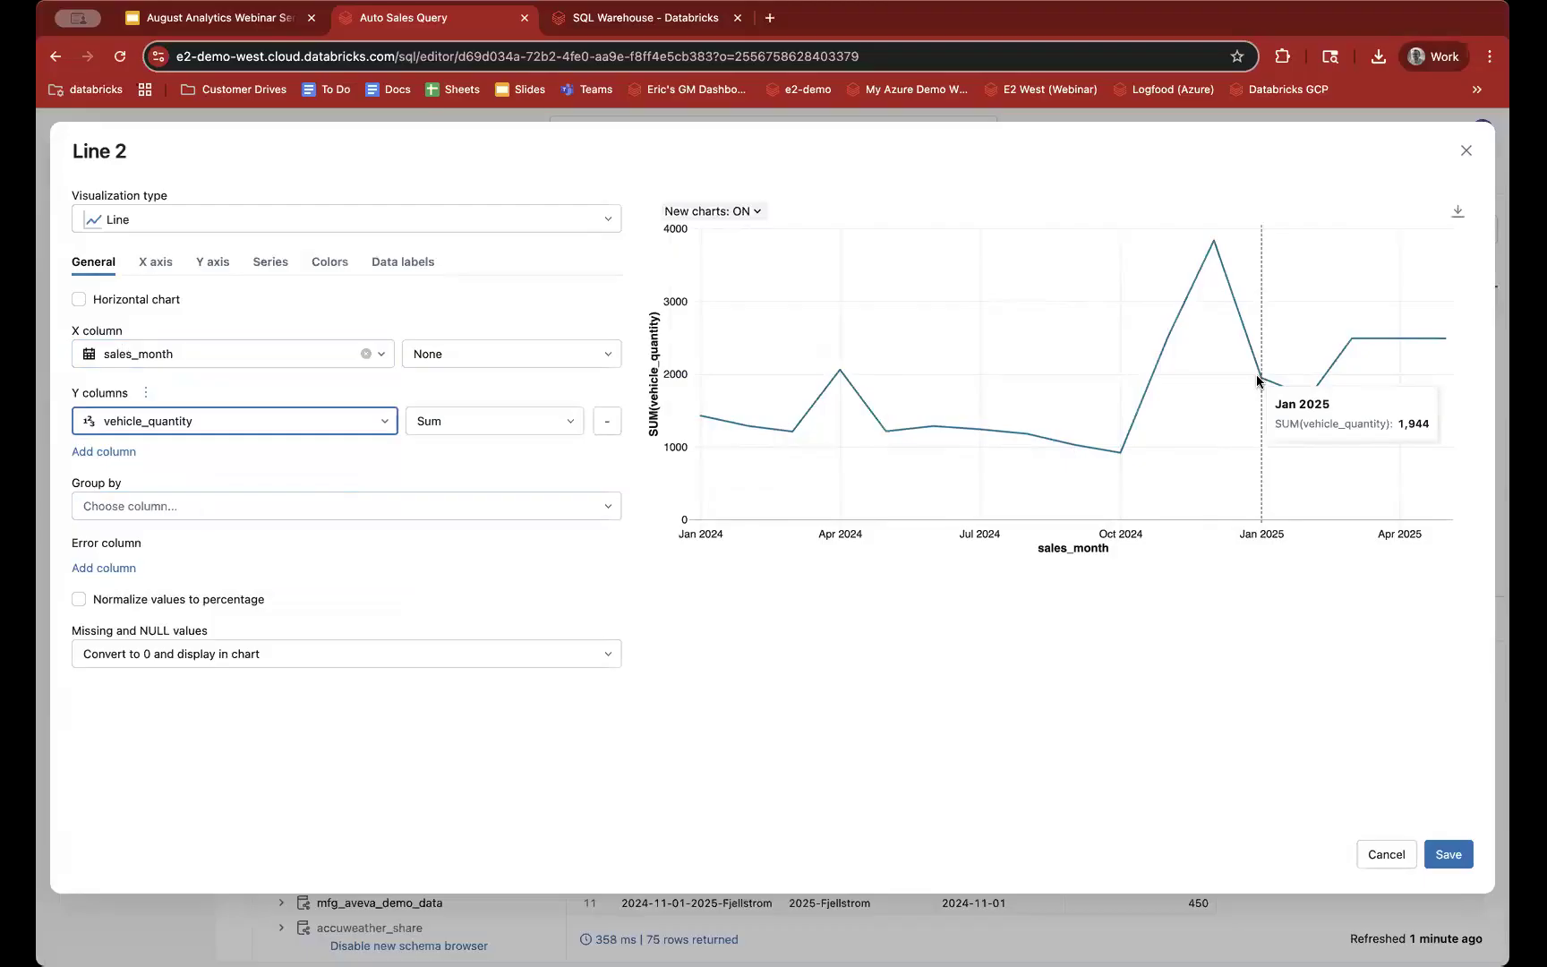
left_click(132, 512)
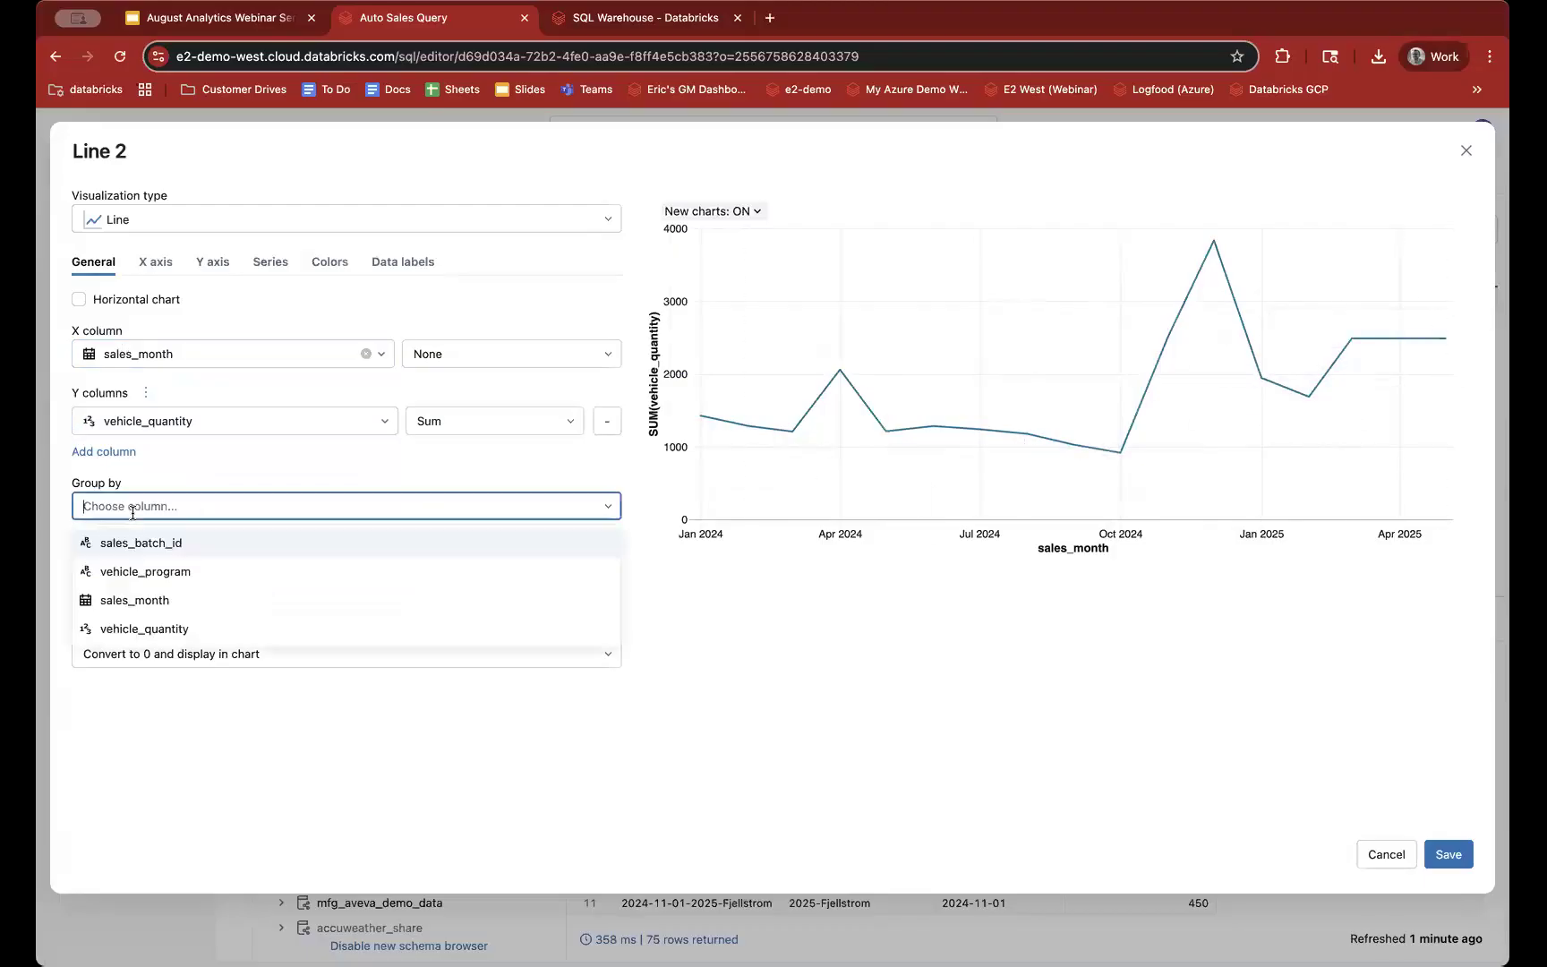
left_click(162, 579)
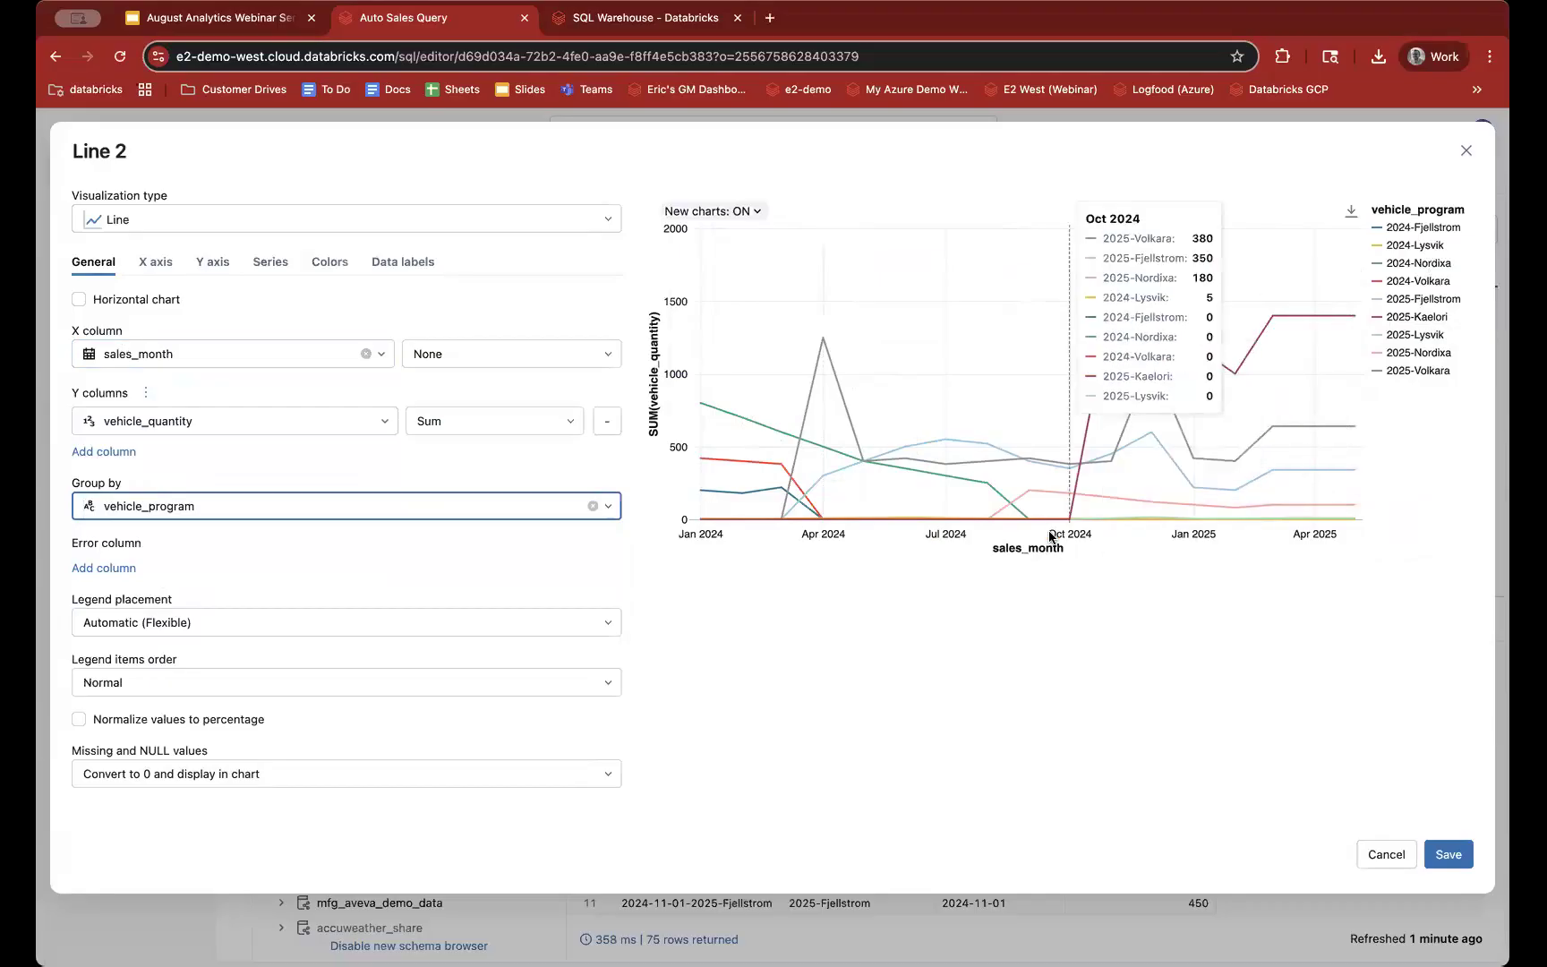
left_click(1442, 856)
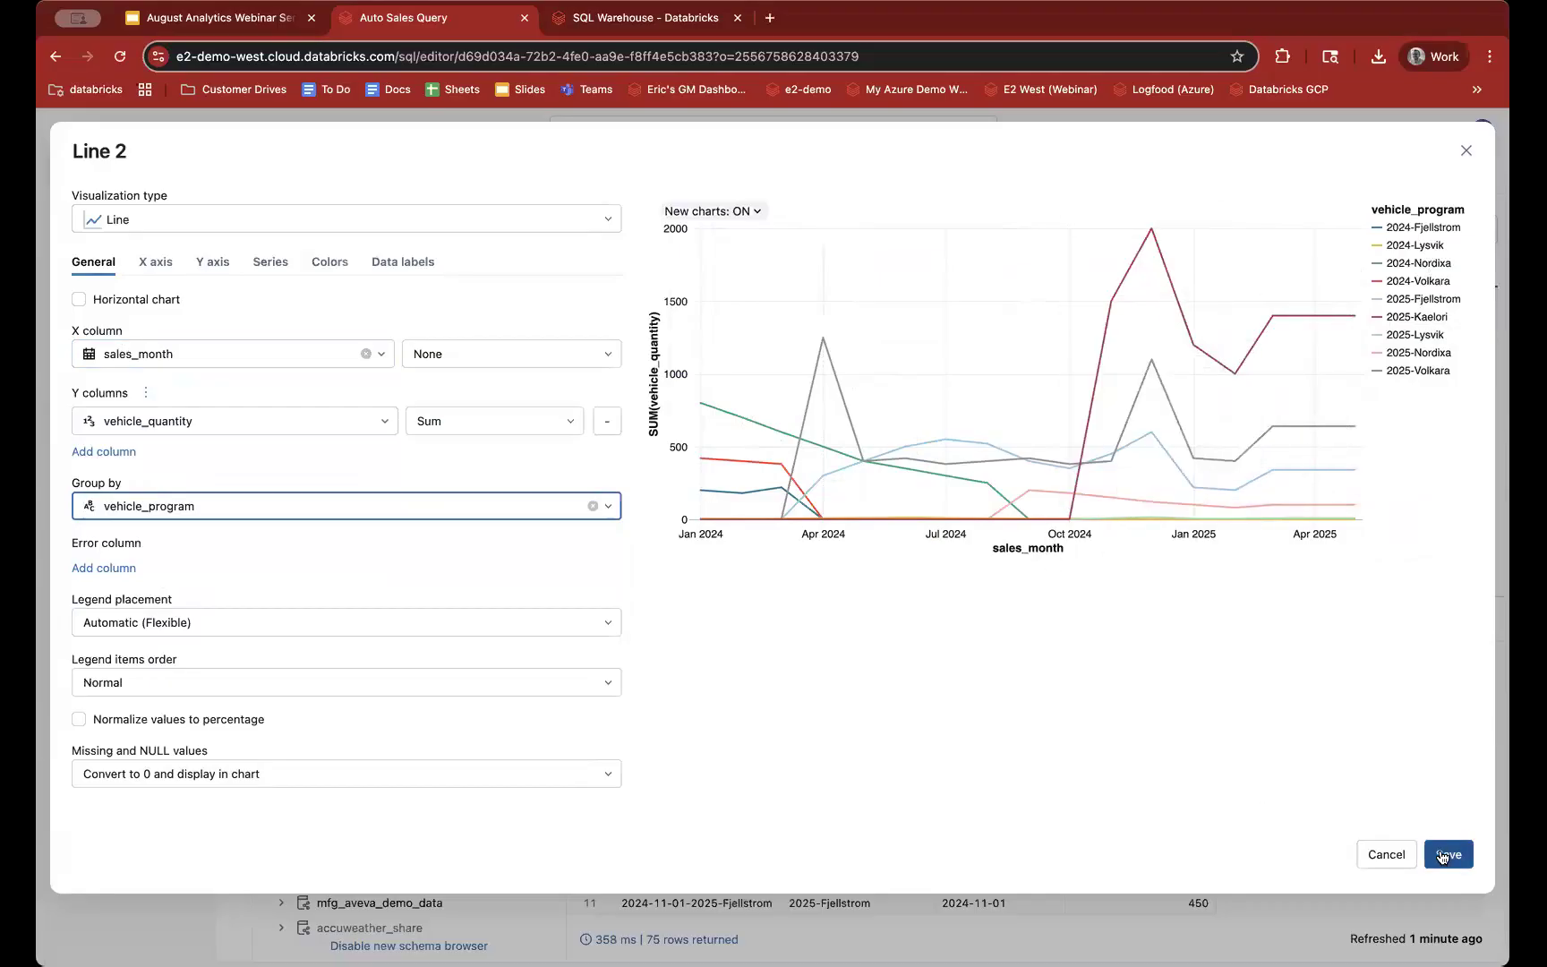
Step: Save the Line 2 chart and compare it with the Raw results table
left_click(1445, 855)
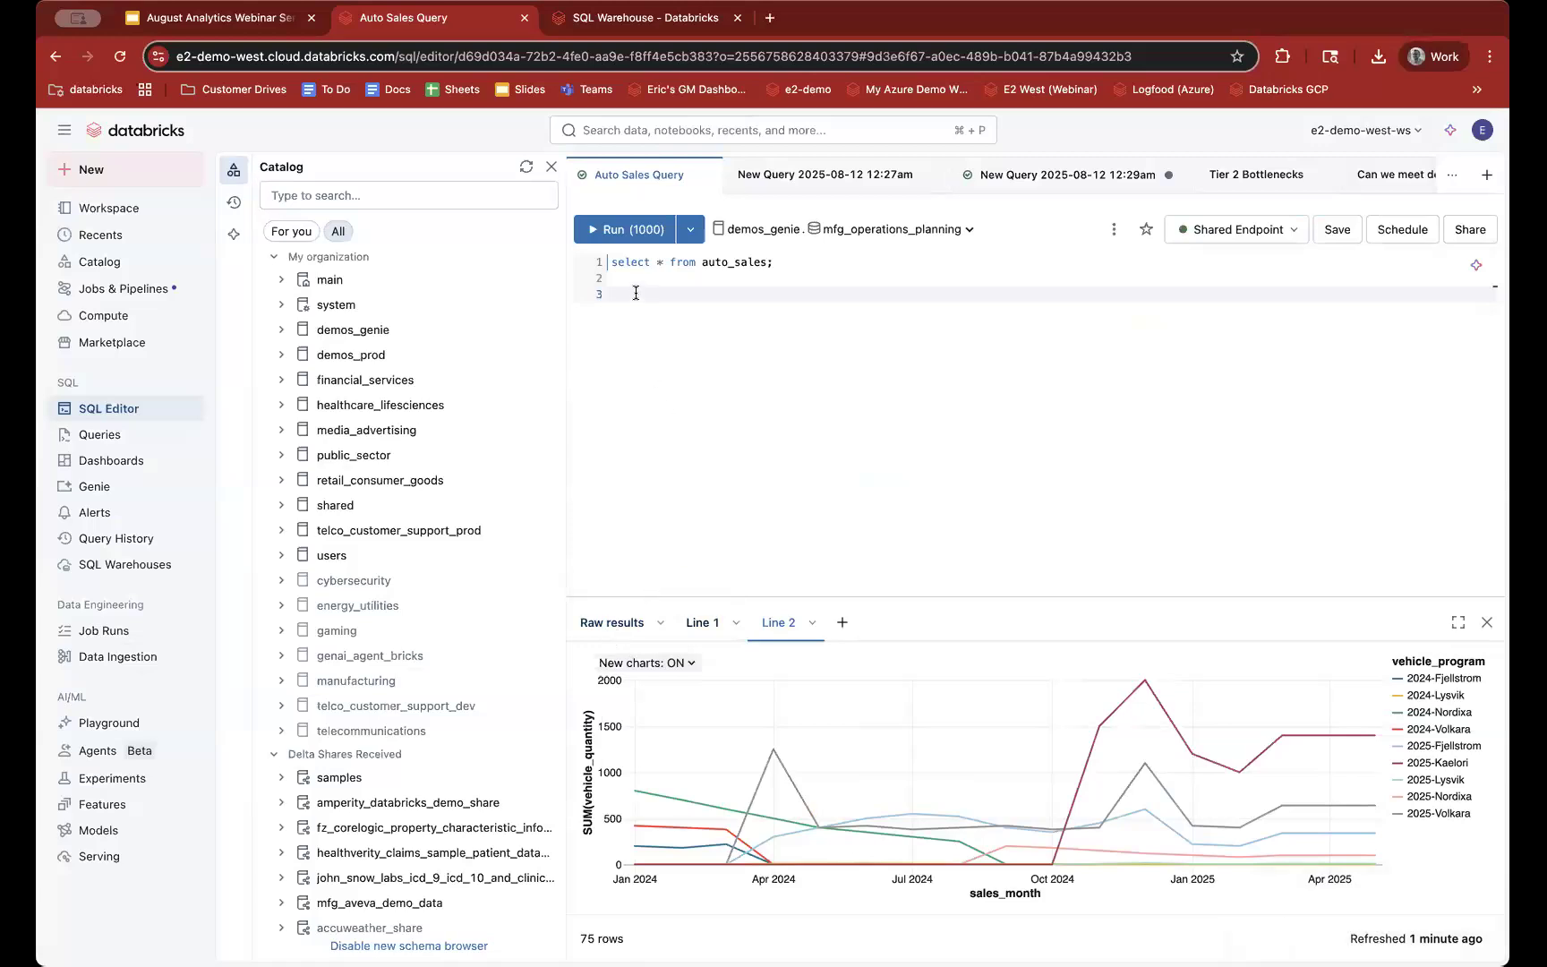
left_click_drag(613, 261, 788, 277)
left_click(788, 277)
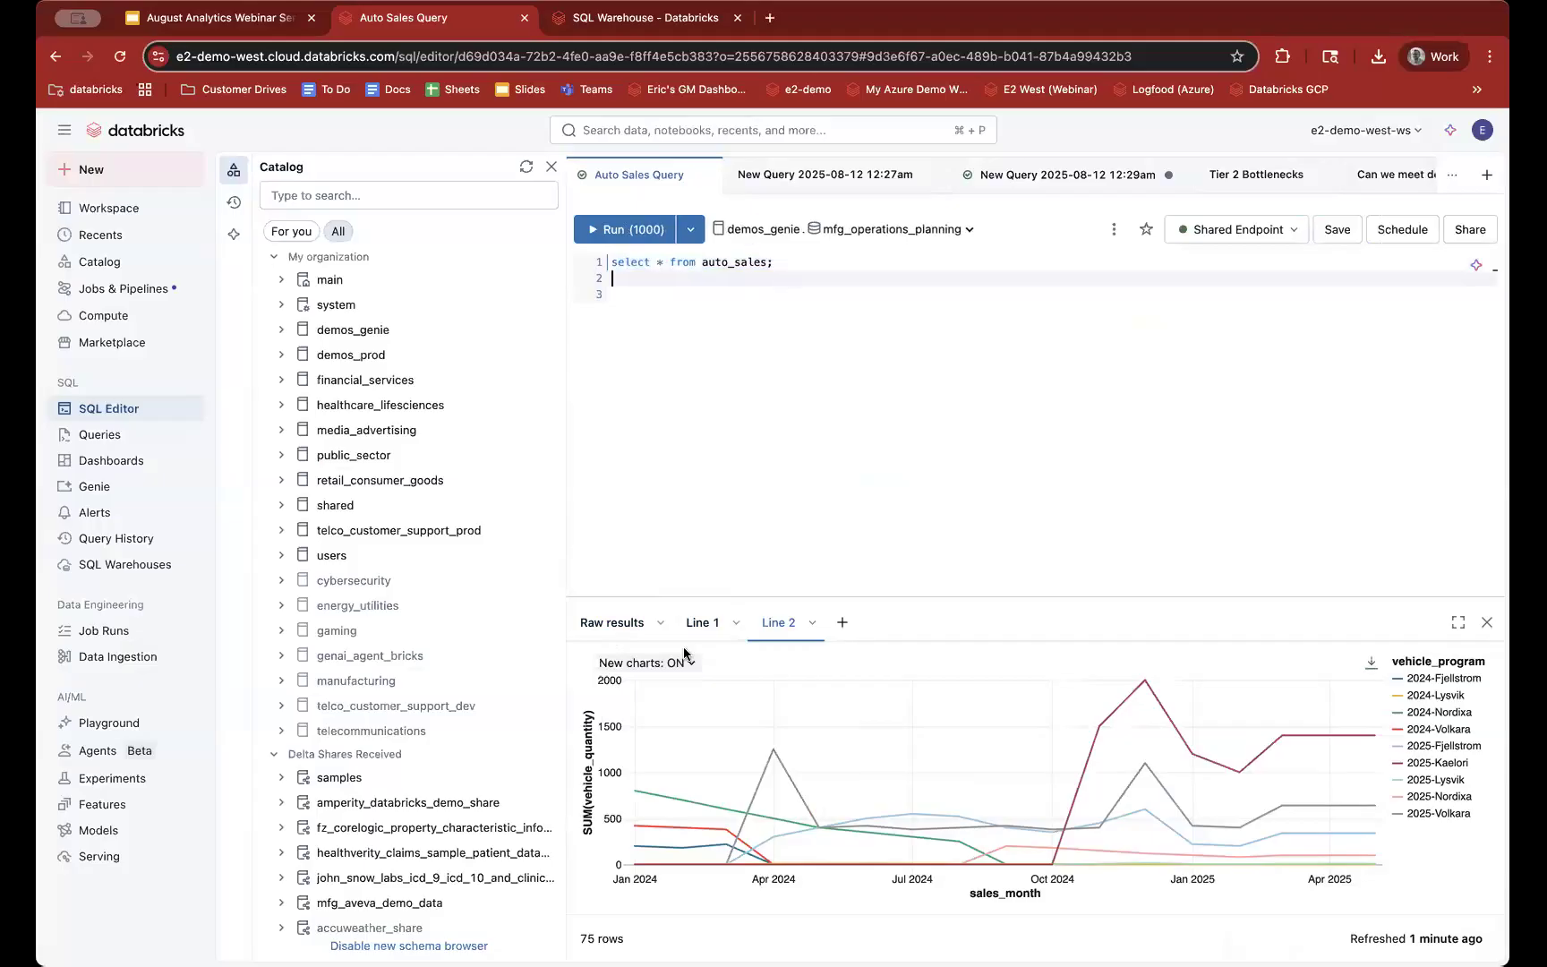
left_click(612, 622)
left_click(794, 624)
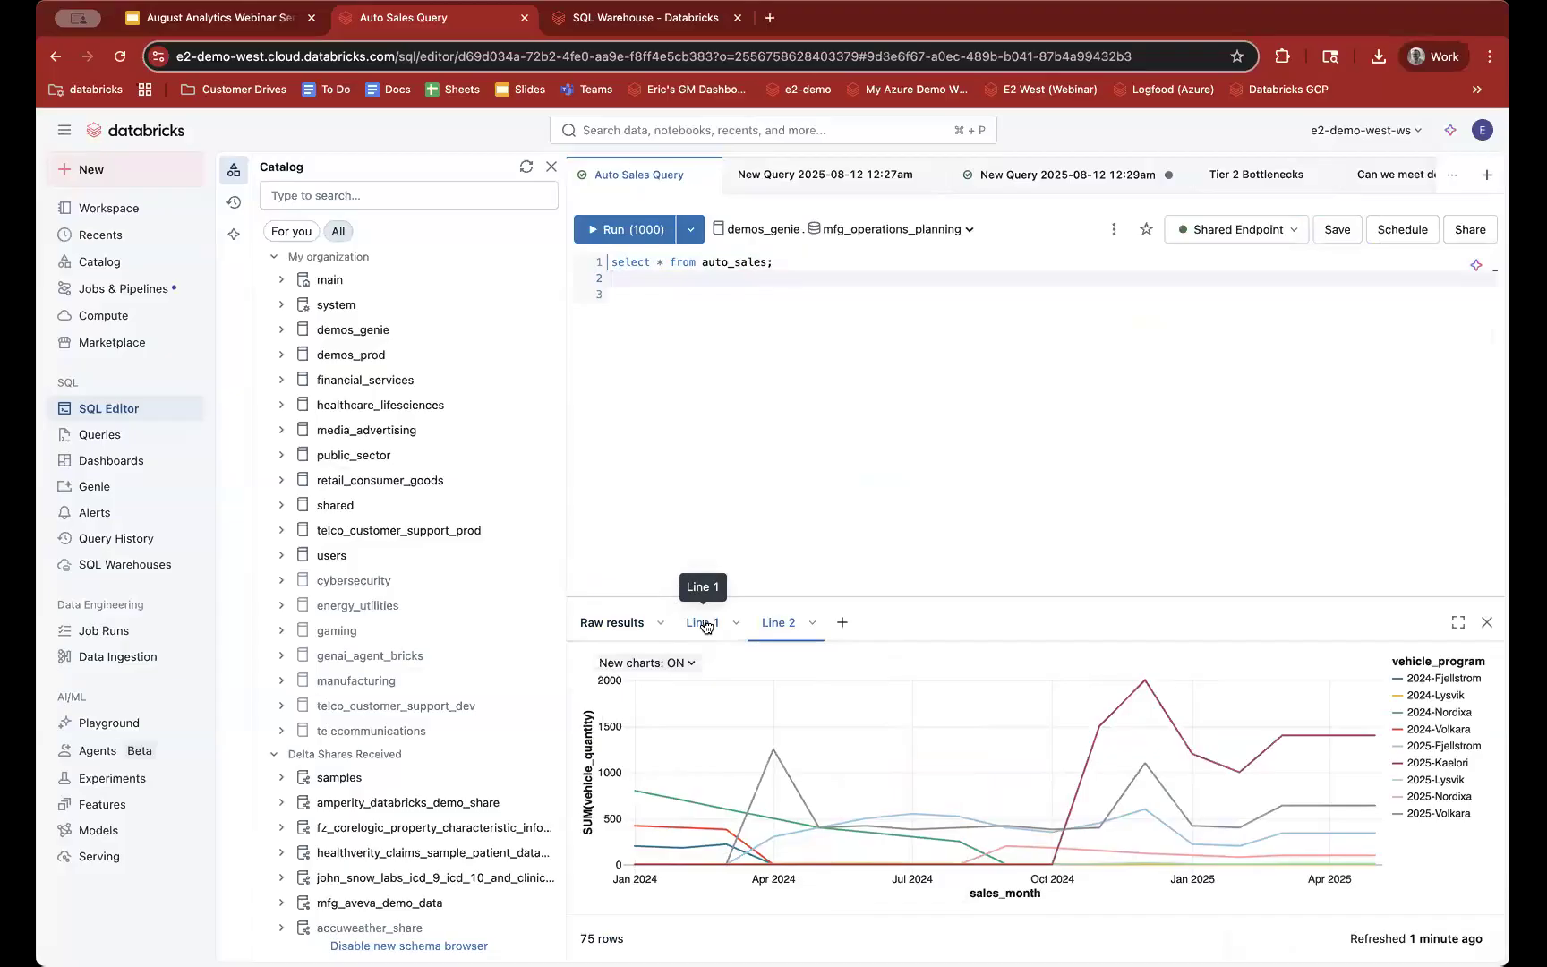
left_click(844, 623)
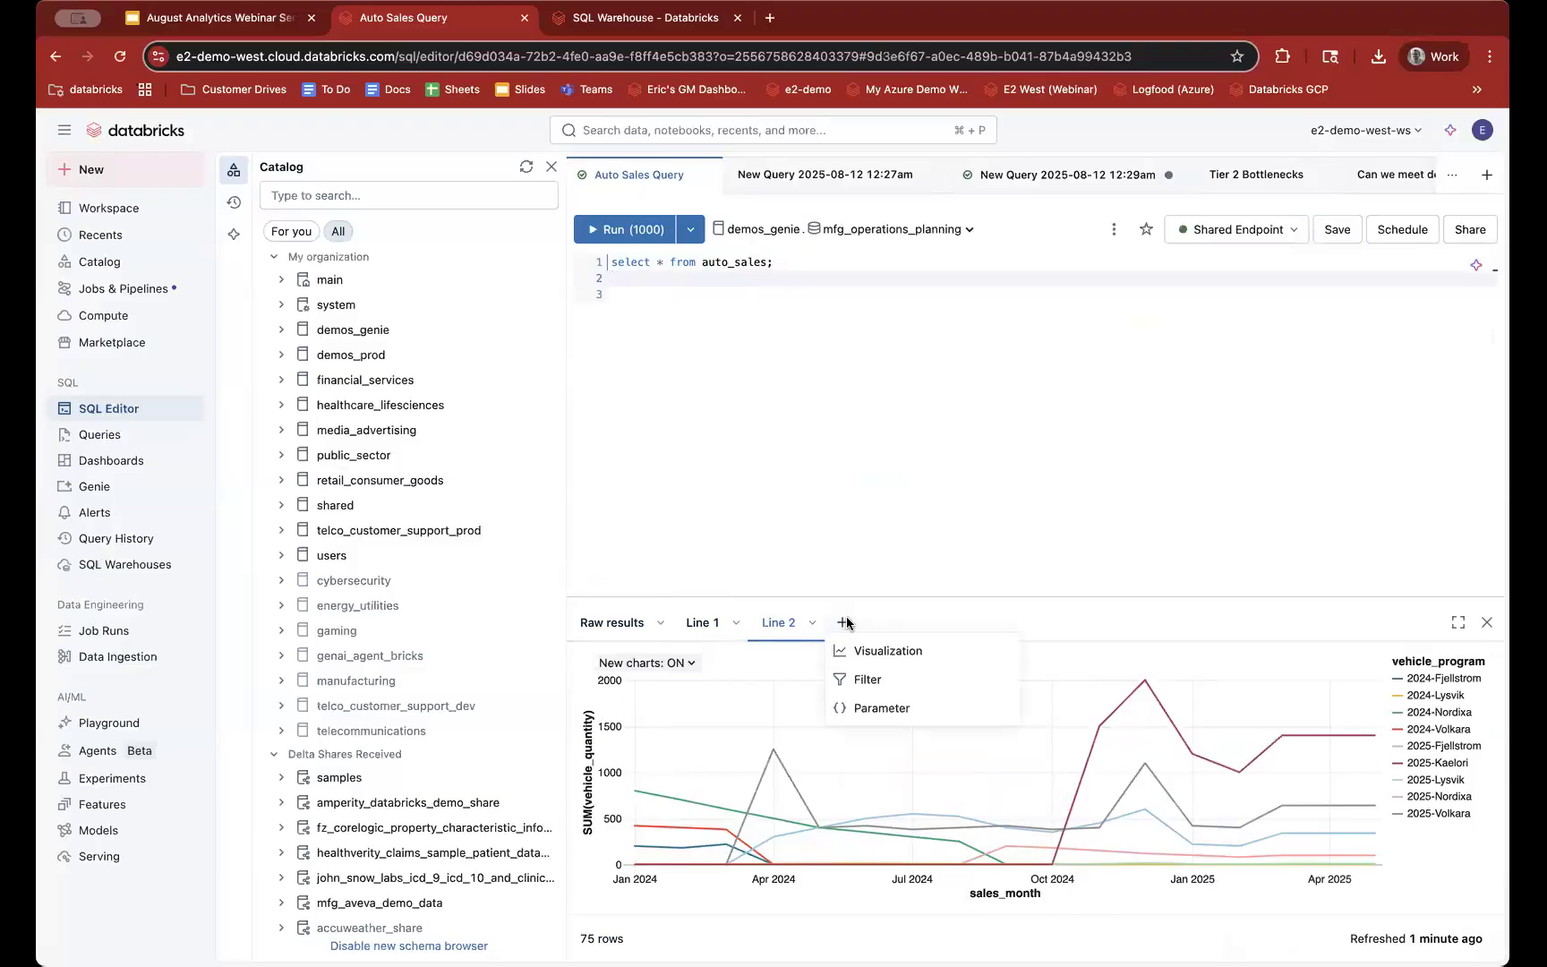
left_click(866, 679)
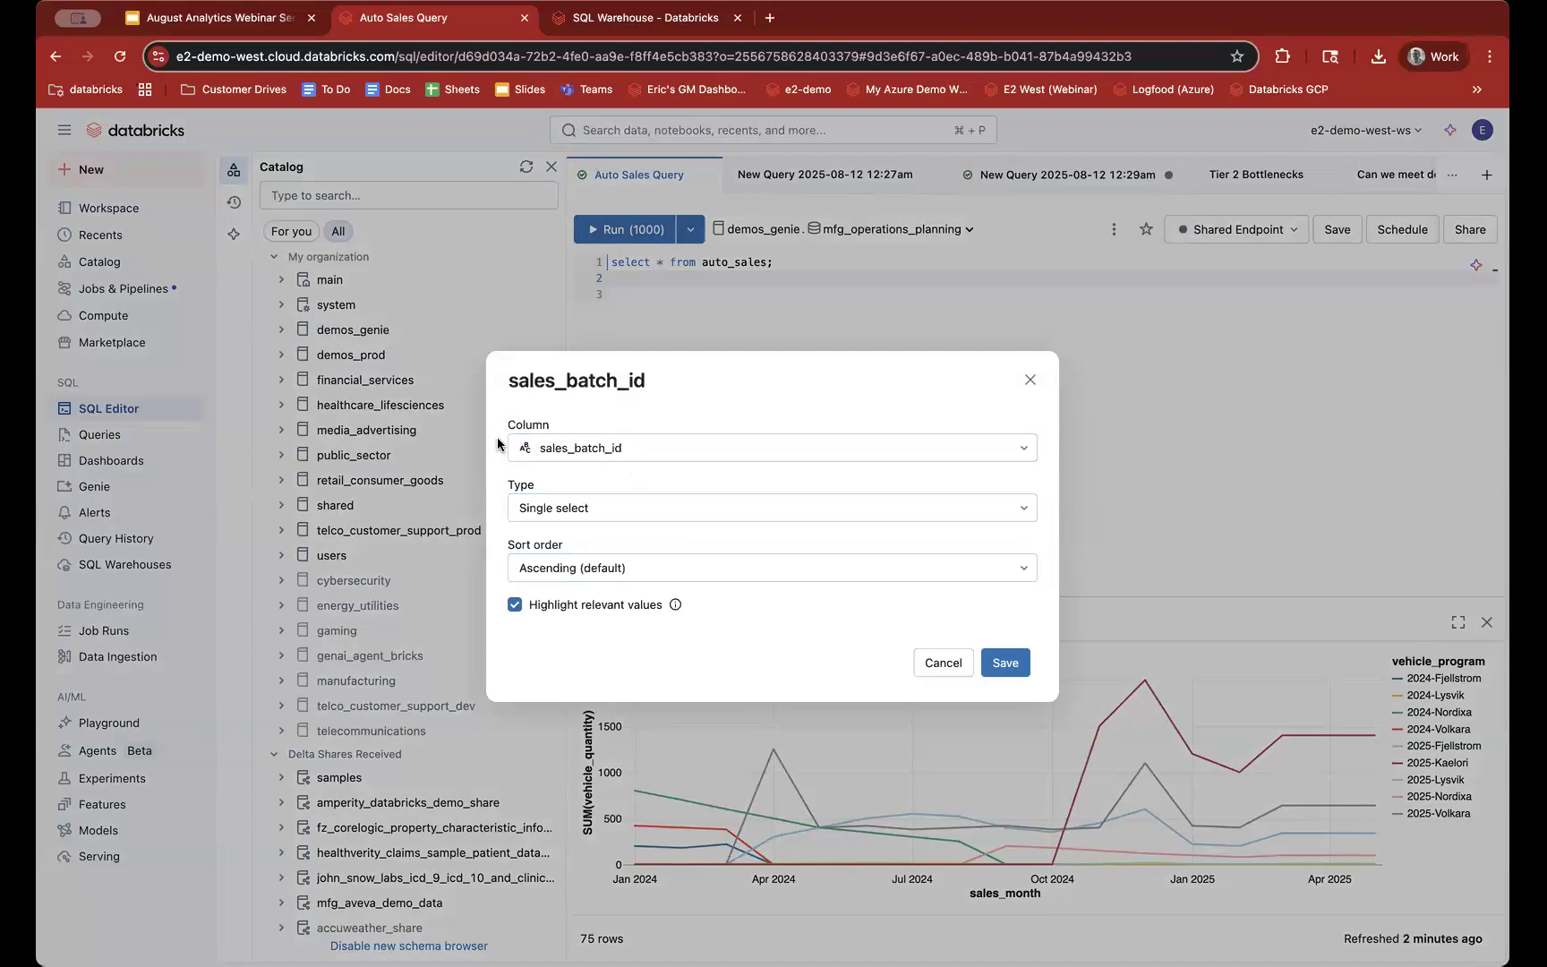
left_click(936, 662)
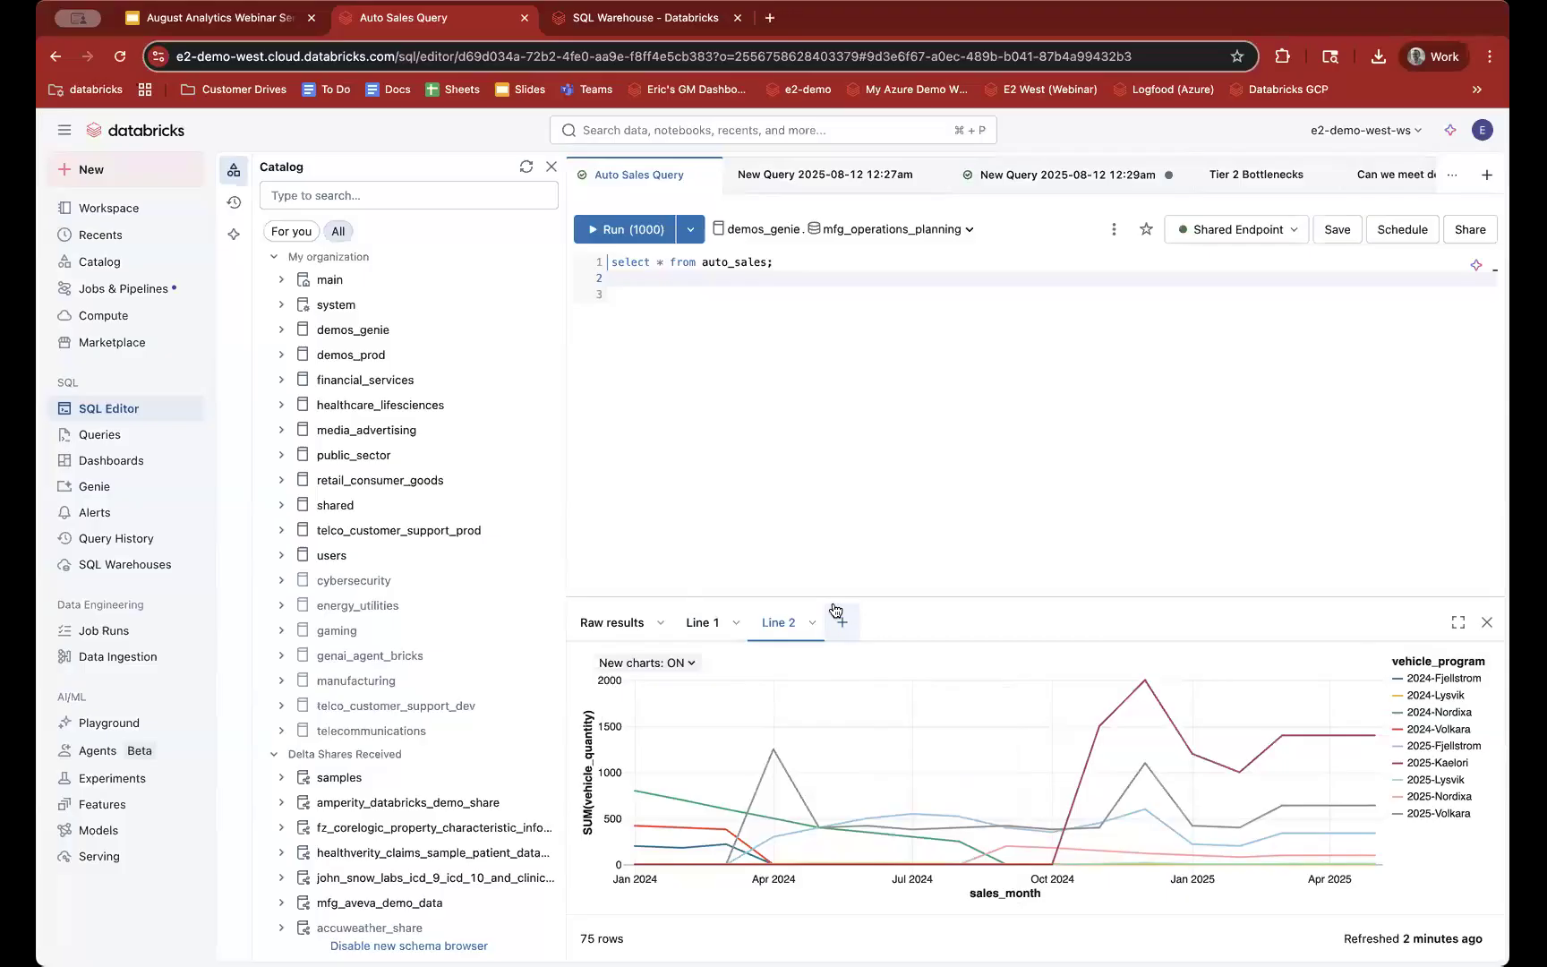
left_click(759, 357)
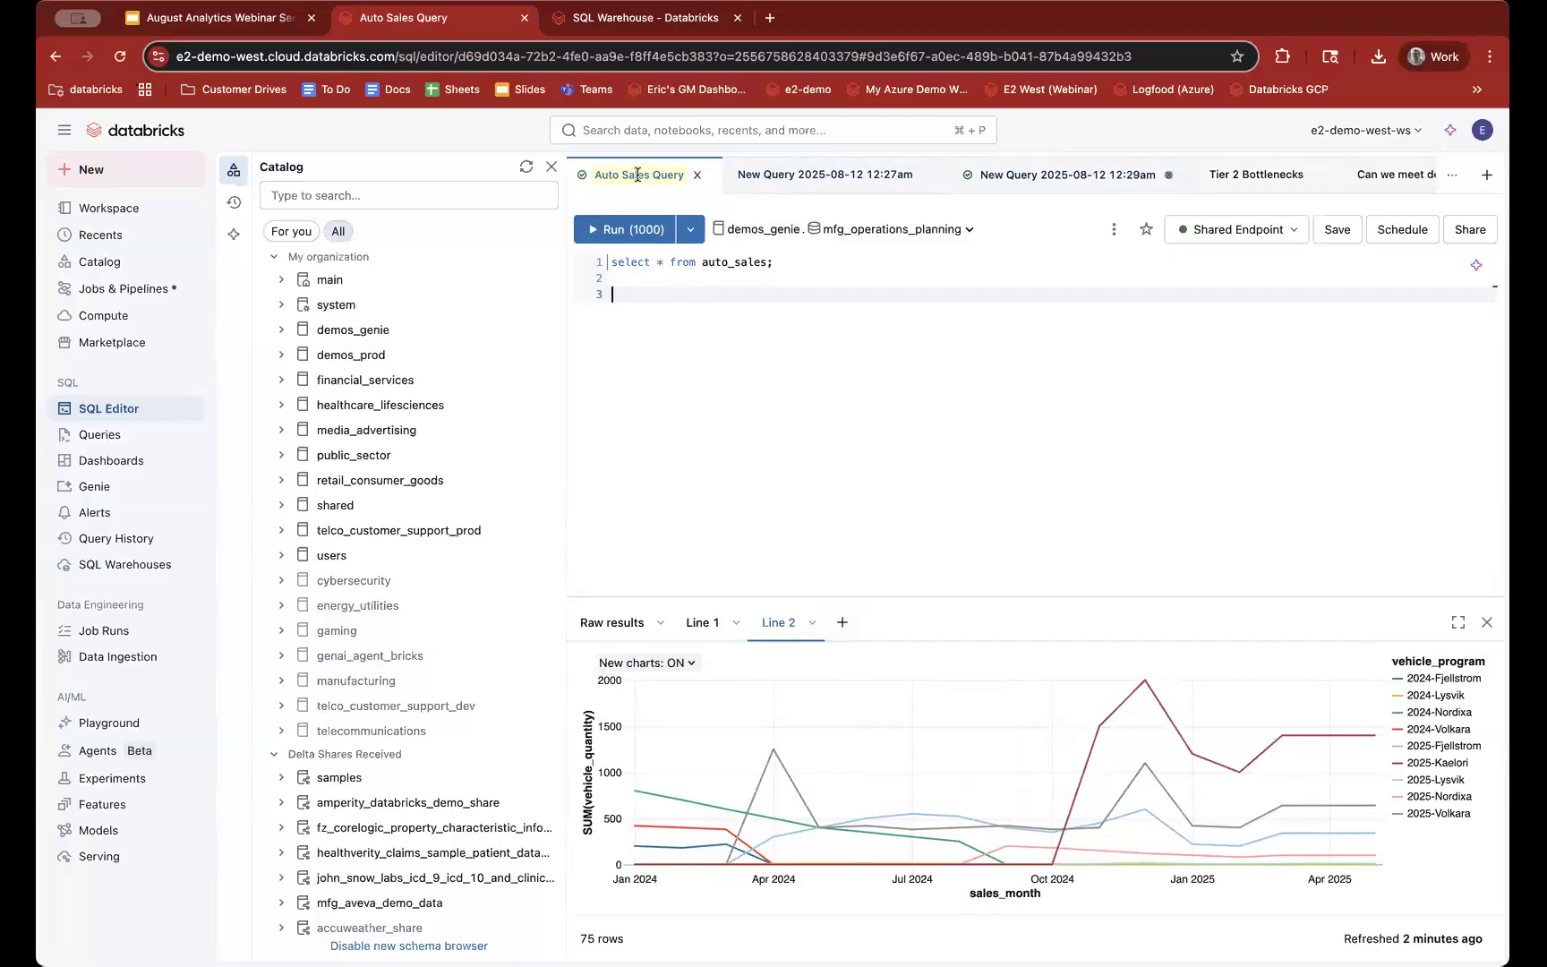
Step: Save the Auto Sales Query and view it under My queries on the Queries page
left_click(612, 266)
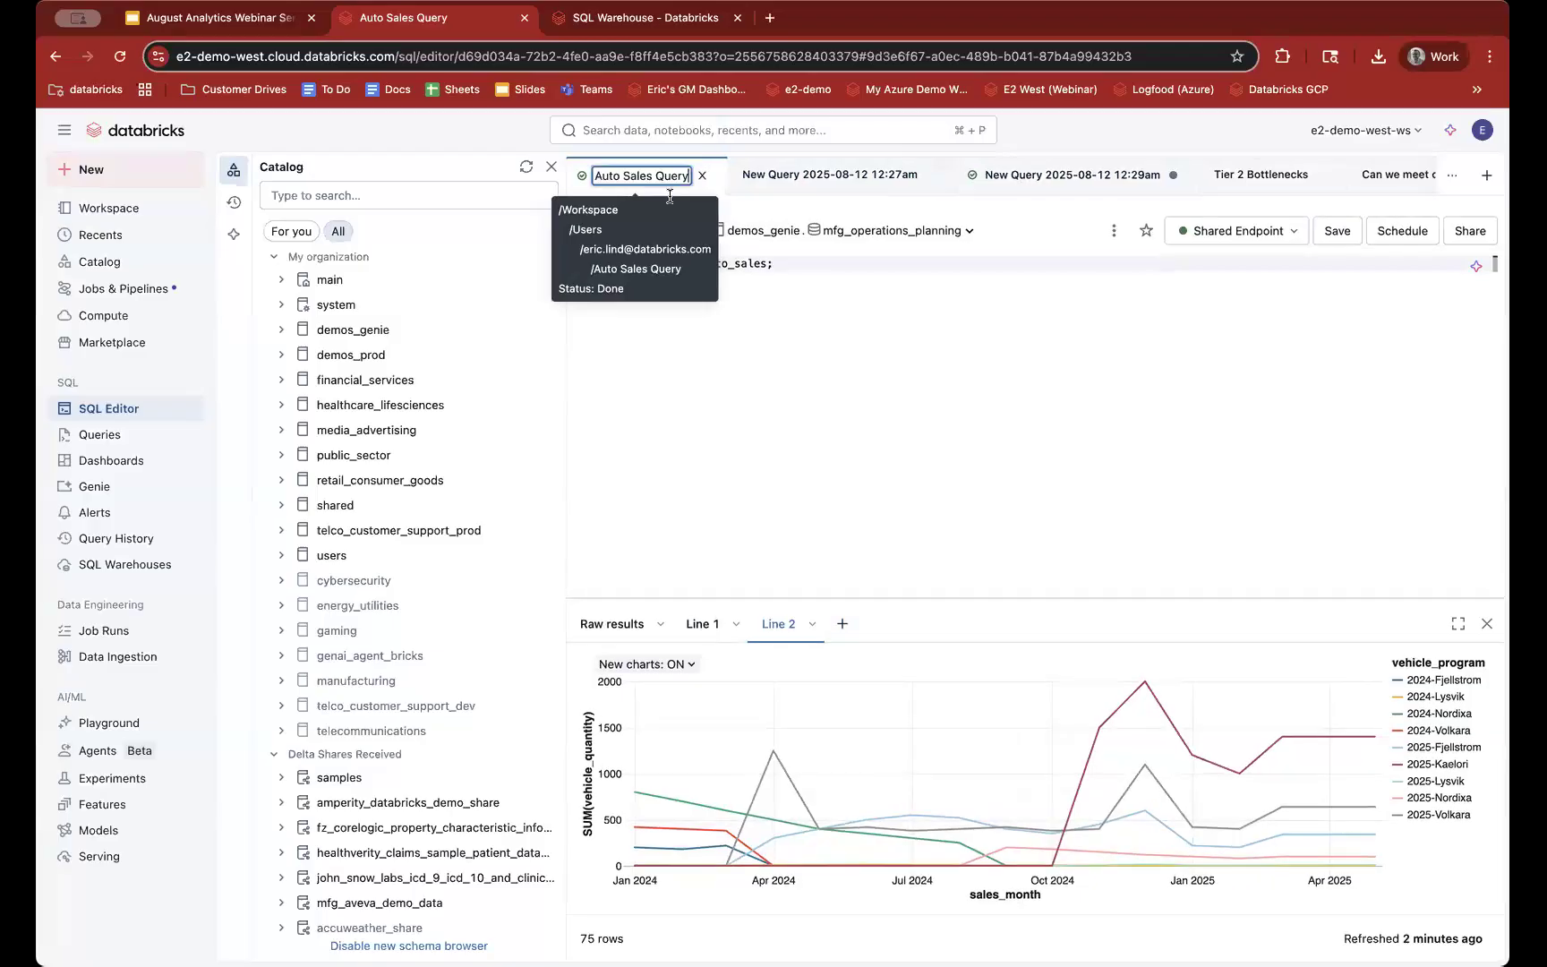
left_click(638, 315)
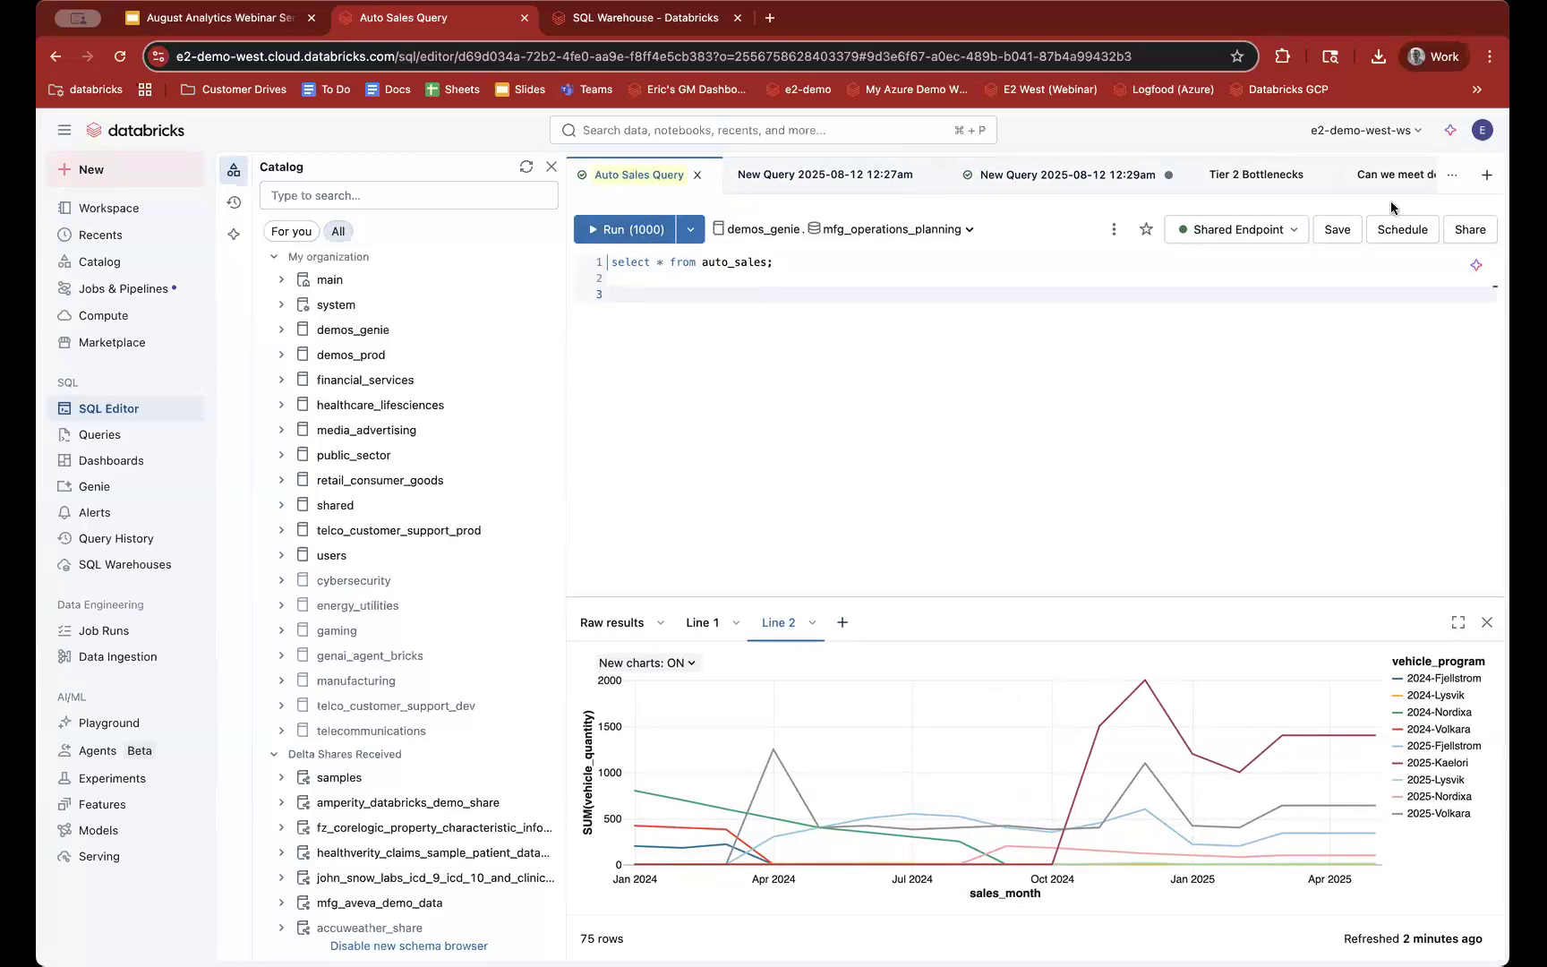
left_click(1336, 229)
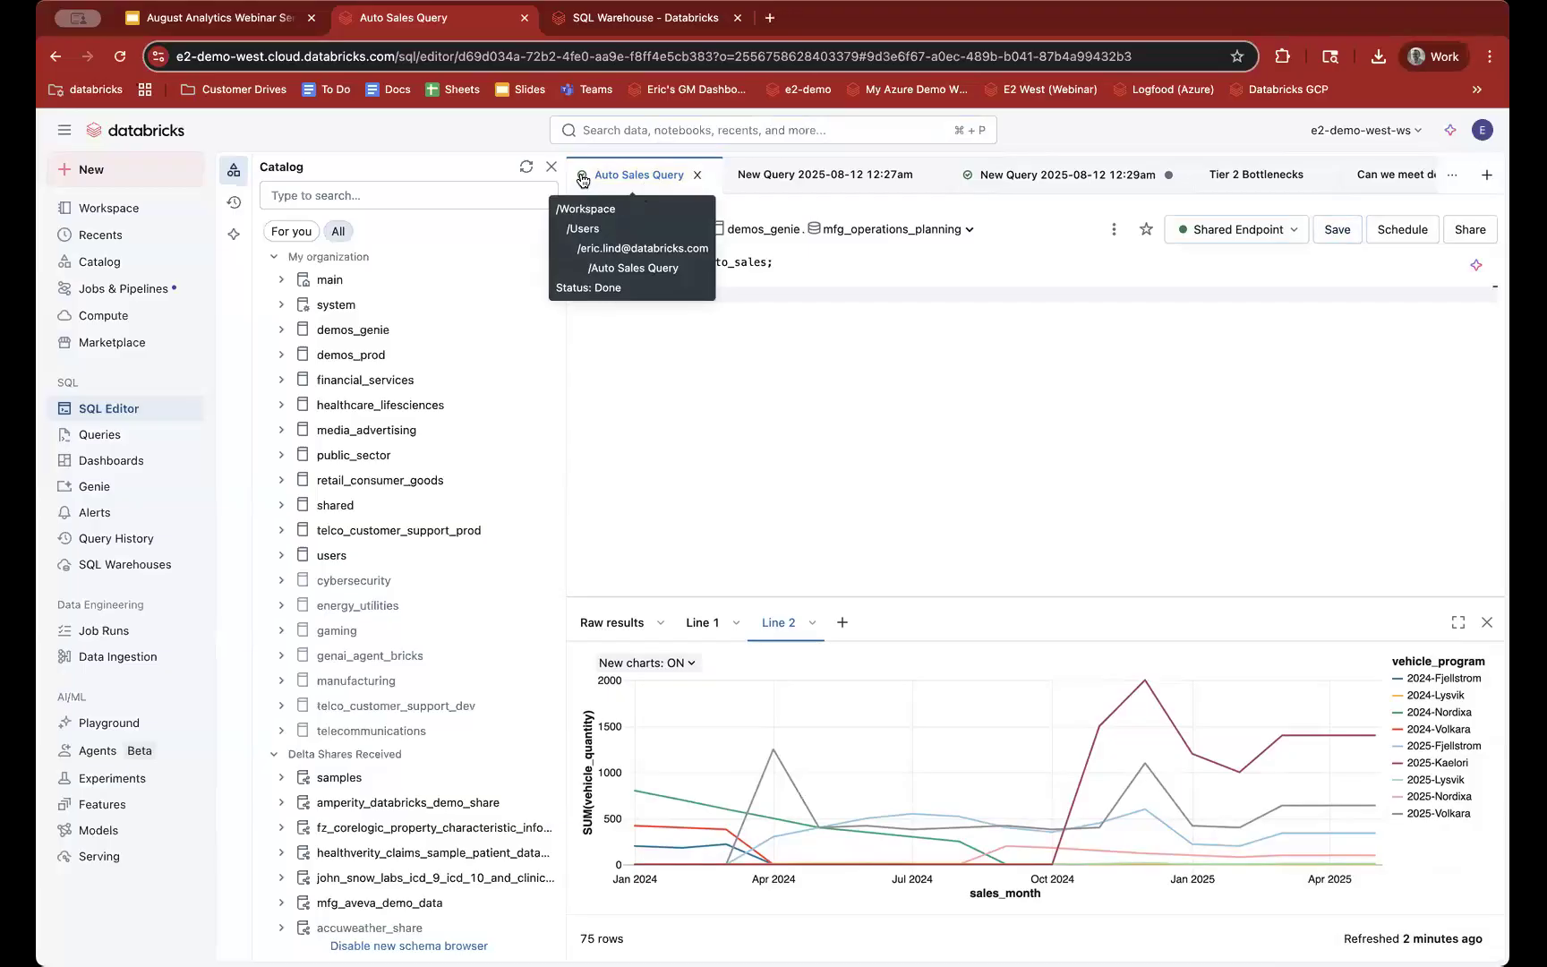
left_click(132, 434)
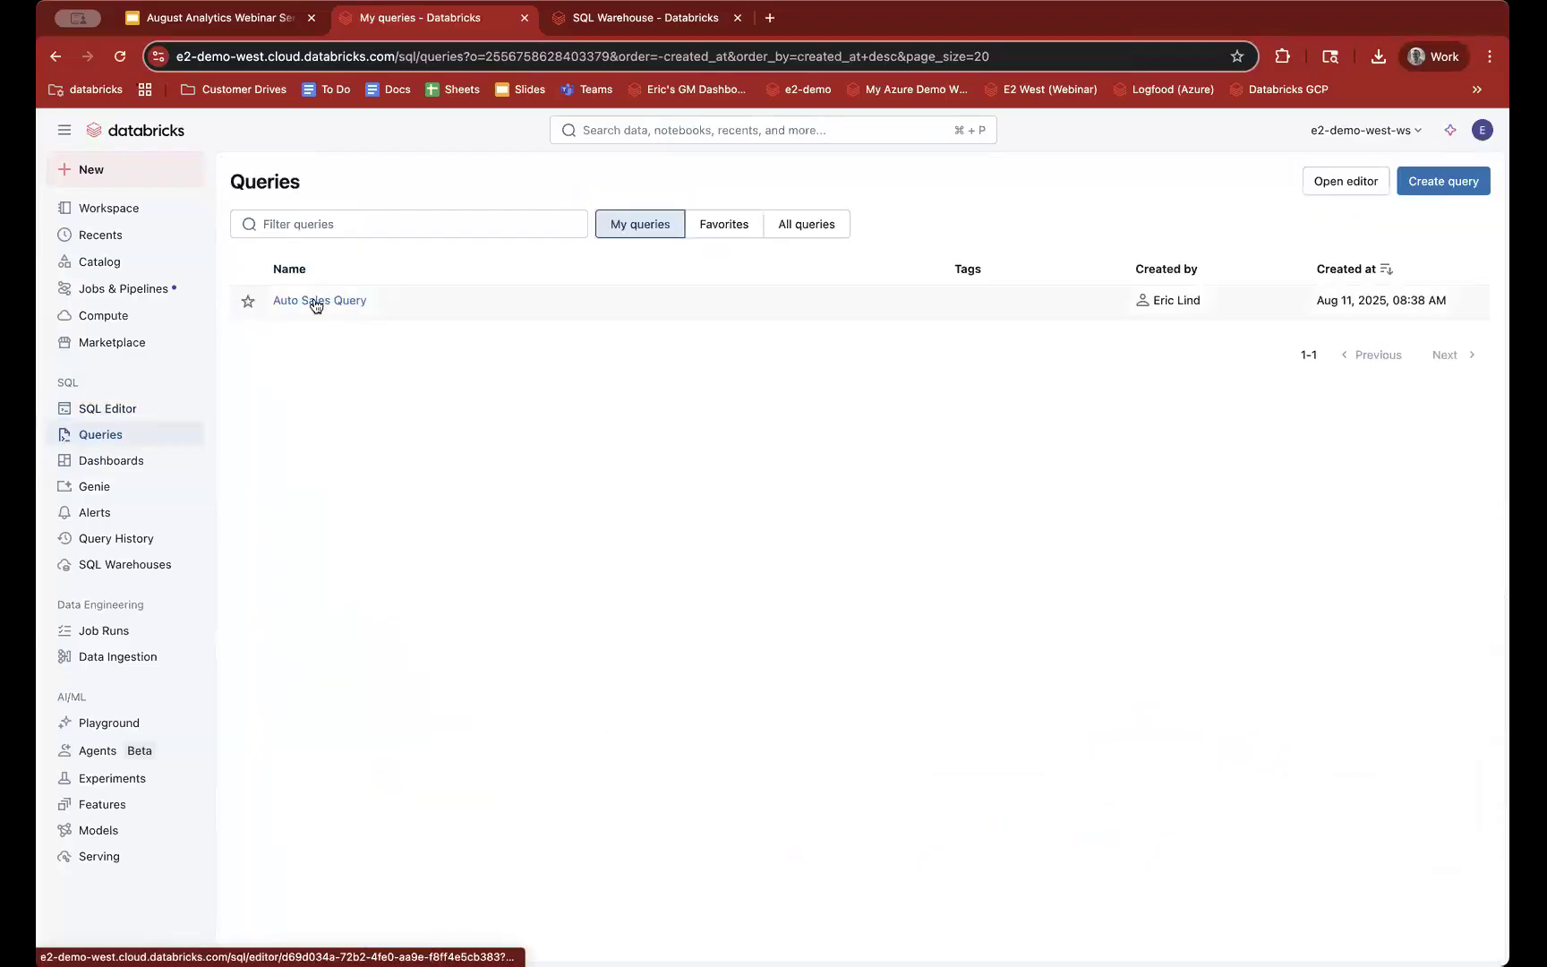
Step: Reopen Auto Sales Query from the Queries list and review Line 1, Line 2 and Raw results
left_click(305, 302)
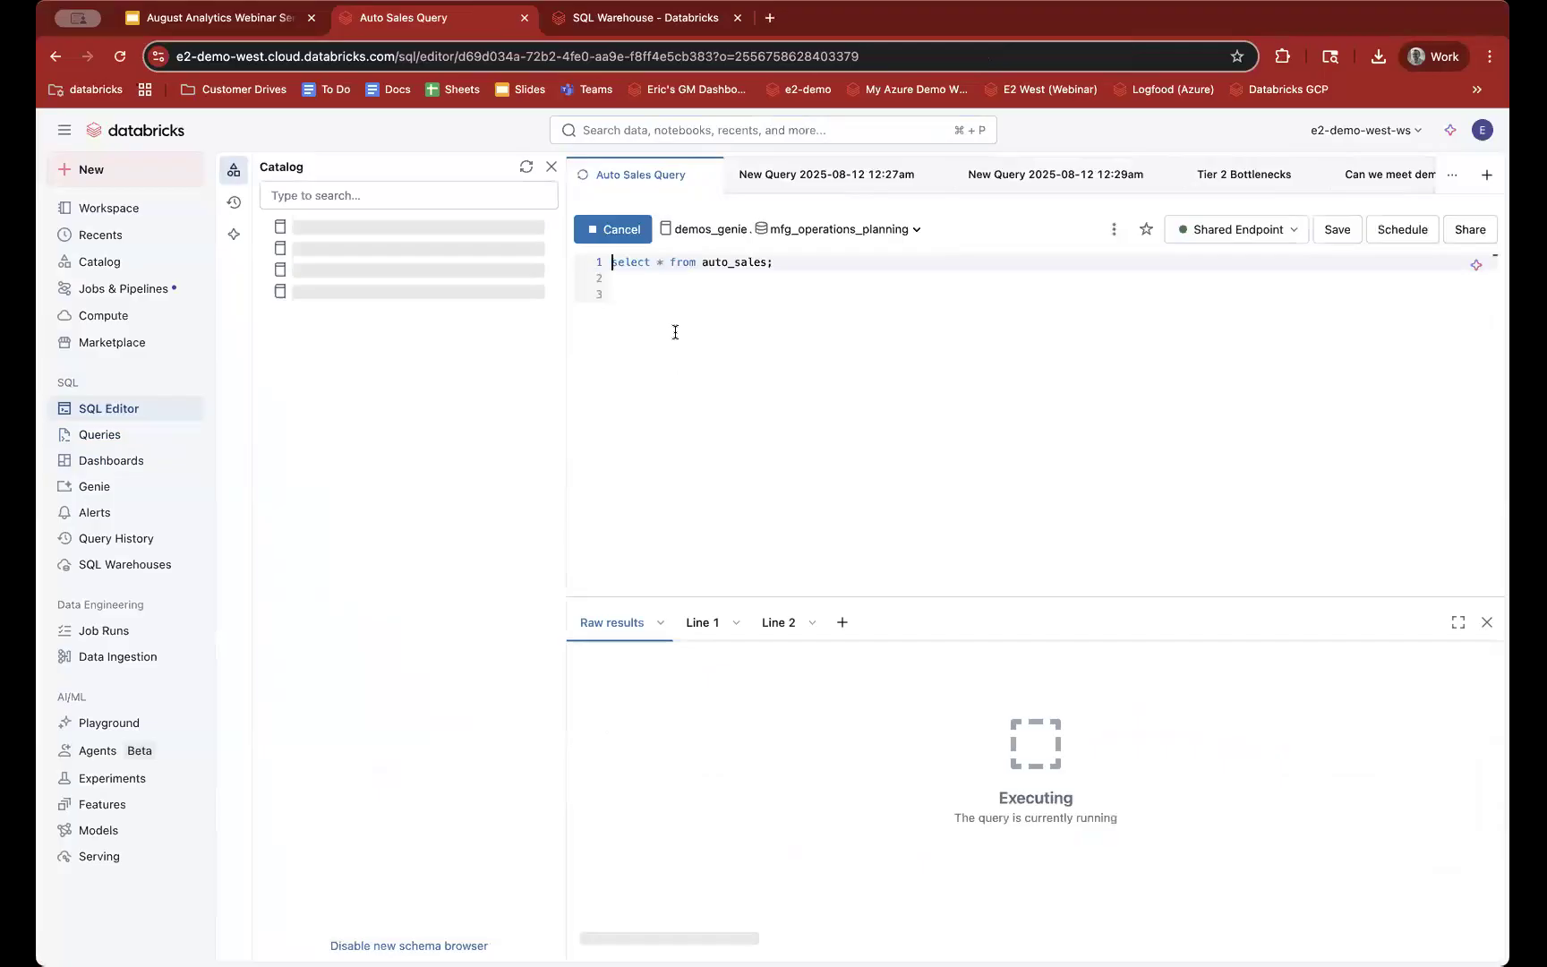
left_click(668, 293)
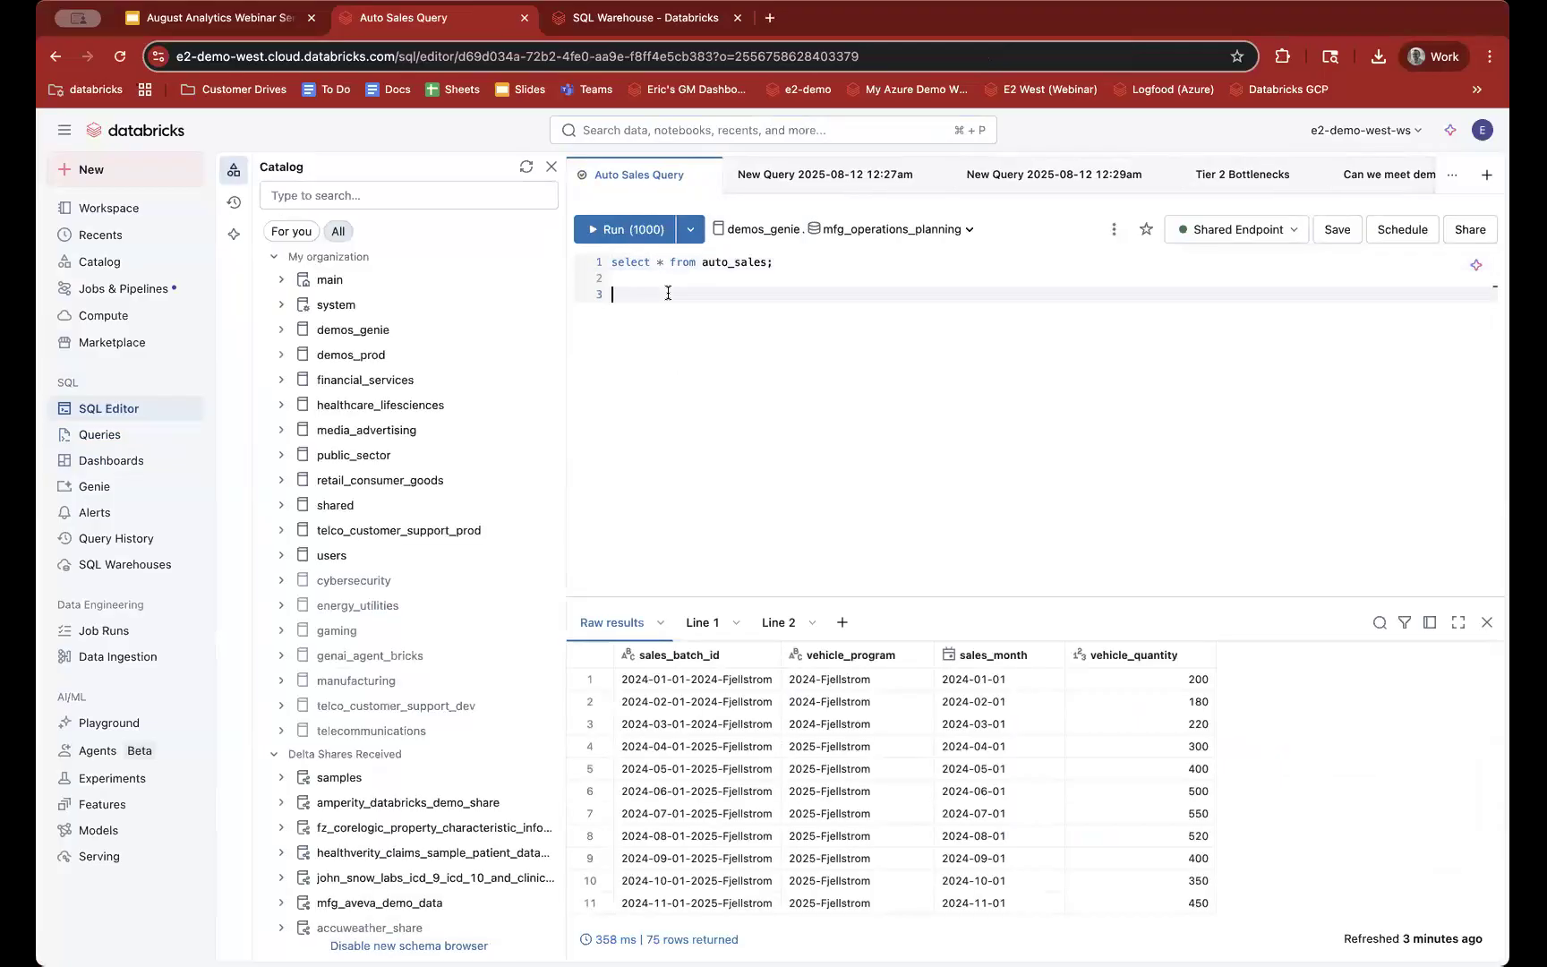
left_click(702, 619)
left_click(778, 623)
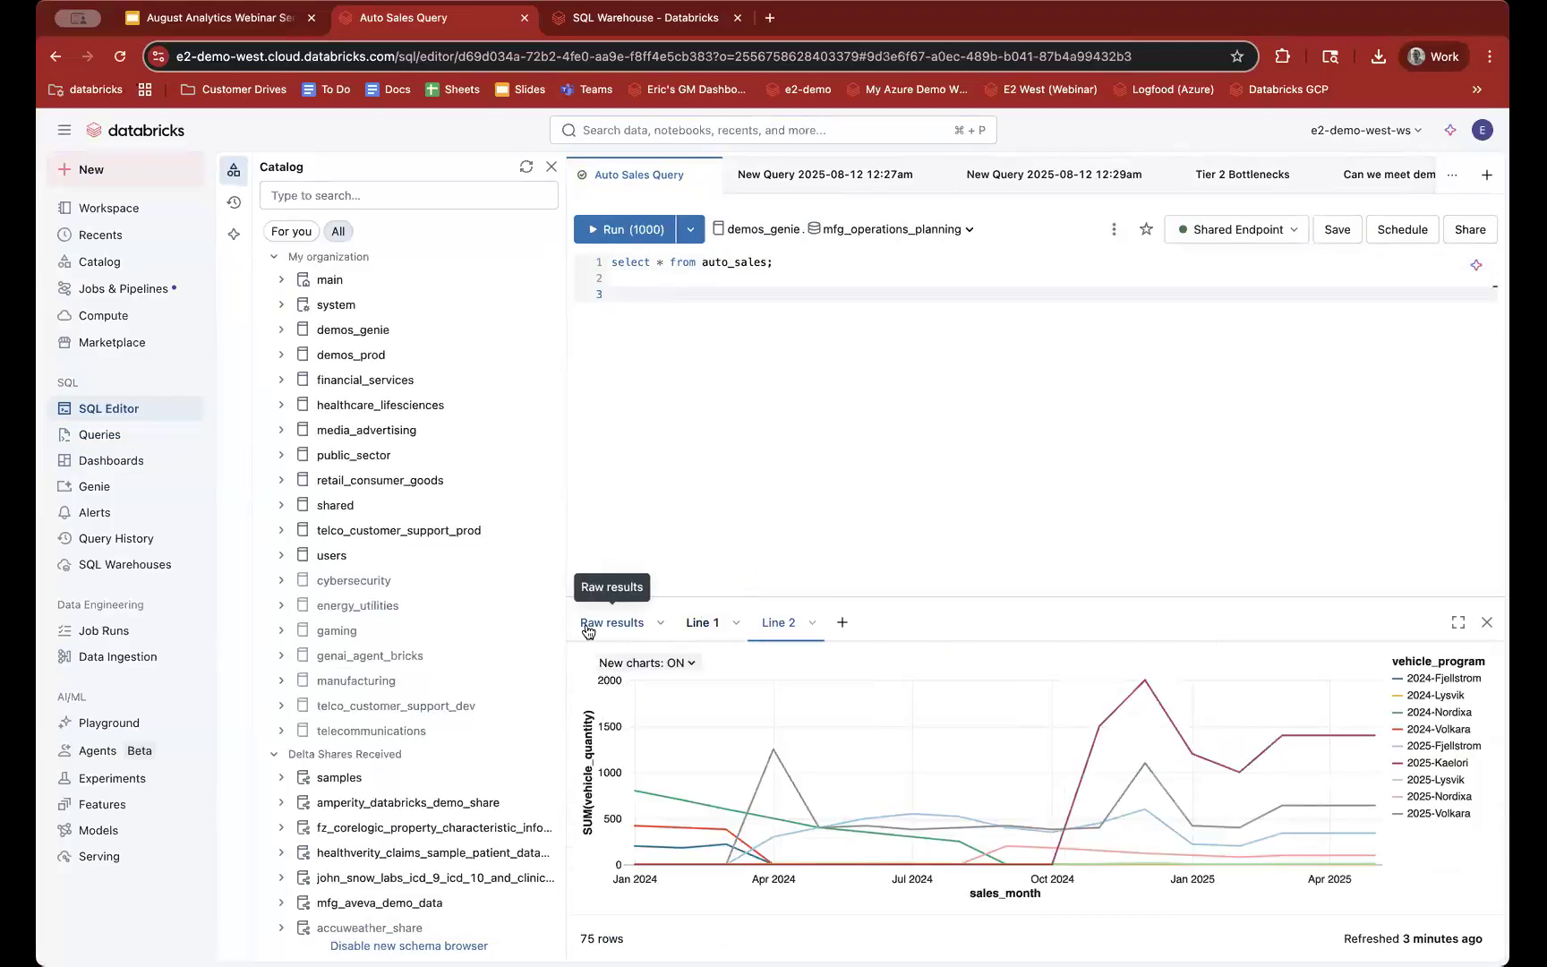
left_click(588, 629)
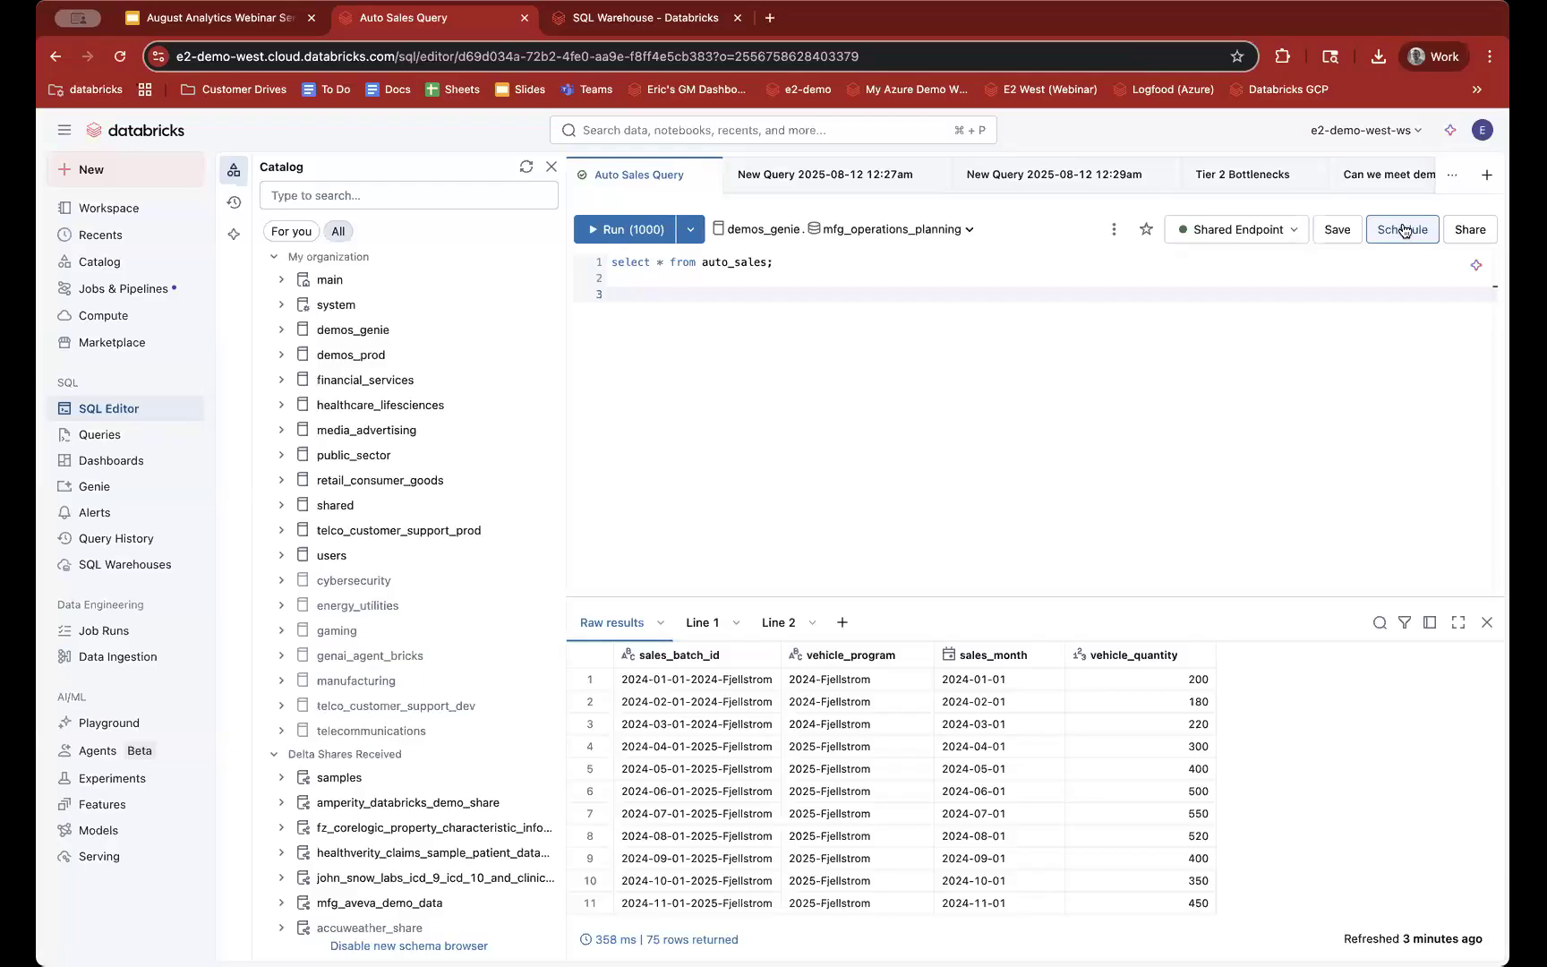
Step: Check the SQL warehouse list, which offers only Shared Endpoint, then switch browser tabs
left_click(1249, 231)
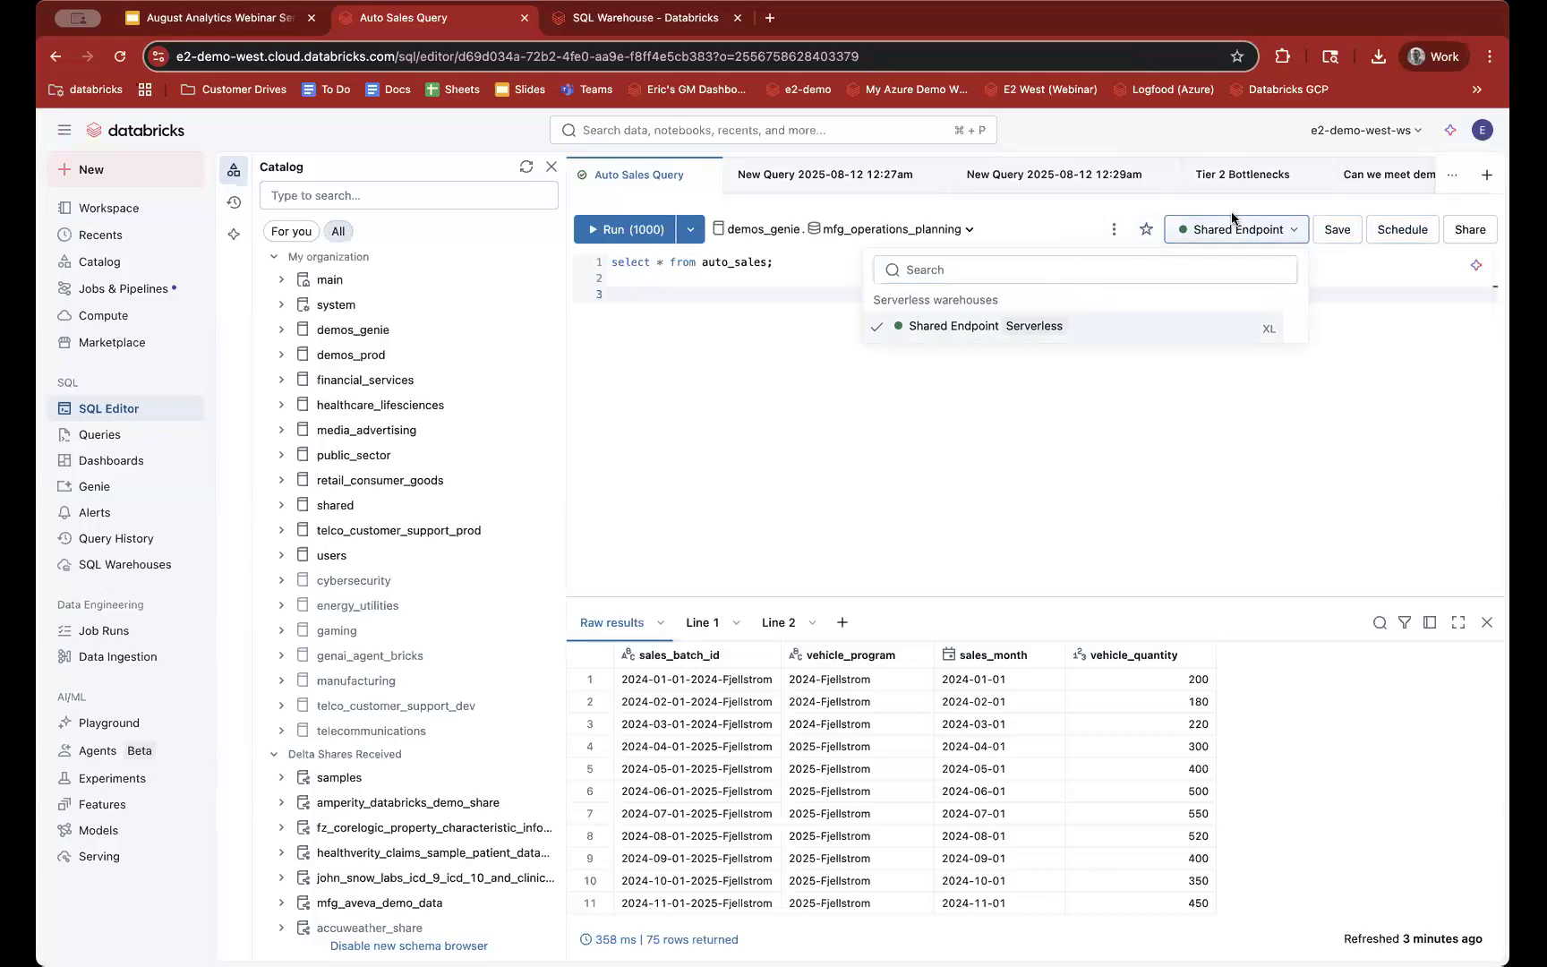
left_click(1235, 234)
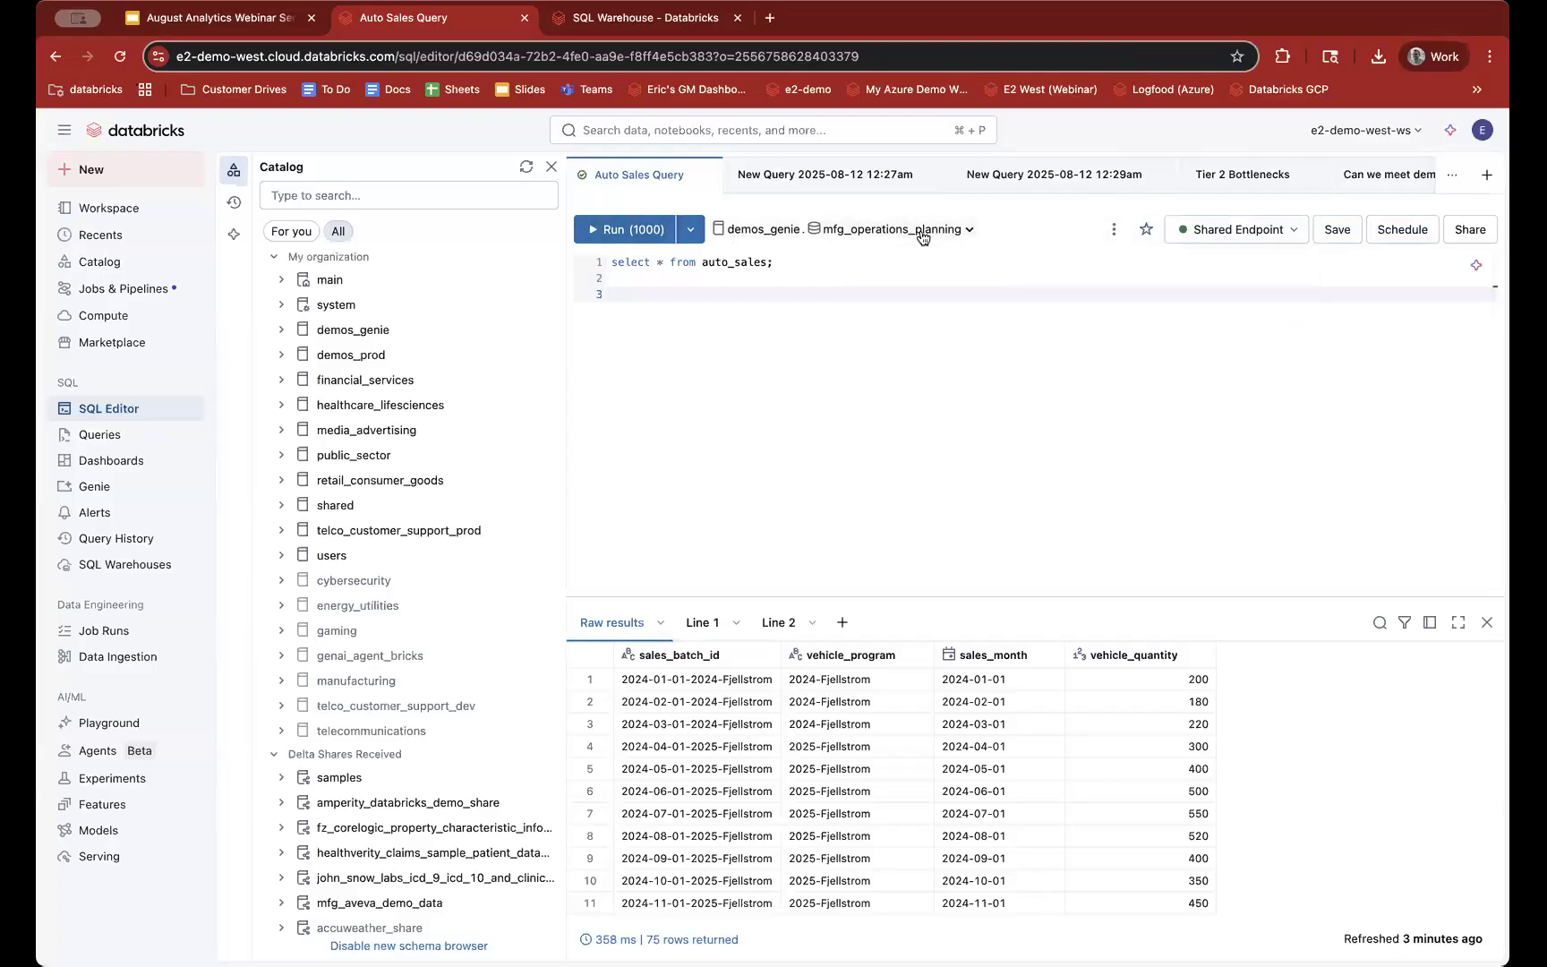
left_click(1222, 232)
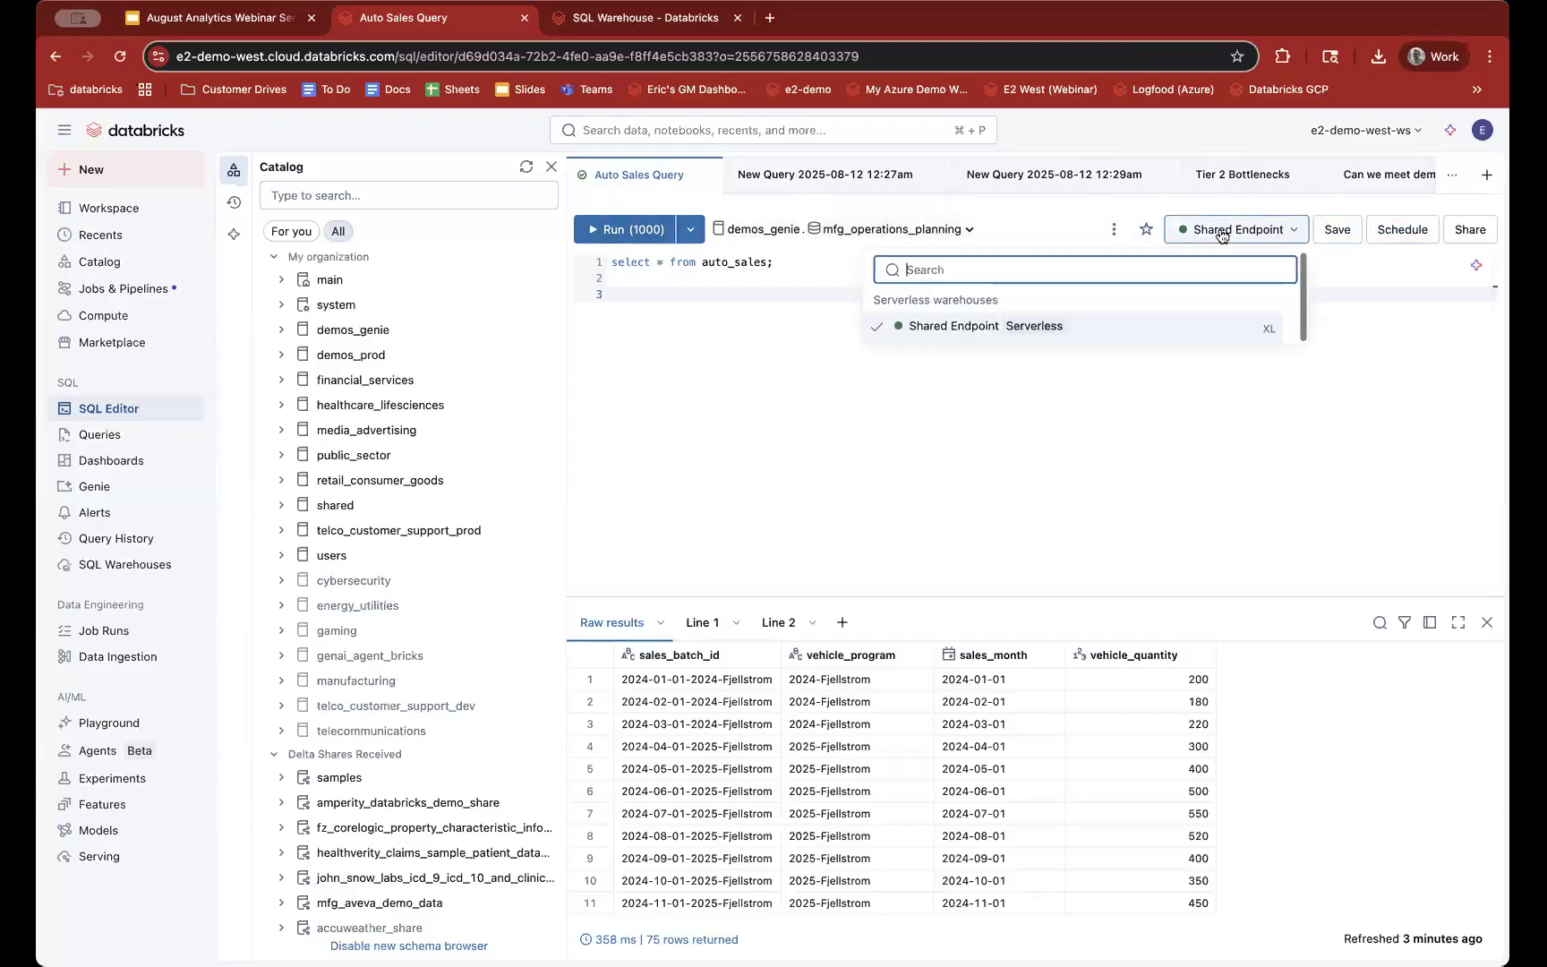
left_click(576, 20)
left_click(117, 435)
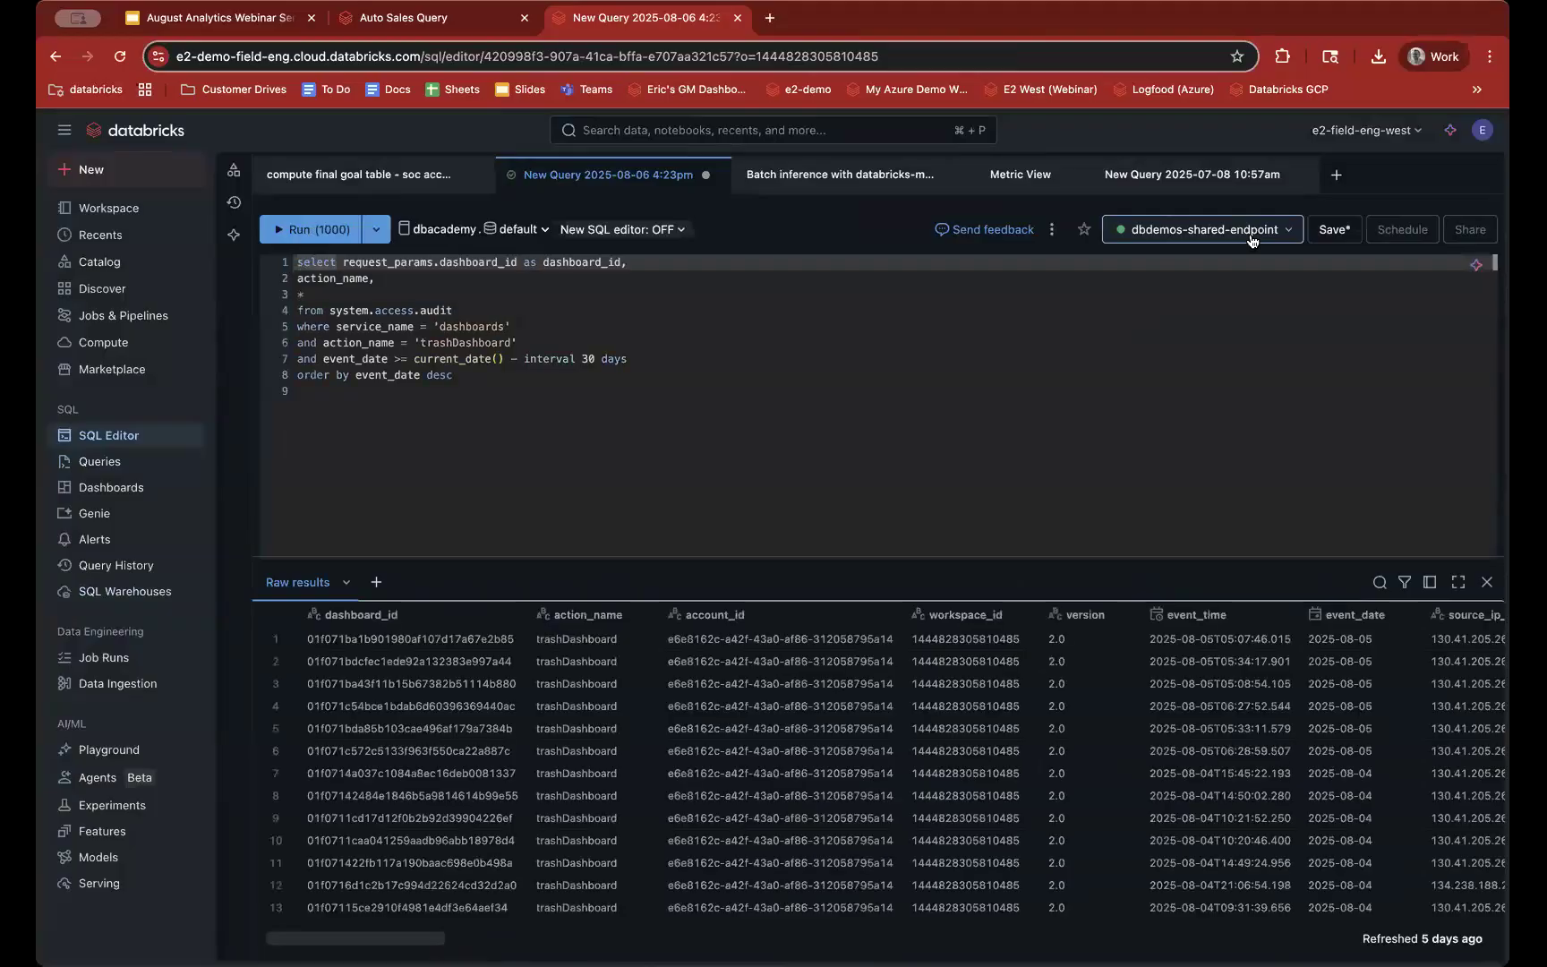
left_click(1251, 235)
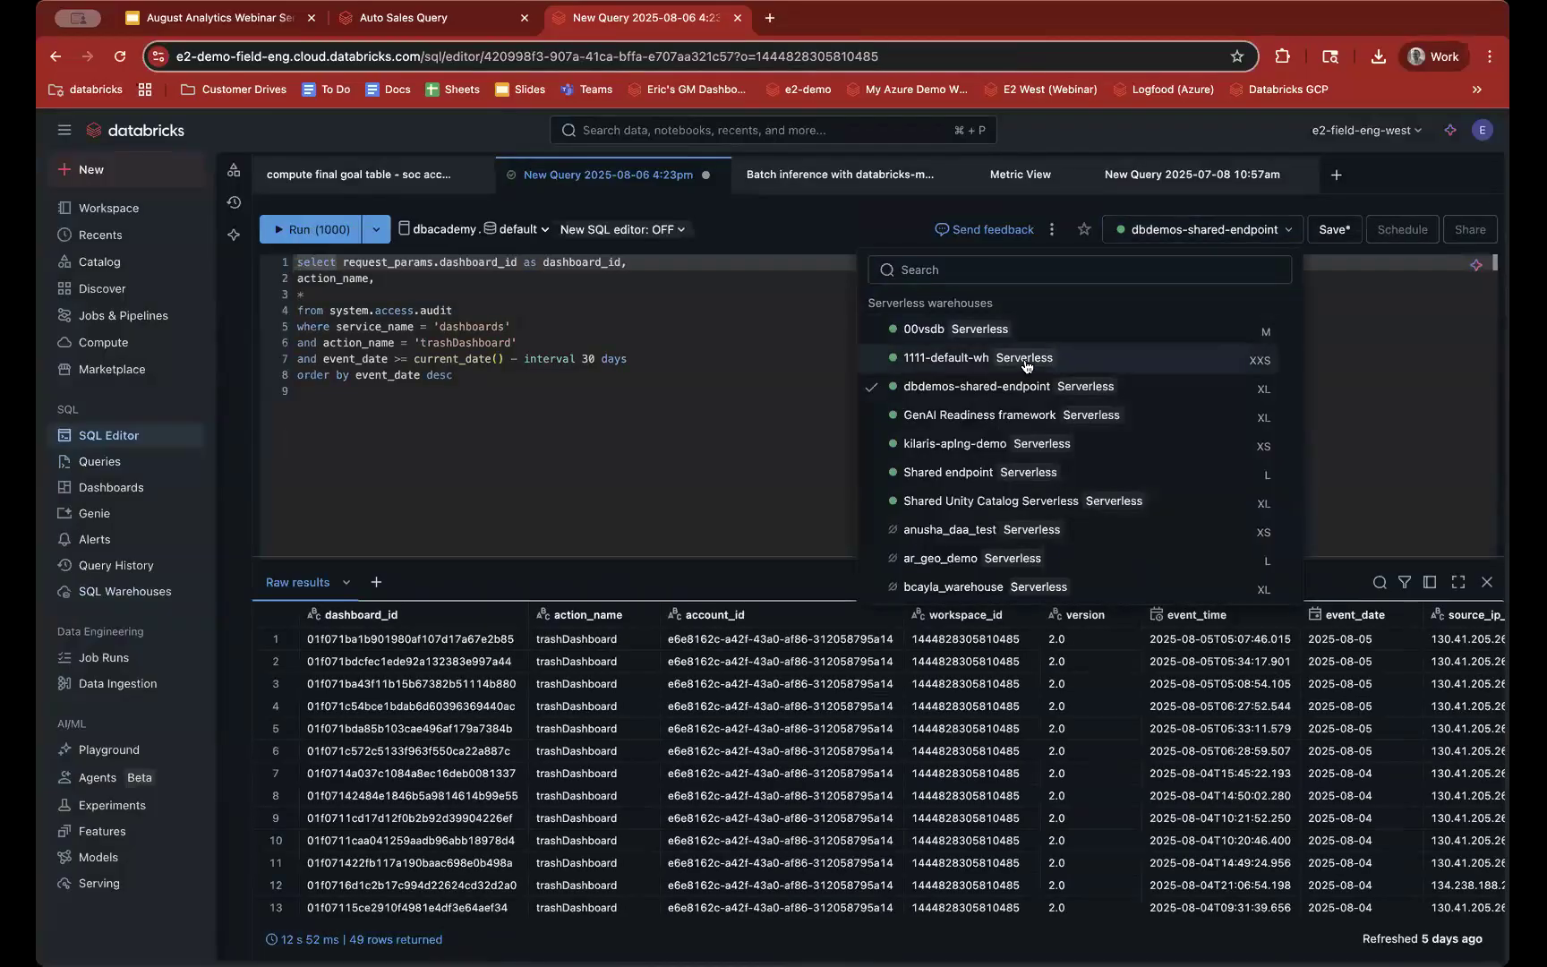
scroll(1022, 364, "down", 5)
scroll(1025, 362, "up", 5)
scroll(1004, 526, "down", 3)
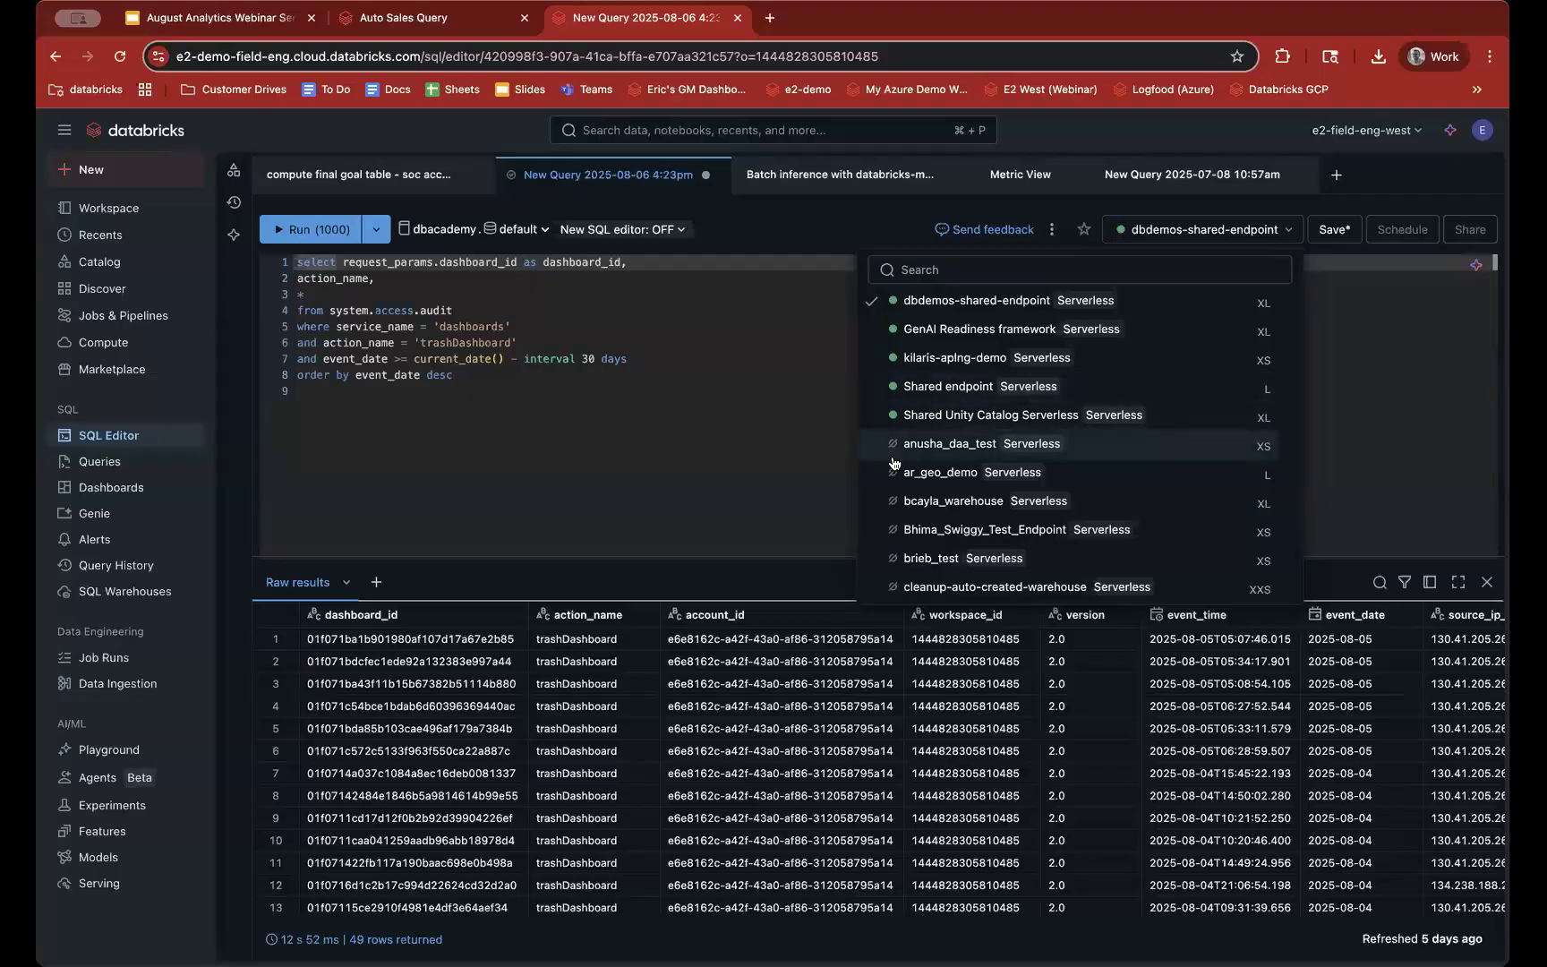
scroll(892, 456, "down", 15)
scroll(893, 462, "down", 5)
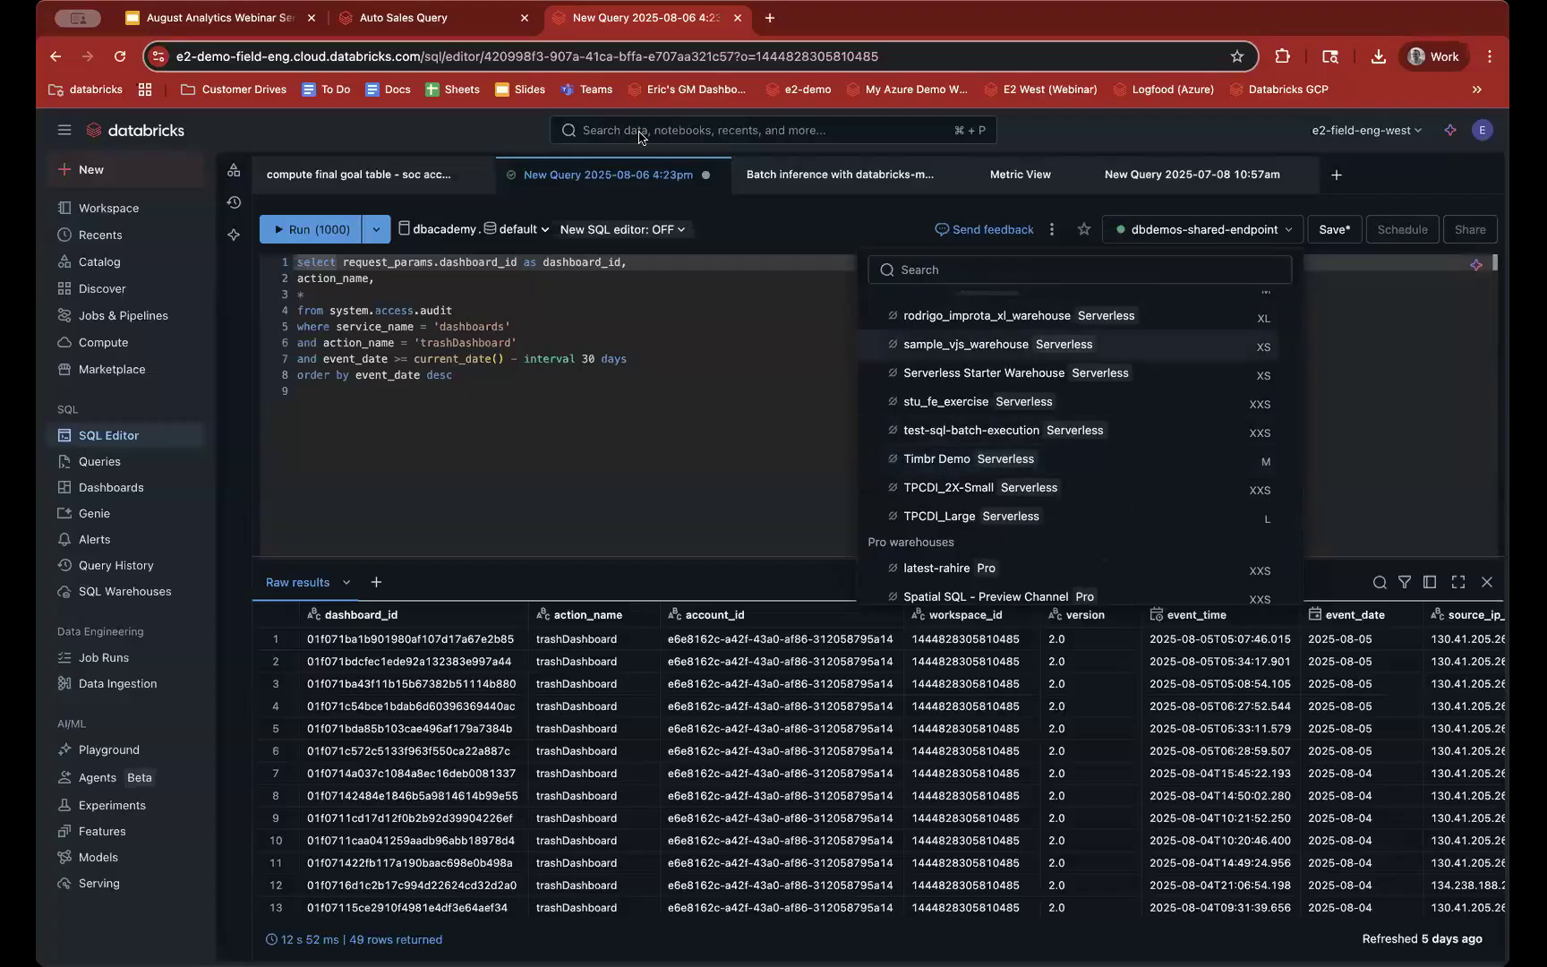
left_click(429, 18)
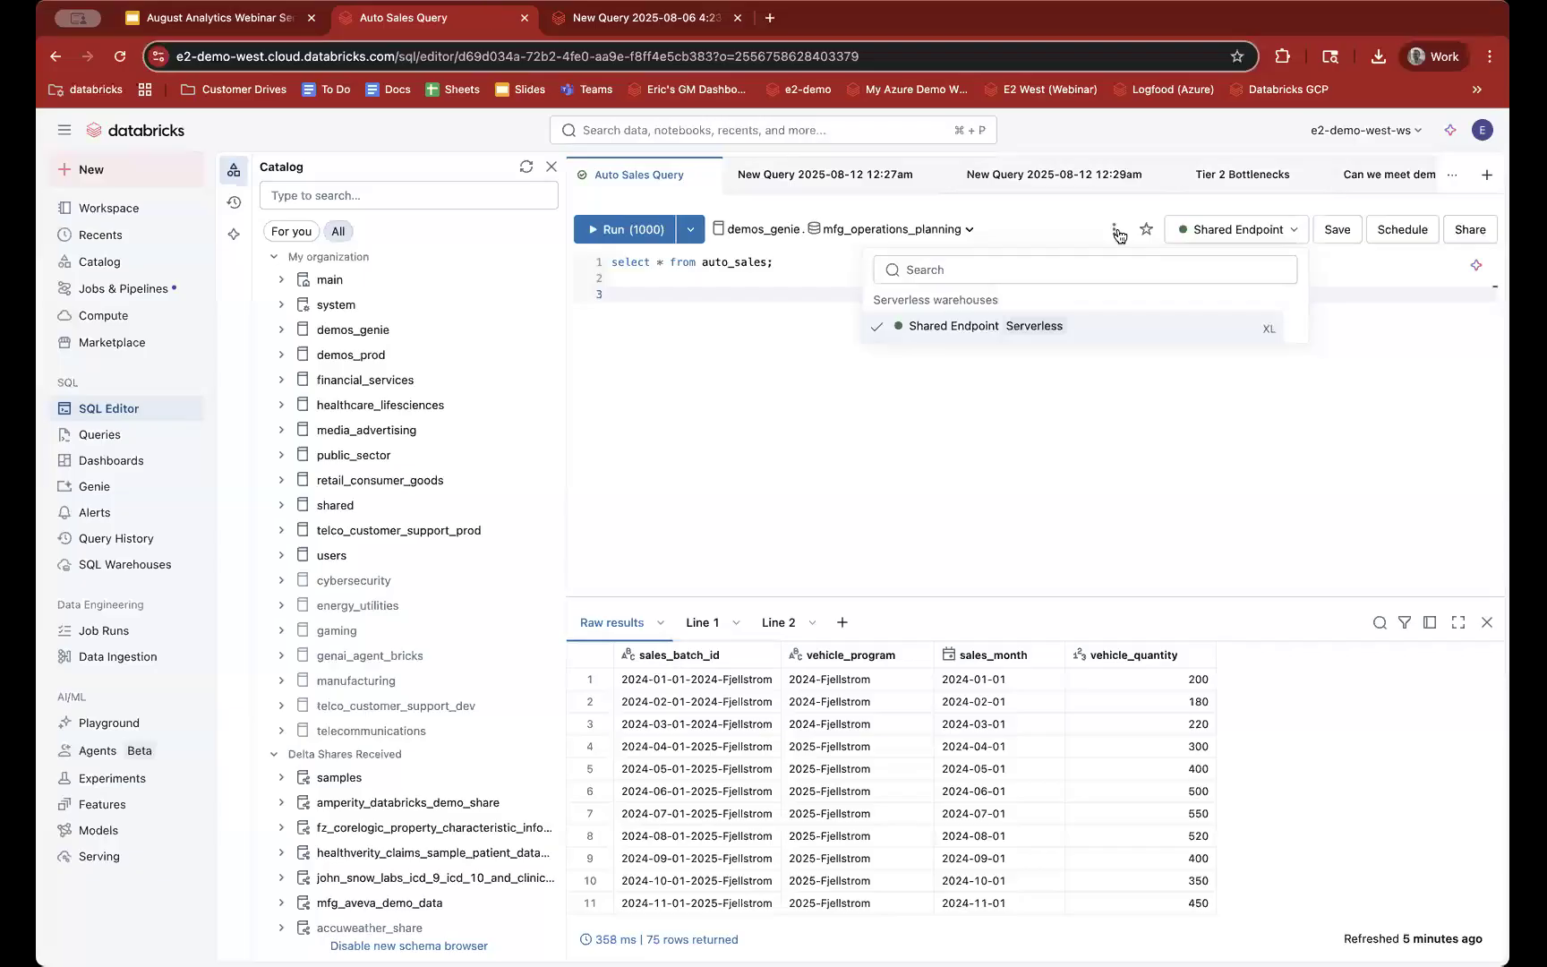
Step: Dismiss the warehouse list keeping Shared Endpoint, then check the Raw results options menu
left_click(965, 328)
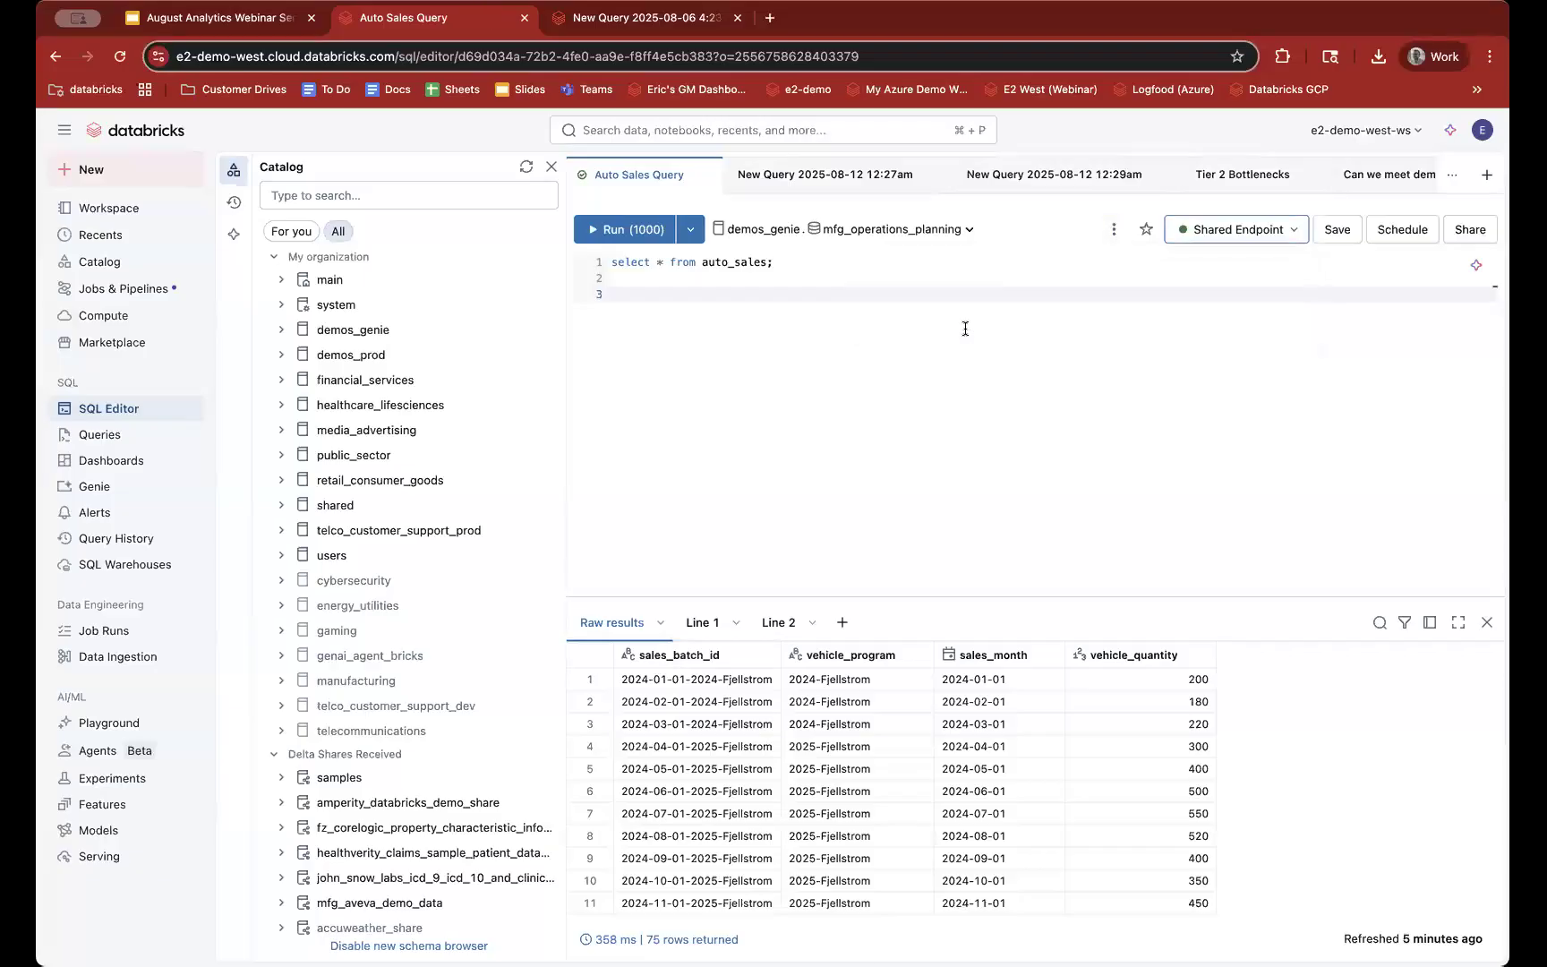
left_click(965, 328)
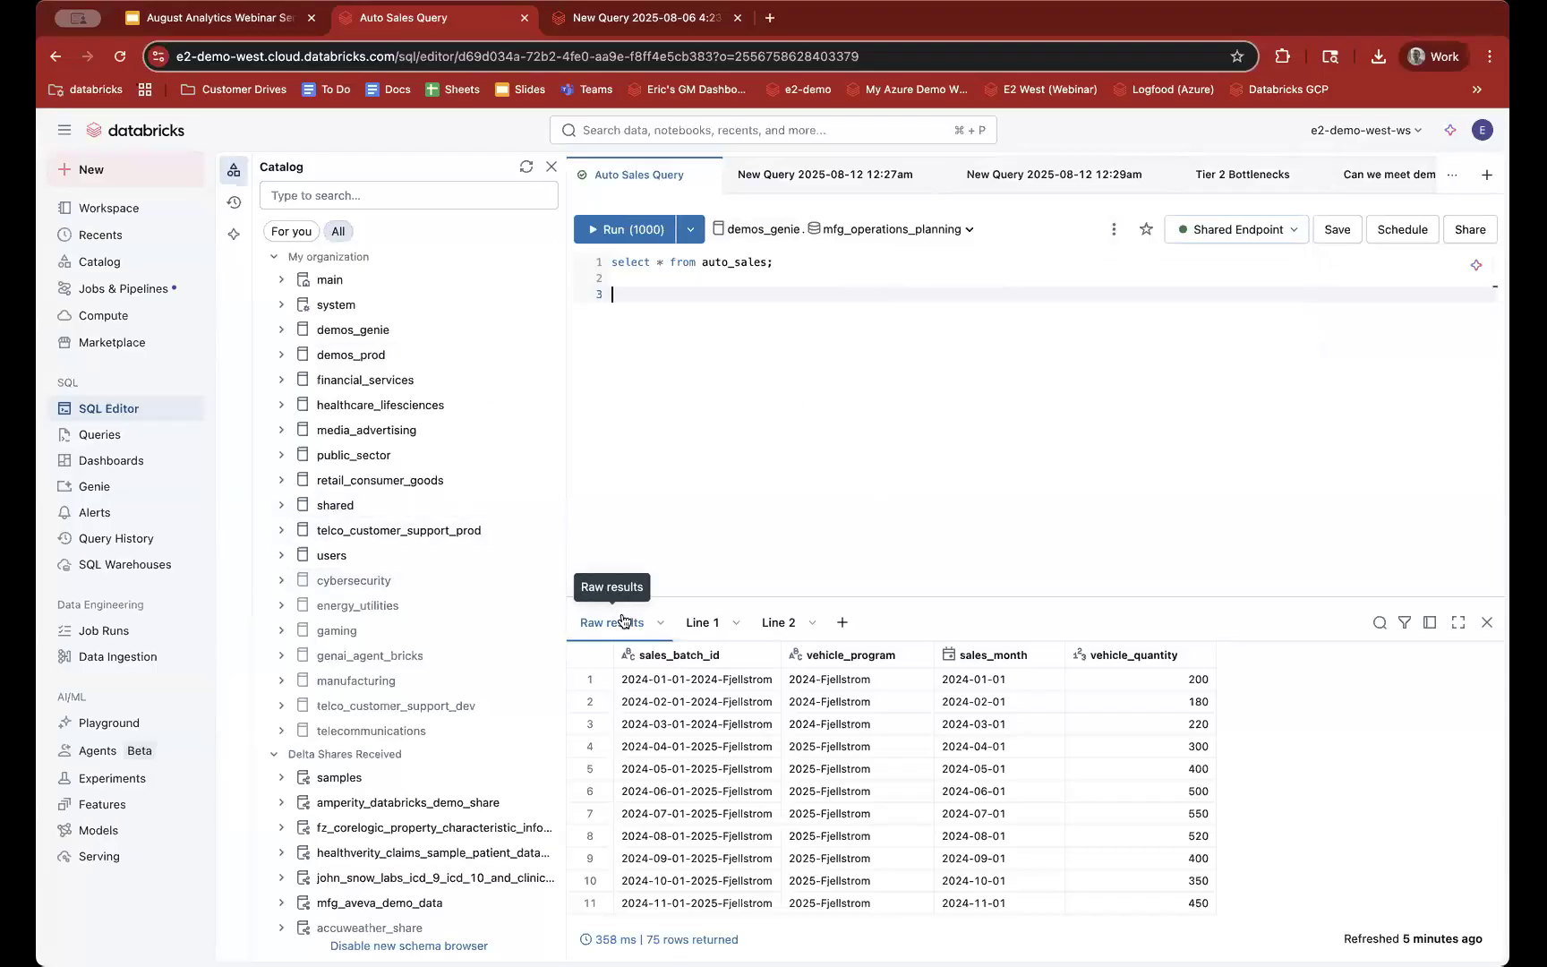
left_click(660, 622)
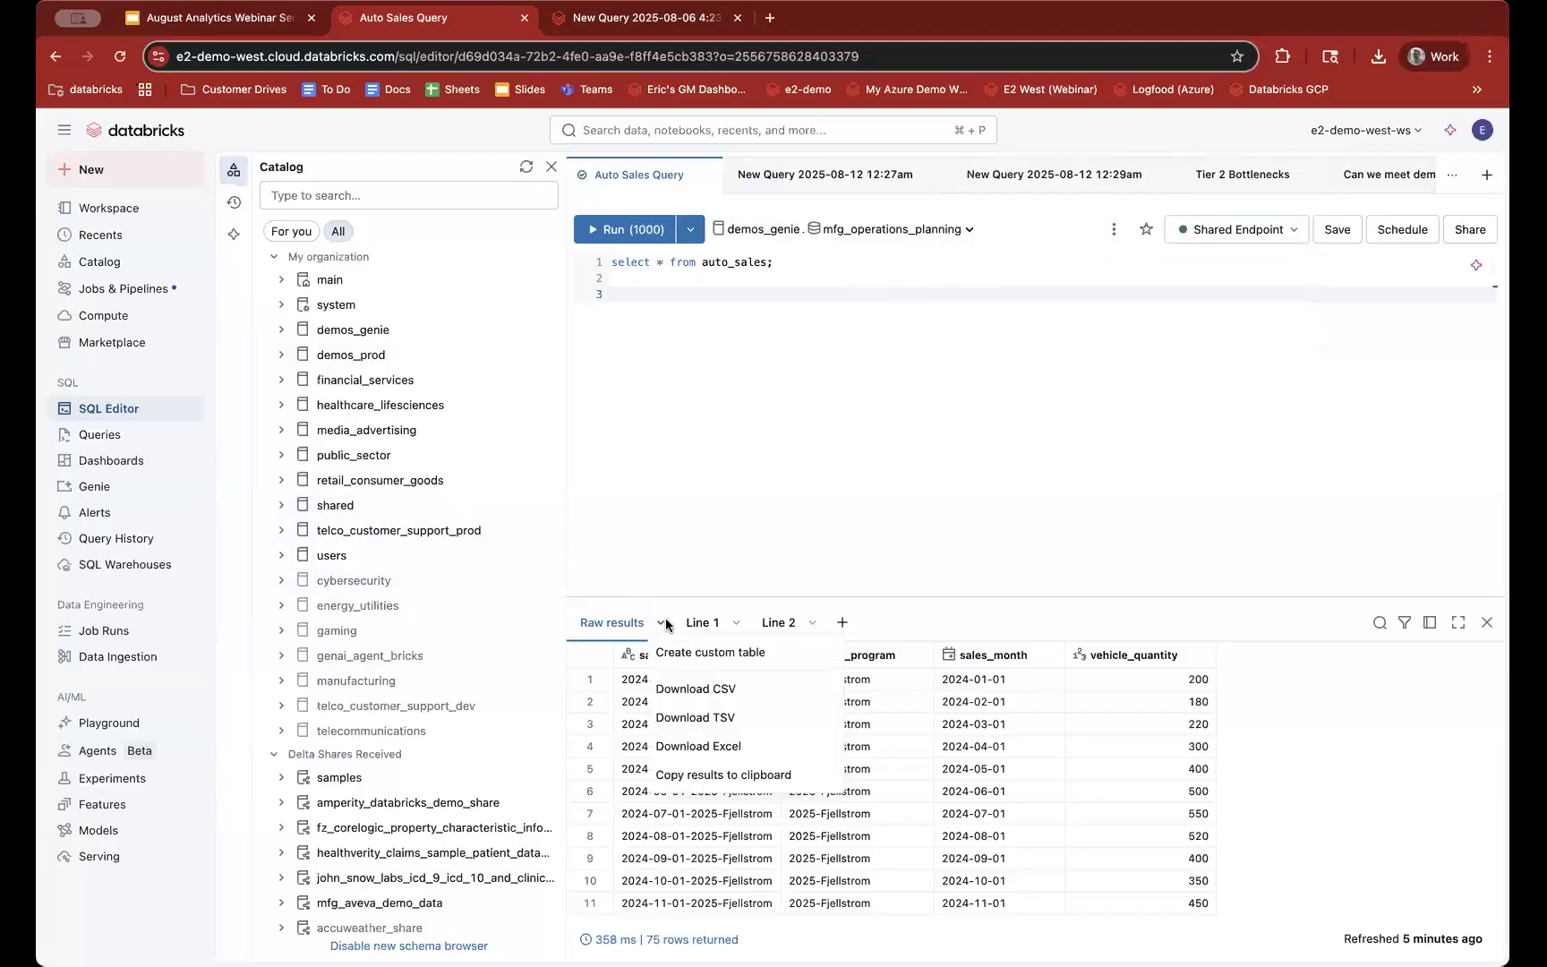
left_click(719, 625)
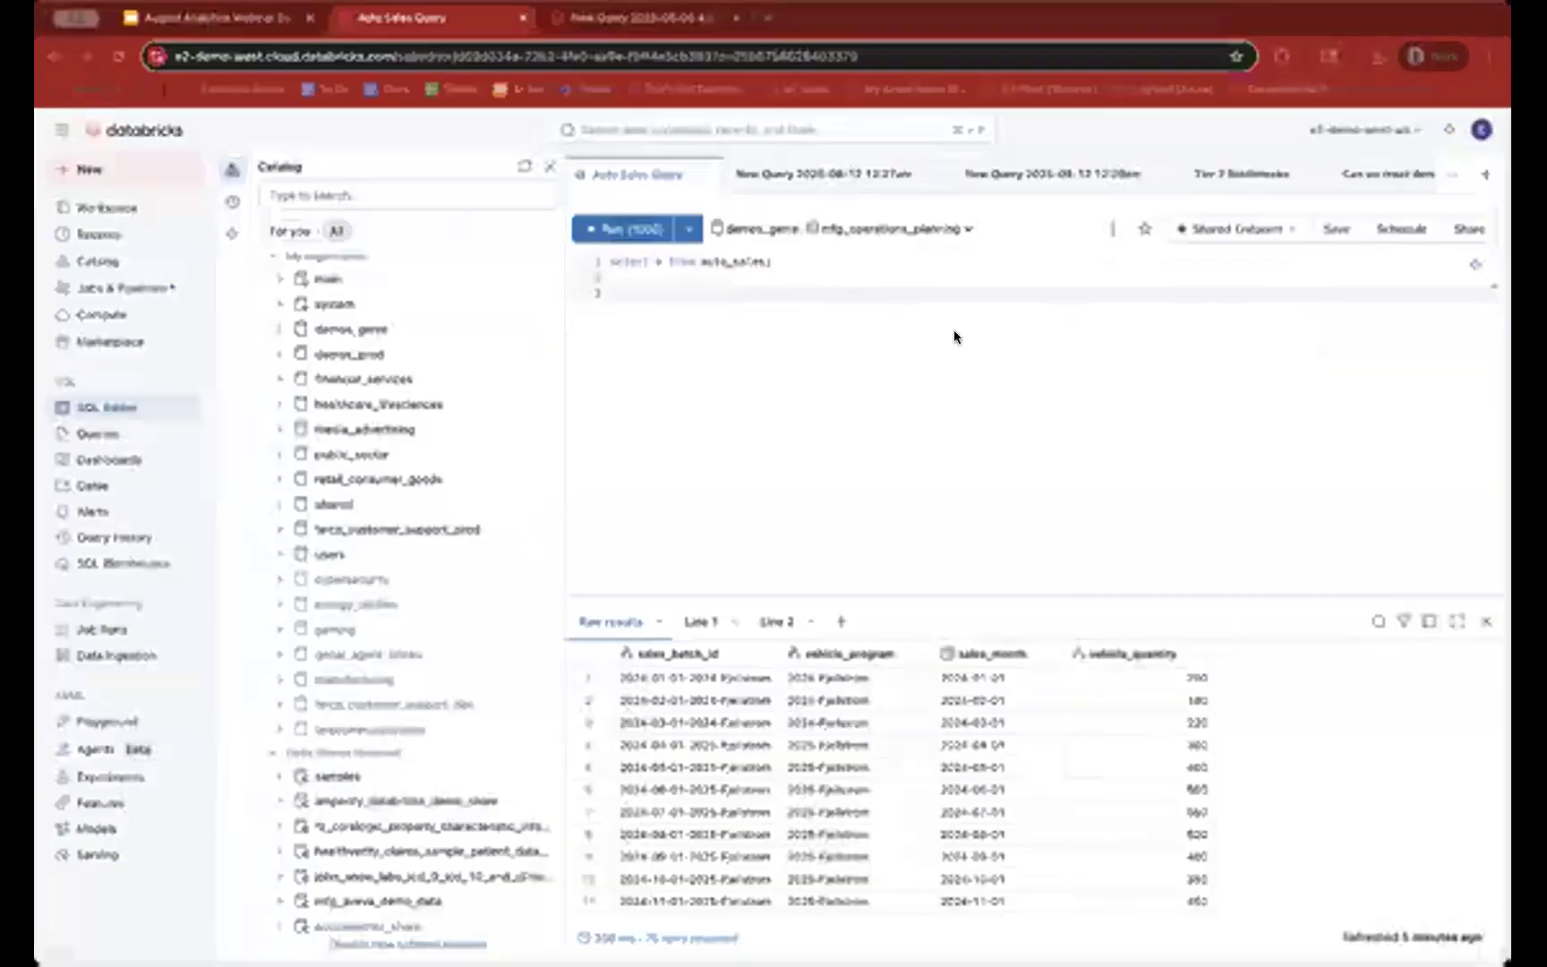
Step: Replace the old query with one summing quantity_sourced per part_number from auto_supplier_sourced
left_click(842, 175)
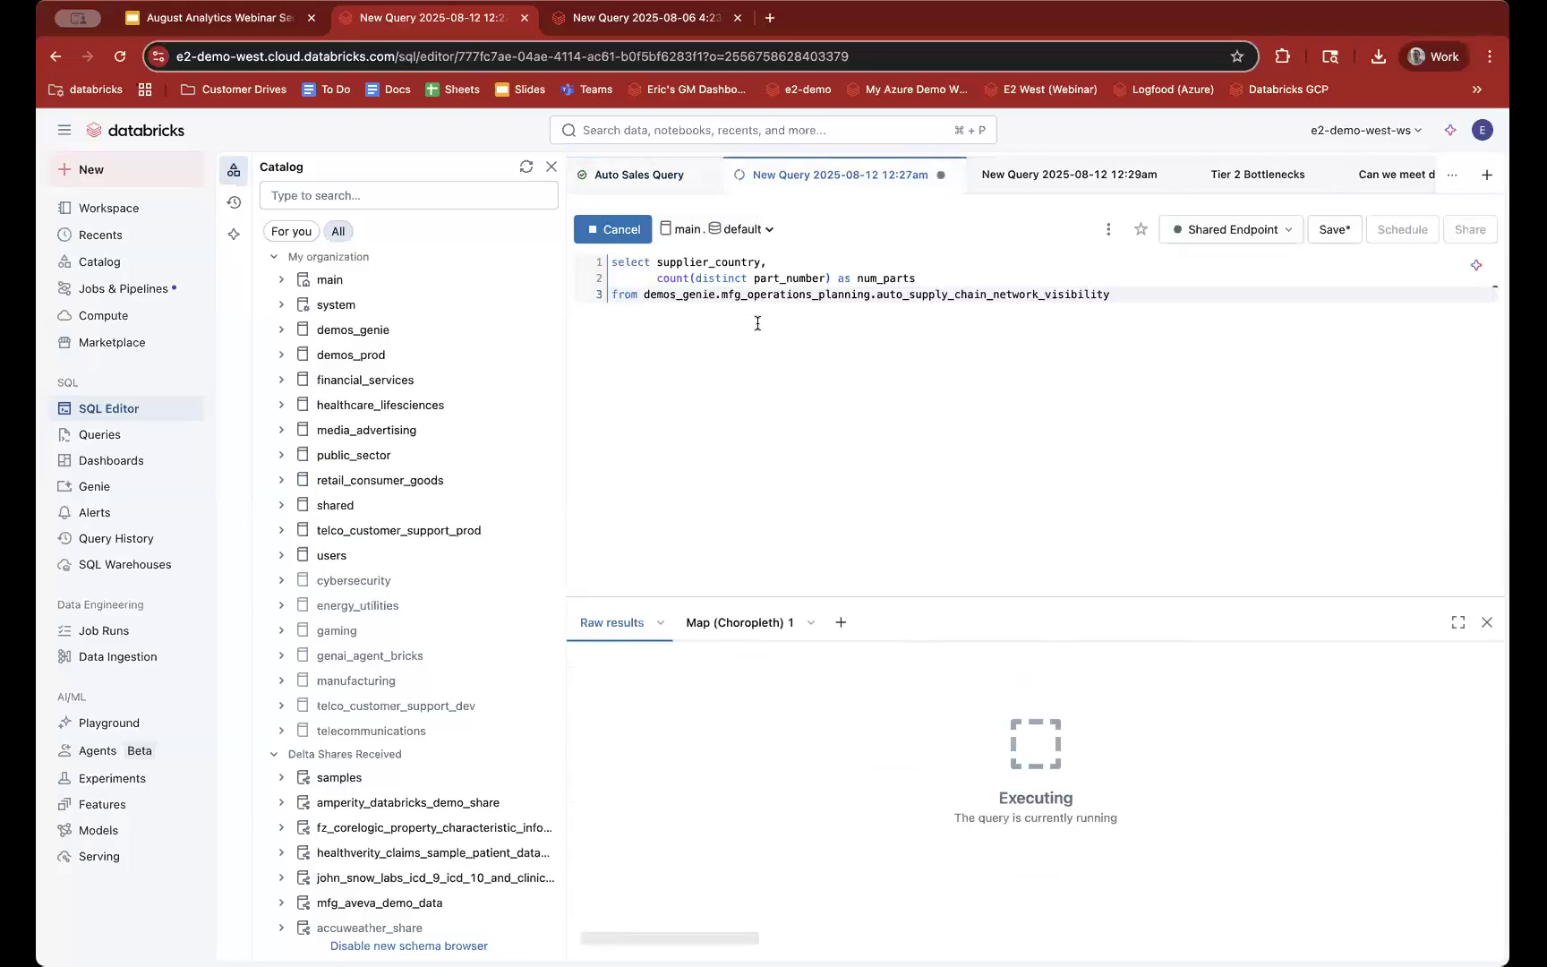
key("super+a")
type("SELECT   part_number,   SUM(quantity_sourced) AS total_quantity_sourced FROM   demos_genie.mfg_operations_planning.auto_supplier_sourced WHERE   date_received IS NOT NULL GROUP BY   part_number")
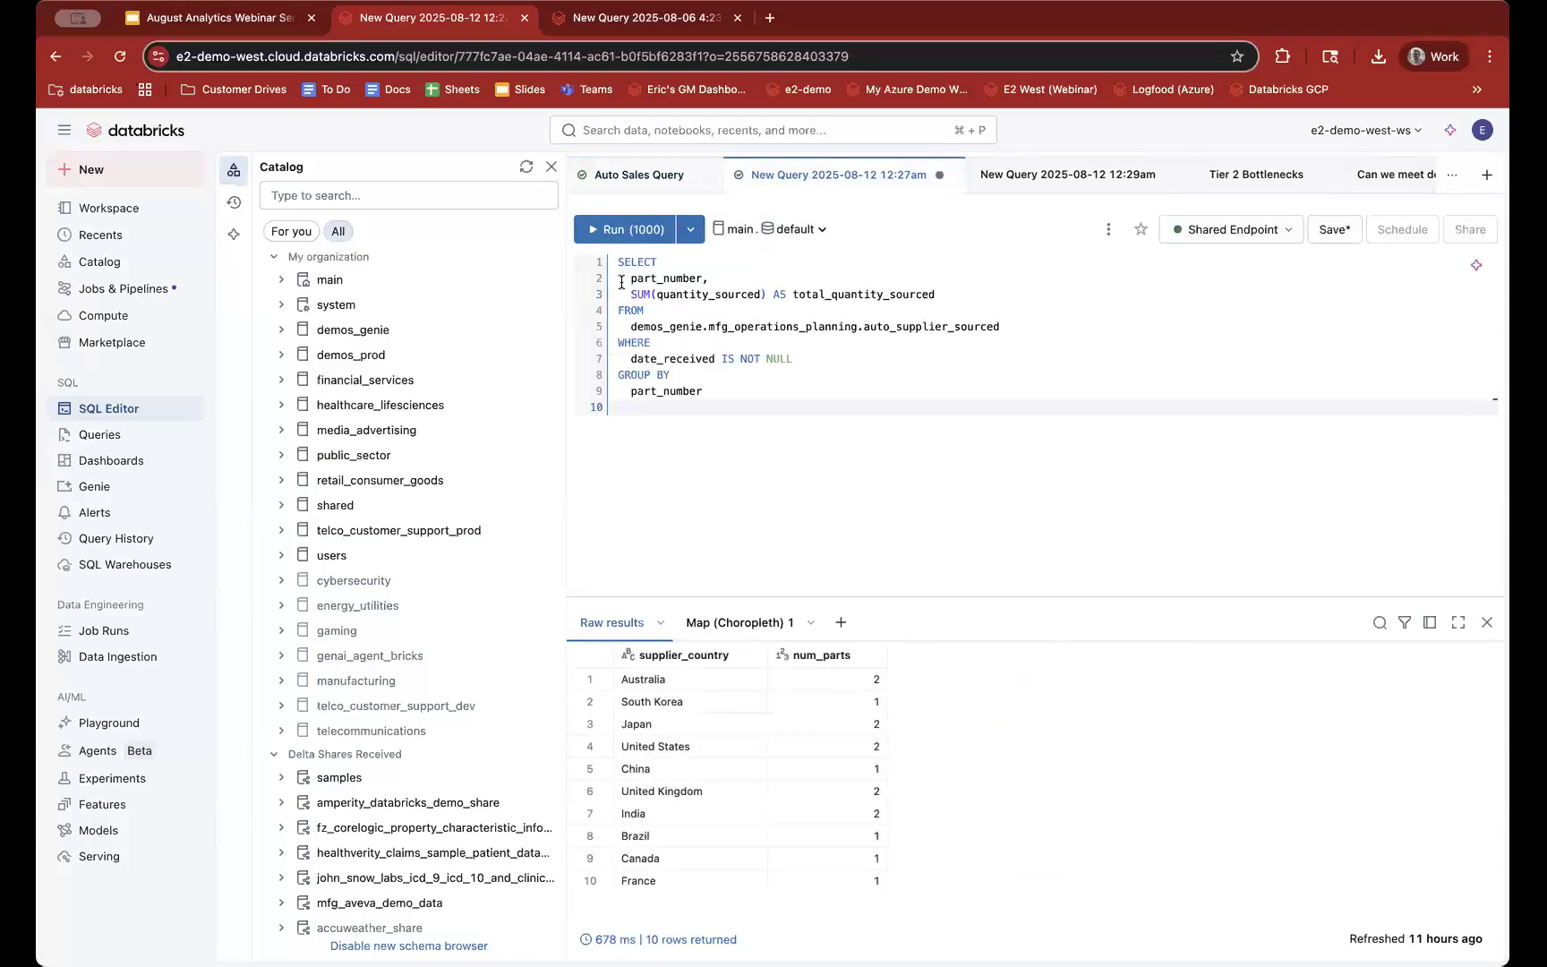
key("shift+Down")
key("shift+Down")
key("shift+Down")
key("shift+Down")
key("shift+Down")
key("shift+End")
key("shift+Down")
key("shift+Down")
key("shift+Down")
key("shift+Down")
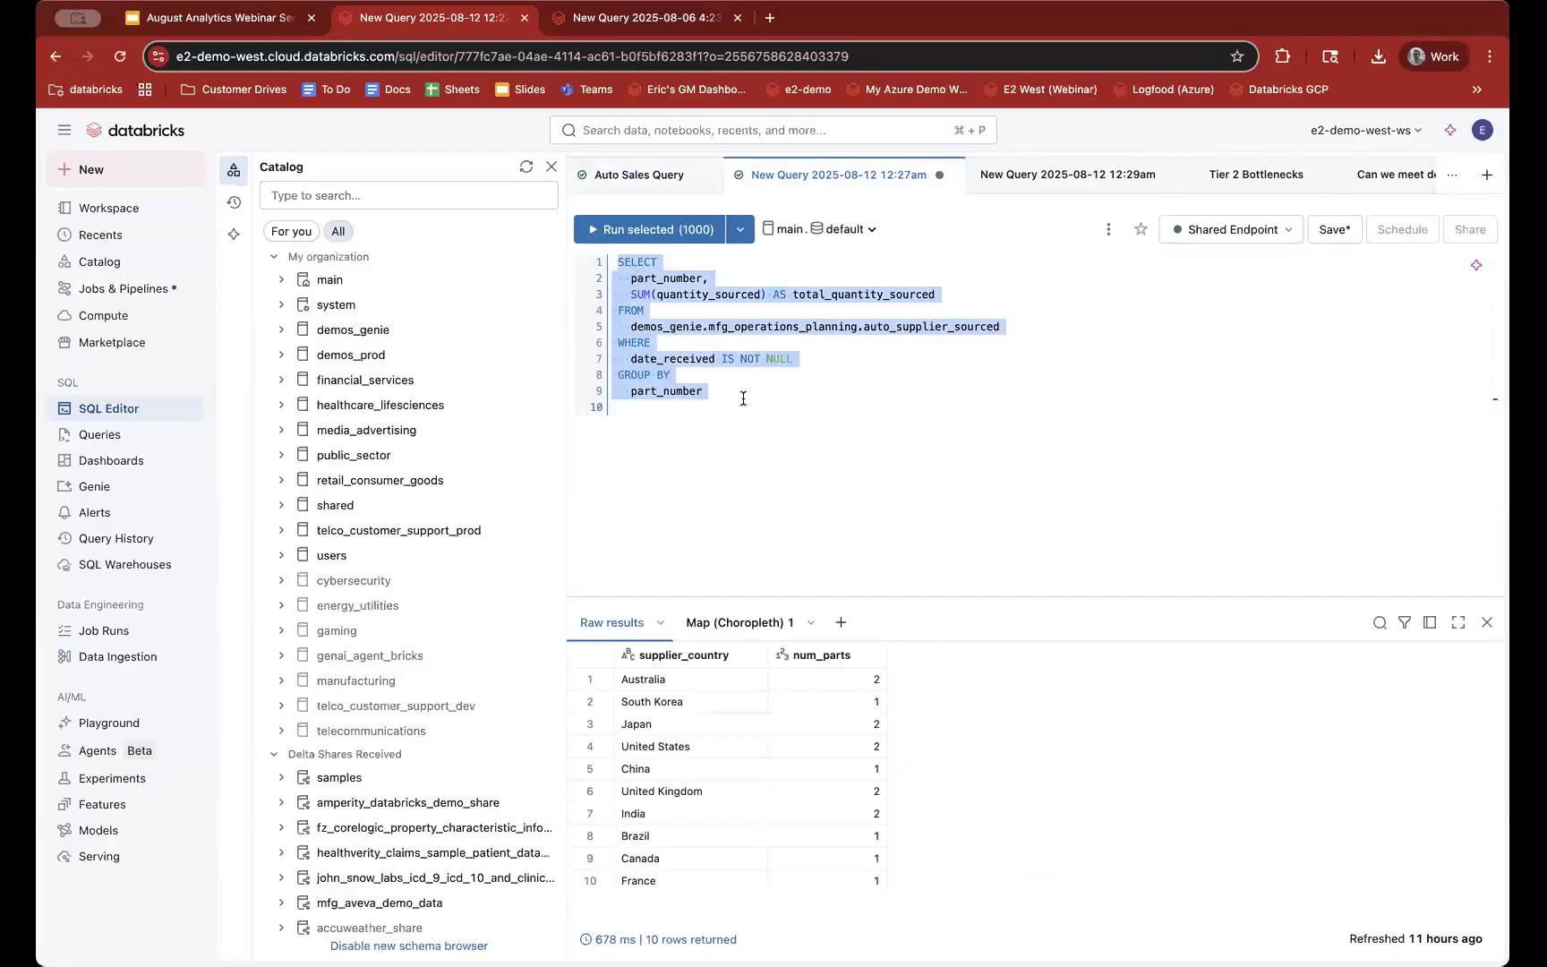
left_click(743, 398)
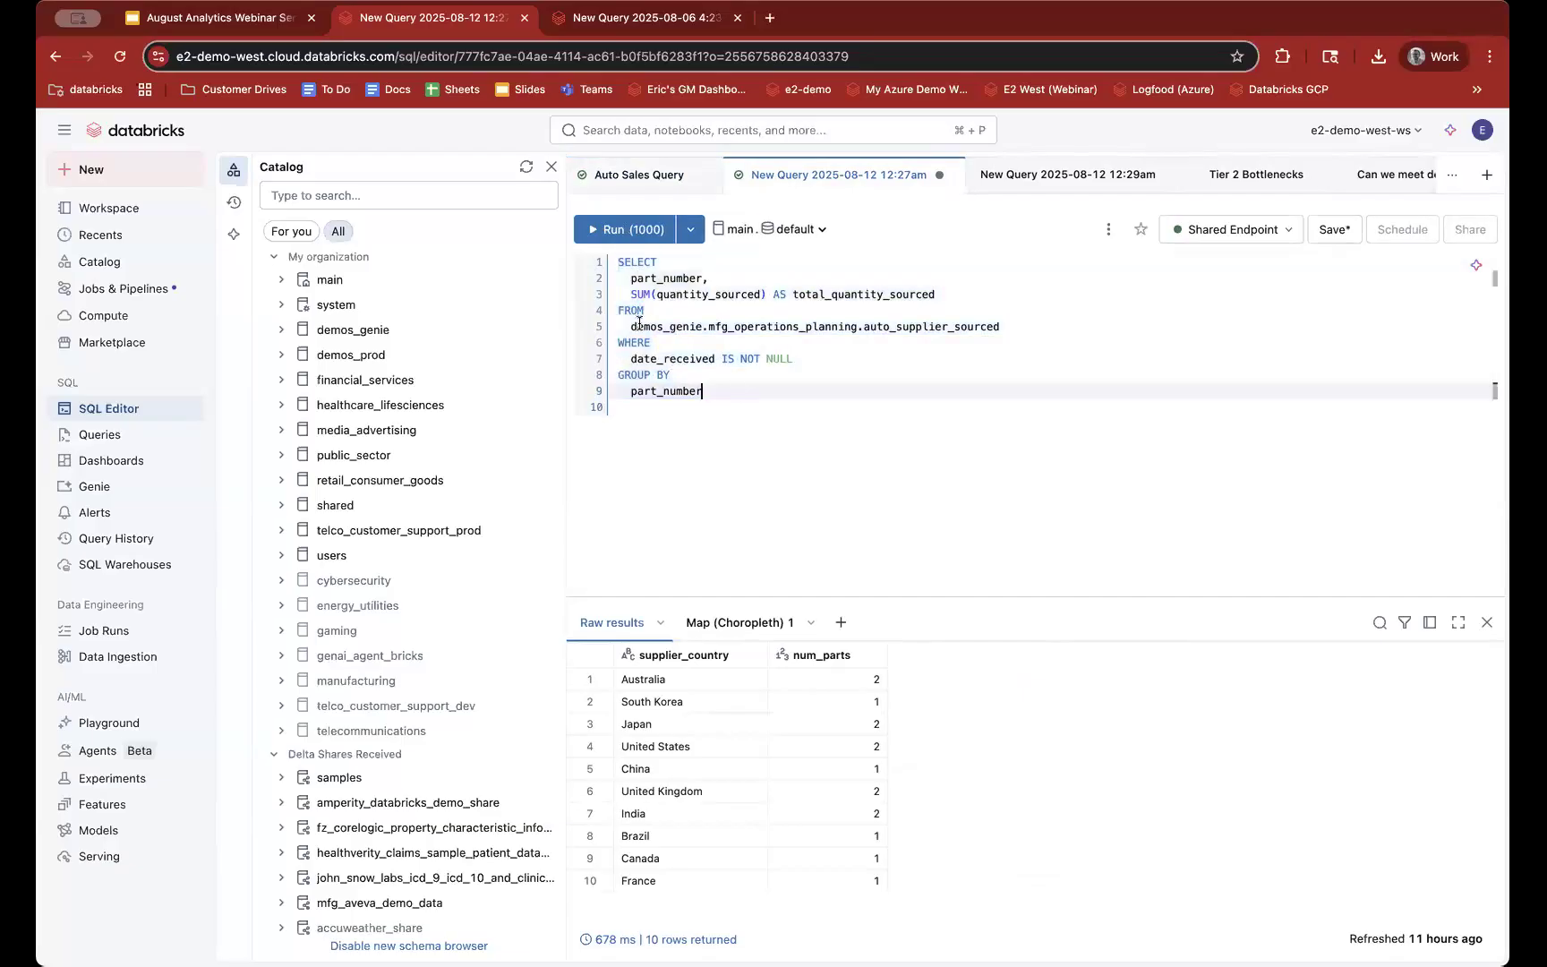
Step: Run the quantity sourced query and review the 15 part_number totals
left_click(633, 326)
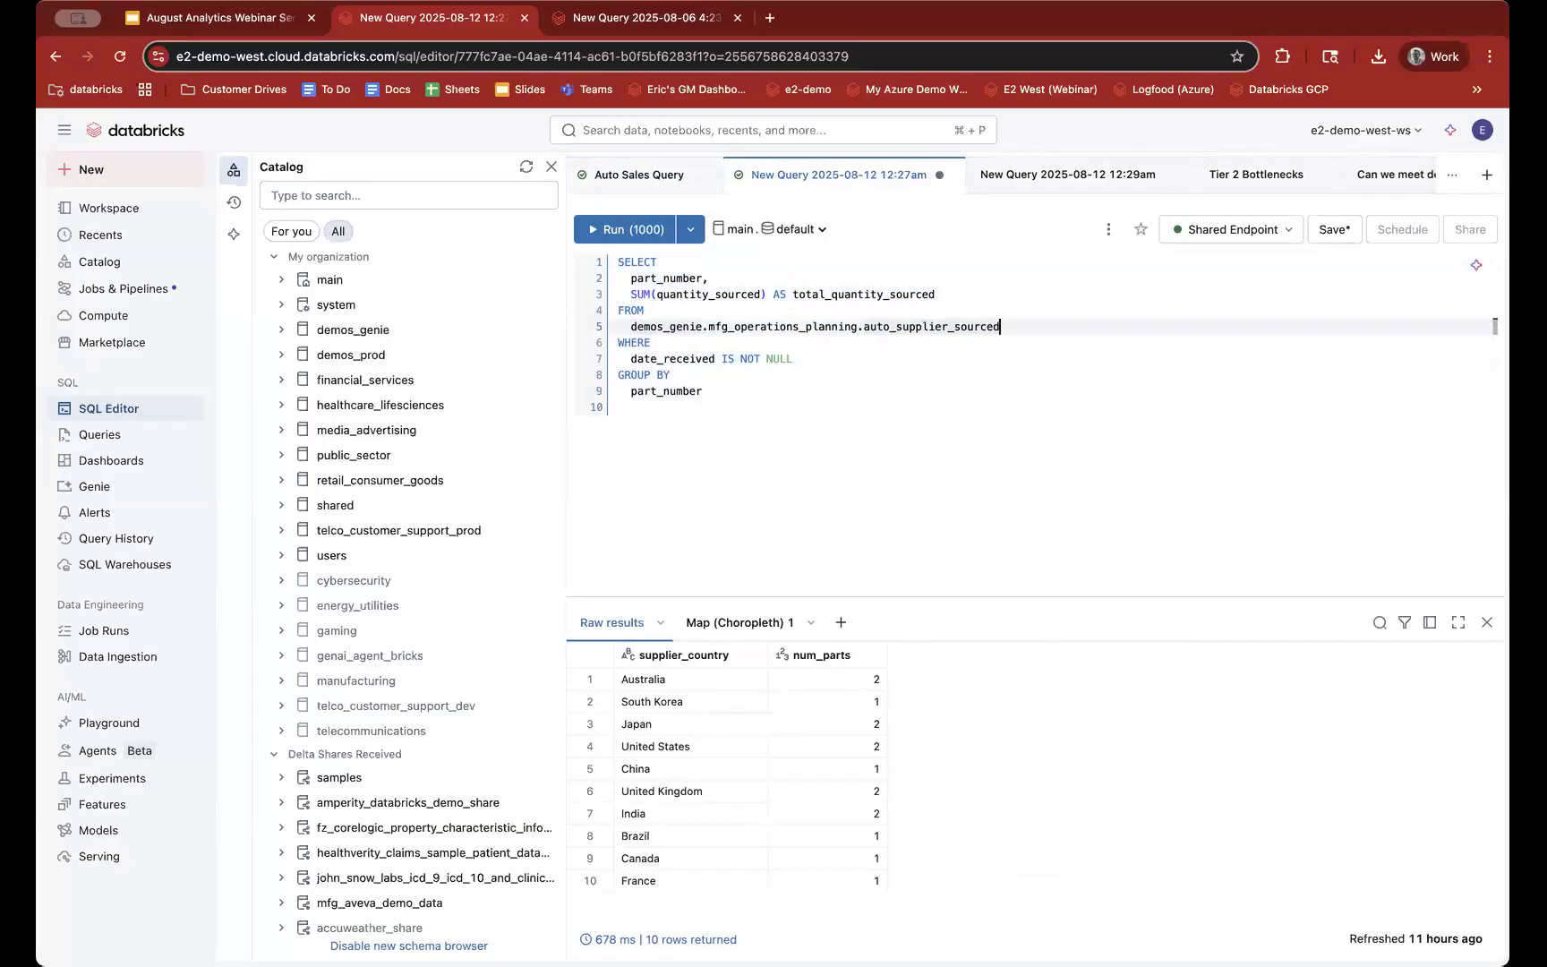
key("super+Return")
left_click(828, 416)
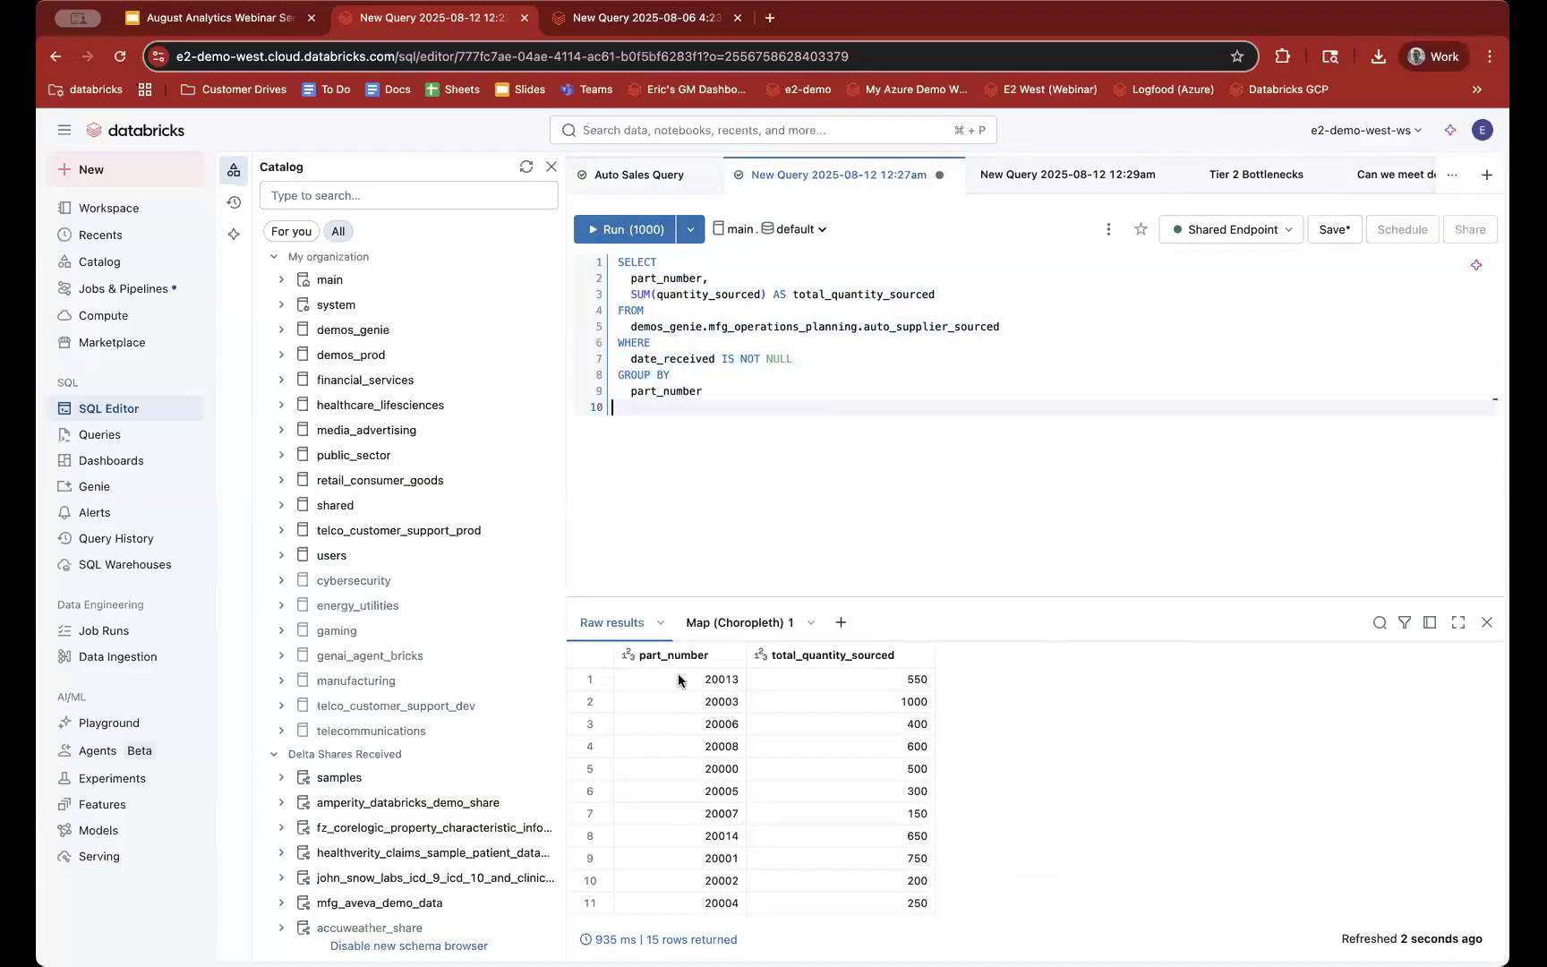
left_click_drag(677, 676, 670, 900)
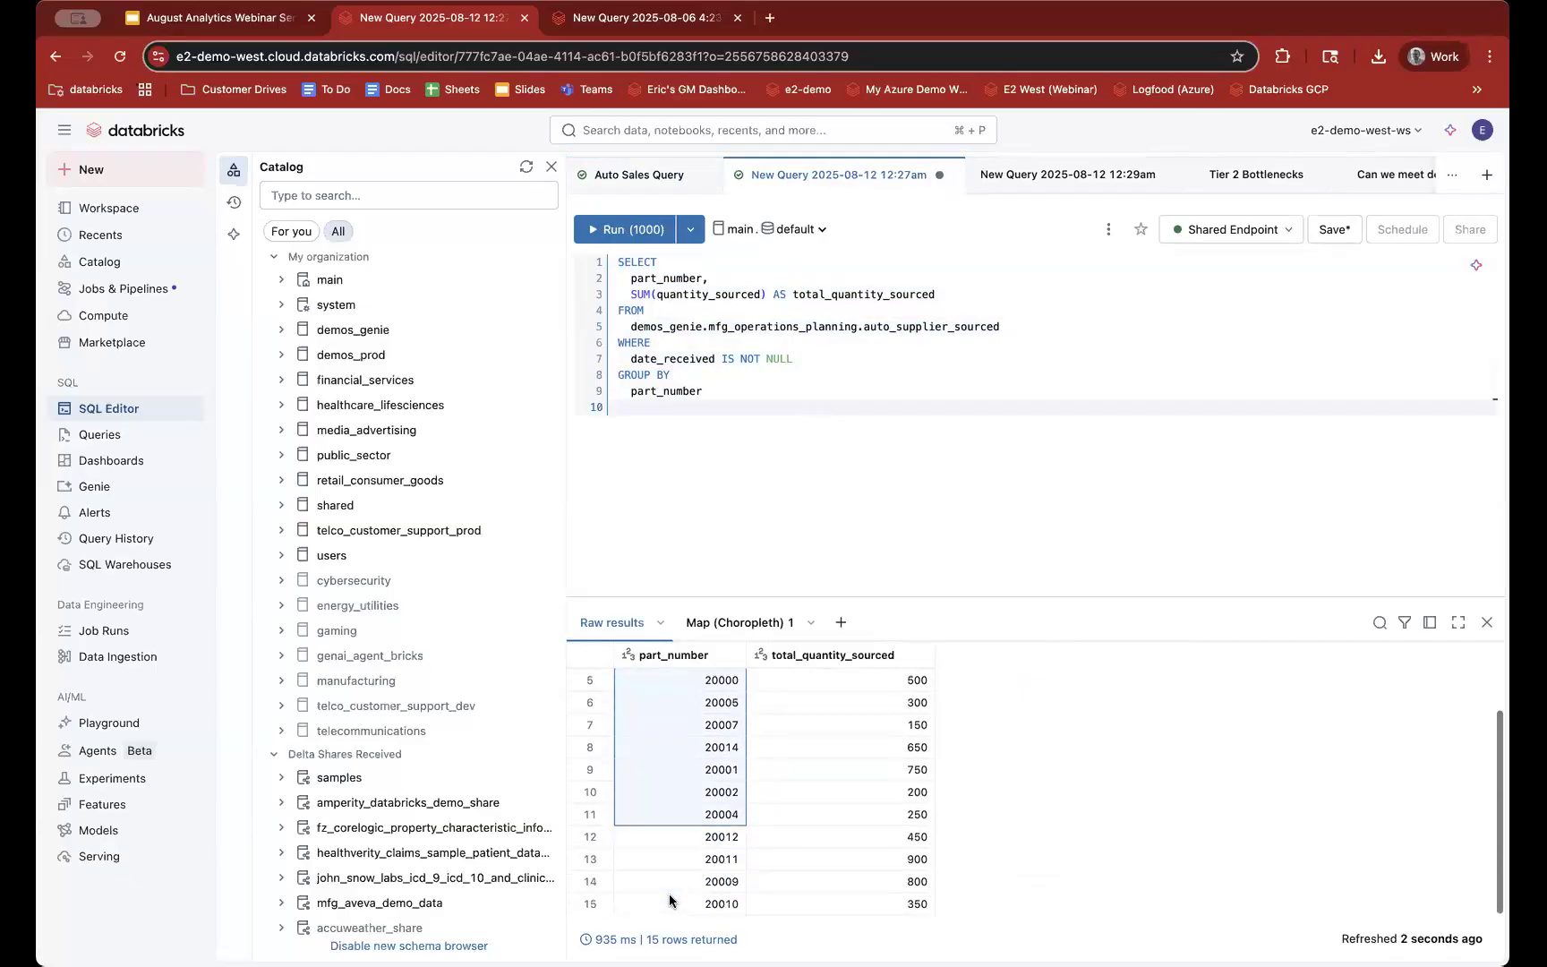
scroll(673, 850, "up", 1)
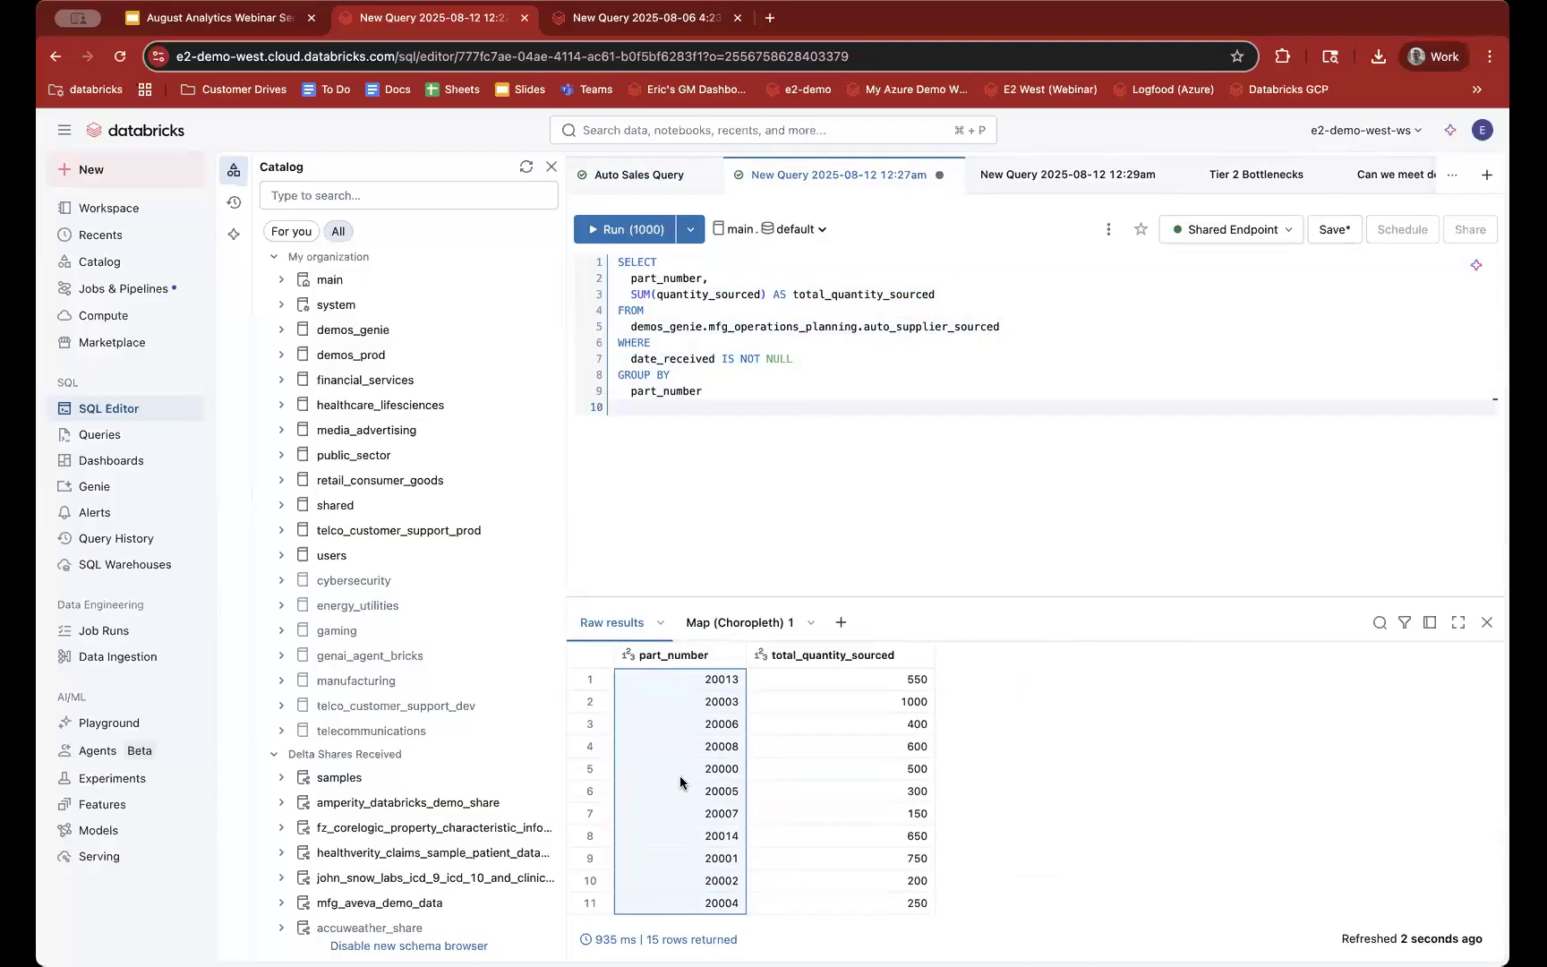
left_click(696, 409)
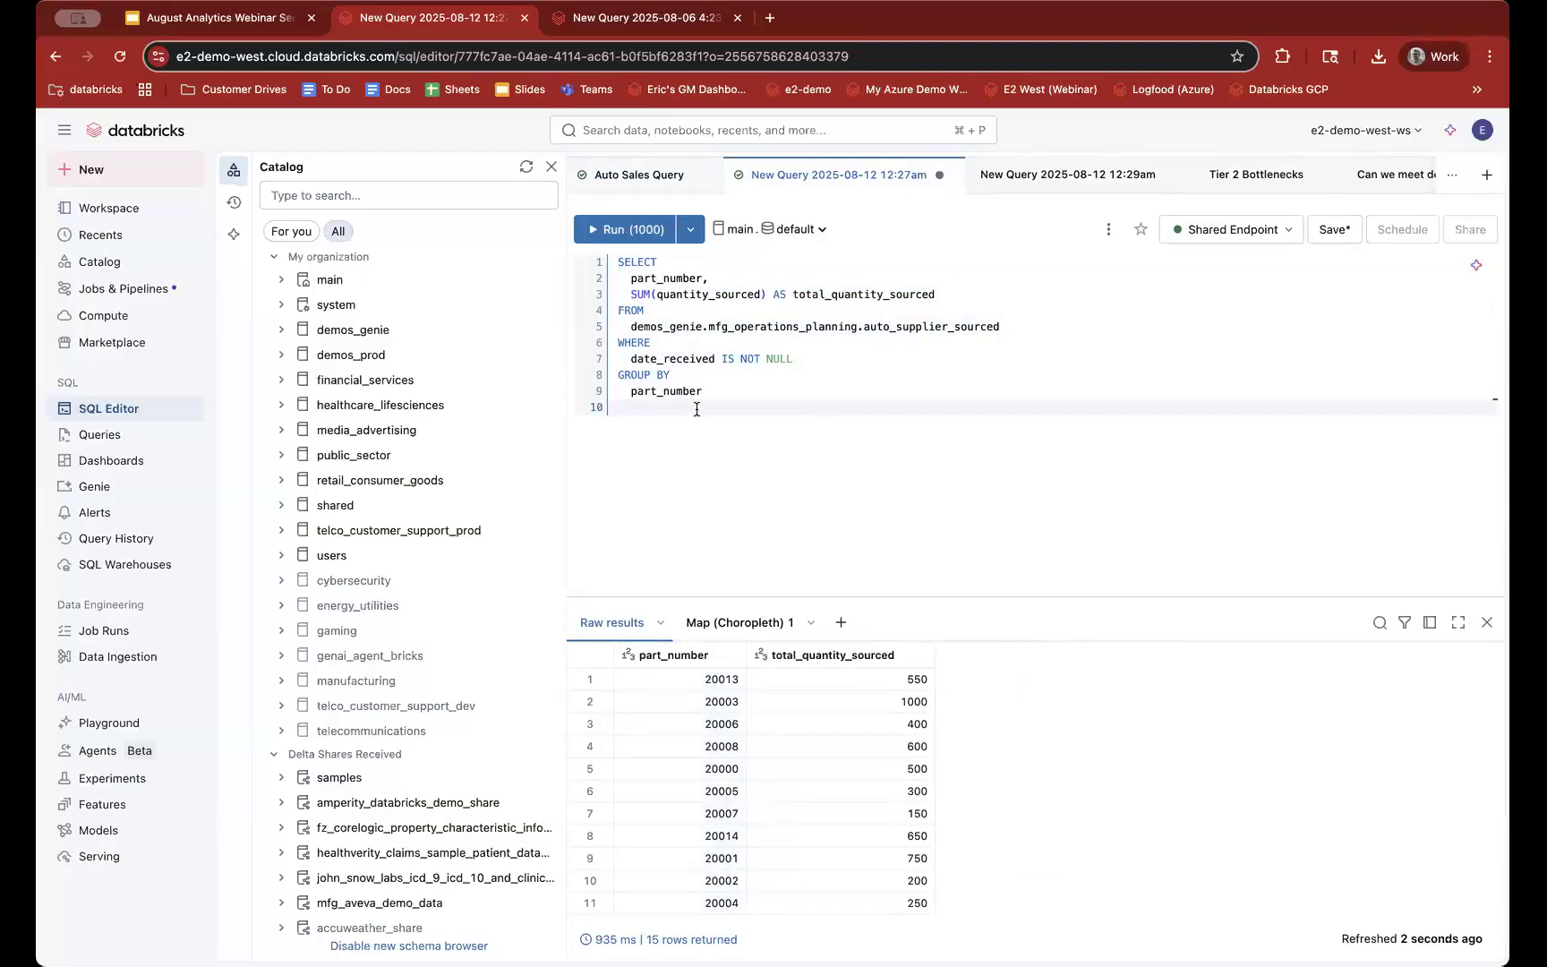
Step: Label the first query with a '-- inventory' comment above SELECT
key("super+Up")
type("-- inventory")
key("Return")
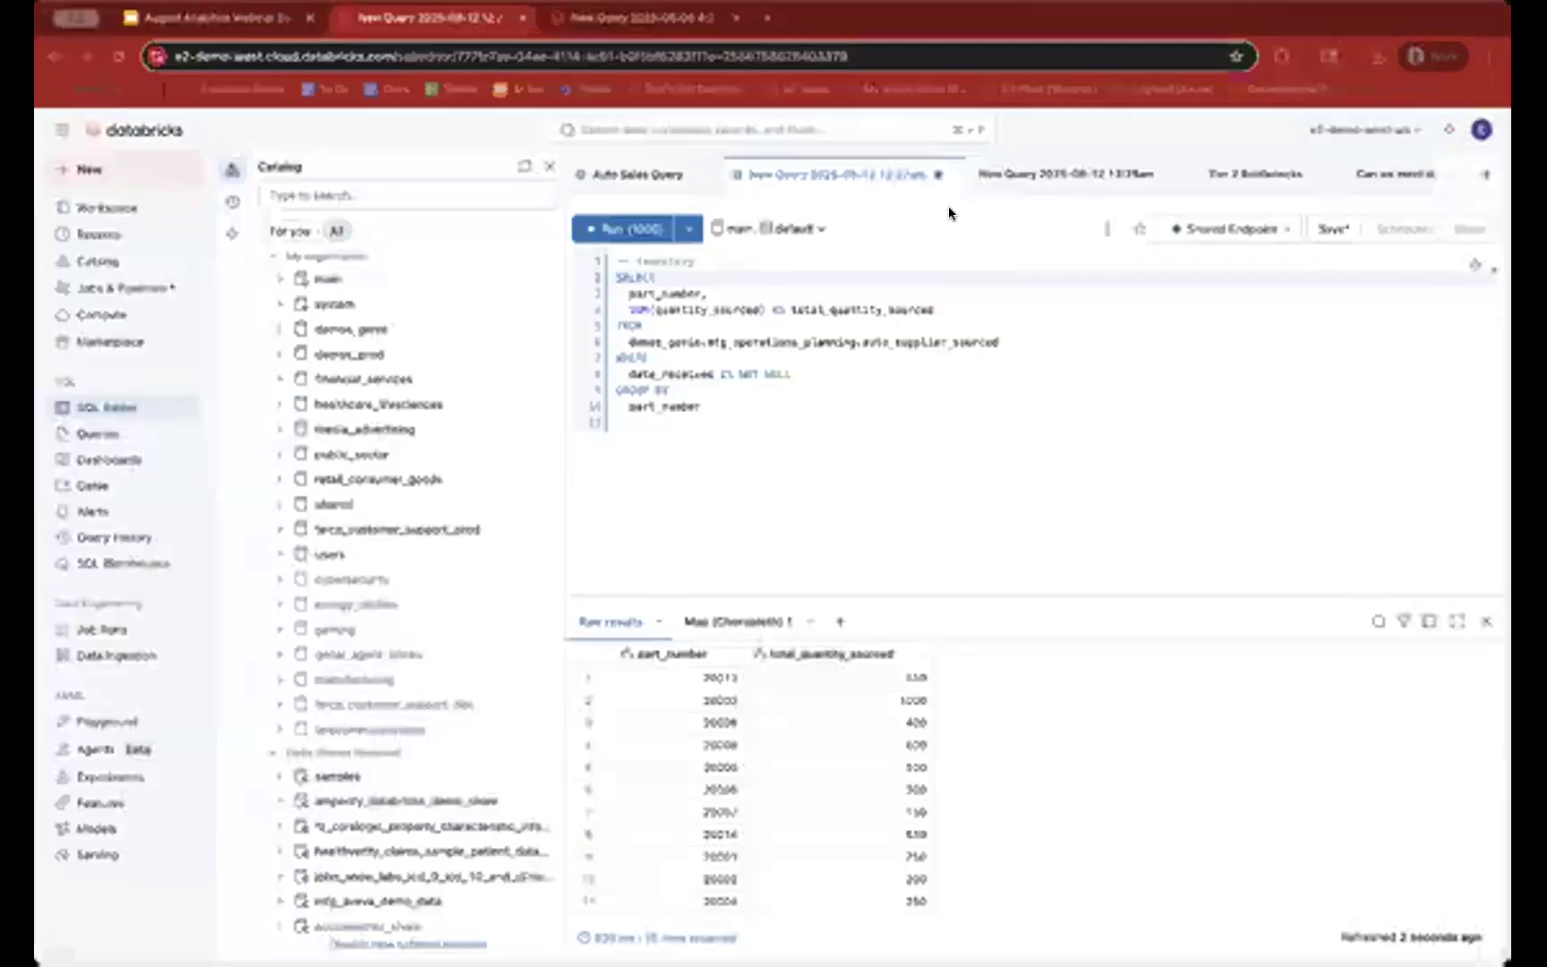
left_click(219, 18)
left_click(465, 20)
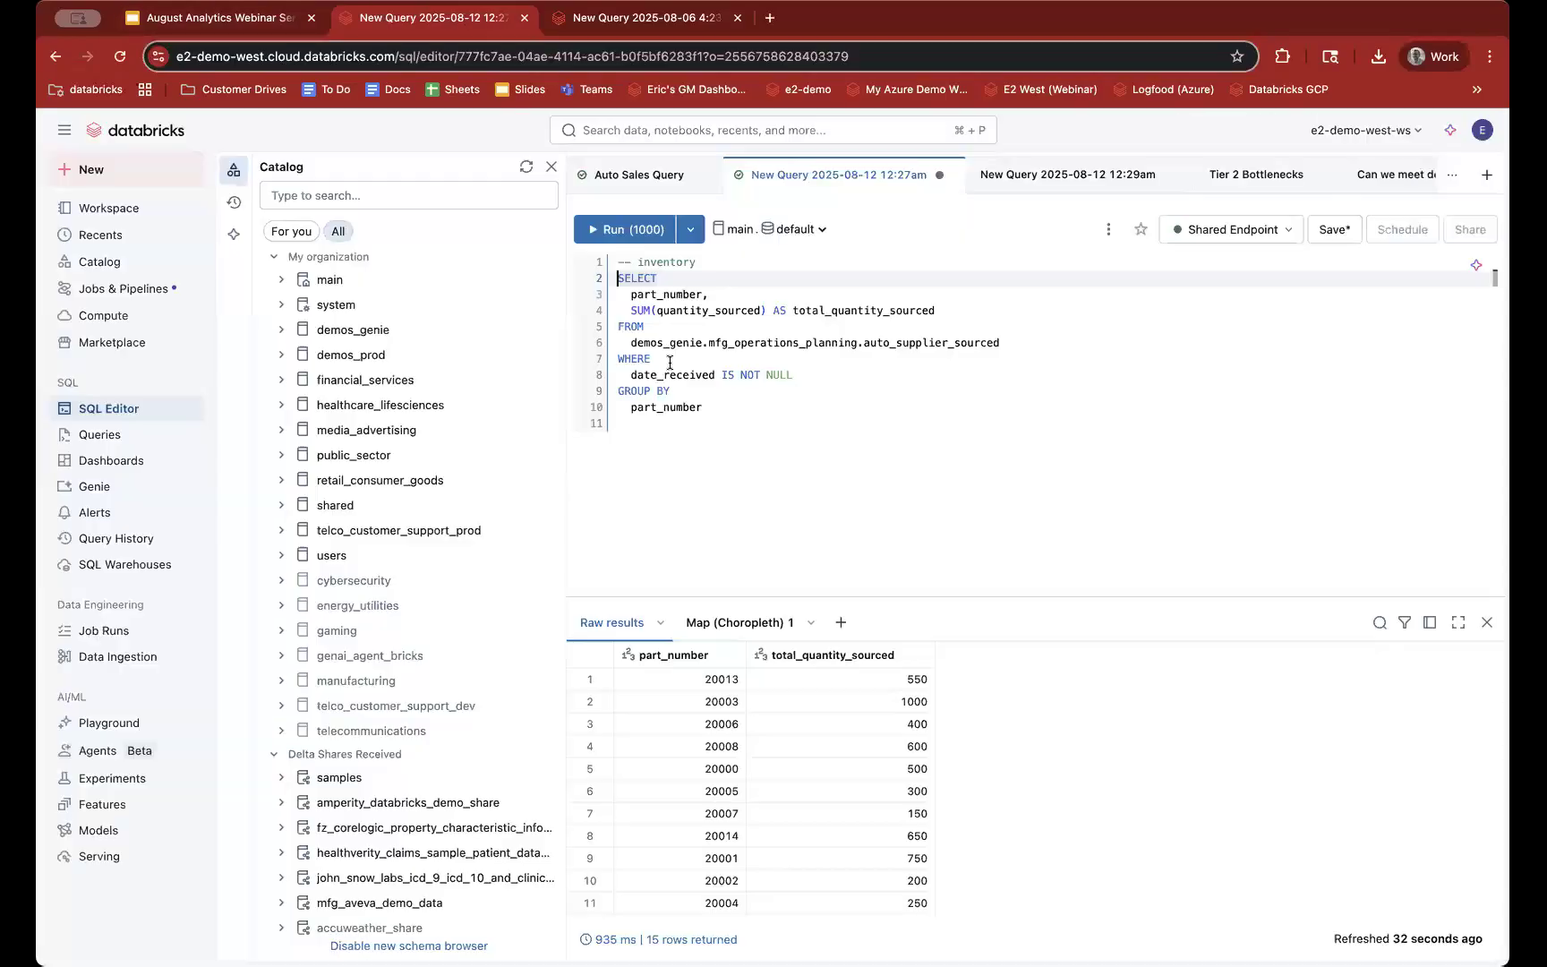
Step: Paste the current demand block below, headed '-- current demand' with 'select'
left_click(754, 453)
type("bom.part_number,   SUM(sf.vehicle_quantity * bom.quantity_used) AS current_quantity_needed   FROM   demos_genie.mfg_operations_planning.auto_sales_forecasts AS sf     JOIN demos_genie.mfg_operations_planning.auto_bill_of_materials AS bom       ON sf.vehicle_program = bom.vehicle_program WHERE   sf.forecast_month BETWEEN CURRENT_DATE() AND ADD_MONTHS(CURRENT_DATE(), 6) GROUP BY   bom.part_number")
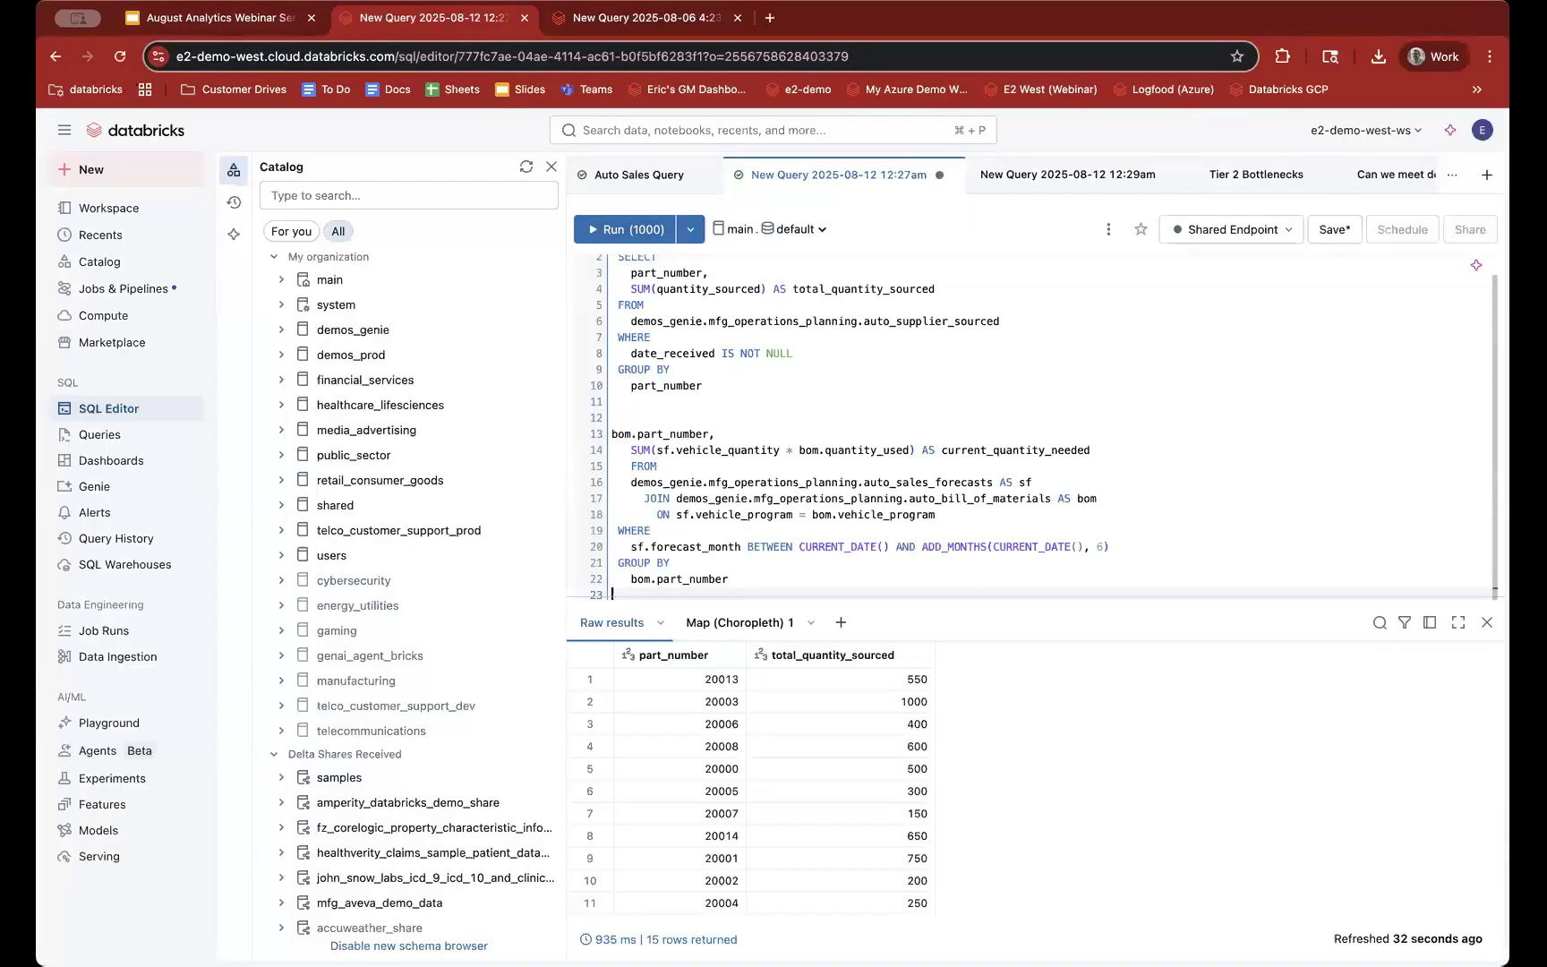
left_click(636, 415)
type("-- current demand")
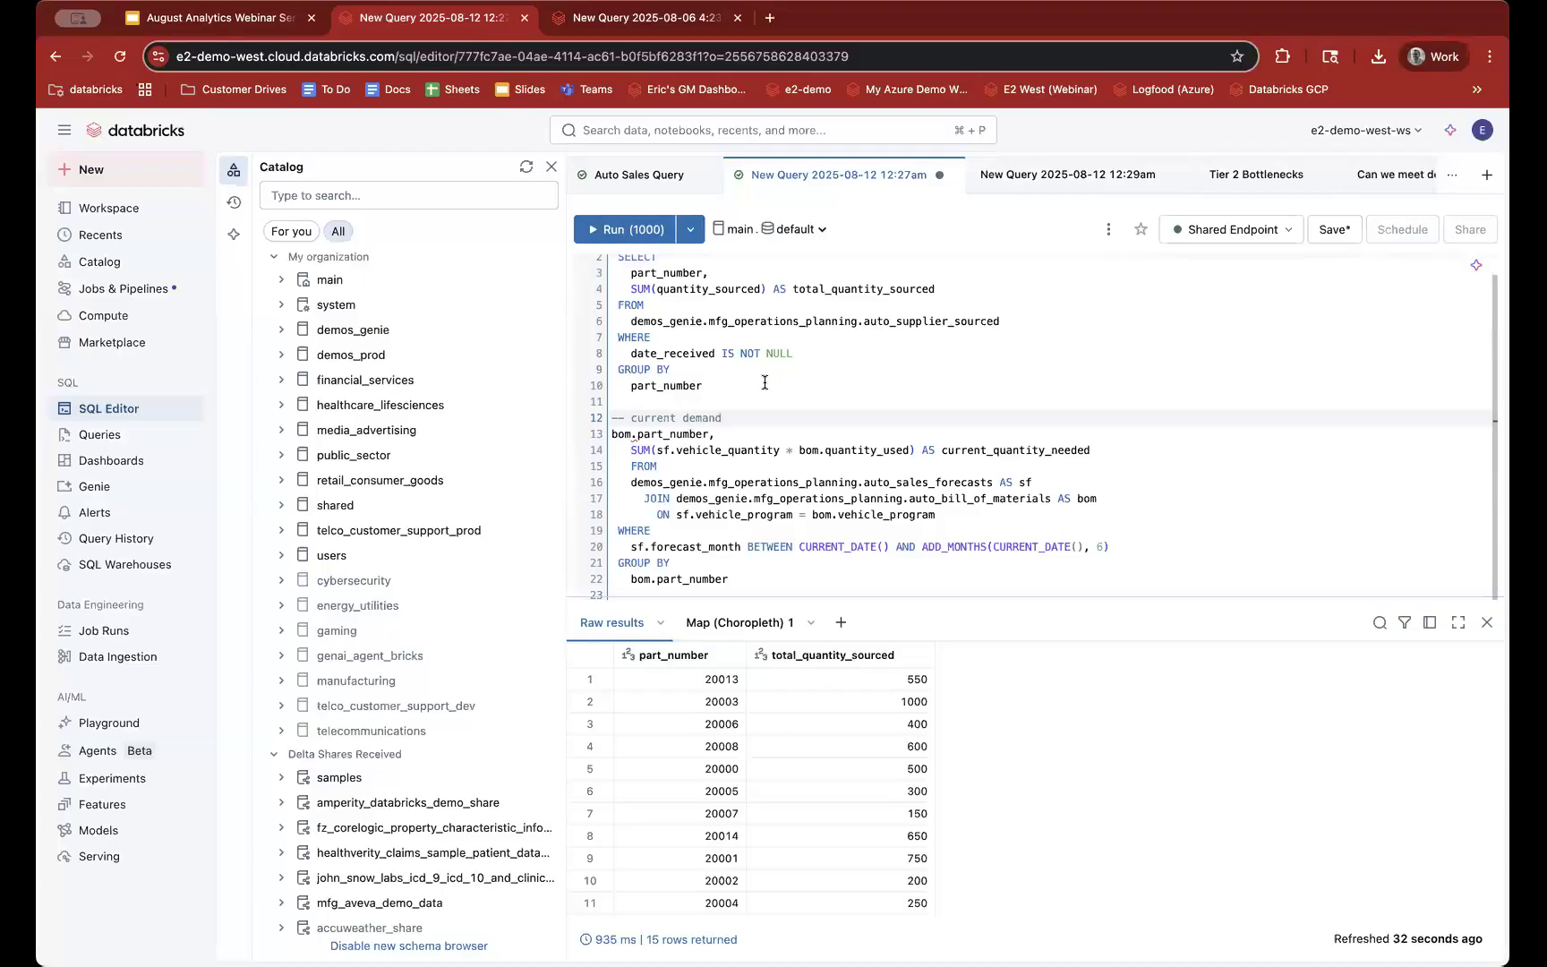
key("Return")
type("select")
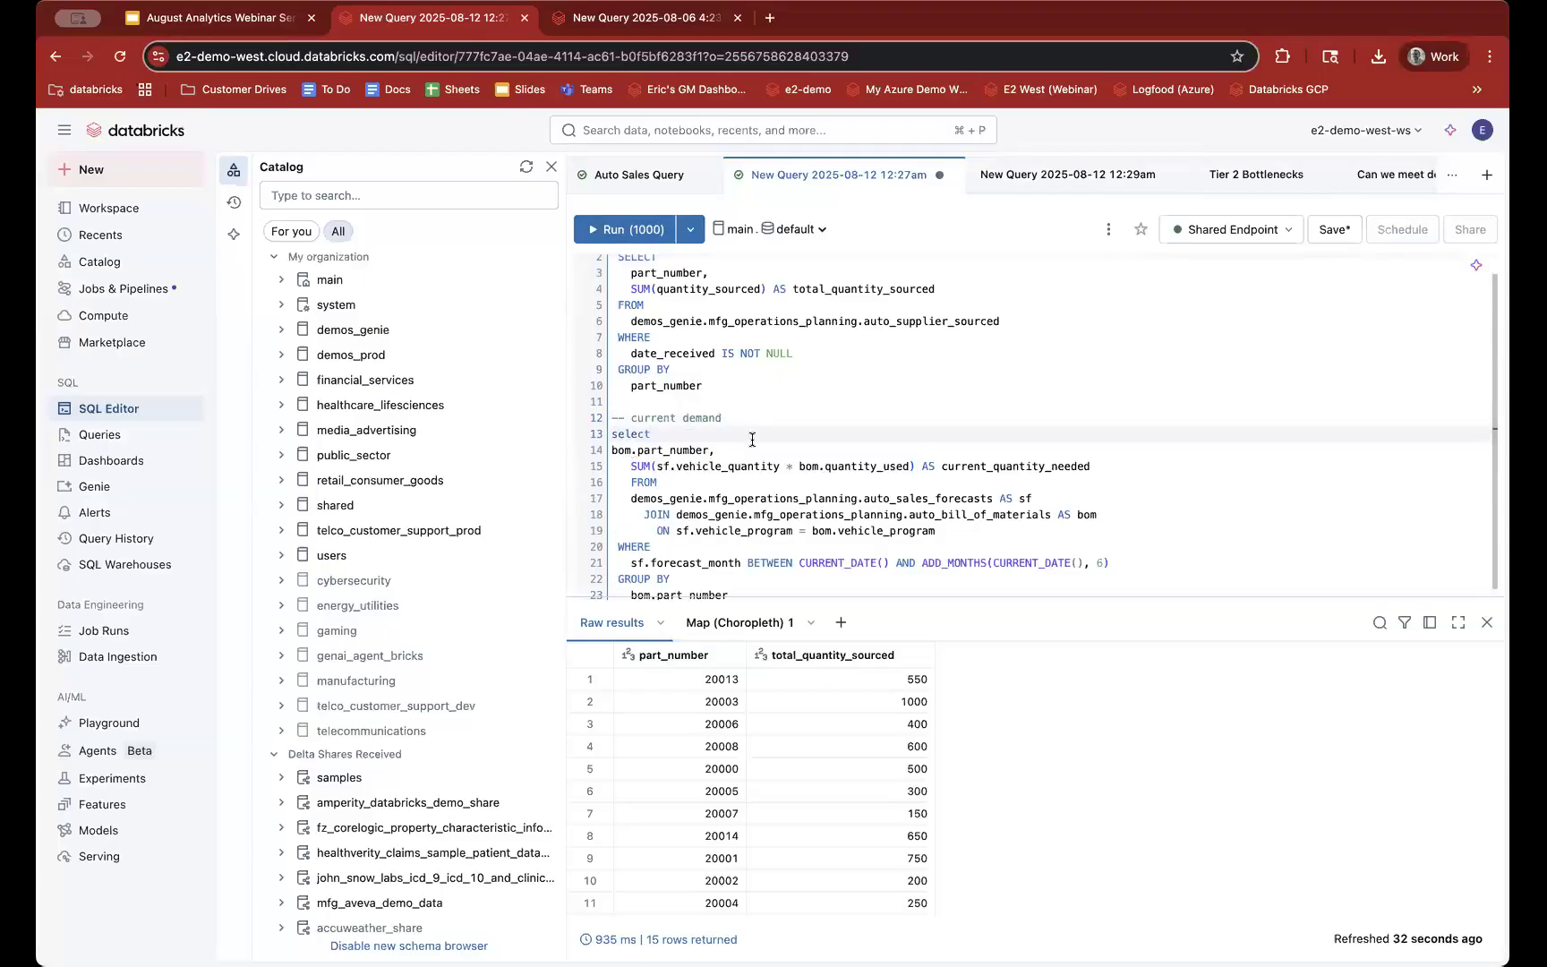
Step: Run only the current demand query to get current_quantity_needed per part
left_click_drag(637, 431, 779, 453)
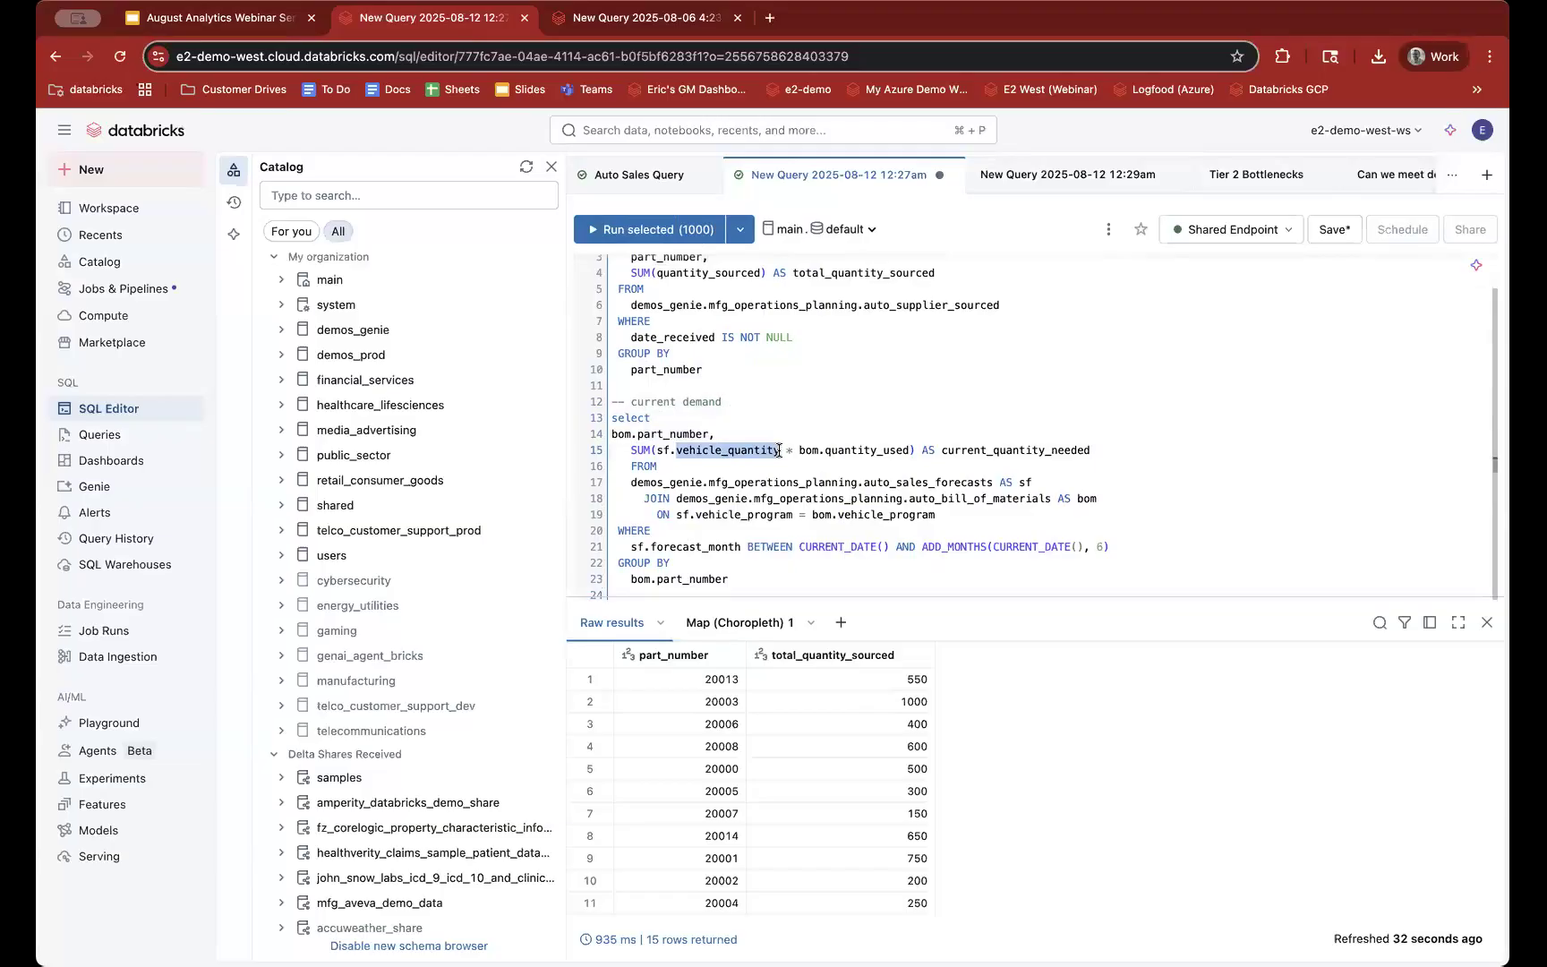
left_click_drag(864, 481, 994, 481)
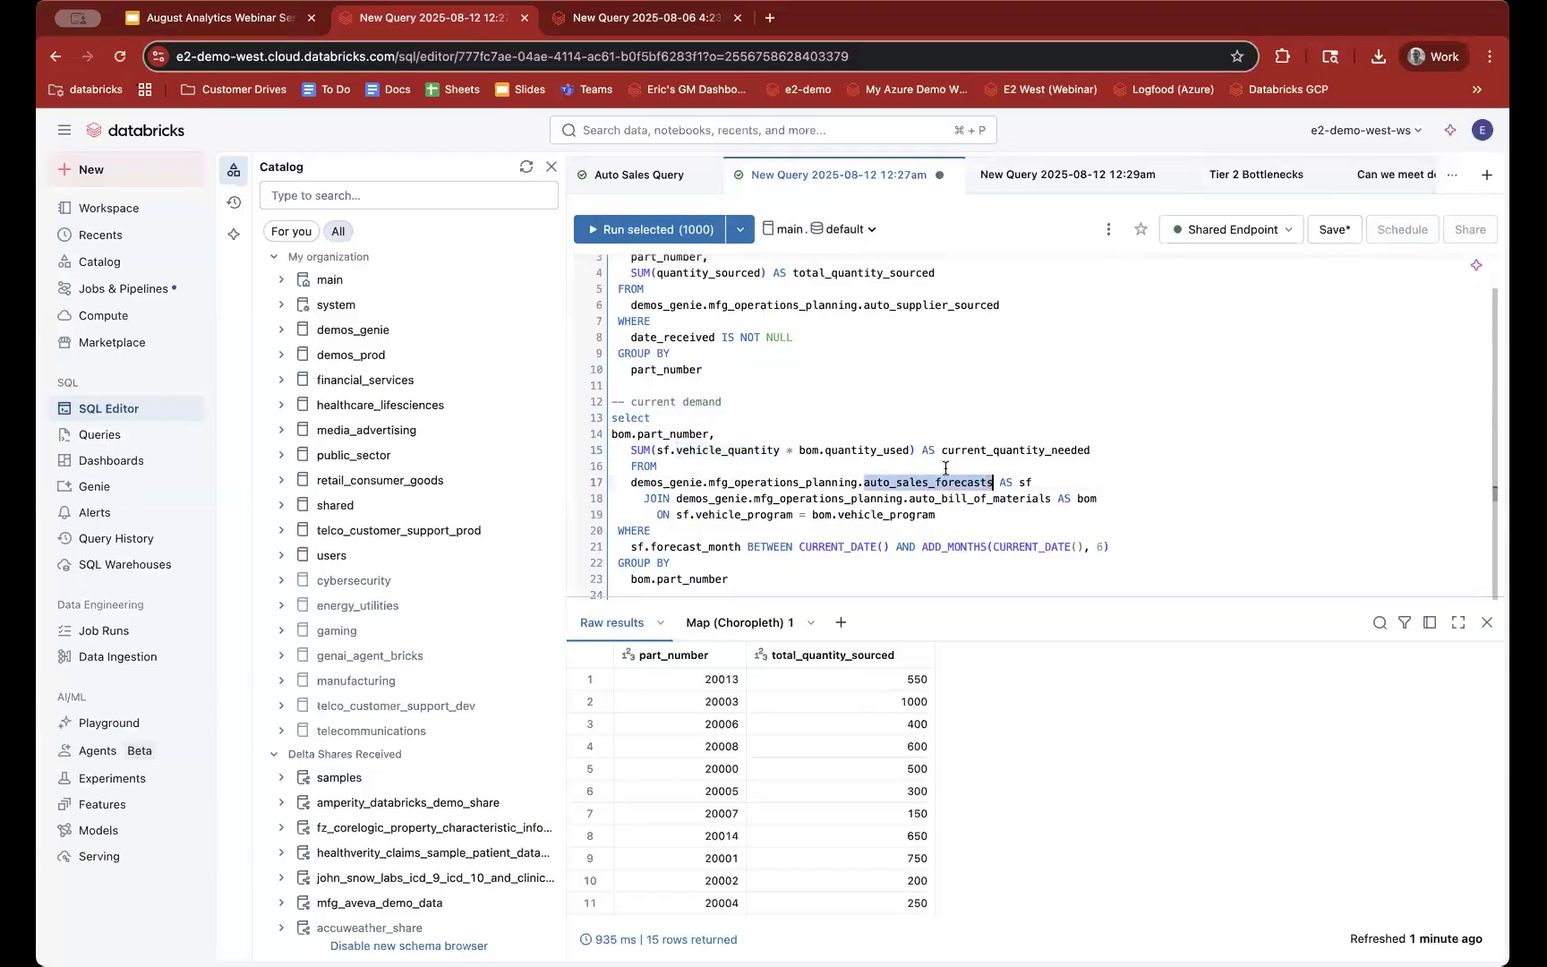
left_click(865, 482)
left_click_drag(865, 482, 992, 481)
left_click(992, 482)
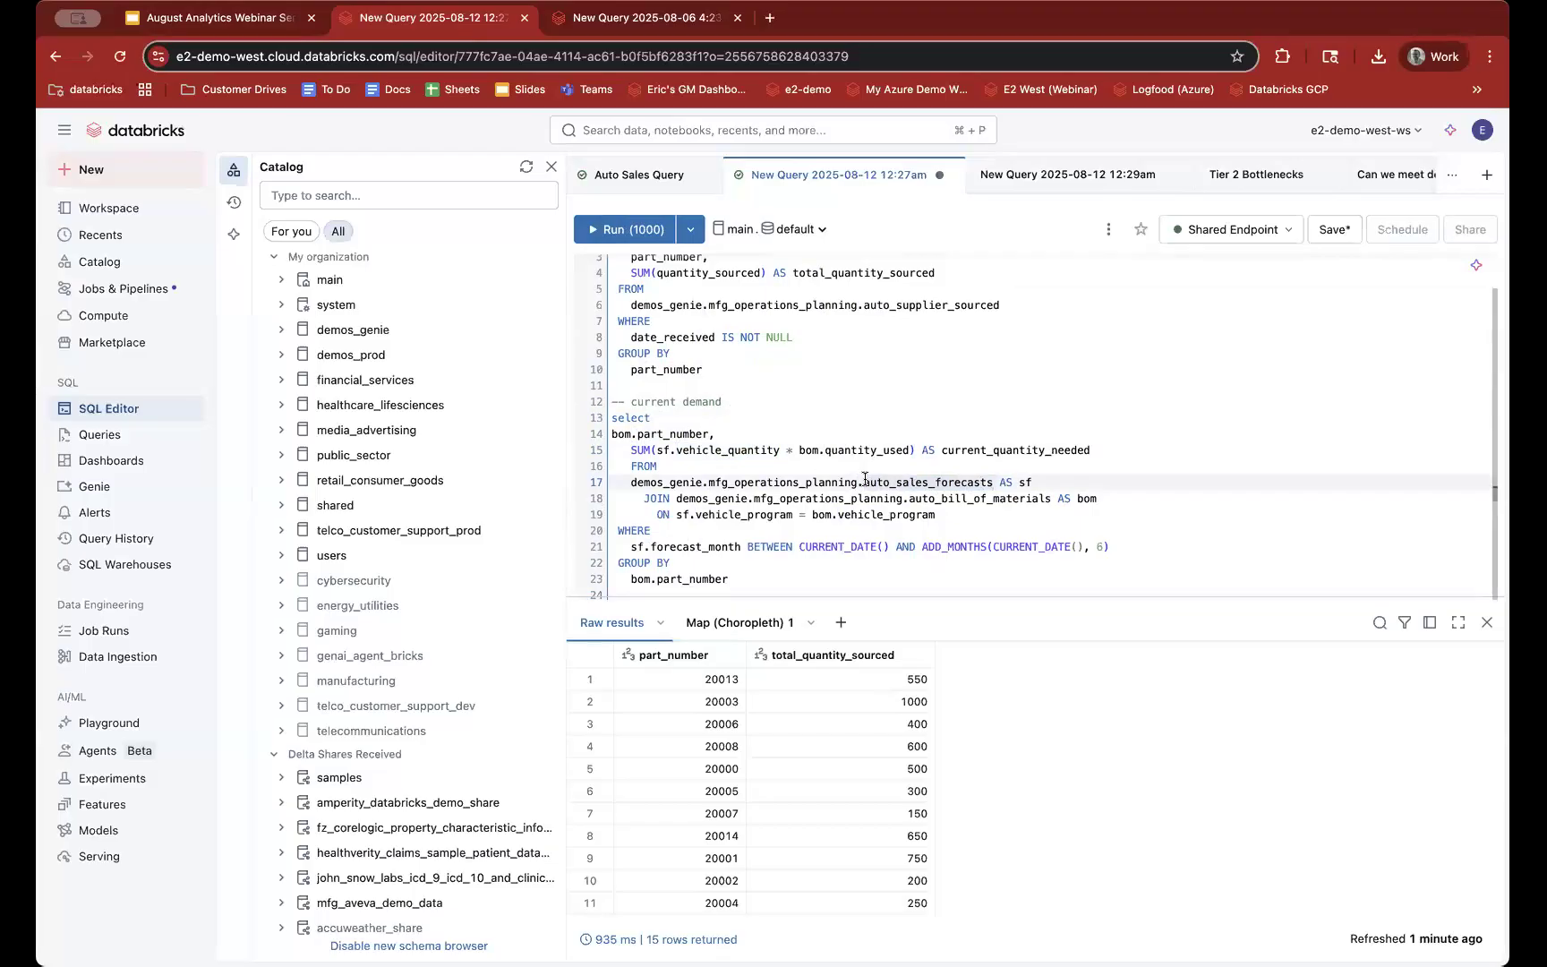
left_click_drag(614, 417, 752, 577)
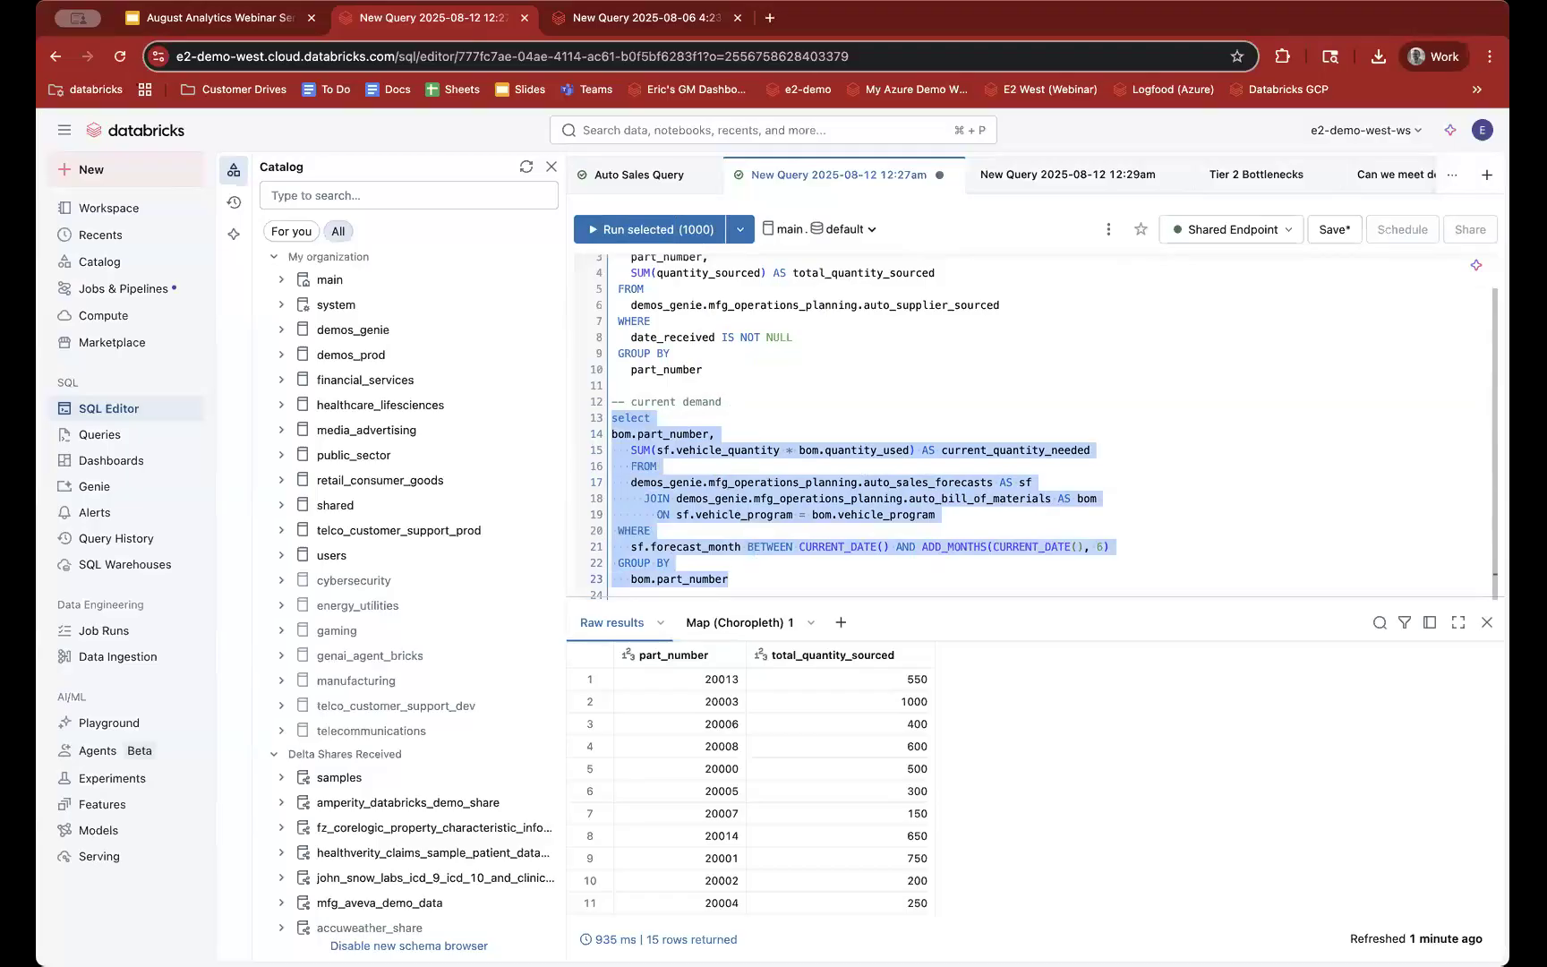
key("super+x")
key("super+z")
key("super+Return")
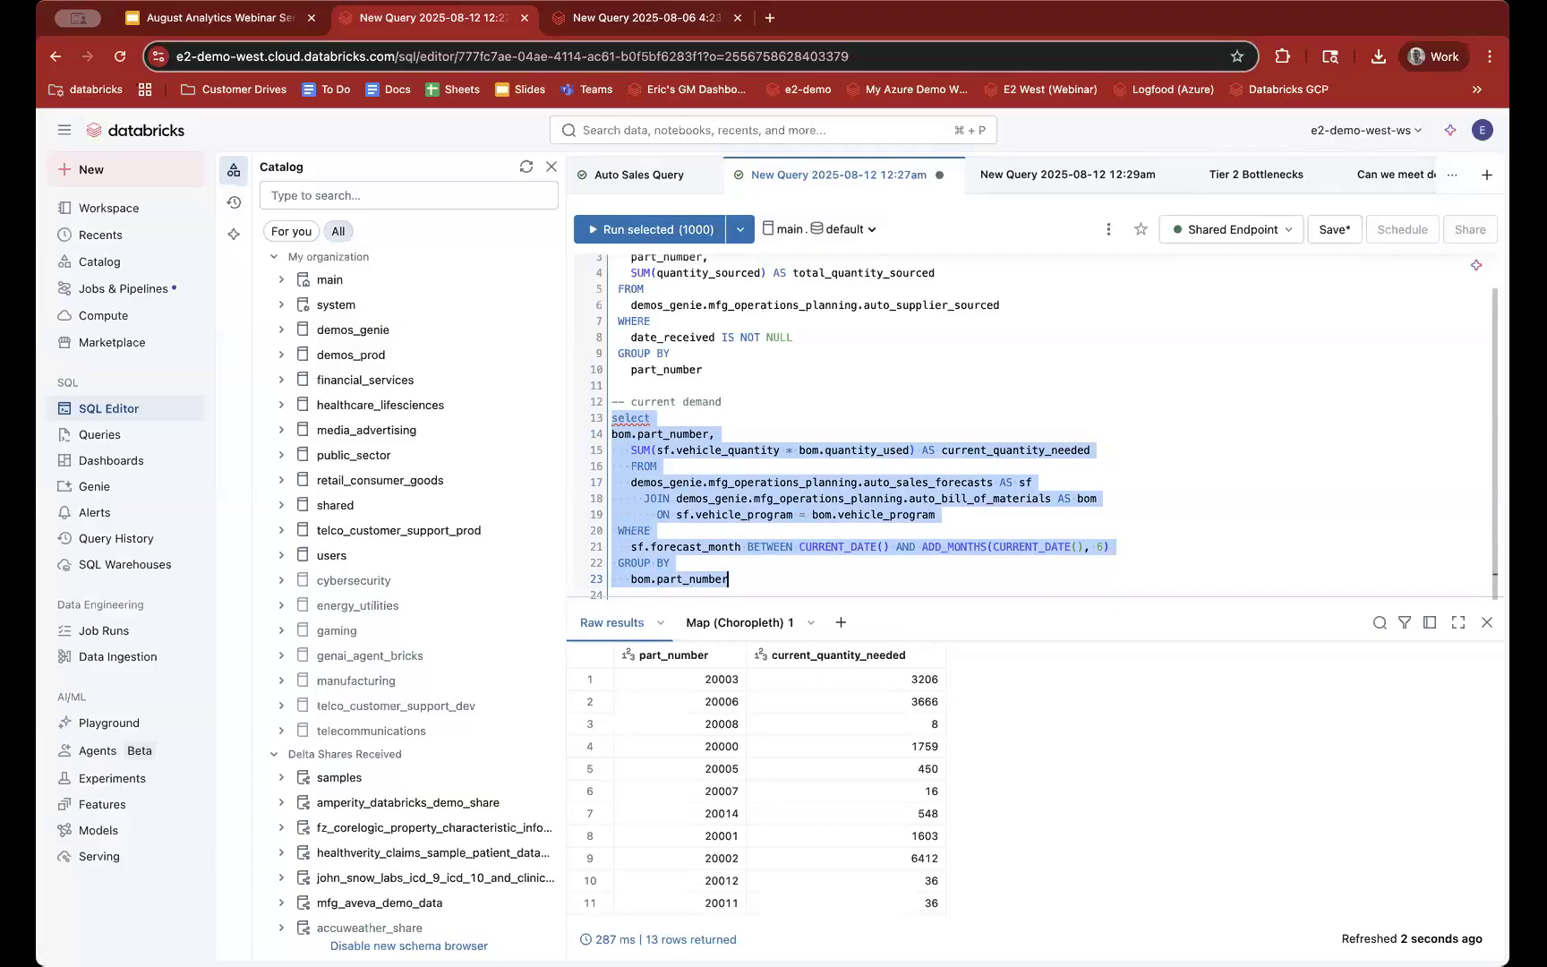
Step: Copy line 15's SUM(vehicle_quantity × quantity_used) current demand expression
left_click_drag(696, 683, 707, 756)
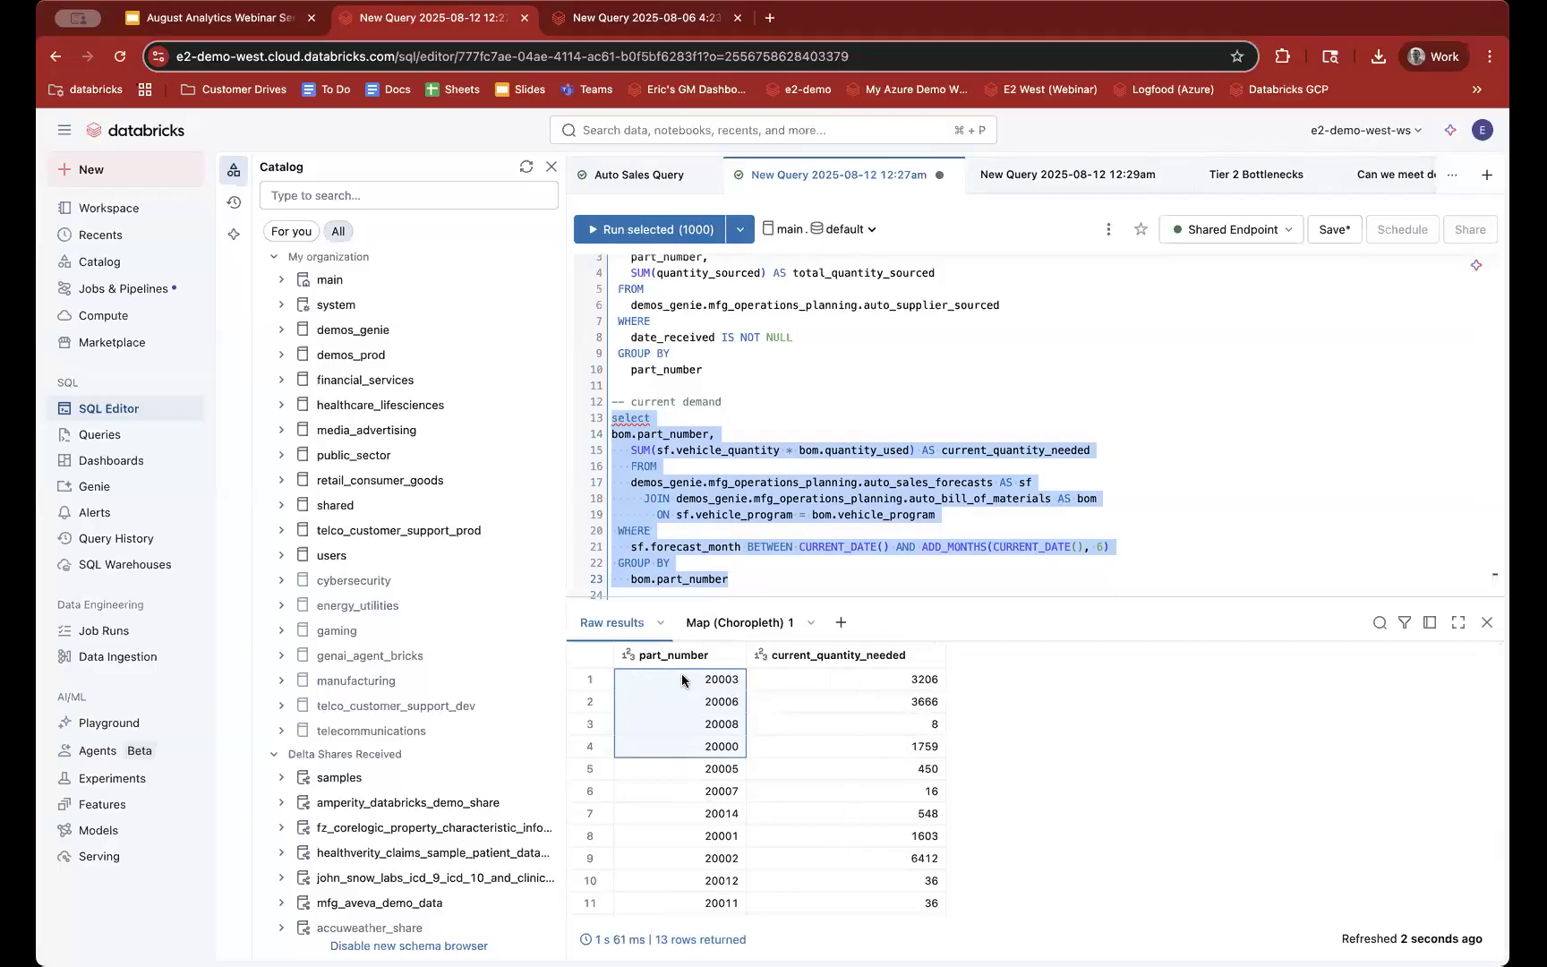
left_click(631, 491)
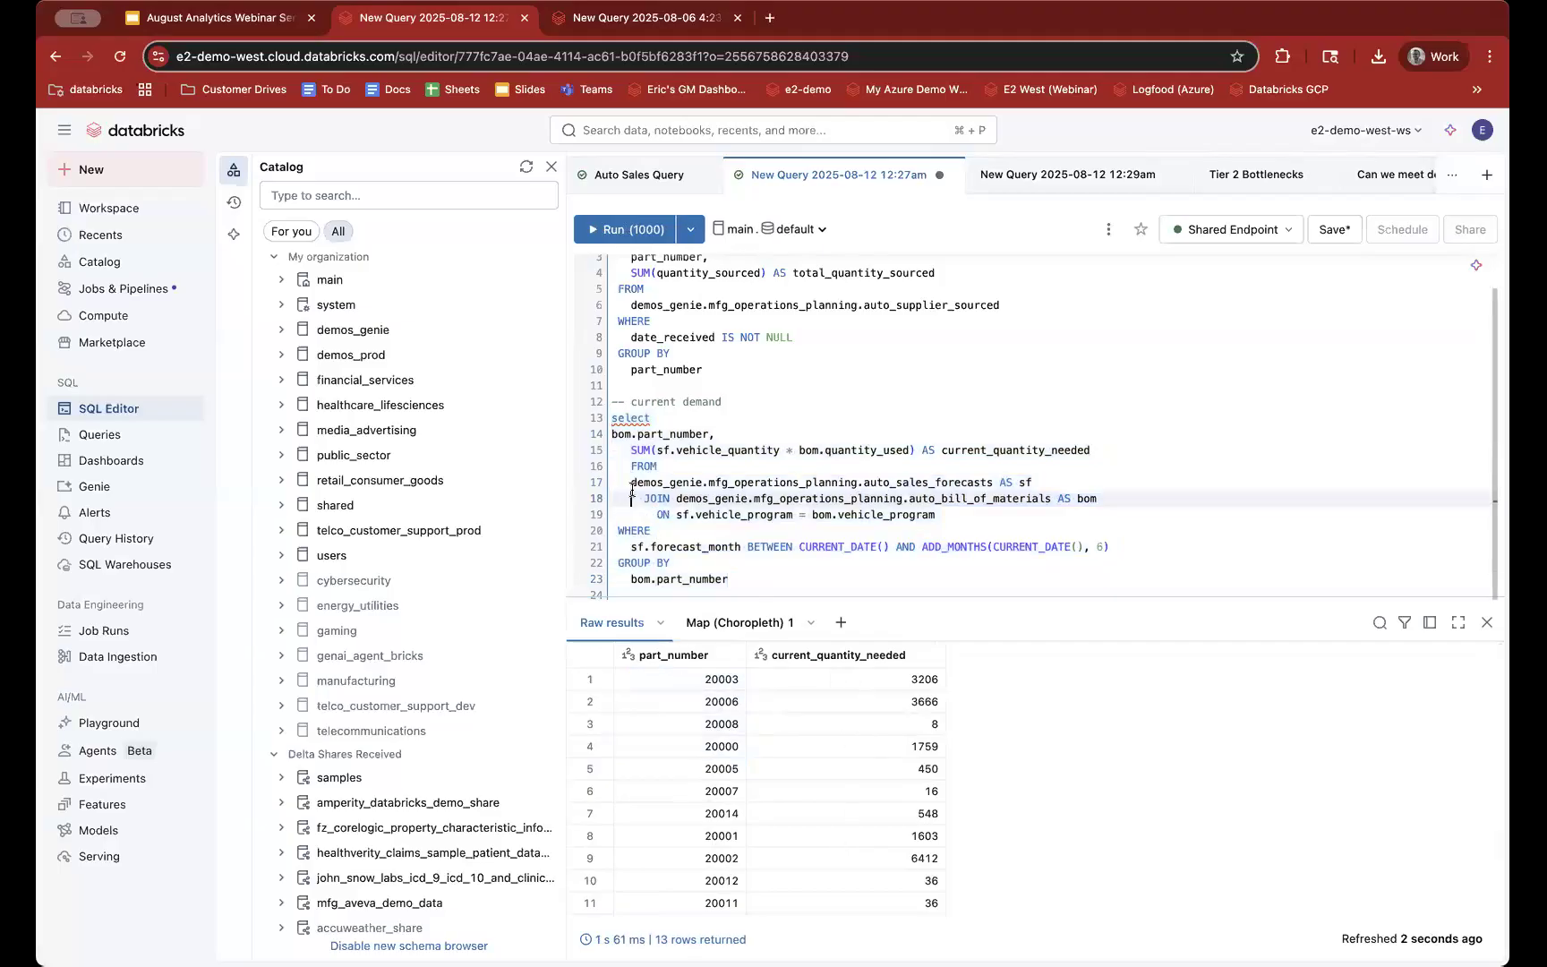
left_click(628, 480)
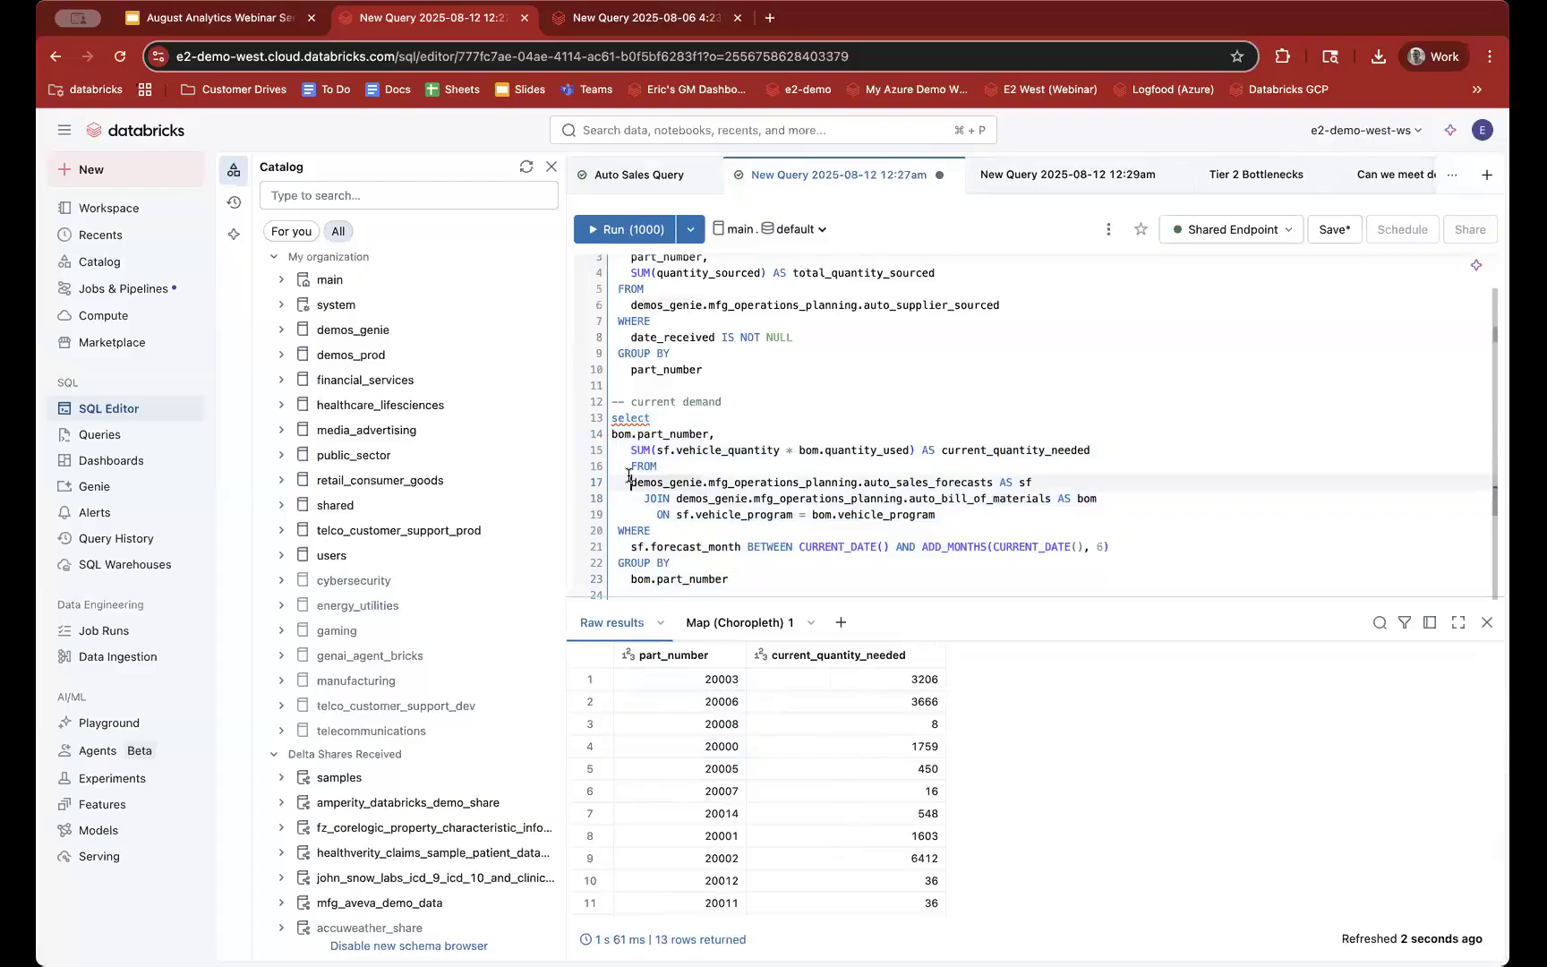
left_click(942, 448)
left_click_drag(941, 448, 1092, 449)
left_click(1102, 455)
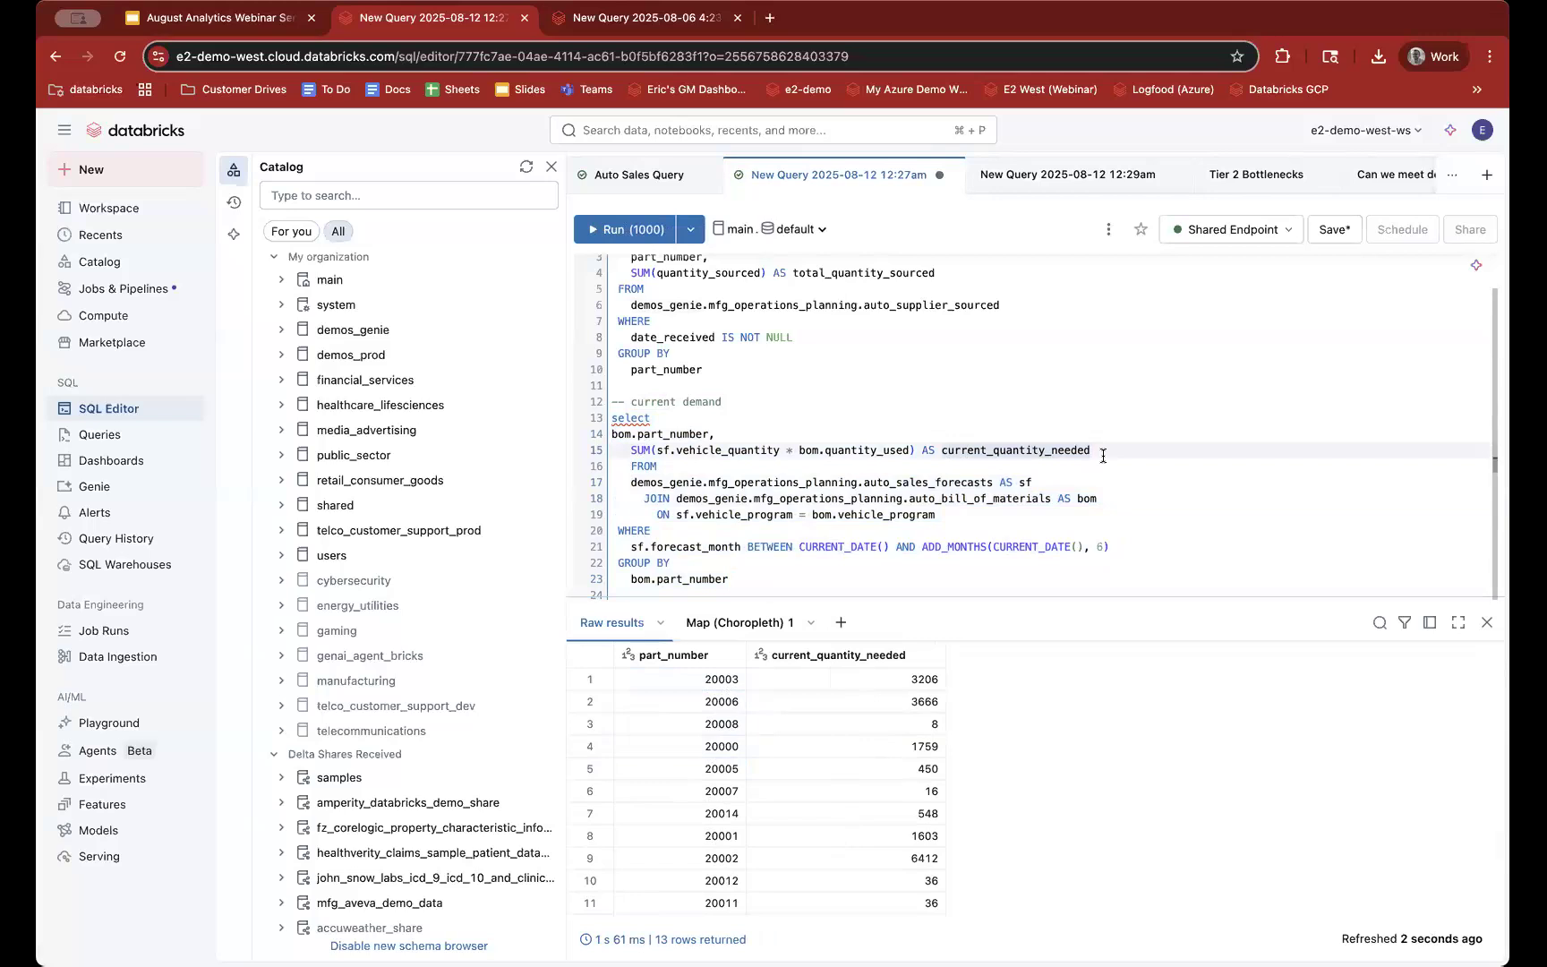
double_click(1103, 452)
left_click_drag(1103, 453, 631, 449)
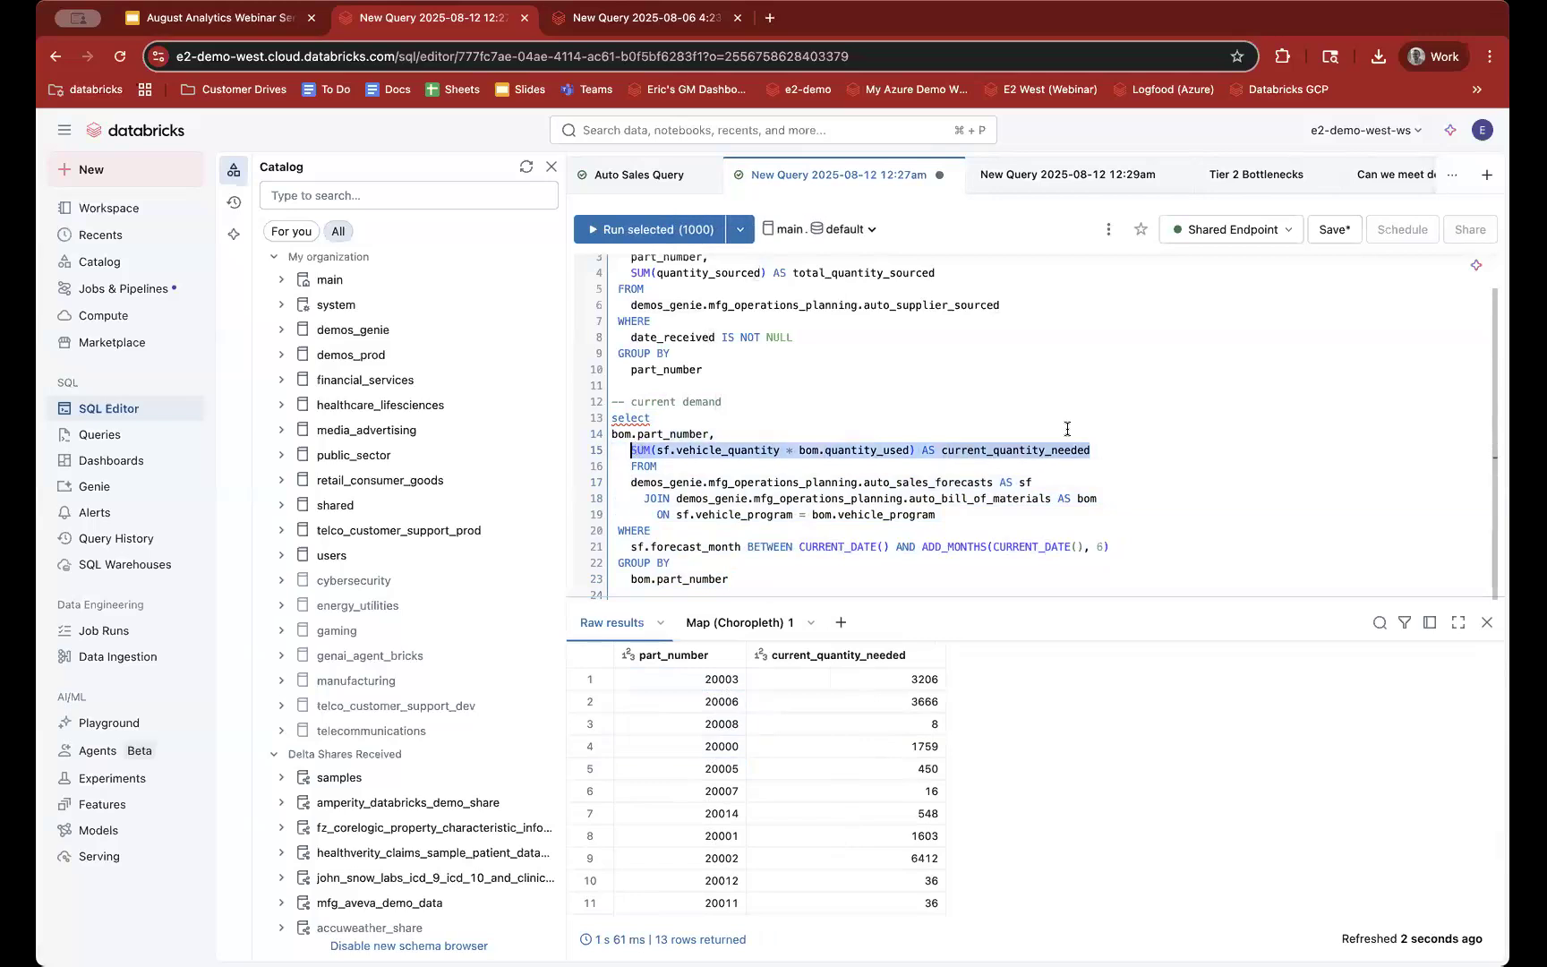
key("super+c")
Step: Paste it as line 16 aliased increase_quantity_needed, positioned before AS for a multiplier
left_click(1112, 447)
type(",")
key("Return")
key("super+v")
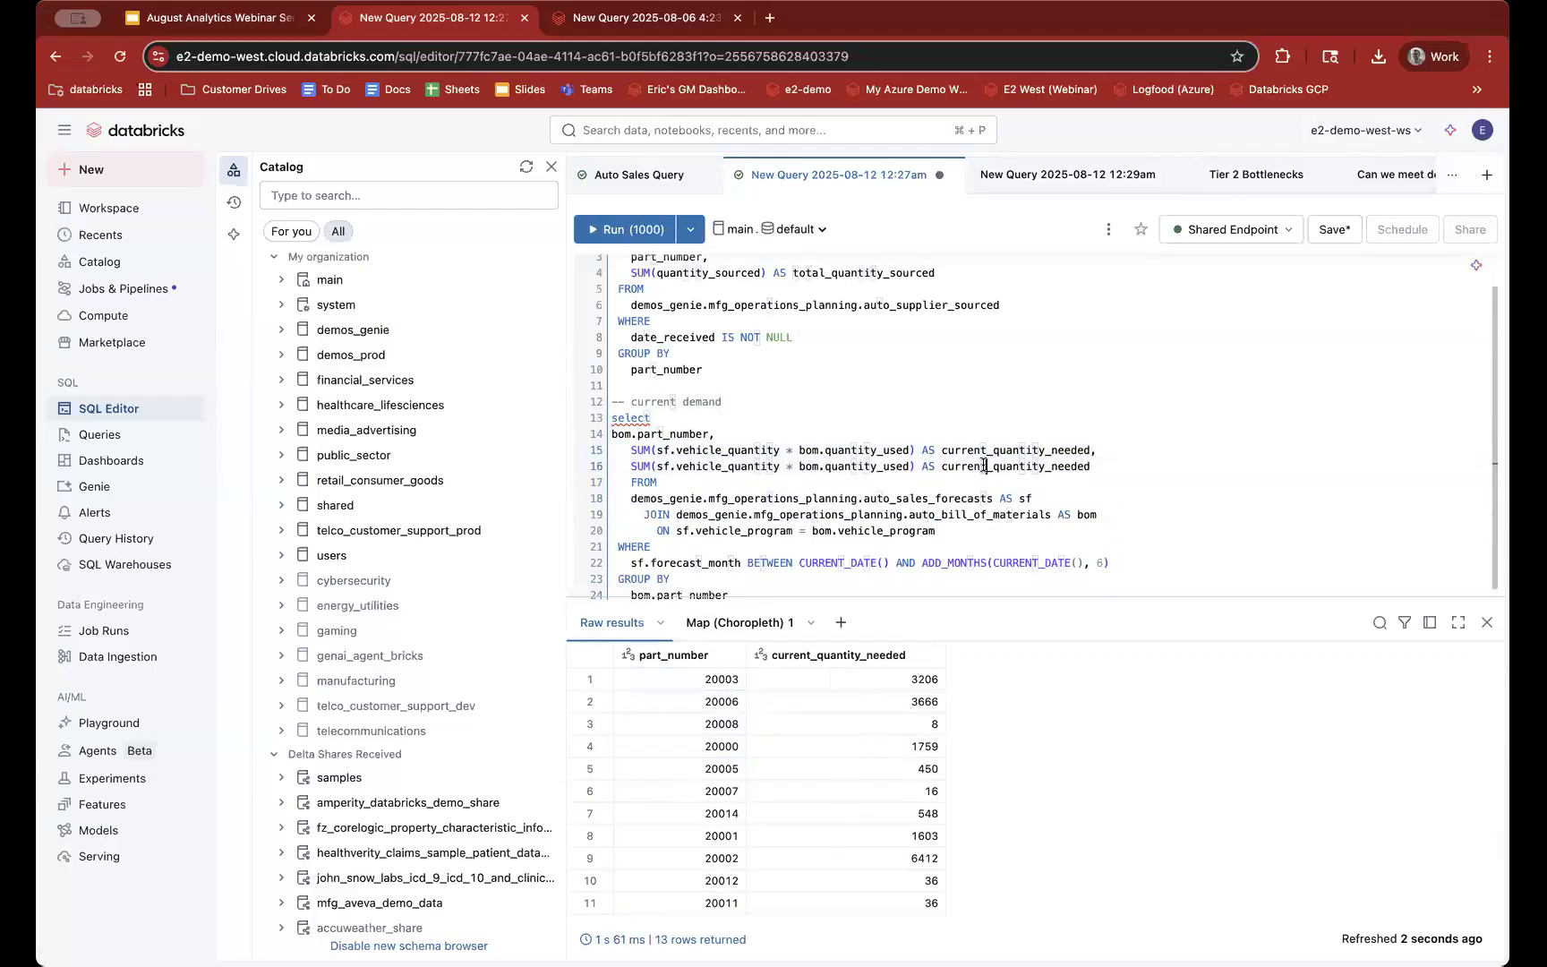
left_click_drag(985, 465, 941, 465)
type("jkncr")
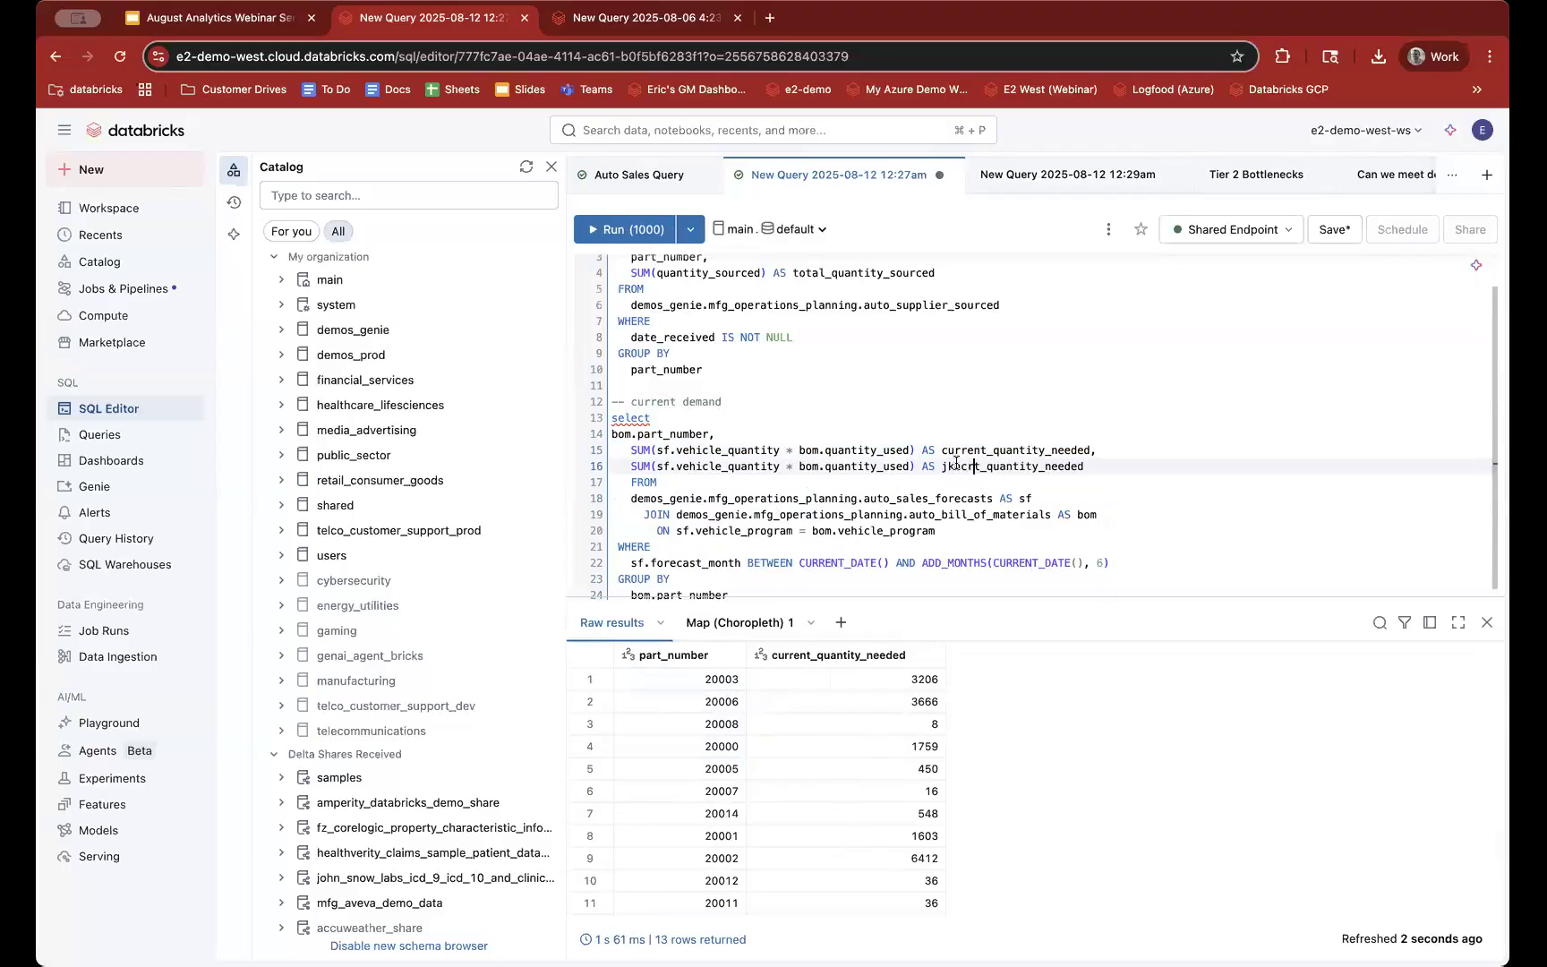
left_click_drag(981, 465, 941, 465)
type("increase")
left_click(921, 466)
Step: Add a * multiplier on line 16 and delete the map visualization from the results
type("*")
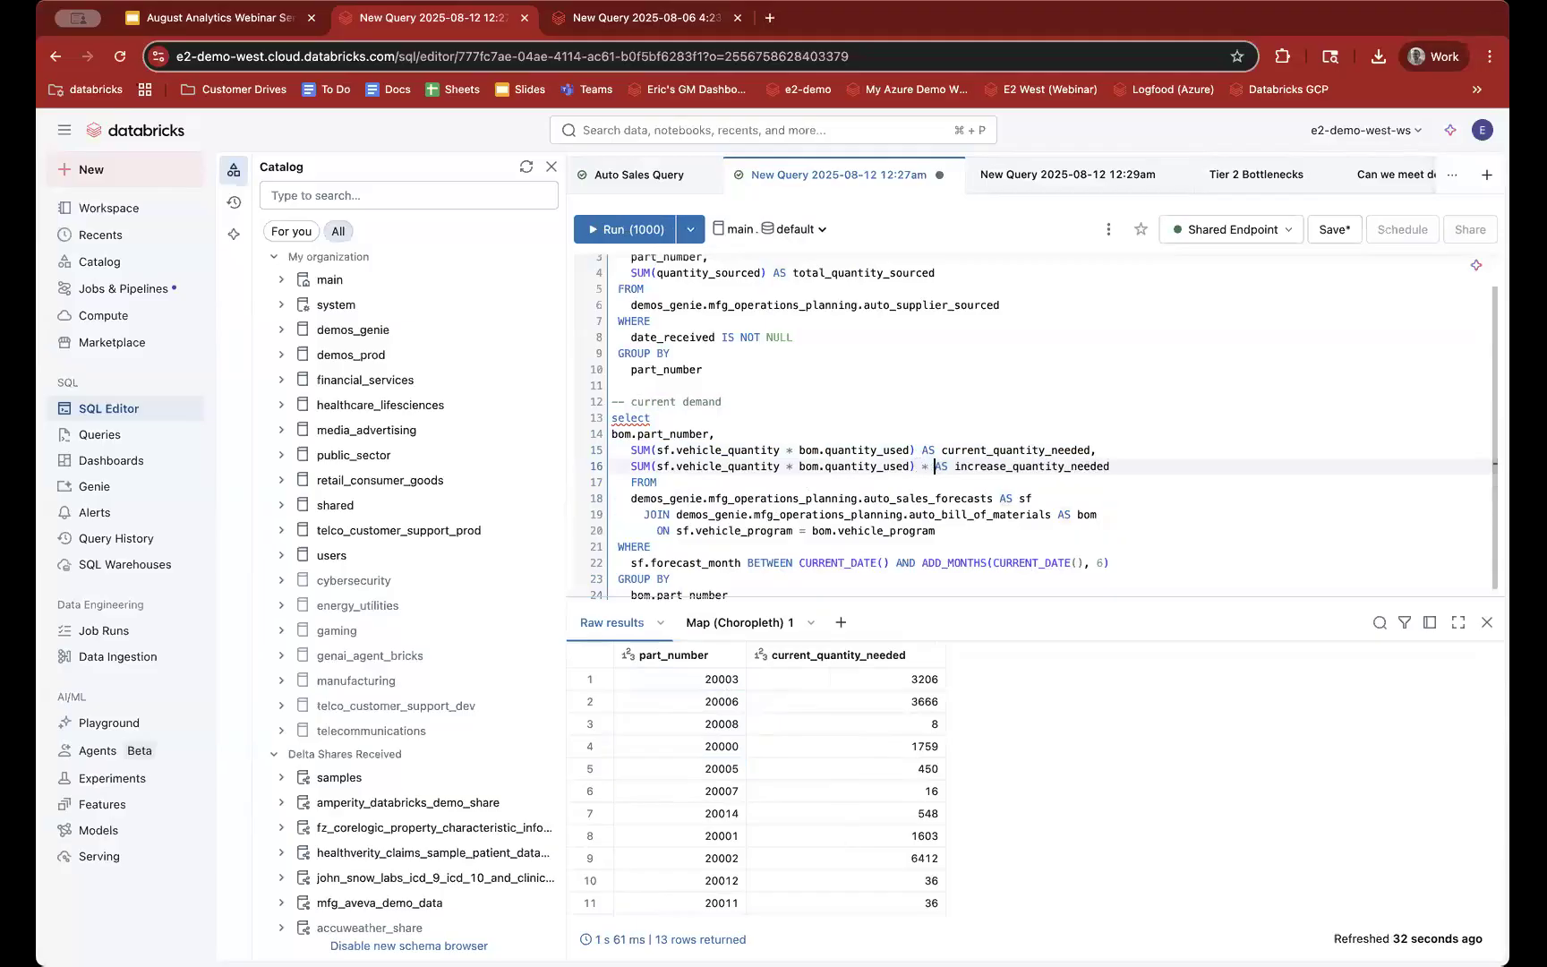
left_click(810, 622)
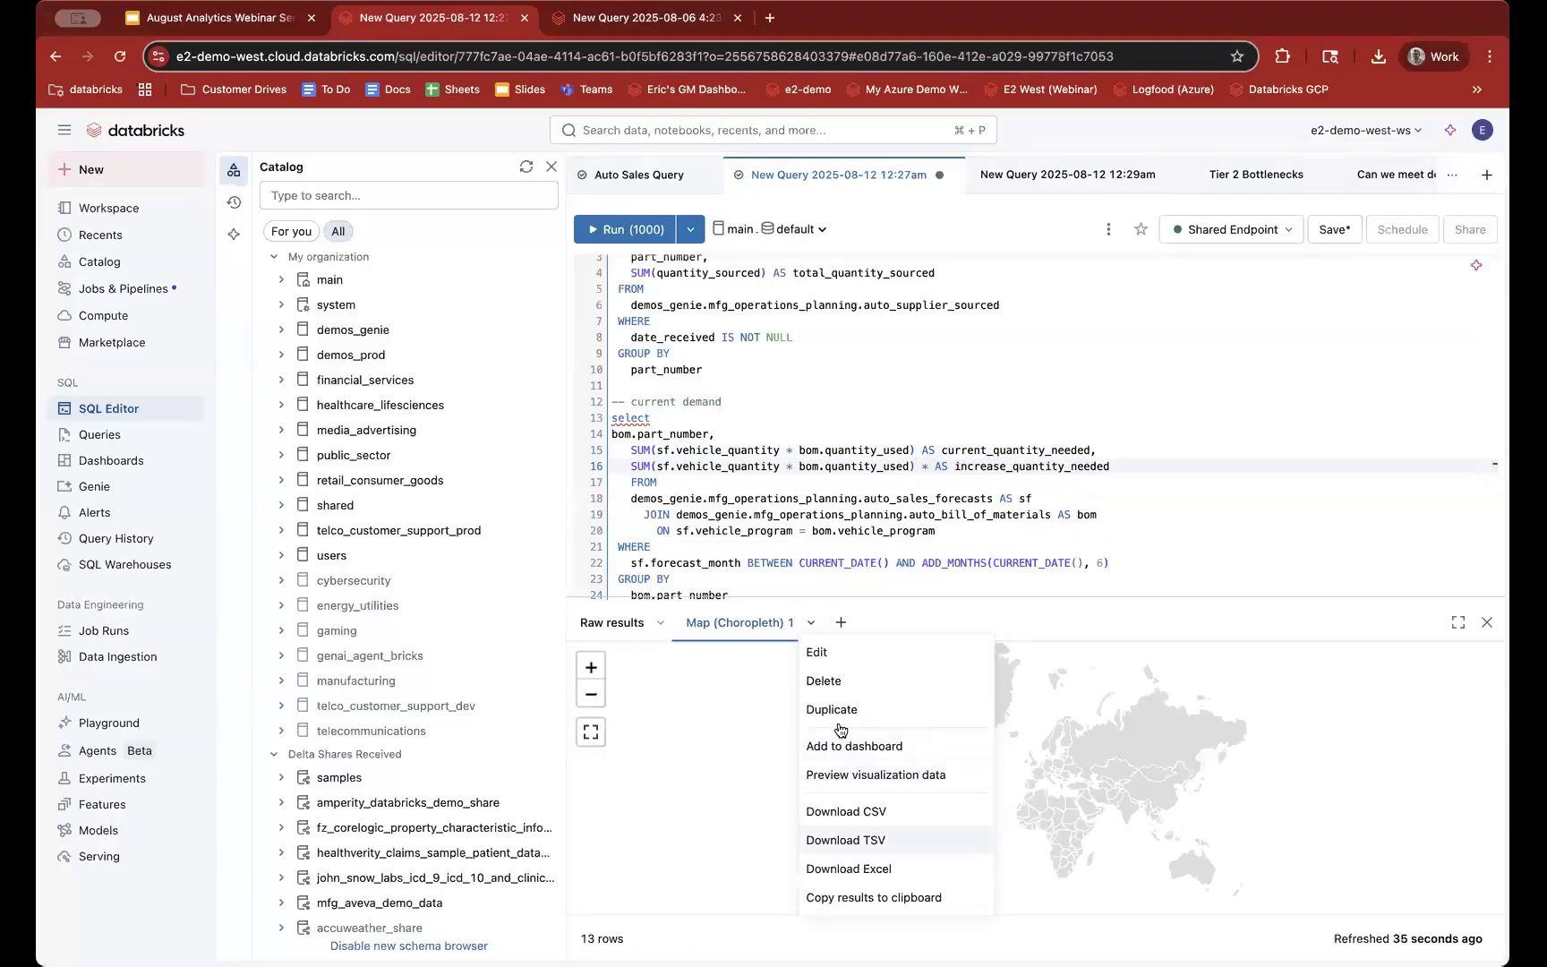
left_click(823, 680)
left_click(1007, 563)
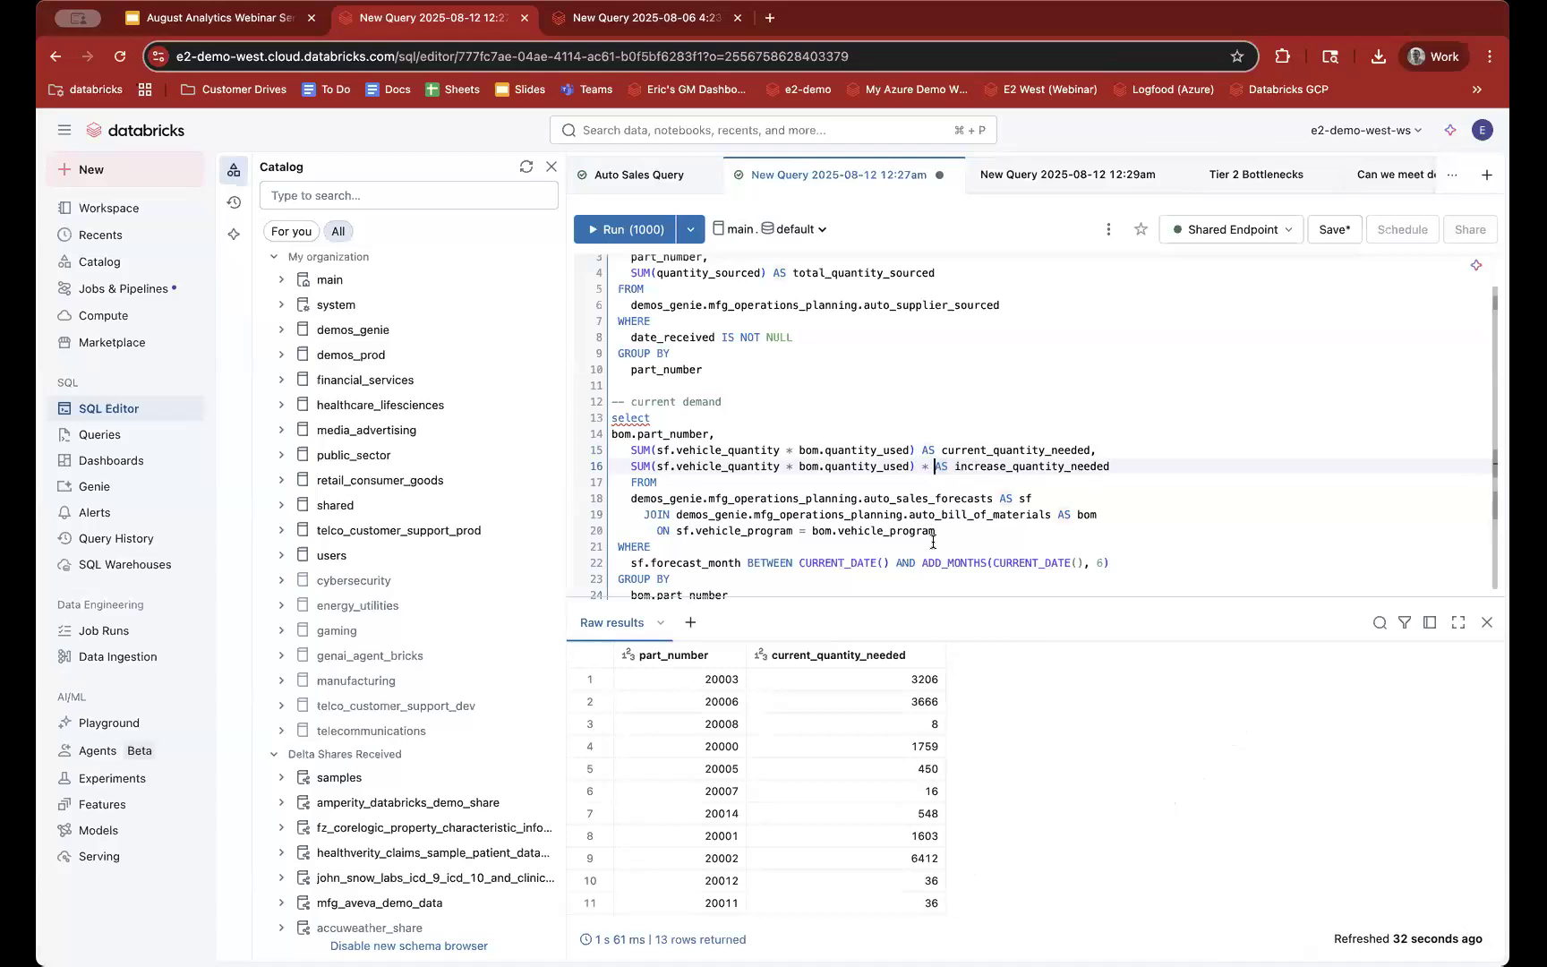
Step: Insert the :percentage parameter after the * in the increase_quantity_needed expression
type(":")
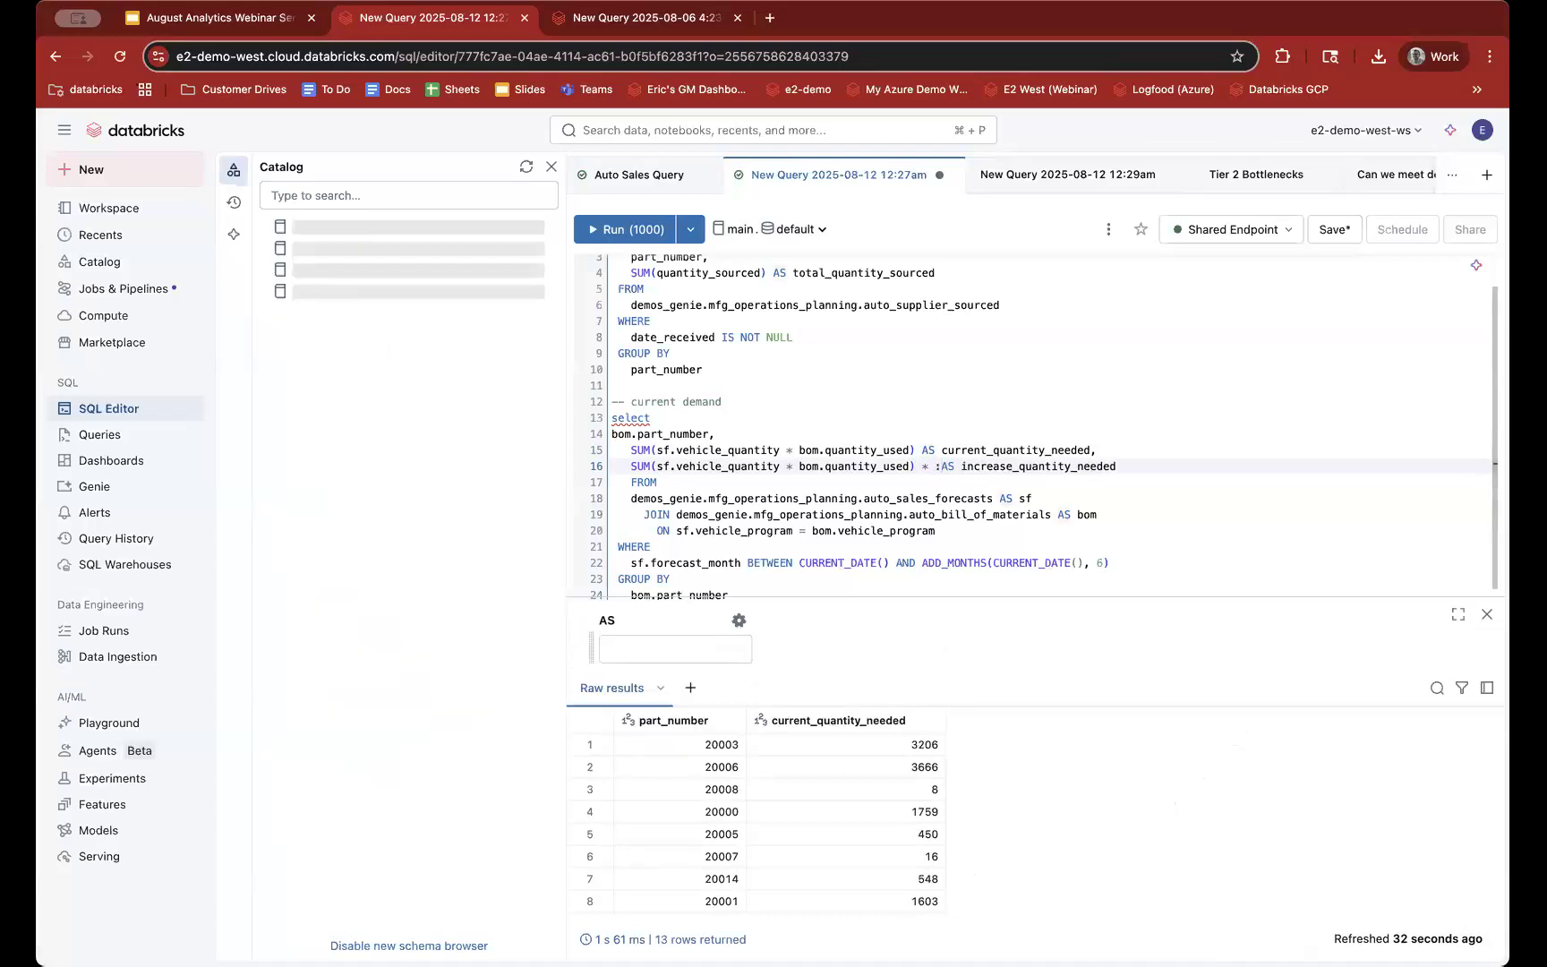
key("BackSpace")
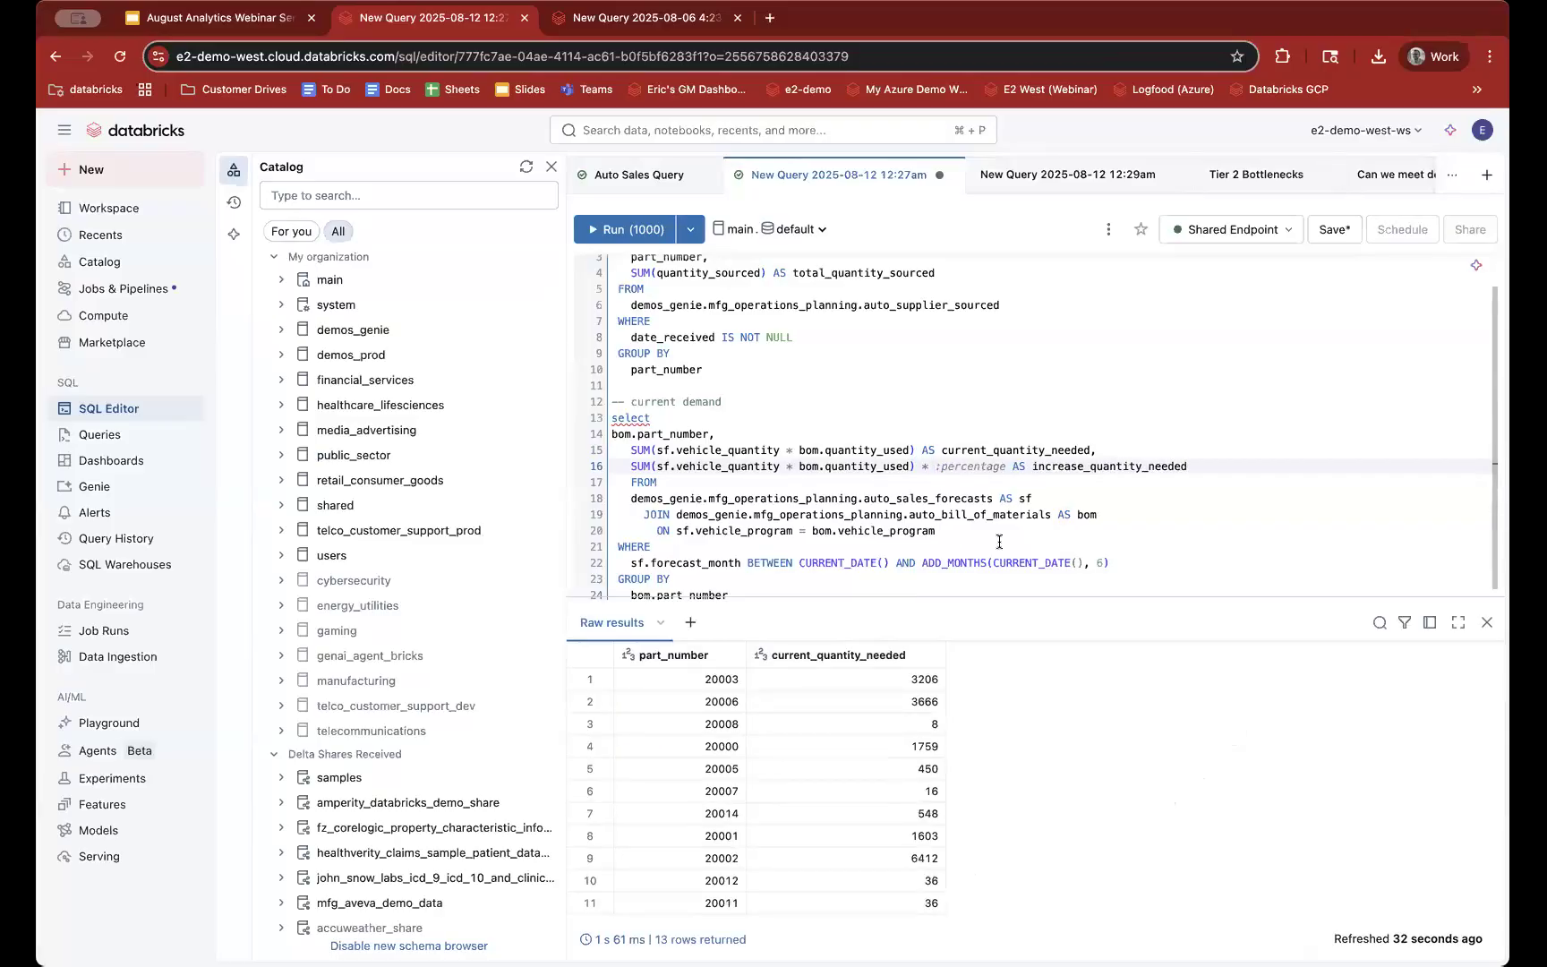
type(":percentage")
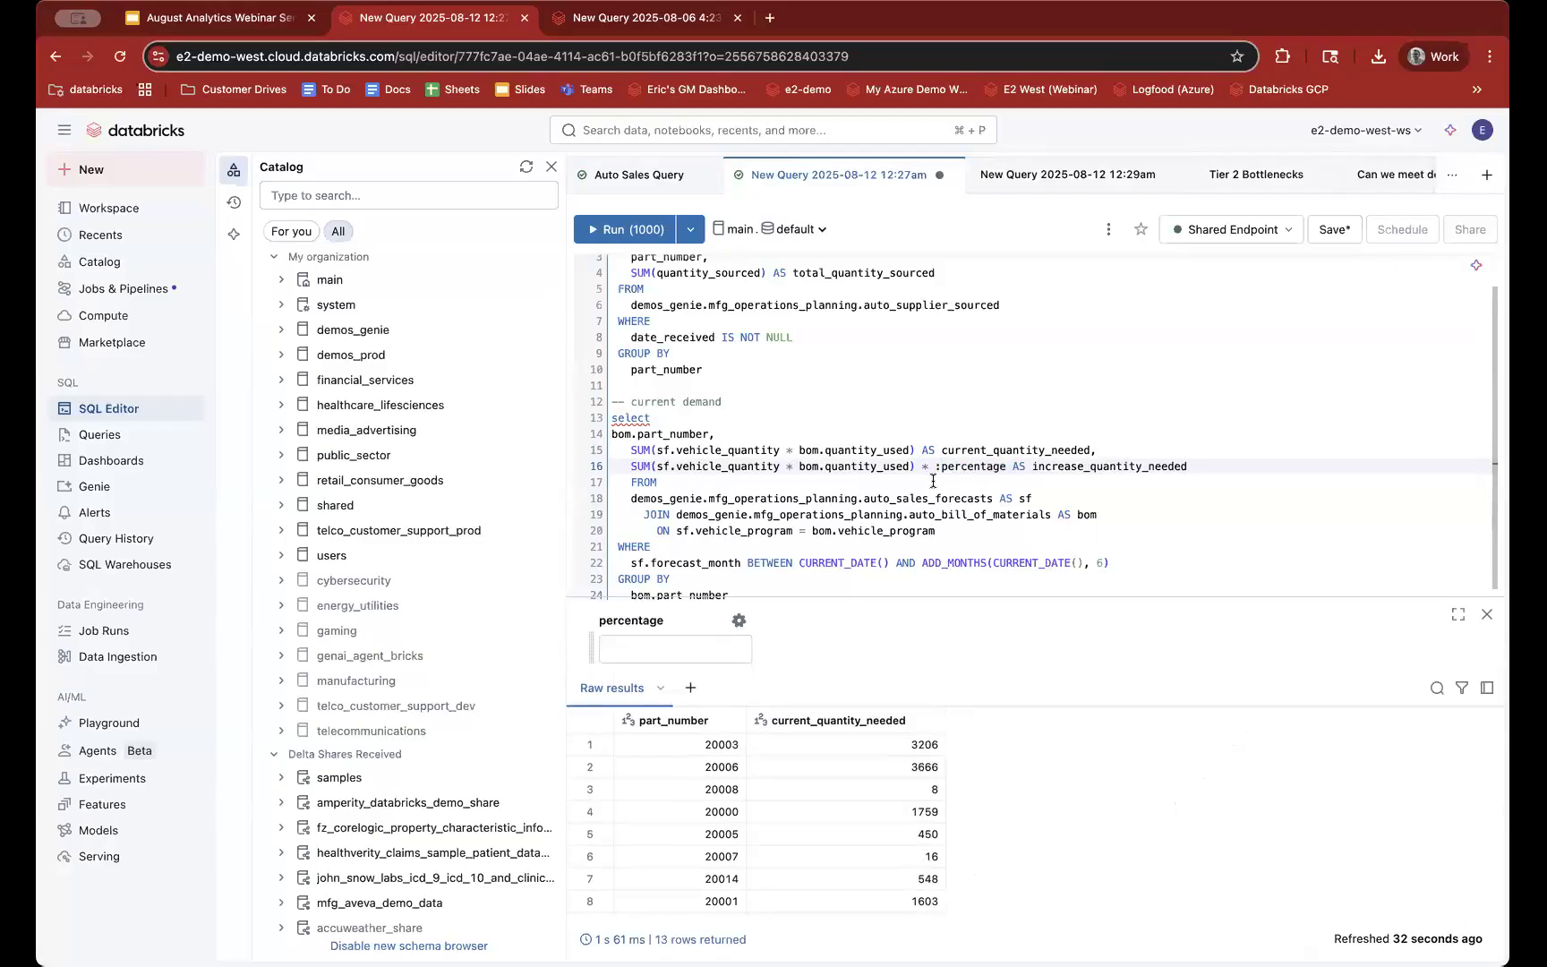
double_click(1004, 467)
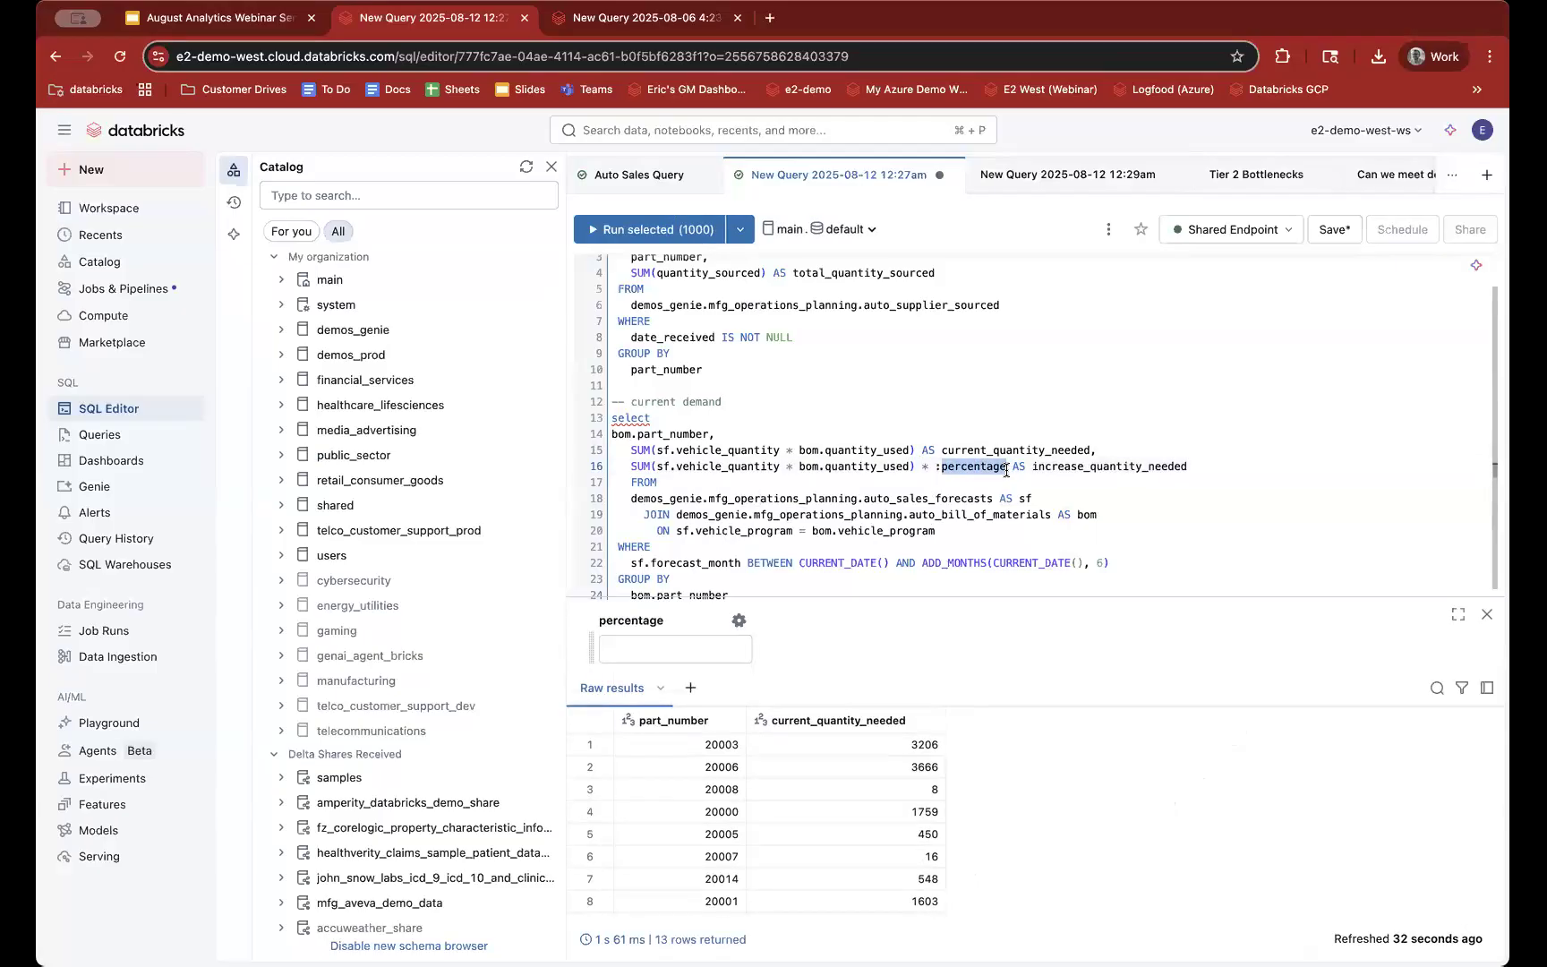
Step: Inspect the :percentage placeholder on line 16 and its new parameter input field
left_click(1006, 470)
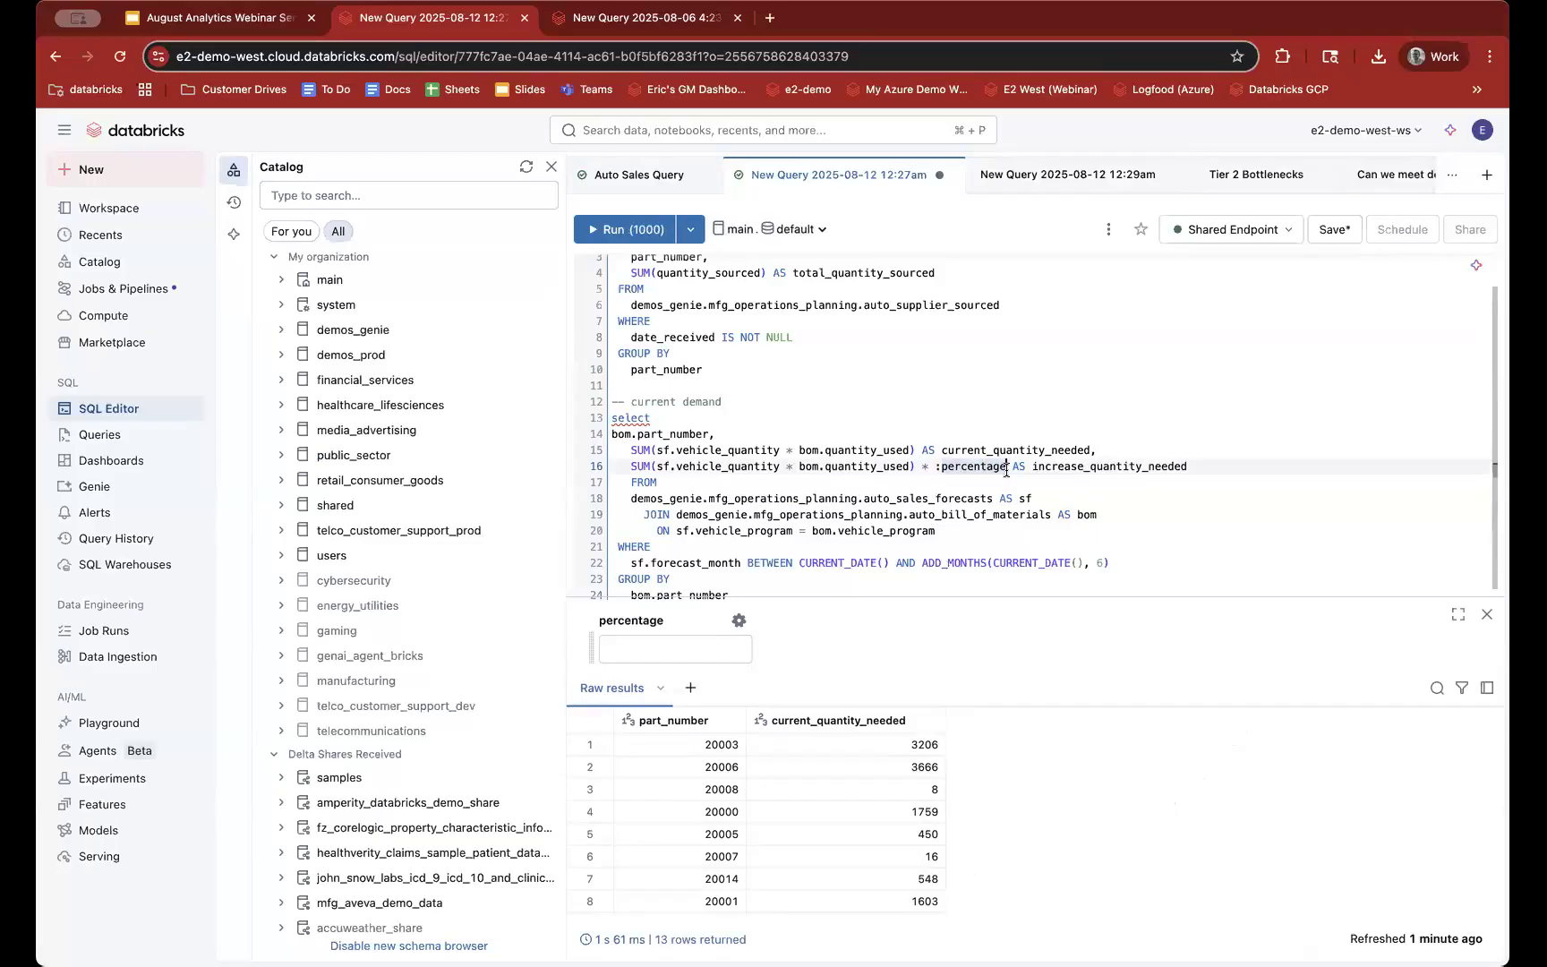
left_click(689, 687)
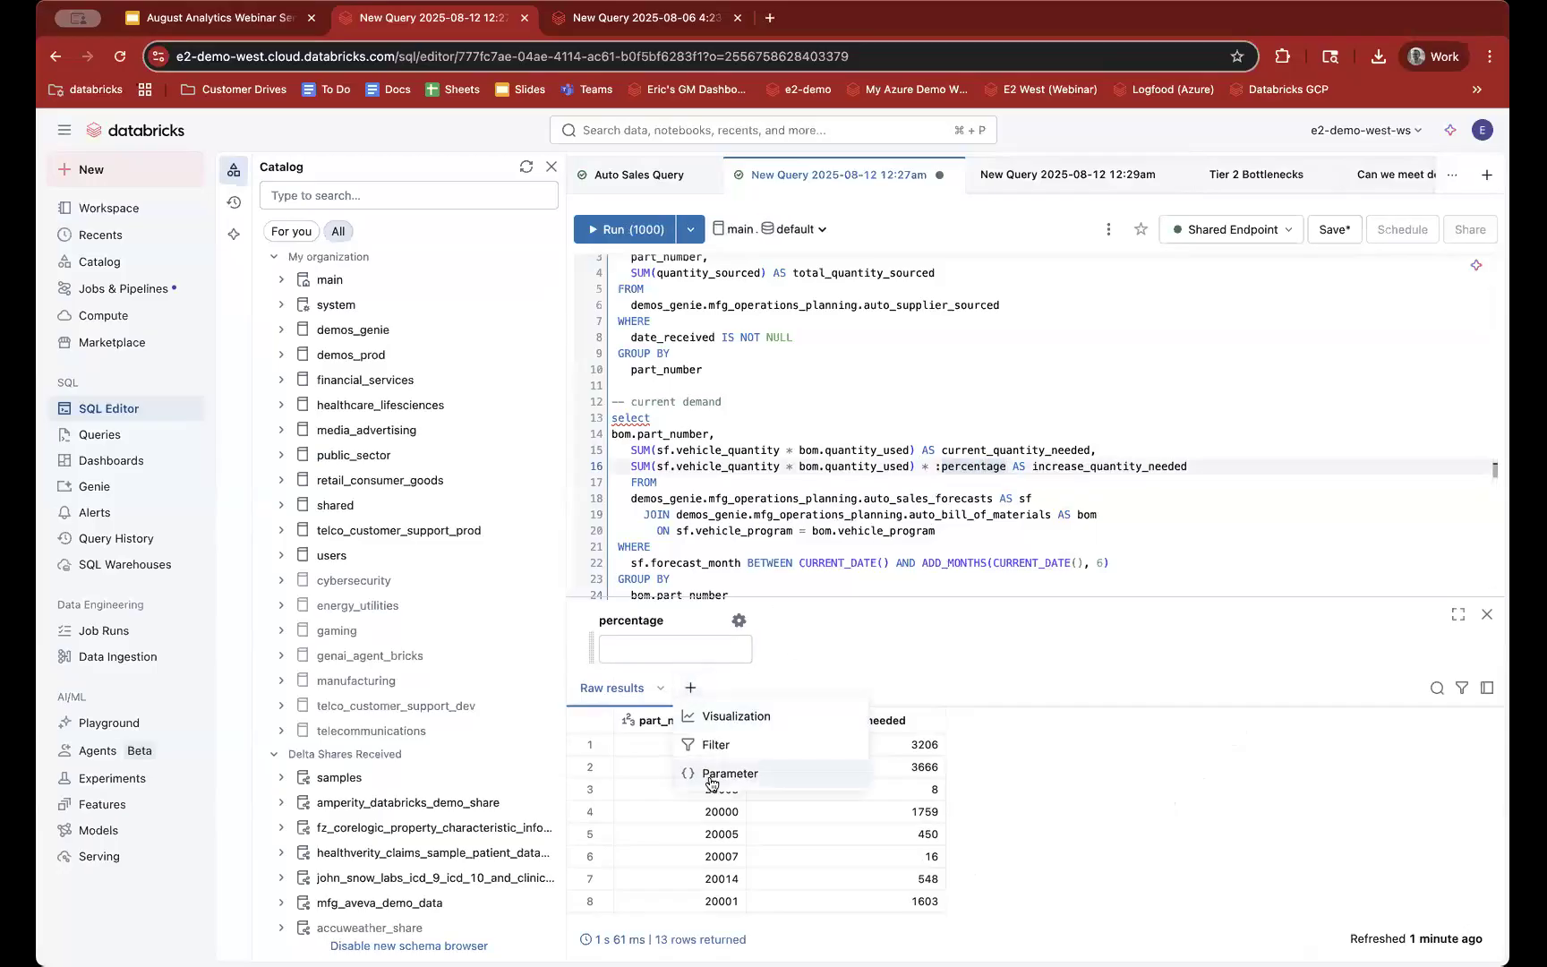
left_click(941, 470)
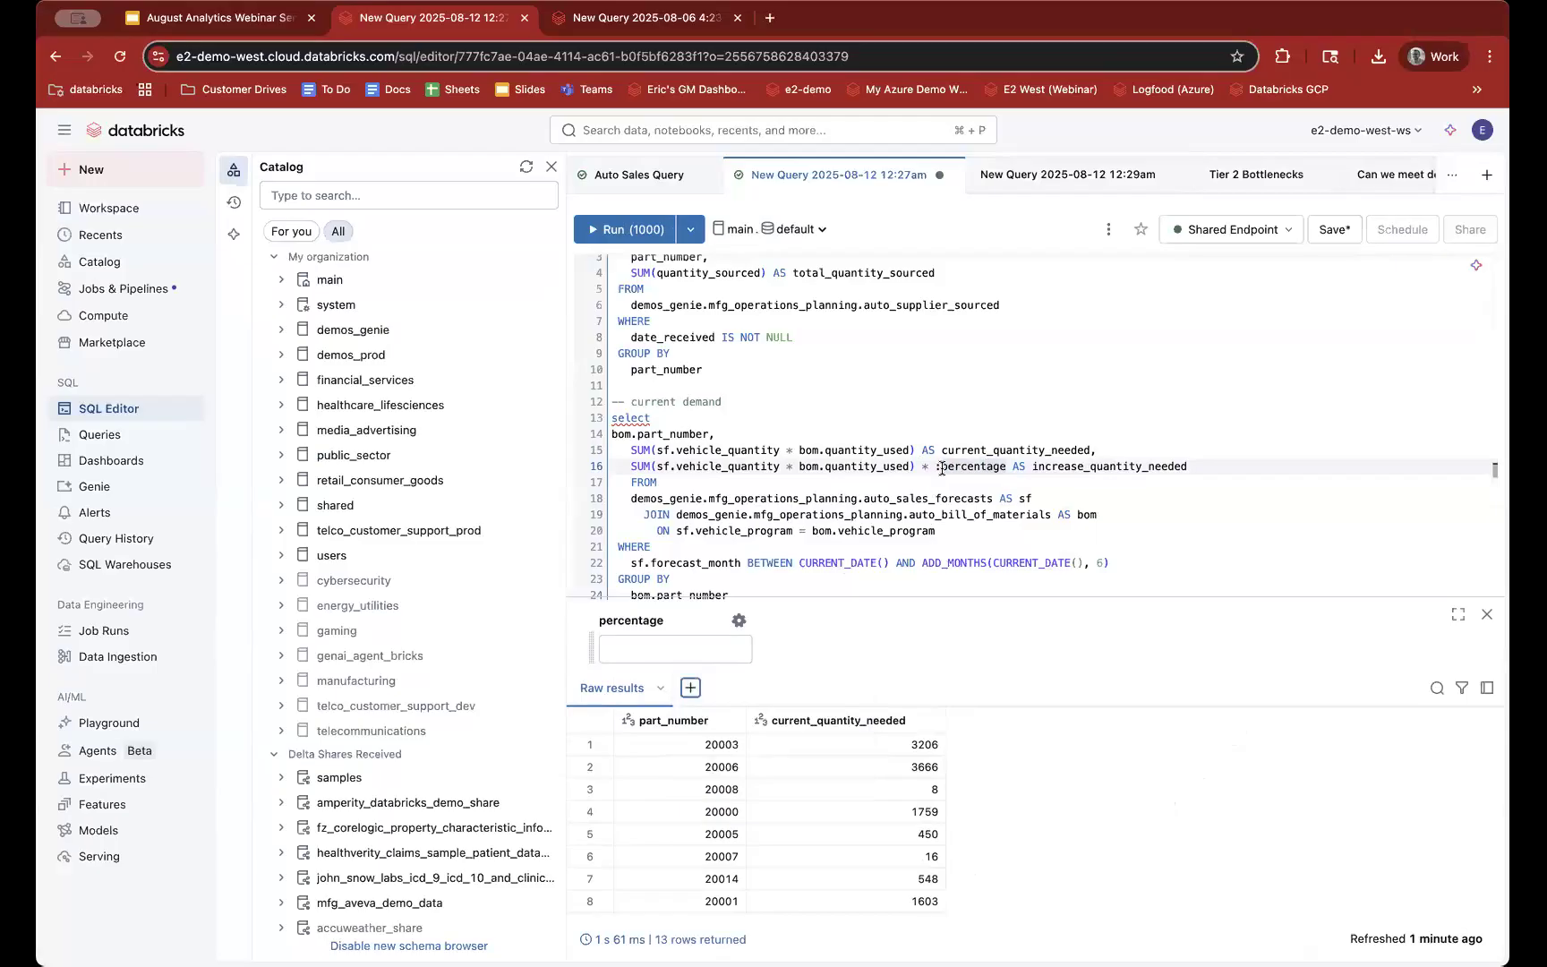
mouse_move(935, 466)
left_mouse_down()
mouse_move(1004, 465)
mouse_move(939, 466)
left_mouse_up()
left_click(931, 466)
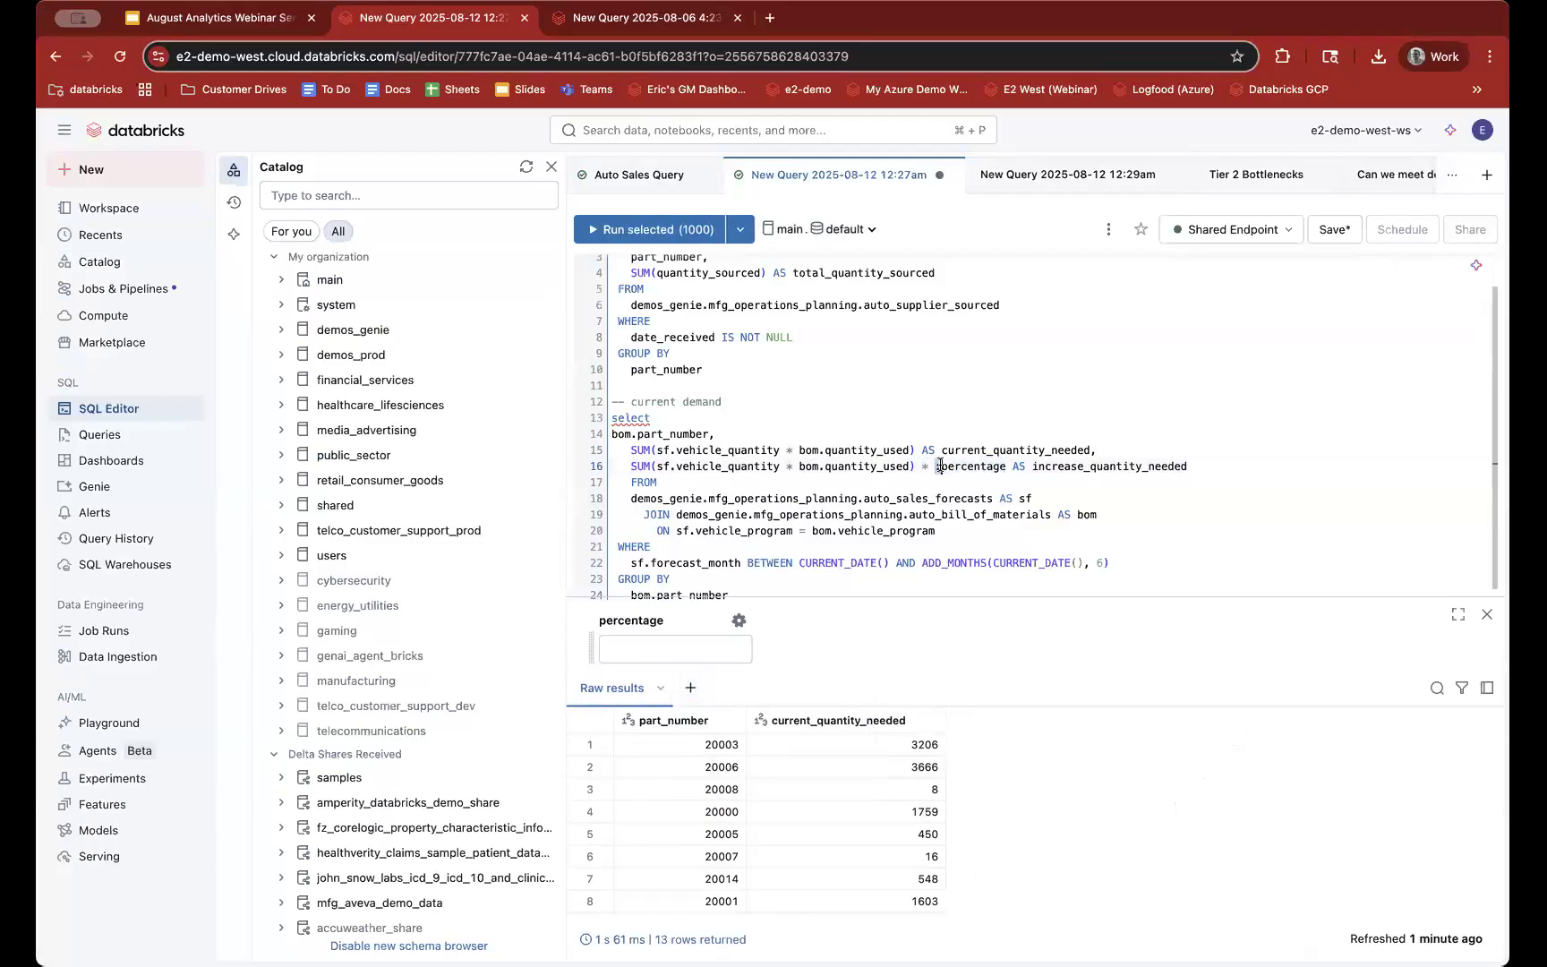
left_click(939, 466)
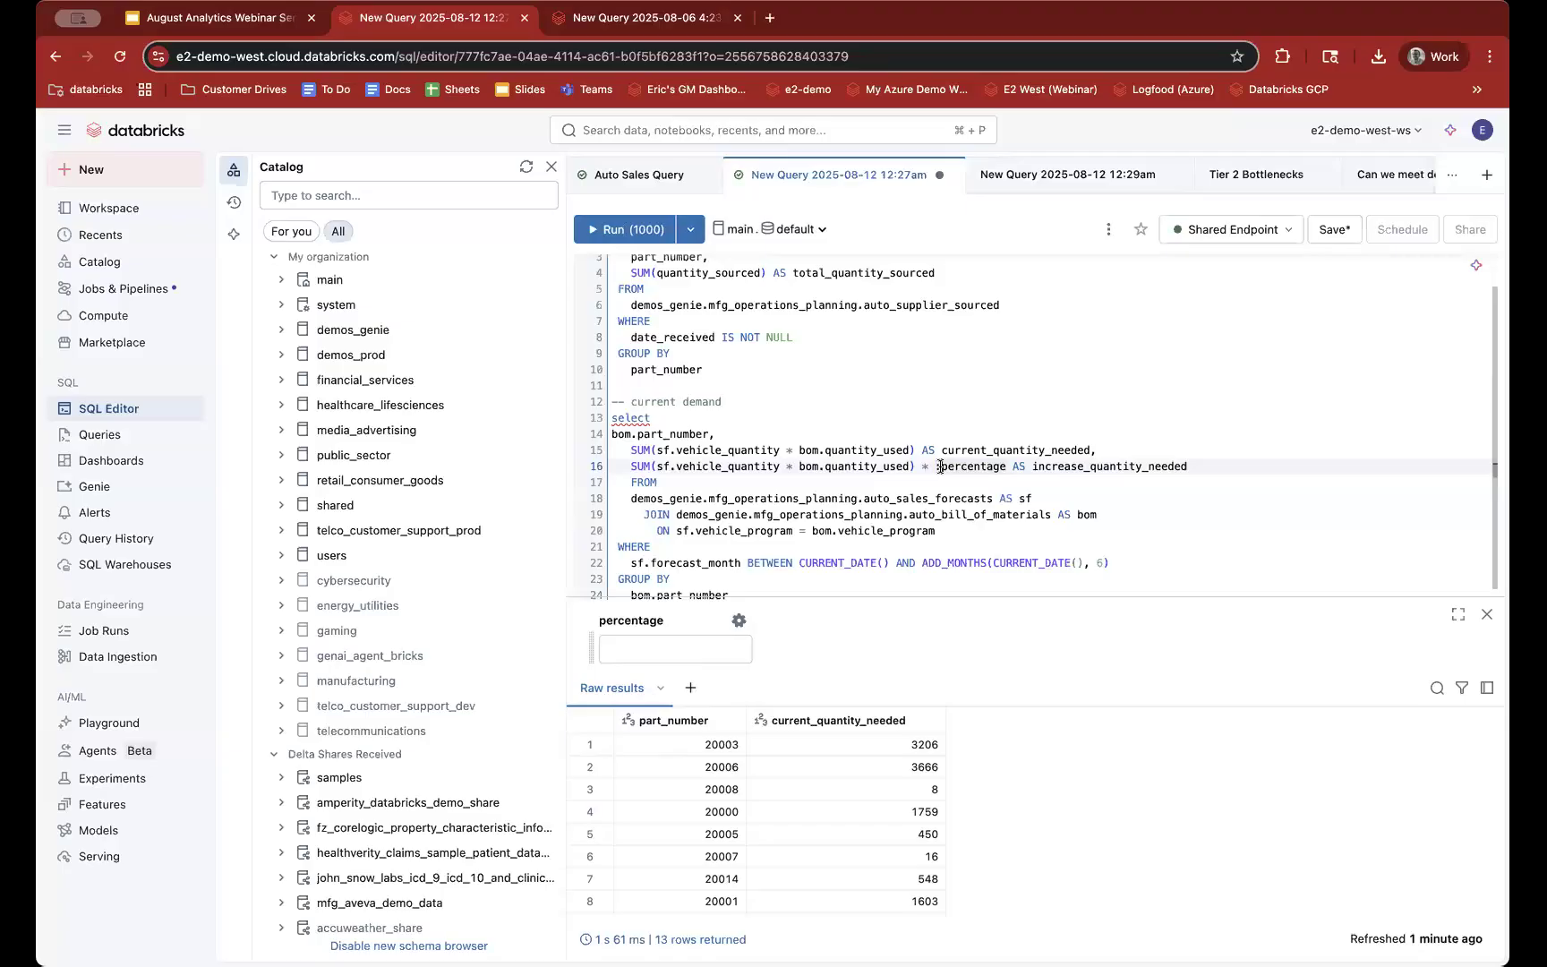
left_click_drag(934, 466, 1005, 466)
left_click(980, 466)
left_click(648, 651)
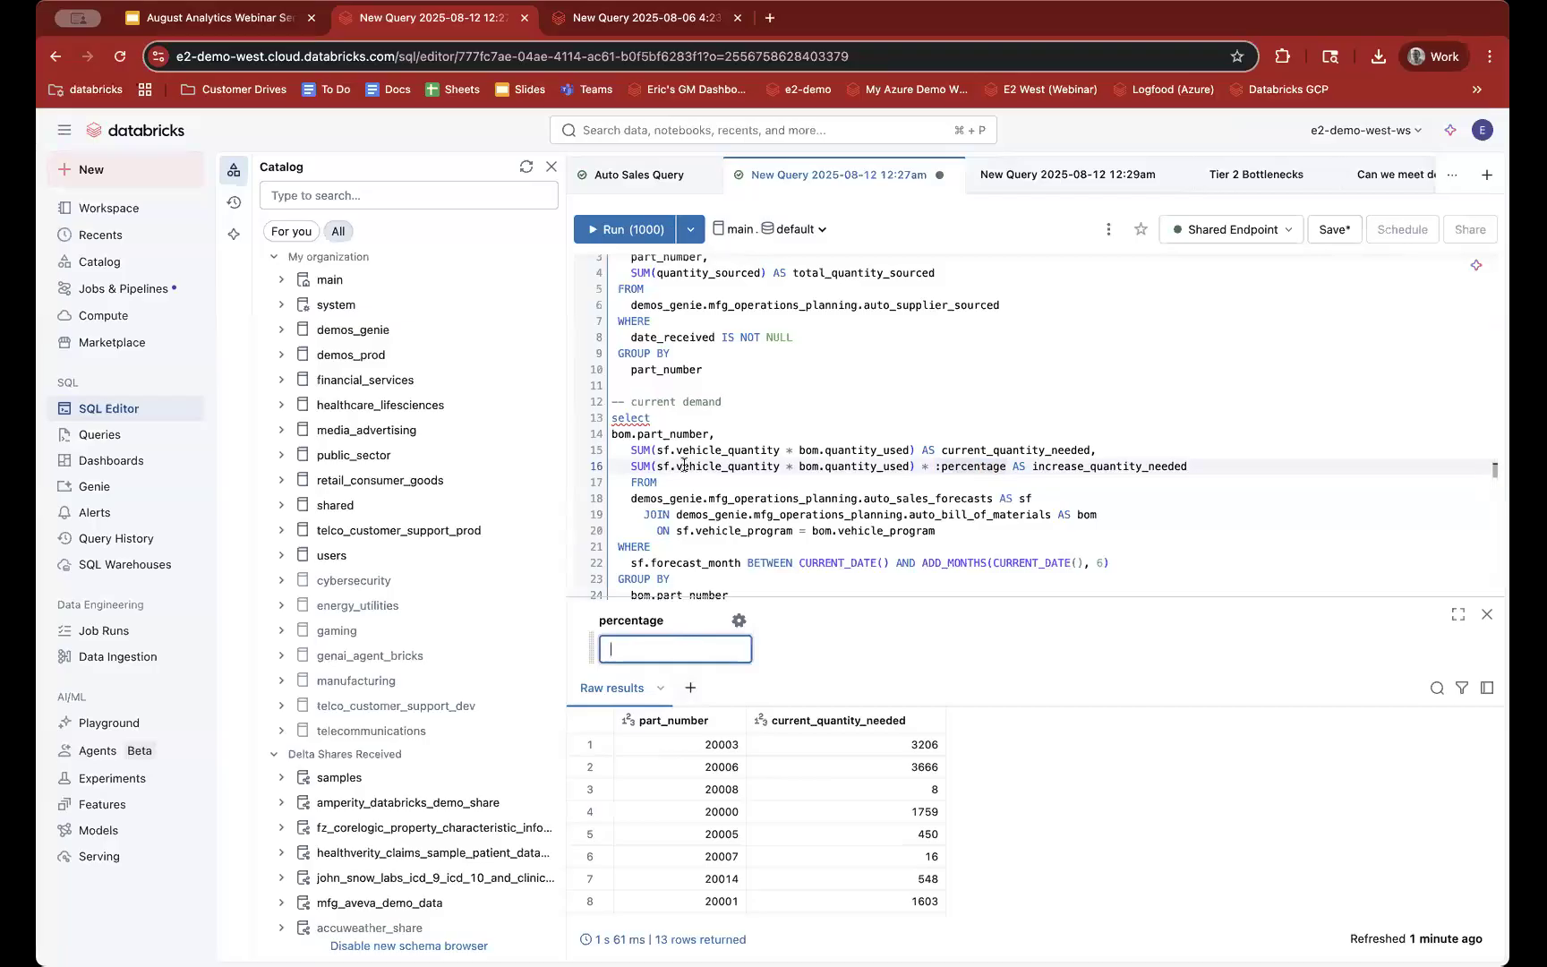
scroll(683, 464, "down", 1)
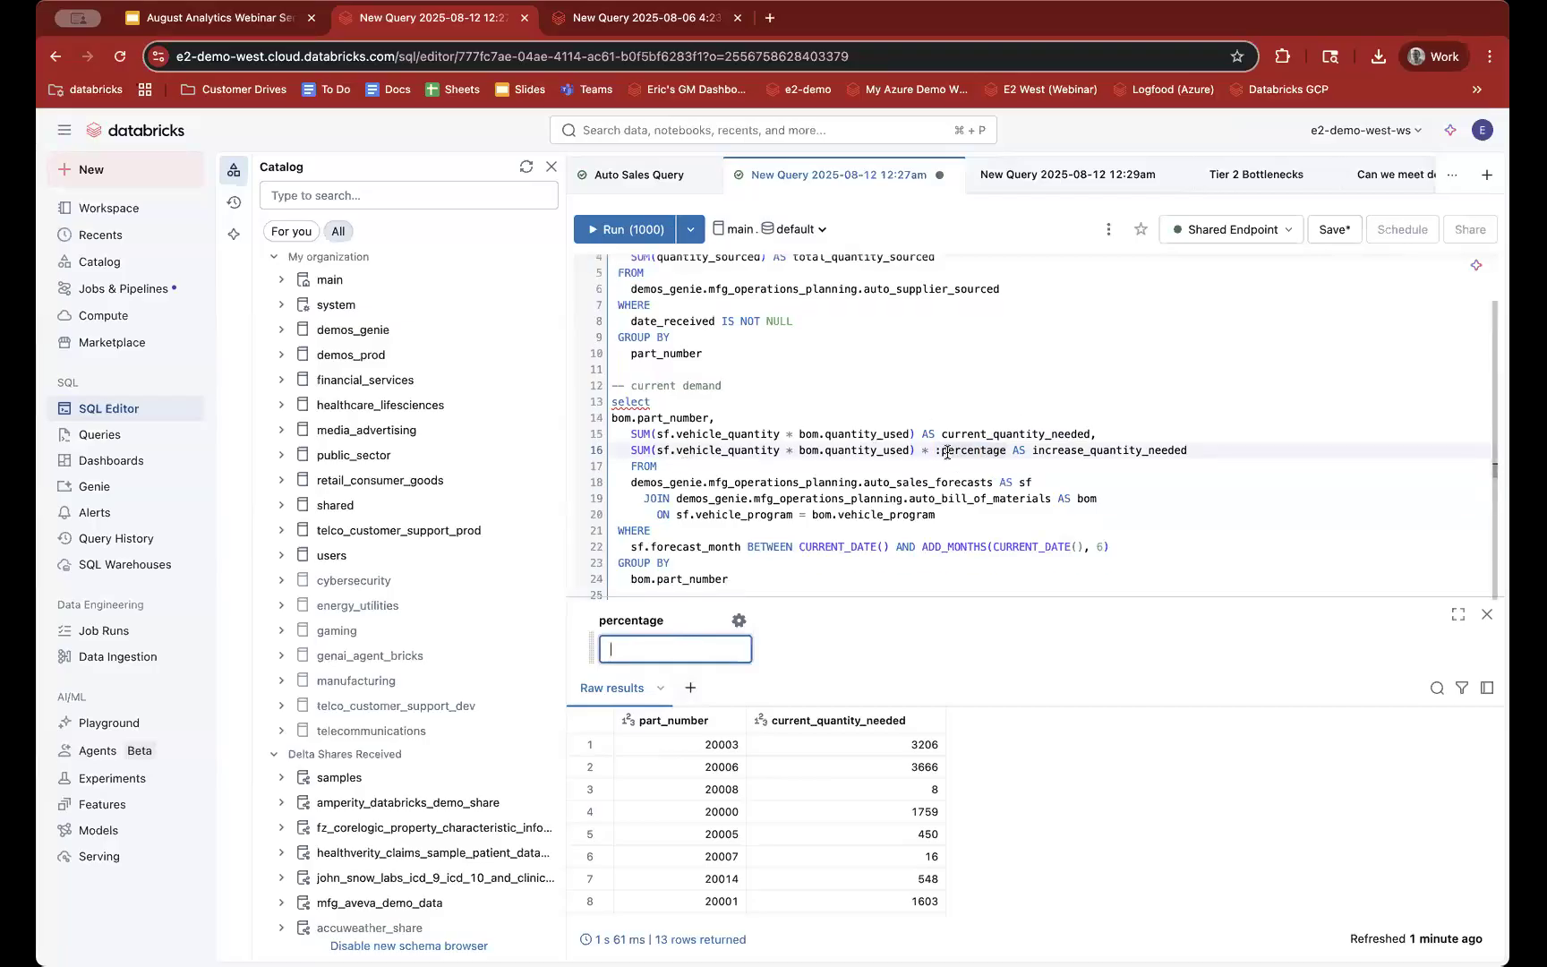
Step: Change the percentage parameter's type from Text to Number and confirm
left_click(738, 620)
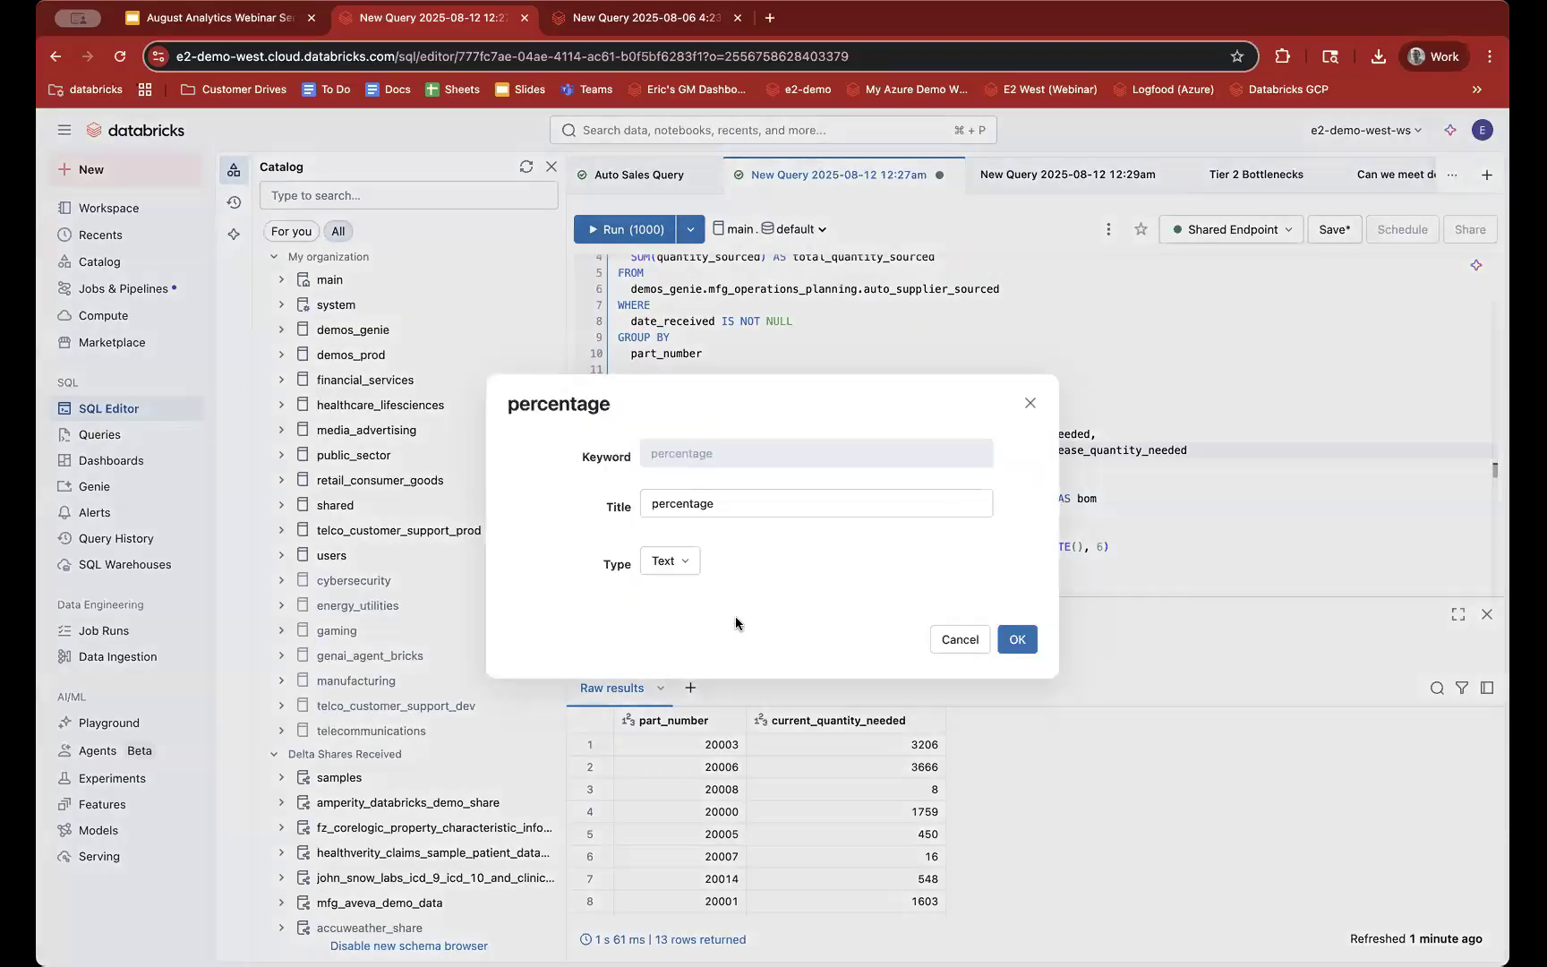
left_click(680, 571)
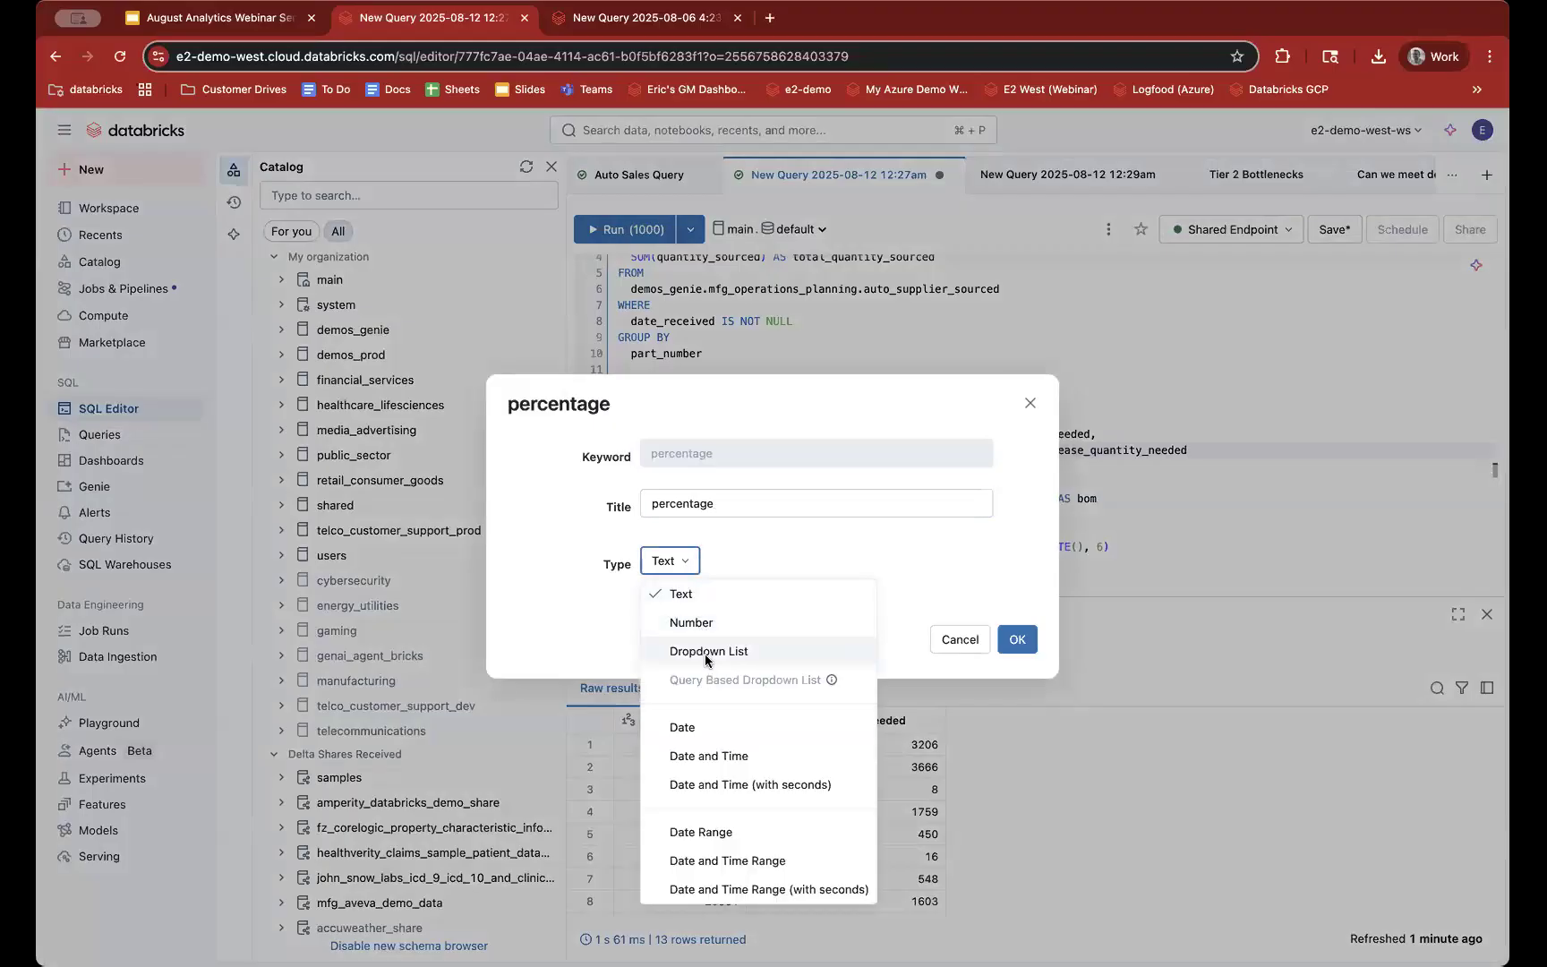
left_click(705, 652)
left_click(683, 568)
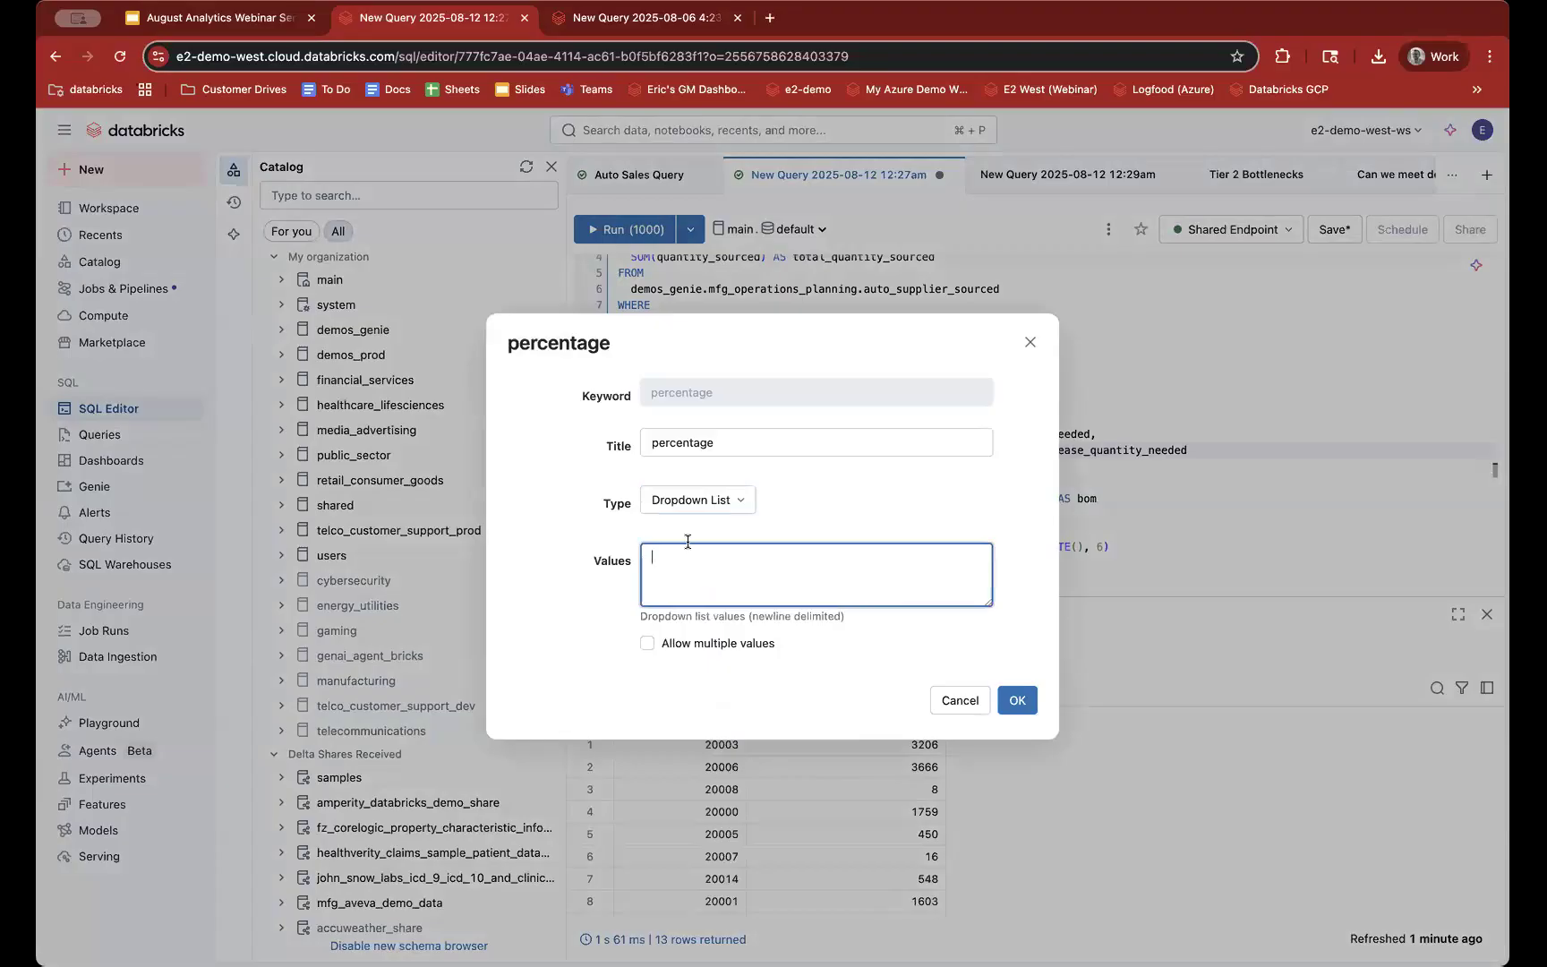
left_click(695, 503)
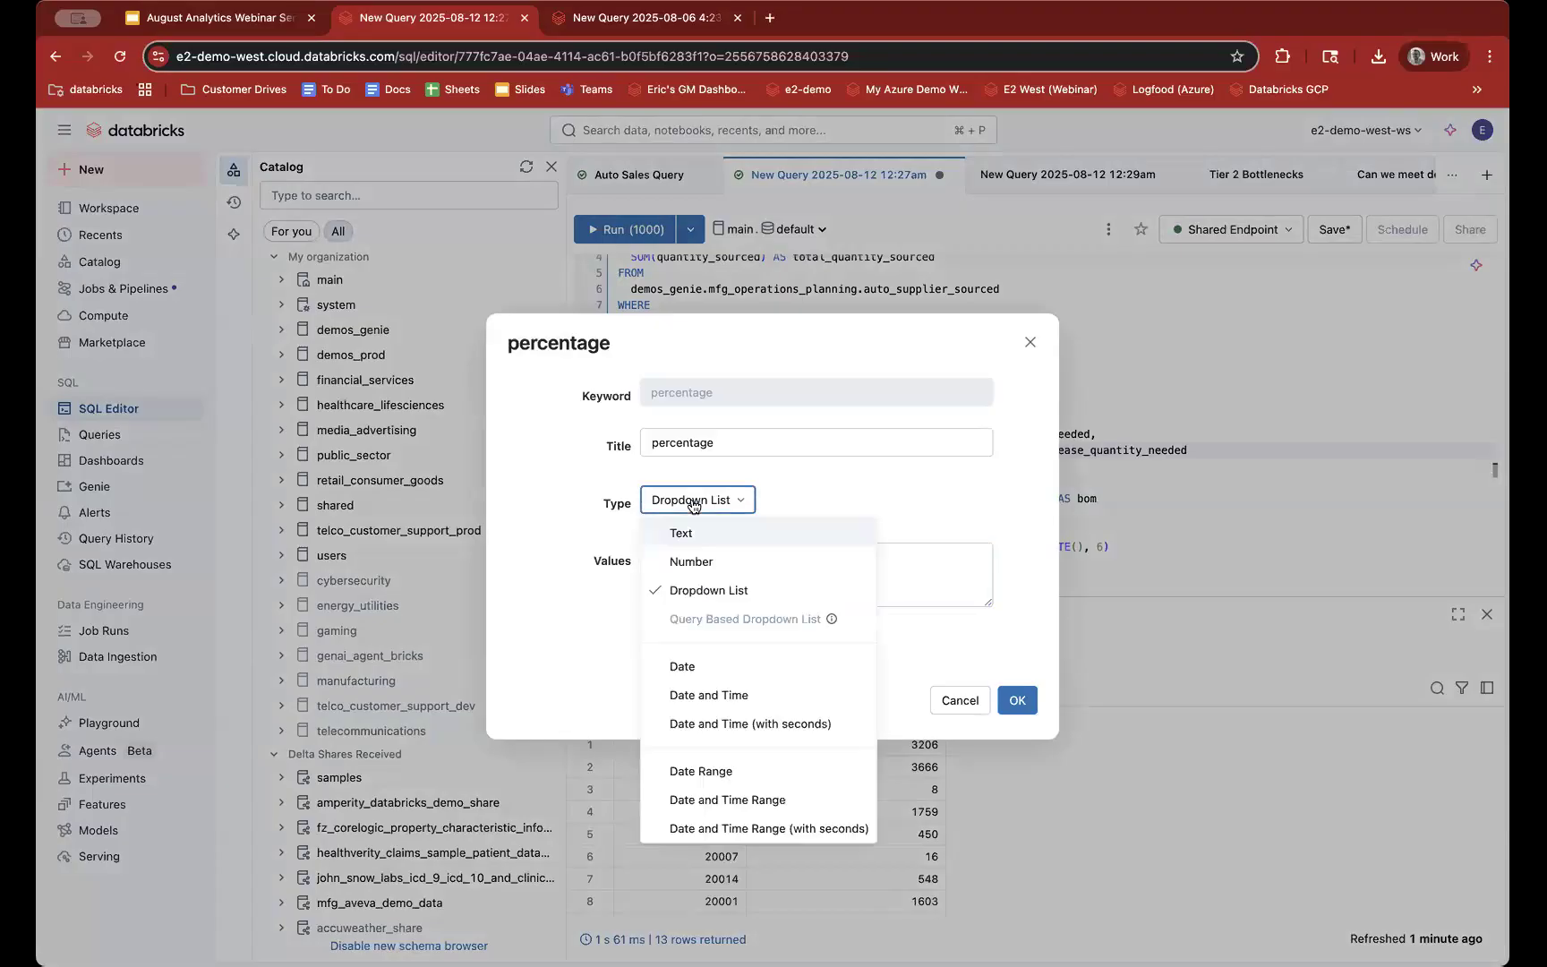
left_click(702, 564)
left_click(1018, 639)
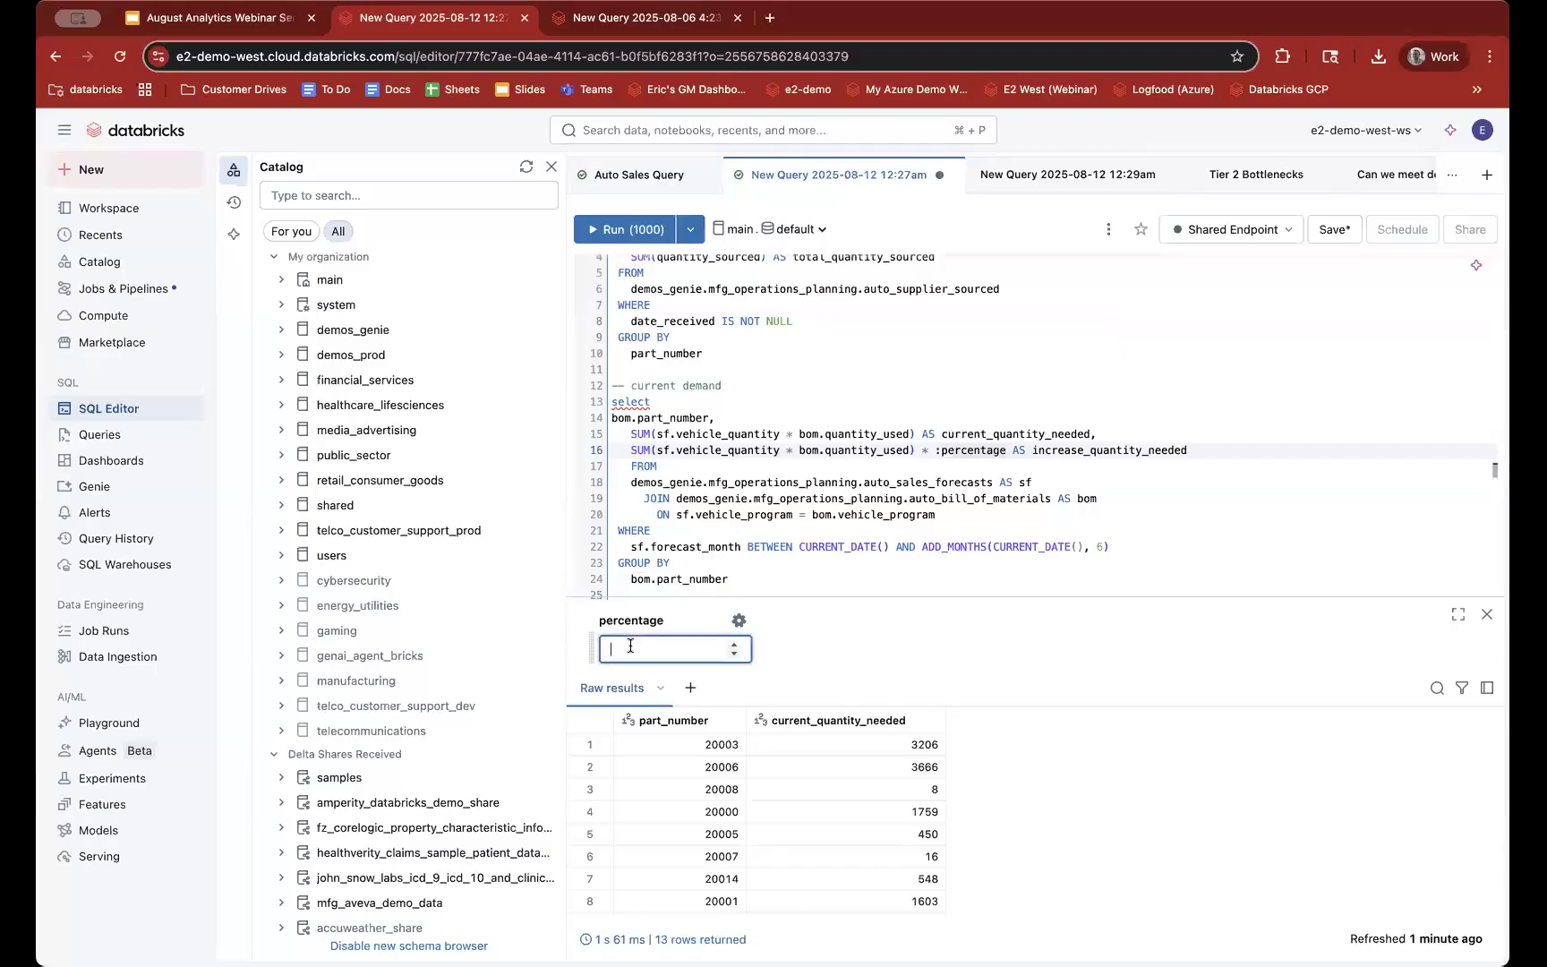
Step: Set percentage to 1.2 and run the current demand query on lines 13–24
type("1.2")
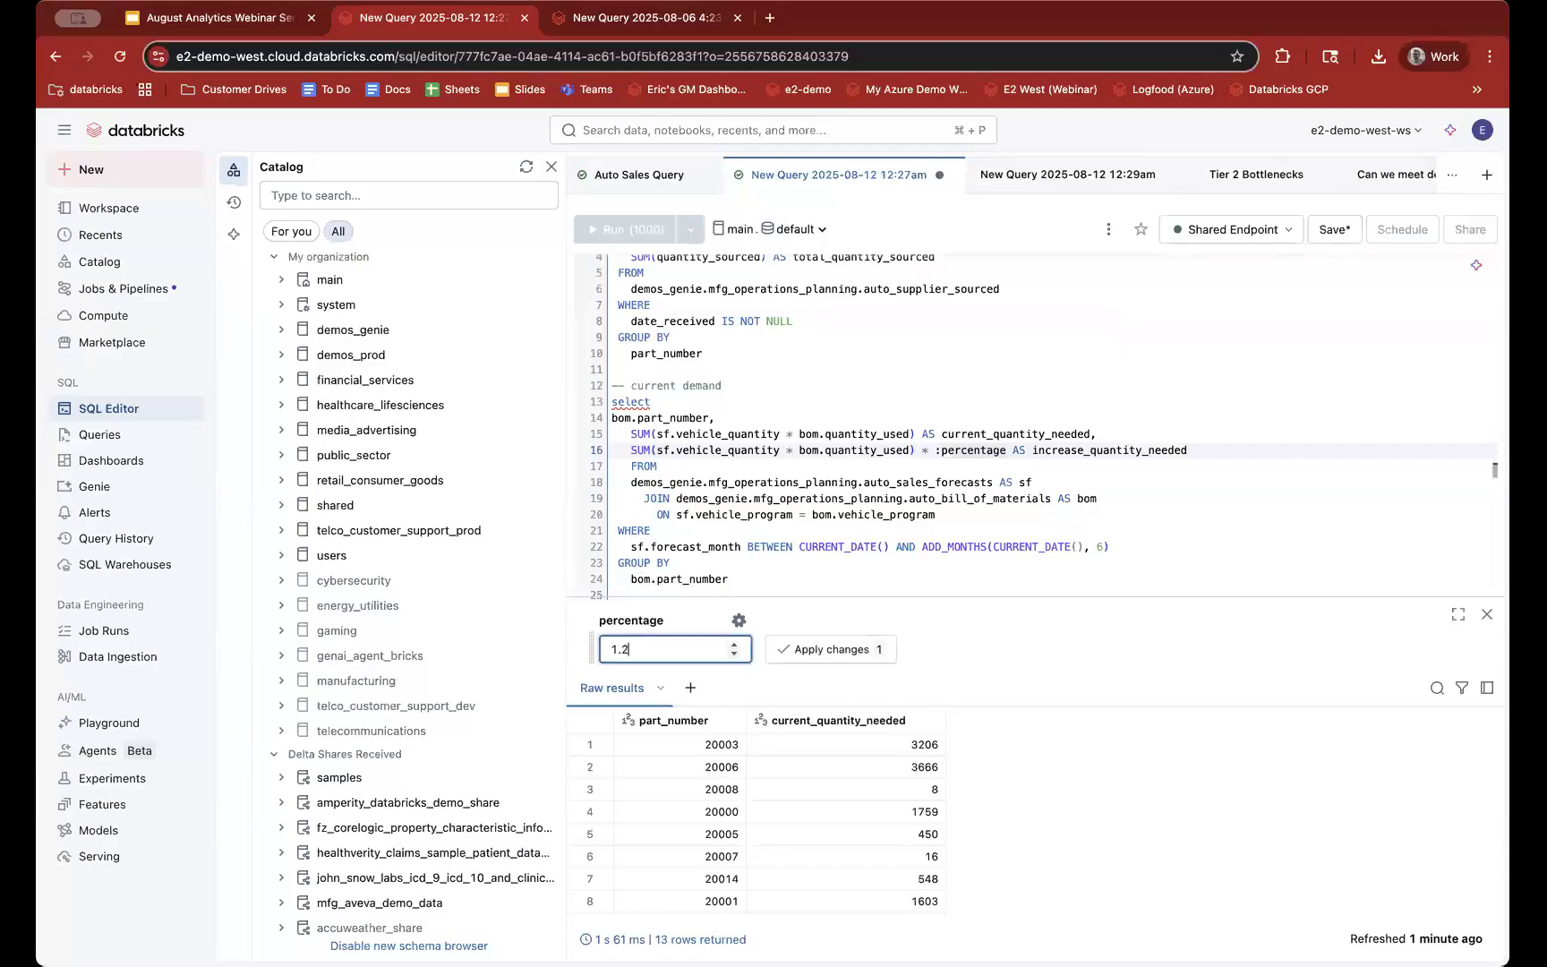
double_click(636, 645)
left_click_drag(612, 405, 760, 592)
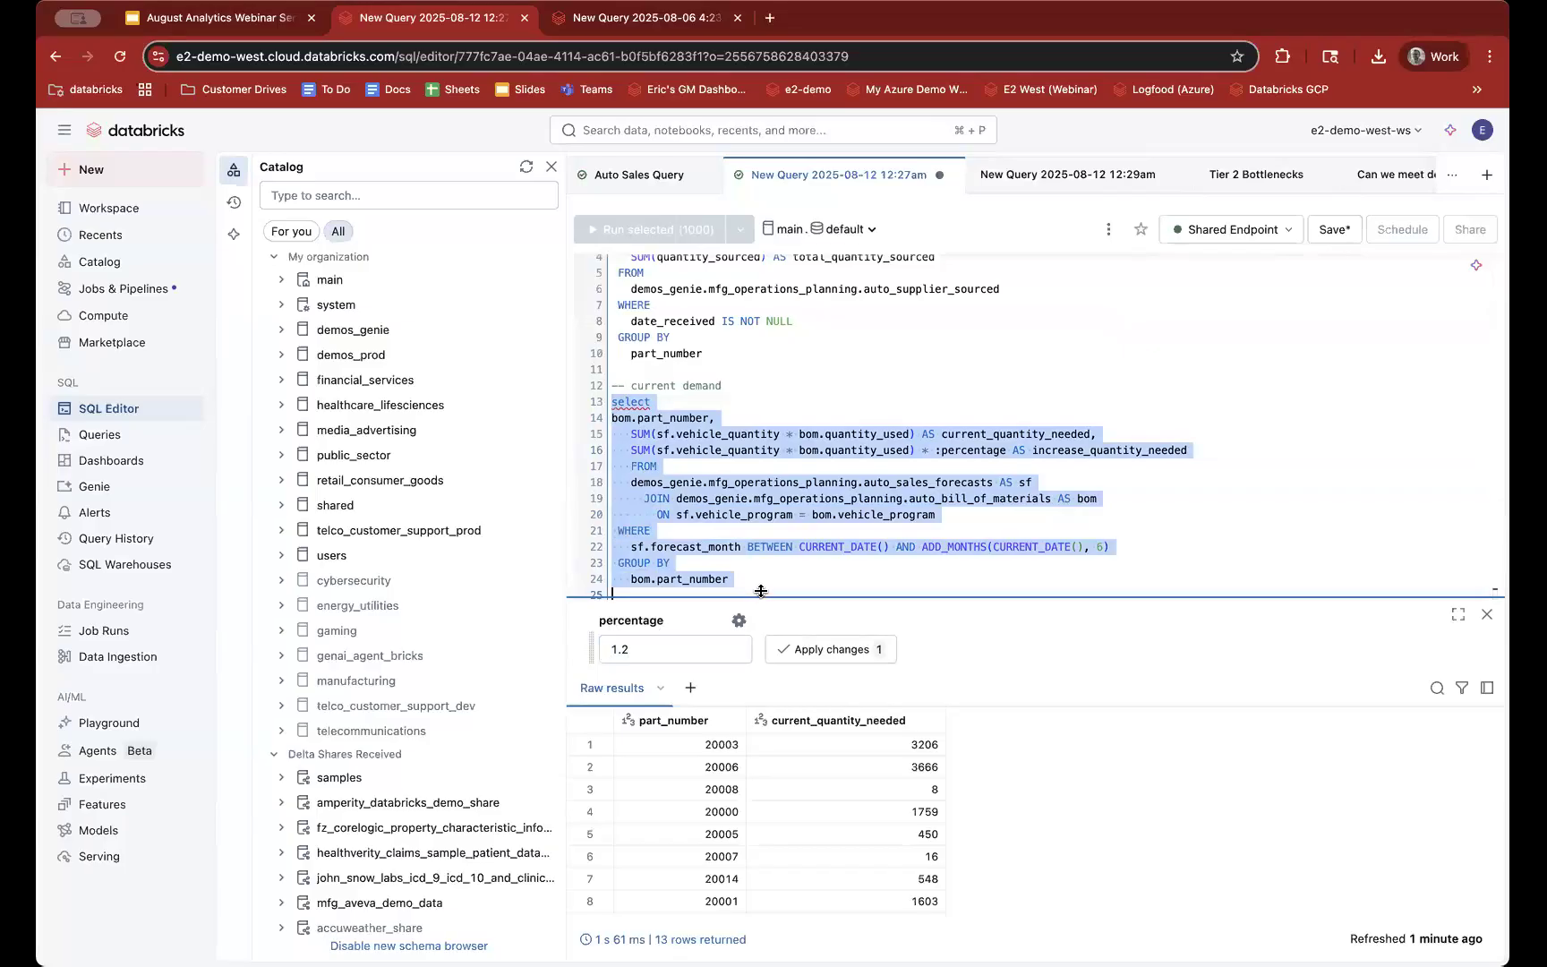
key("super+Return")
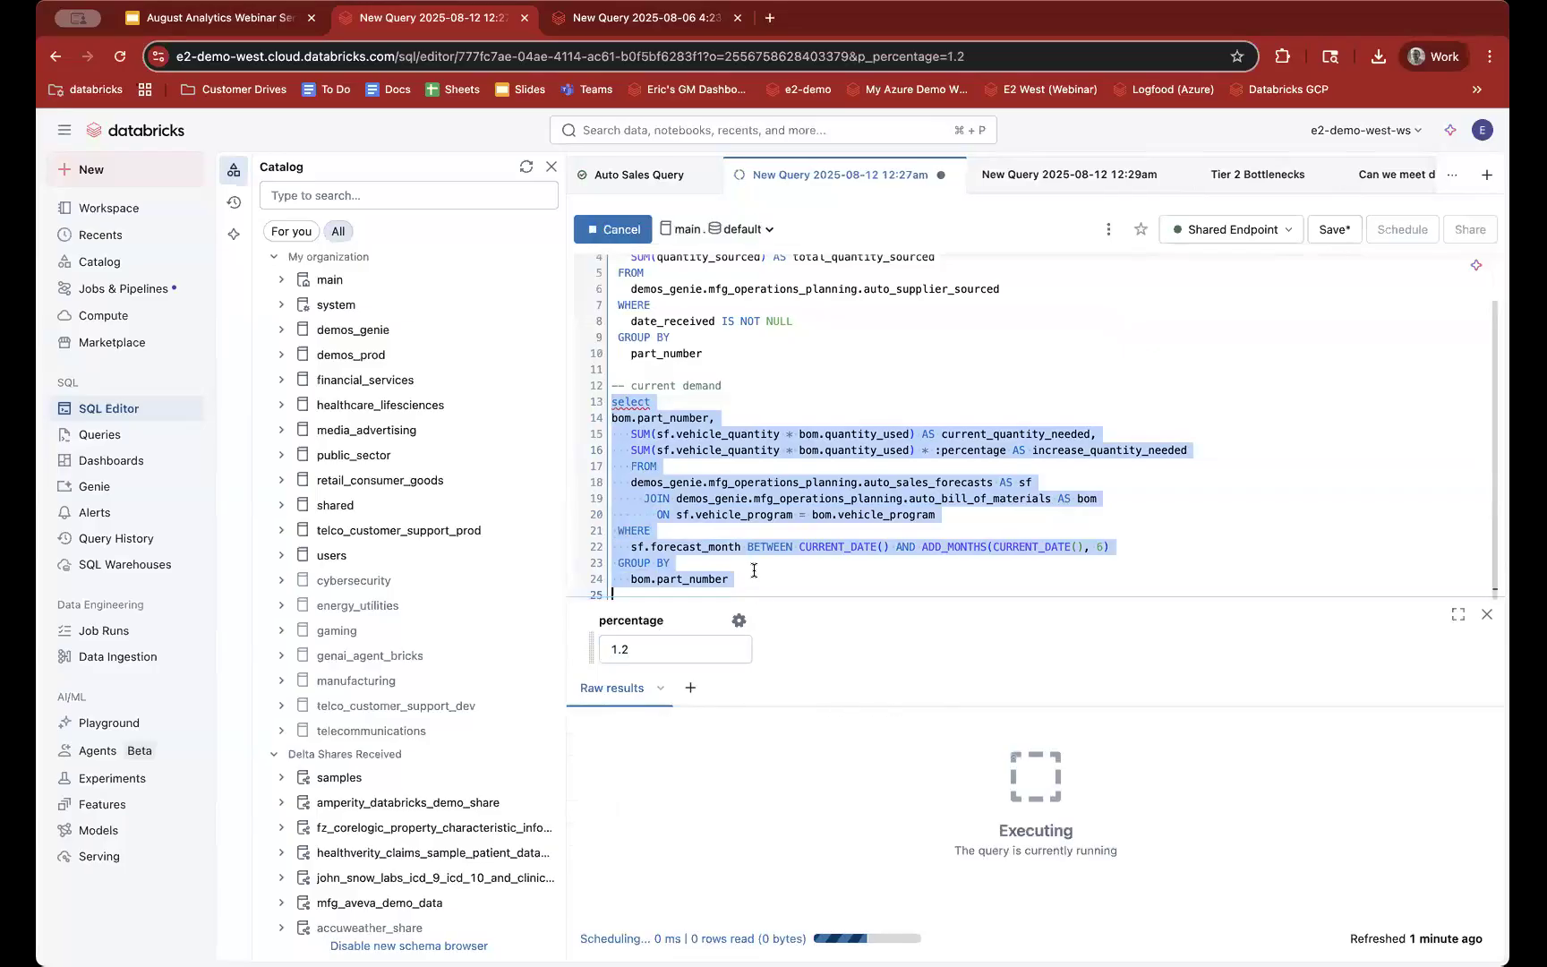
Step: Check the current_quantity_needed results, then return to the inventory query on lines 2–10
left_click(607, 649)
left_click_drag(852, 750, 851, 843)
left_click(851, 842)
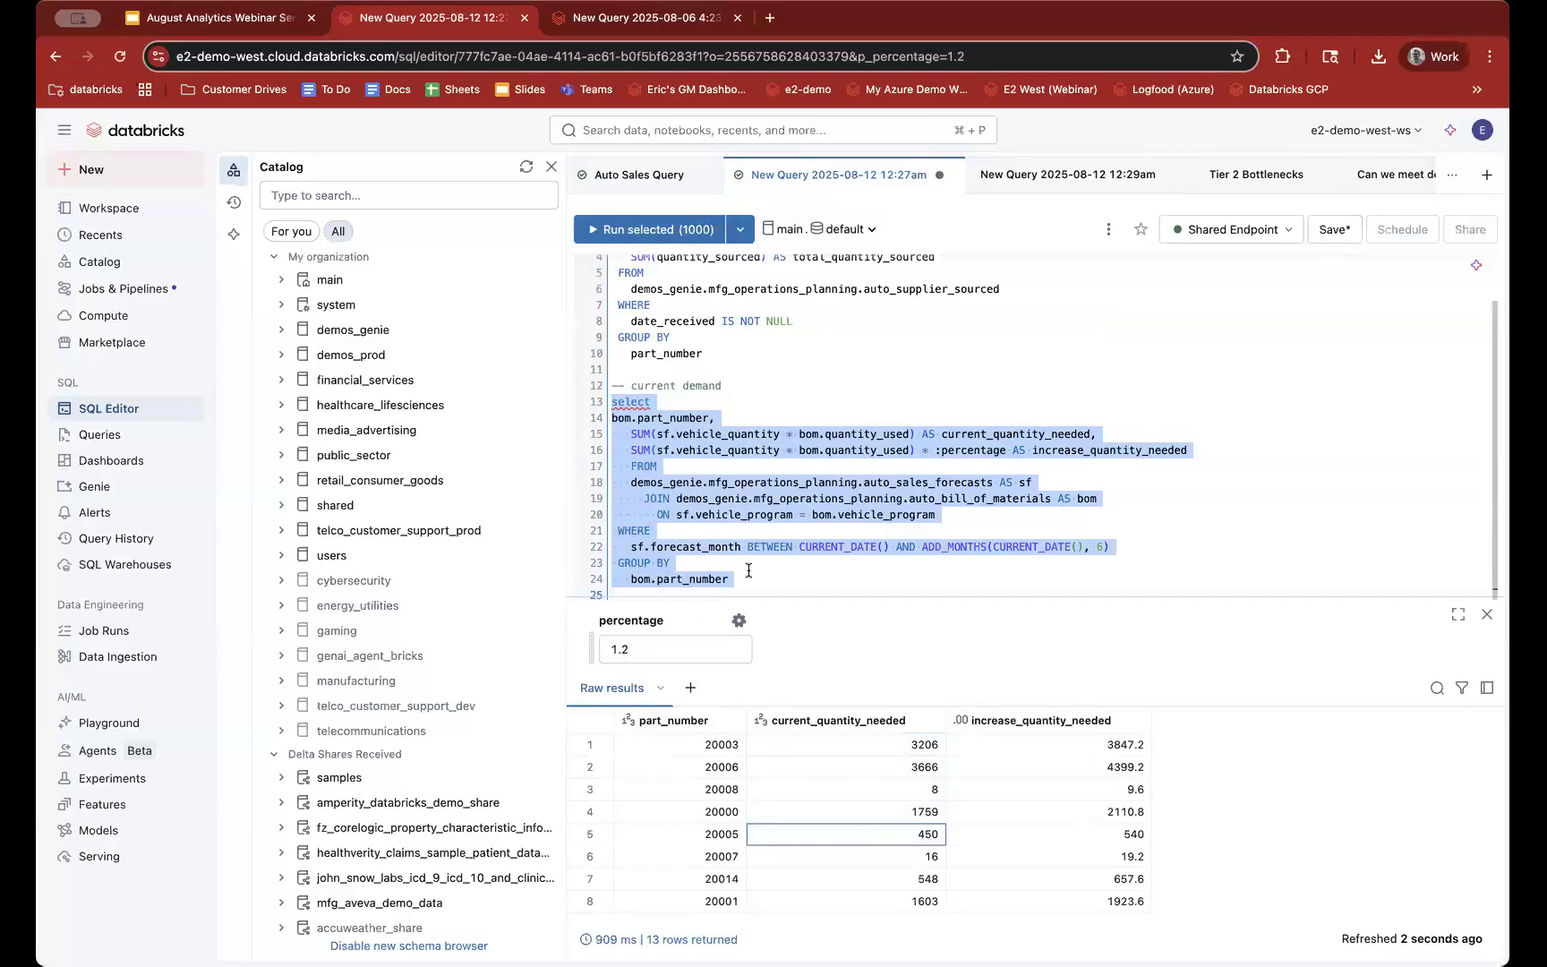
left_click(672, 563)
scroll(696, 349, "up", 2)
left_click_drag(616, 274, 708, 407)
left_click(707, 407)
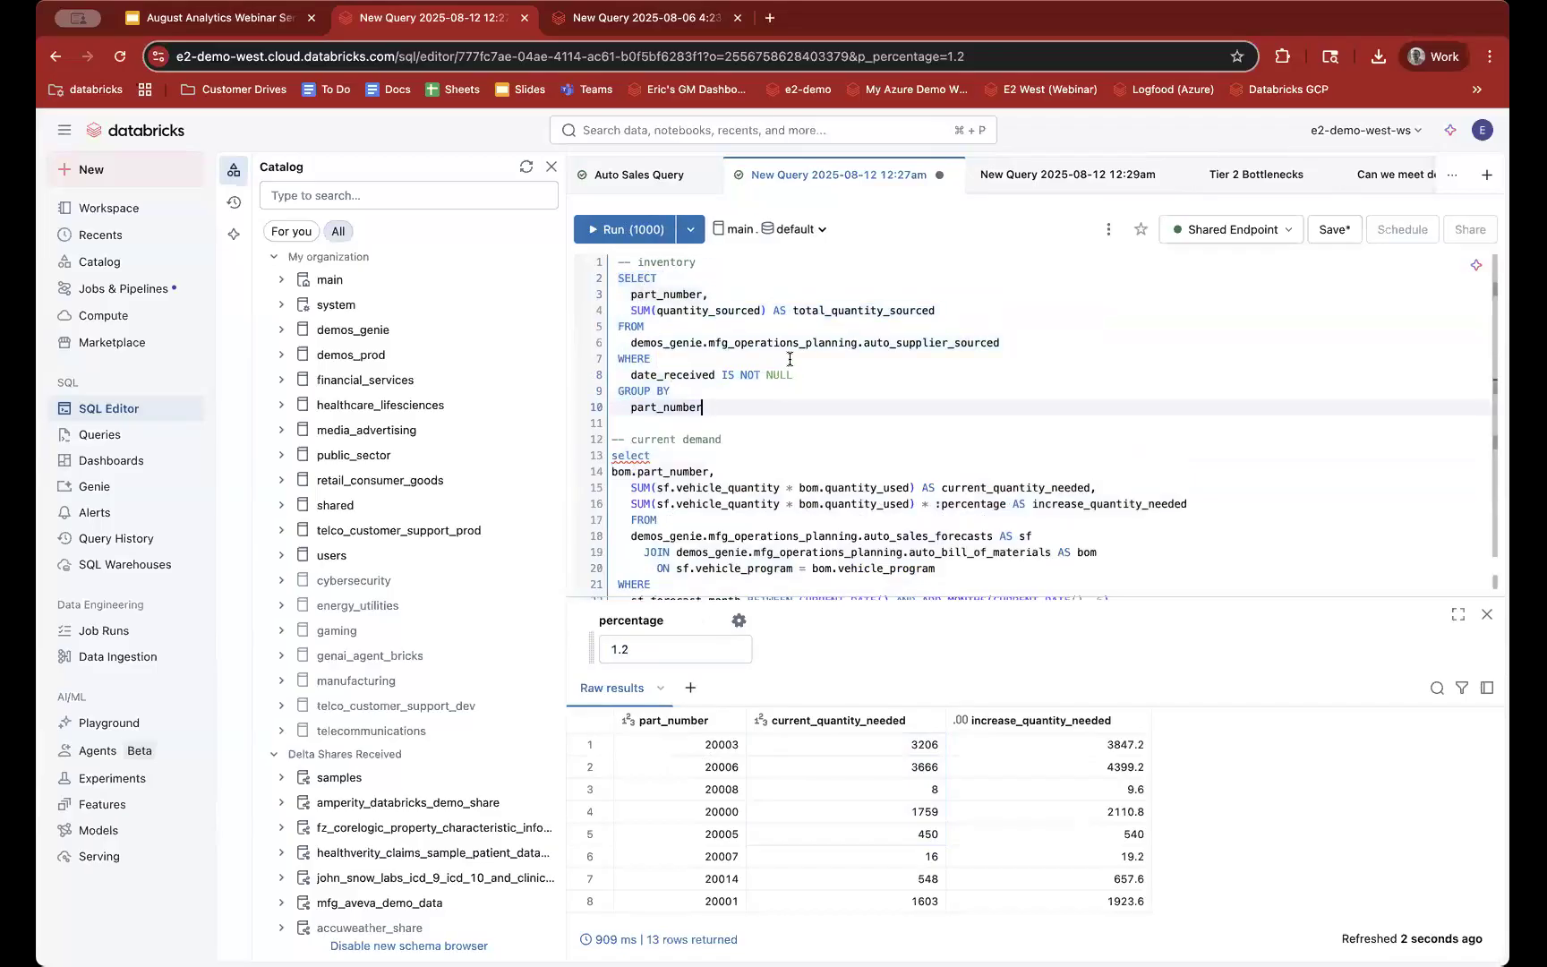
scroll(1030, 179, "right", 3)
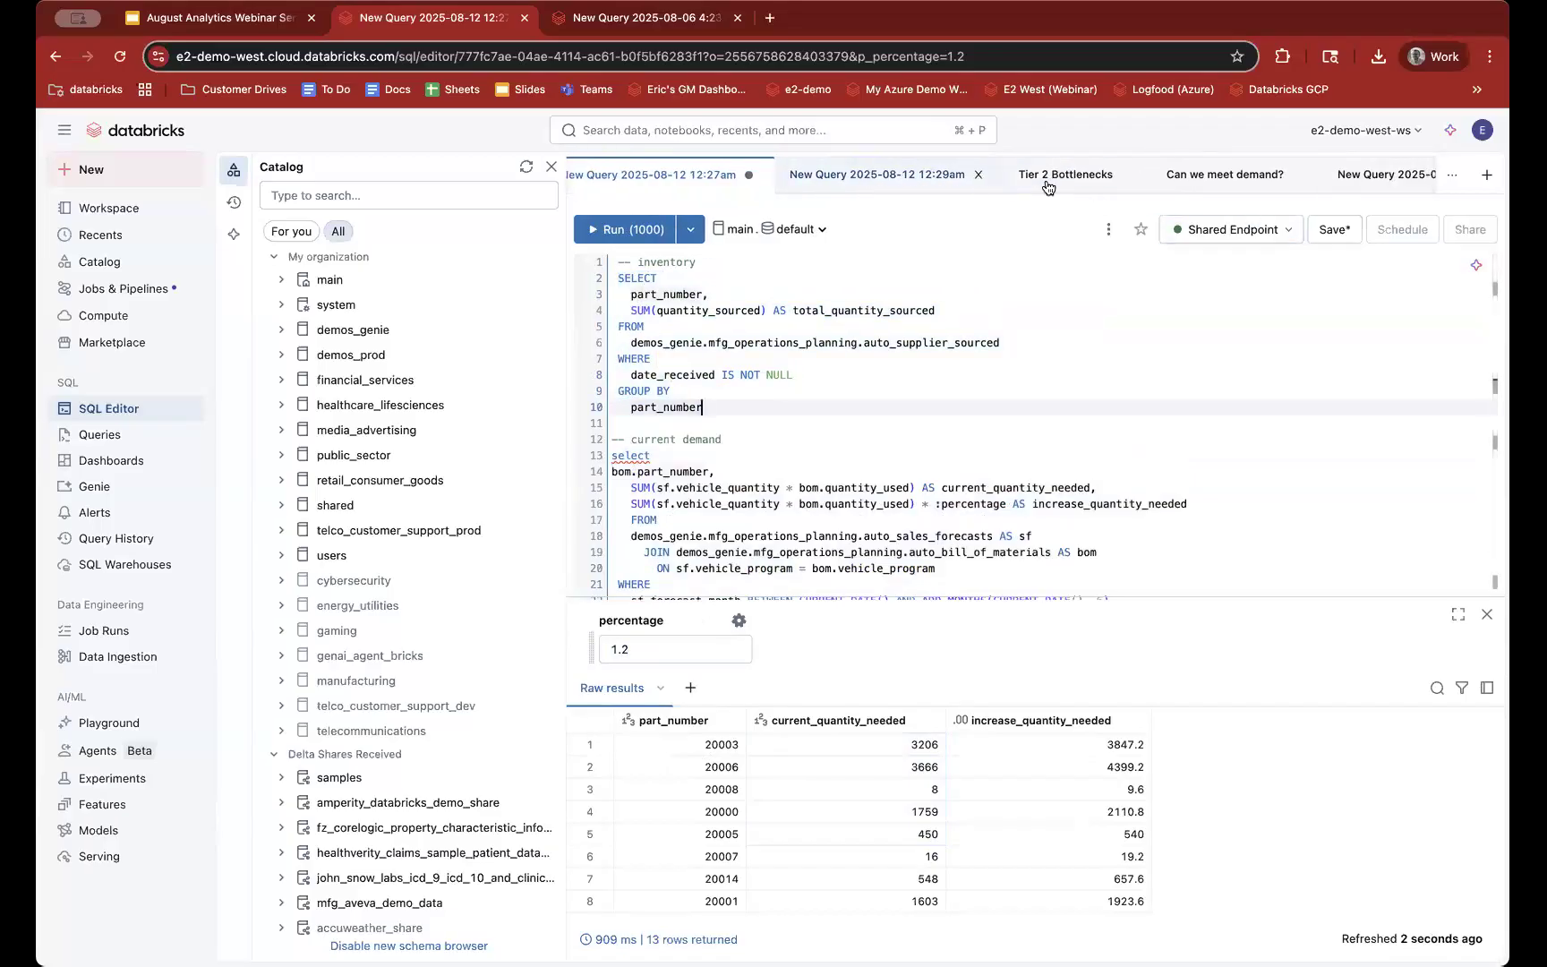
left_click(1217, 173)
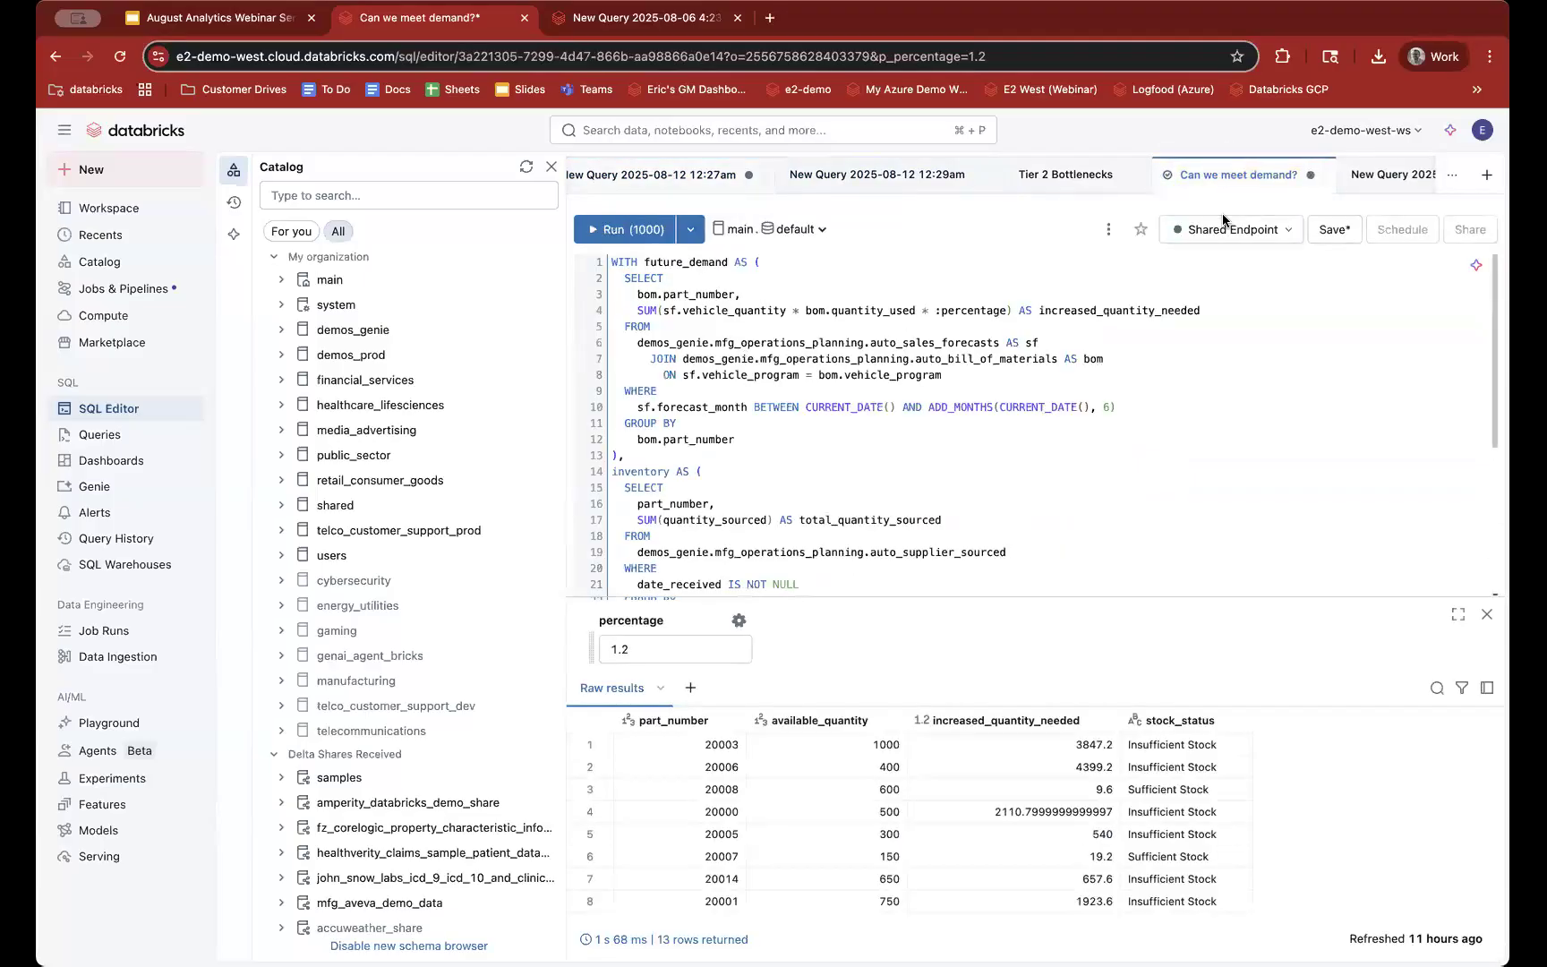
left_click(612, 262)
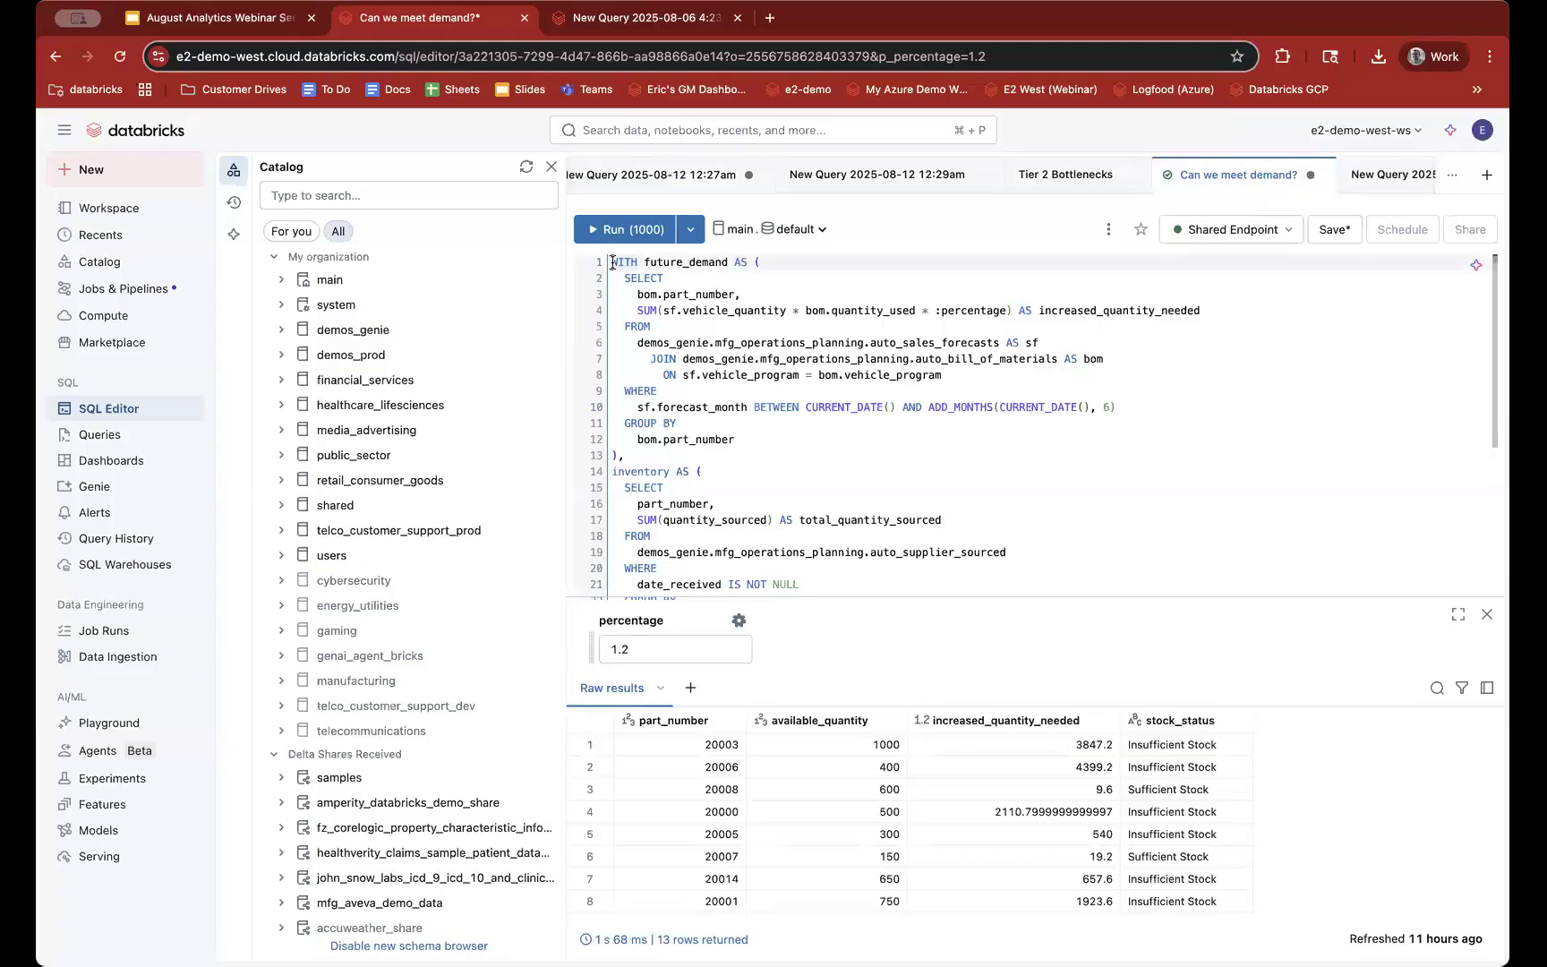
left_click_drag(625, 274, 820, 445)
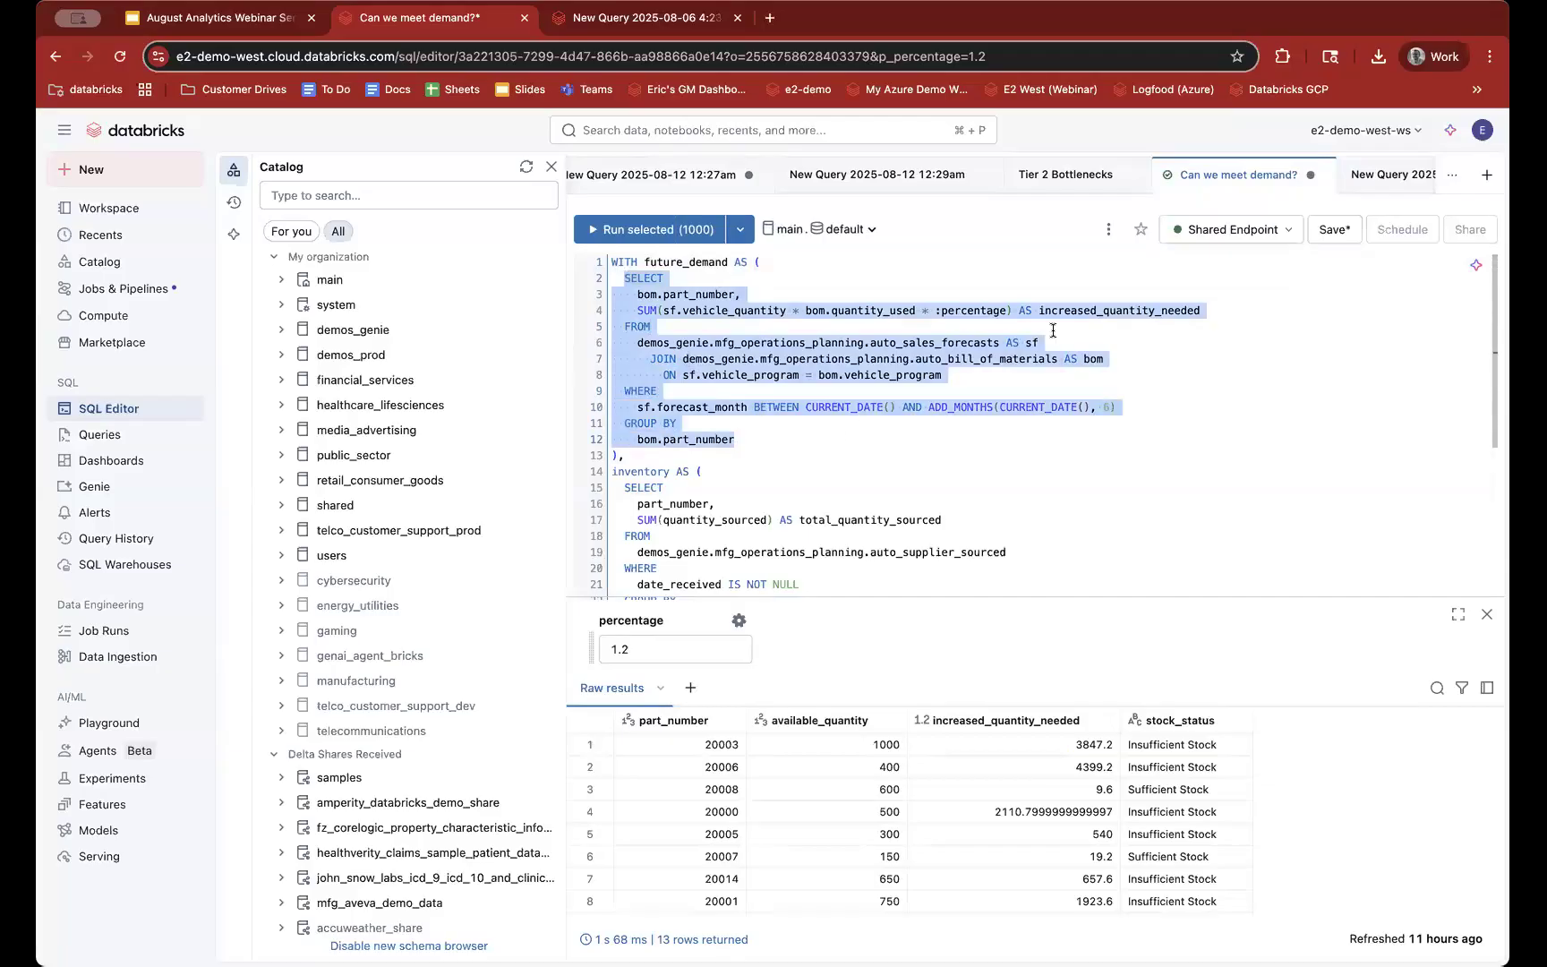
left_click_drag(644, 261, 727, 260)
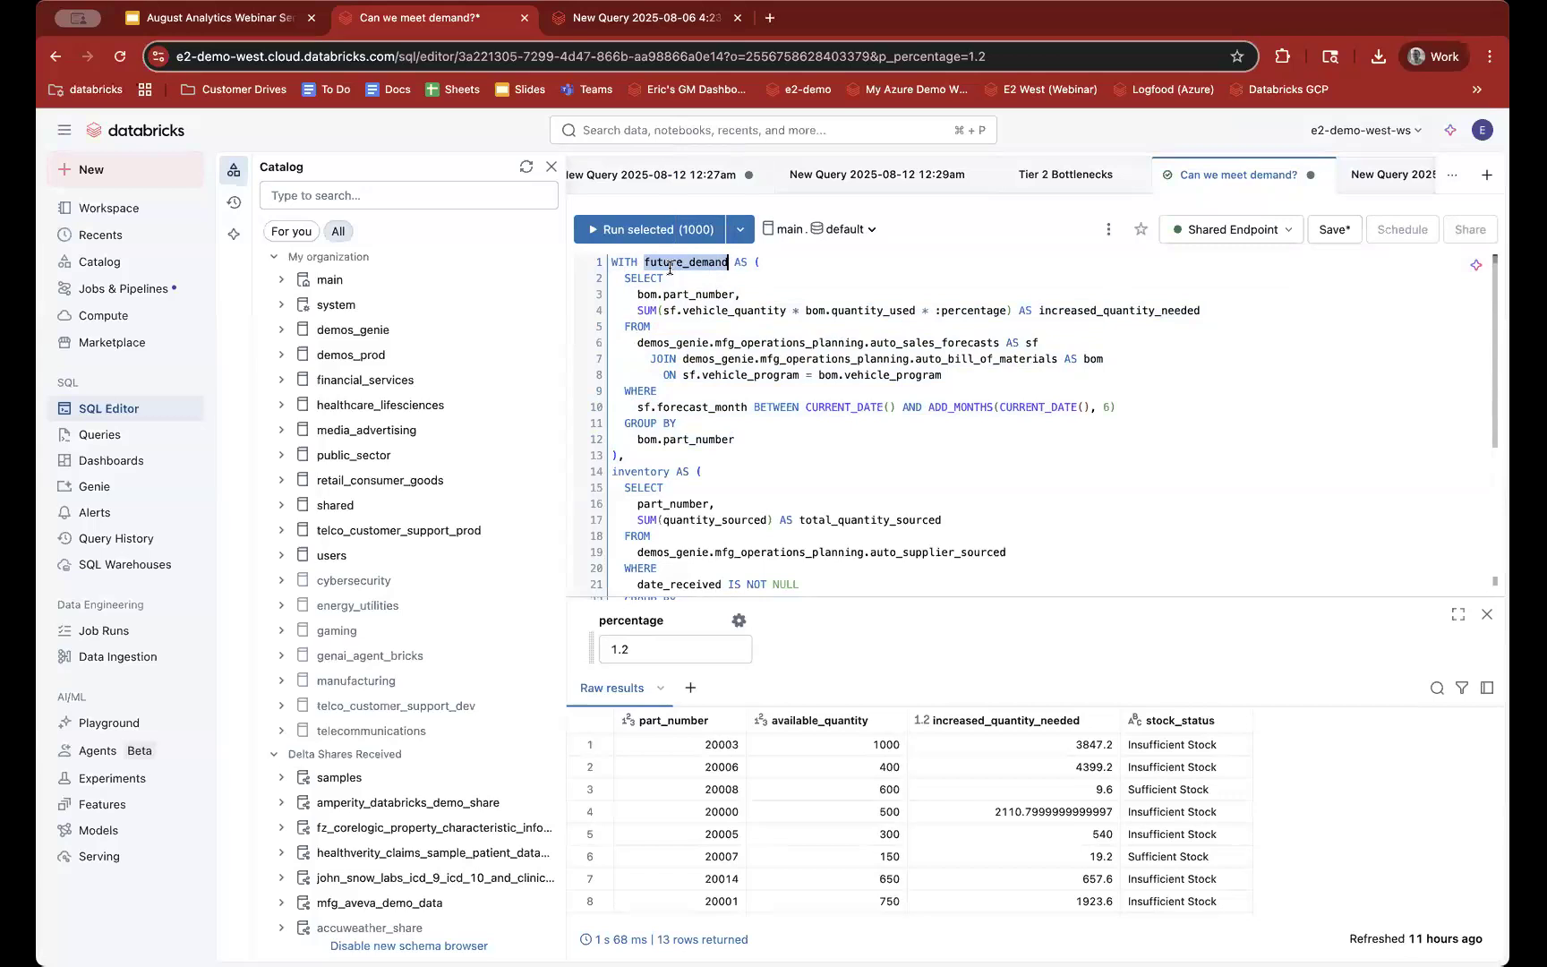
left_click(616, 472)
left_click_drag(612, 470, 669, 471)
scroll(666, 421, "down", 5)
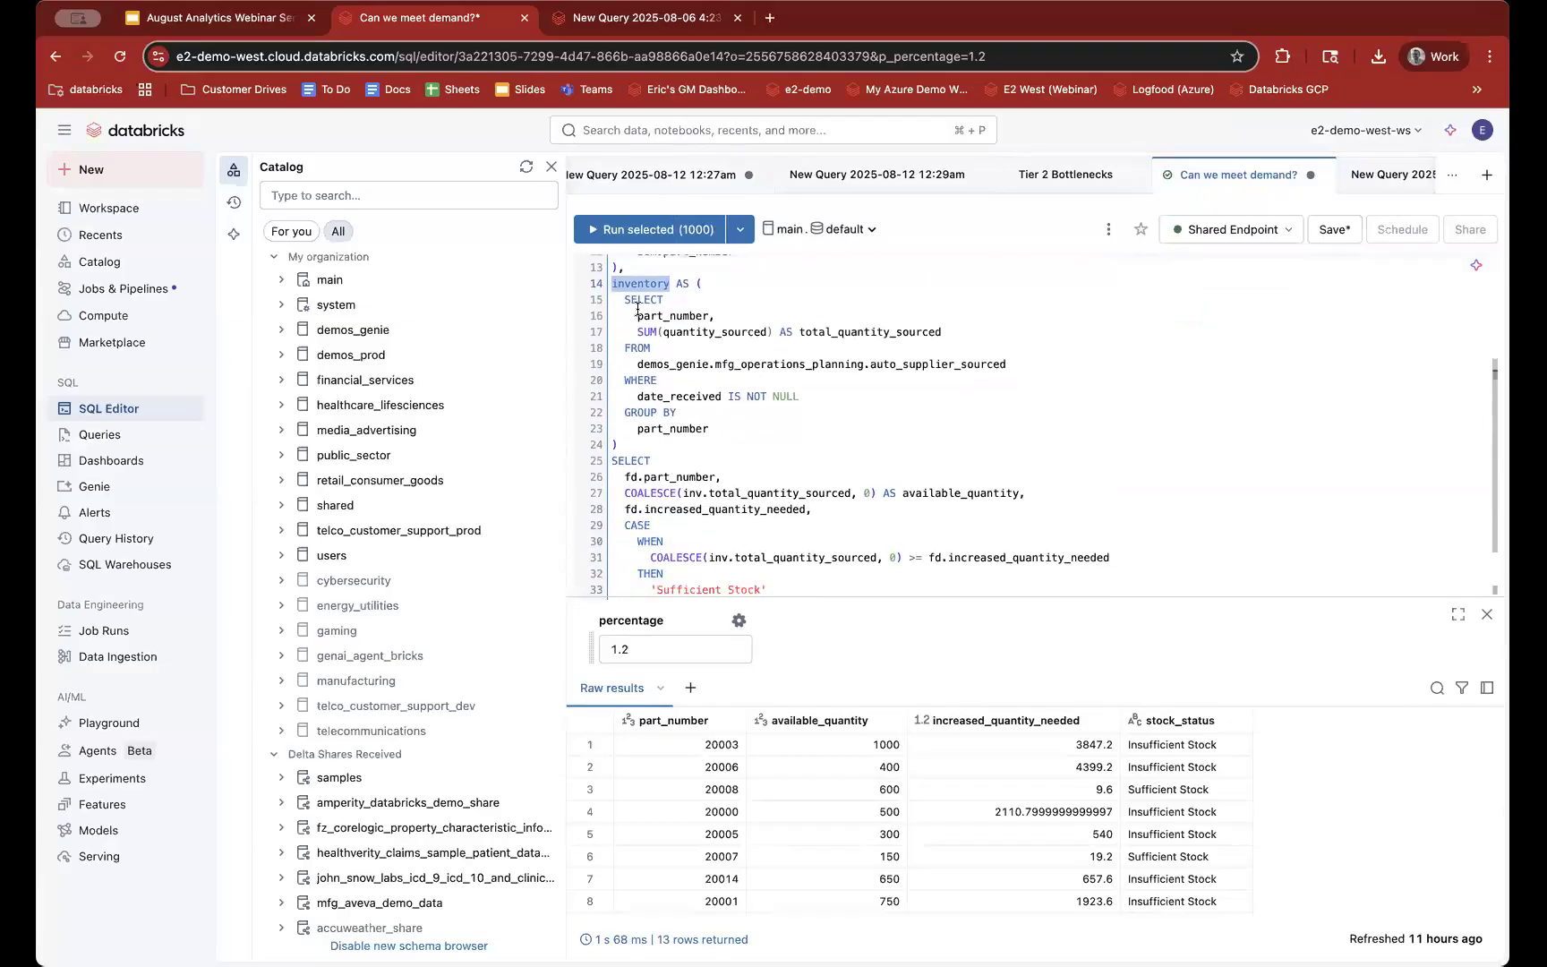
left_click_drag(624, 299, 717, 428)
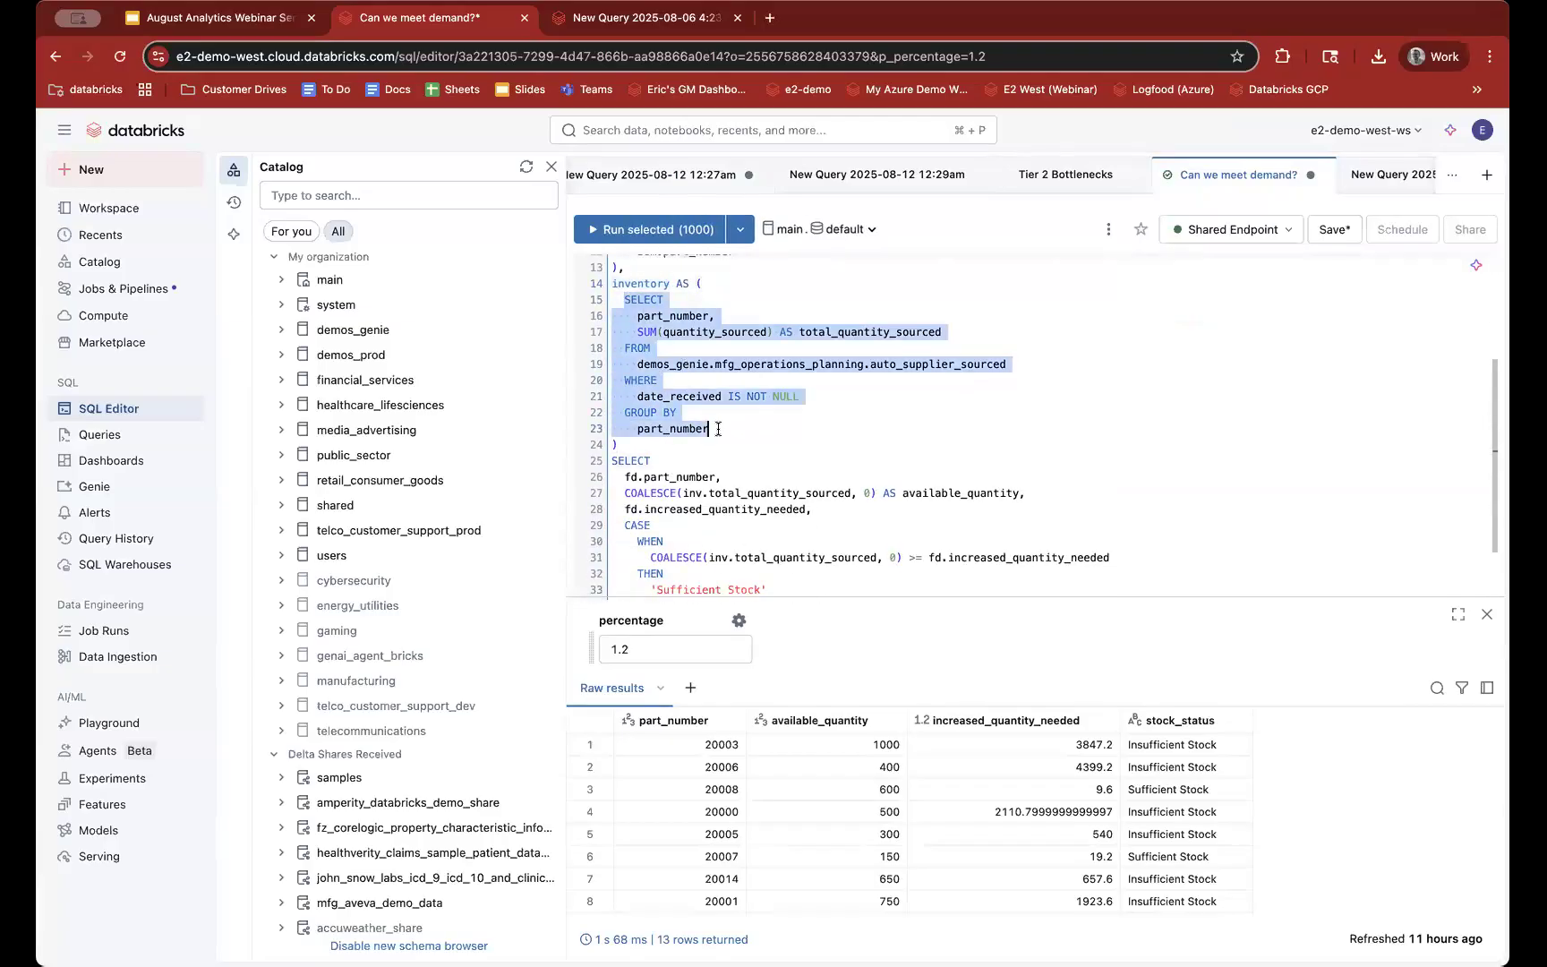
left_click(870, 364)
left_click_drag(988, 370, 1015, 374)
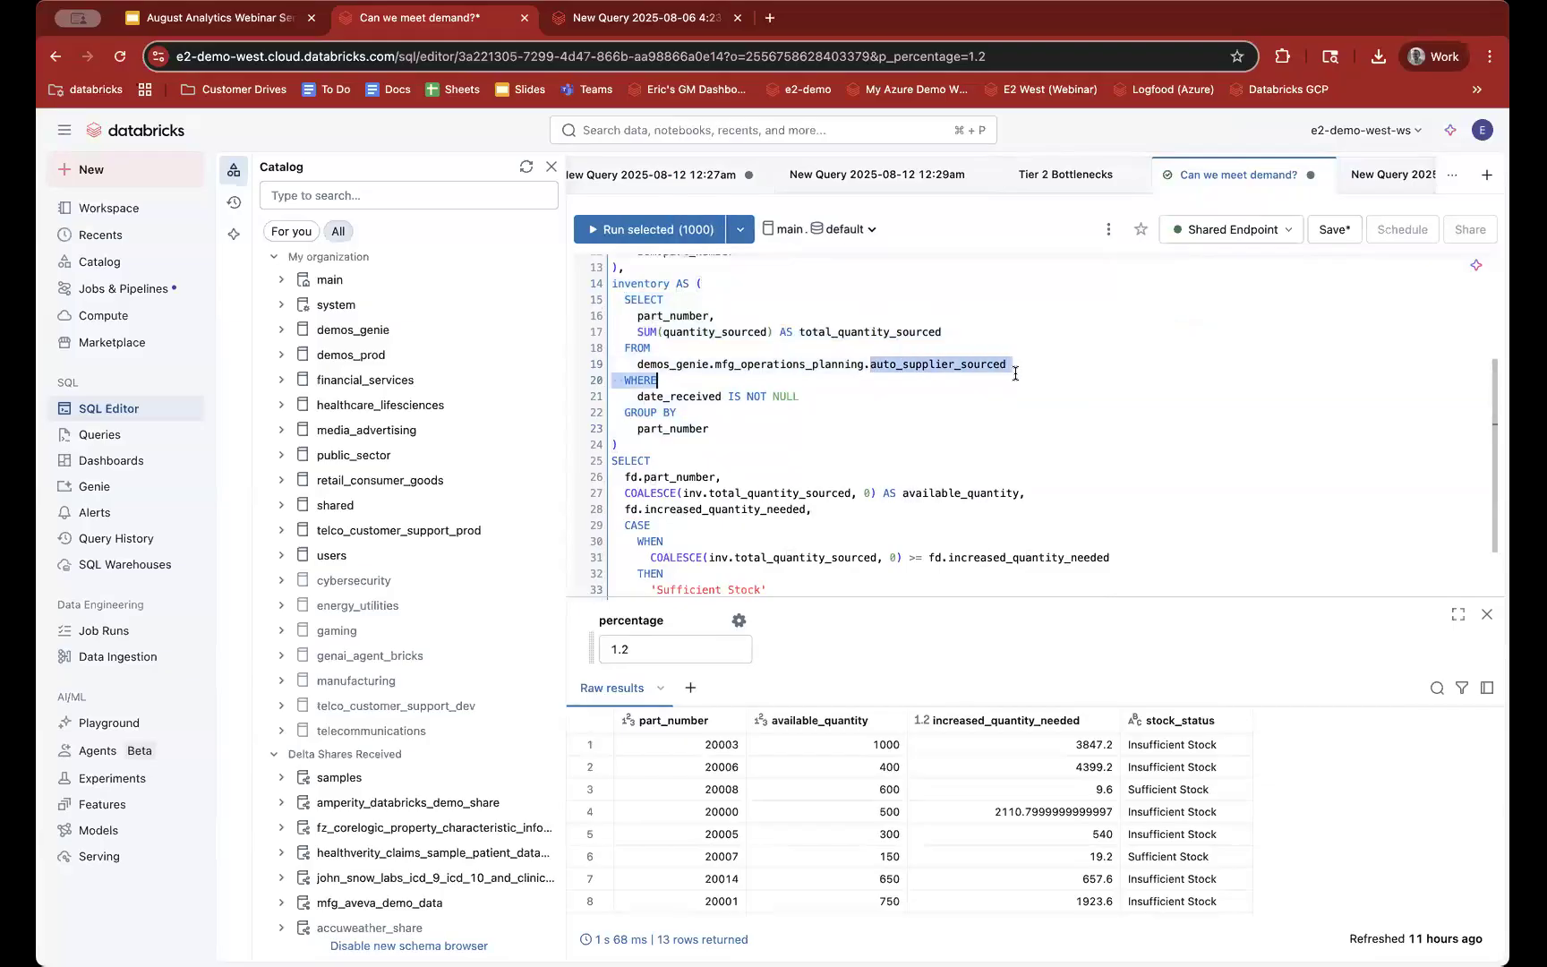
left_click(722, 439)
scroll(904, 361, "up", 4)
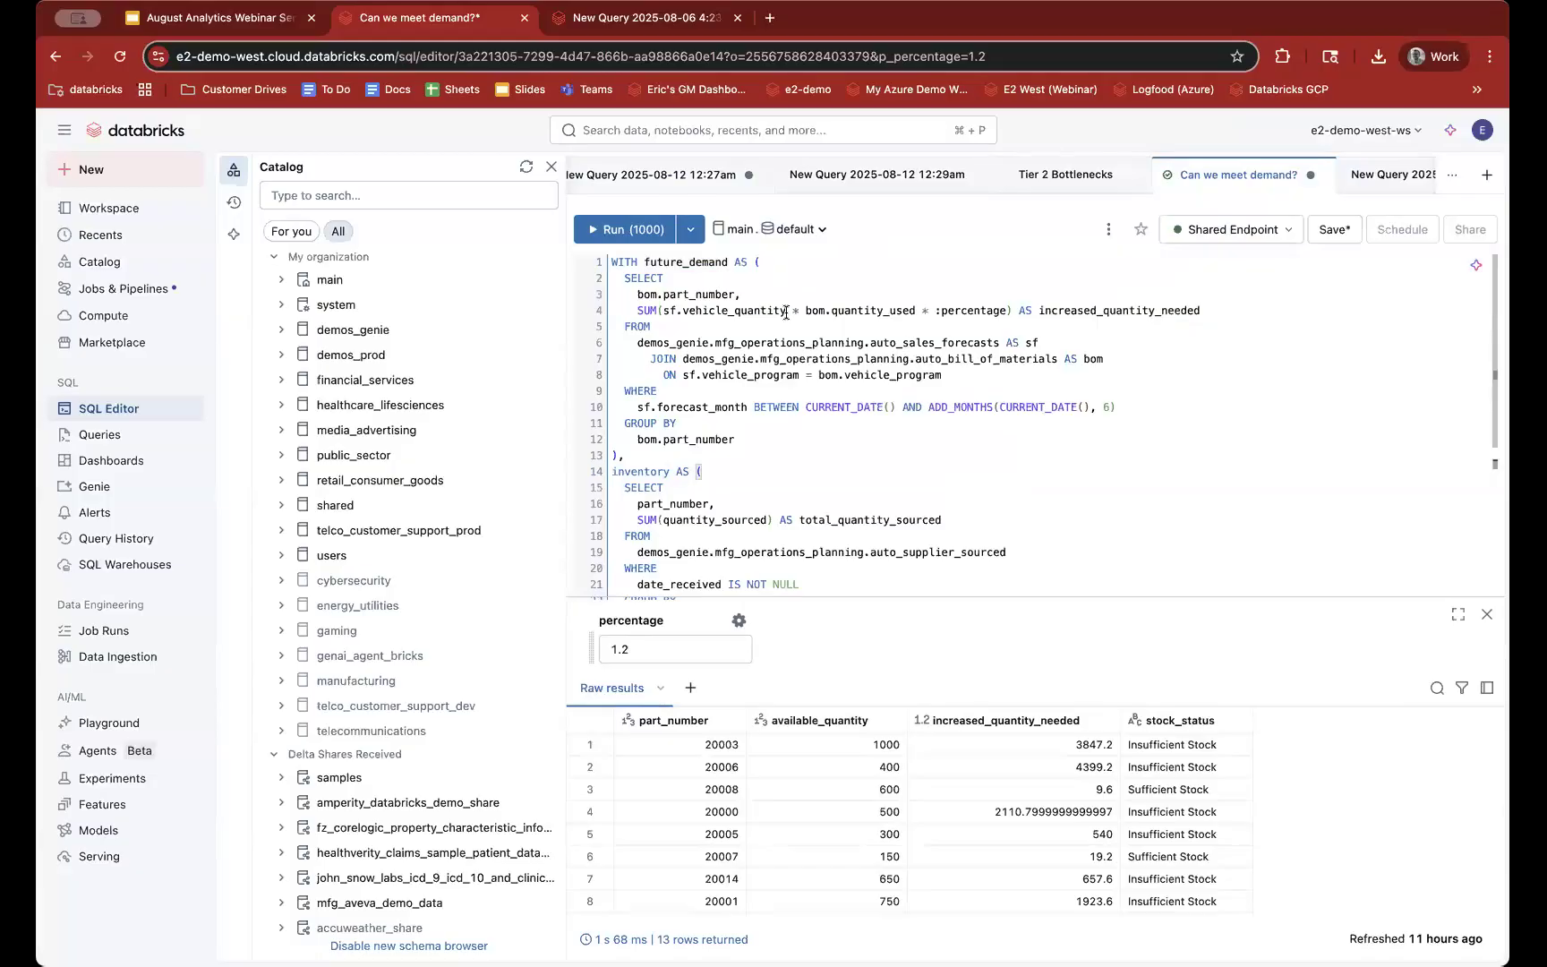
scroll(785, 311, "down", 5)
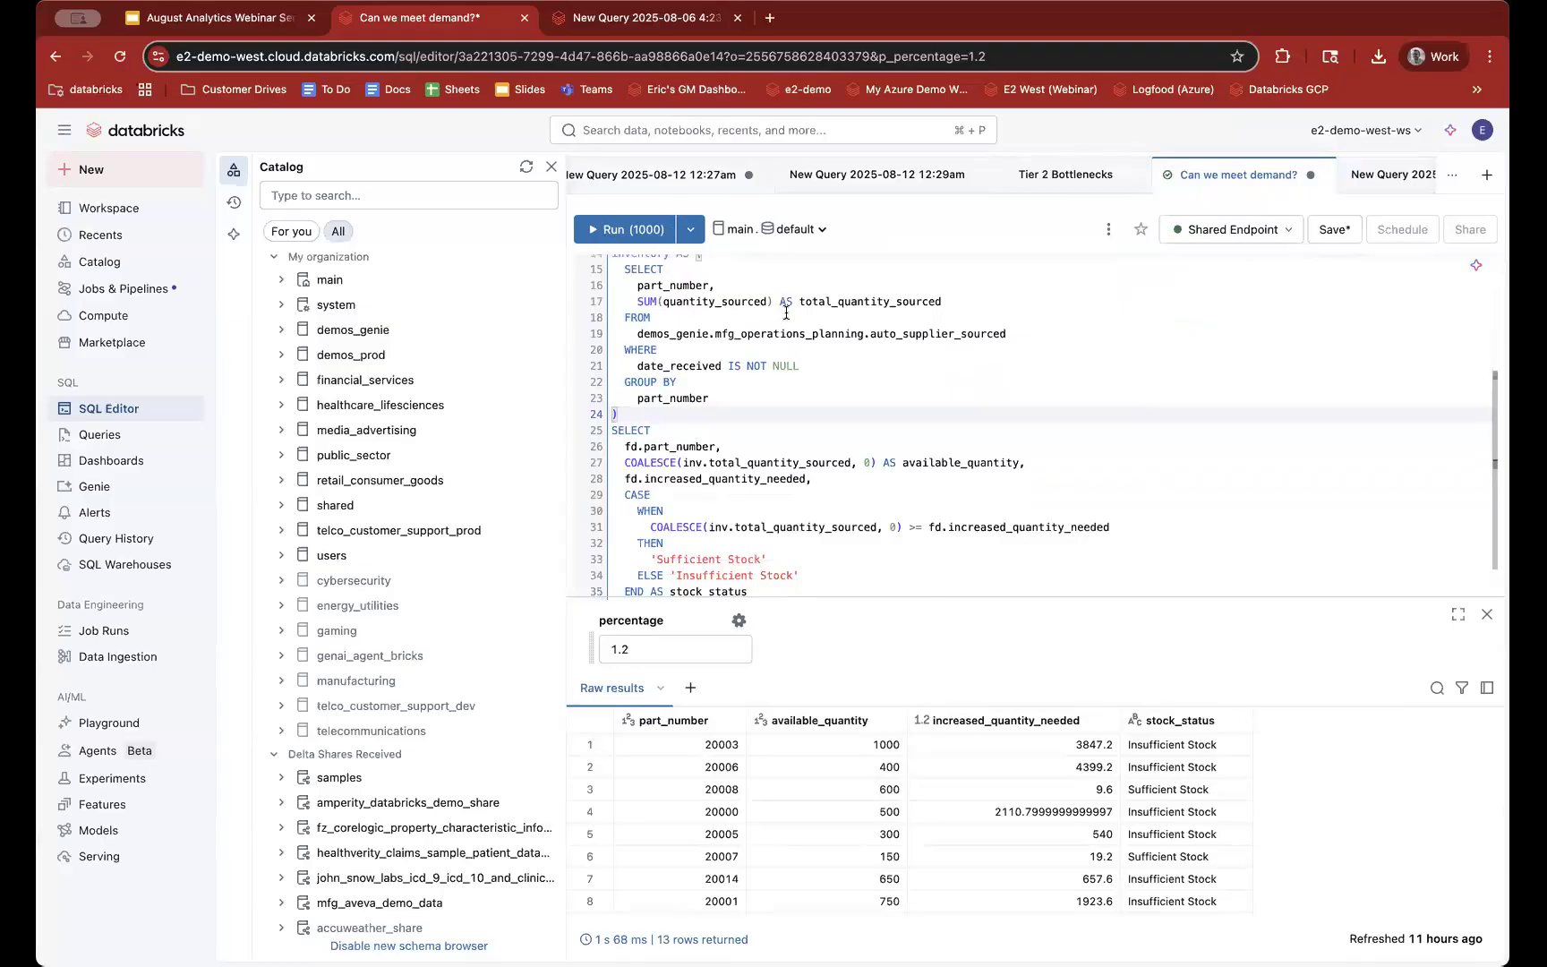
scroll(786, 312, "down", 2)
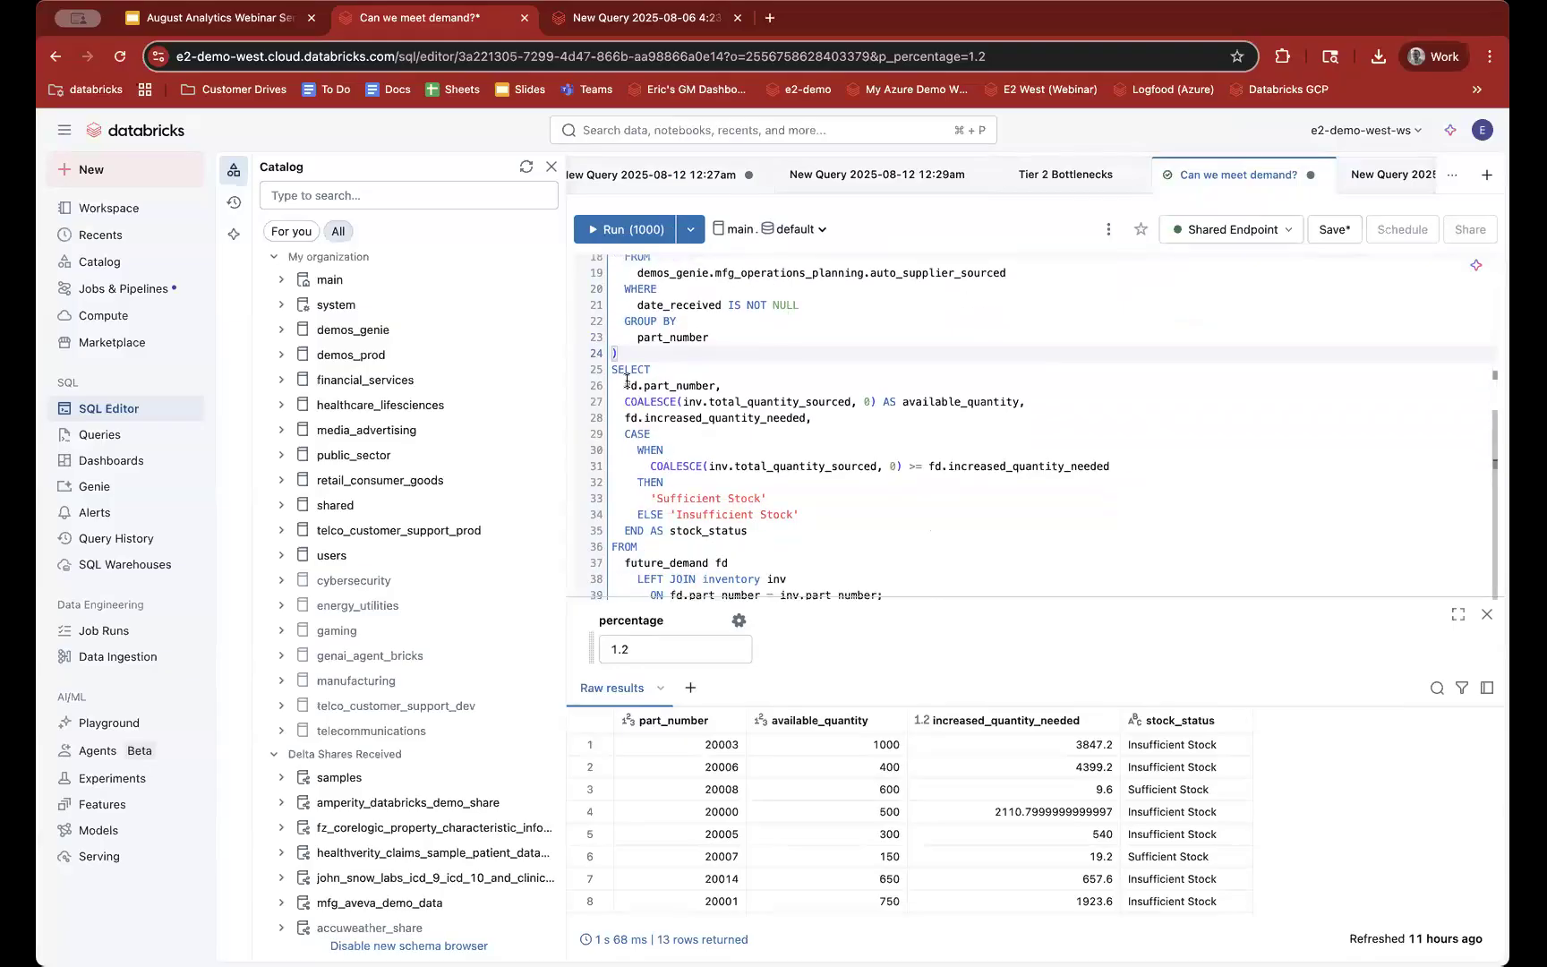
left_click_drag(626, 382, 730, 382)
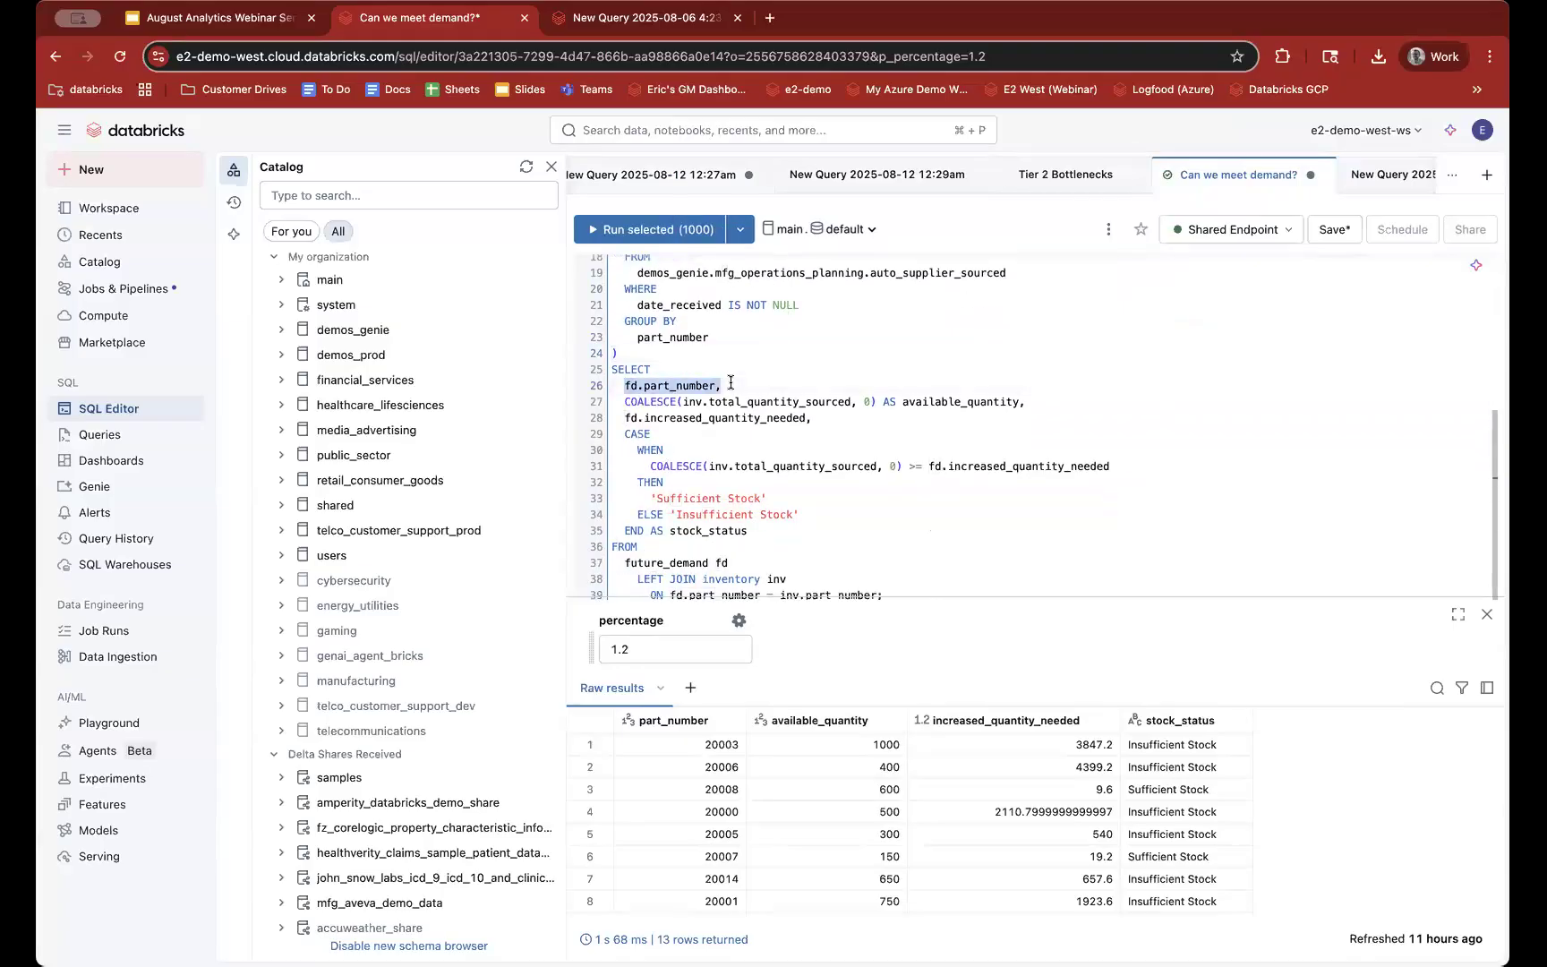
left_click(887, 594)
key("Return")
key("Return")
key("Return")
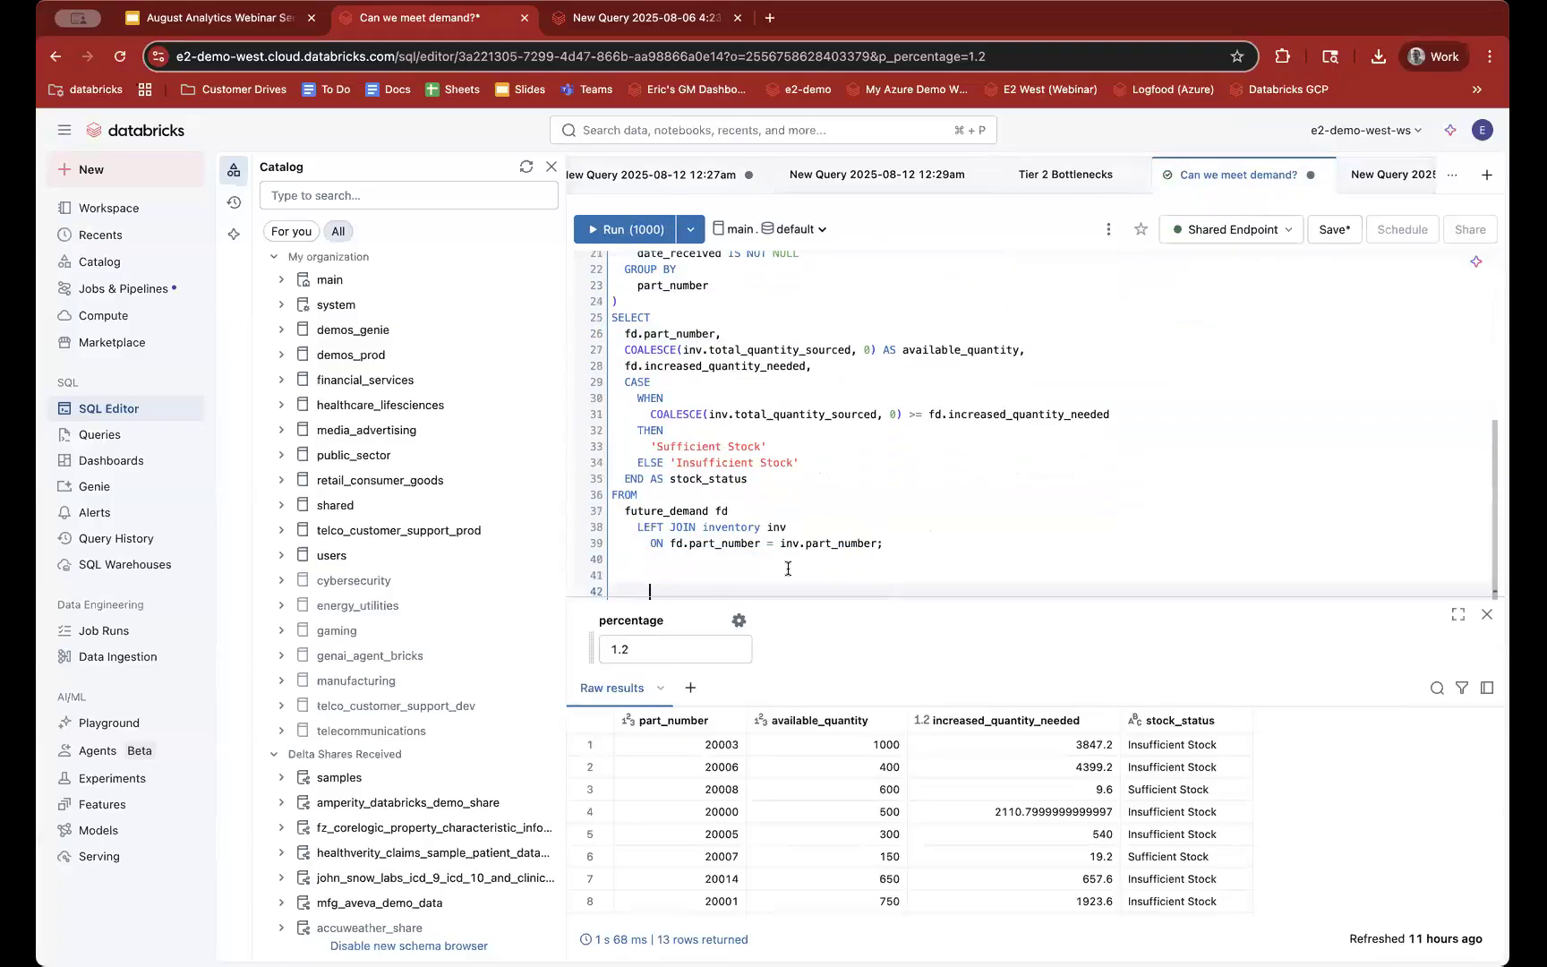
left_click_drag(670, 543, 883, 543)
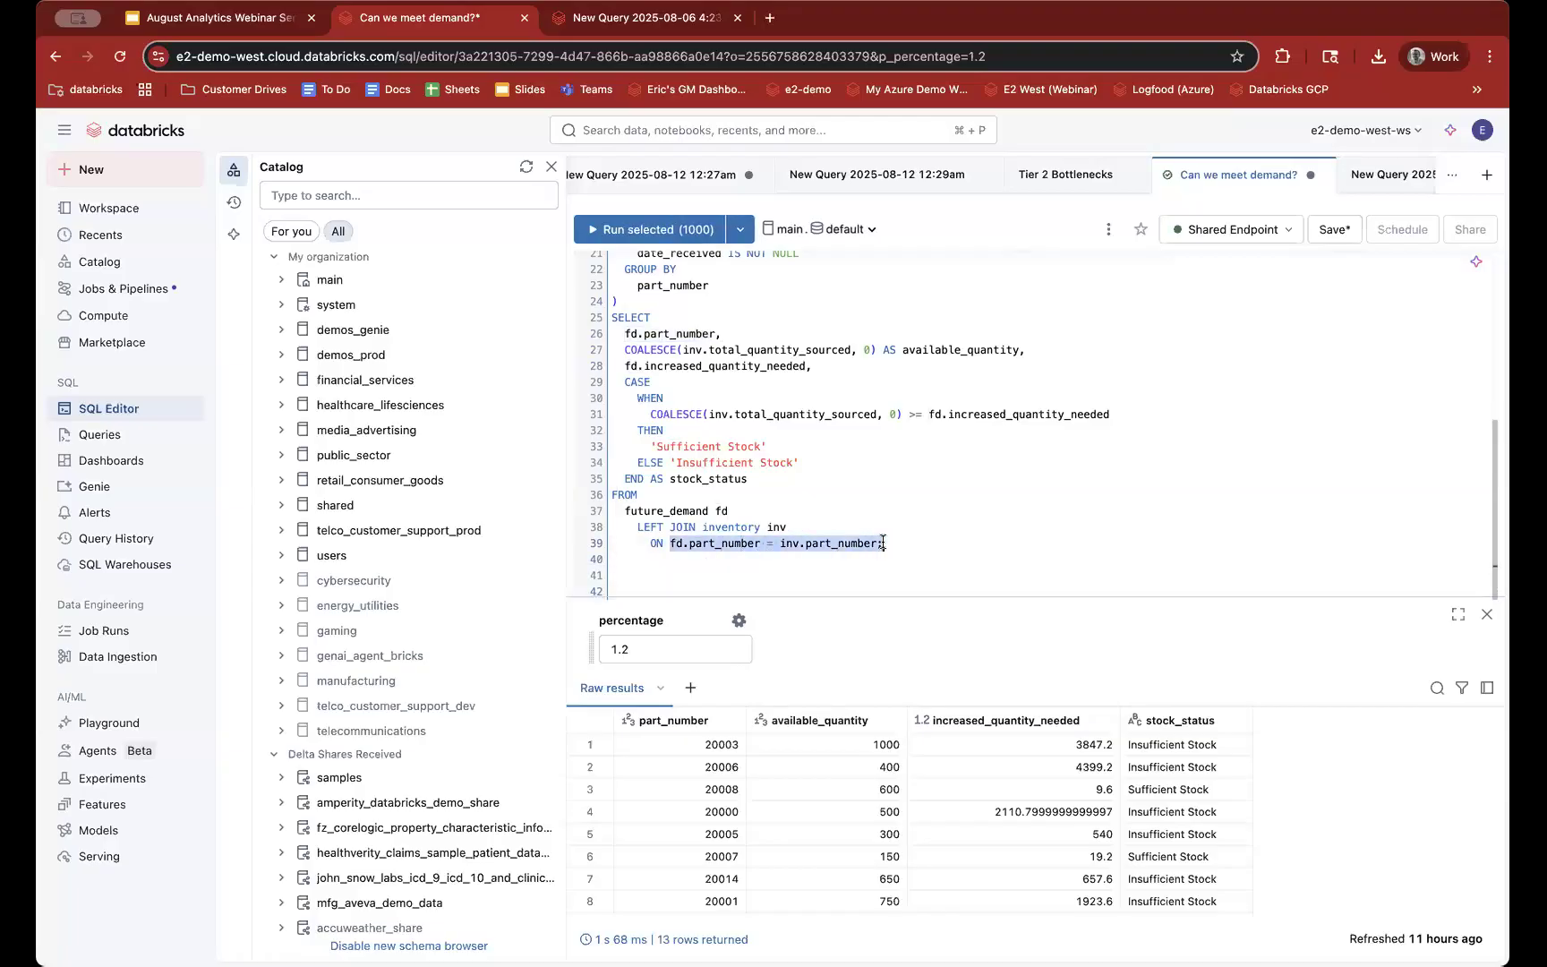
left_click(671, 513)
left_click(719, 525)
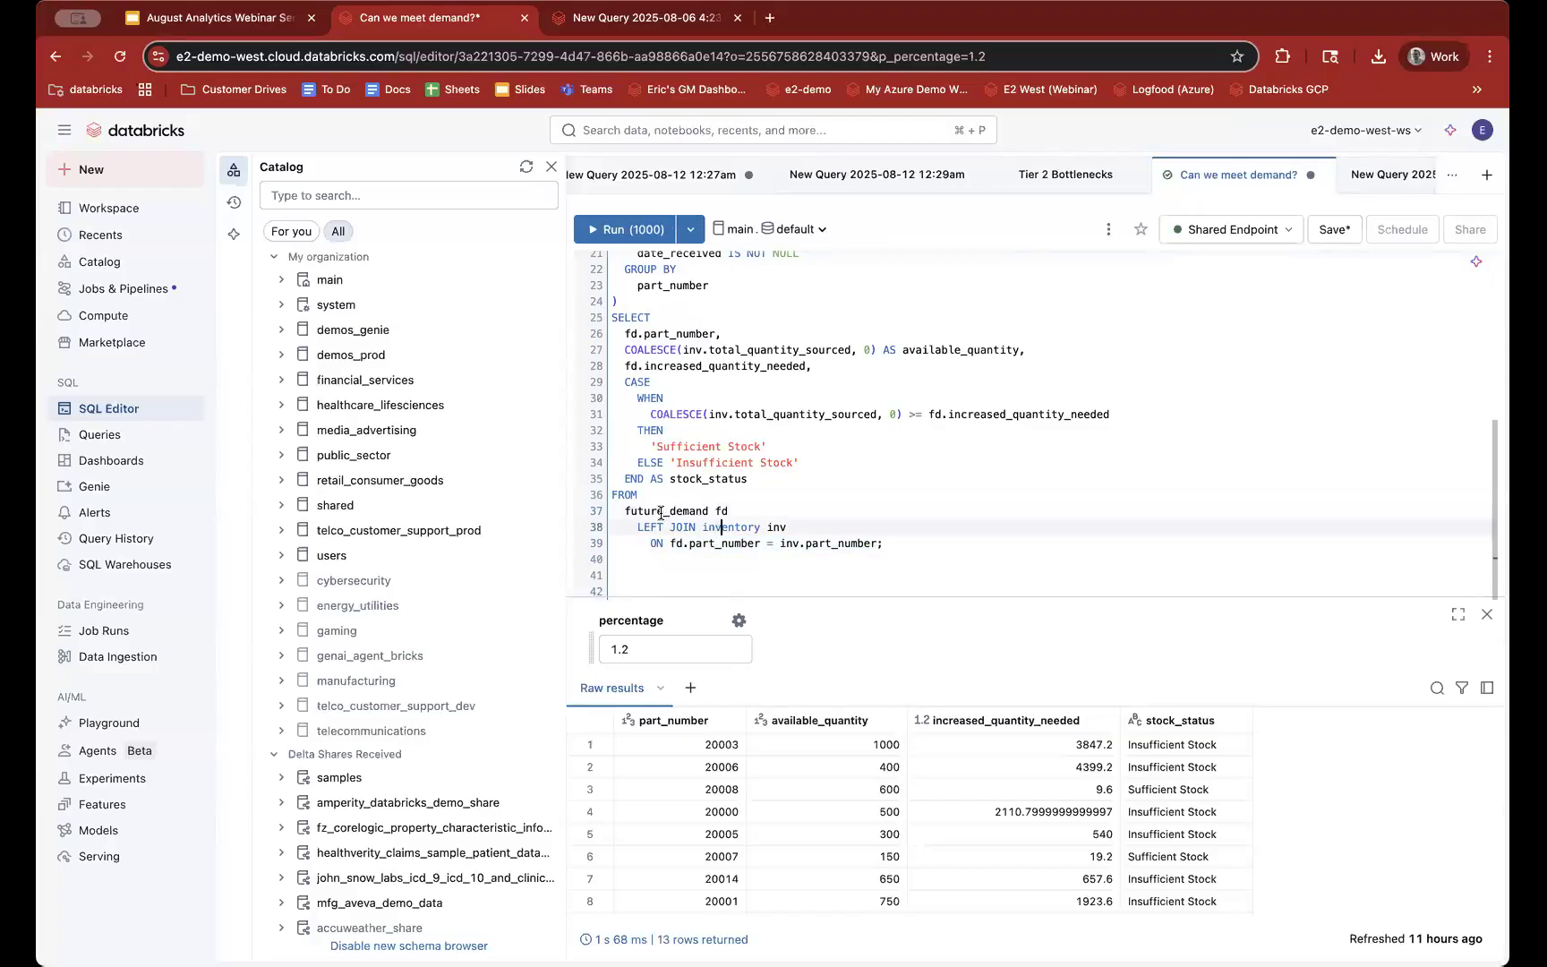
double_click(660, 513)
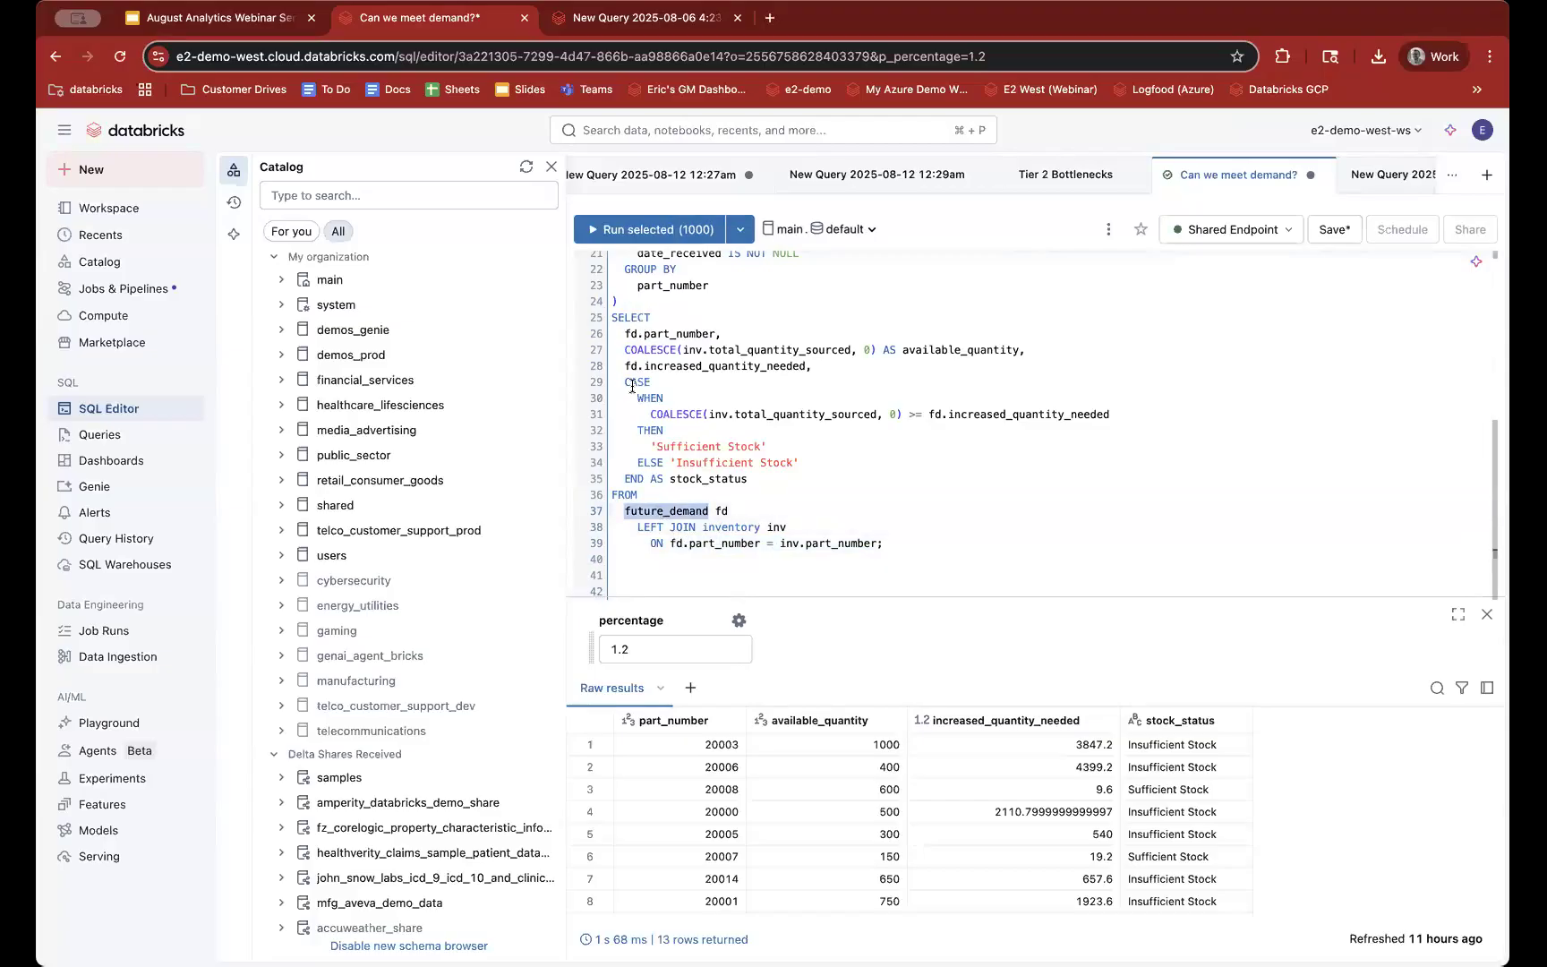
left_click_drag(624, 382, 797, 475)
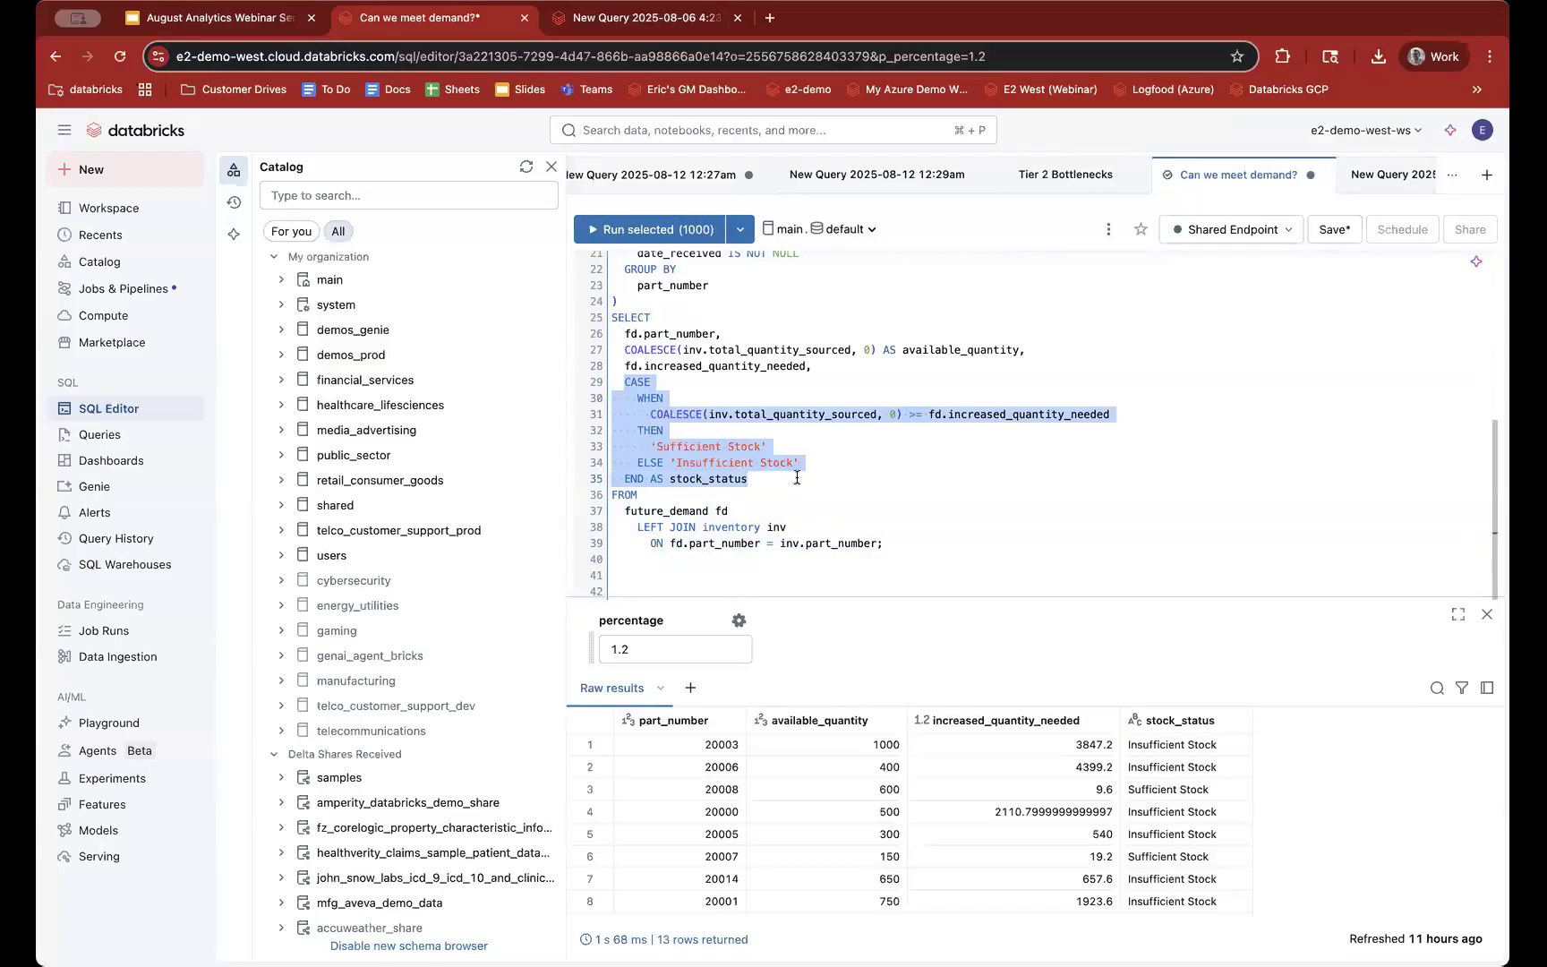
left_click(626, 382)
left_click(793, 417)
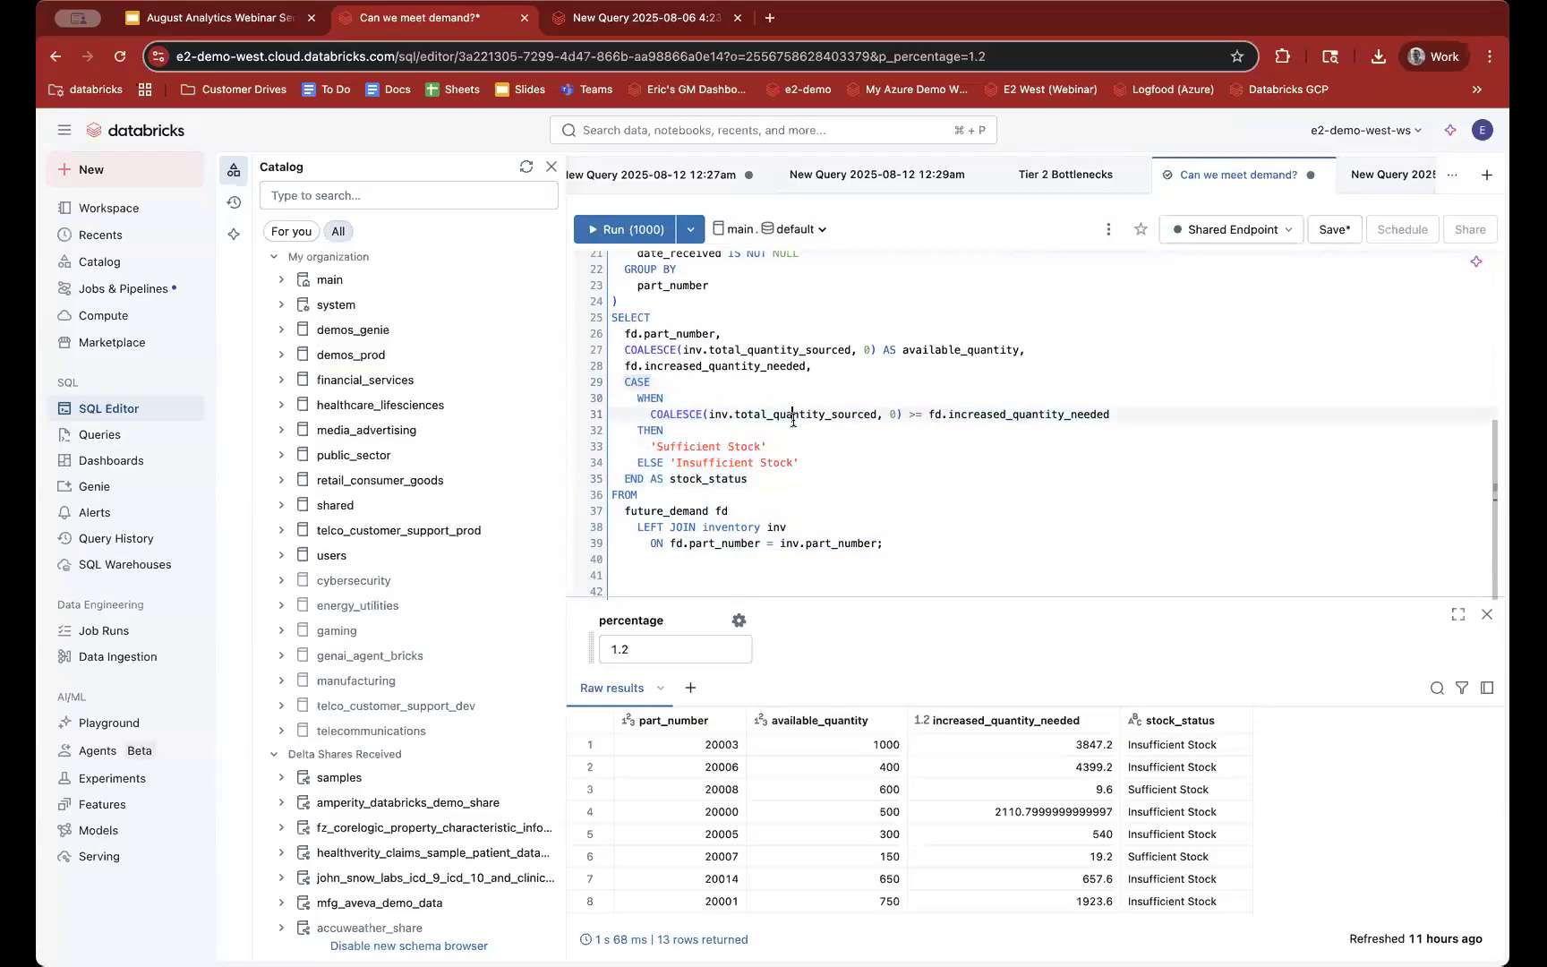
double_click(793, 416)
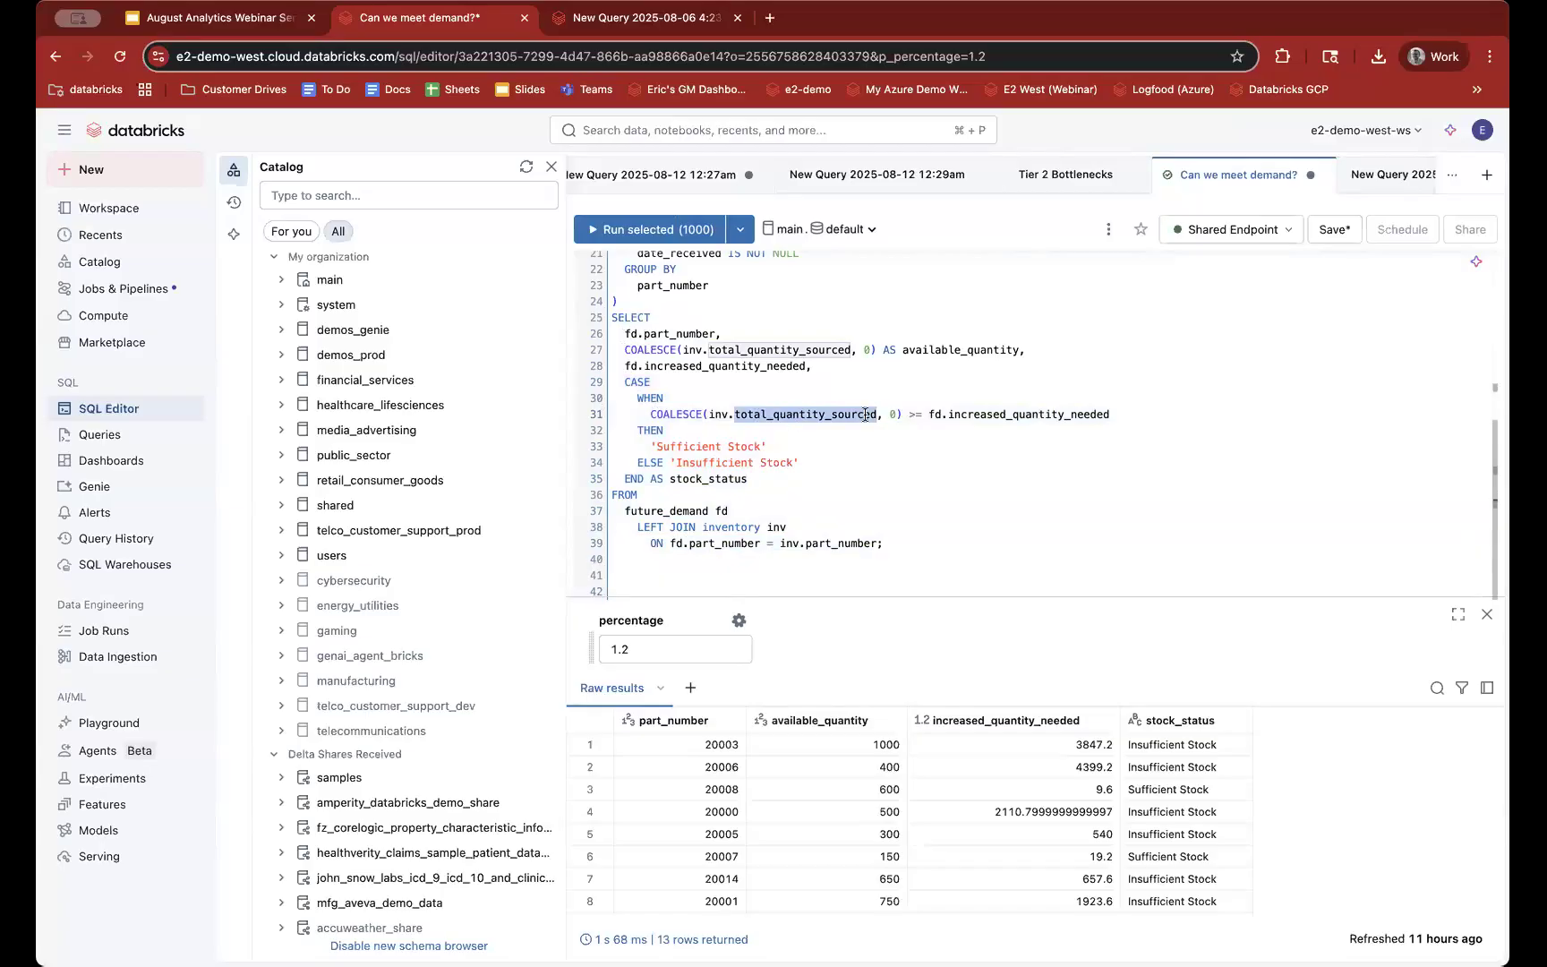
left_click_drag(909, 413, 922, 412)
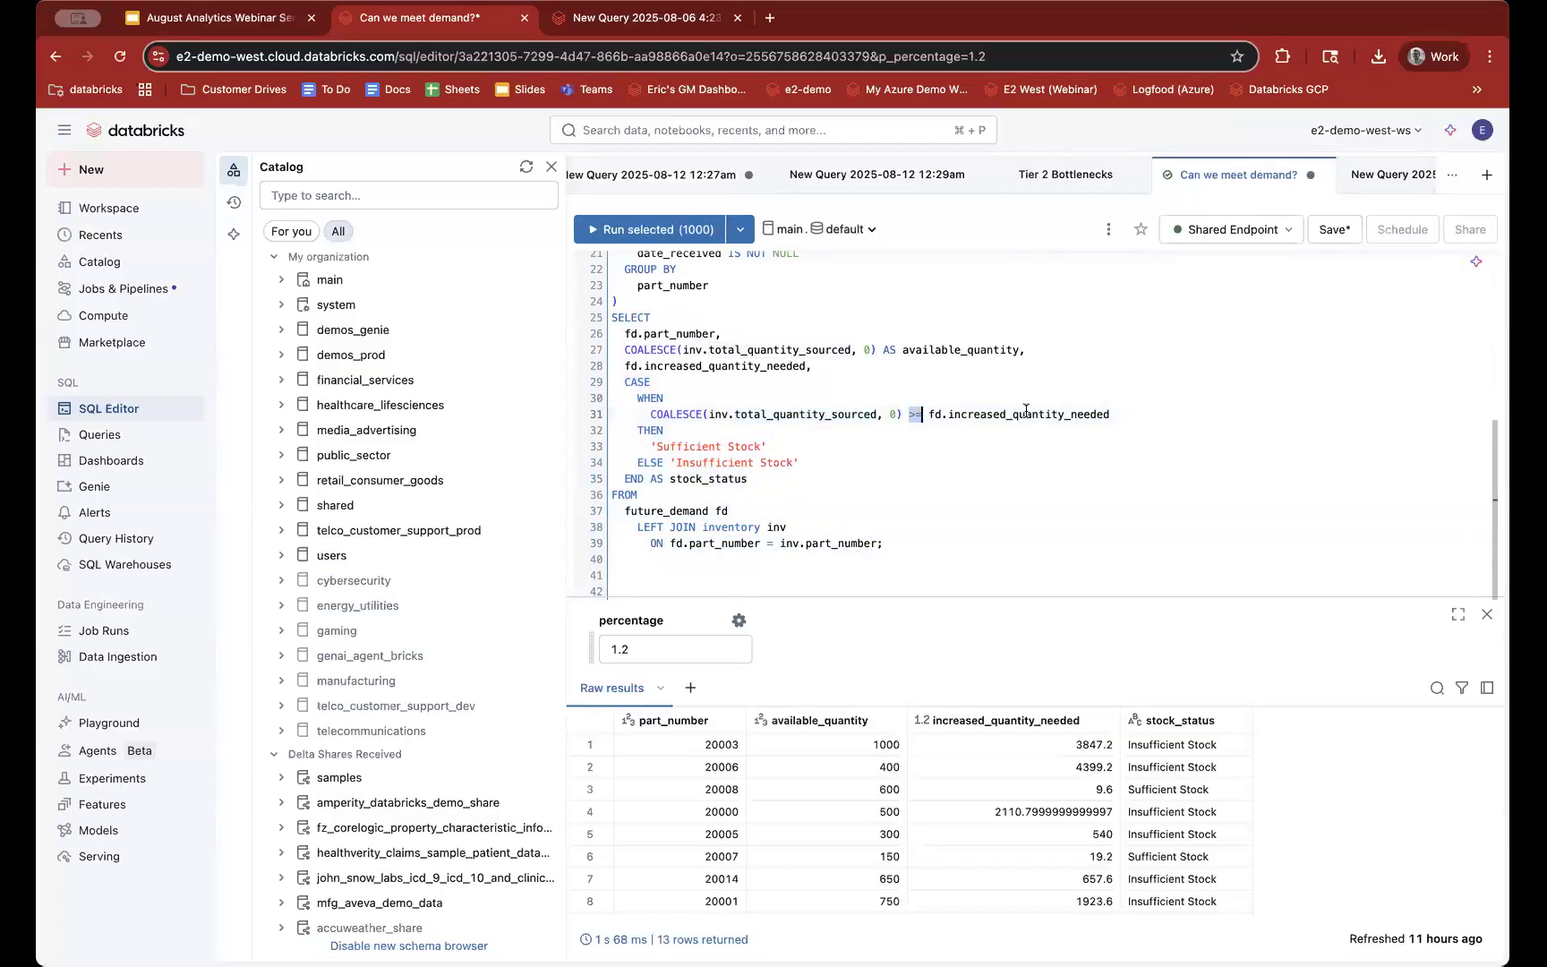
left_click_drag(651, 446, 768, 448)
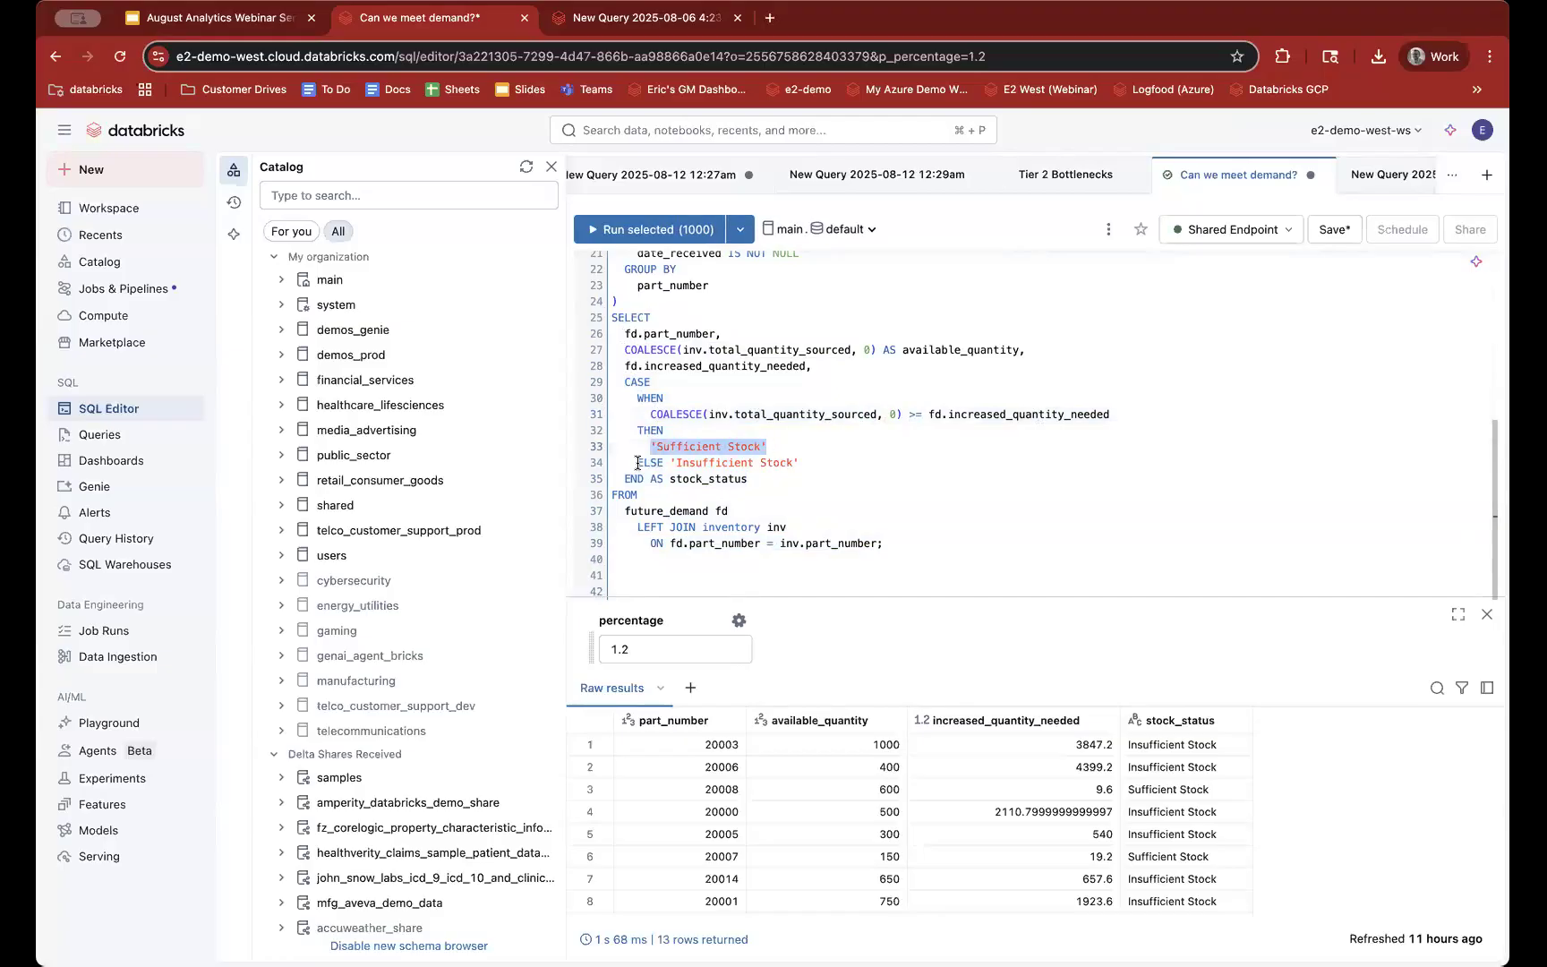
left_click_drag(637, 463, 801, 463)
left_click(806, 465)
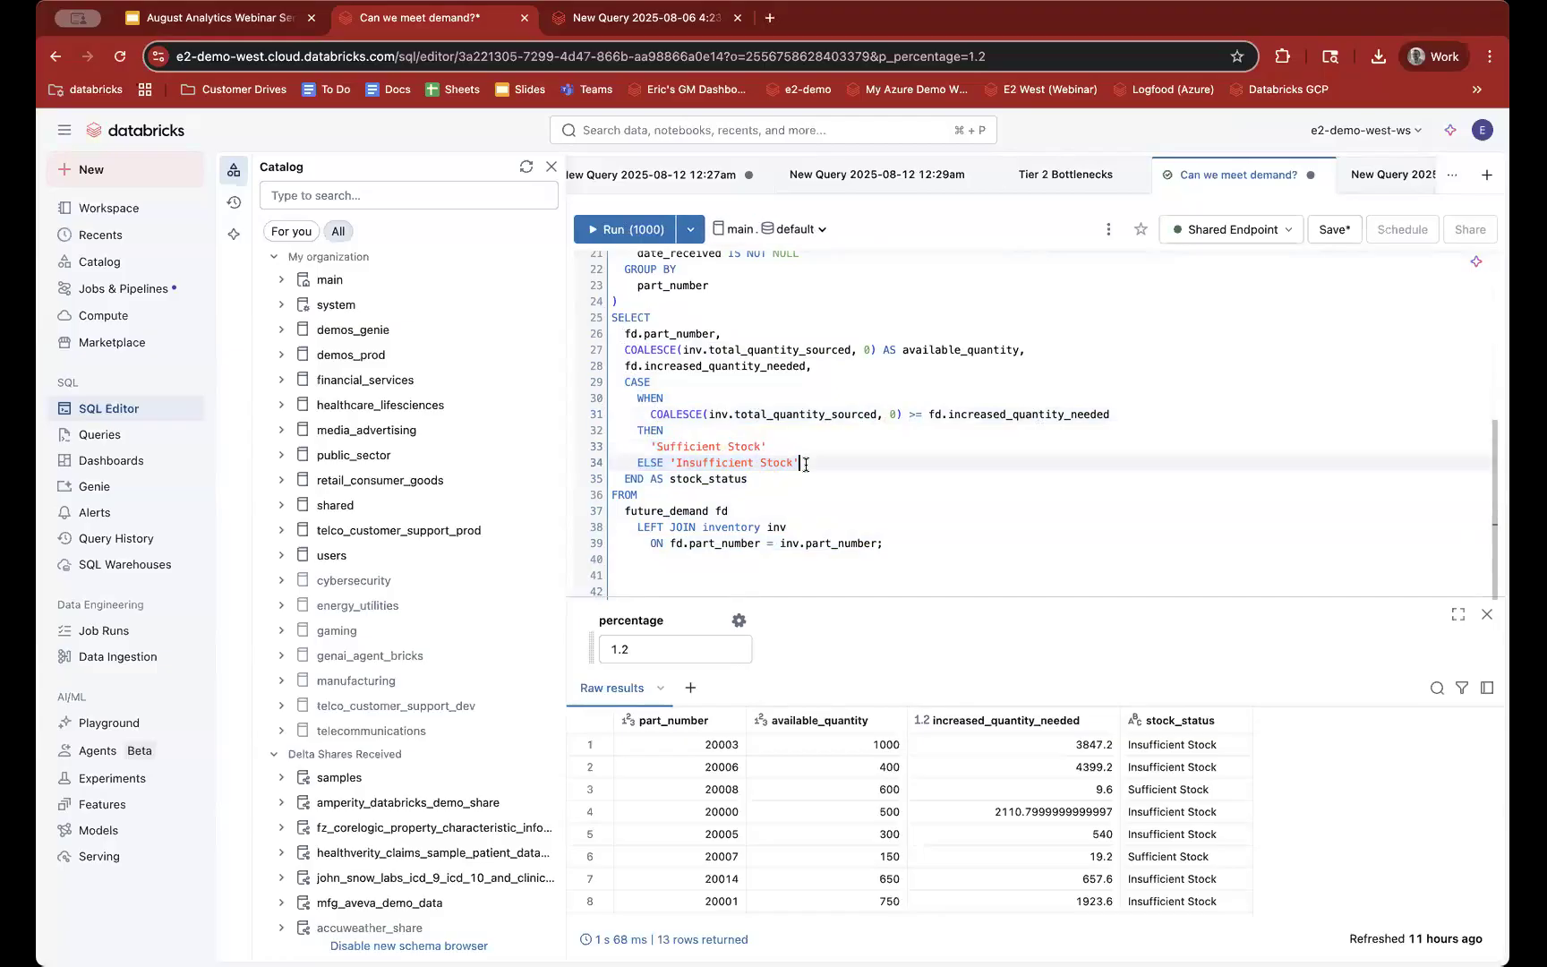
scroll(743, 359, "up", 5)
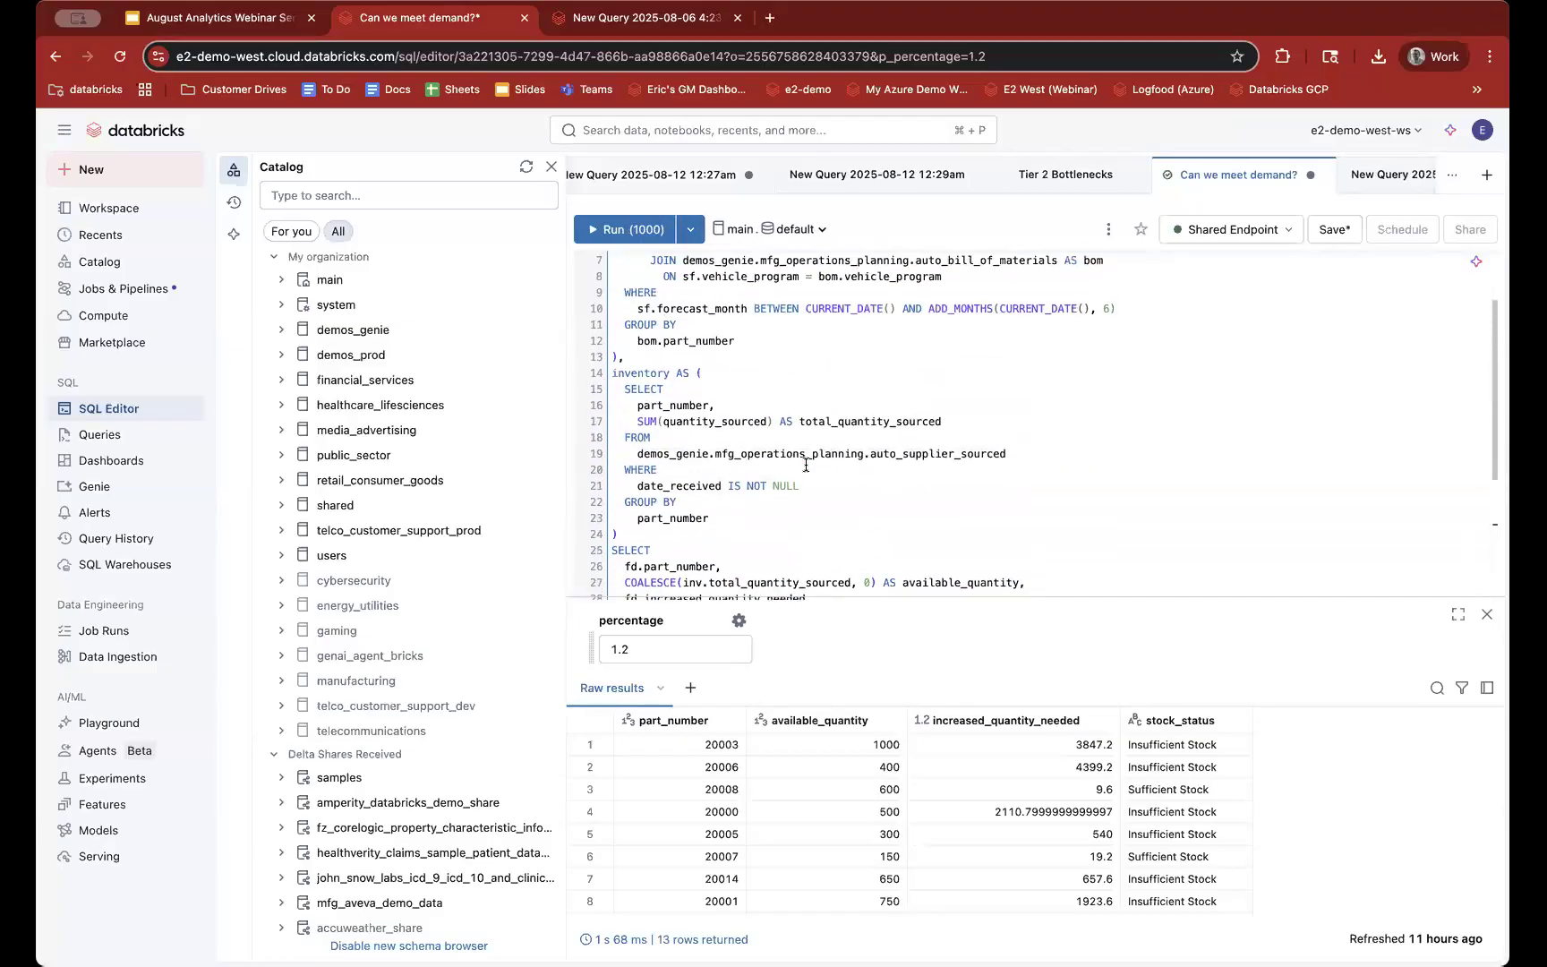
Step: Rerun the demand query, then change percentage from 1.2 to 1.05 and rerun
left_click(723, 276)
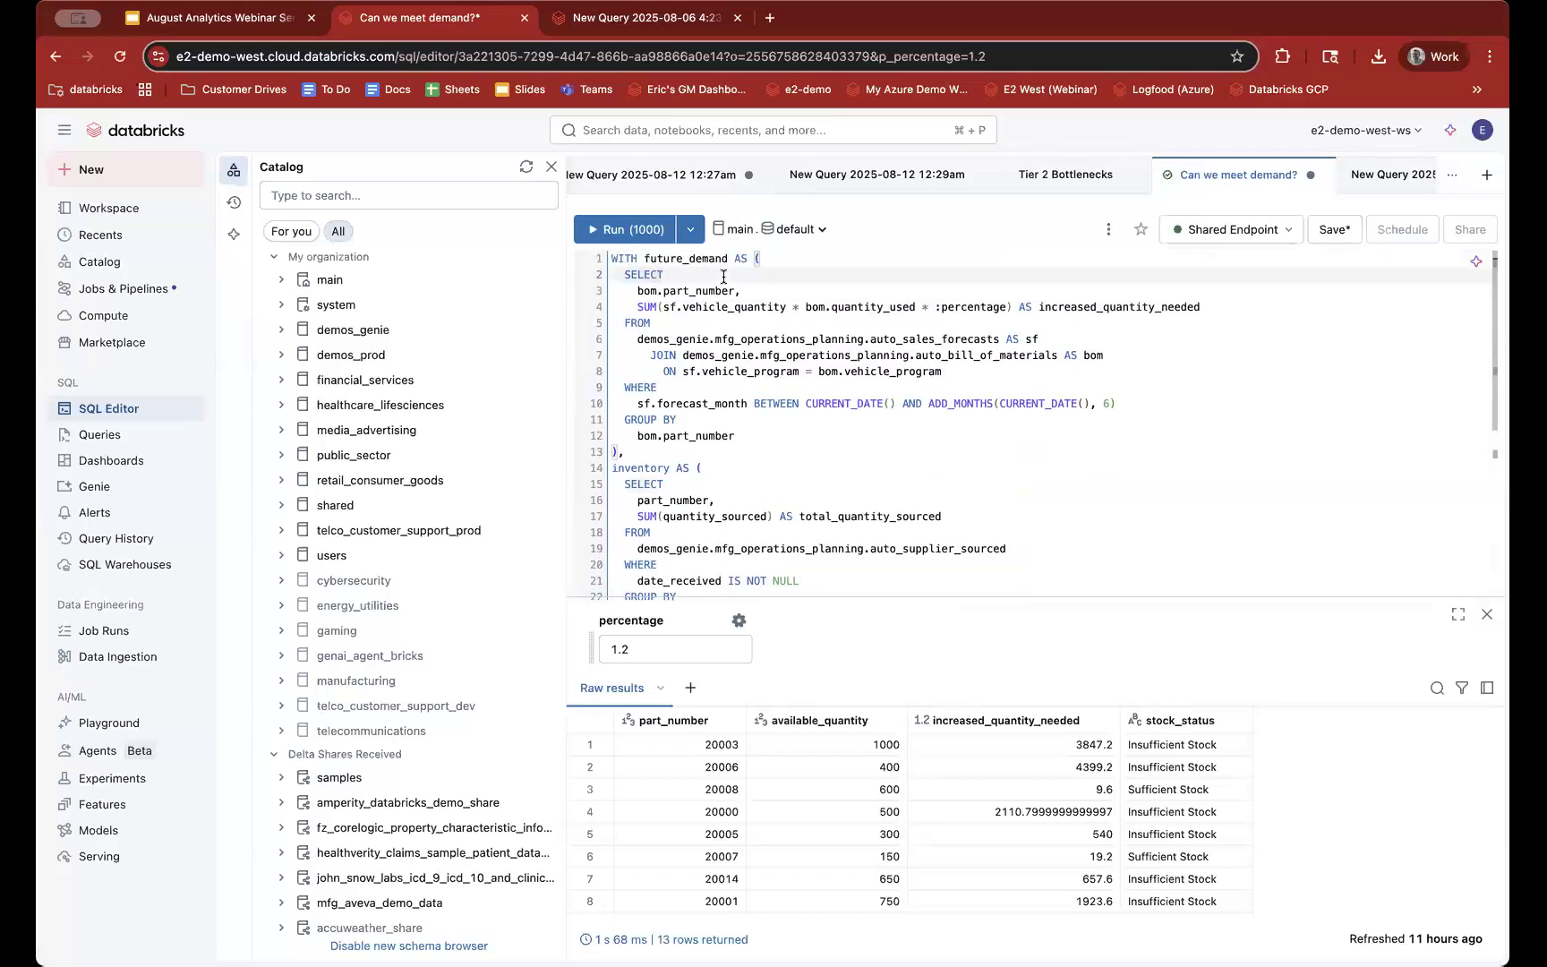
key("super+Return")
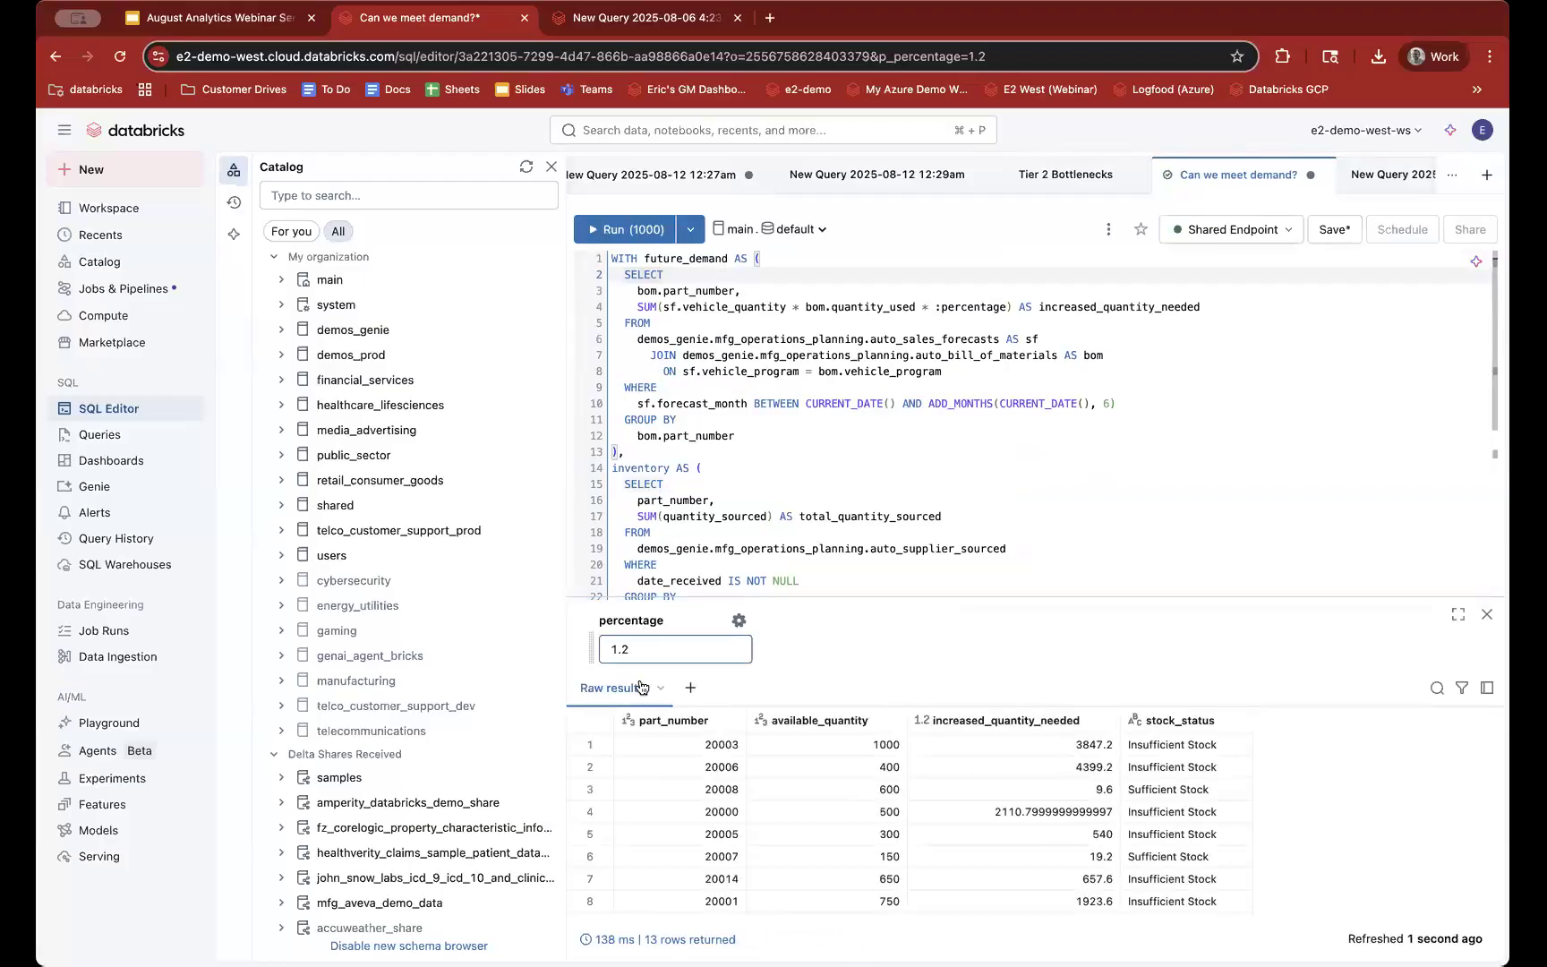
left_click(666, 649)
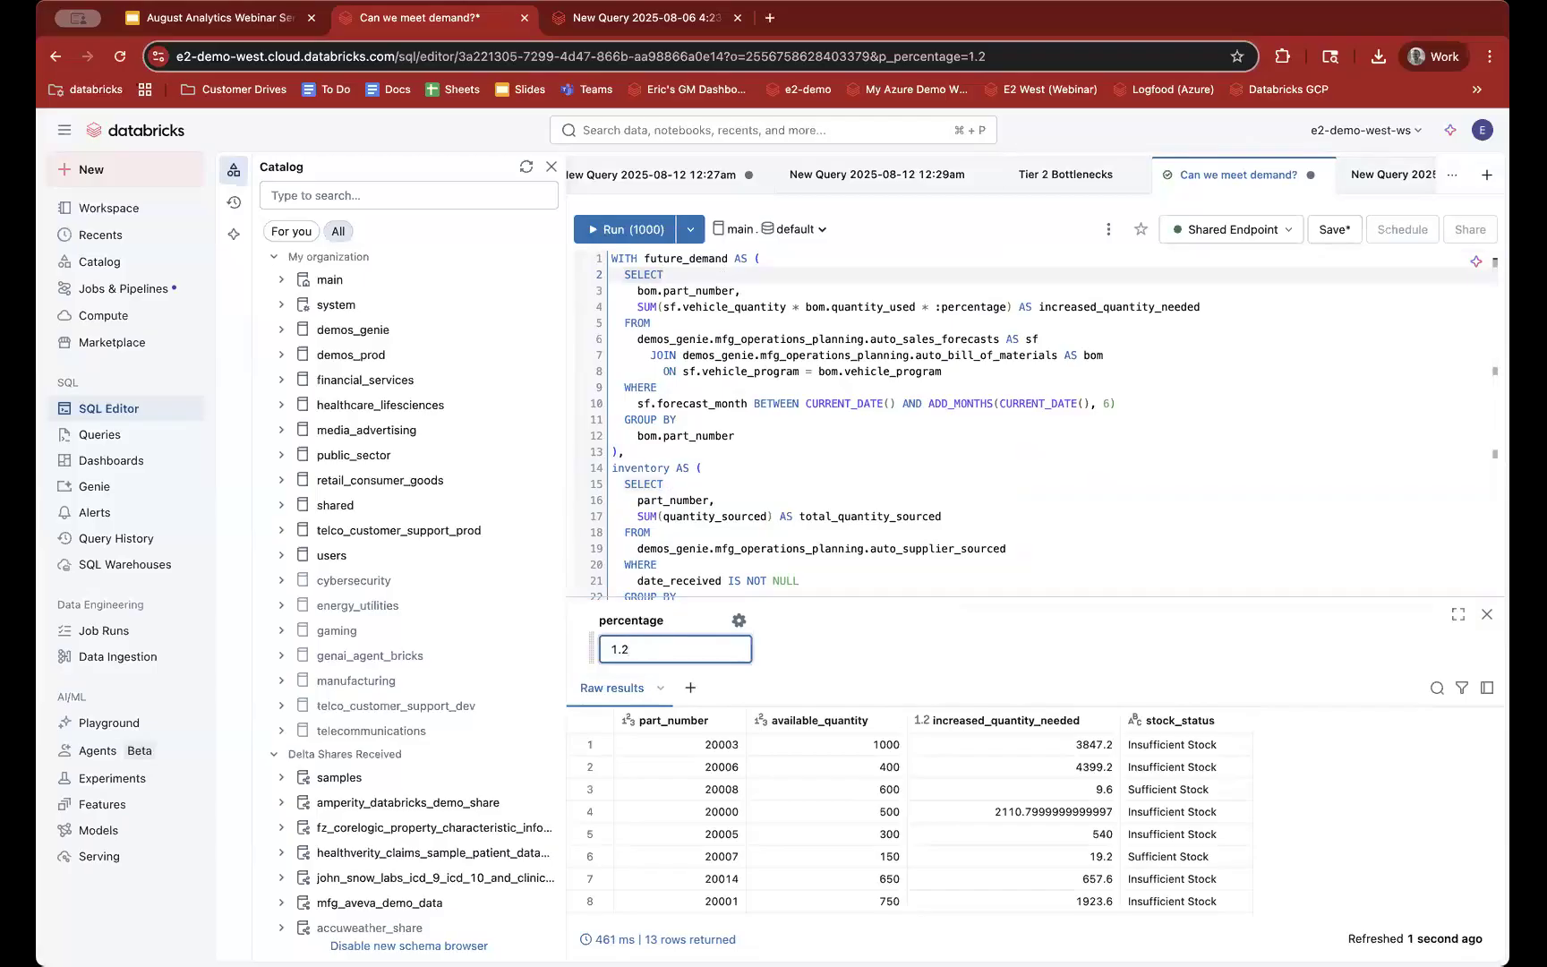
key("BackSpace")
type("05")
key("Return")
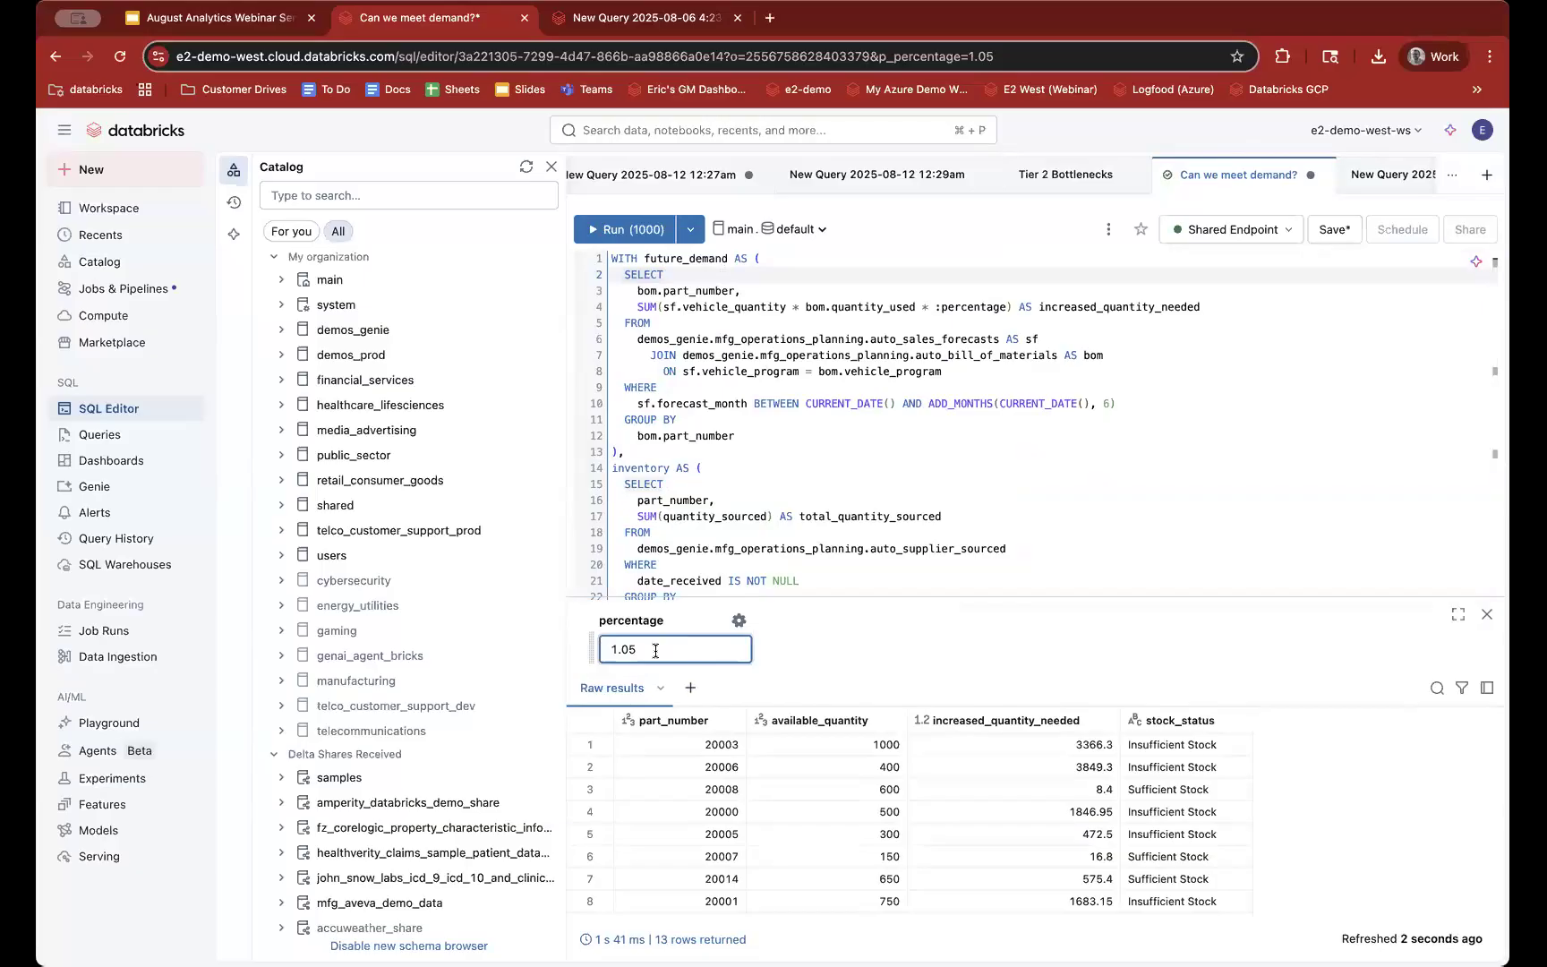
Step: Review the recalculated results, starting with the part 20003 row
scroll(762, 800, "down", 3)
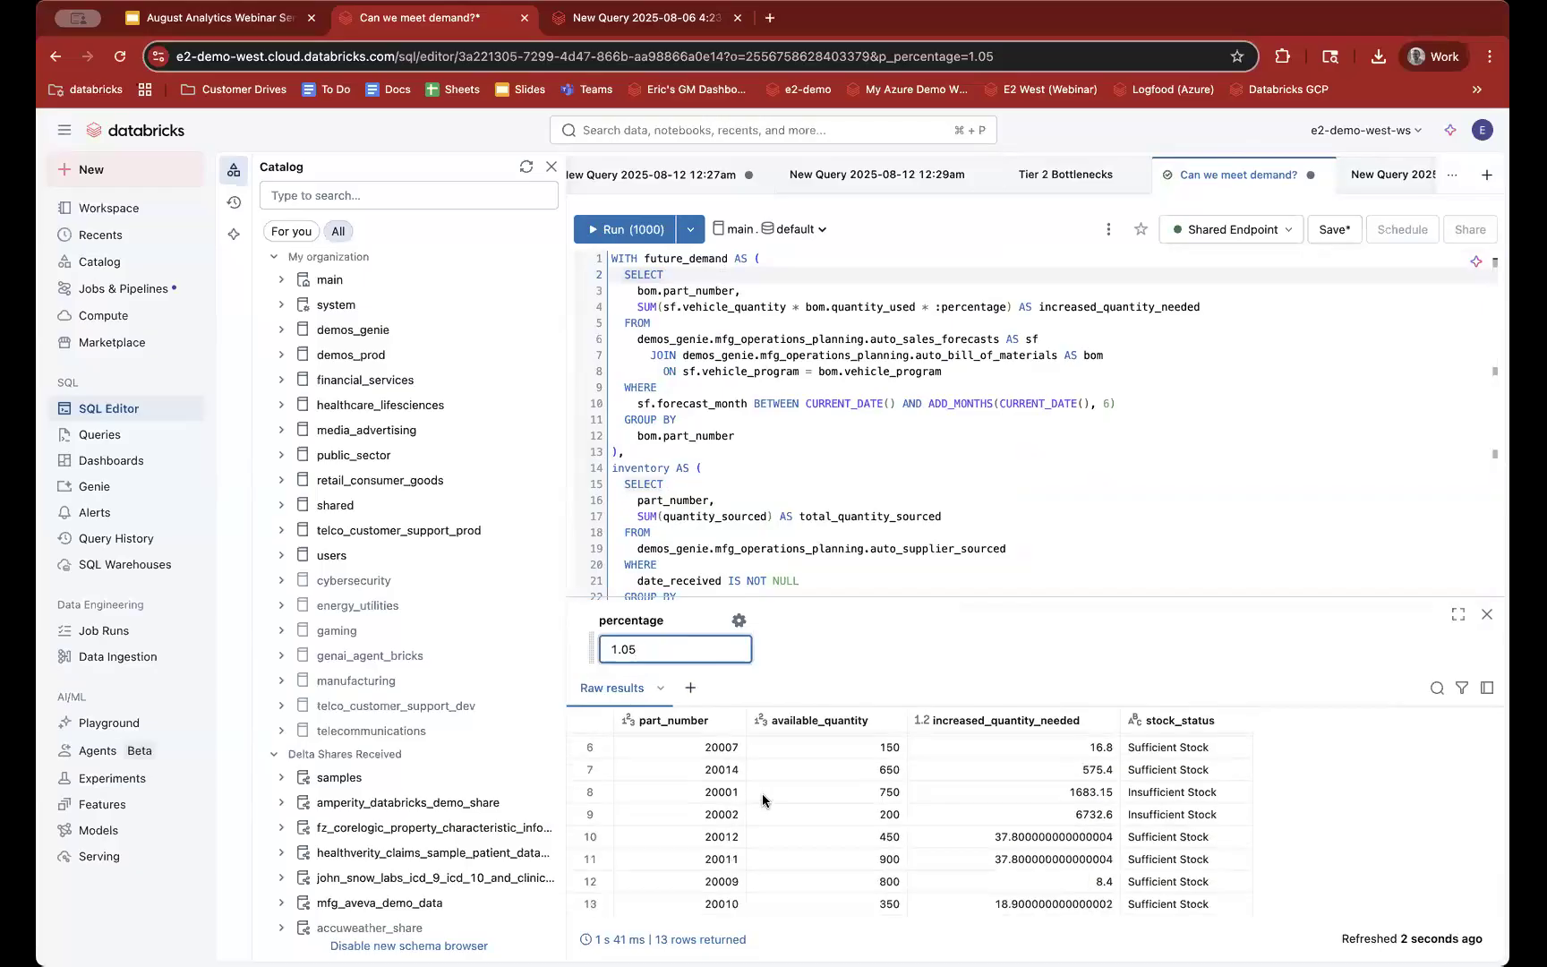
scroll(918, 814, "up", 3)
left_click_drag(1157, 747, 680, 767)
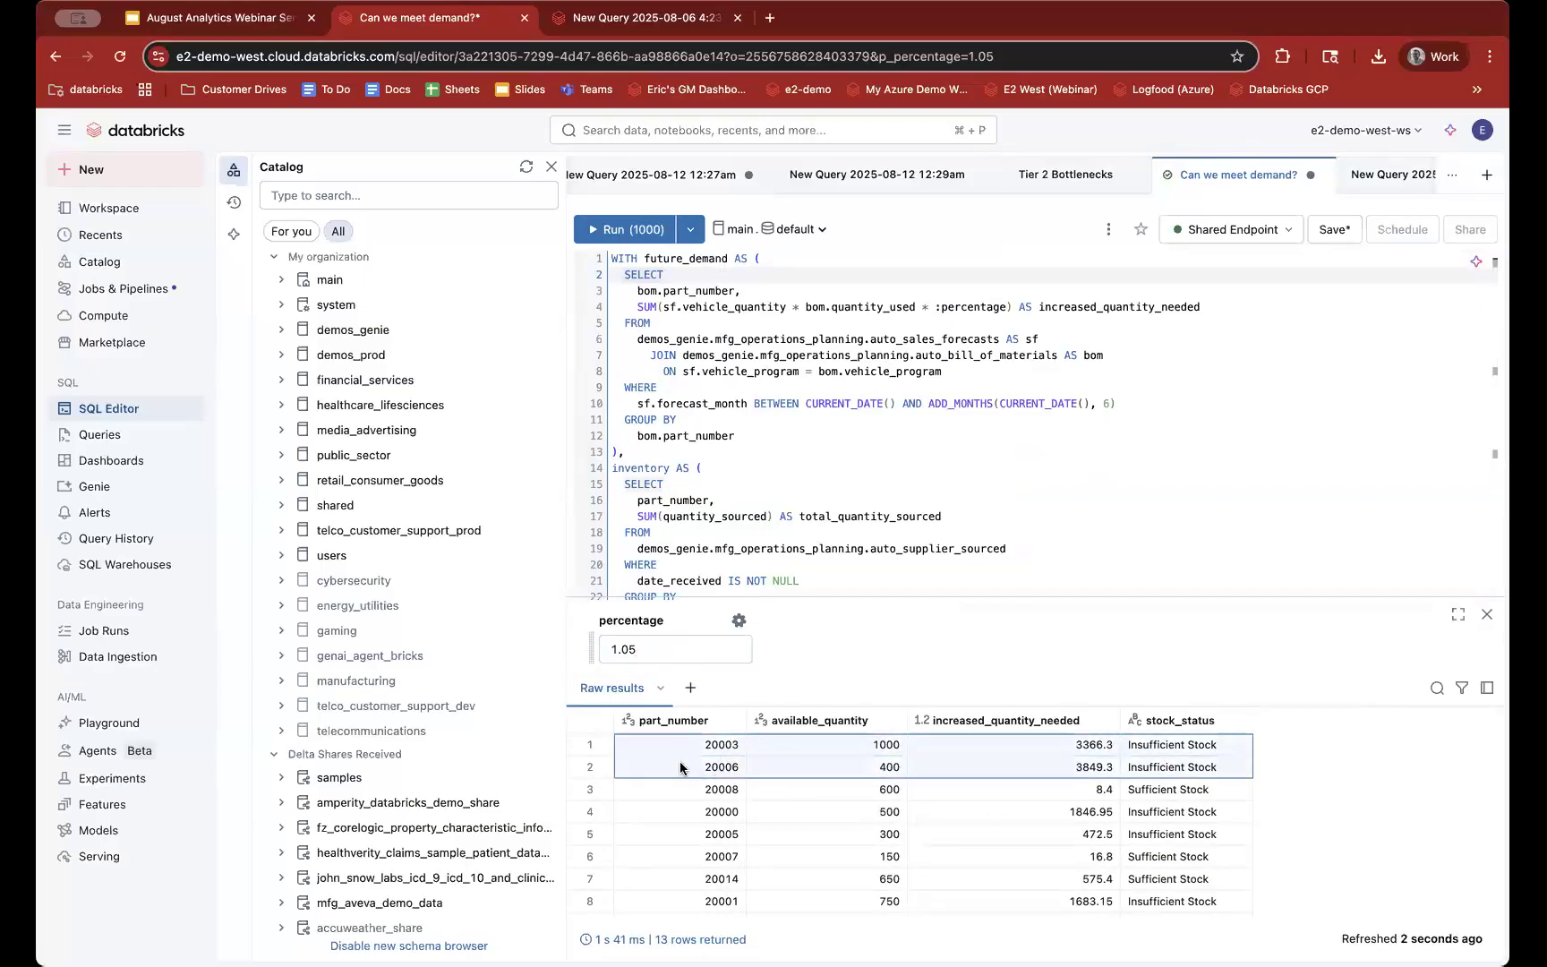
scroll(681, 767, "down", 3)
left_click(765, 437)
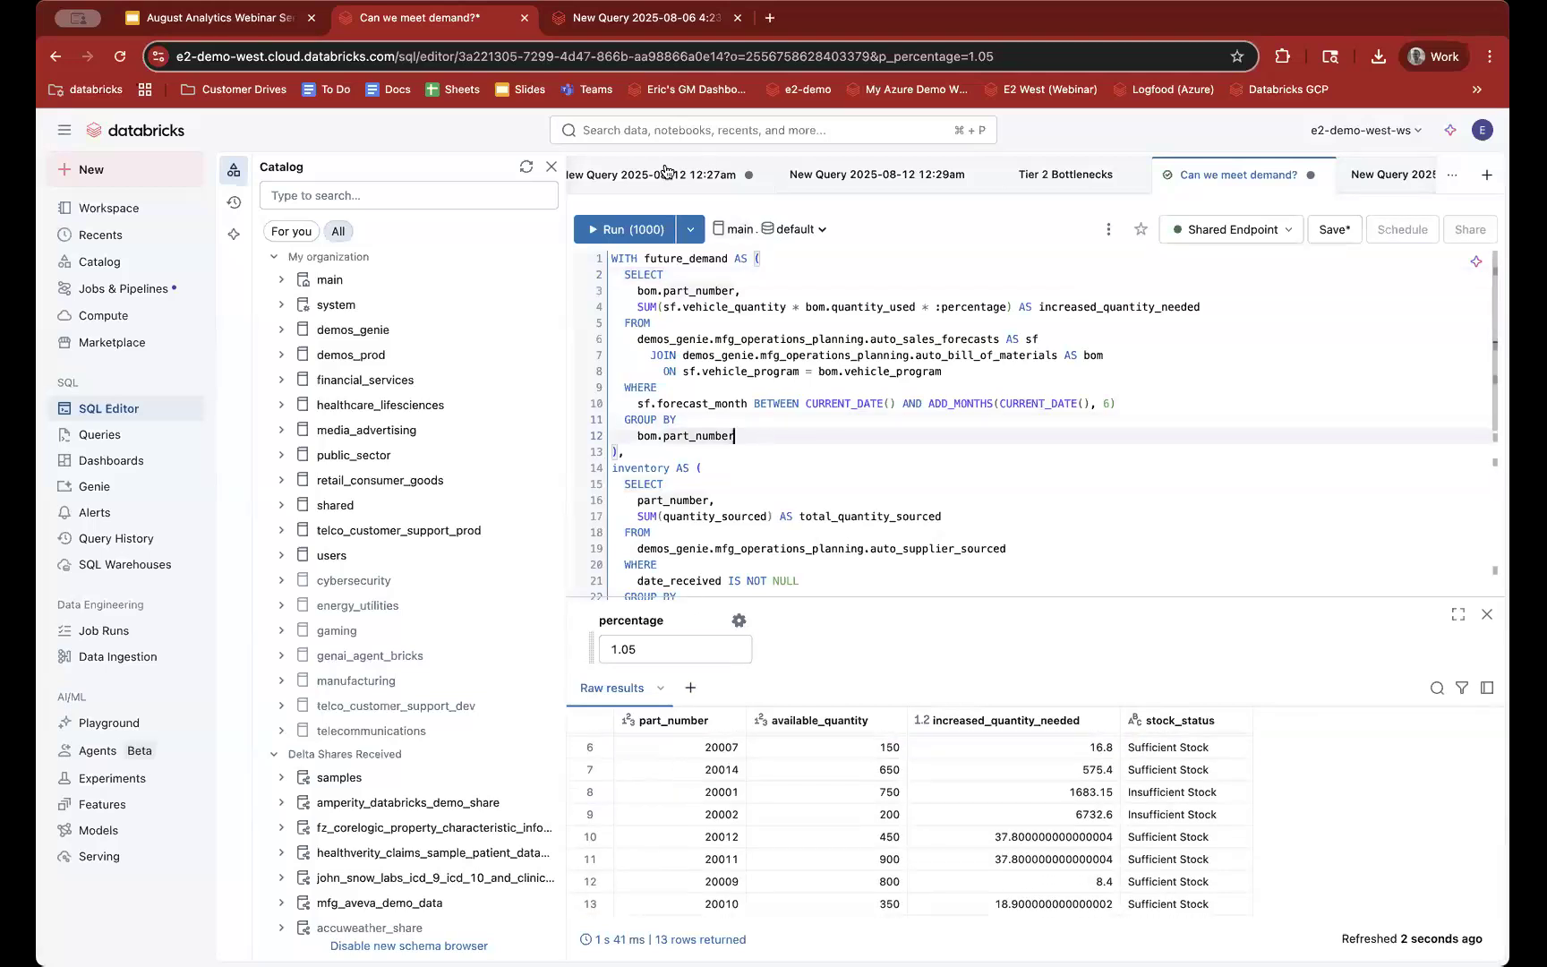
scroll(649, 174, "left", 2)
left_click(624, 173)
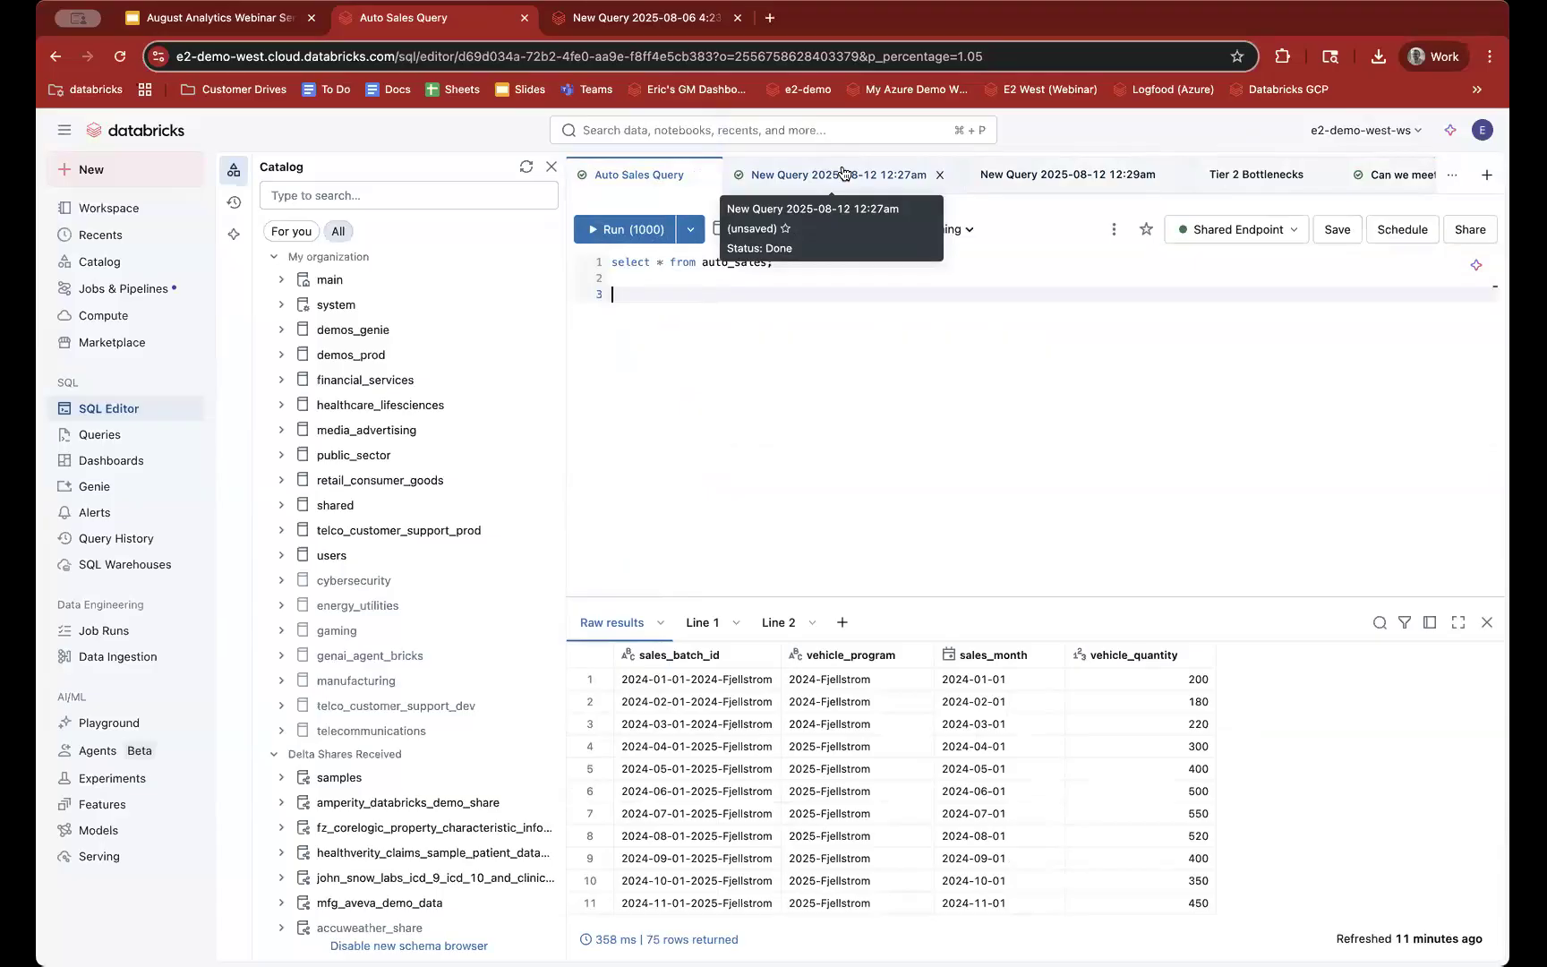
scroll(841, 173, "right", 3)
left_click(1114, 172)
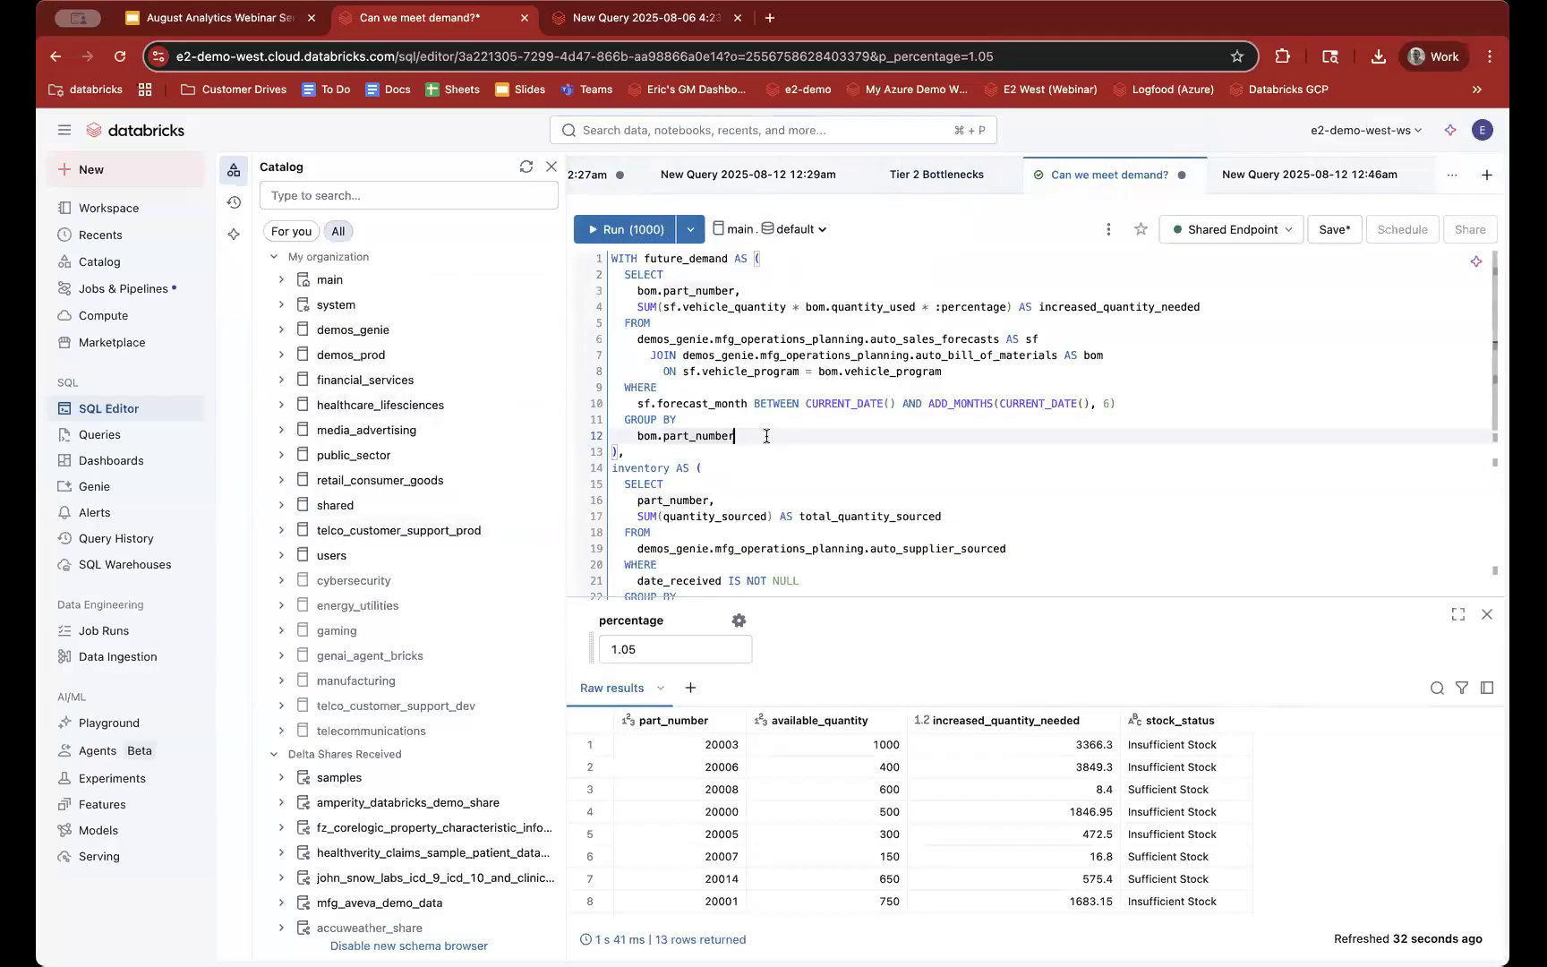
left_click(673, 647)
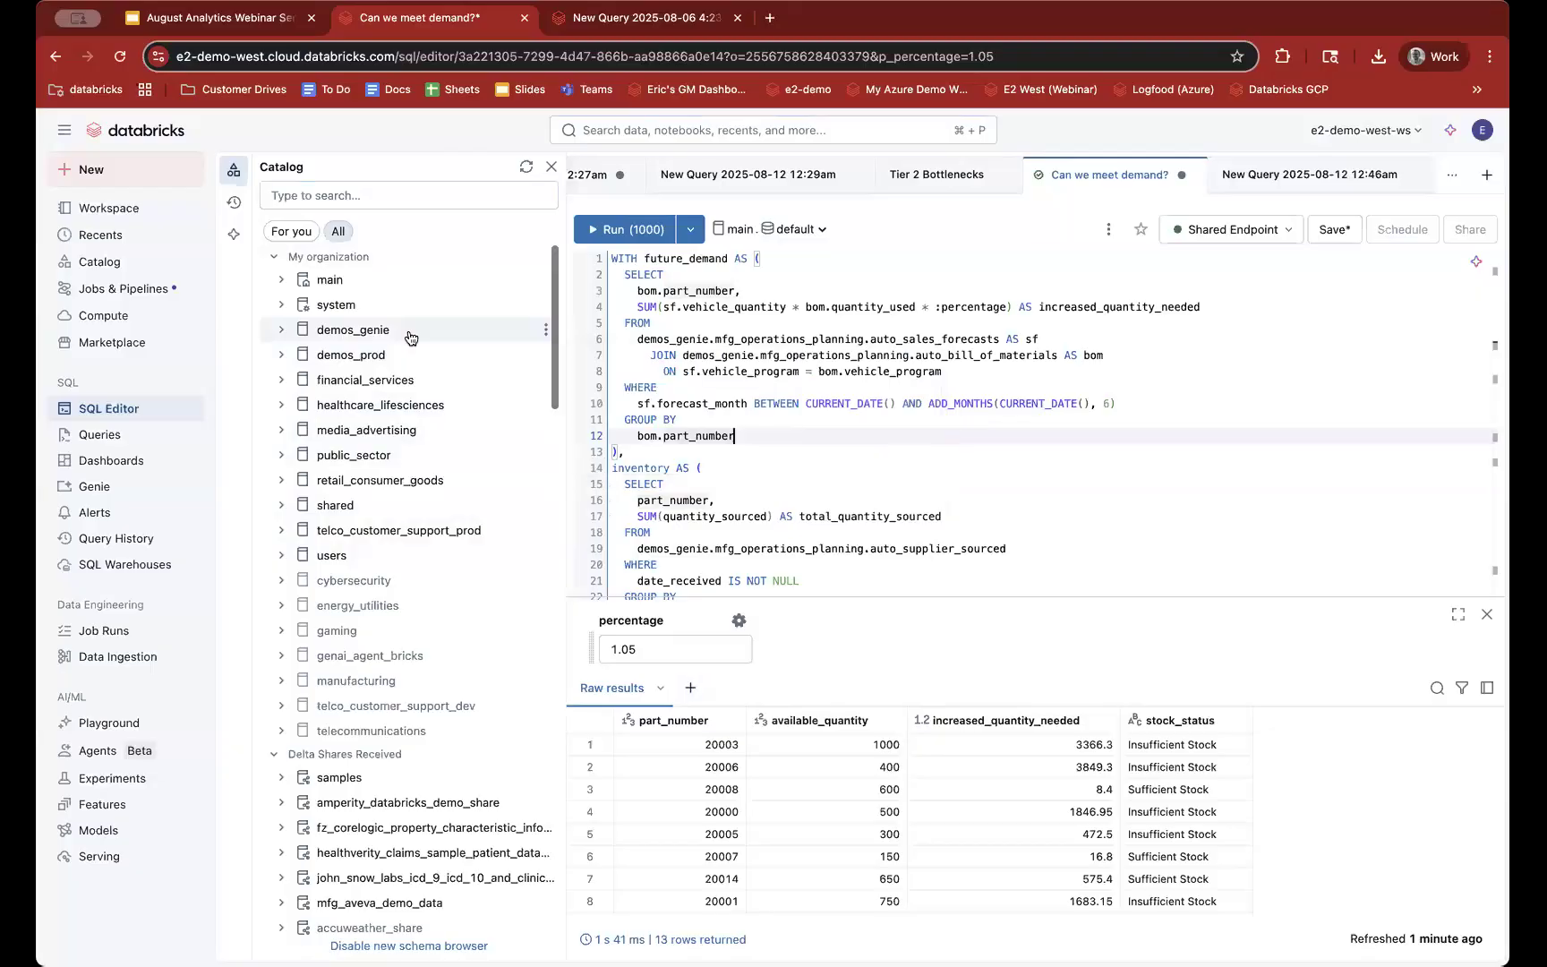
mouse_move(409, 336)
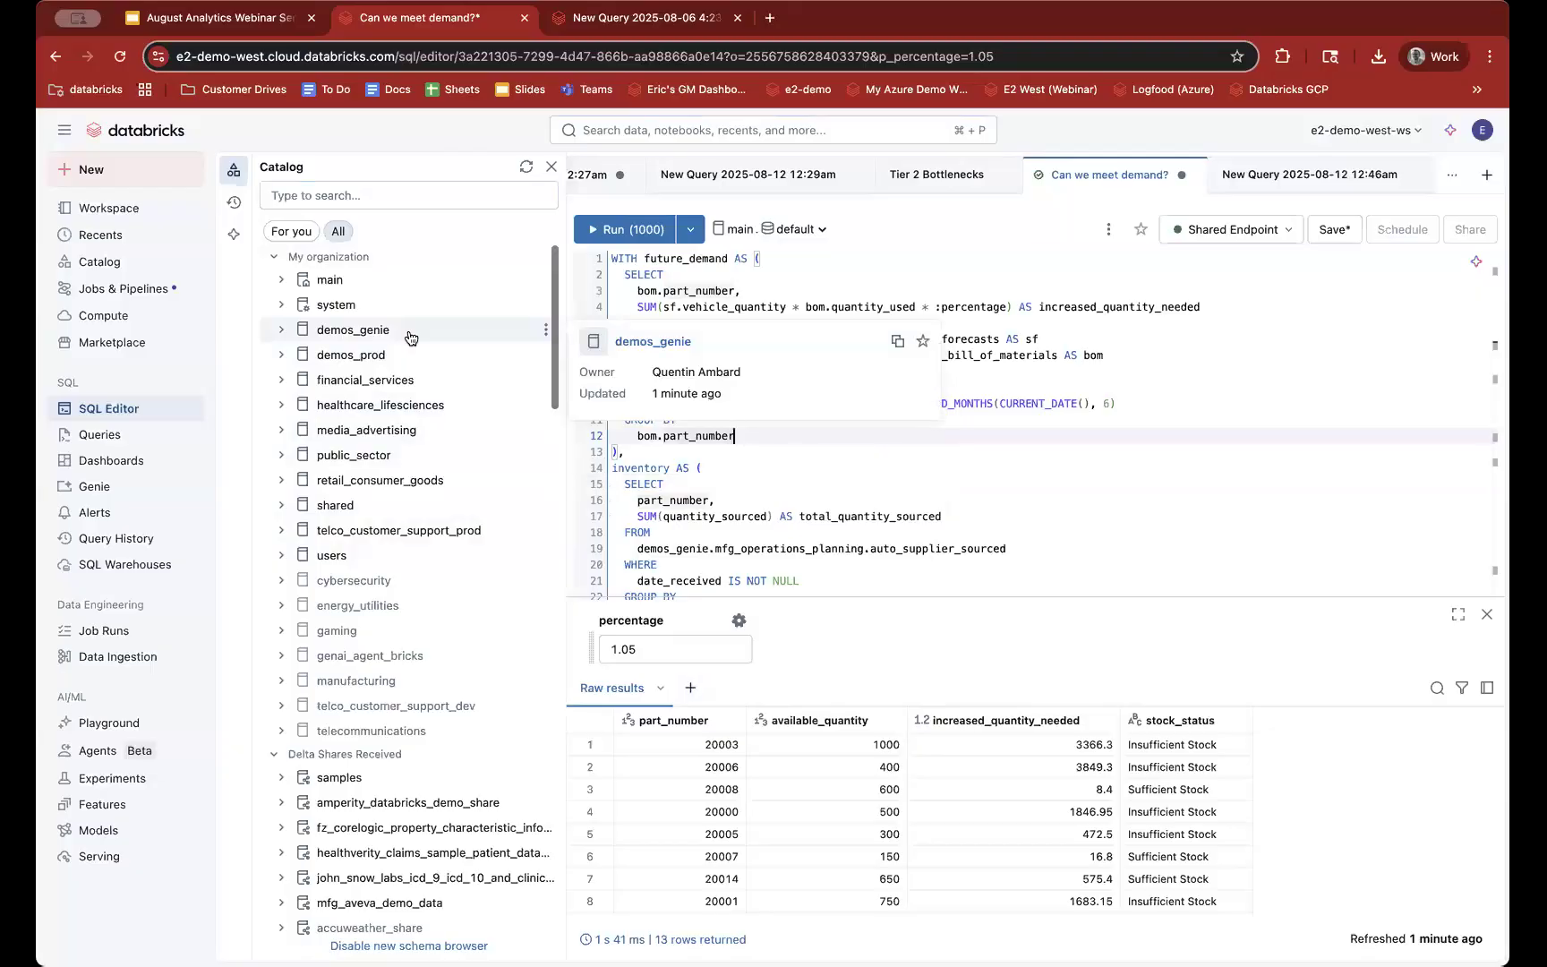
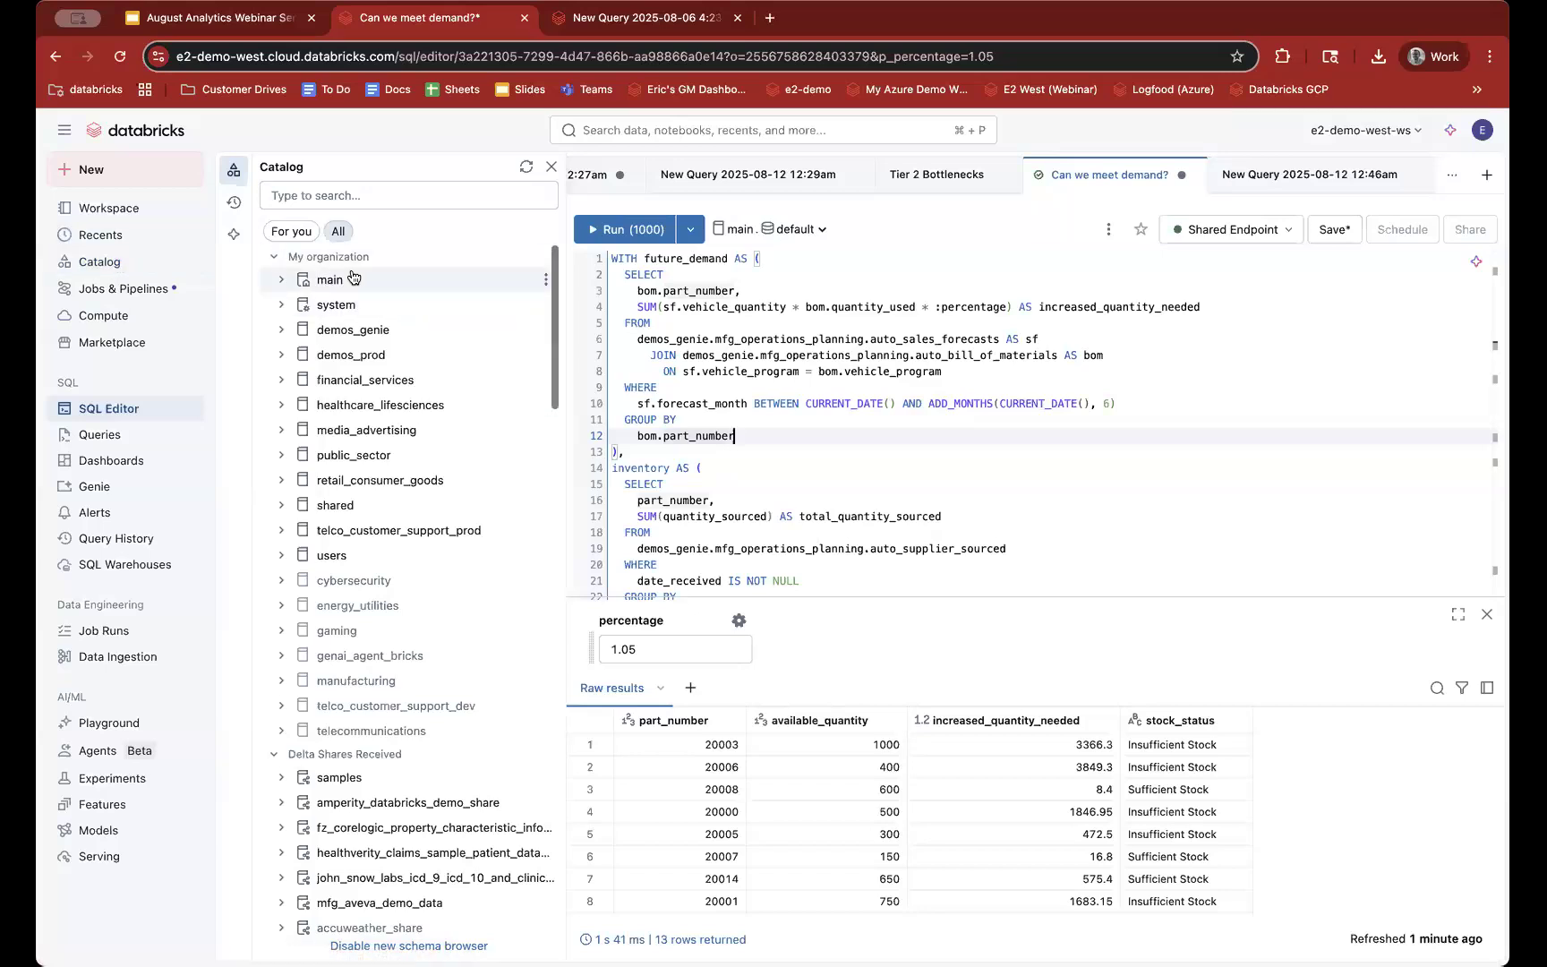
Step: Place the cursor in the WHERE clause on line 9 of the demand query
mouse_move(405, 279)
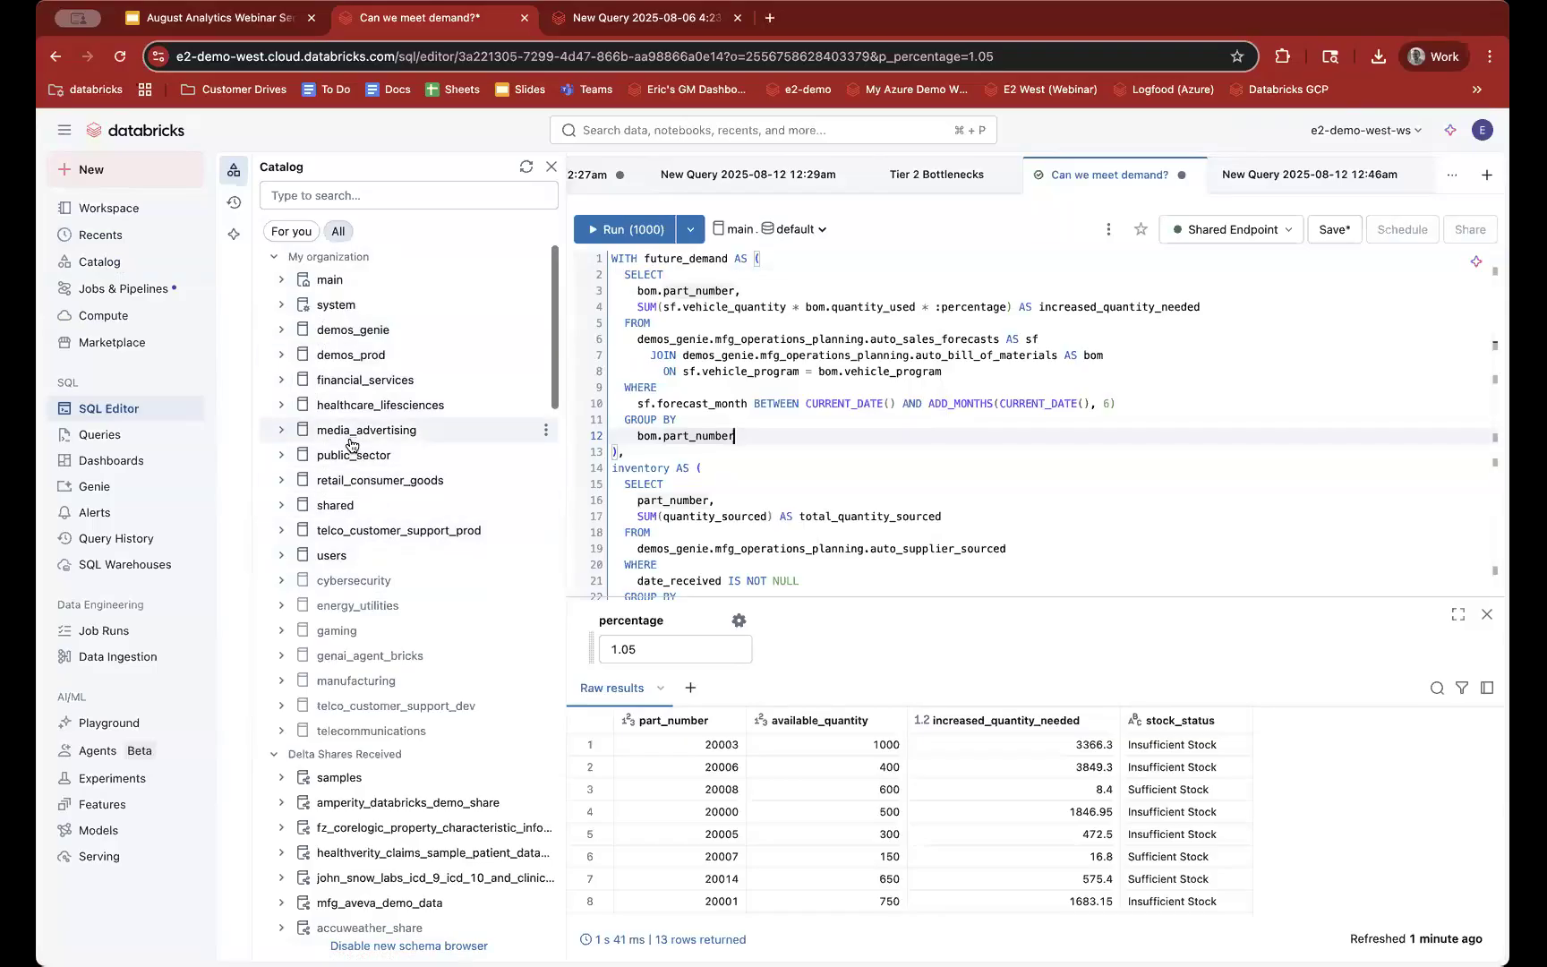
mouse_move(351, 437)
left_click(745, 376)
left_click(699, 390)
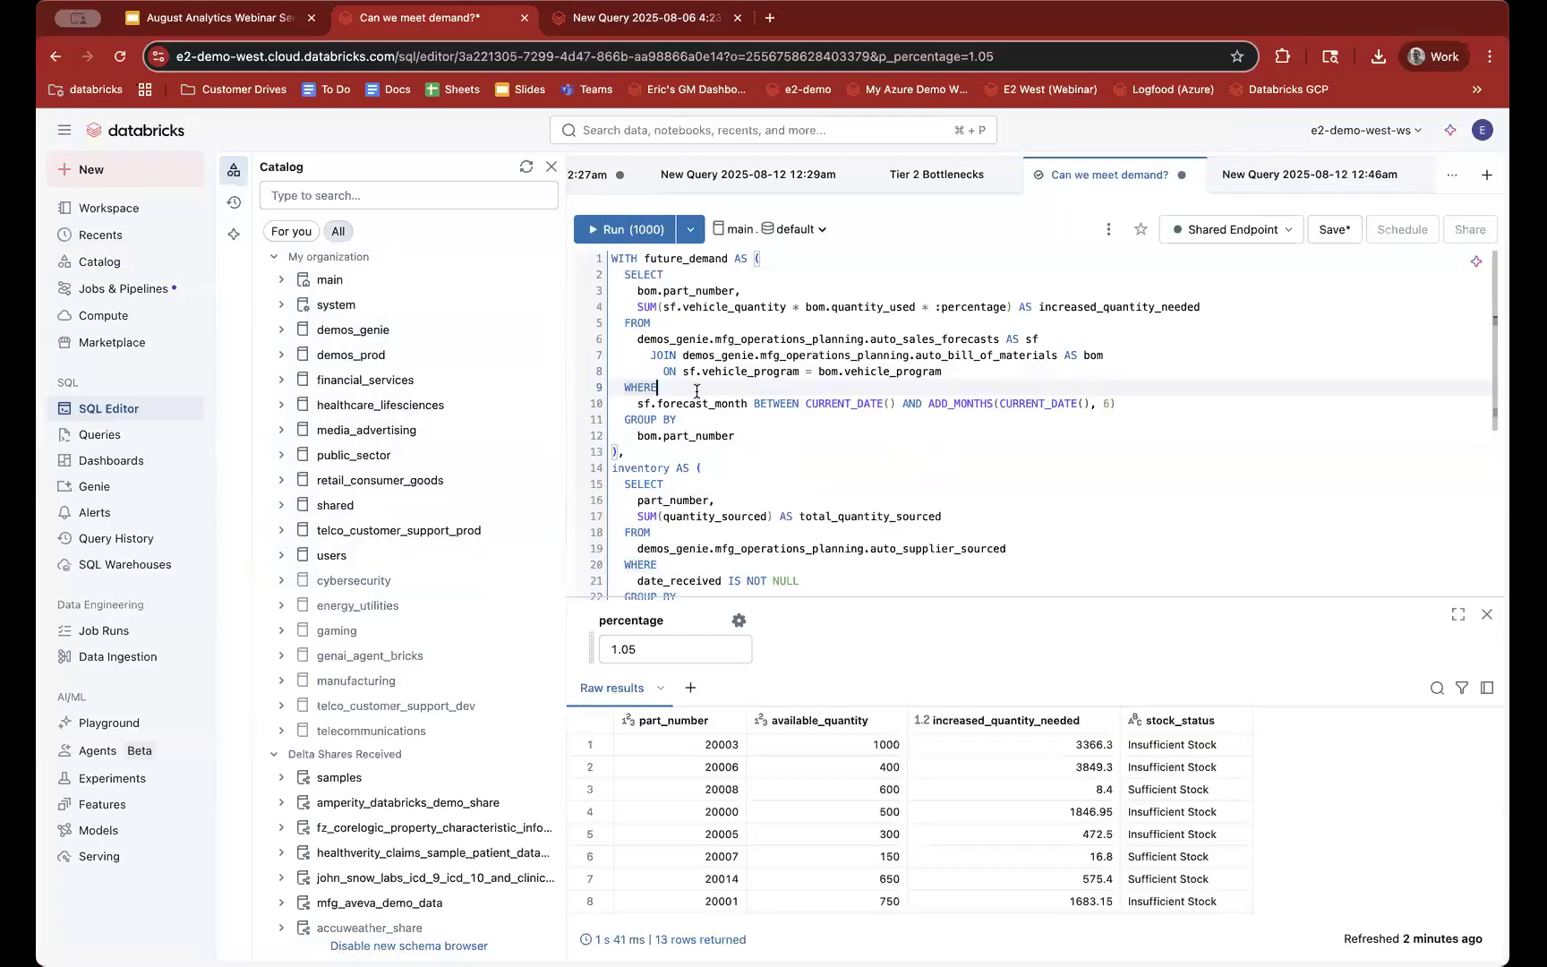
Step: Expand demos_genie in the Catalog panel and scroll through its schemas
left_click(283, 331)
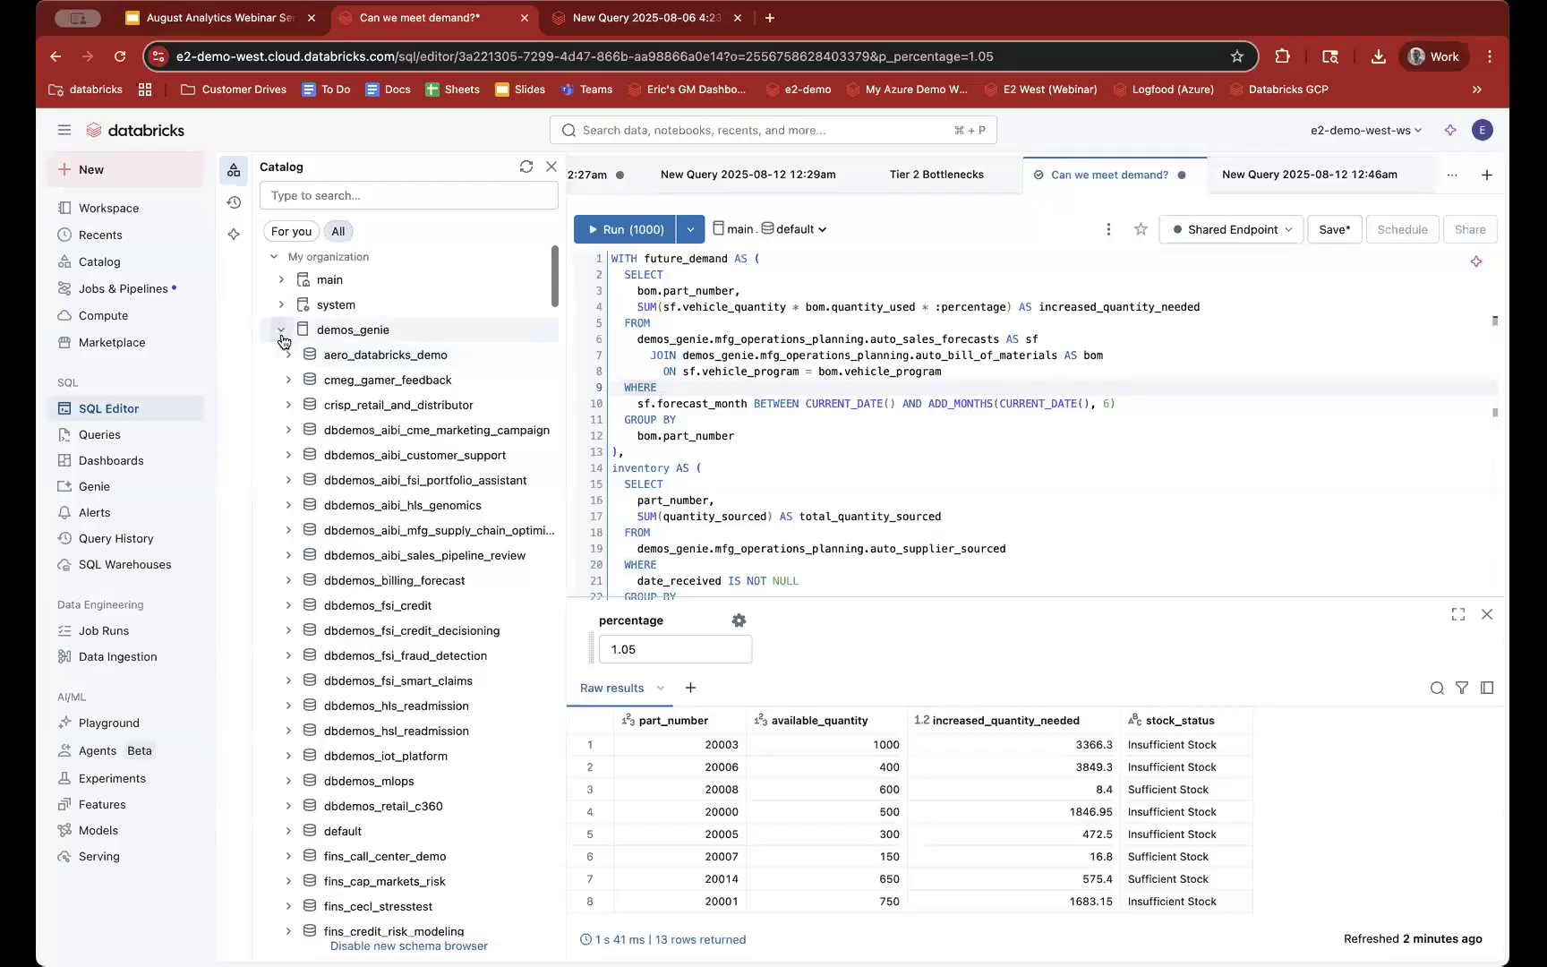
scroll(315, 460, "down", 3)
scroll(318, 461, "down", 15)
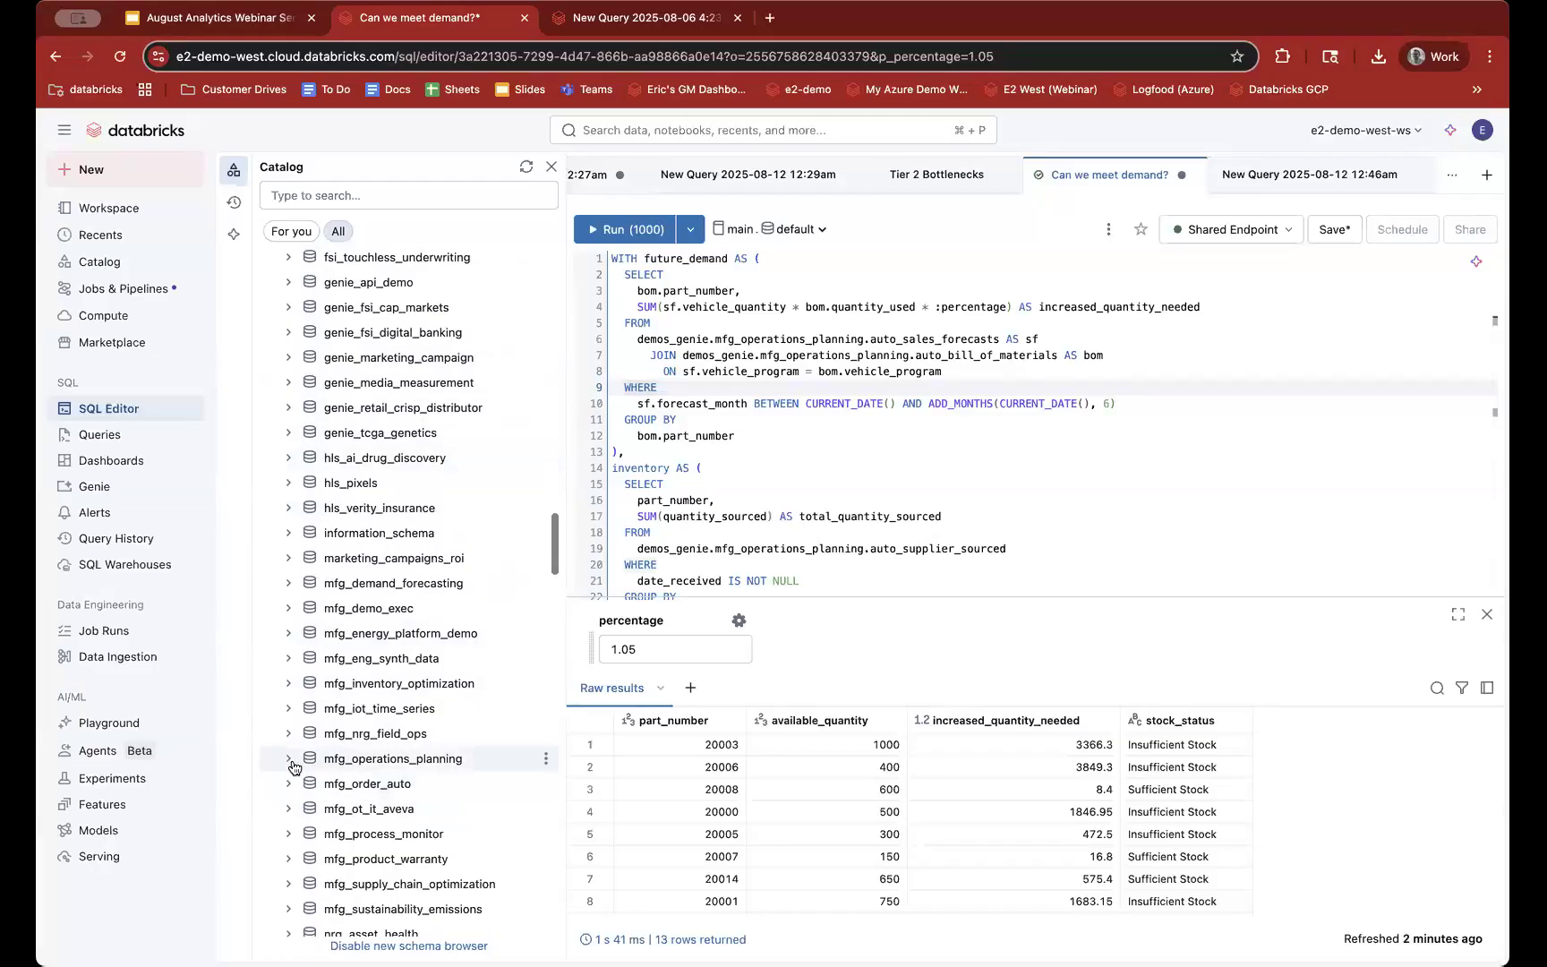
left_click(112, 265)
left_click(923, 179)
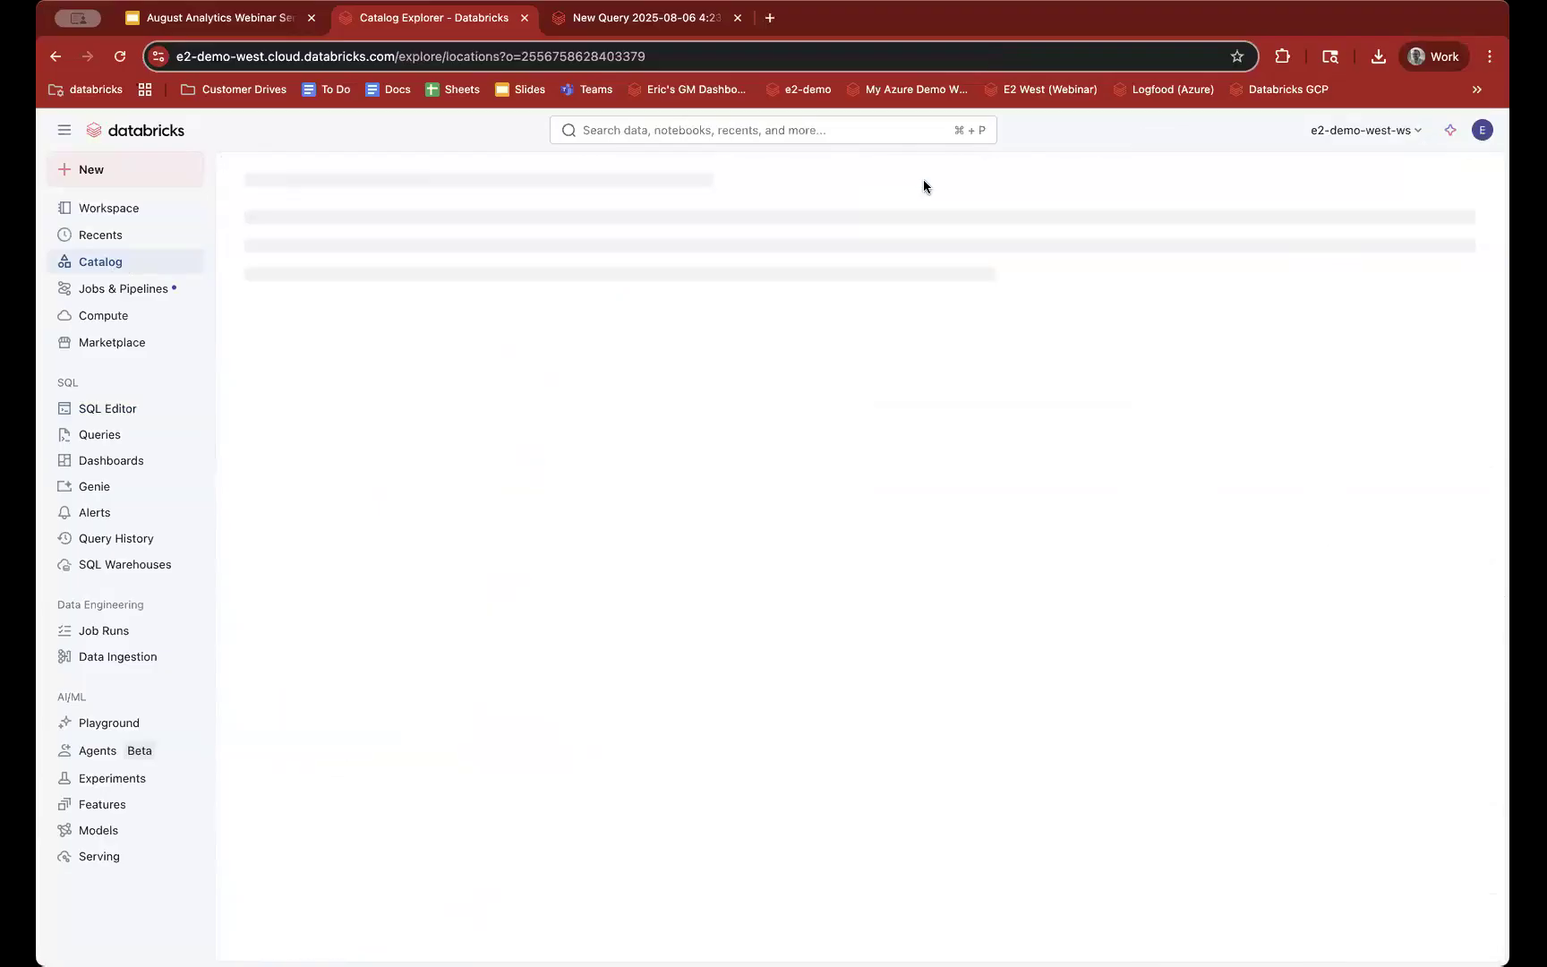
mouse_move(452, 236)
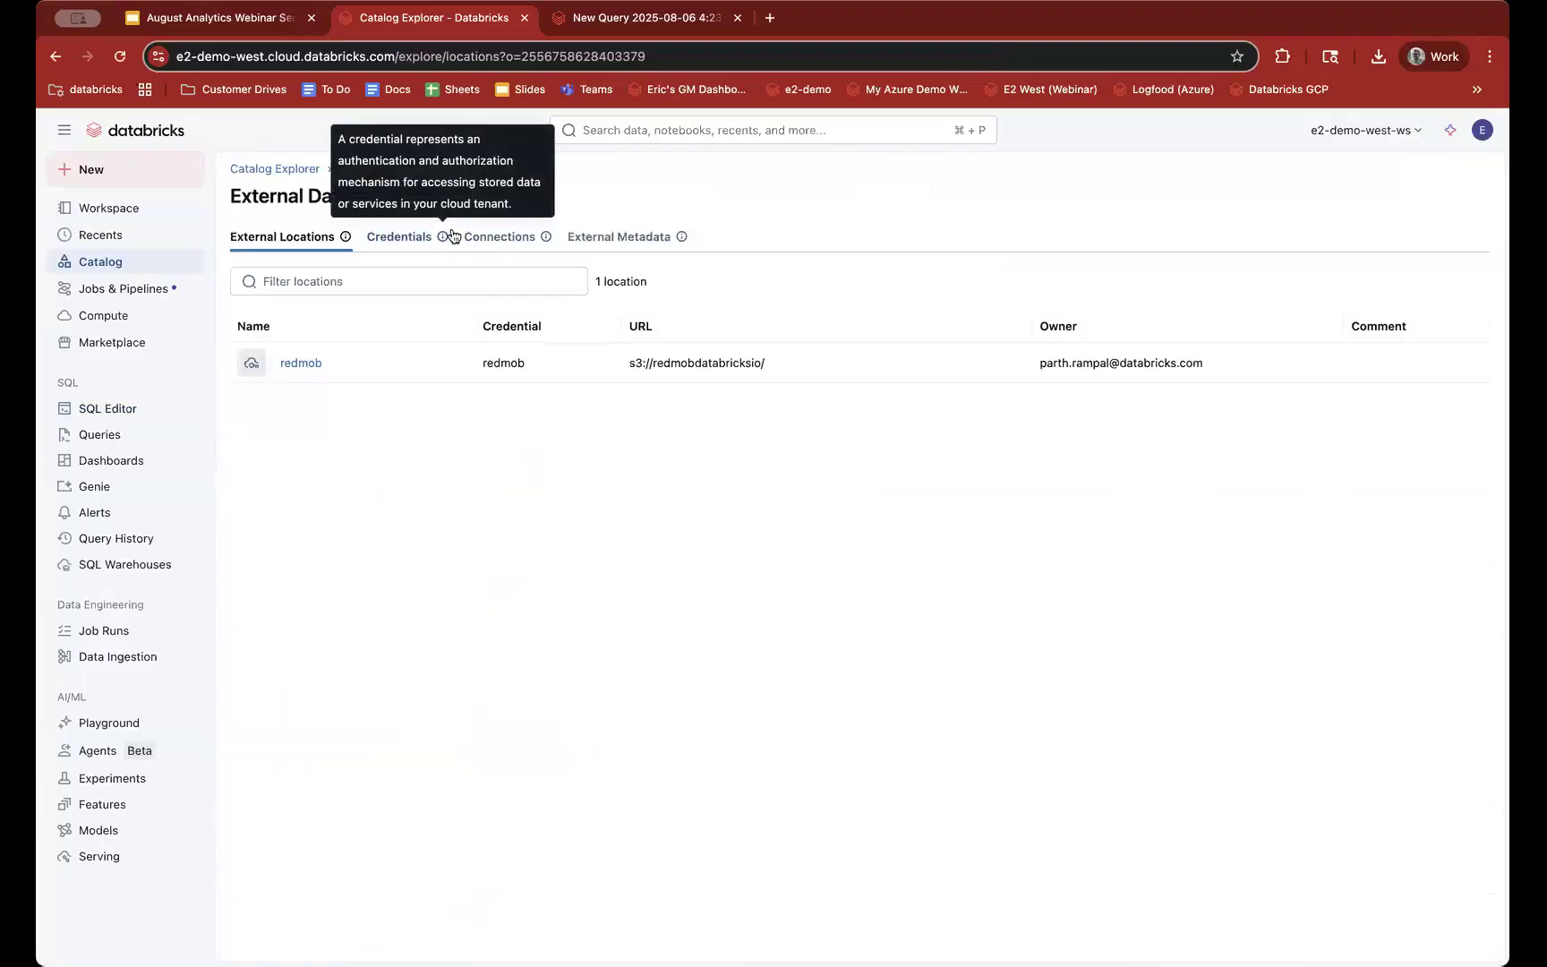
left_click(55, 57)
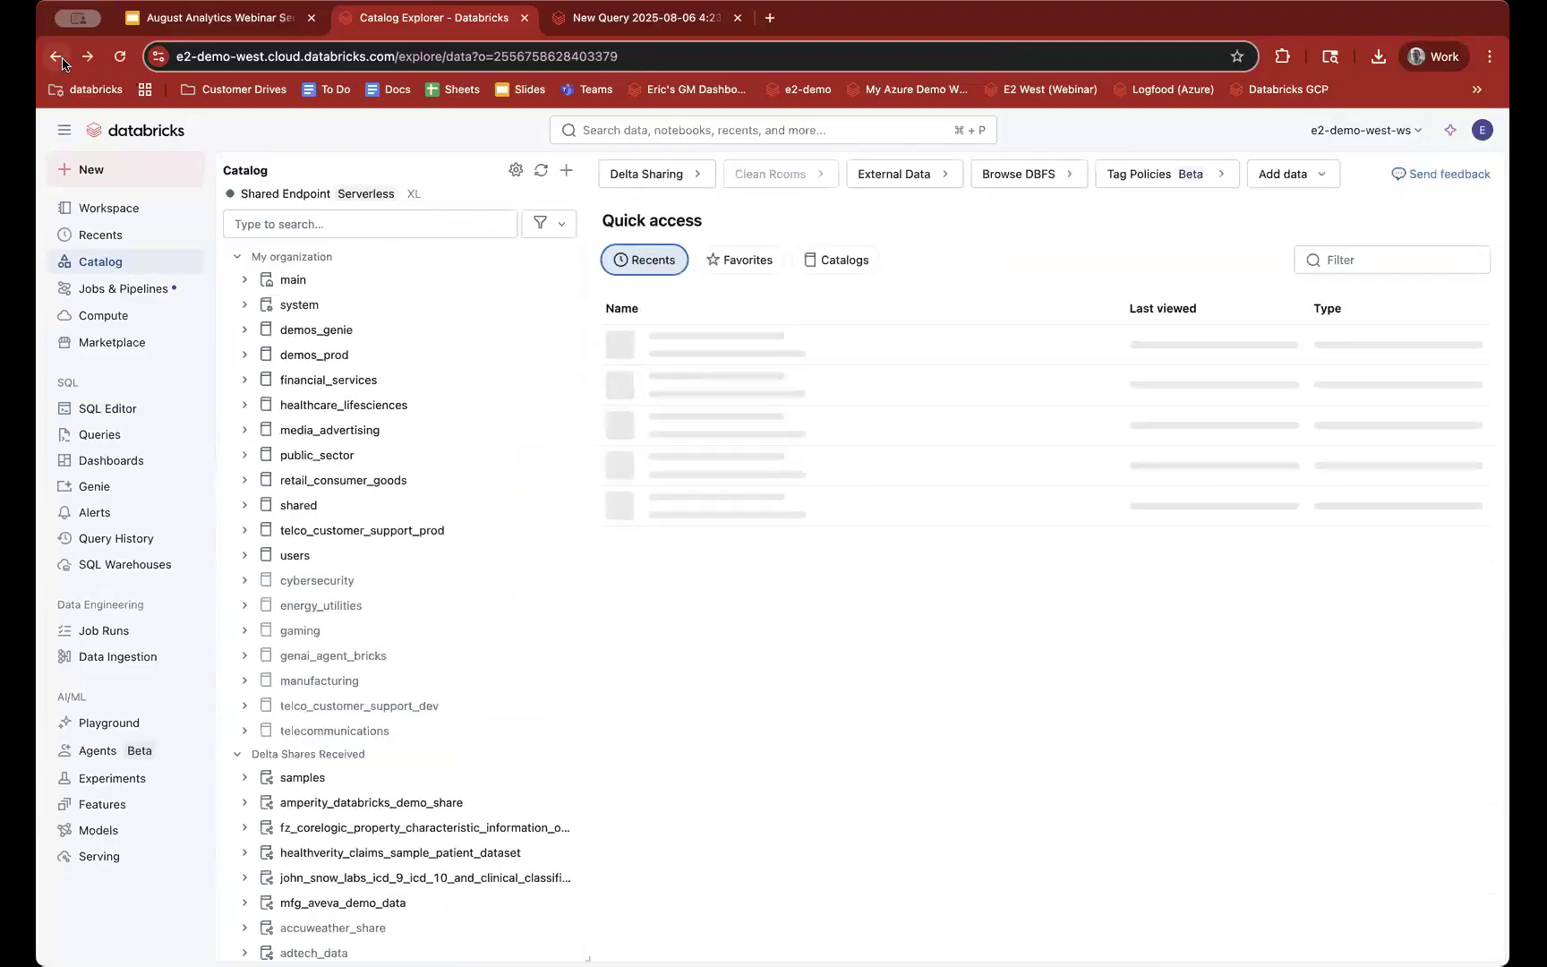
left_click(55, 57)
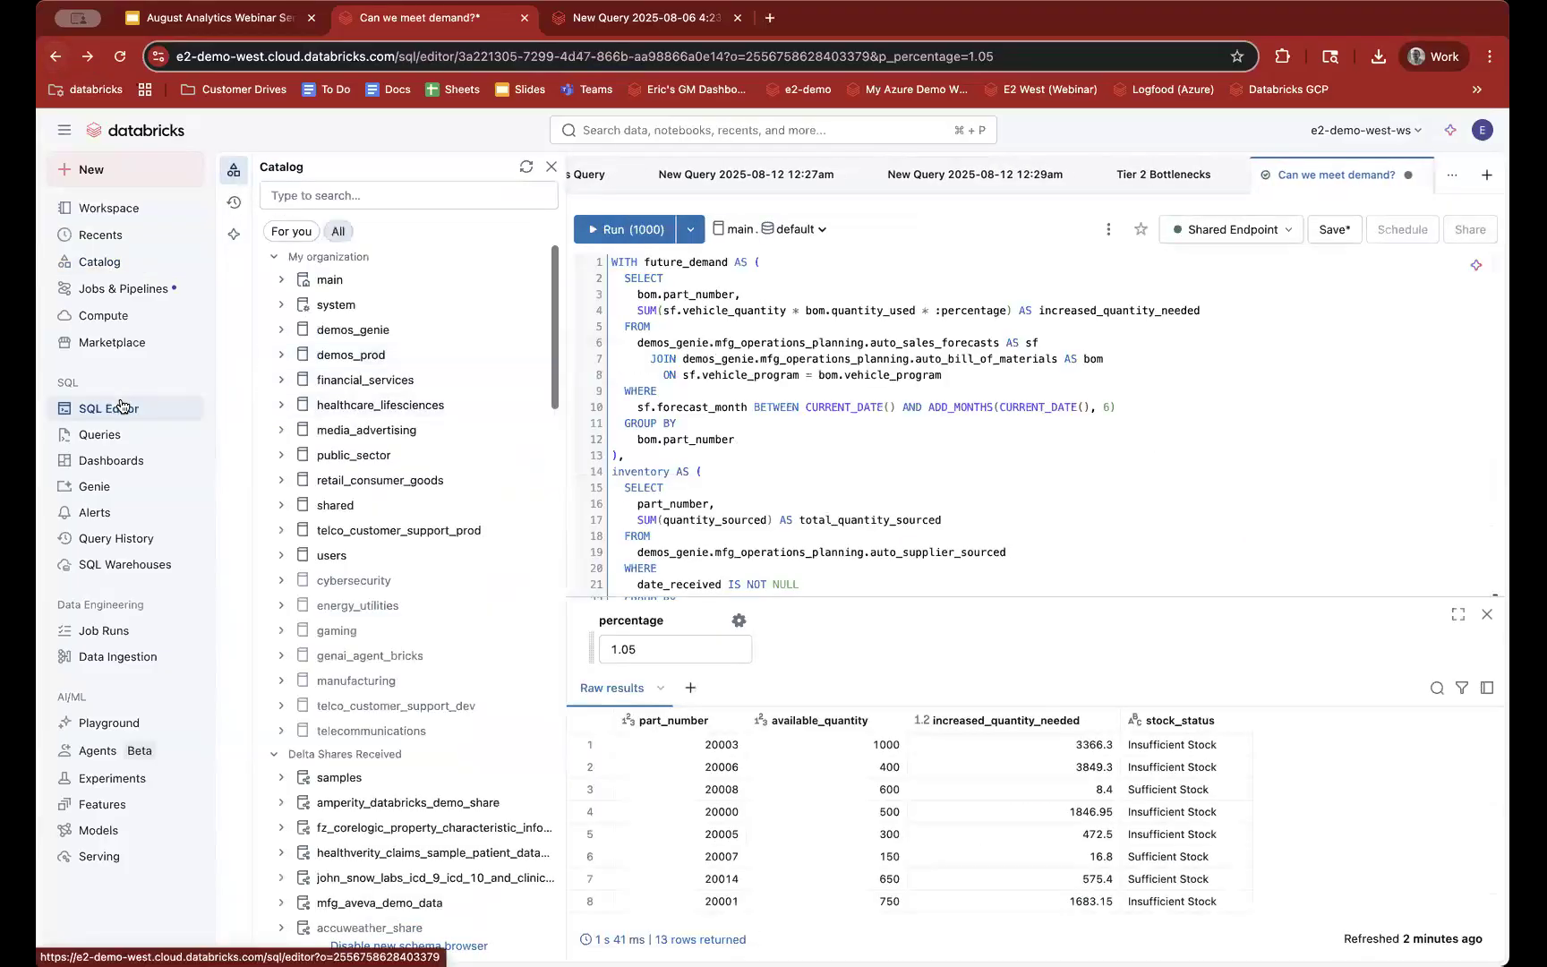
Step: Close the Catalog panel and highlight the auto_sales_forecasts table name on line 6
left_click(552, 167)
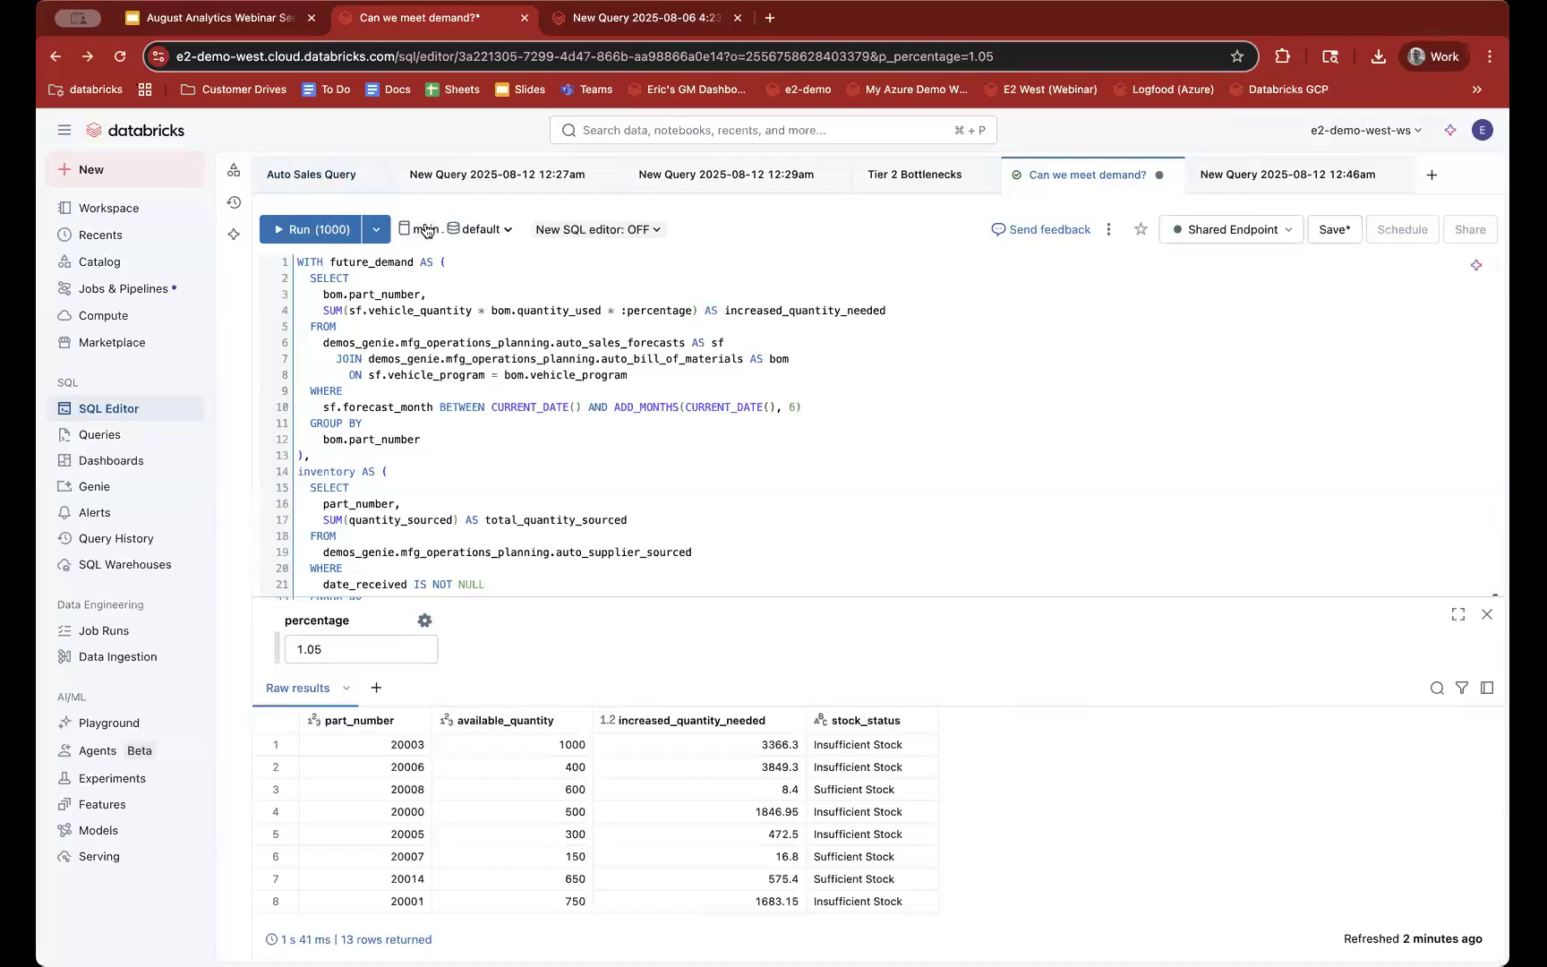
left_click_drag(324, 348, 427, 349)
left_click_drag(554, 348, 684, 344)
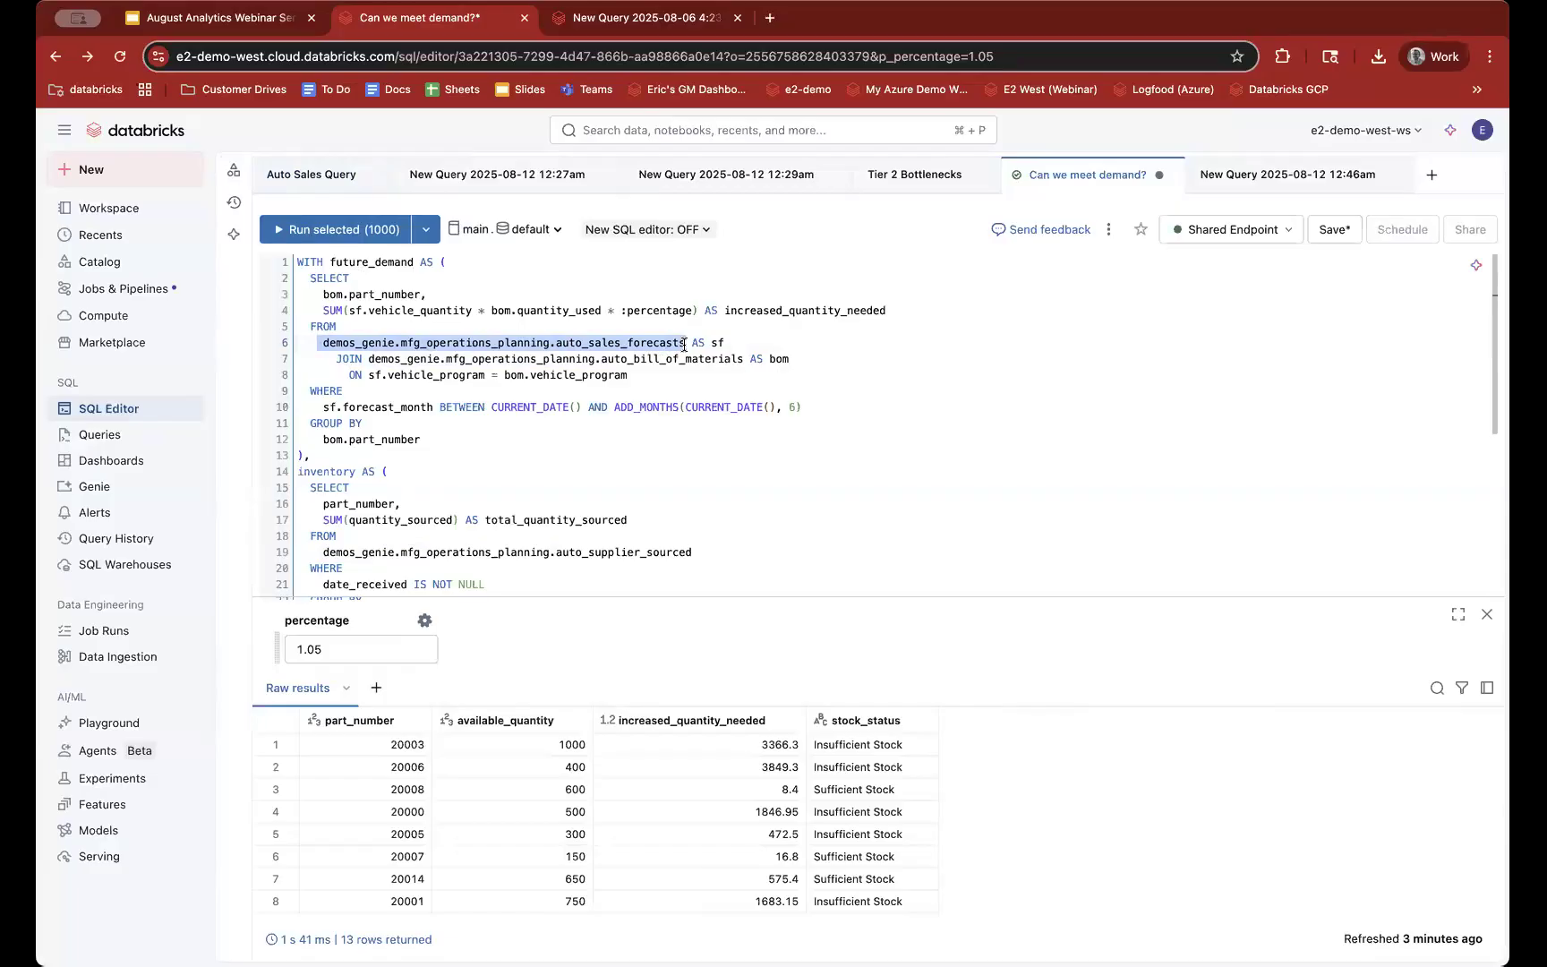
Step: Highlight the future_demand subquery on lines 2–12, then move to the 12:46am query tab
left_click(310, 278)
left_click(429, 441, "shift")
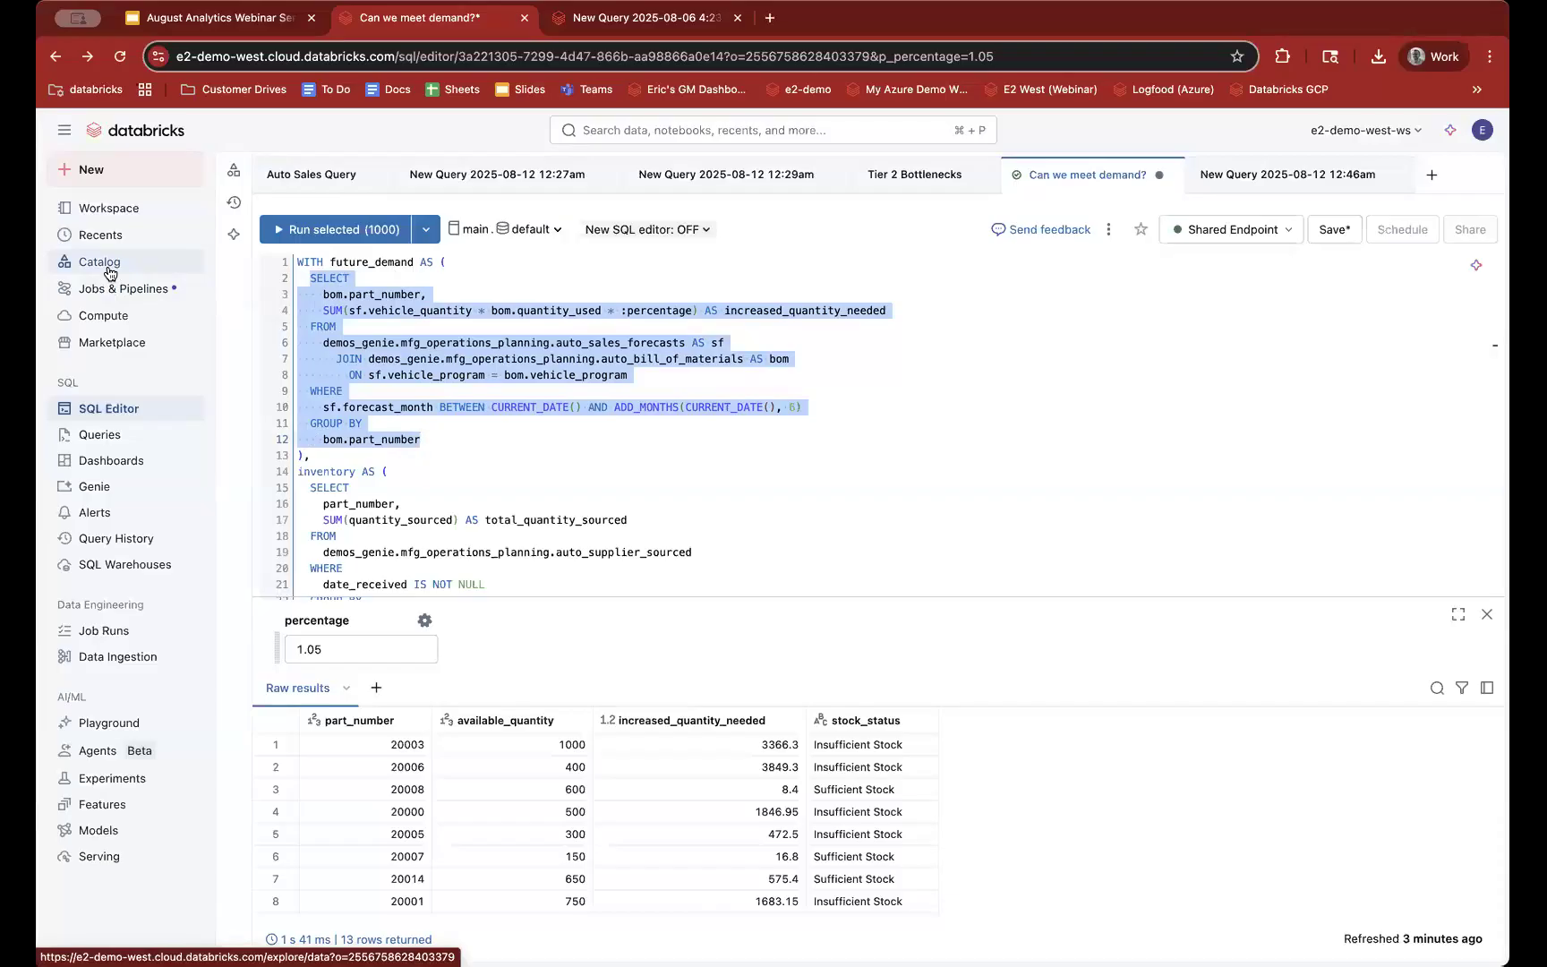
left_click(408, 416)
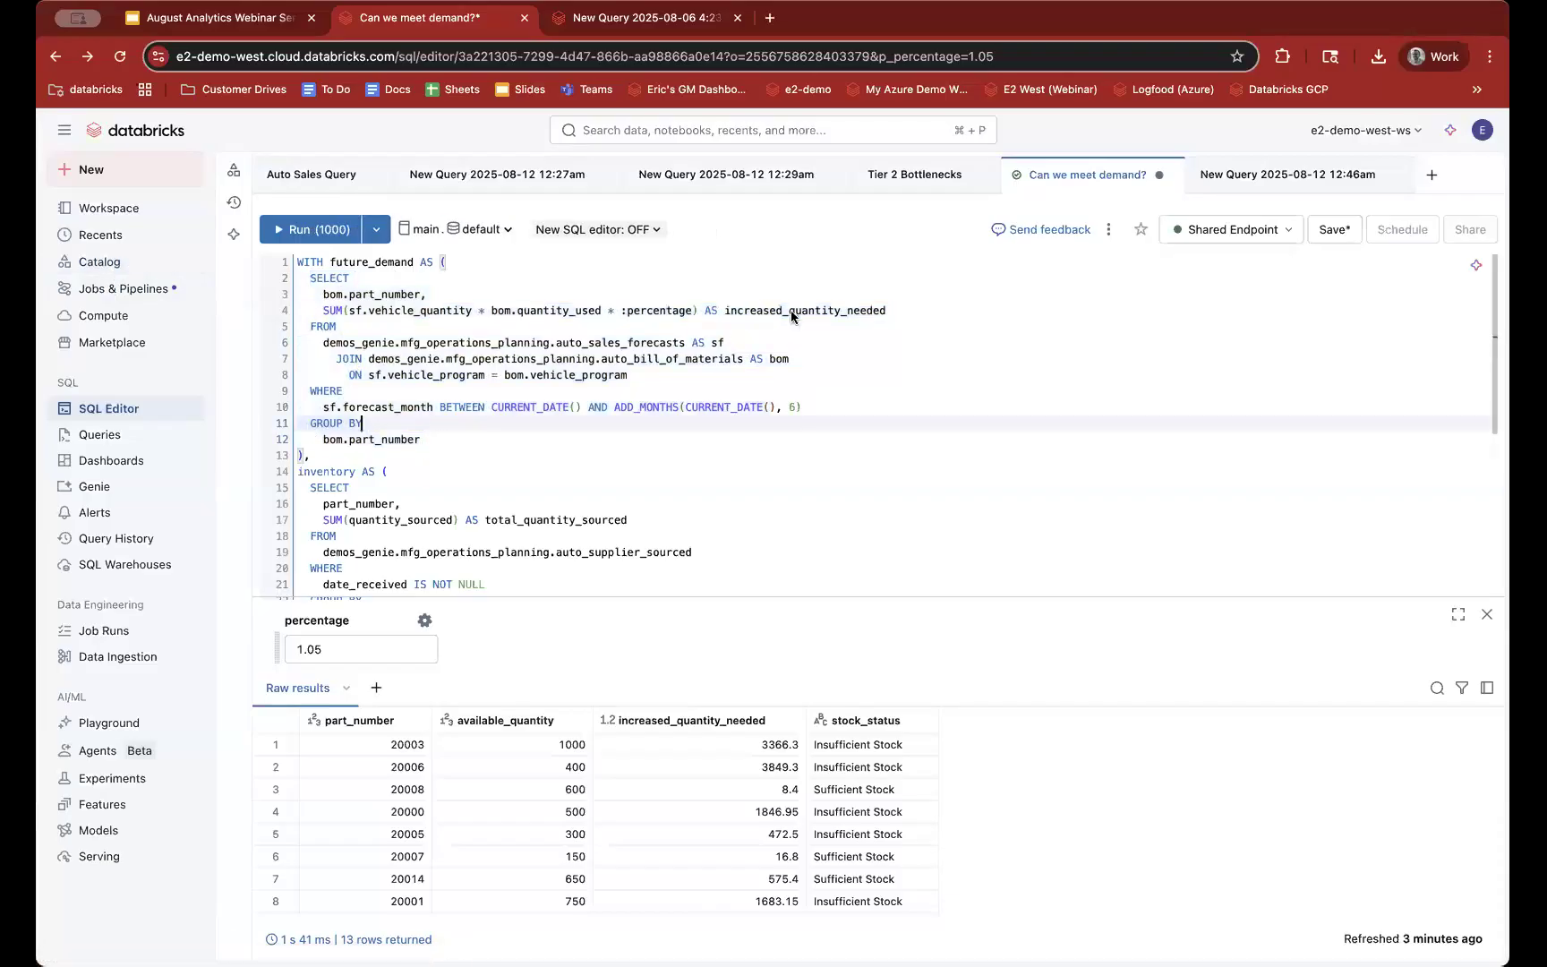
left_click(1287, 174)
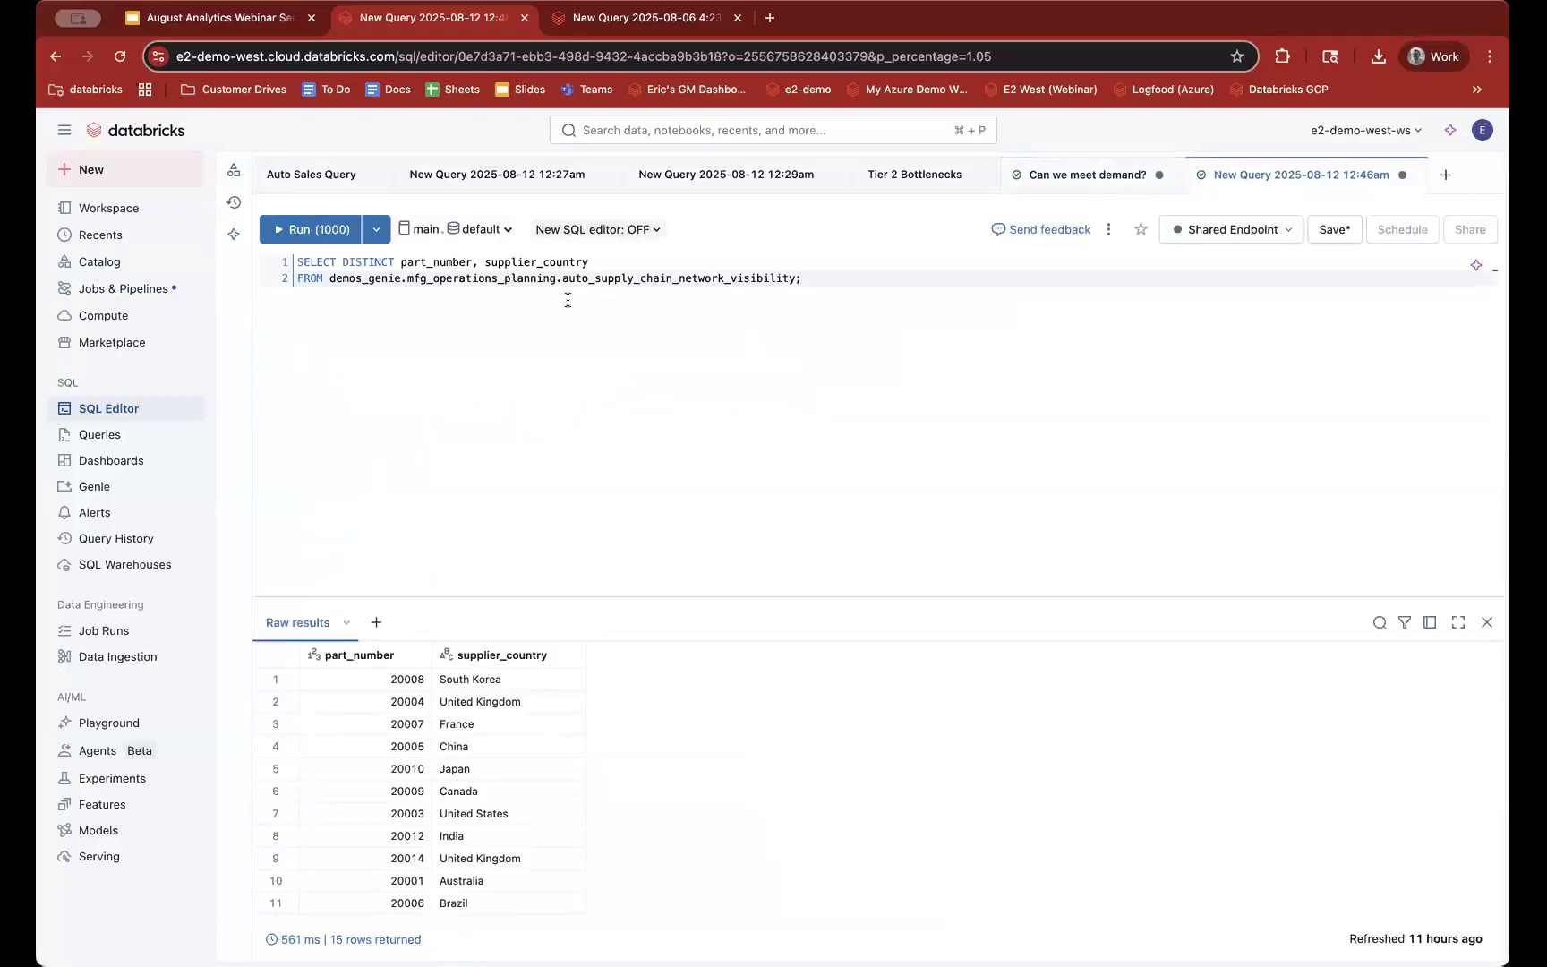
Step: Replace the 12:46am query with 'create table shared.<user schema>.test_table as'
key("super+a")
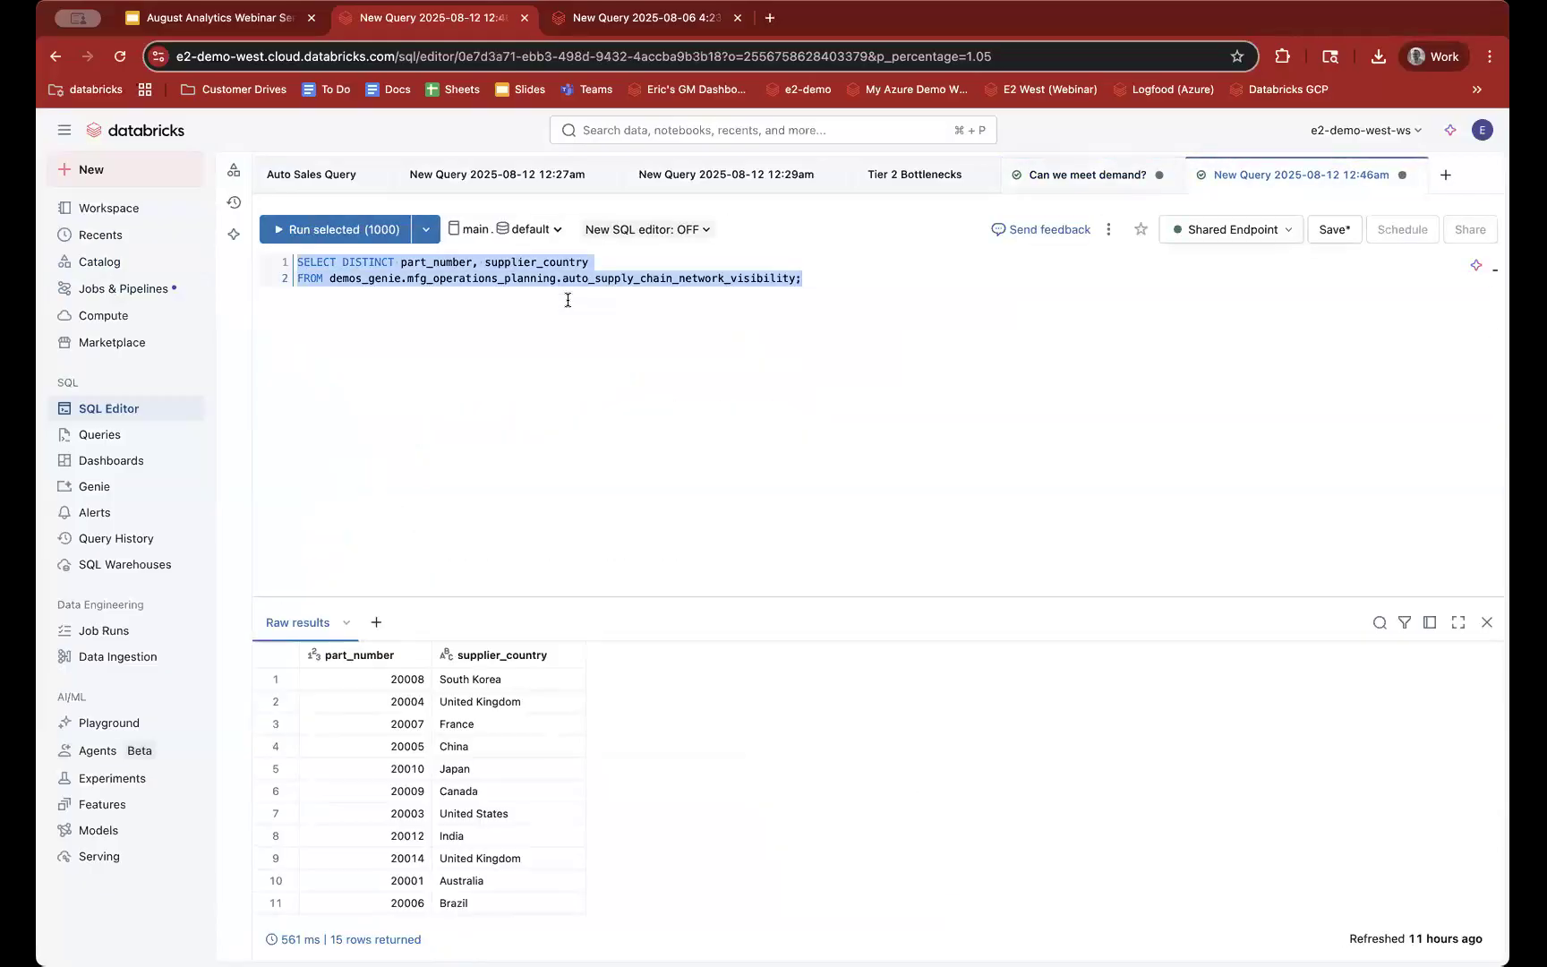
type("create ")
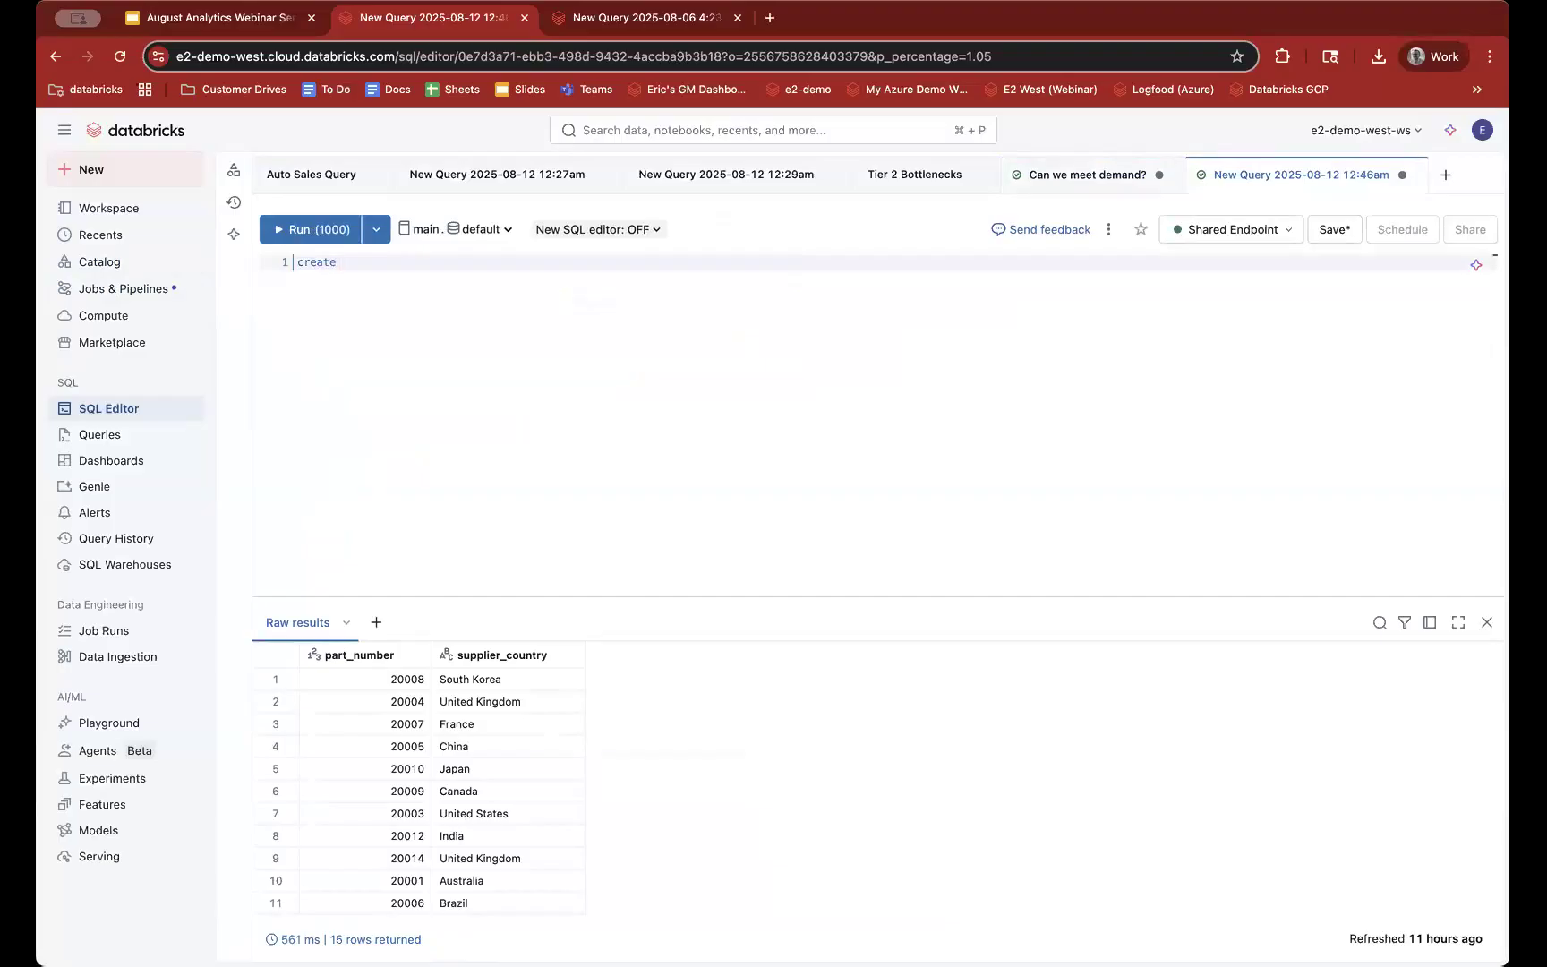
type("table shared.")
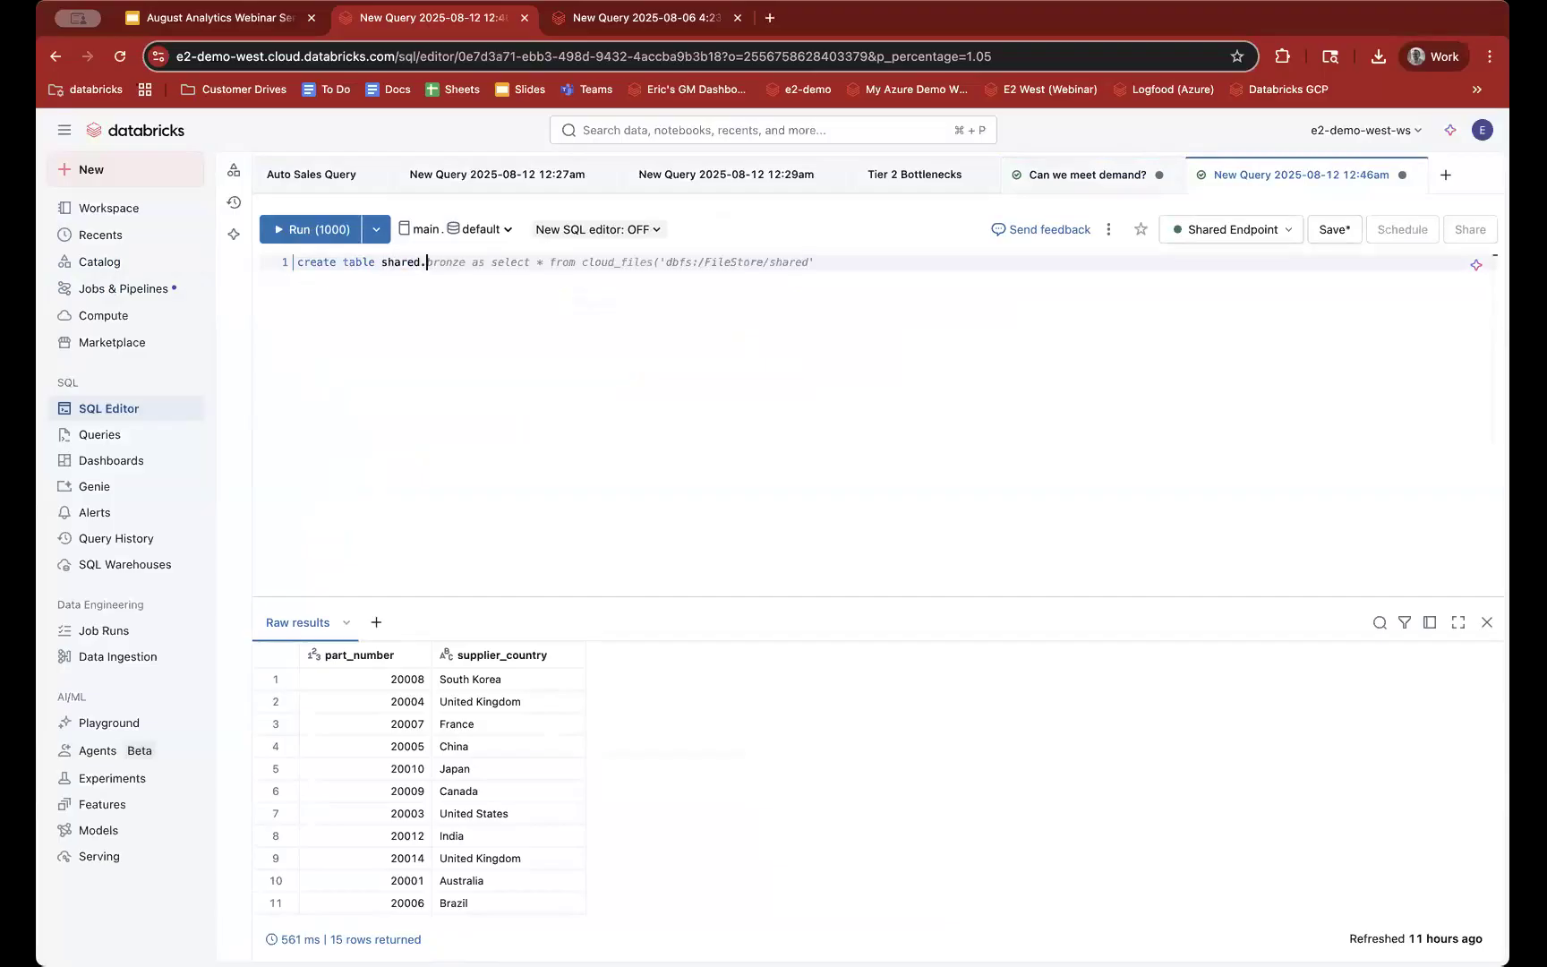
type("eric")
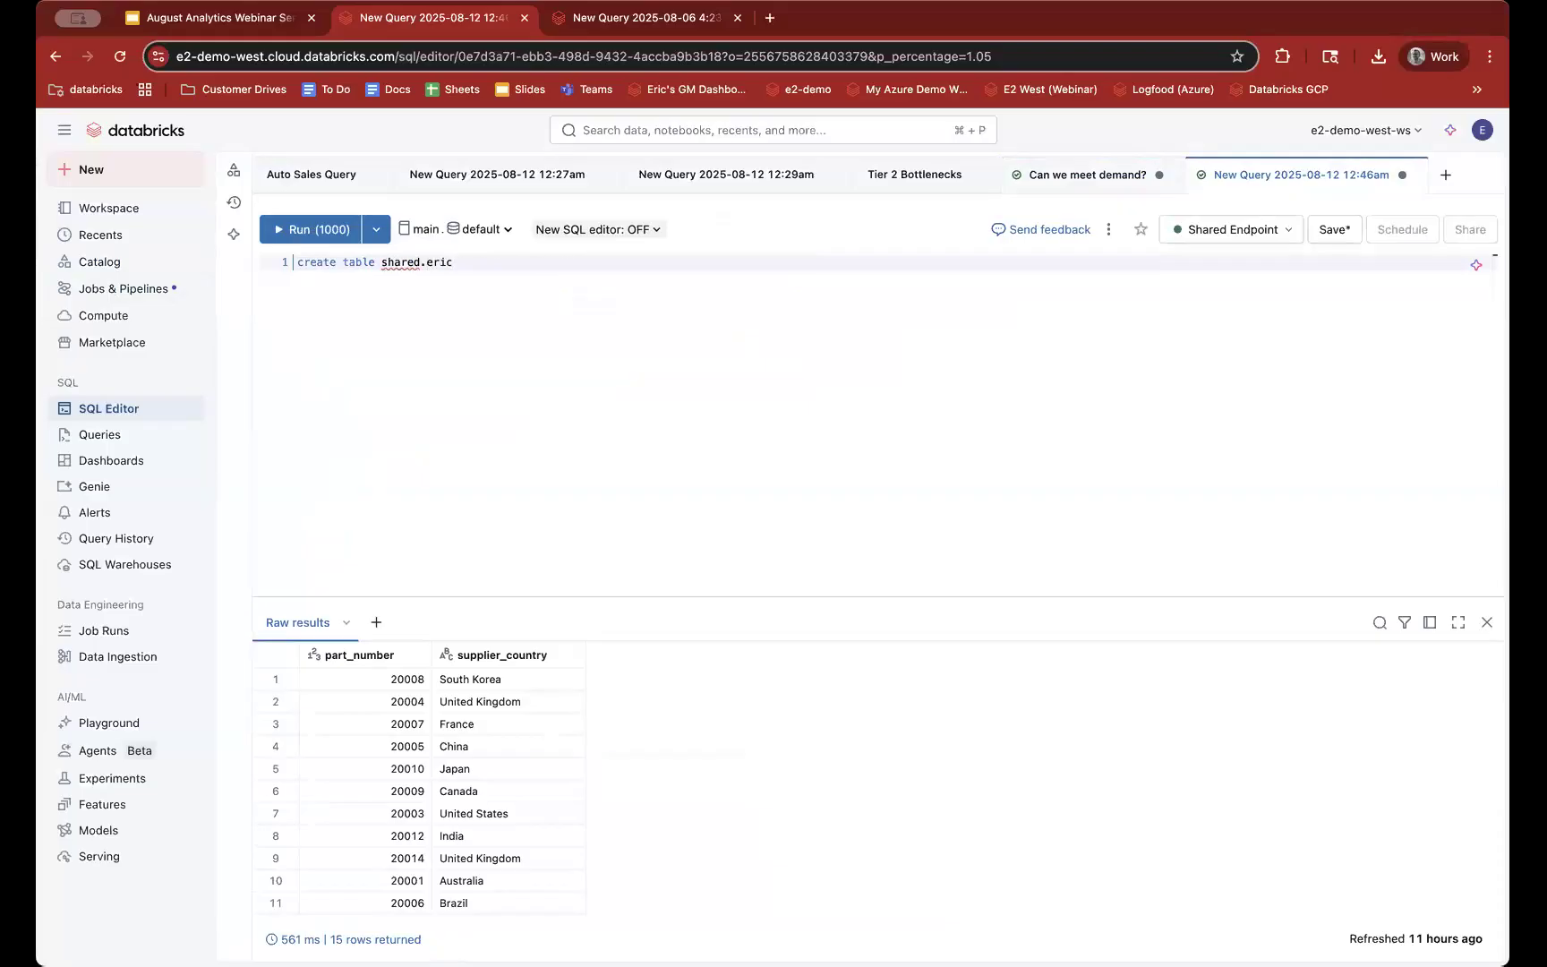
type("_lind.test_table as")
key("Return")
Step: Add 'select * from demos_genie.mfg_operations_planning.auto_bill_of_materials' as the second line
type("se")
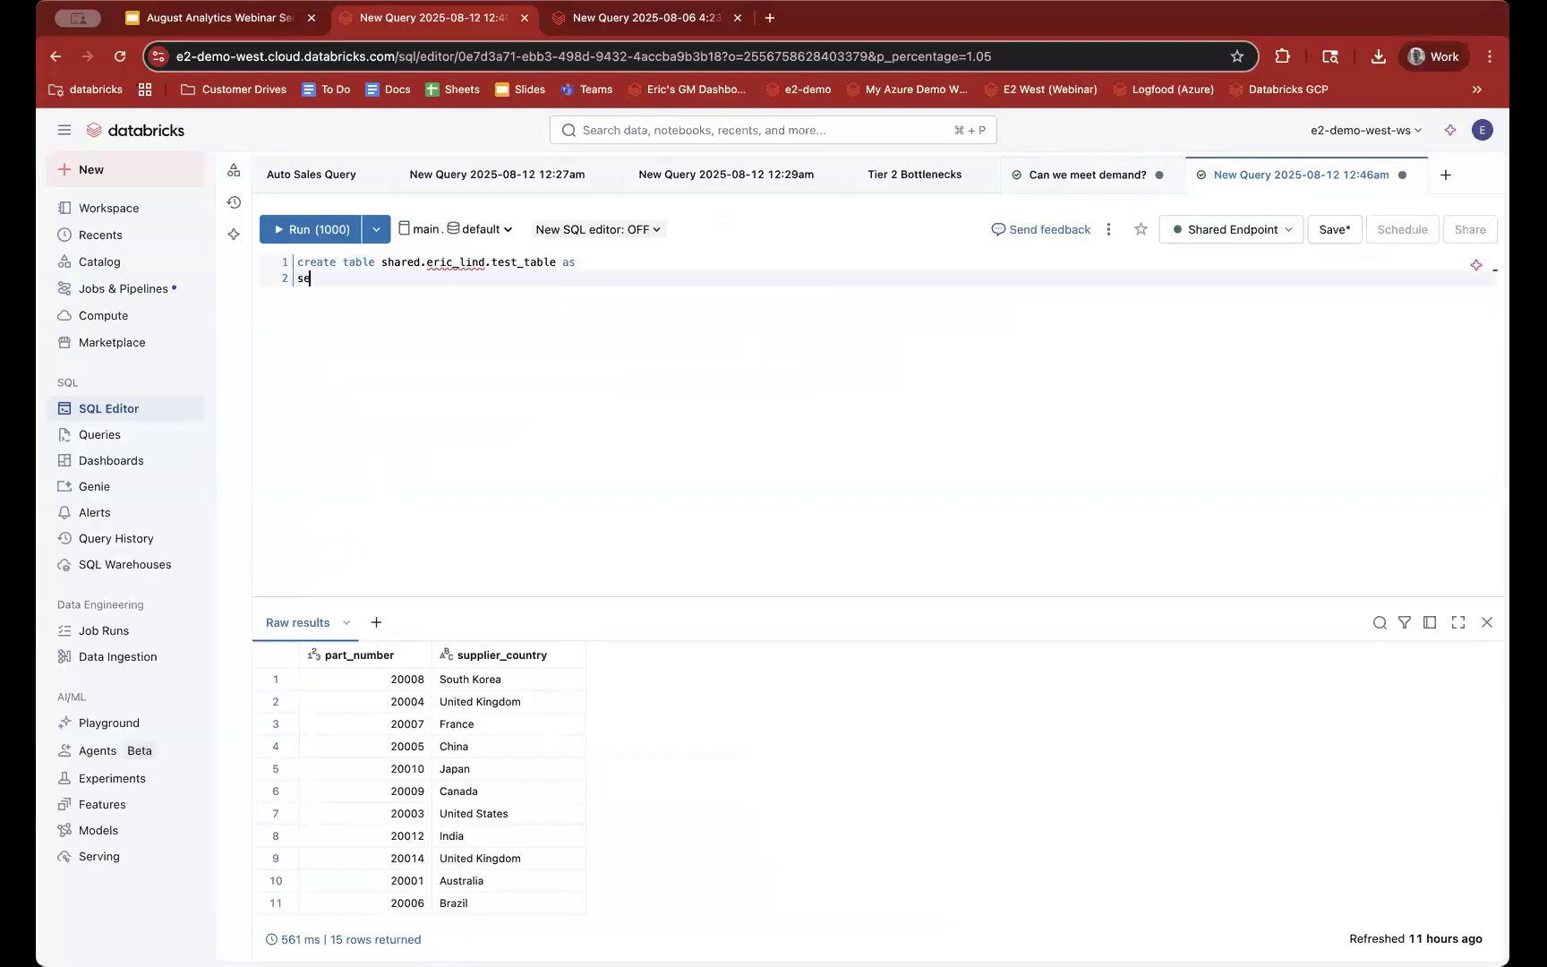
type("lect 8 from")
key("BackSpace")
key("BackSpace")
key("BackSpace")
key("BackSpace")
key("BackSpace")
key("BackSpace")
type("* form")
key("BackSpace")
key("BackSpace")
key("BackSpace")
key("BackSpace")
type("rom ")
type("demos_")
type("gni")
type("e.mgs")
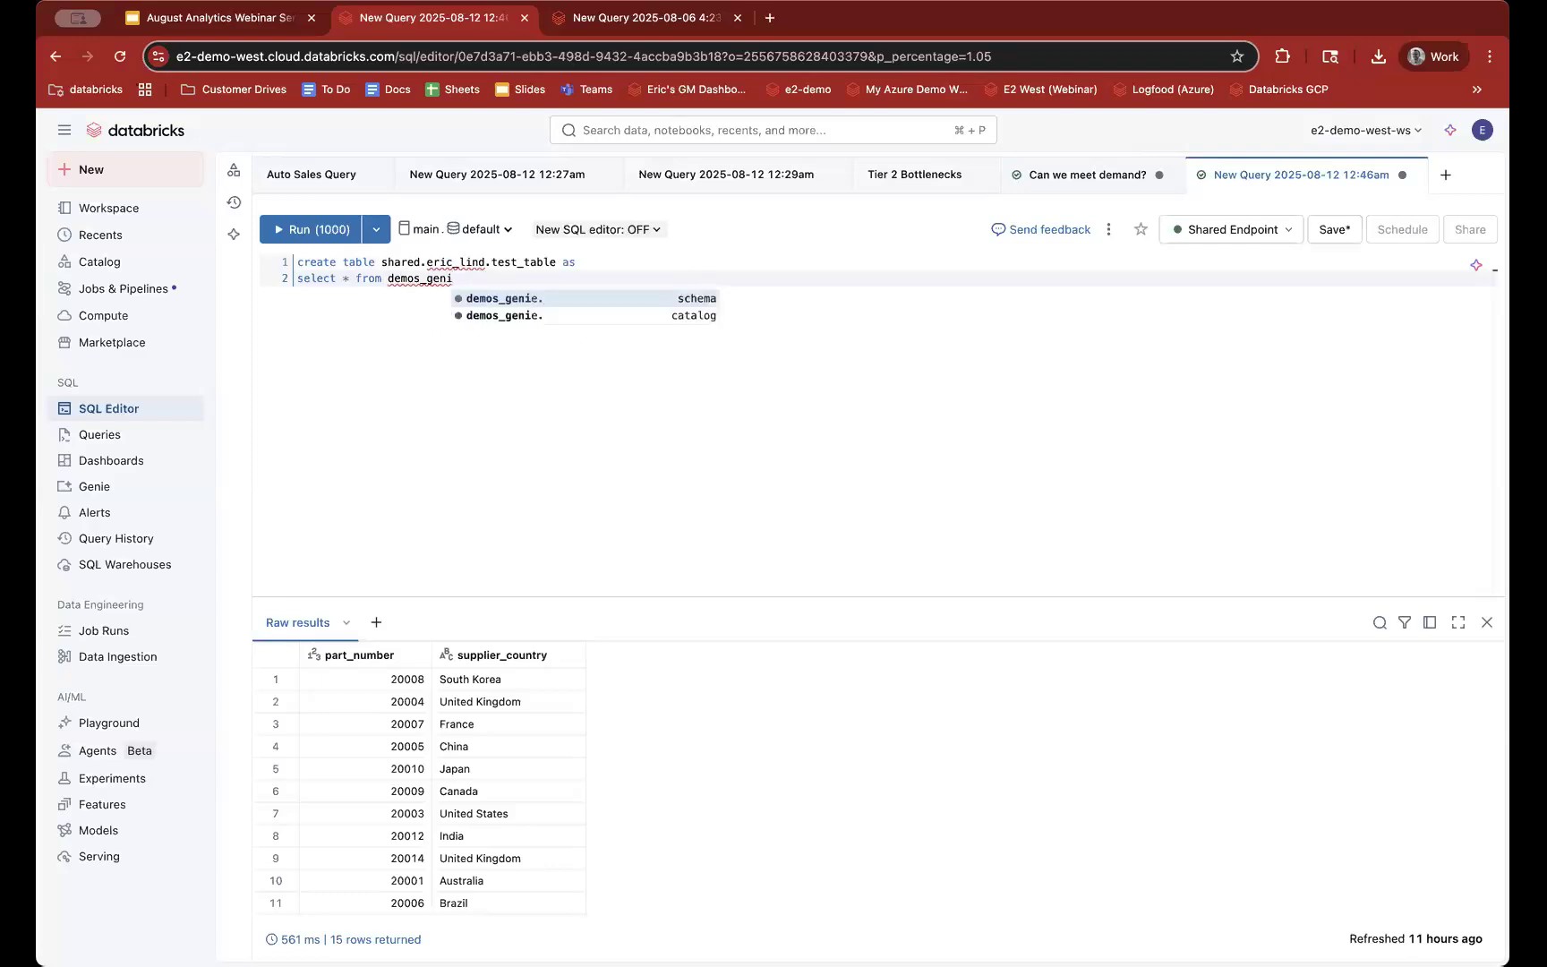
key("BackSpace")
key("BackSpace")
type("fg")
key("Down")
key("Down")
key("Down")
key("Down")
key("Down")
key("Down")
key("Down")
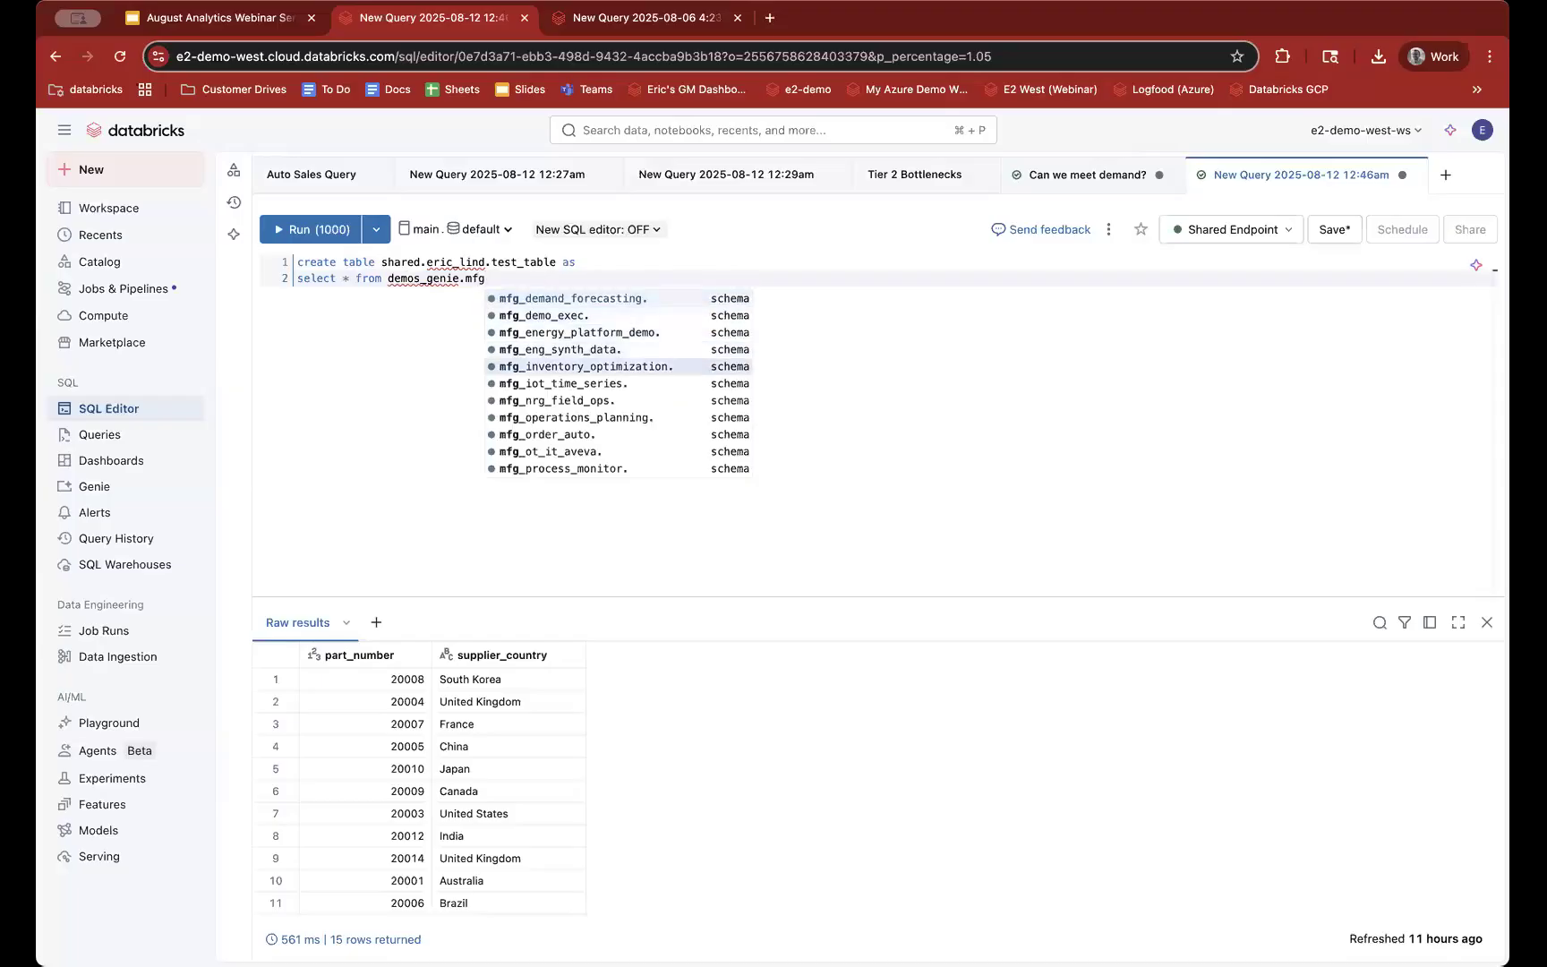
key("Return")
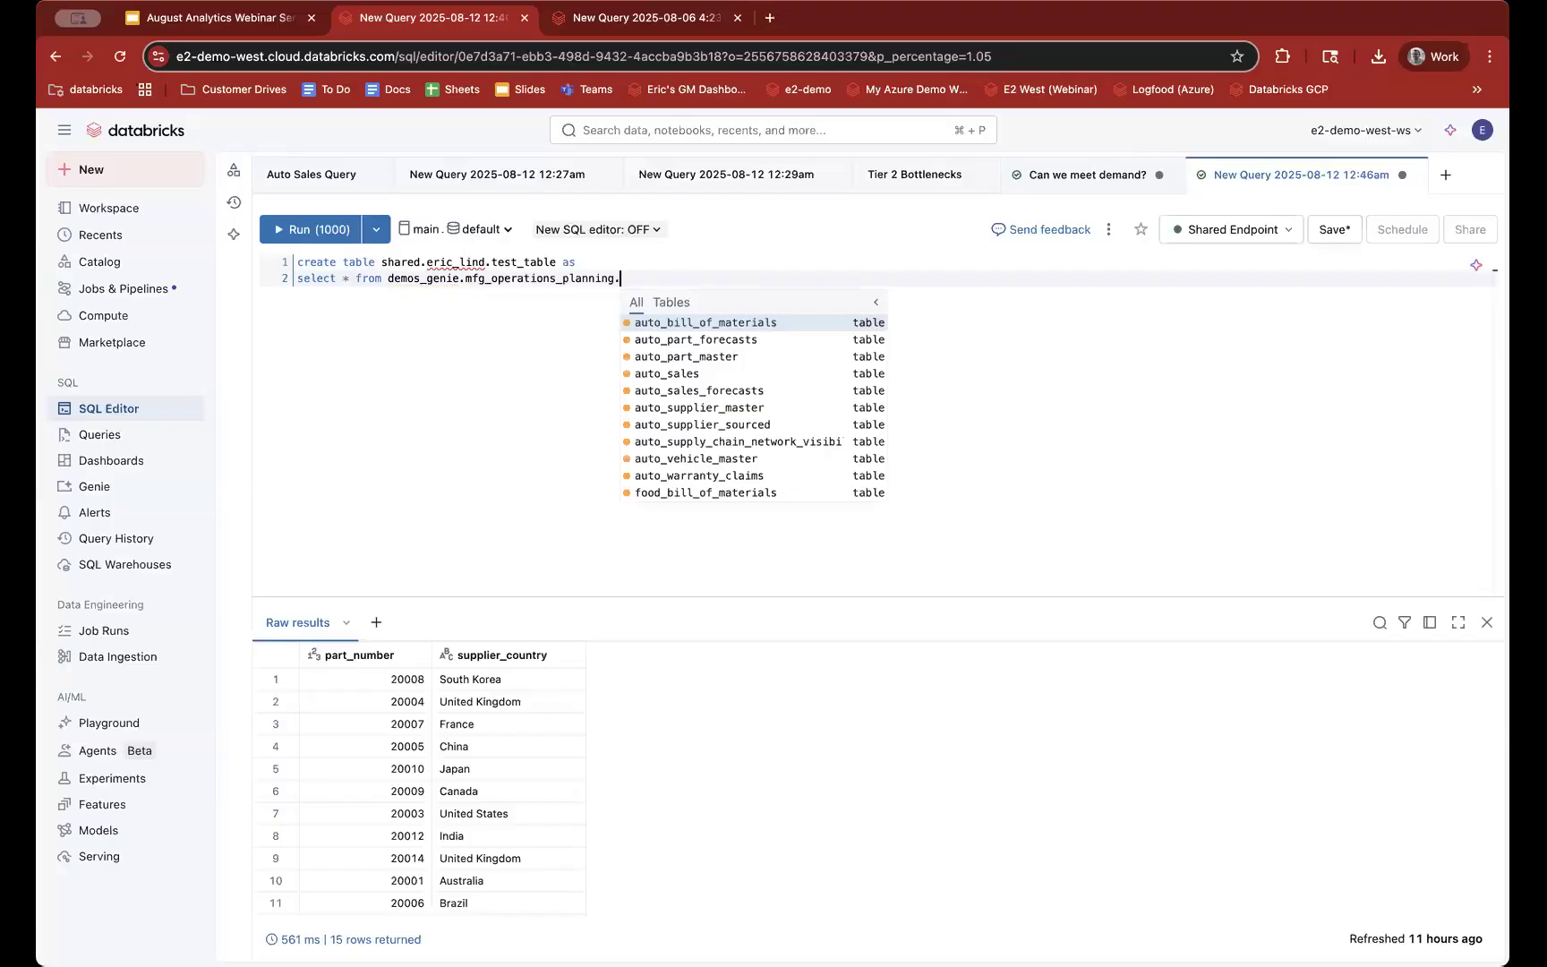
key("Return")
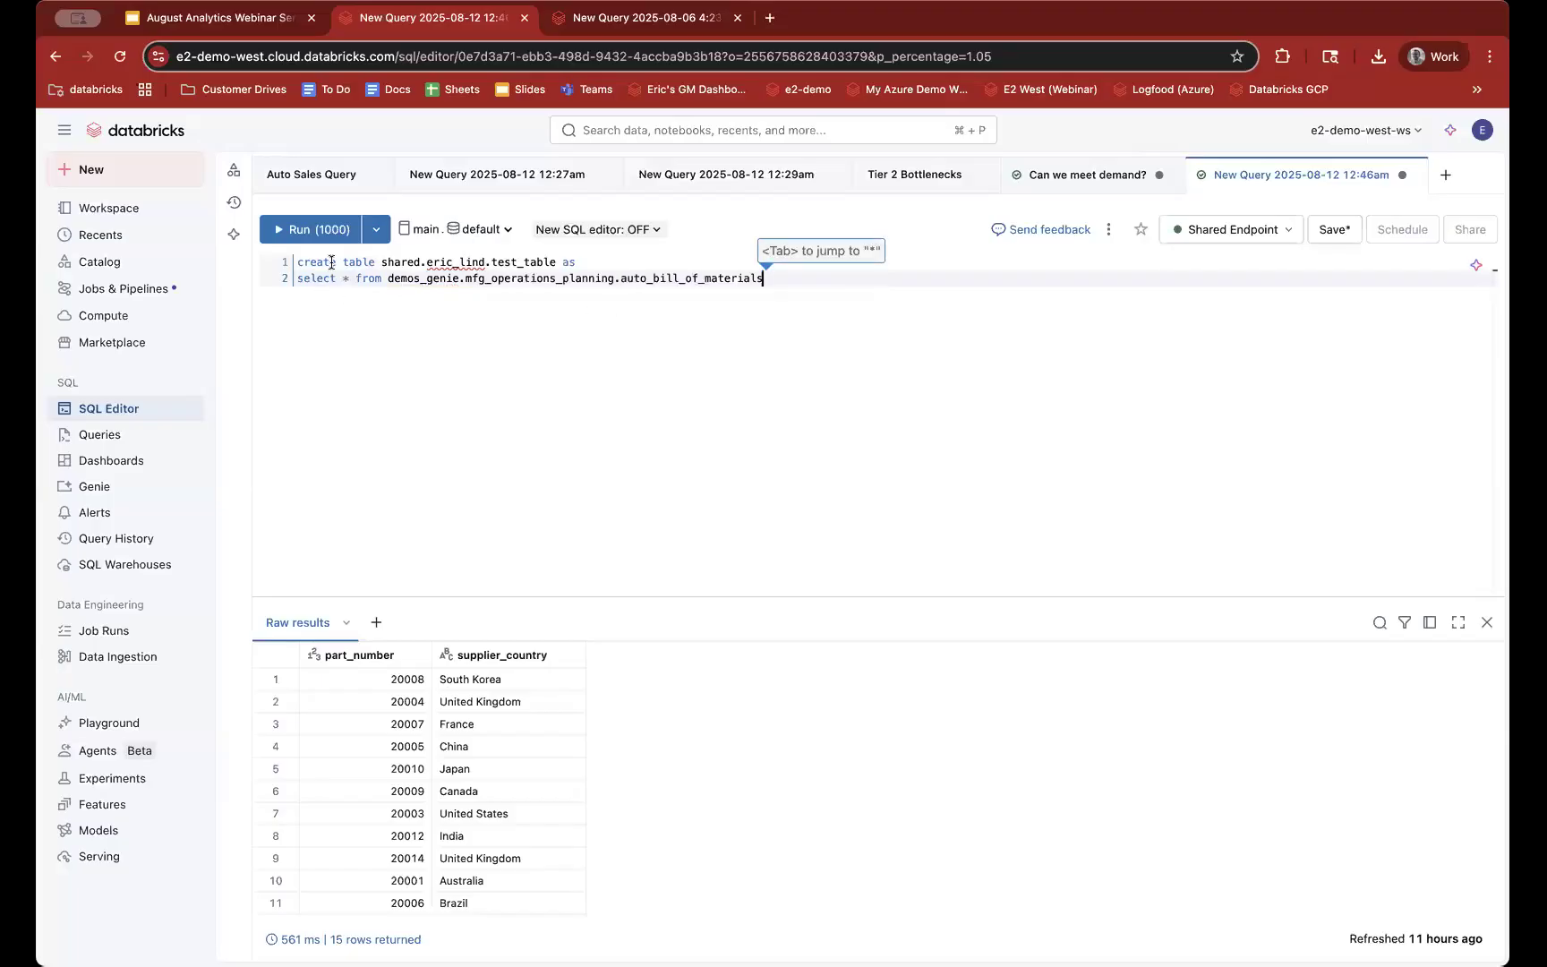
Step: Review the two-line statement, add an empty third line, and go to Auto Sales Query
left_click_drag(298, 261, 791, 354)
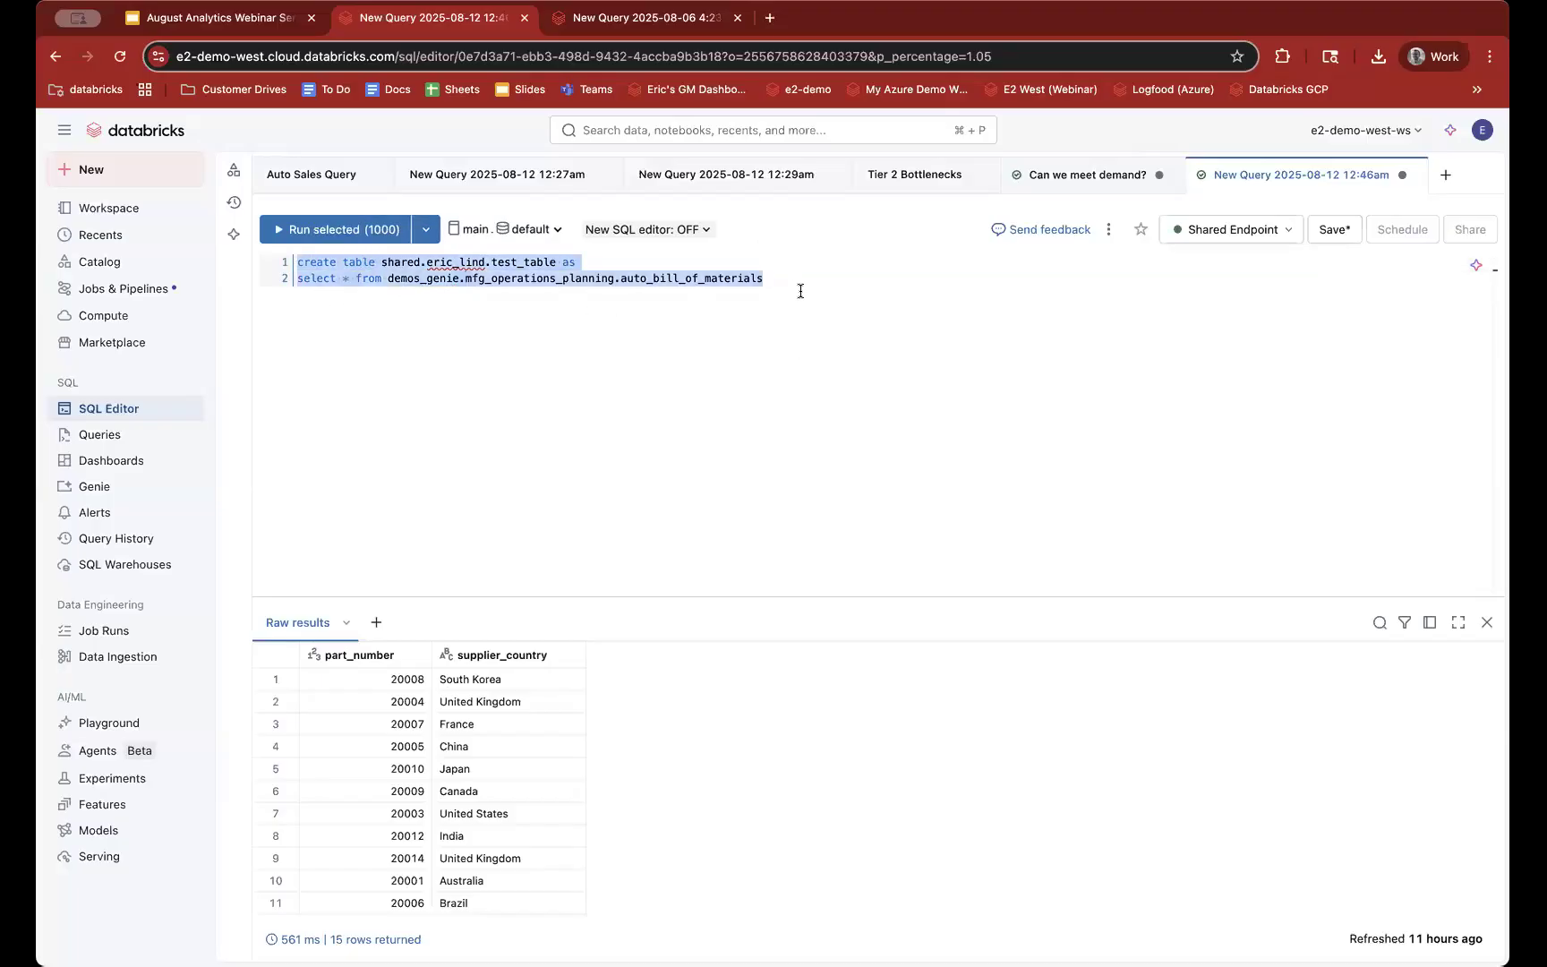
left_click(799, 286)
key("Return")
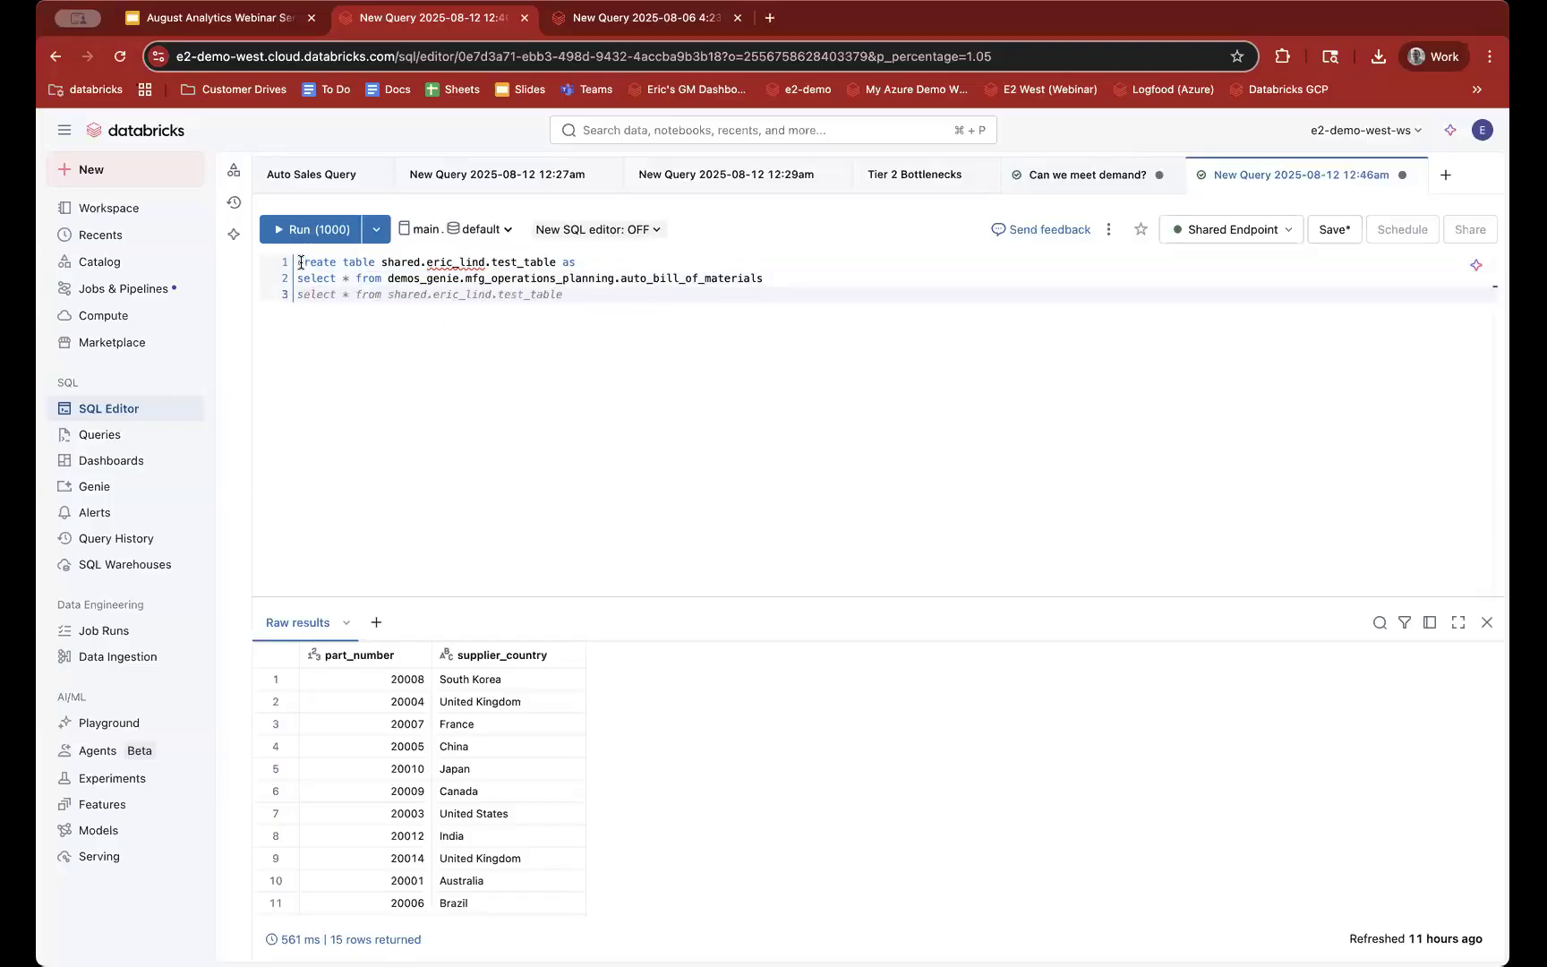
left_click(300, 261)
left_click(656, 318, "shift")
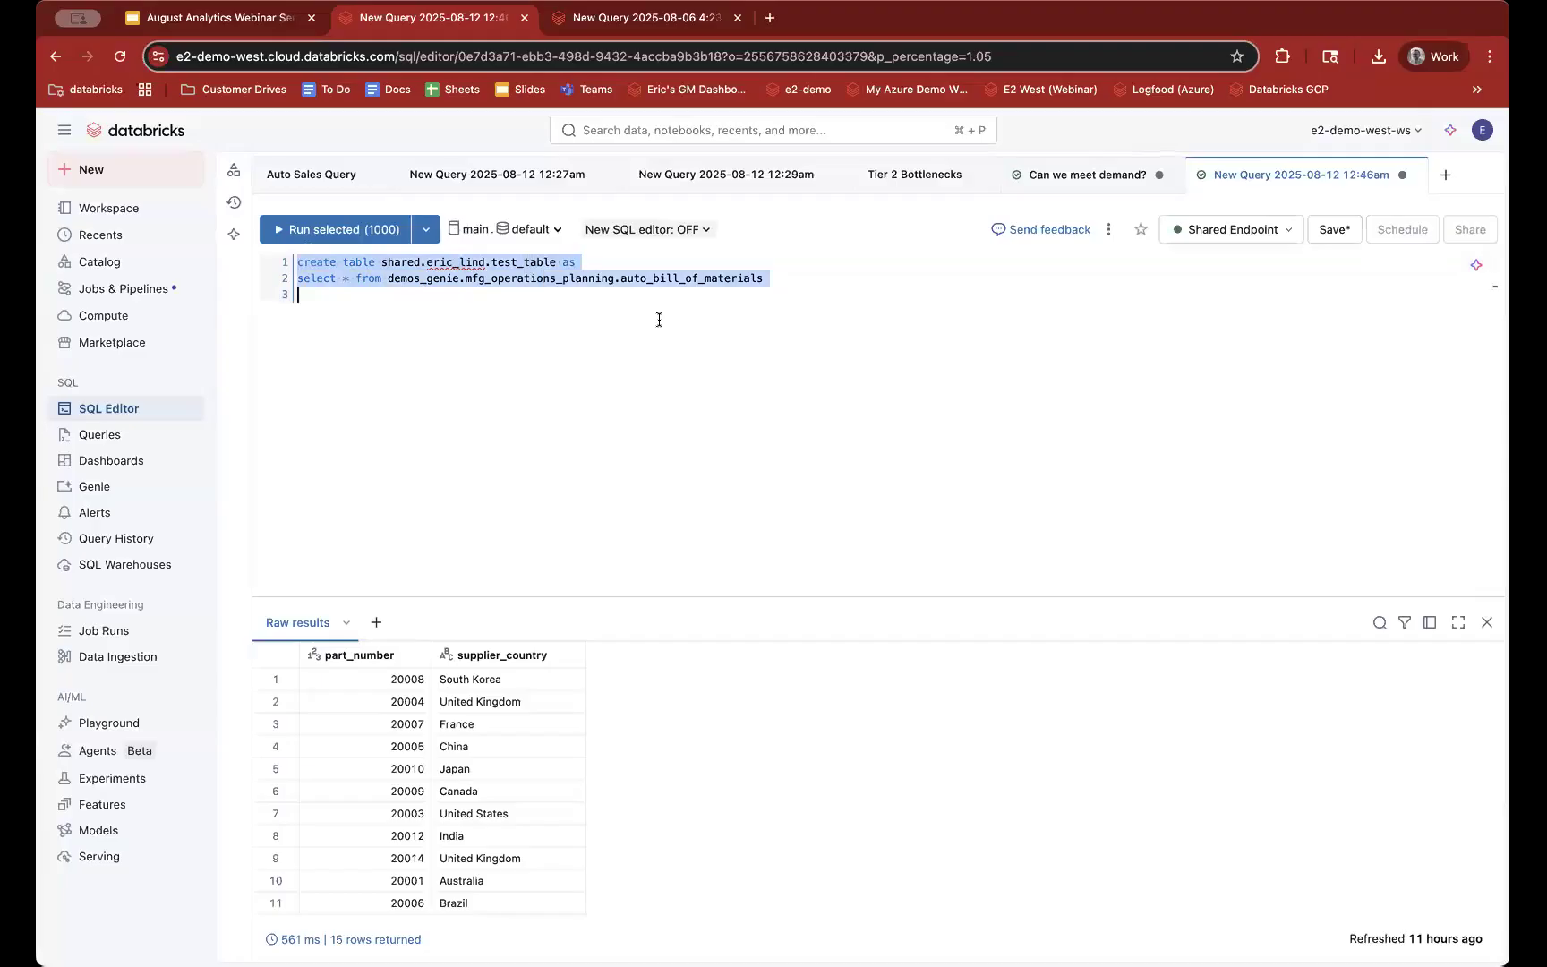
left_click(659, 319)
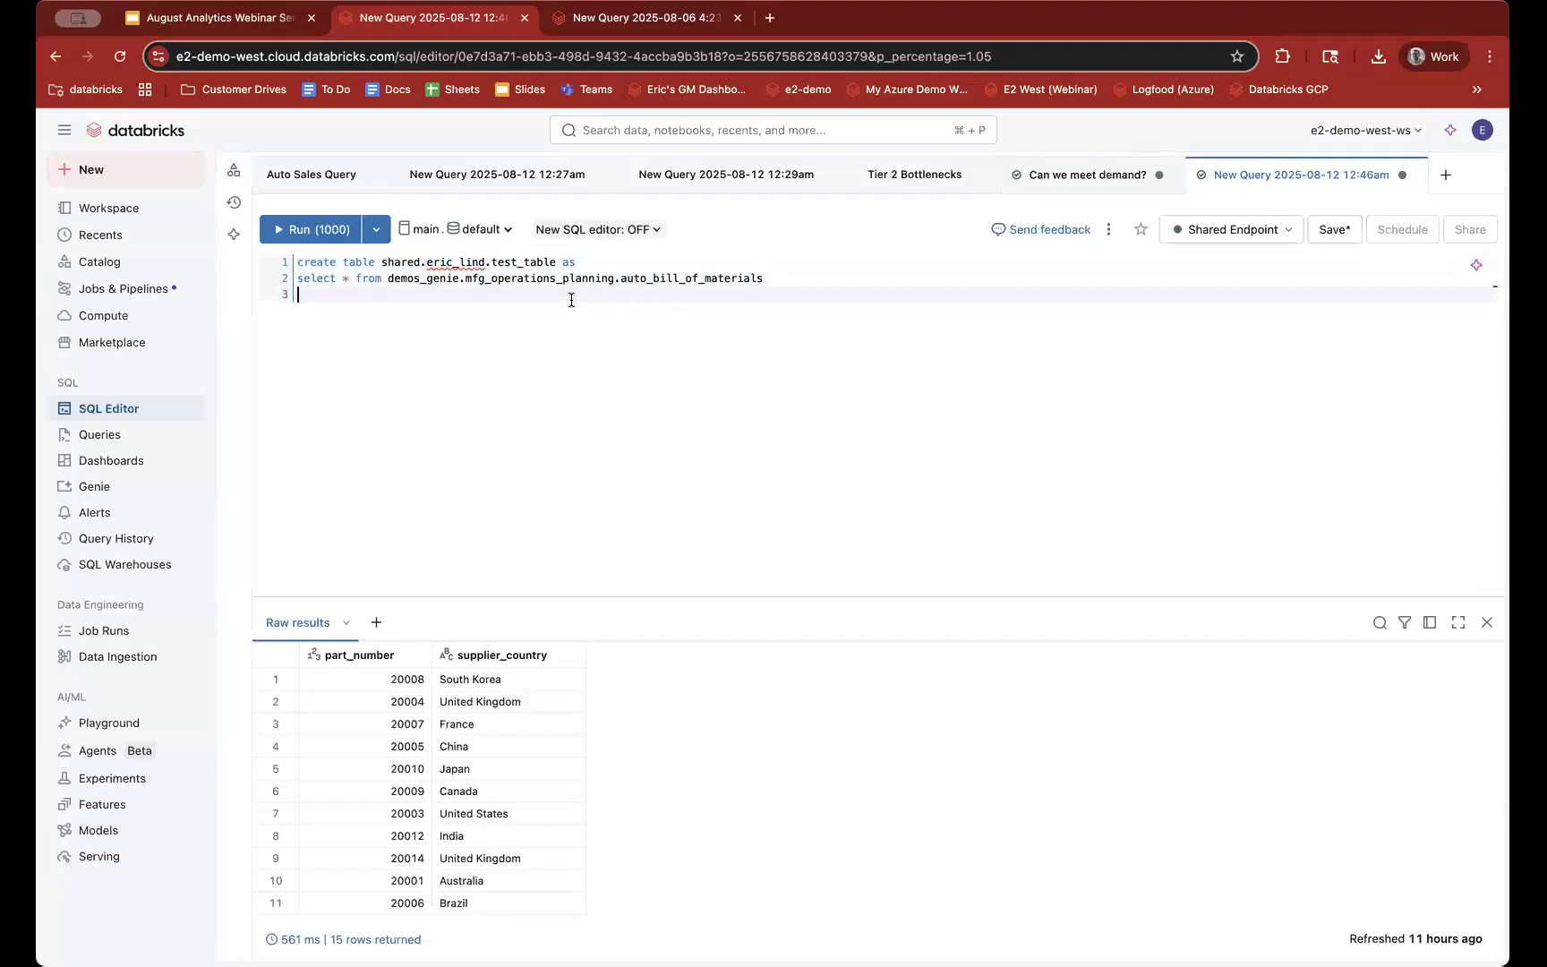
left_click(326, 179)
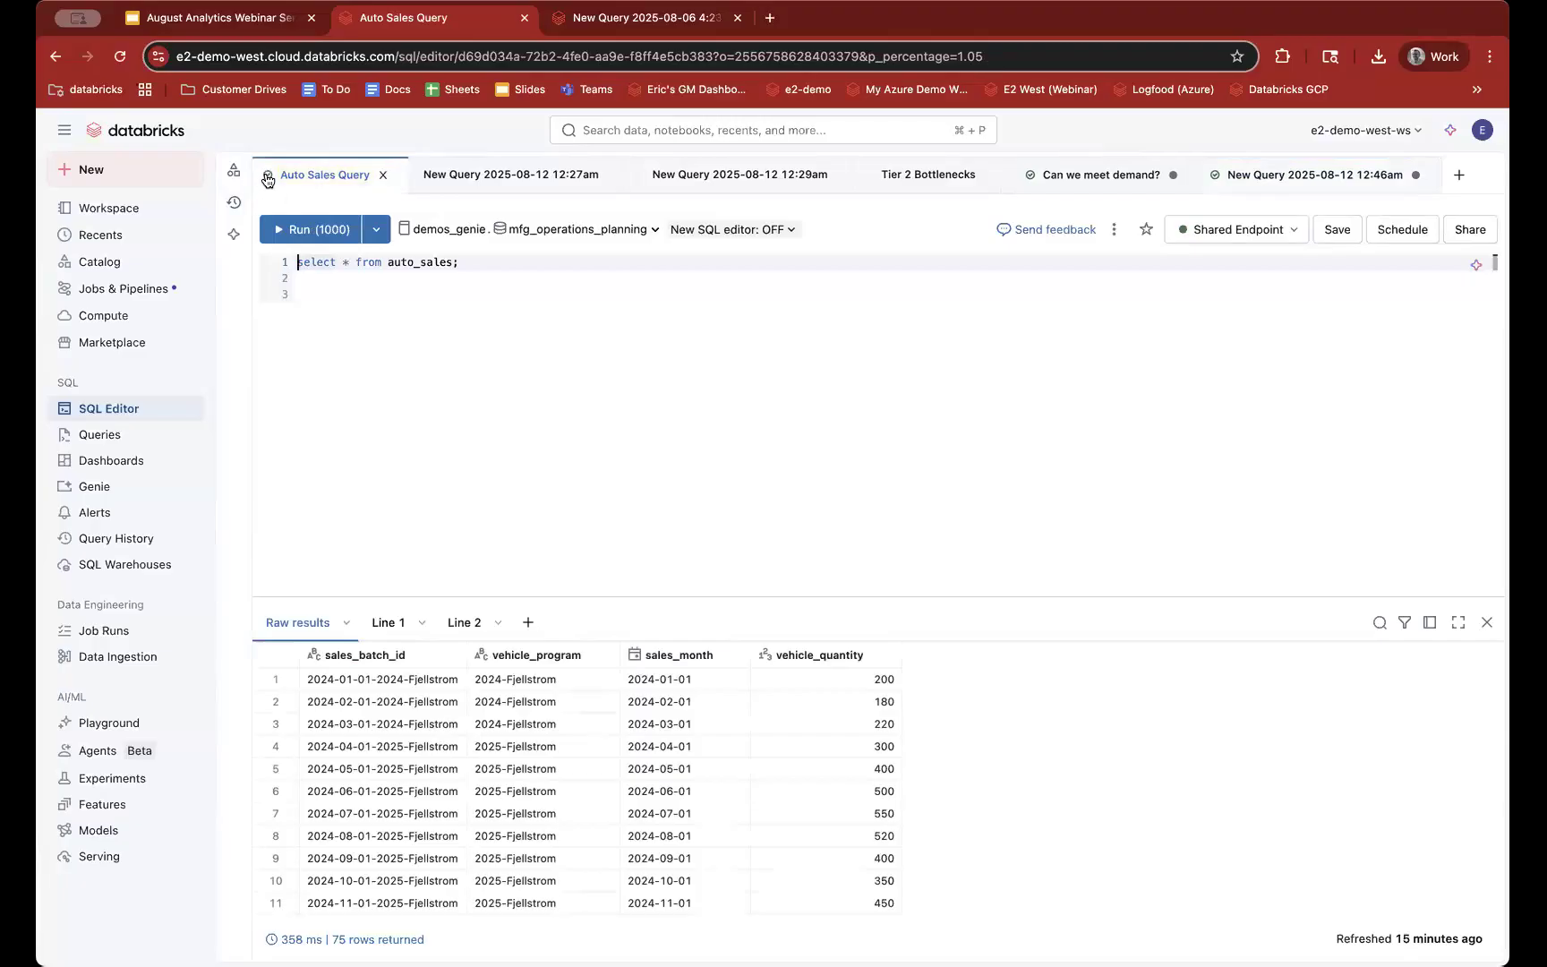
Step: Open Auto Sales Query from the saved queries list
left_click(327, 299)
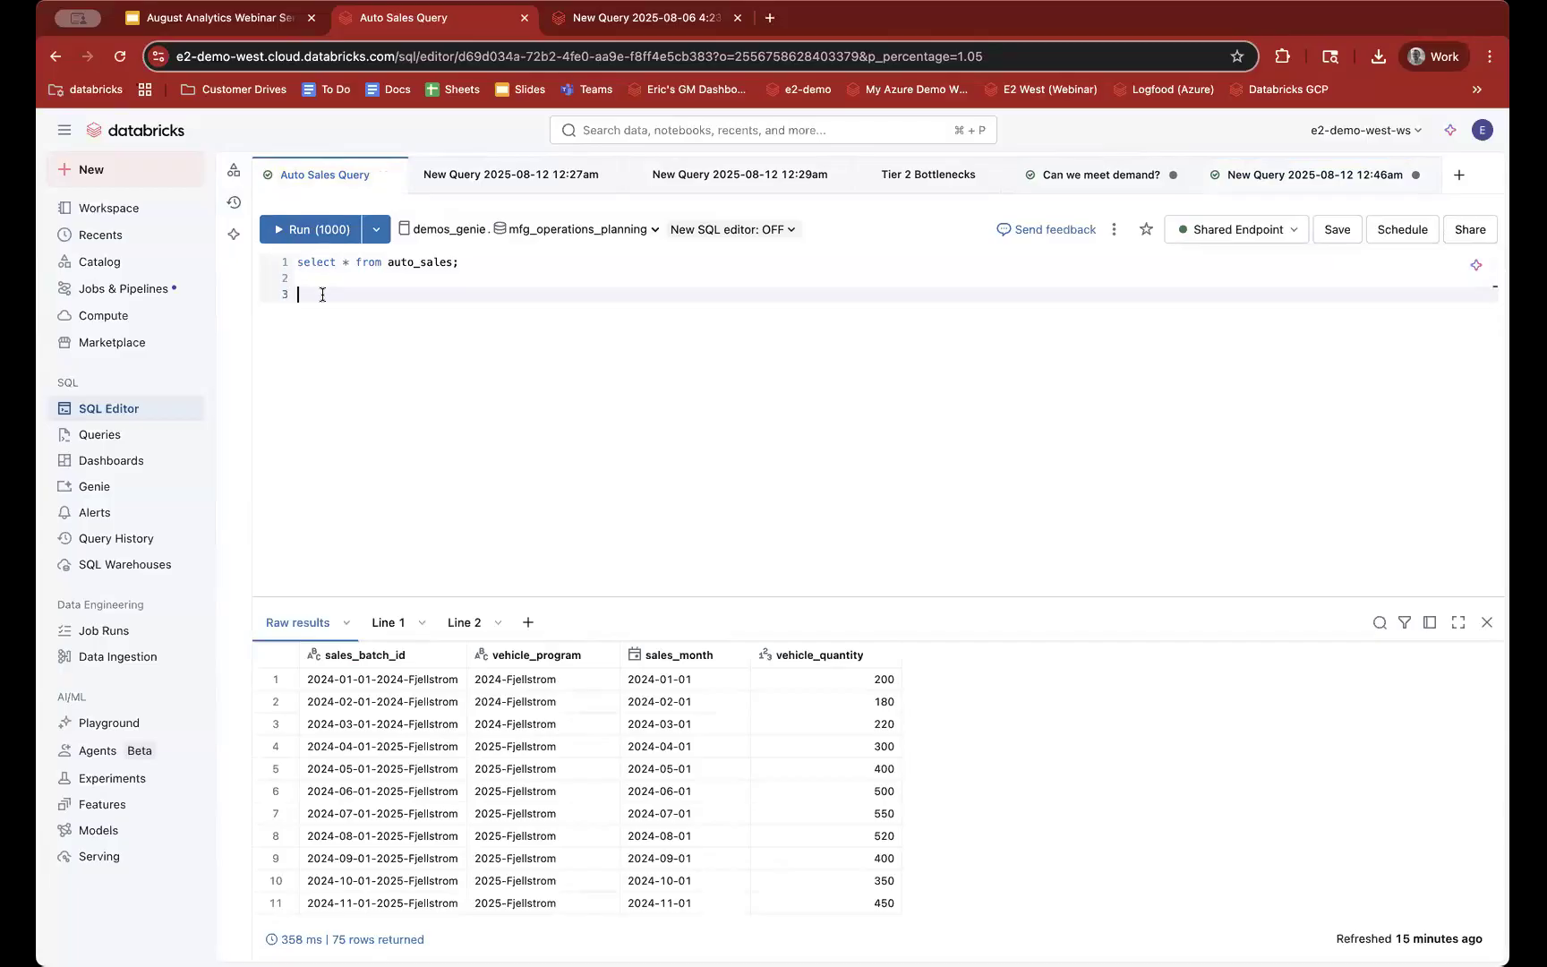
left_click(127, 437)
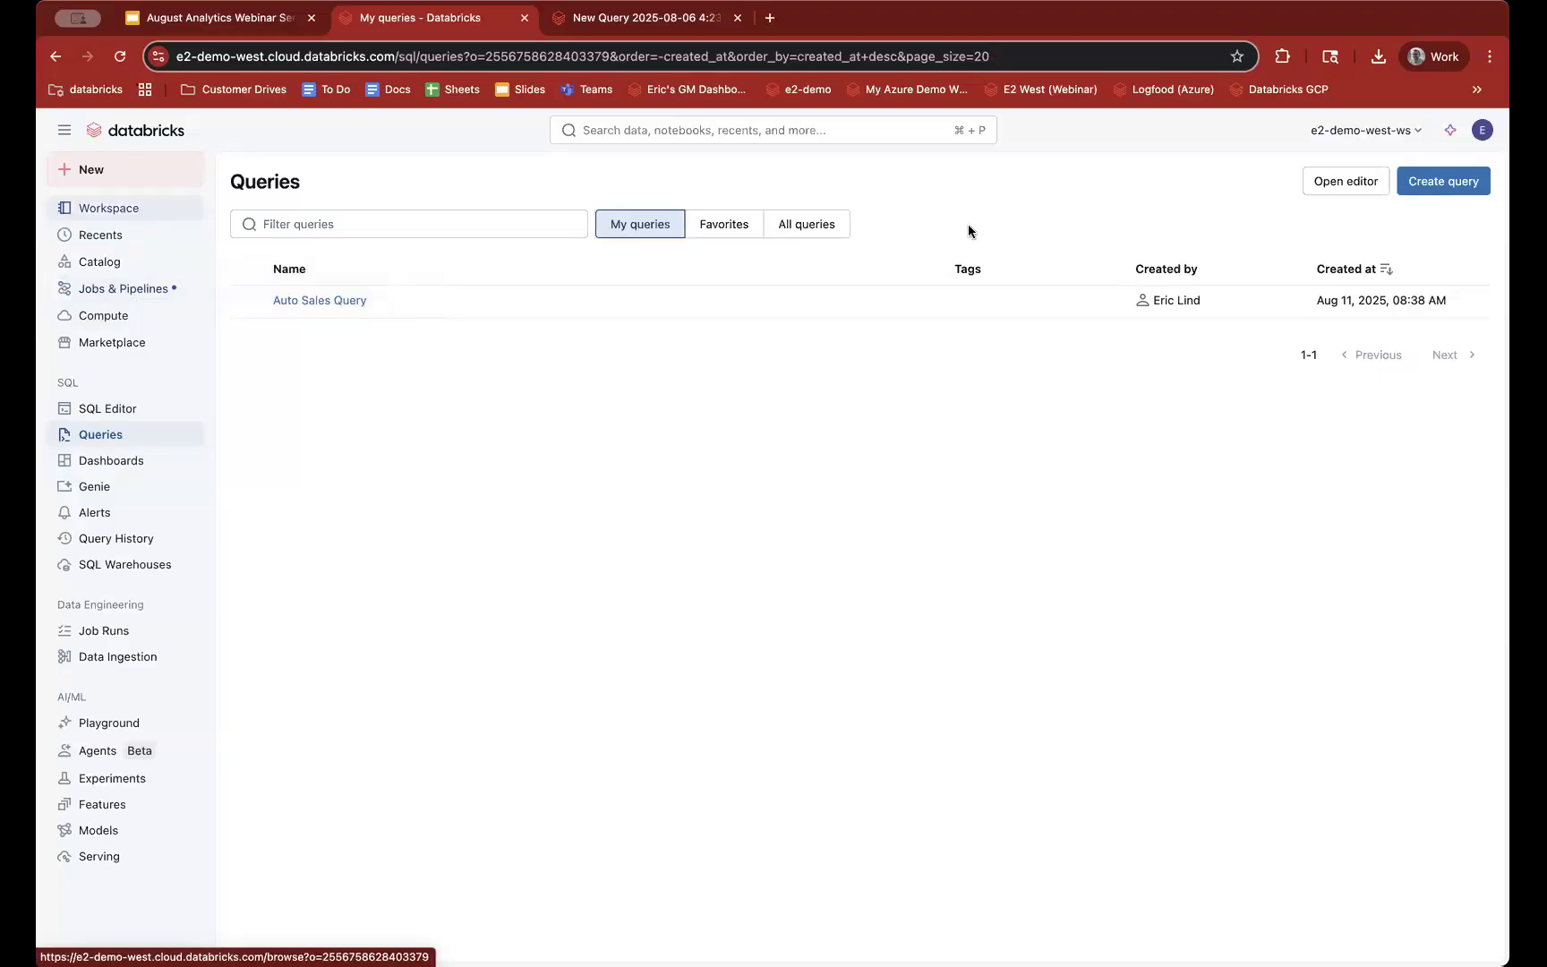
left_click(140, 410)
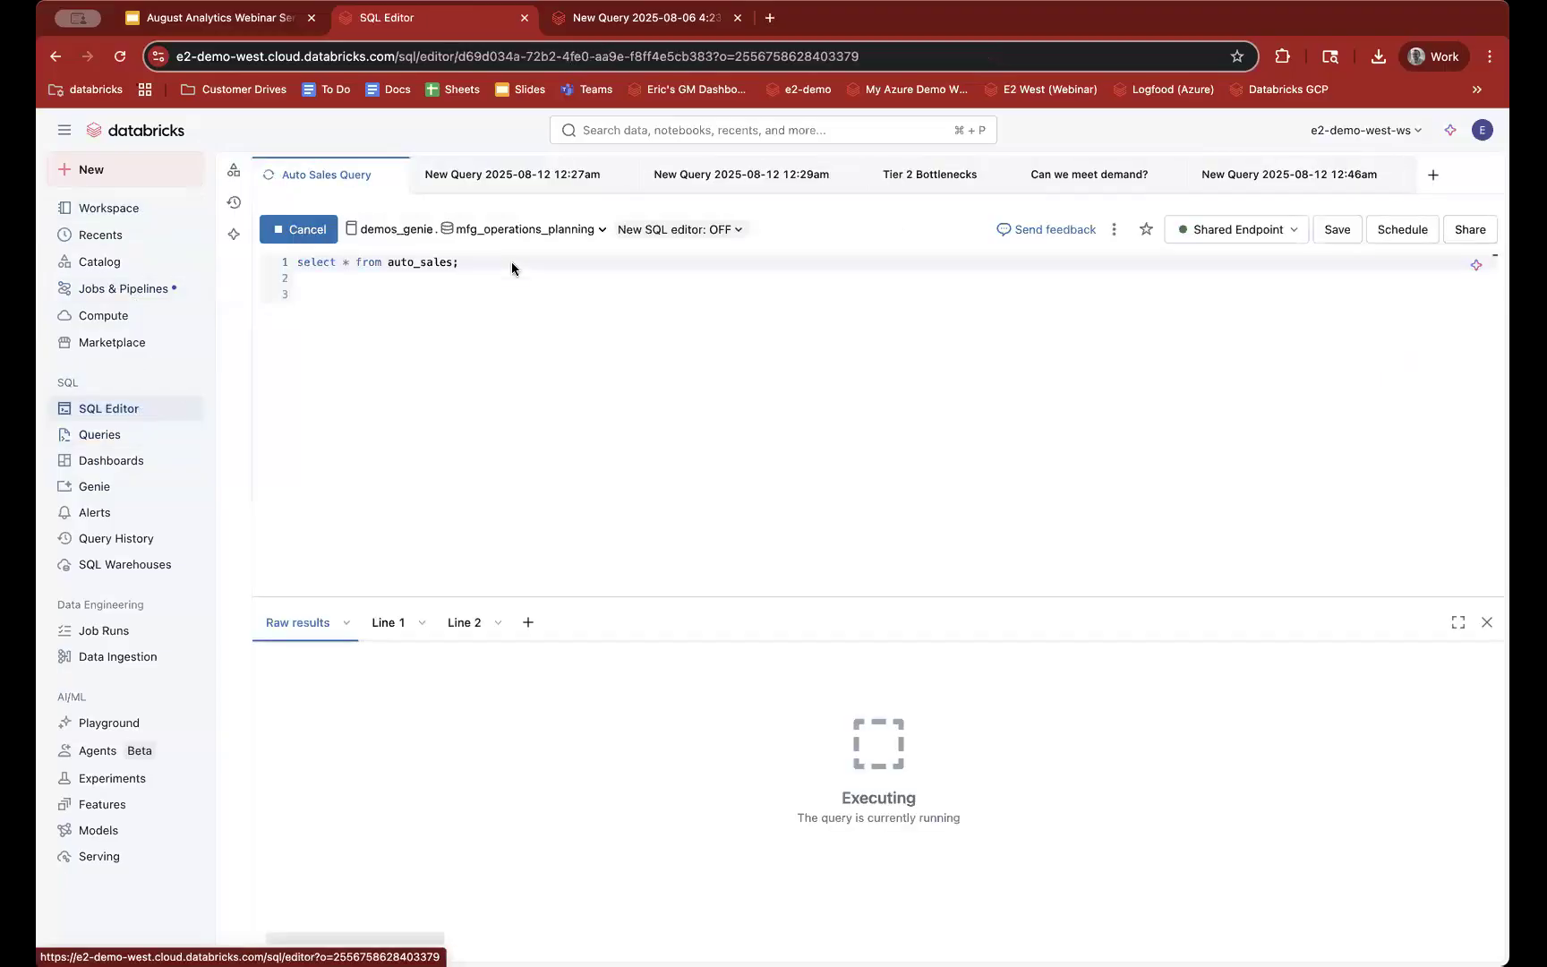
left_click(1406, 231)
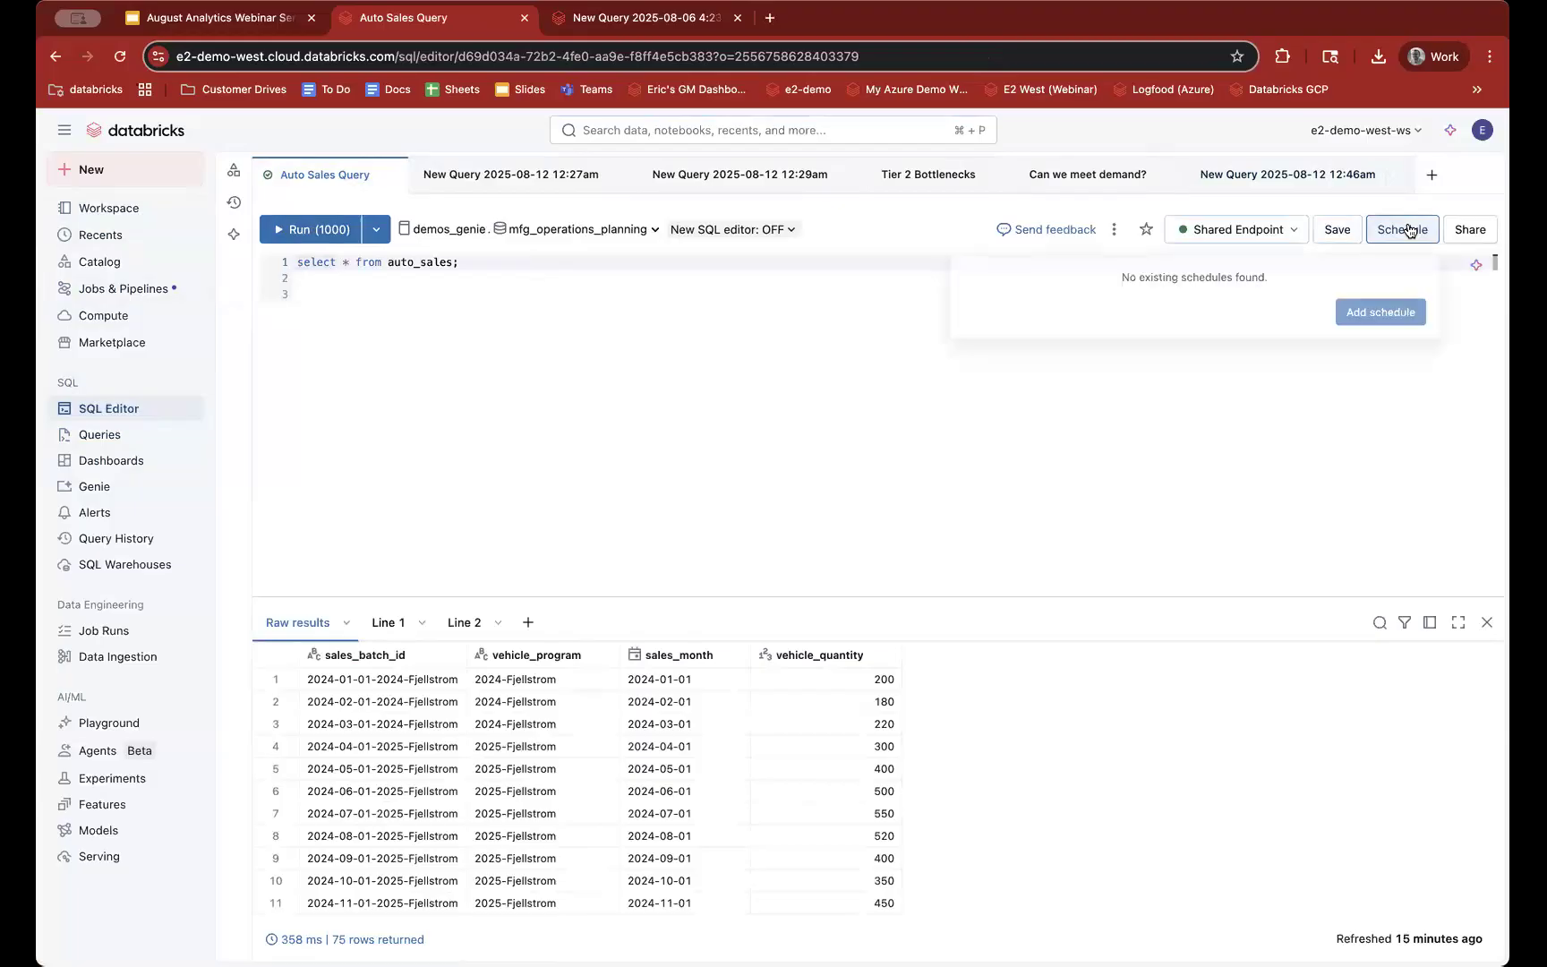
left_click(1383, 316)
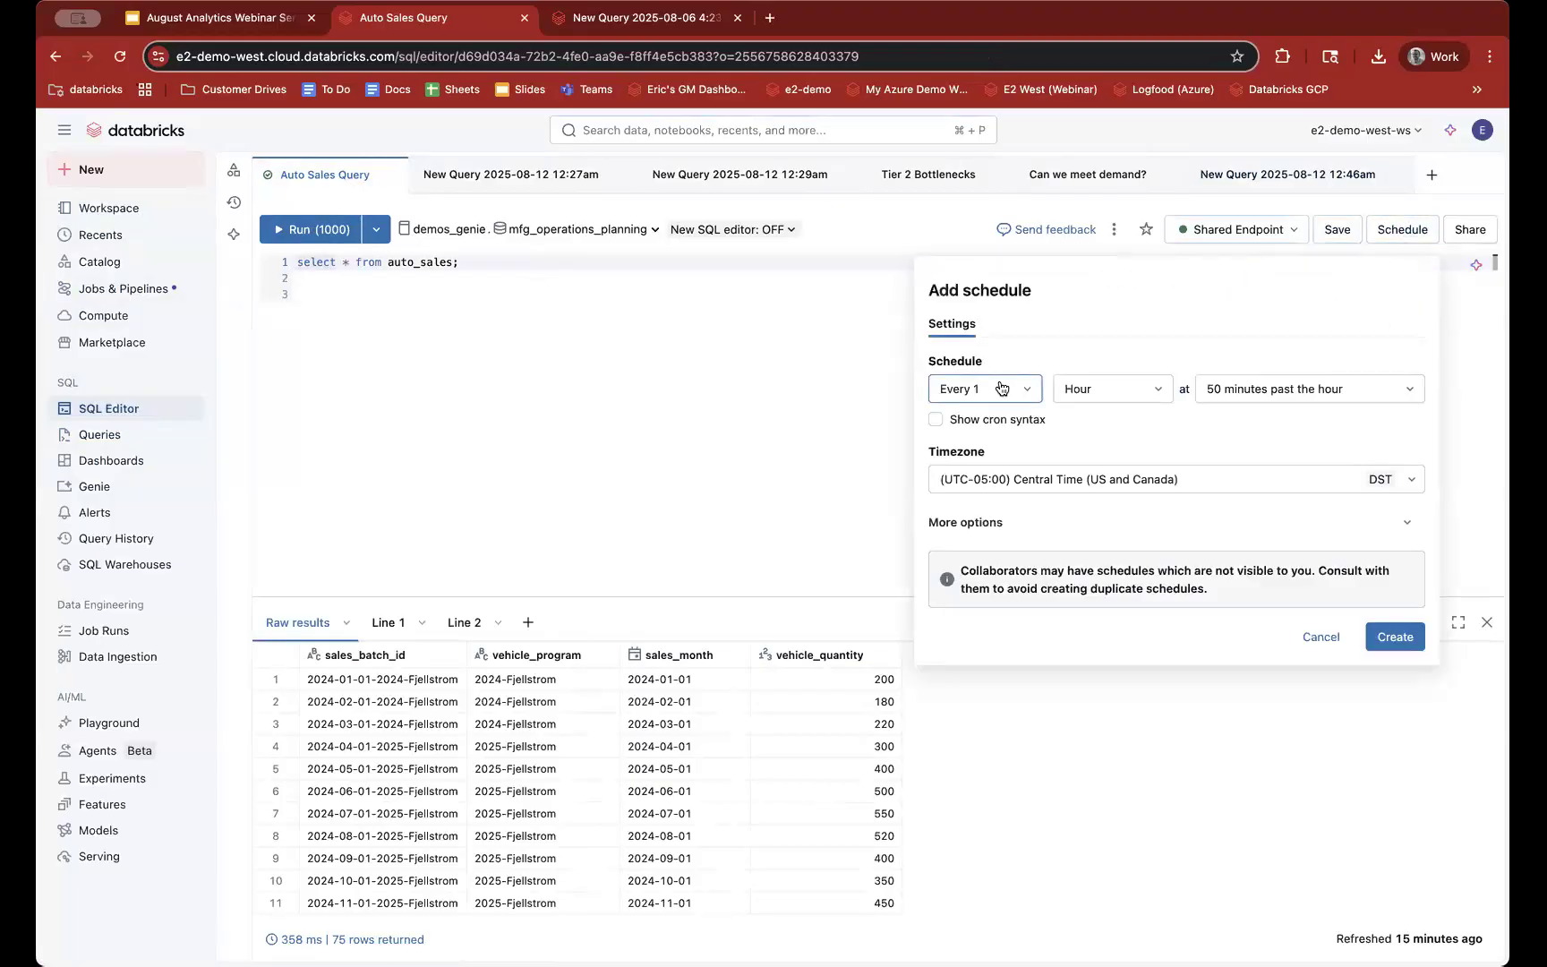
left_click(1001, 387)
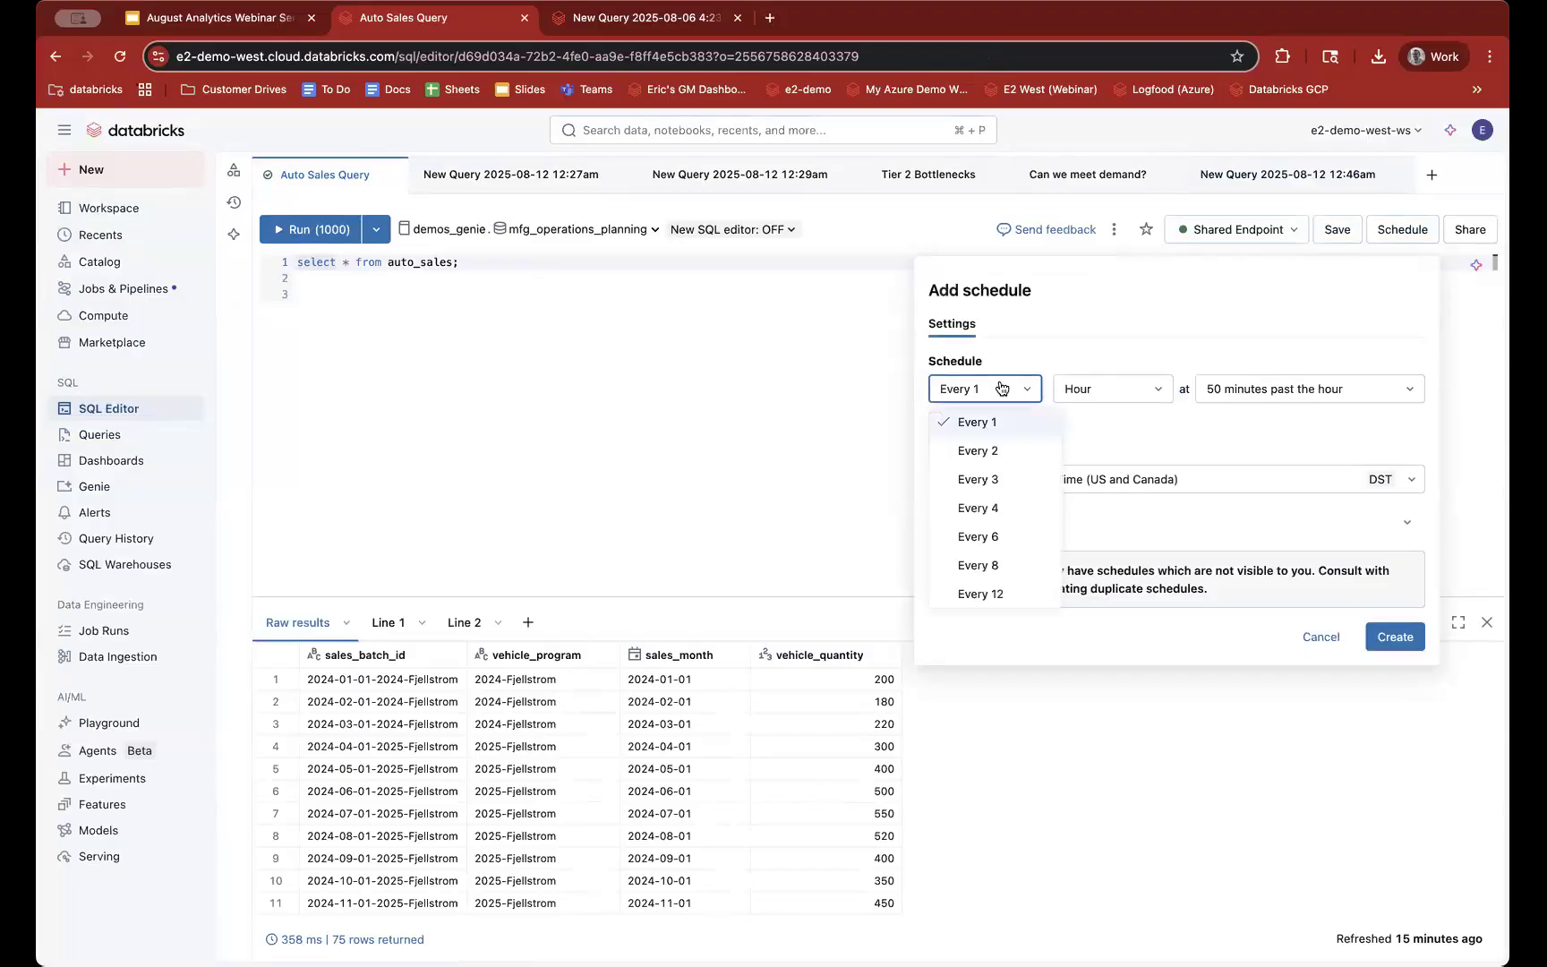
left_click(1001, 388)
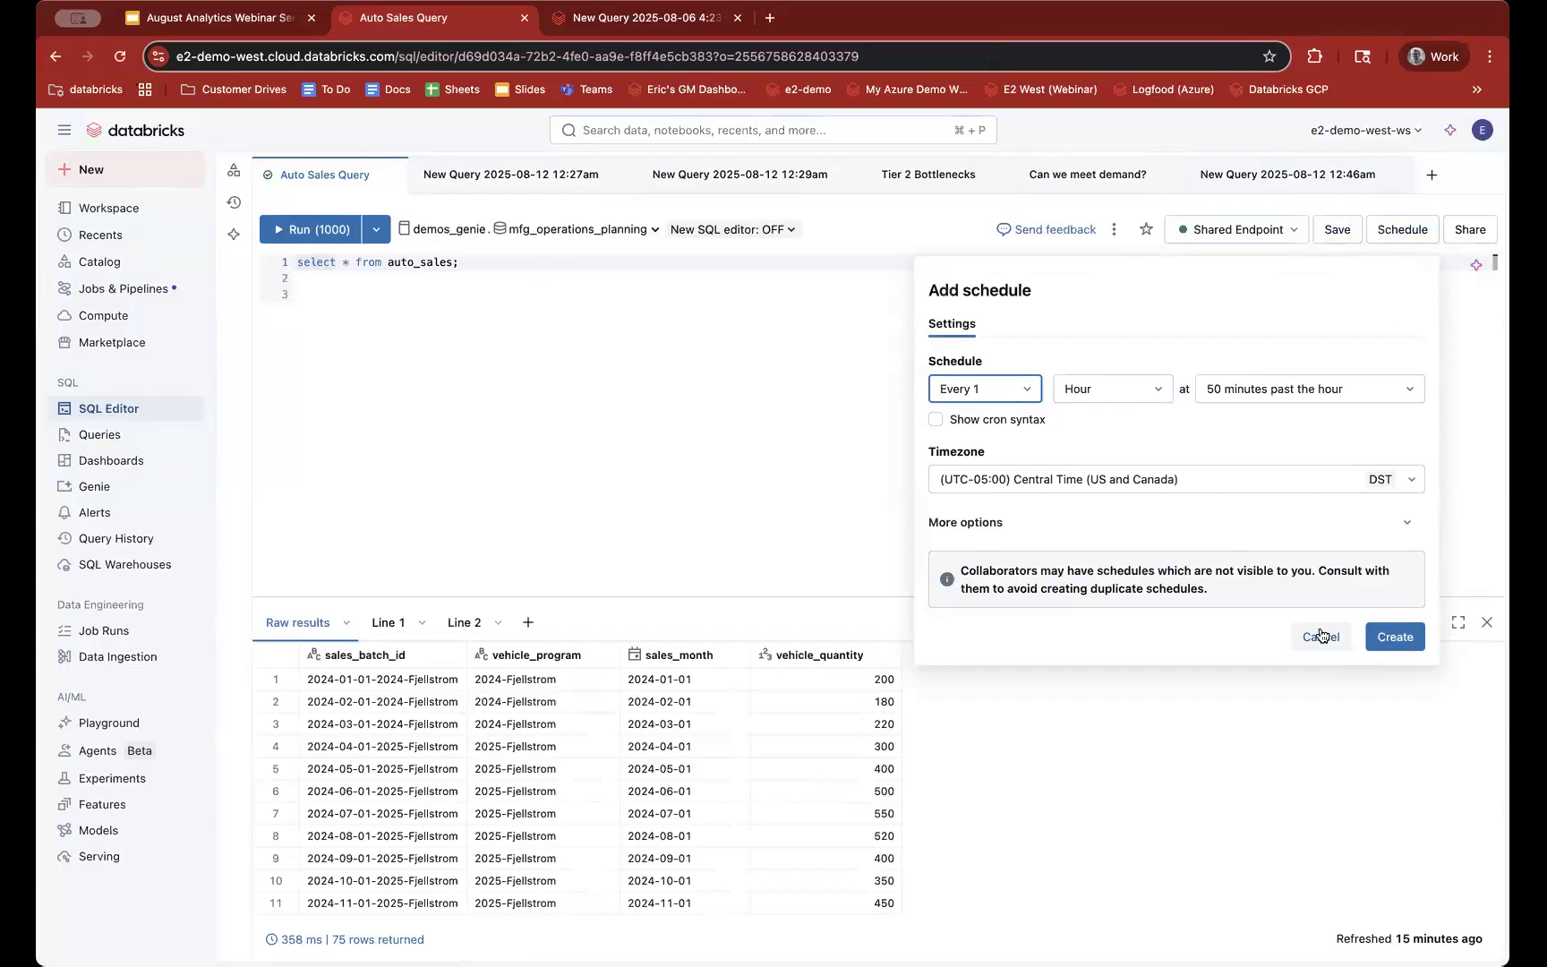
left_click(1320, 635)
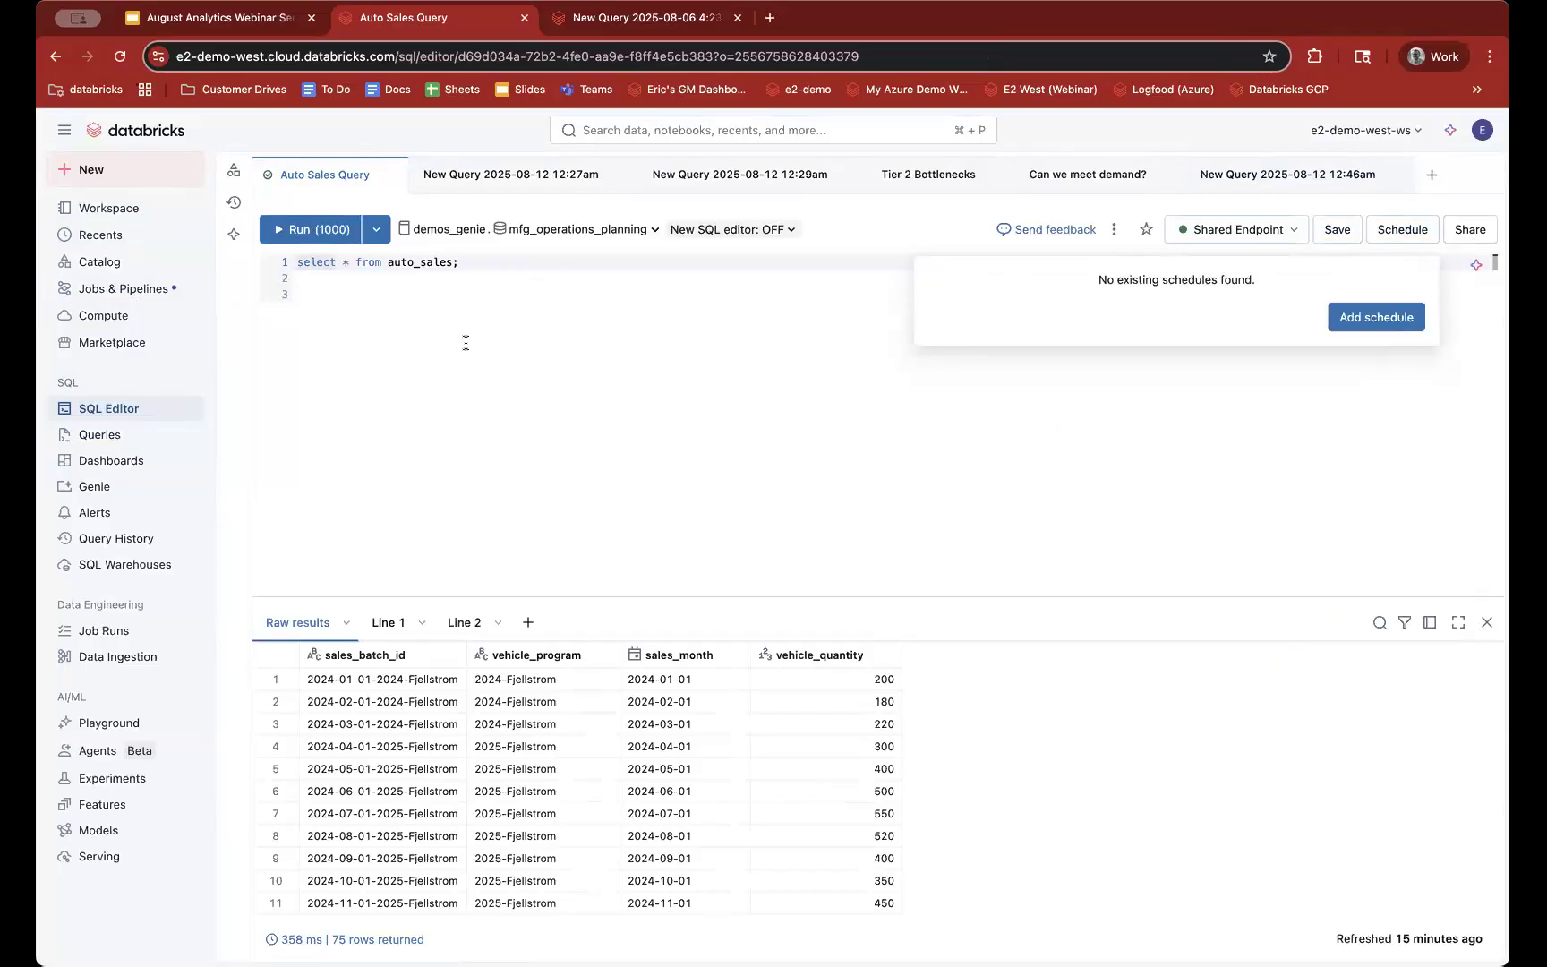
left_click(392, 280)
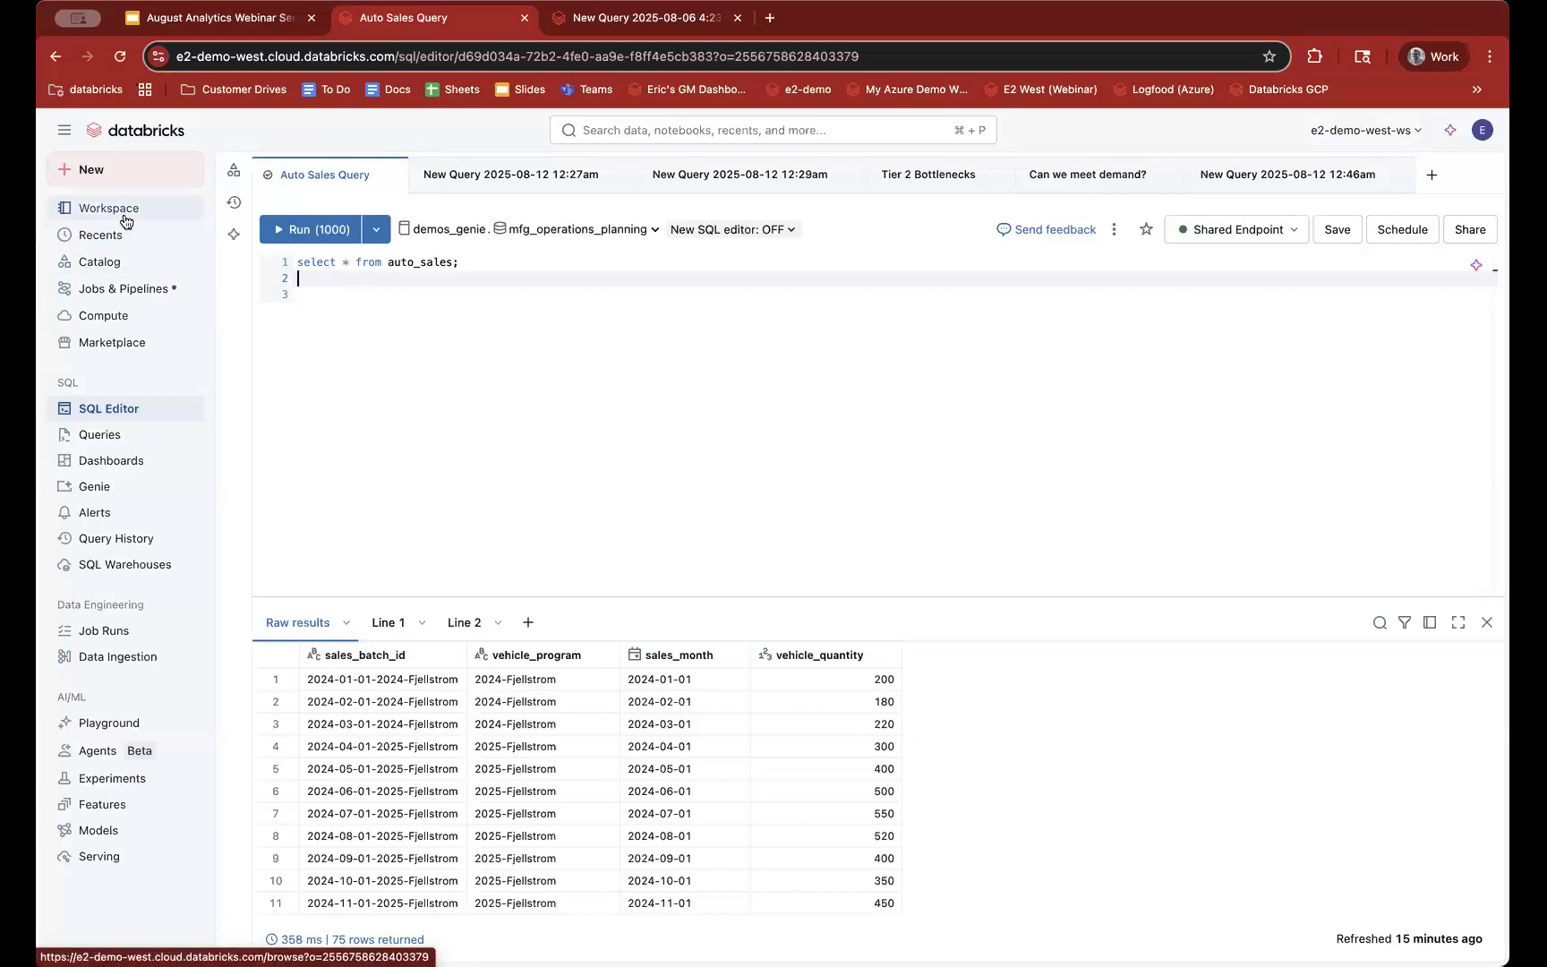
Step: Start an ETL pipeline, choose Maybe later, and return to the Jobs & Pipelines list
left_click(126, 289)
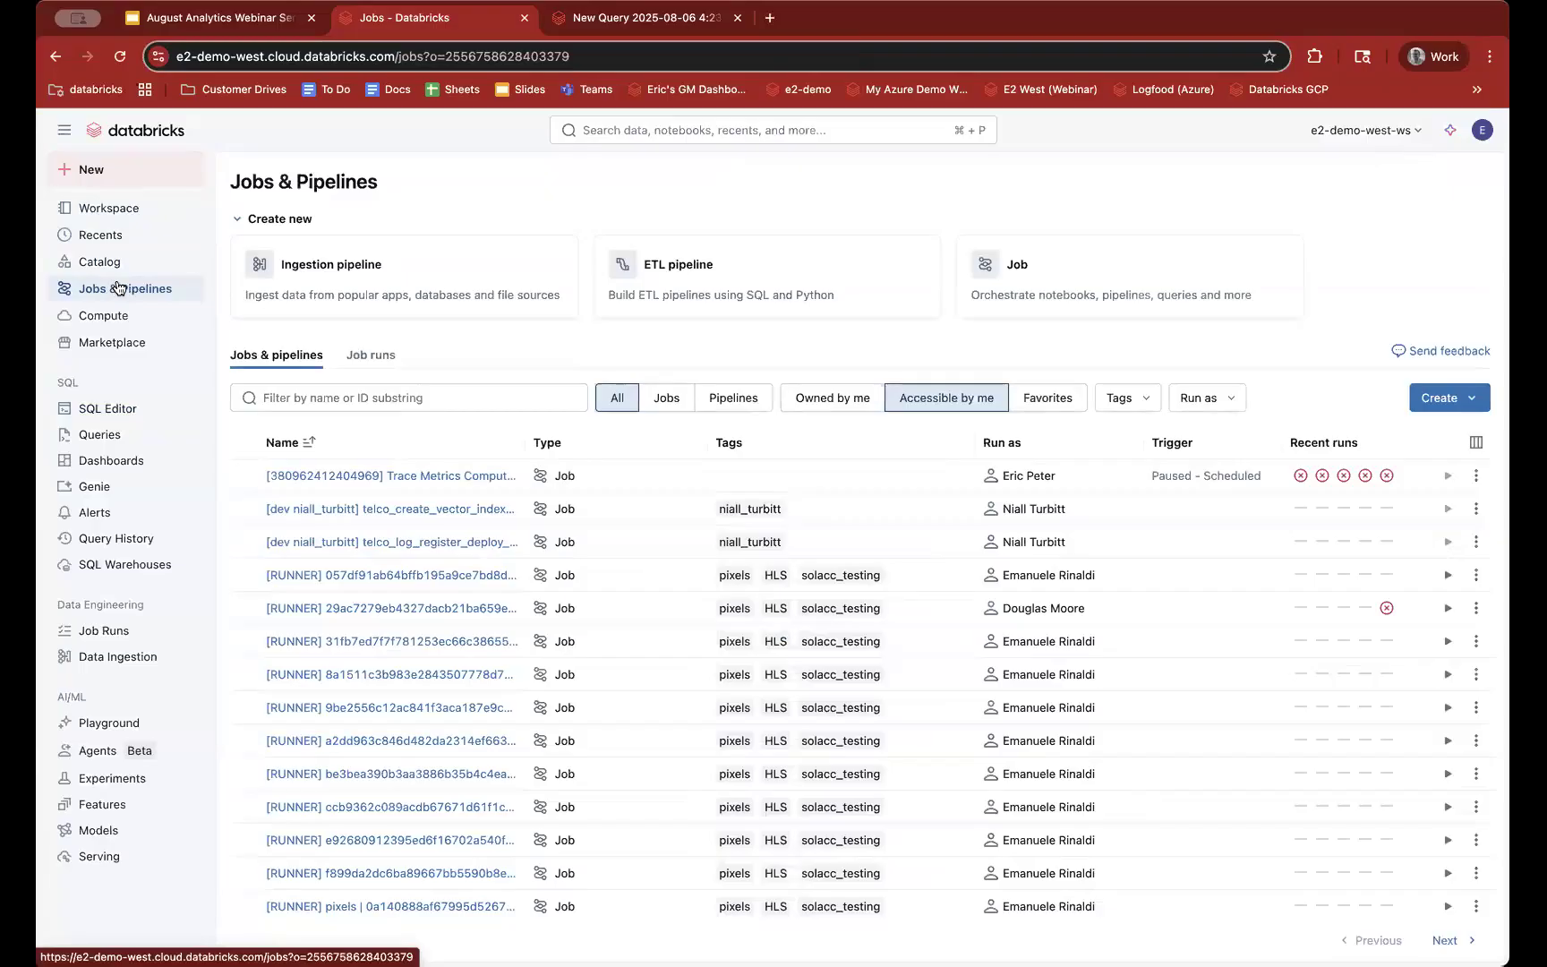
left_click(781, 278)
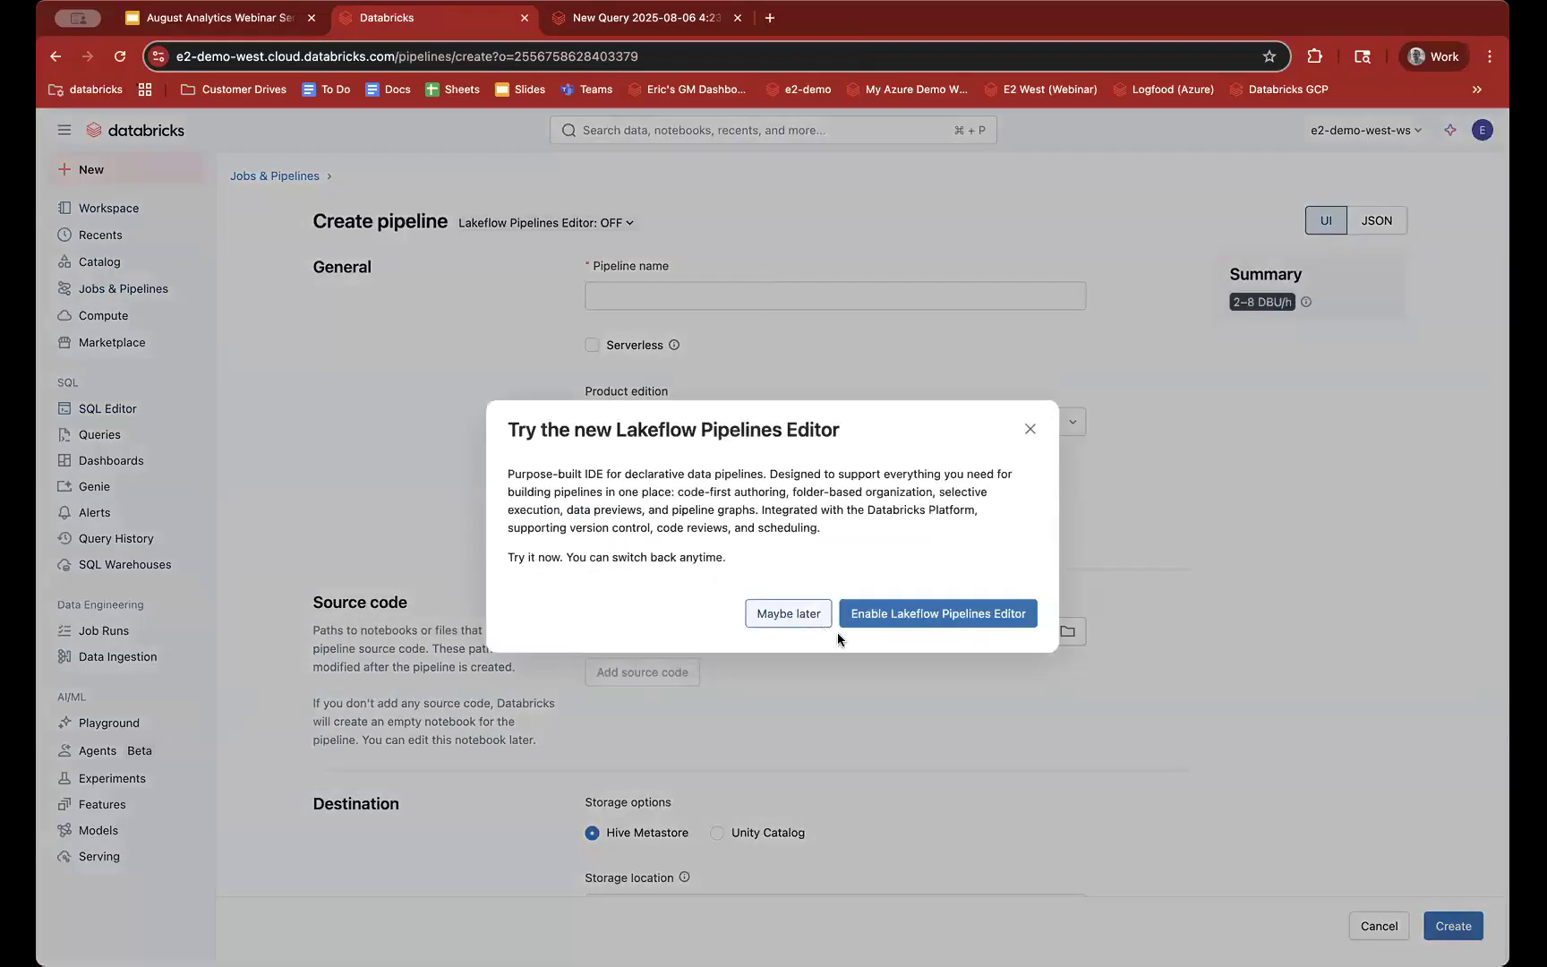
left_click(787, 613)
left_click(112, 288)
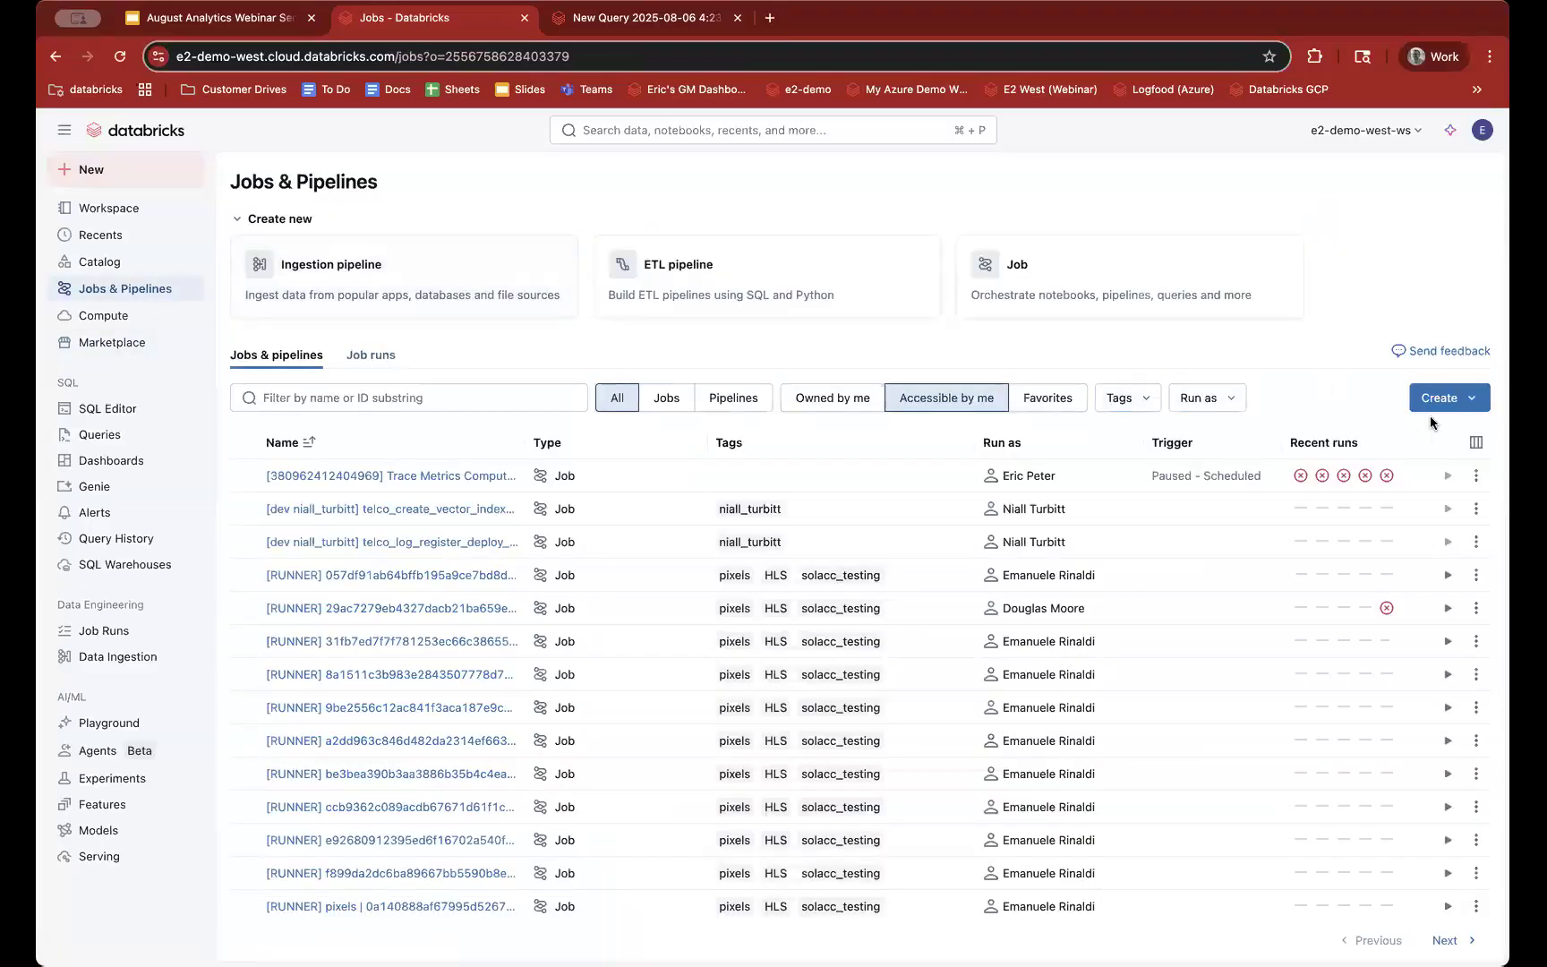
Step: Create a job with a SQL task using Auto Sales Query, then discard it for the SQL editor
left_click(1459, 404)
left_click(1191, 454)
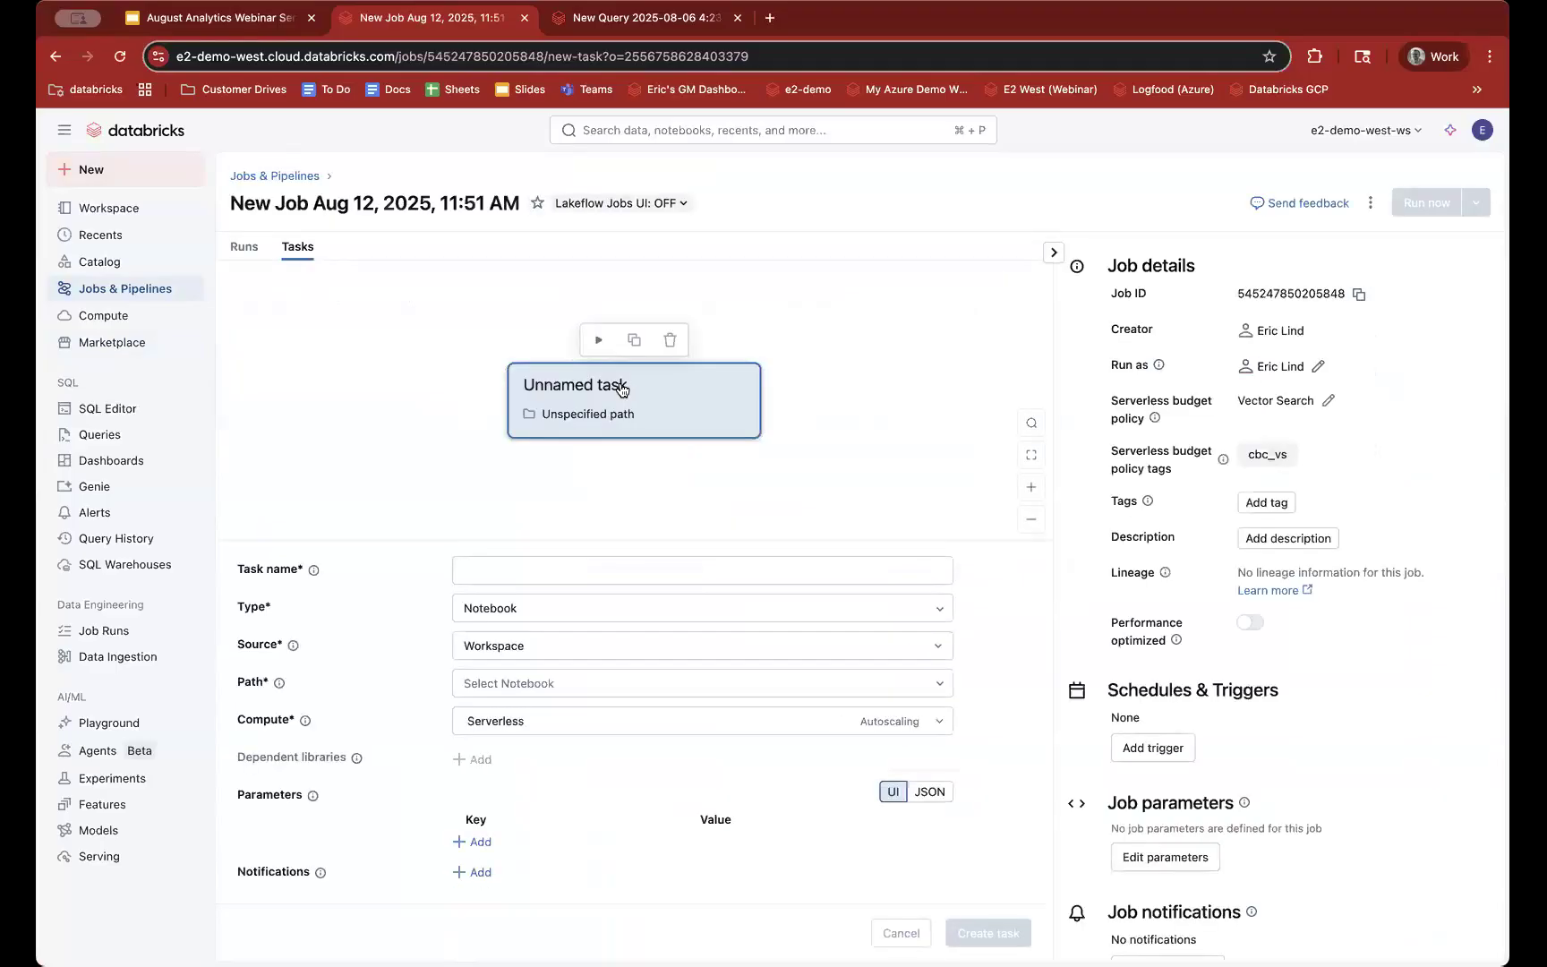
left_click(542, 570)
left_click(535, 613)
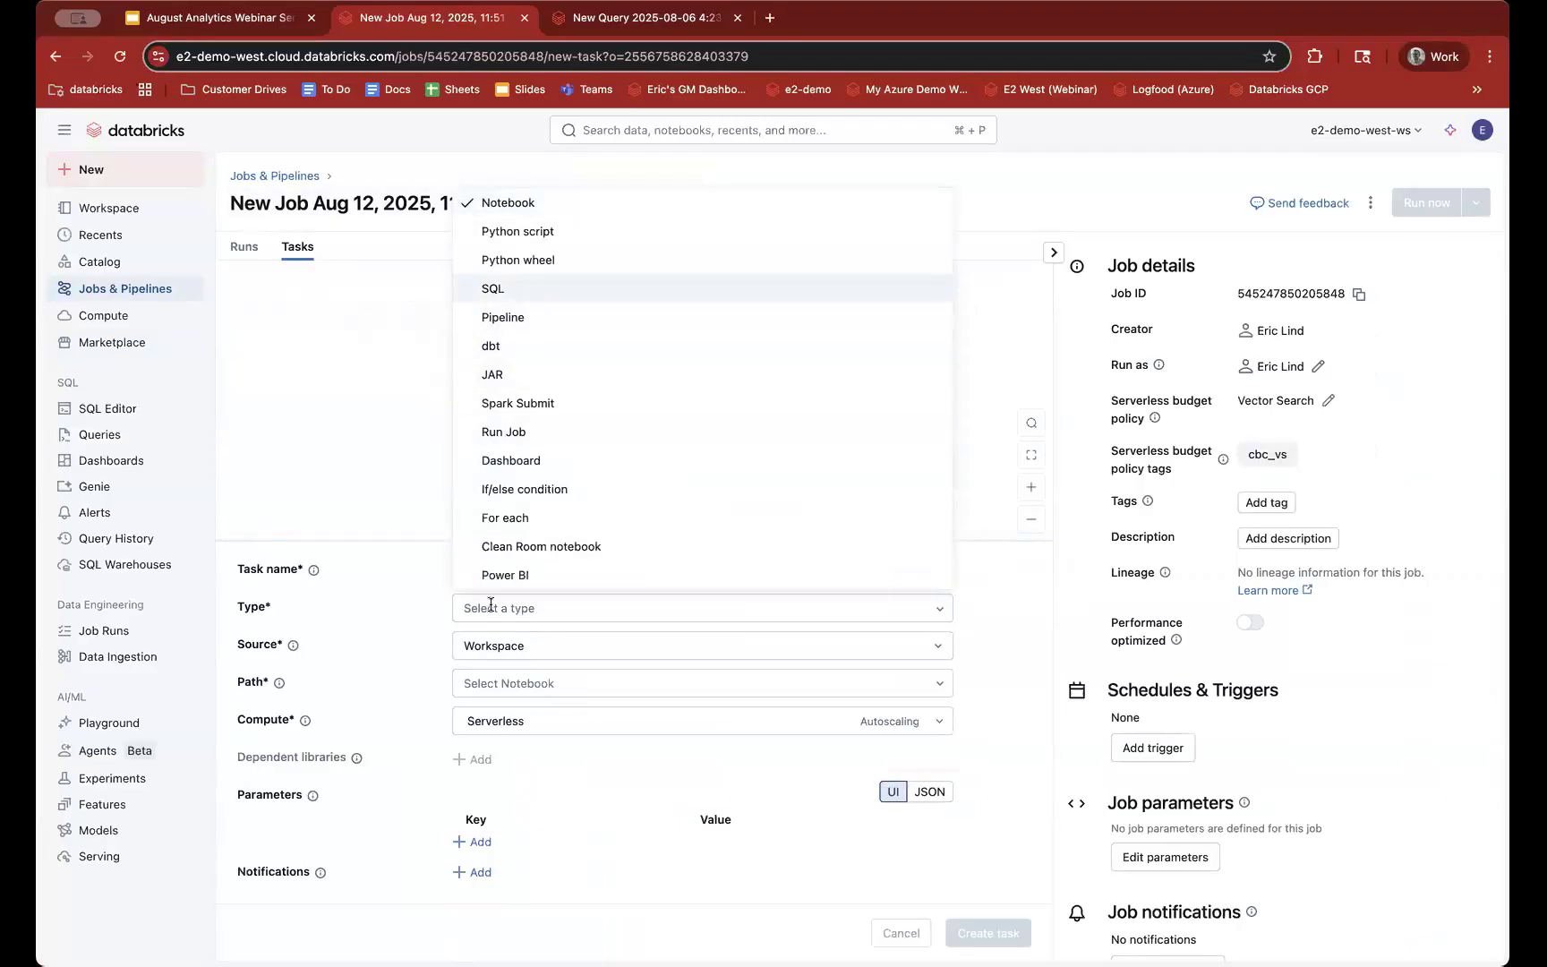
left_click(530, 296)
left_click(508, 681)
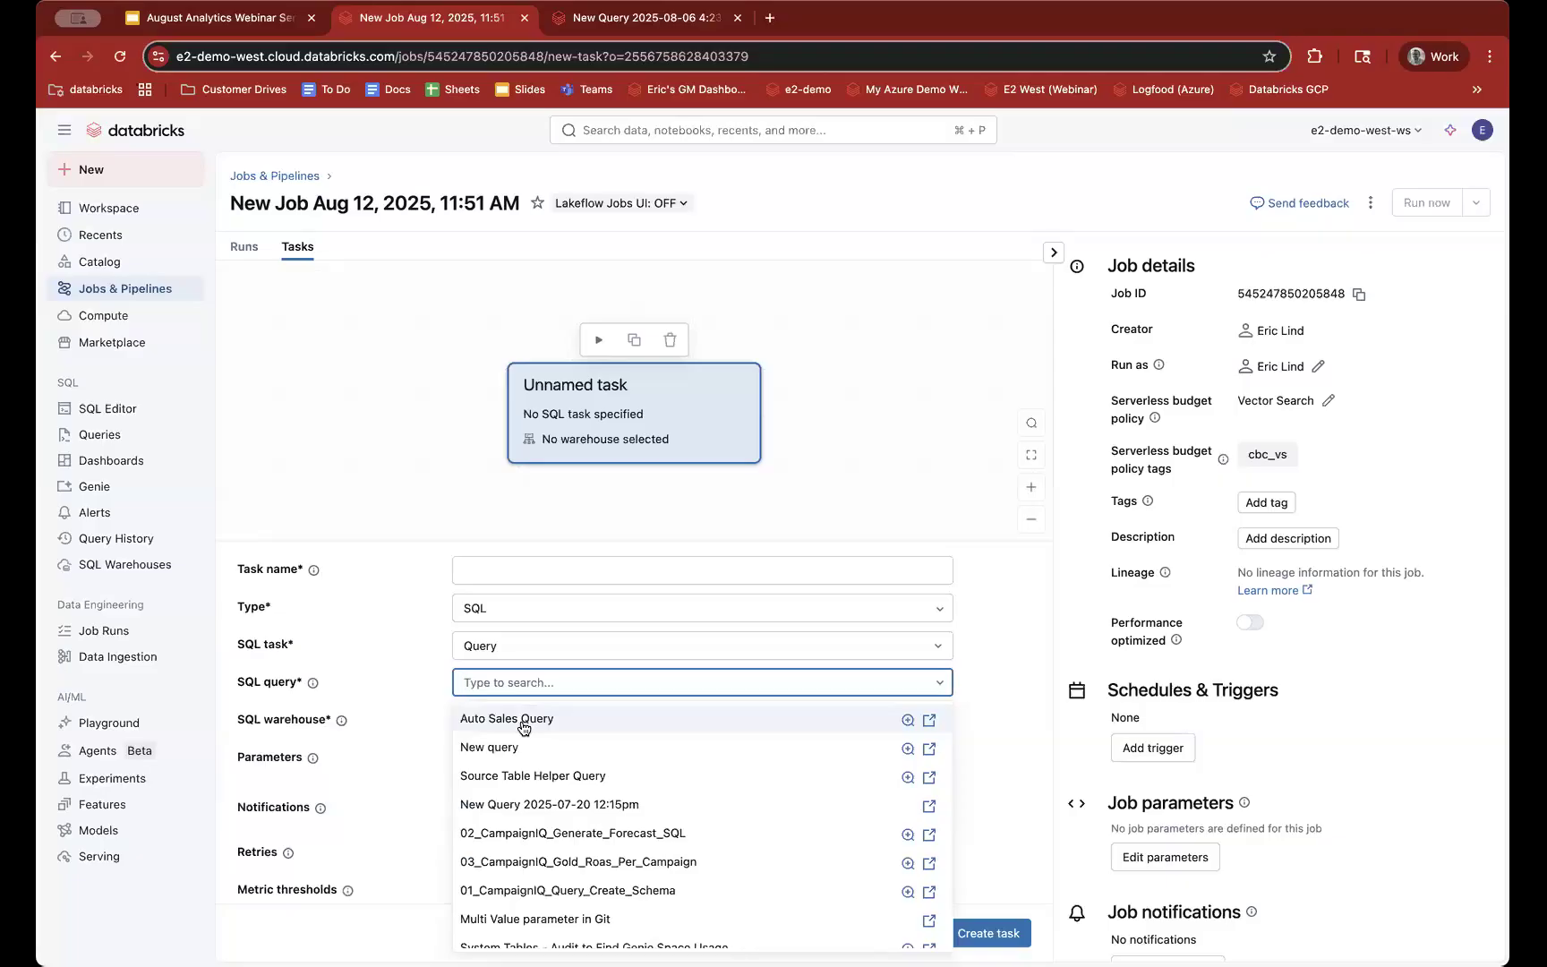
left_click(524, 727)
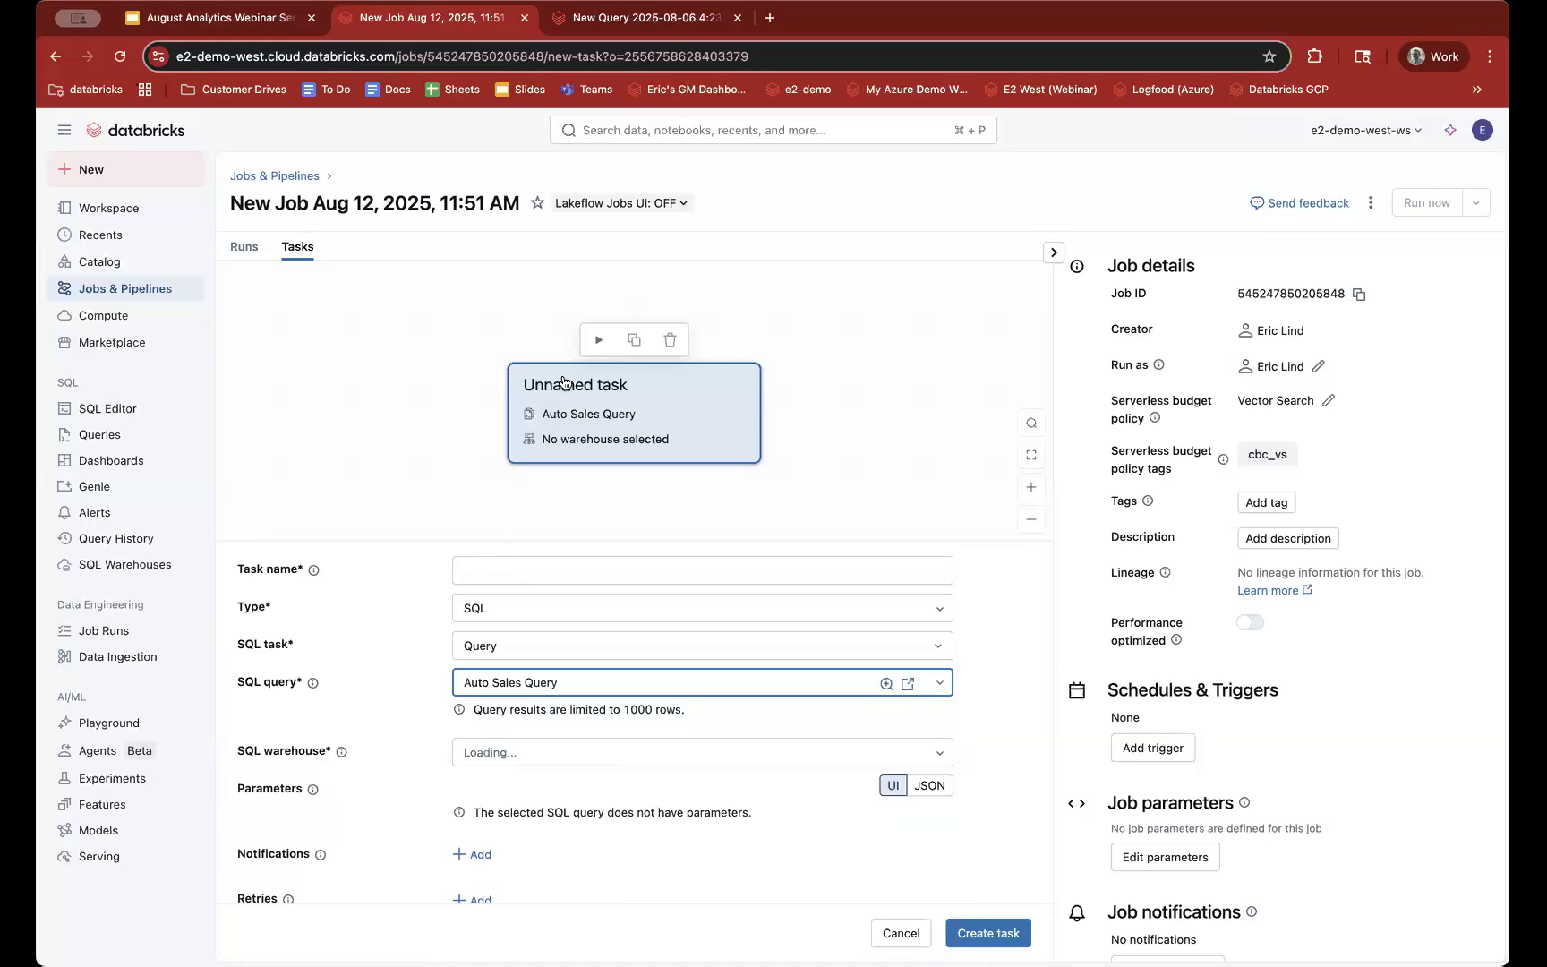
left_click(117, 408)
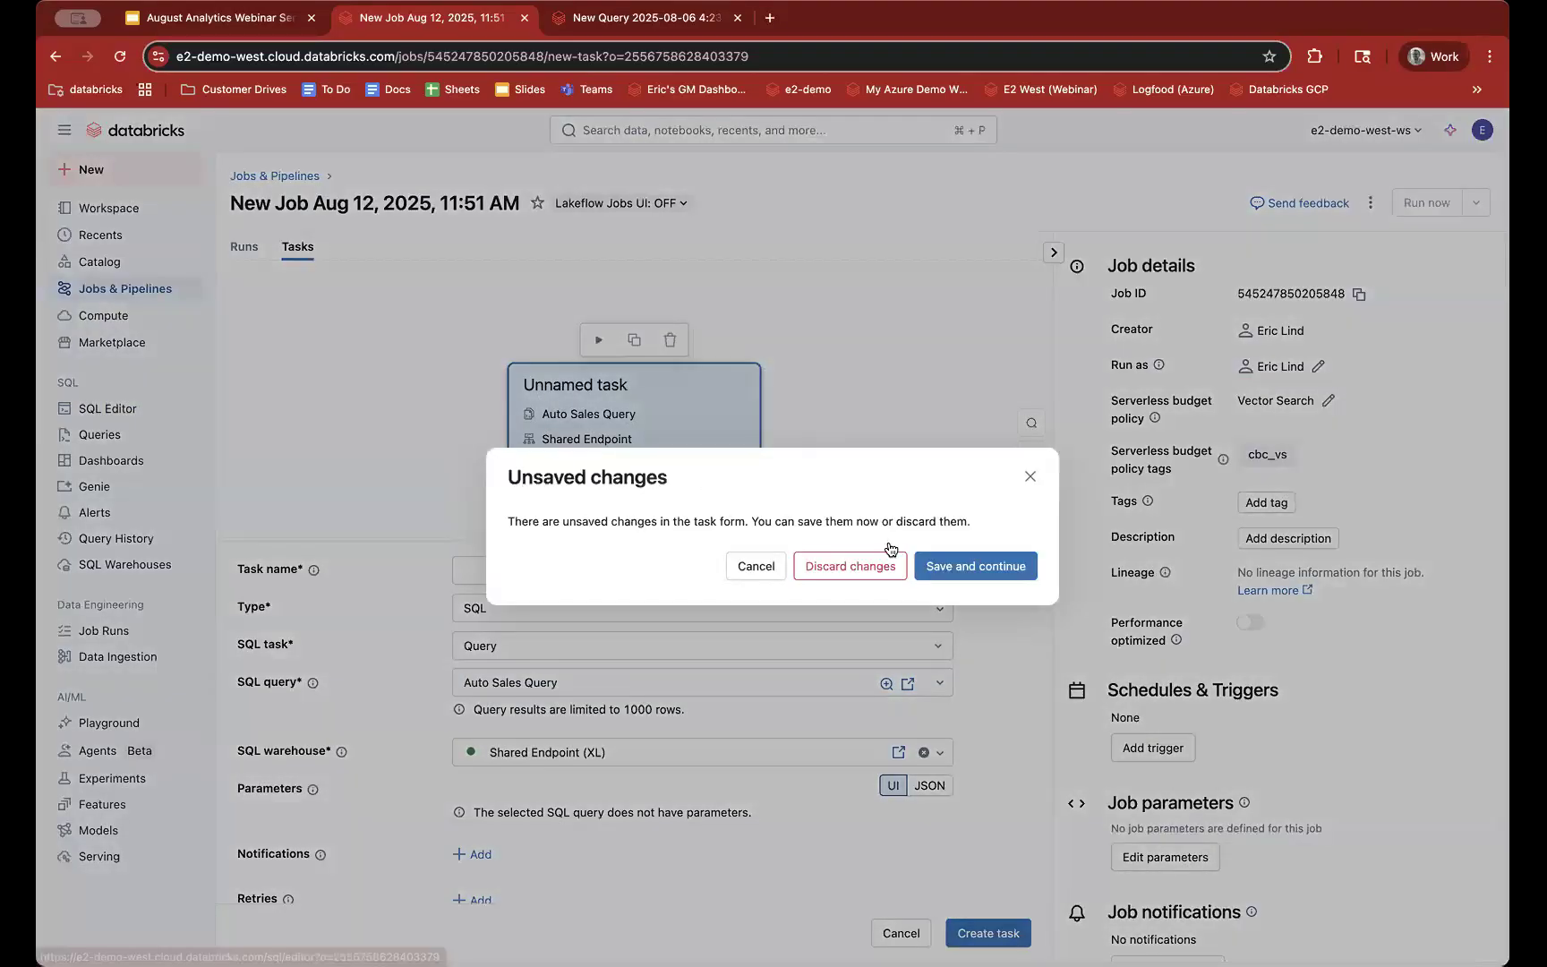
left_click(880, 564)
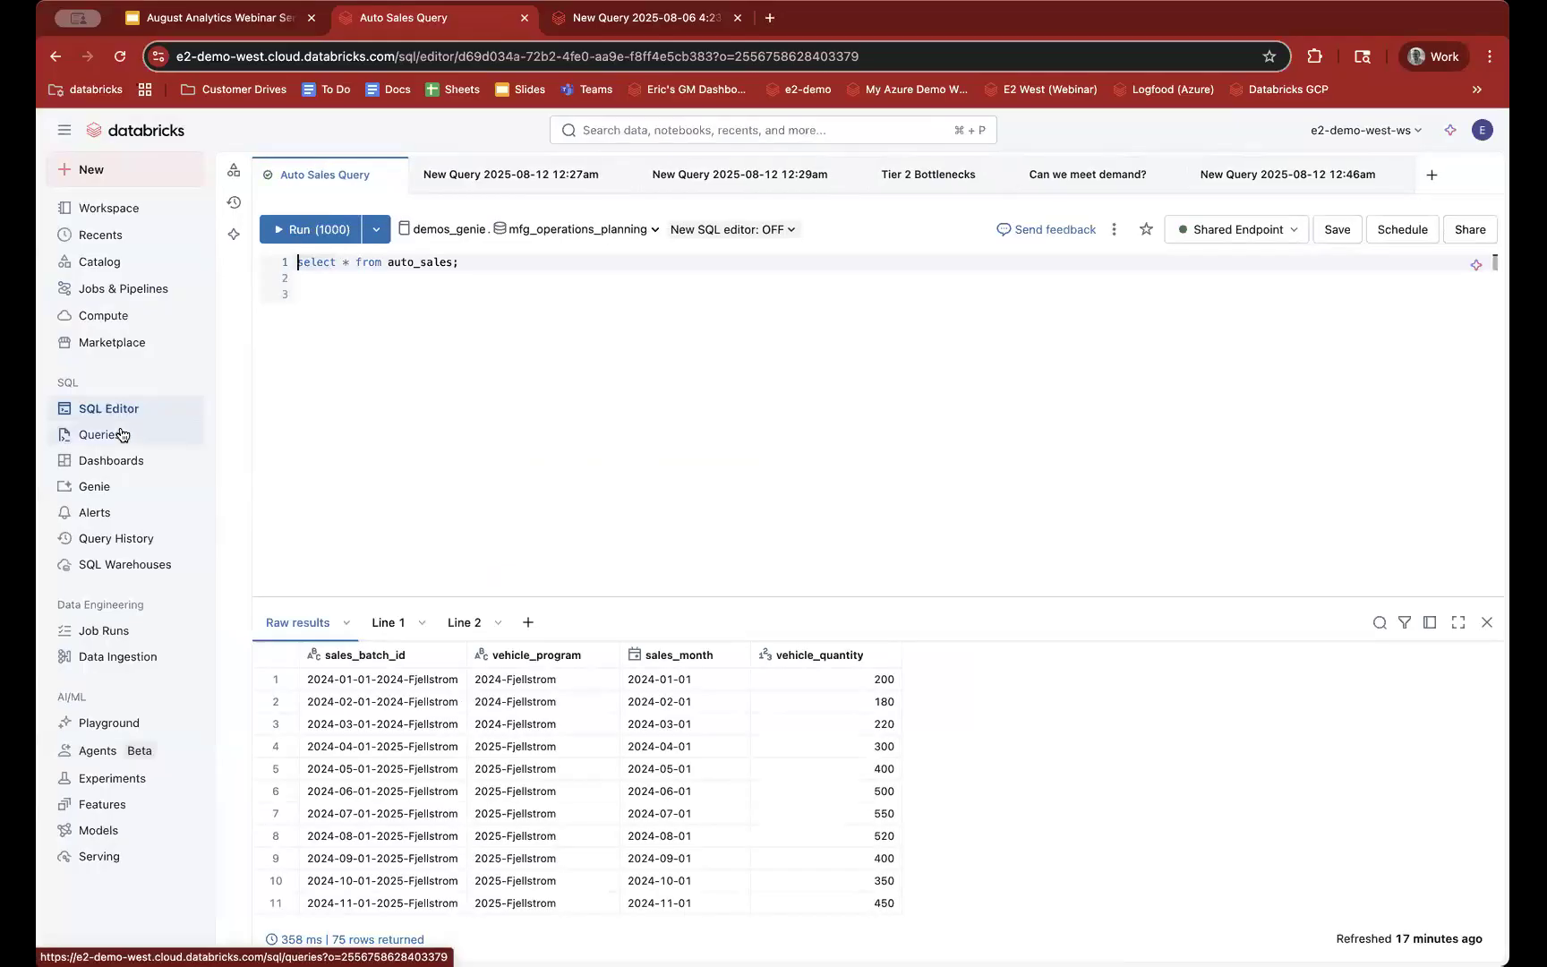
Step: Go from the Queries list to the Alerts page
left_click(122, 435)
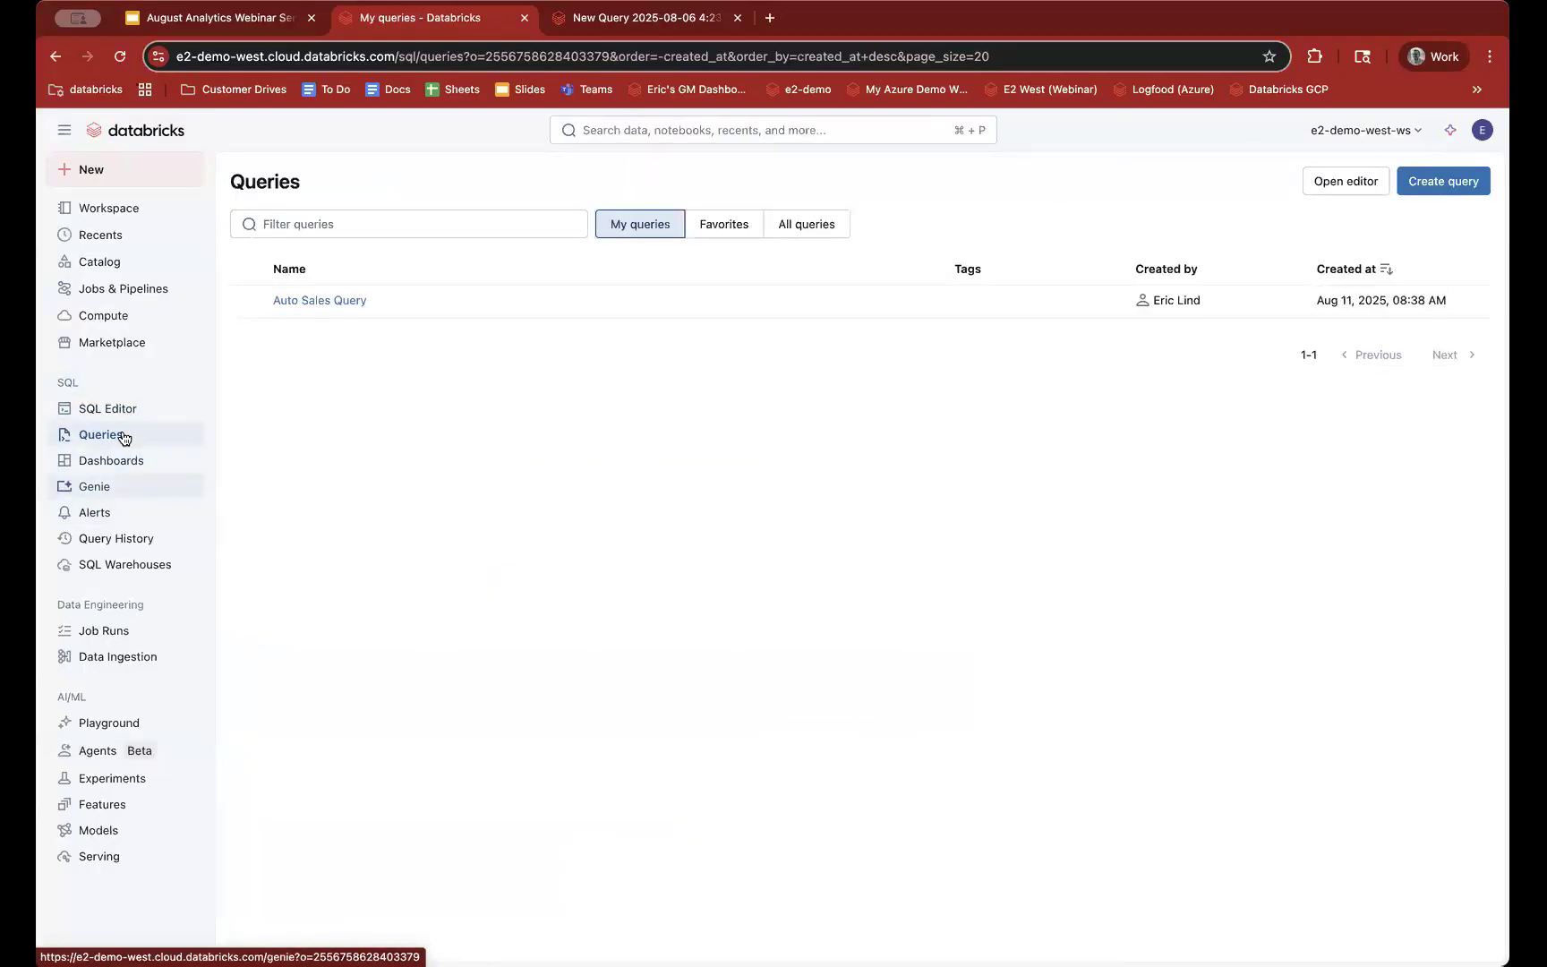
left_click(125, 510)
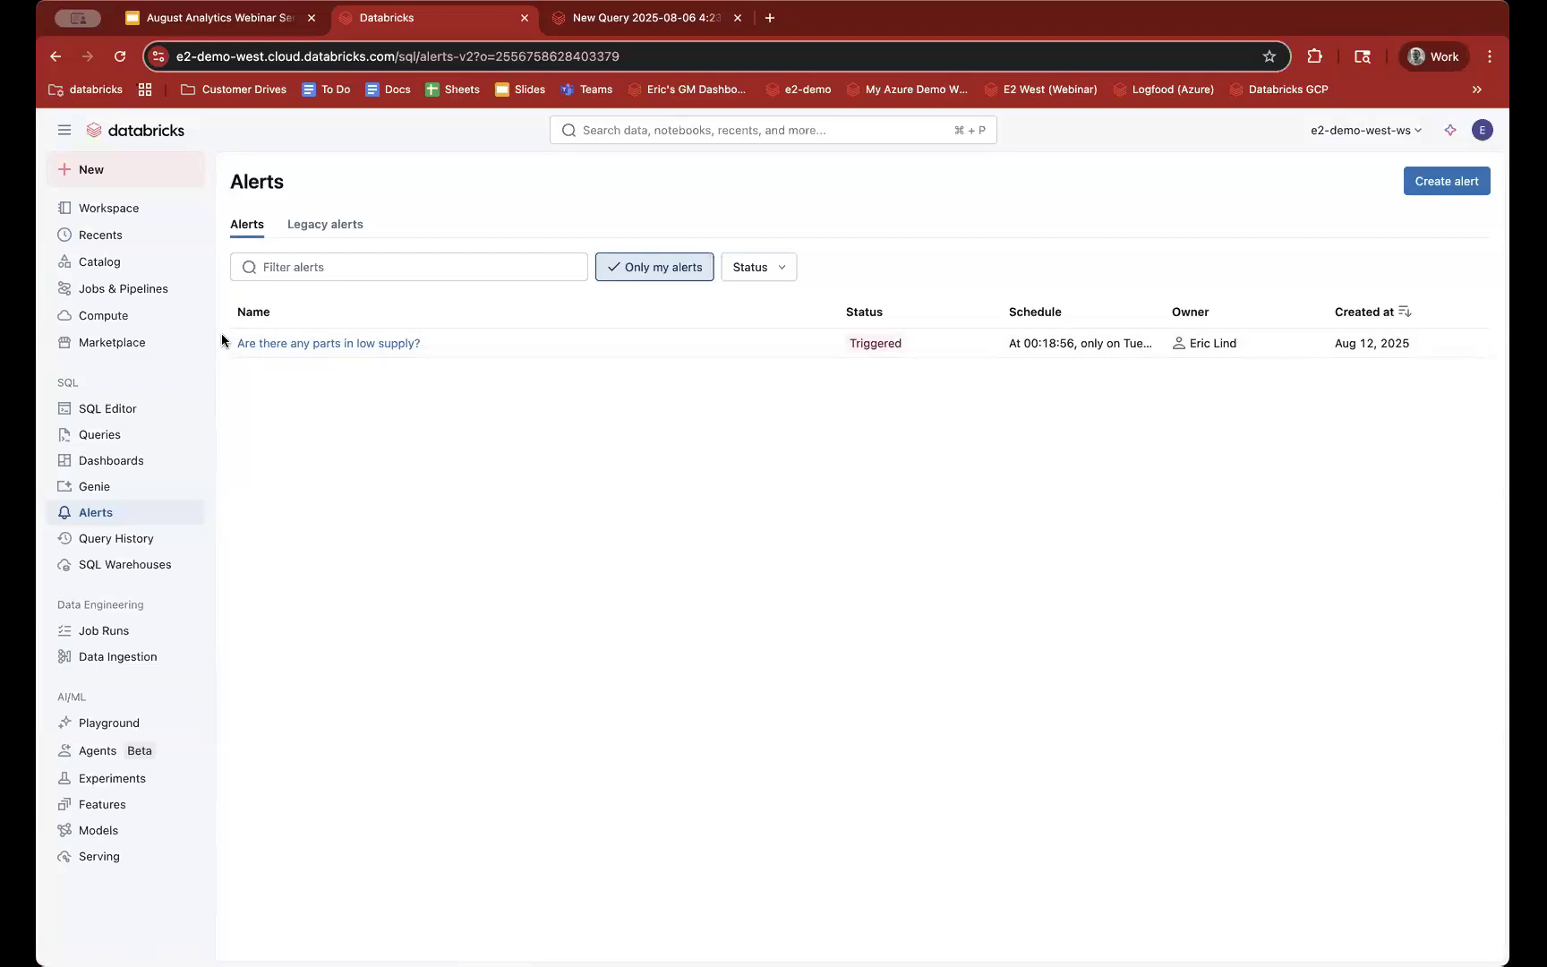
left_click_drag(224, 342, 436, 349)
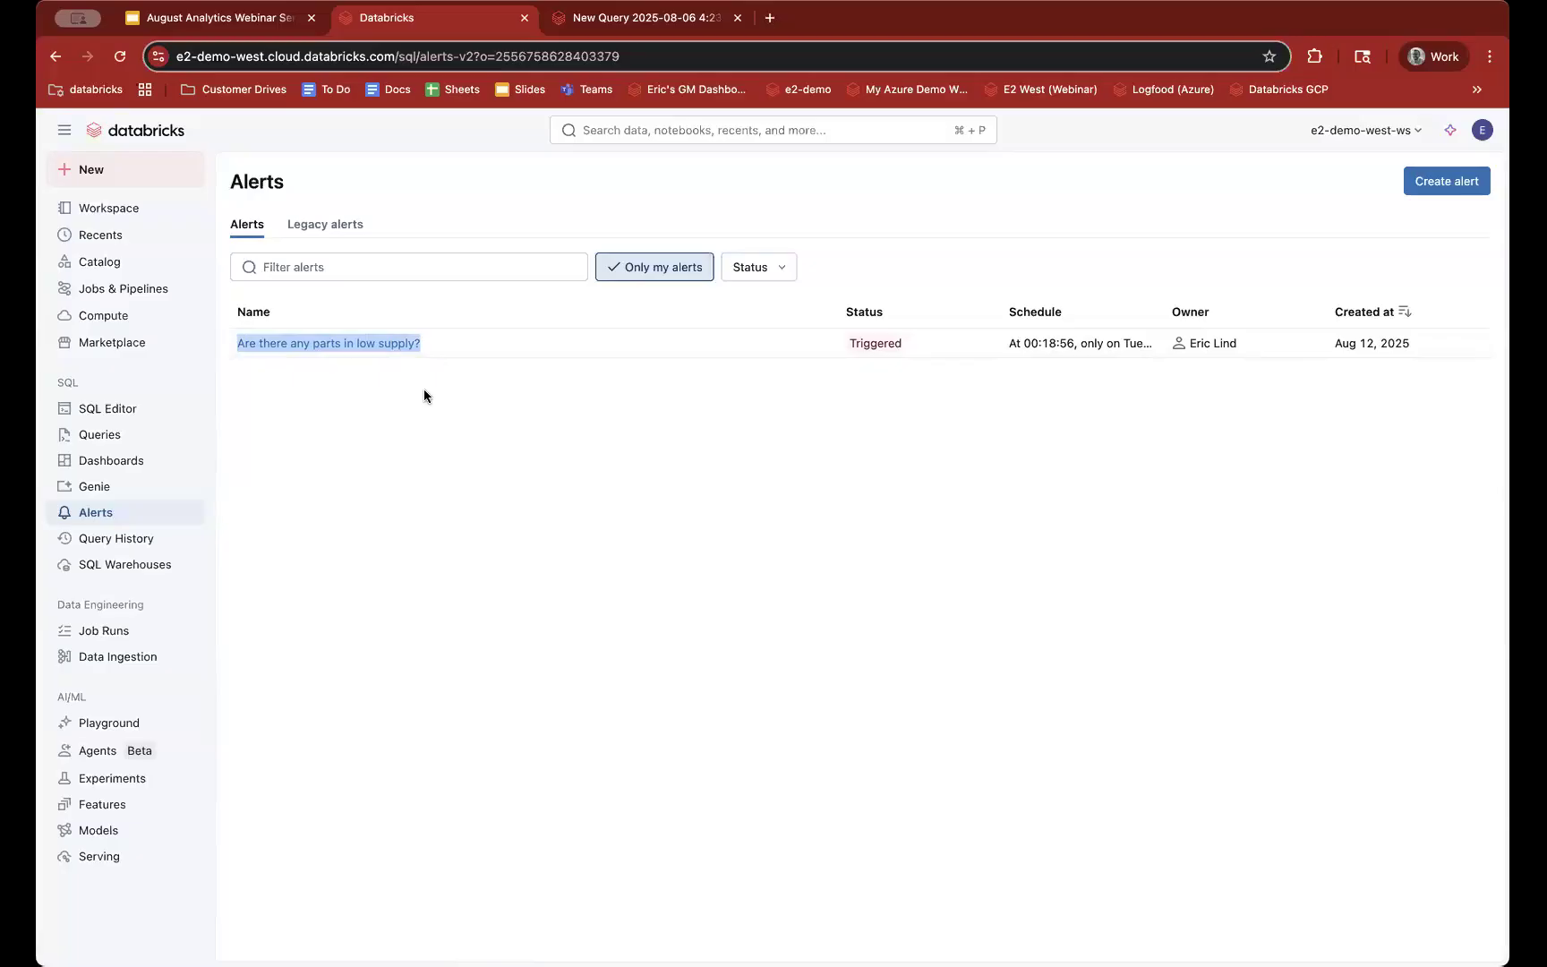
left_click(384, 344)
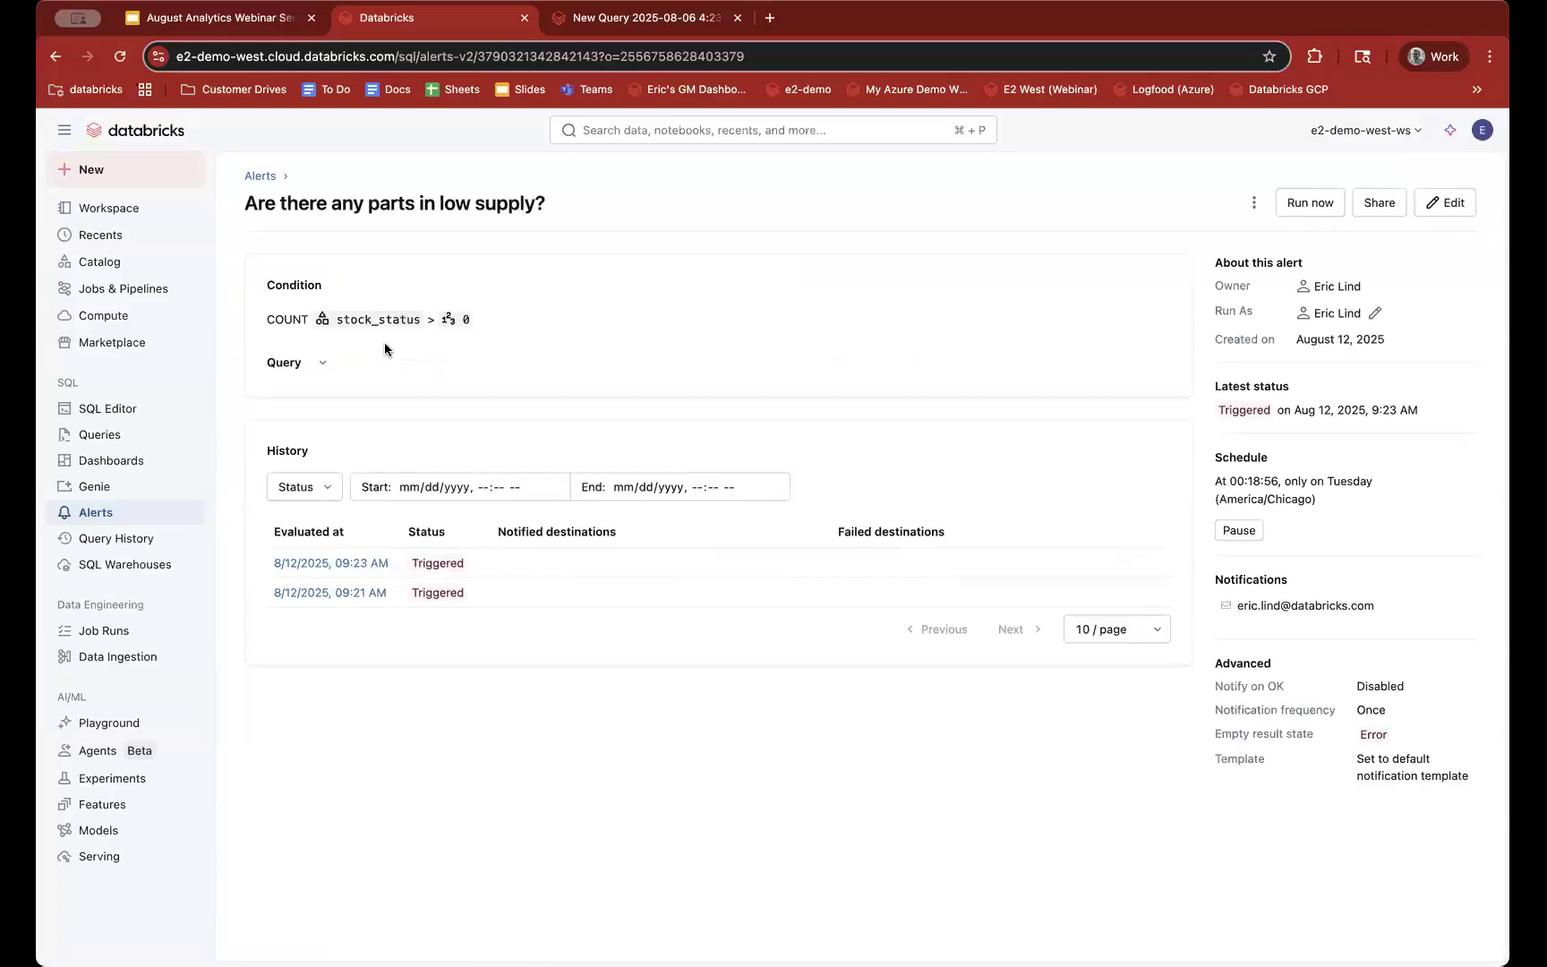
left_click(324, 365)
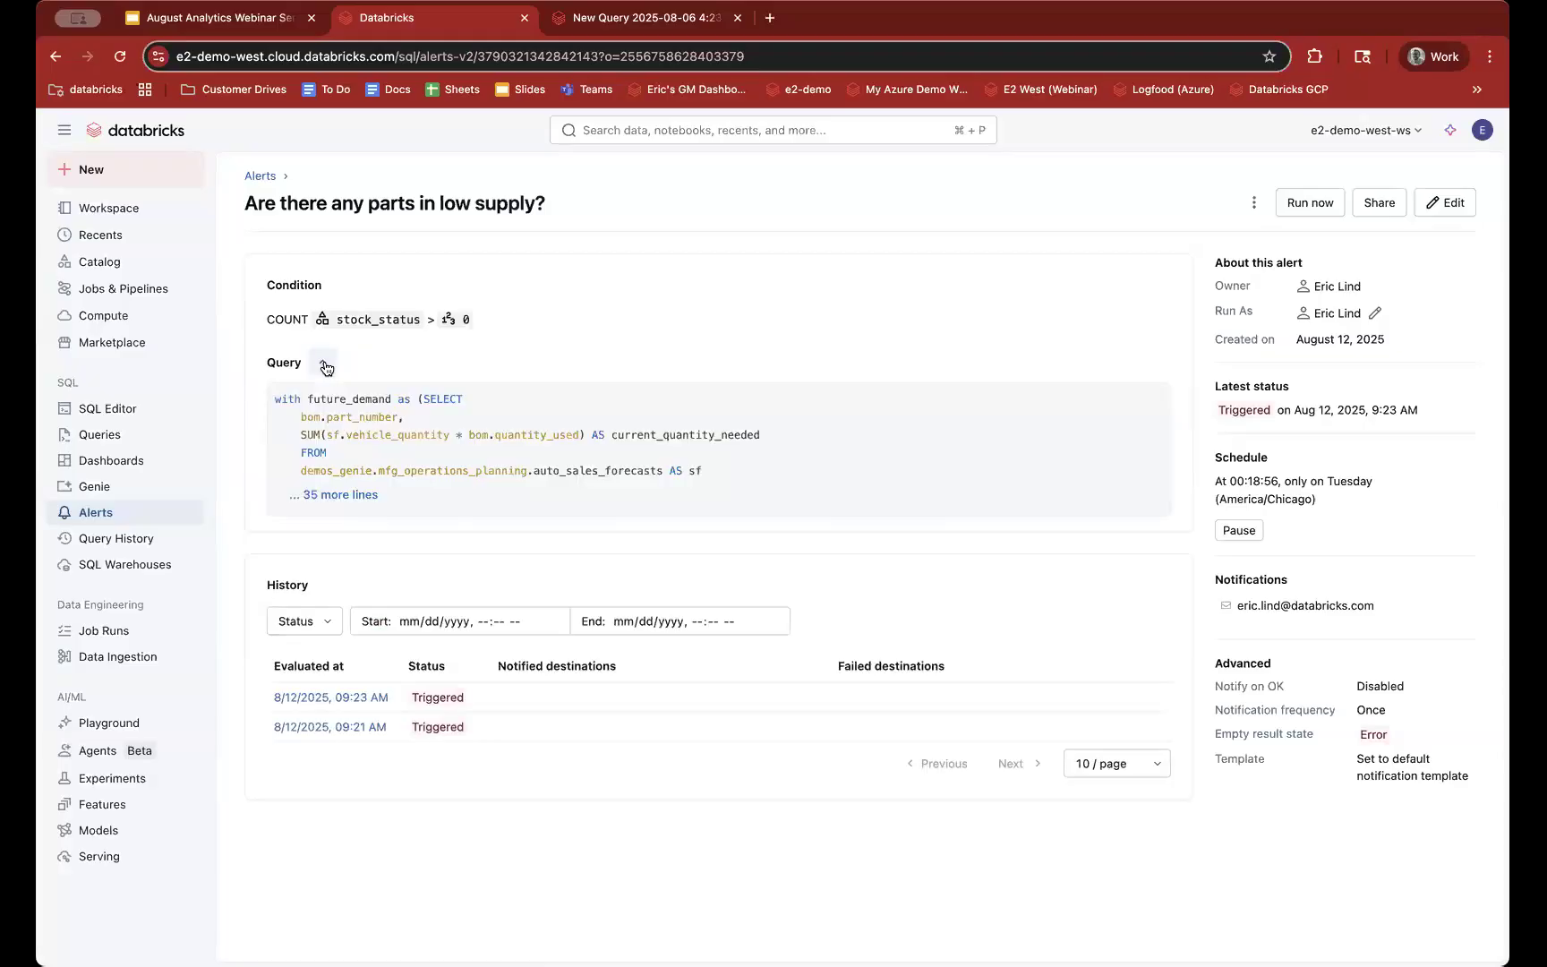
left_click(103, 510)
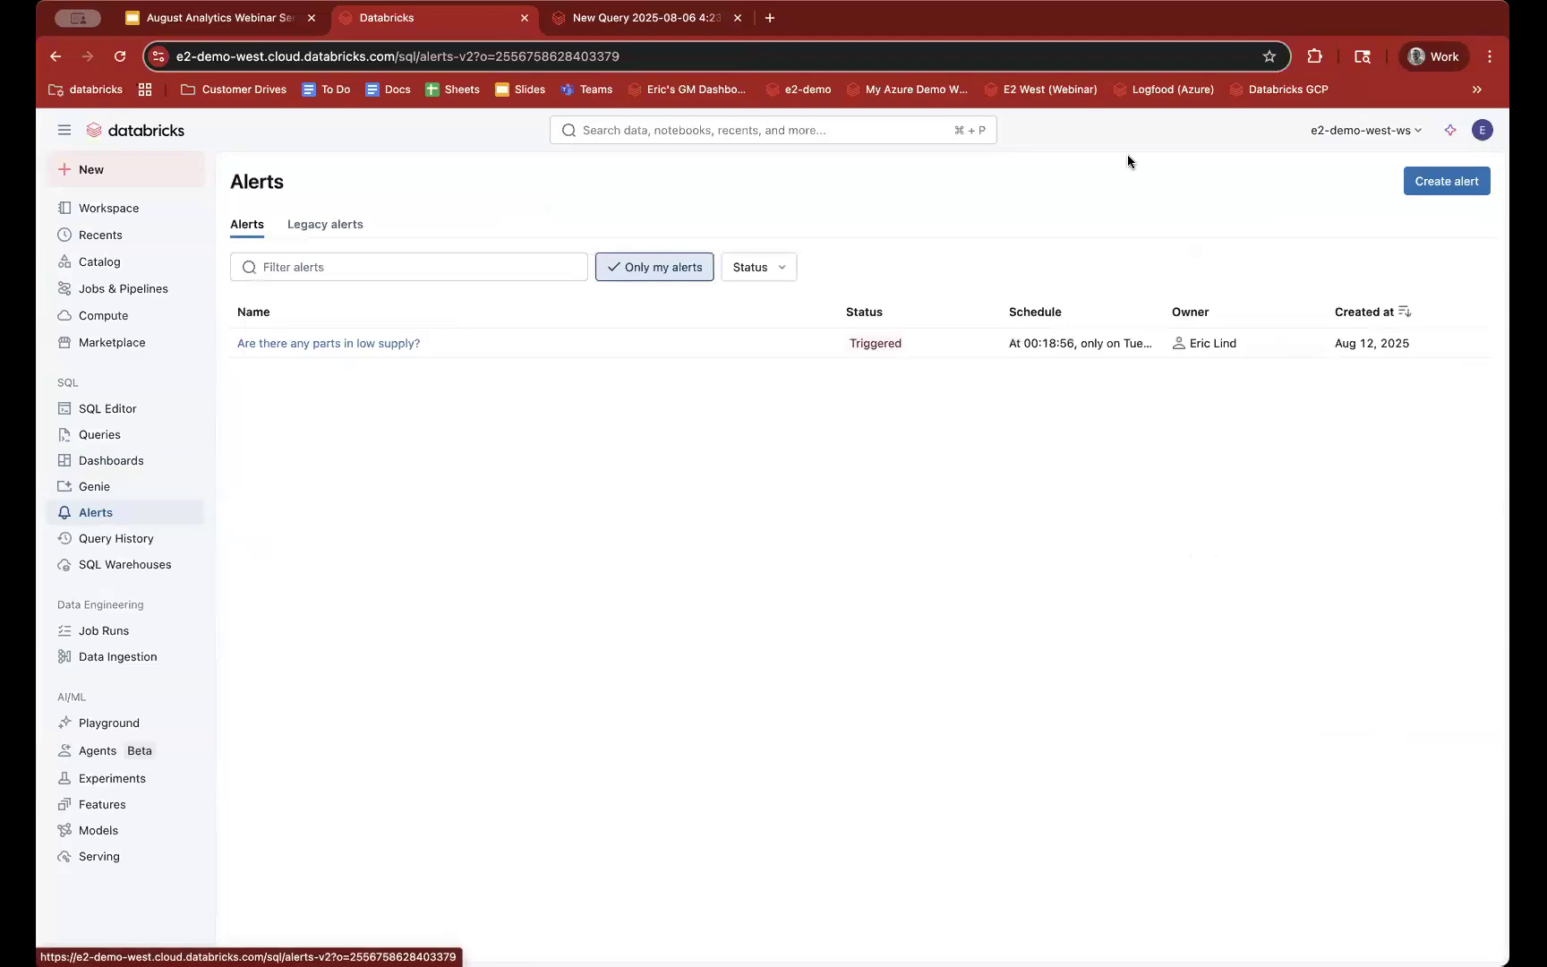
Step: Start a new alert, then copy the whole demand query from the SQL editor
left_click(1443, 179)
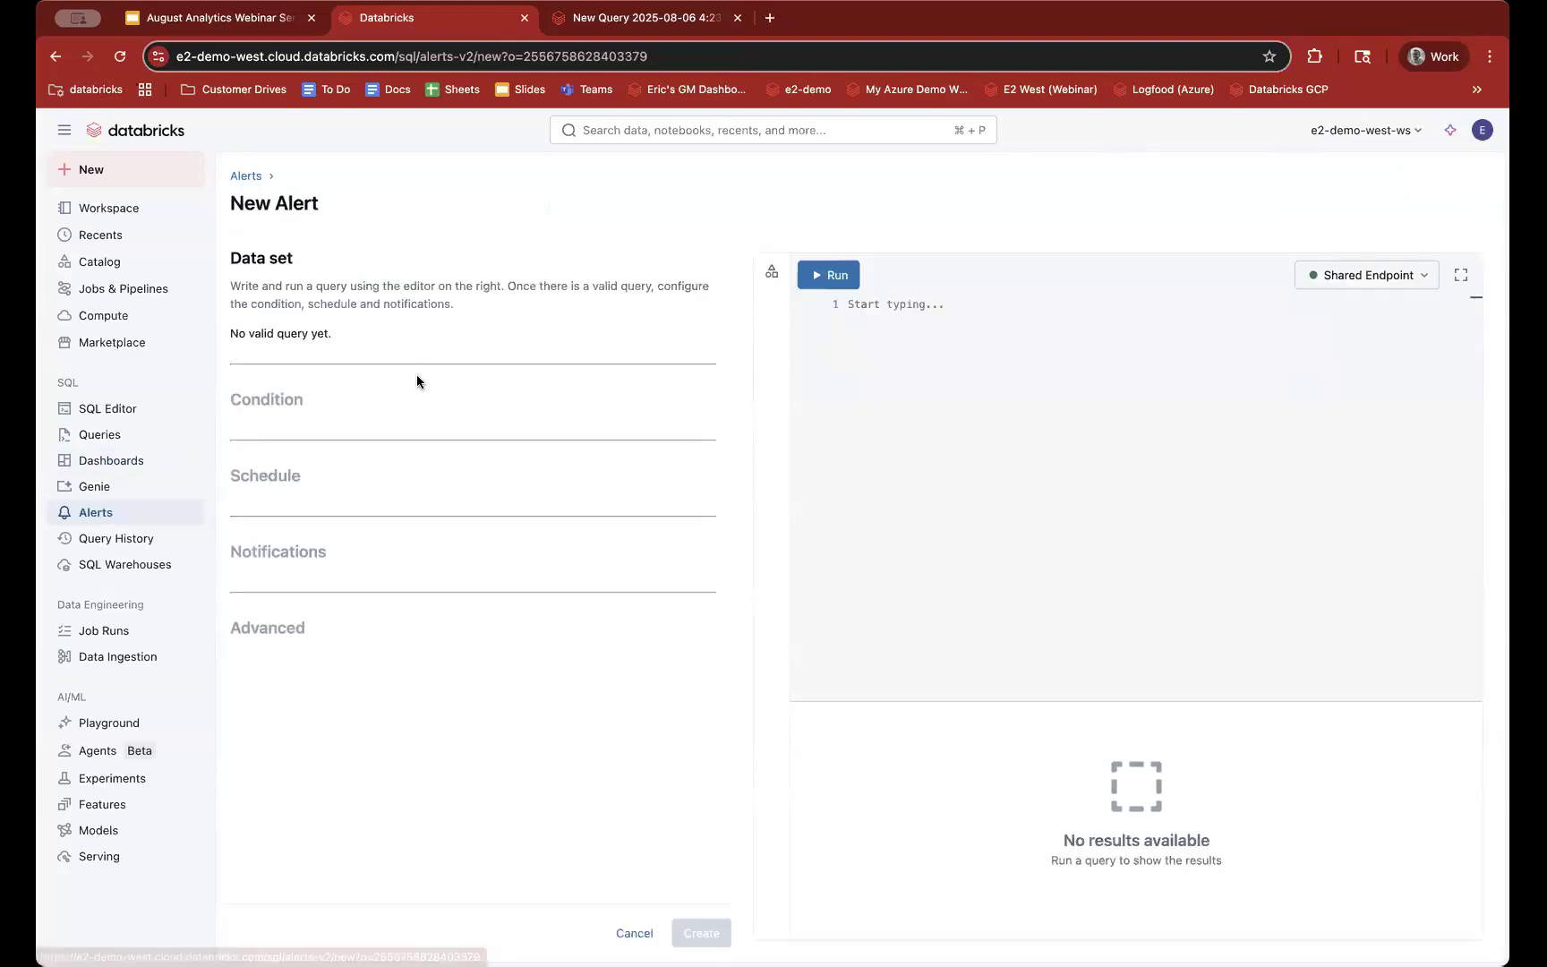
left_click(870, 307)
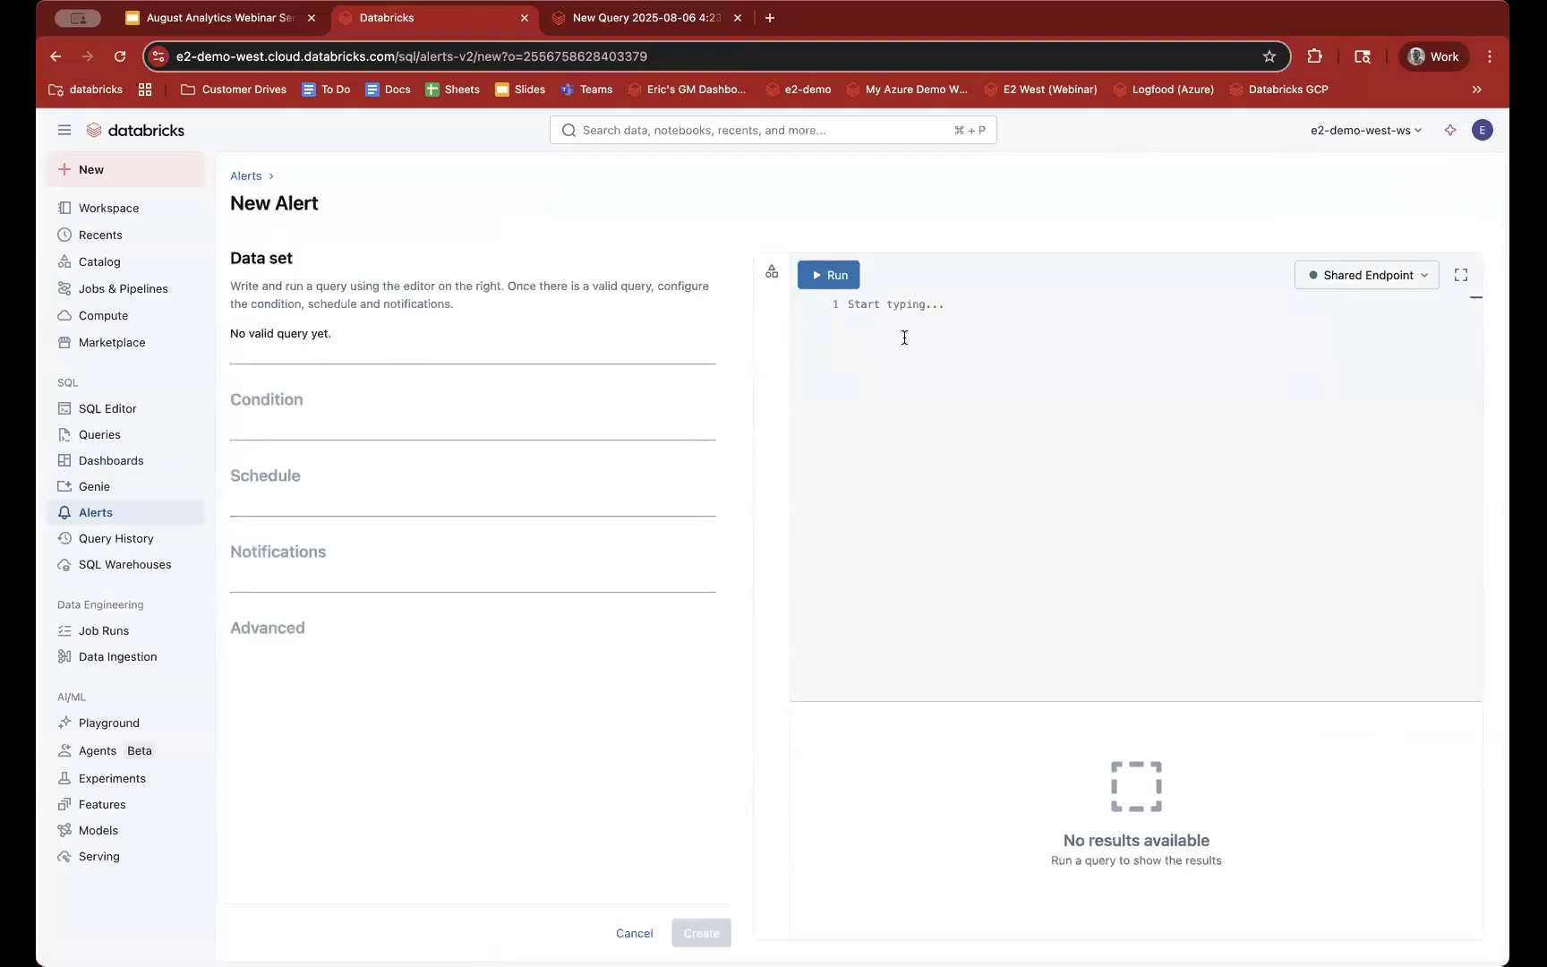
left_click(637, 25)
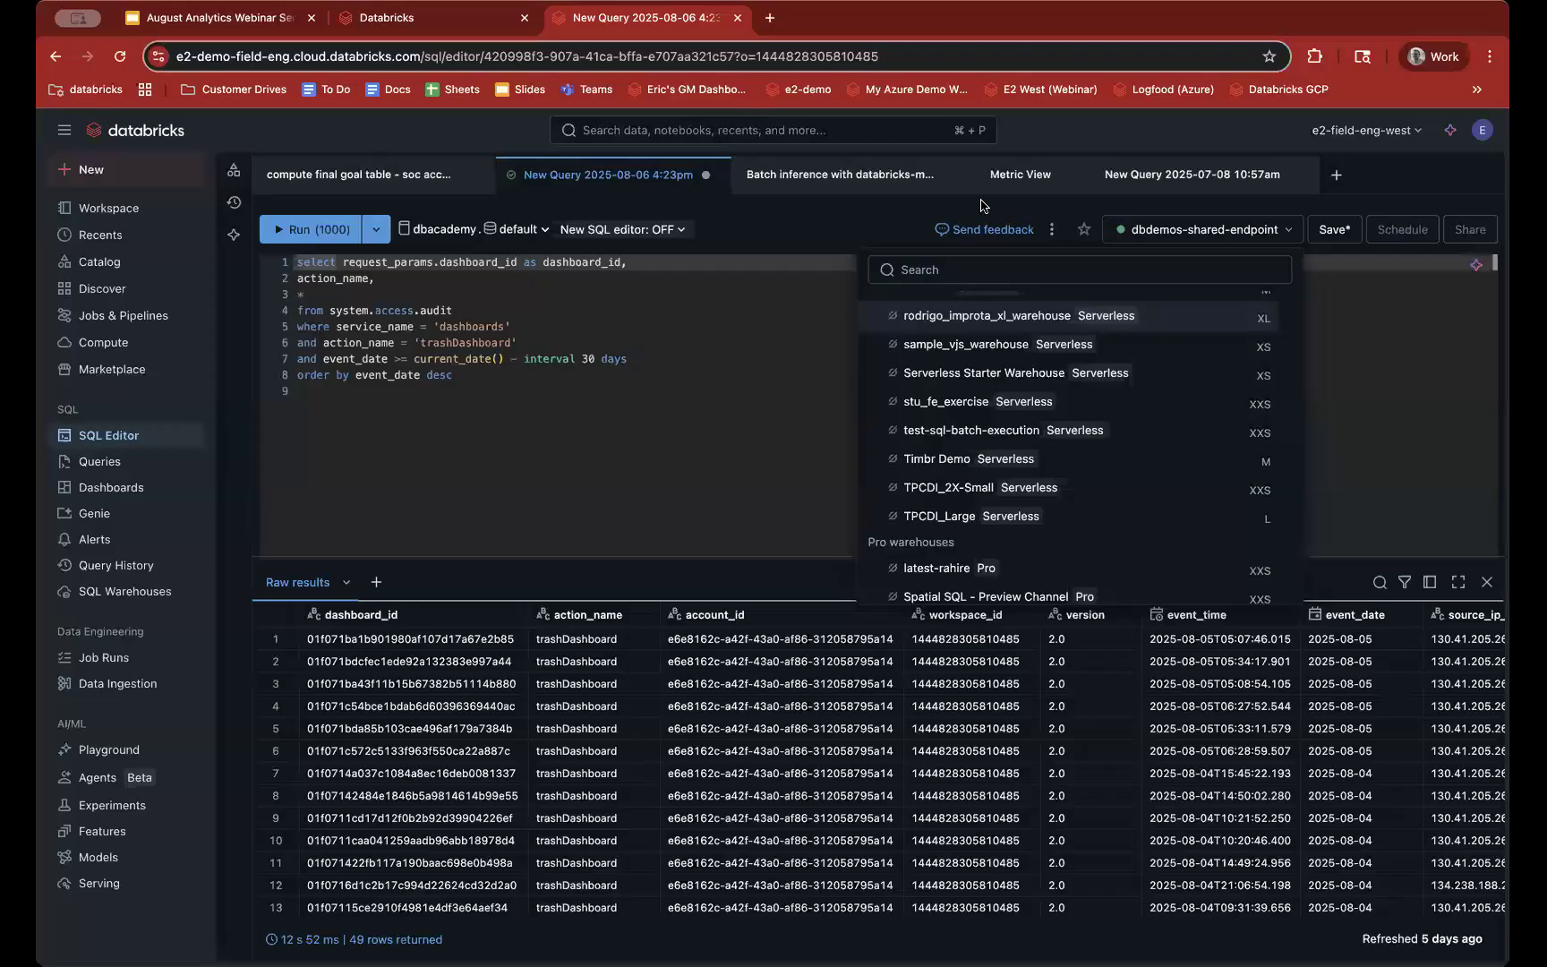
left_click(421, 20)
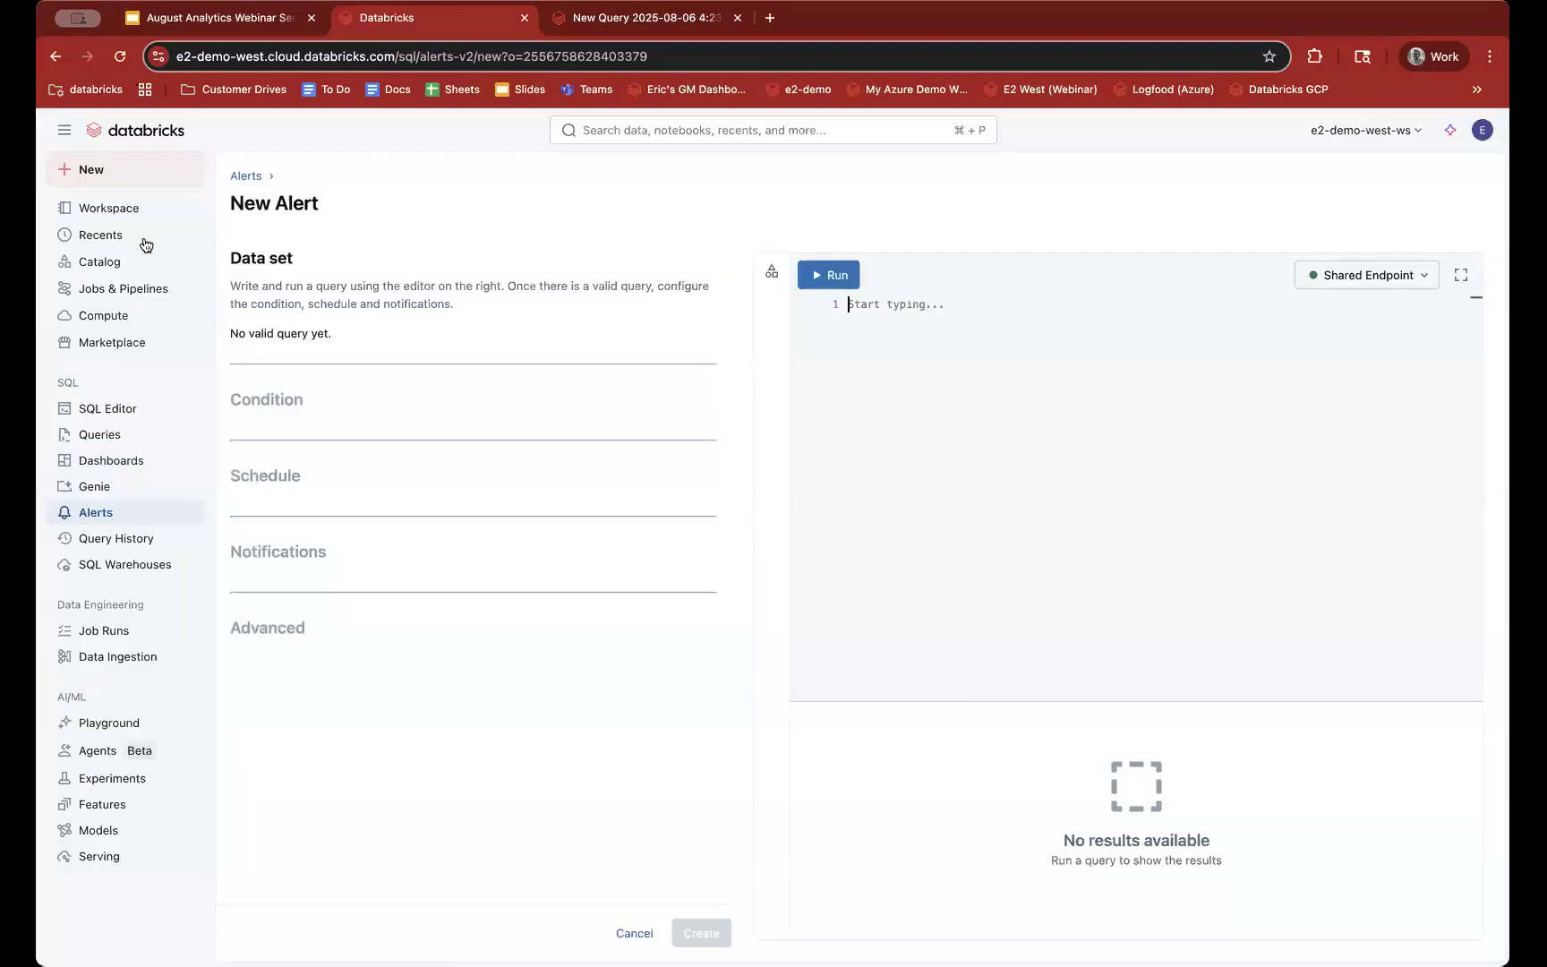
left_click(108, 408)
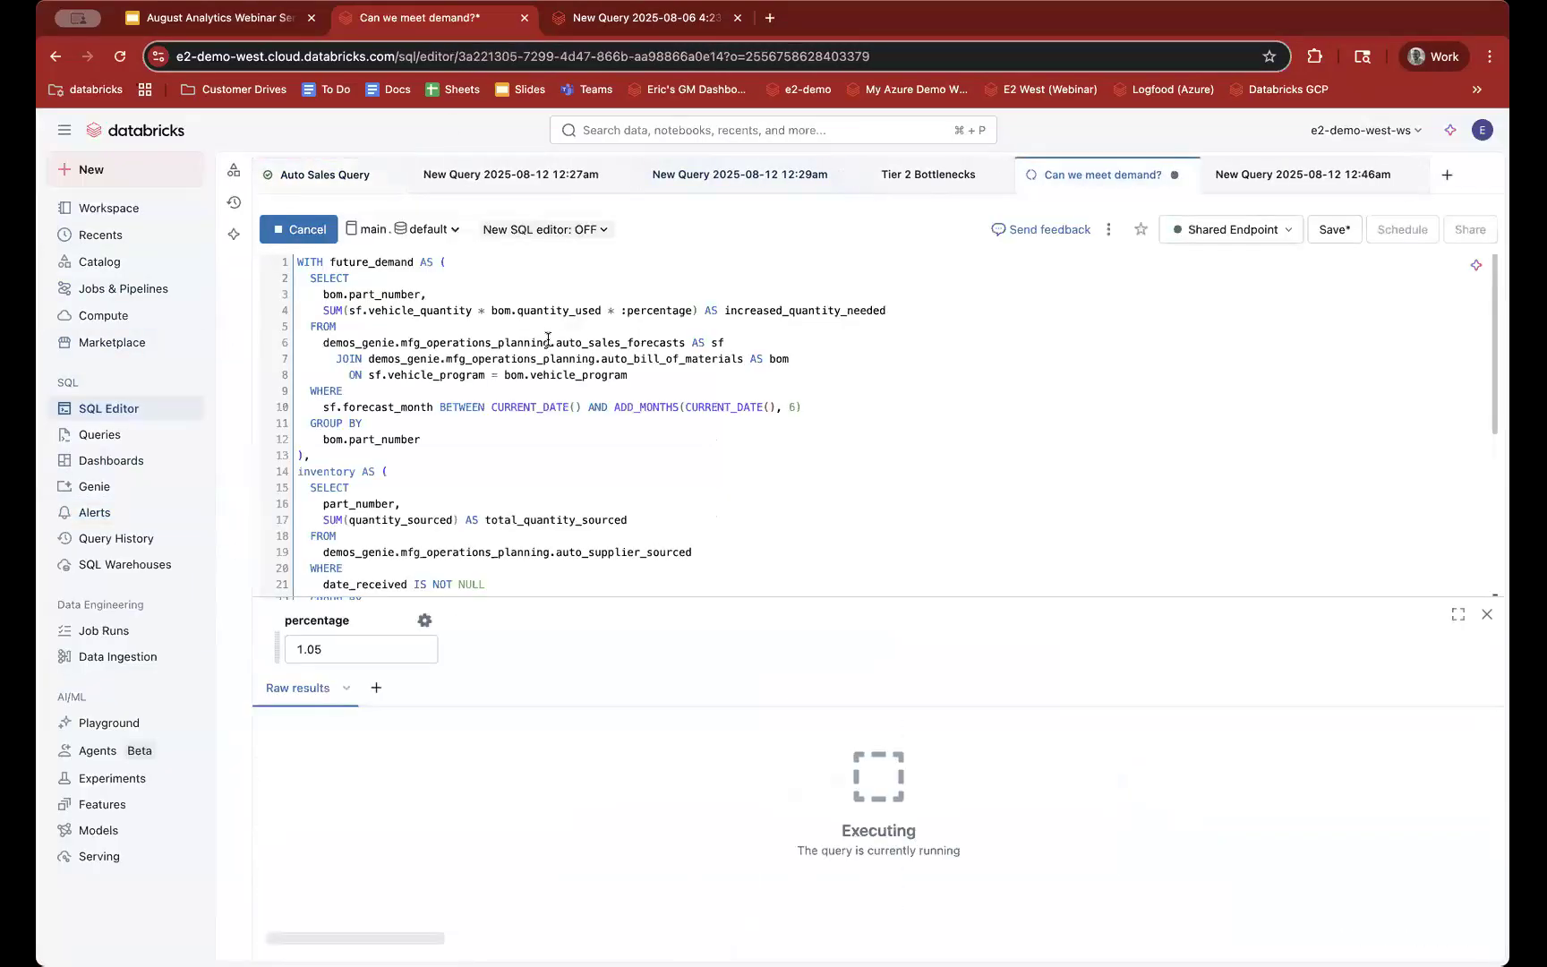
key("super+a")
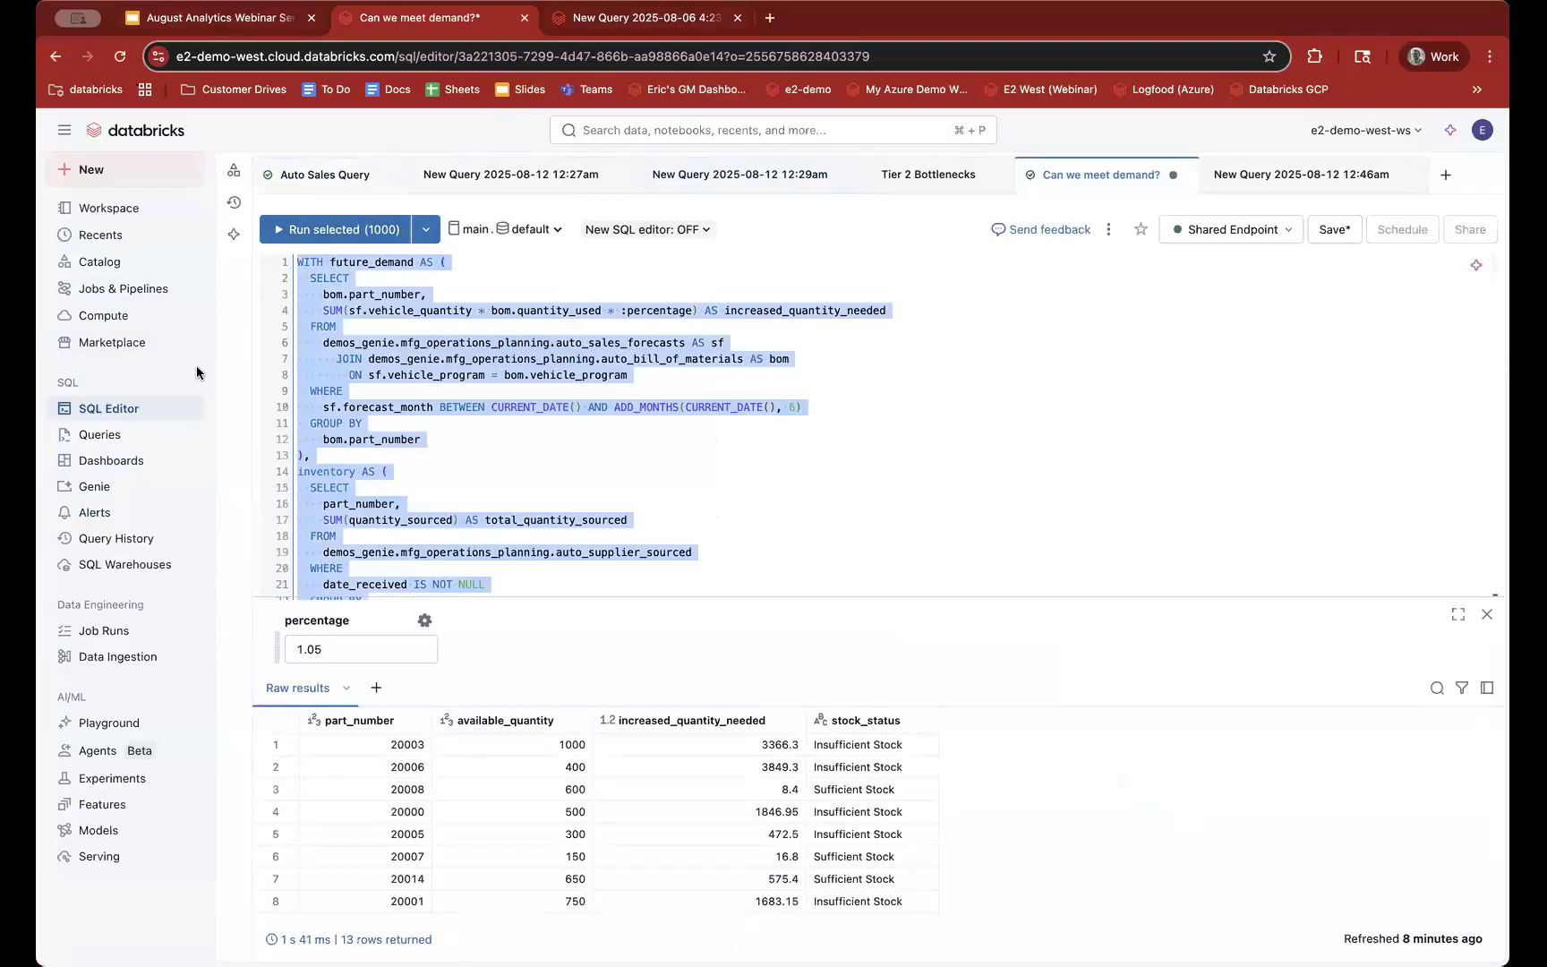
Step: Paste the low-stock query into a new alert and run it, rerunning after the percentage fix
left_click(124, 512)
left_click(1446, 179)
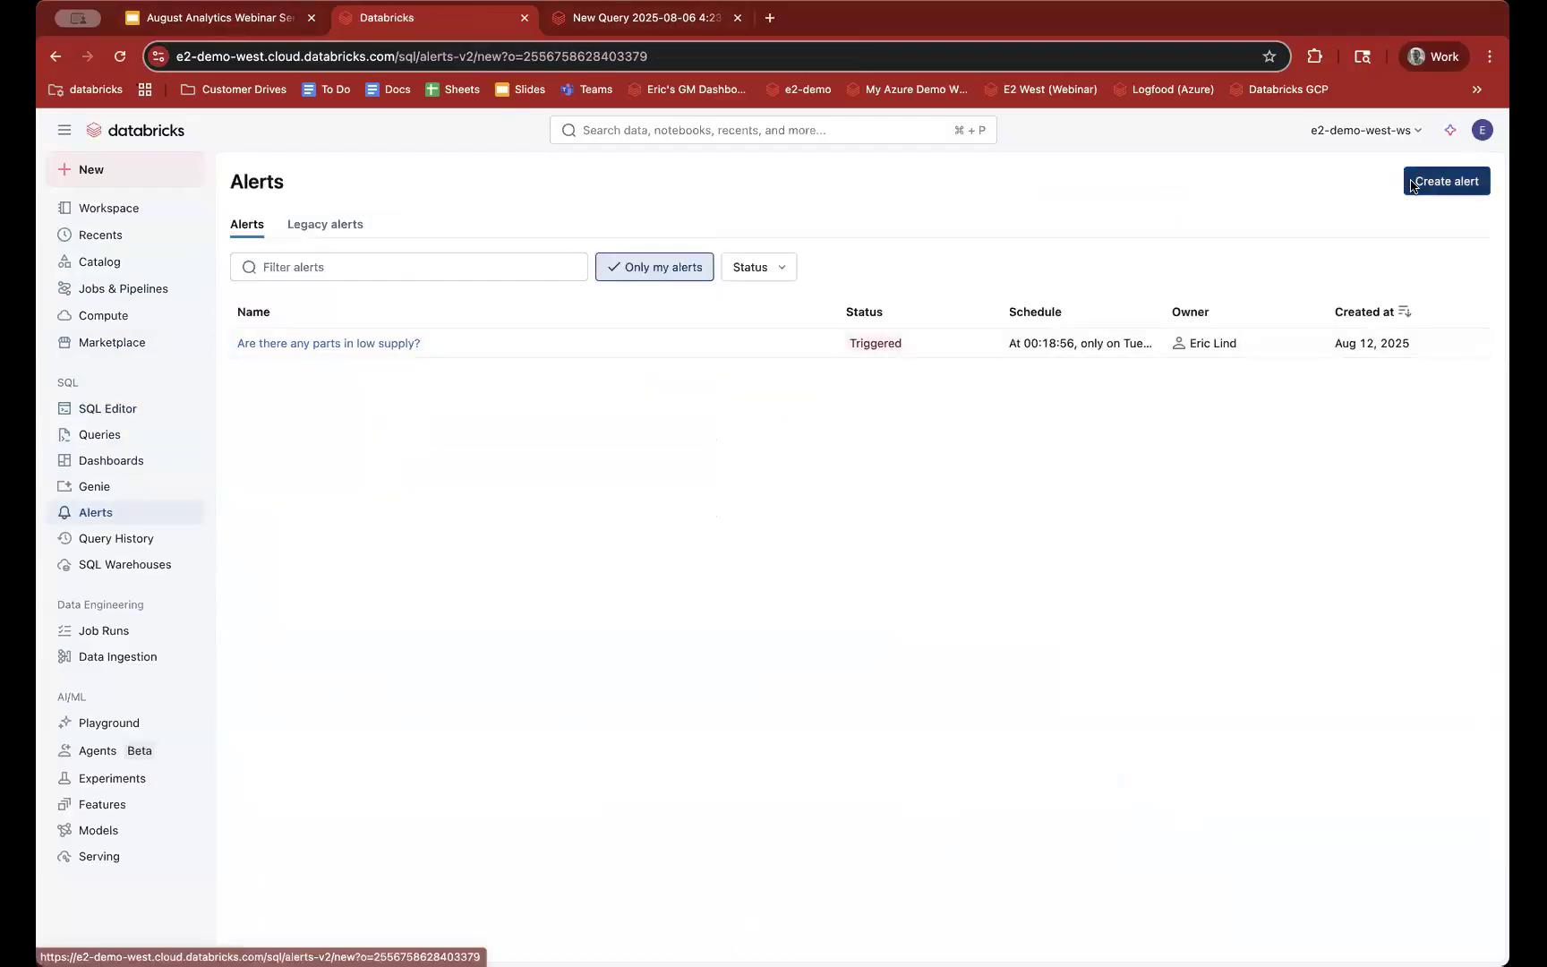
key("super+v")
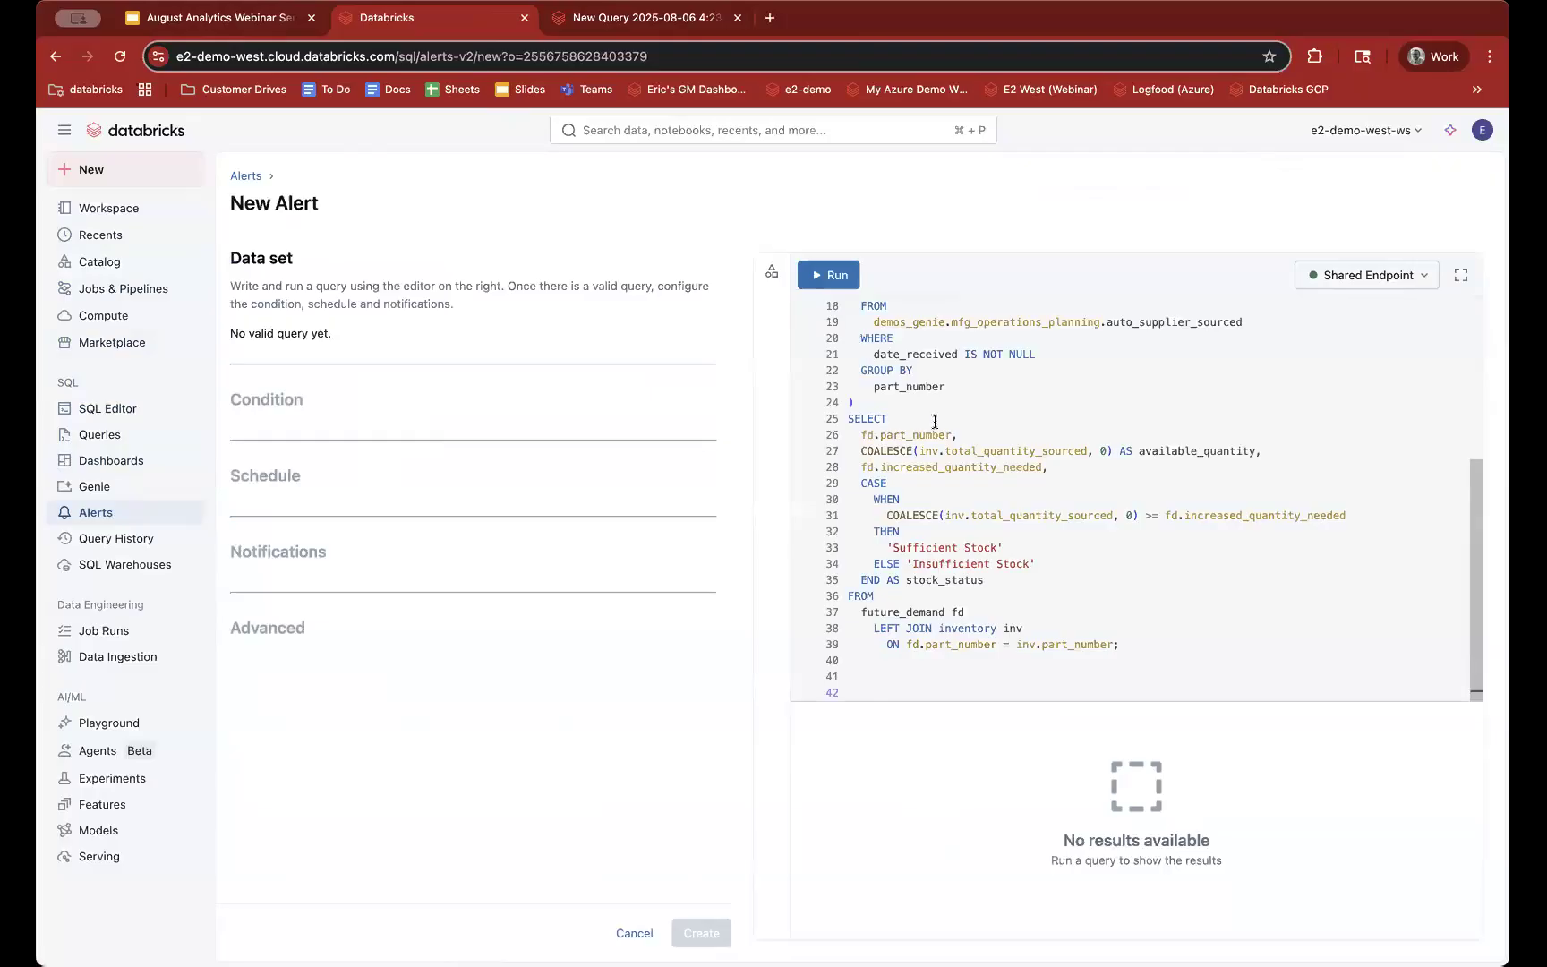
key("super+Return")
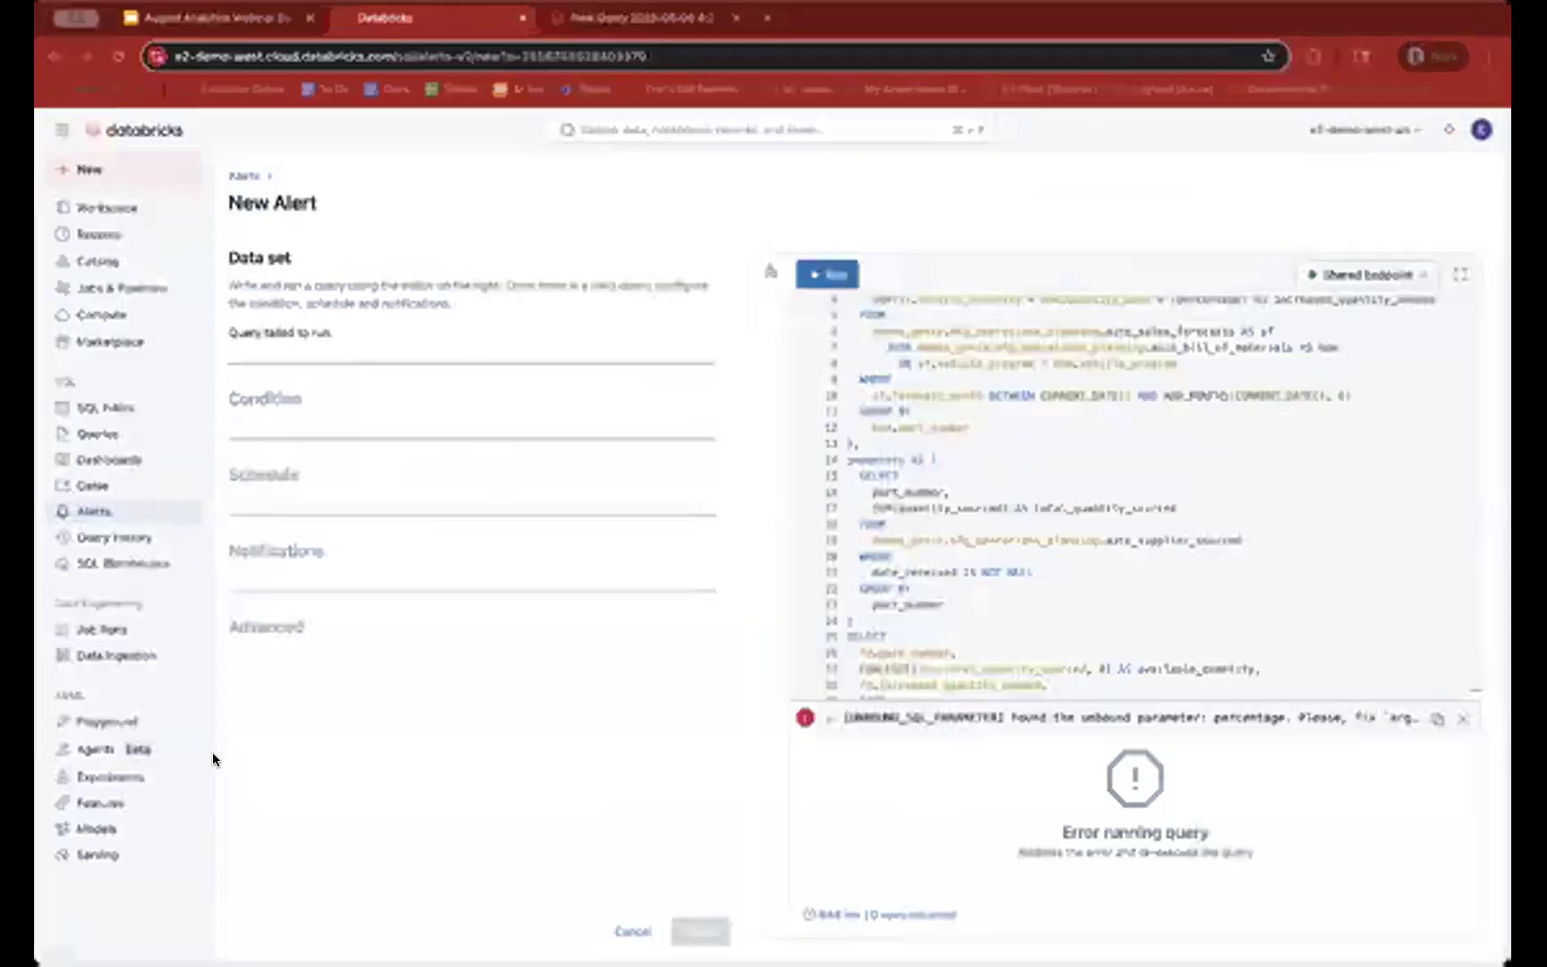
scroll(1074, 378, "down", 5)
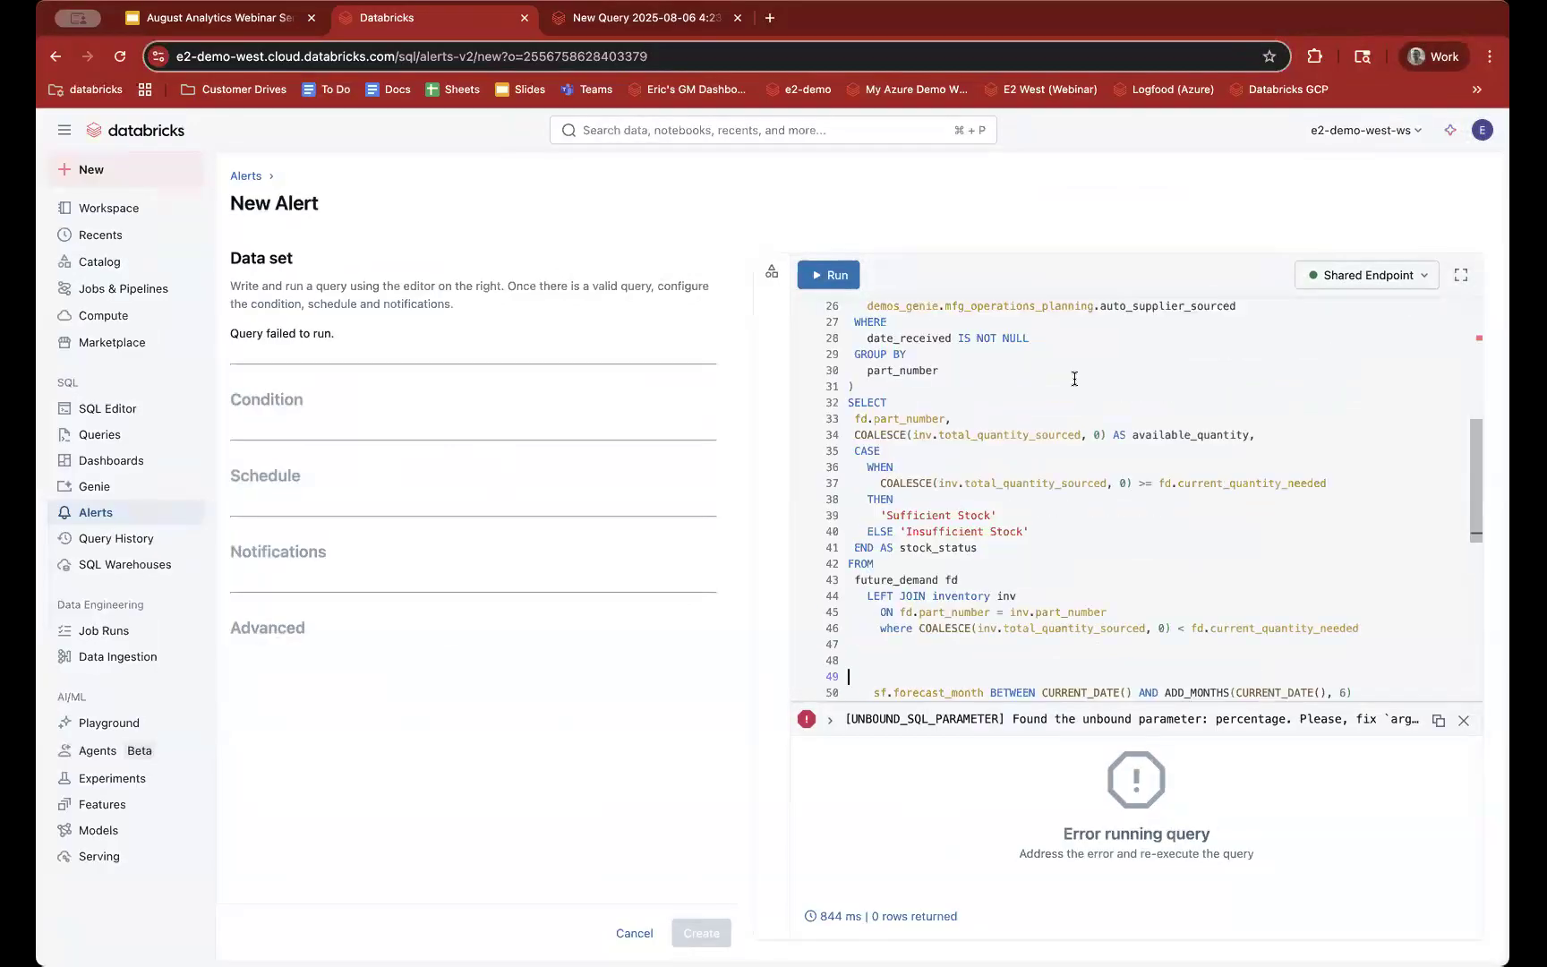
key("super+Return")
scroll(971, 505, "up", 5)
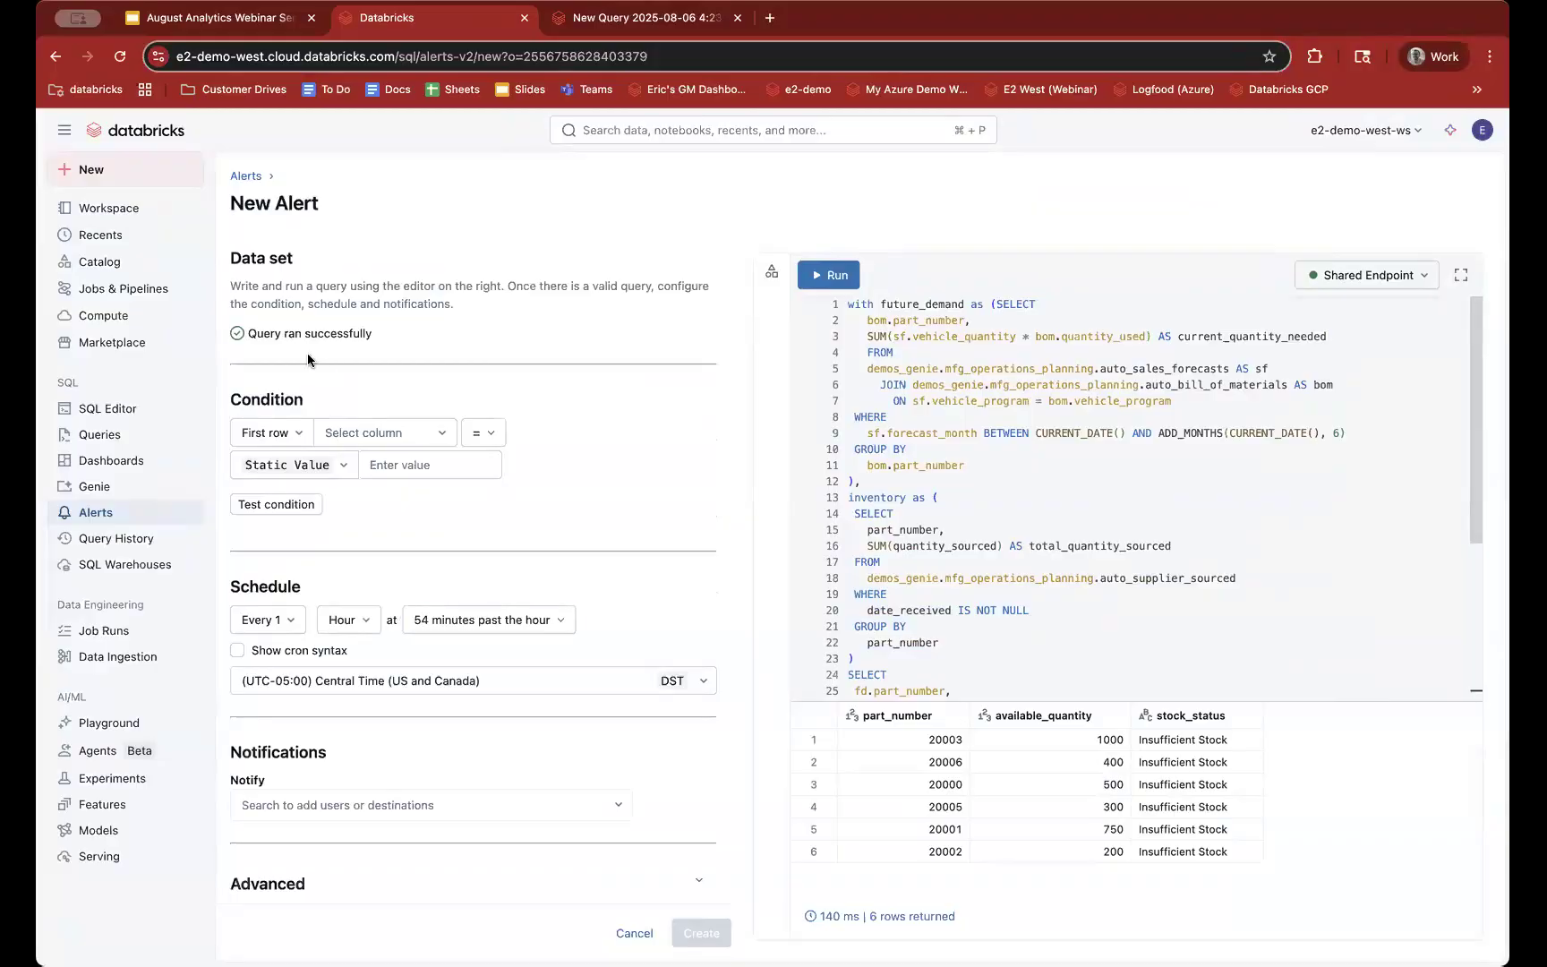
Step: Set the alert condition to Count of stock_status greater than 0
left_click(917, 740)
left_click_drag(1099, 829, 1163, 852)
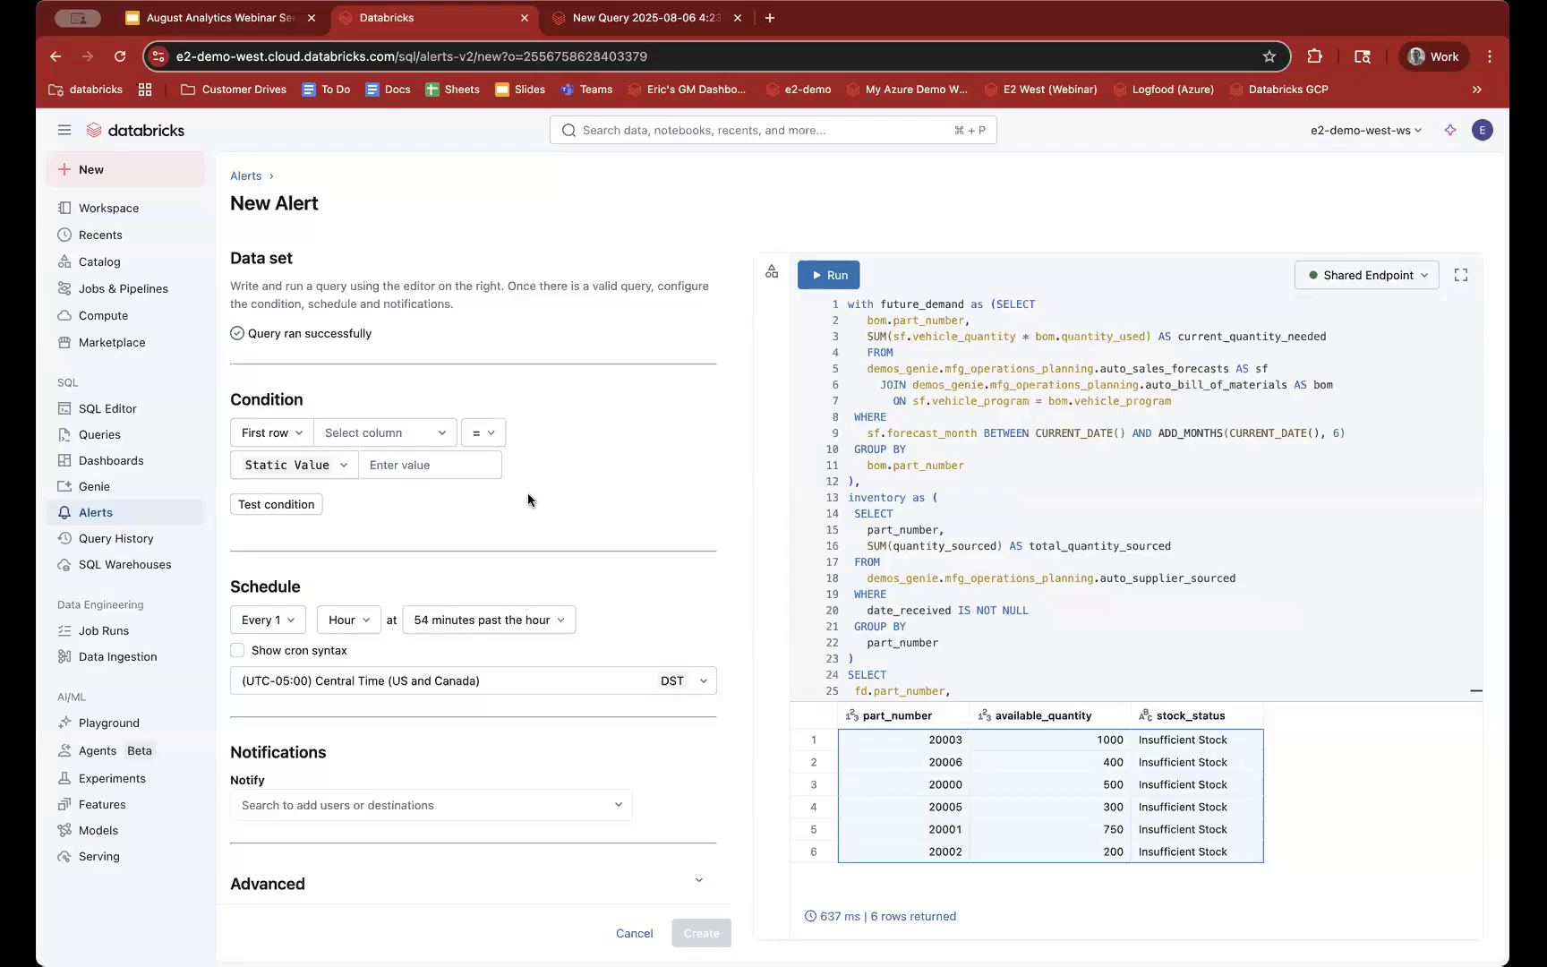
left_click(269, 433)
left_click(260, 524)
left_click(358, 442)
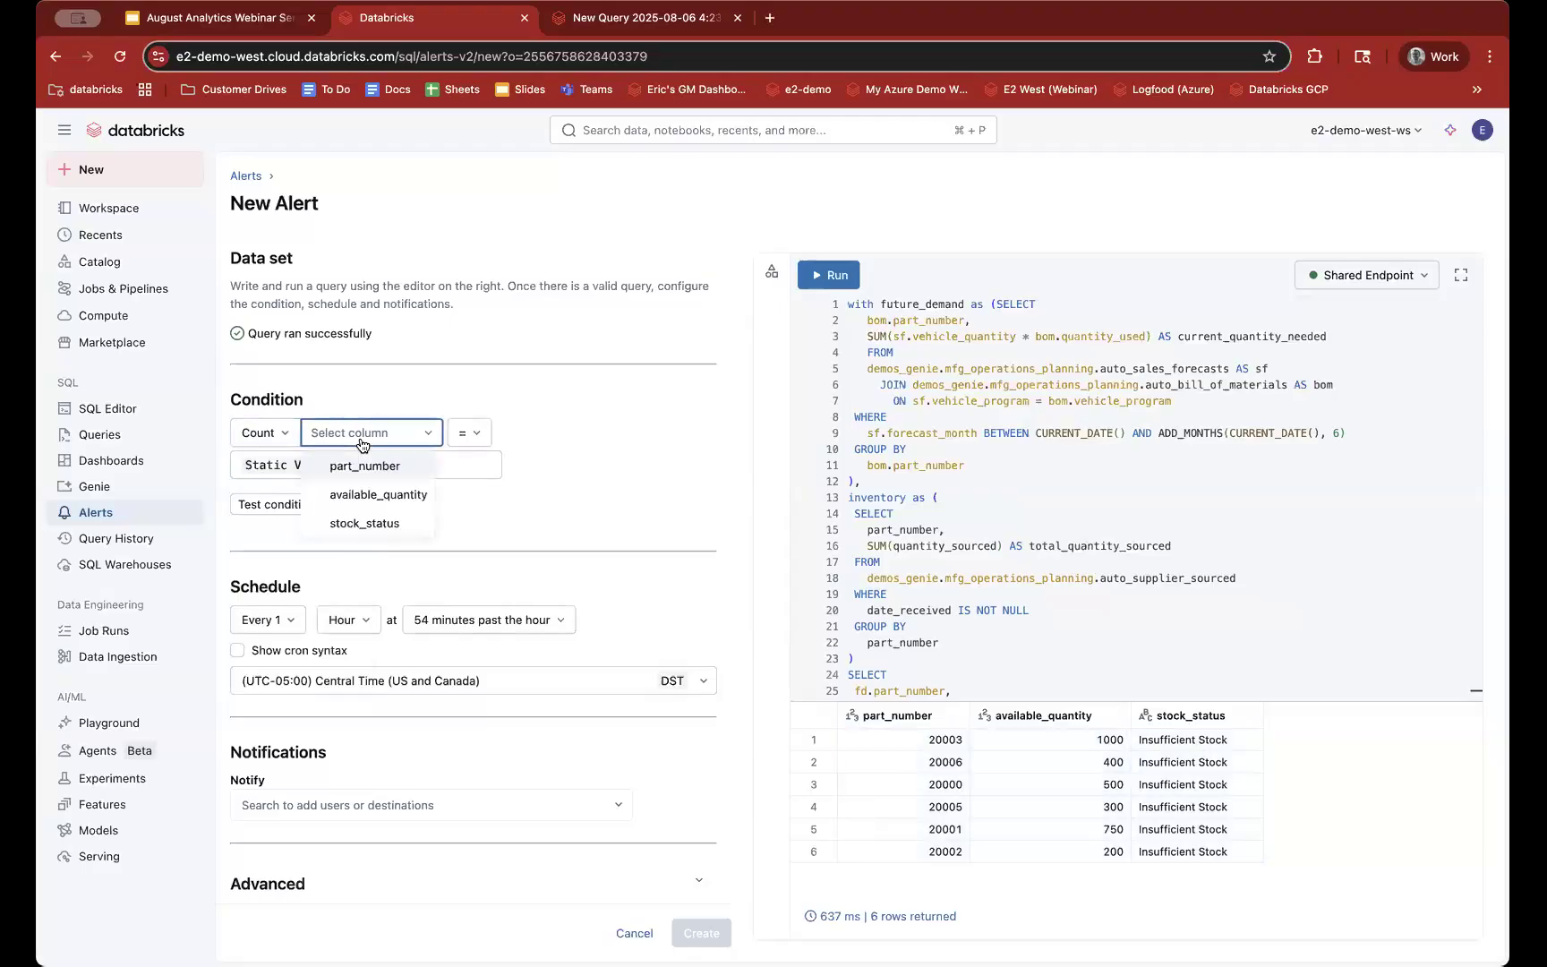
left_click(365, 523)
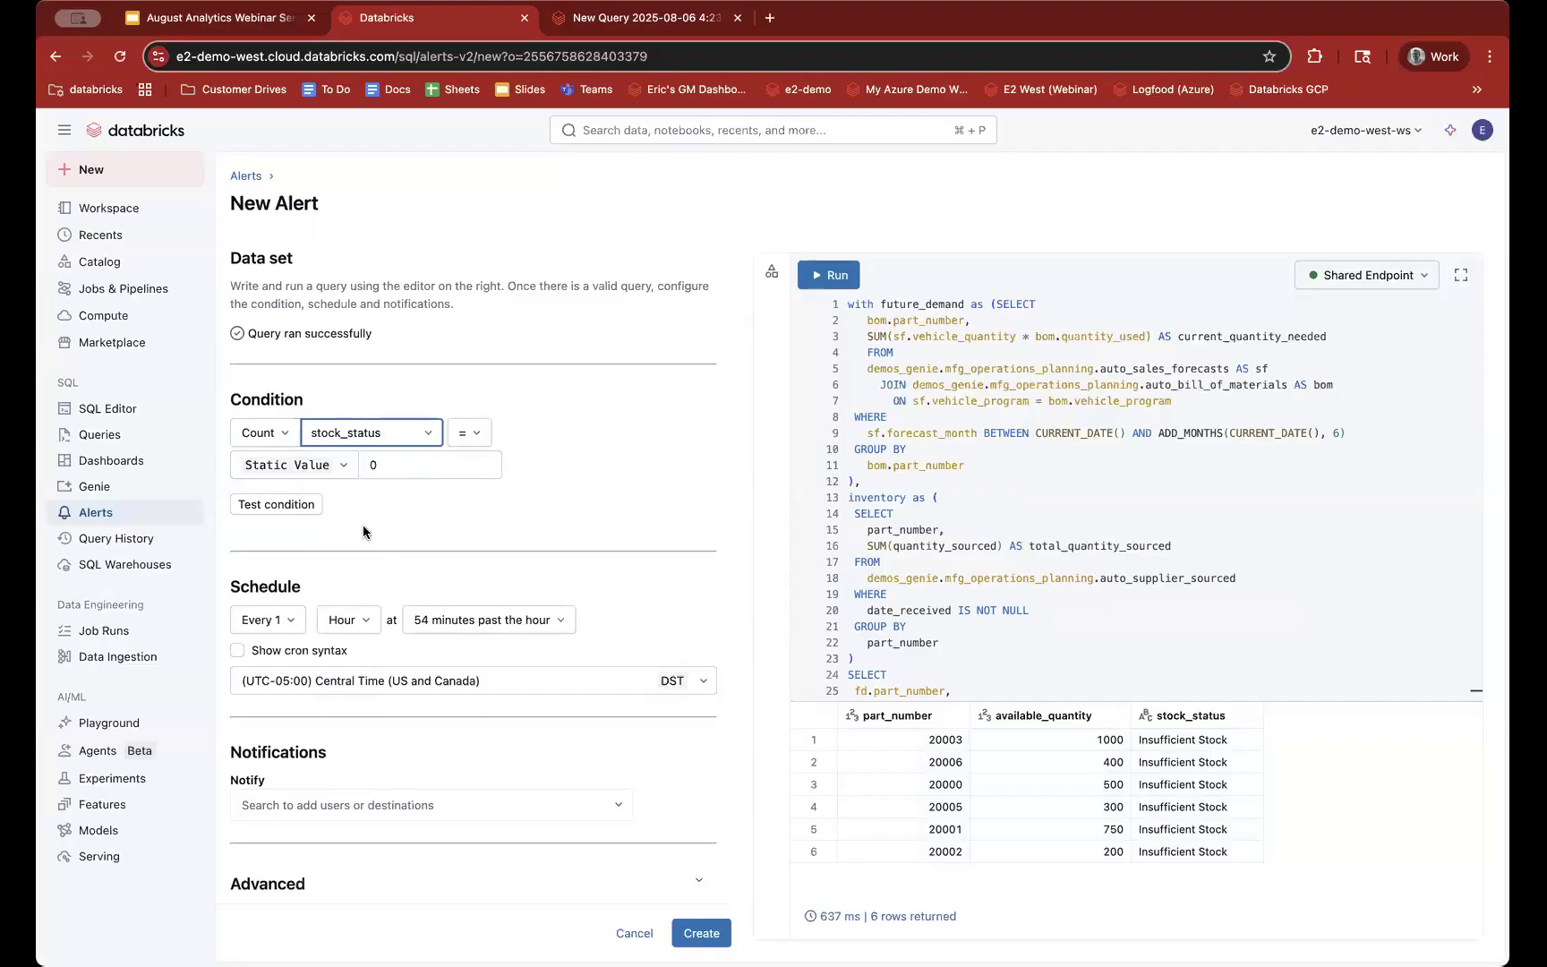
left_click(467, 434)
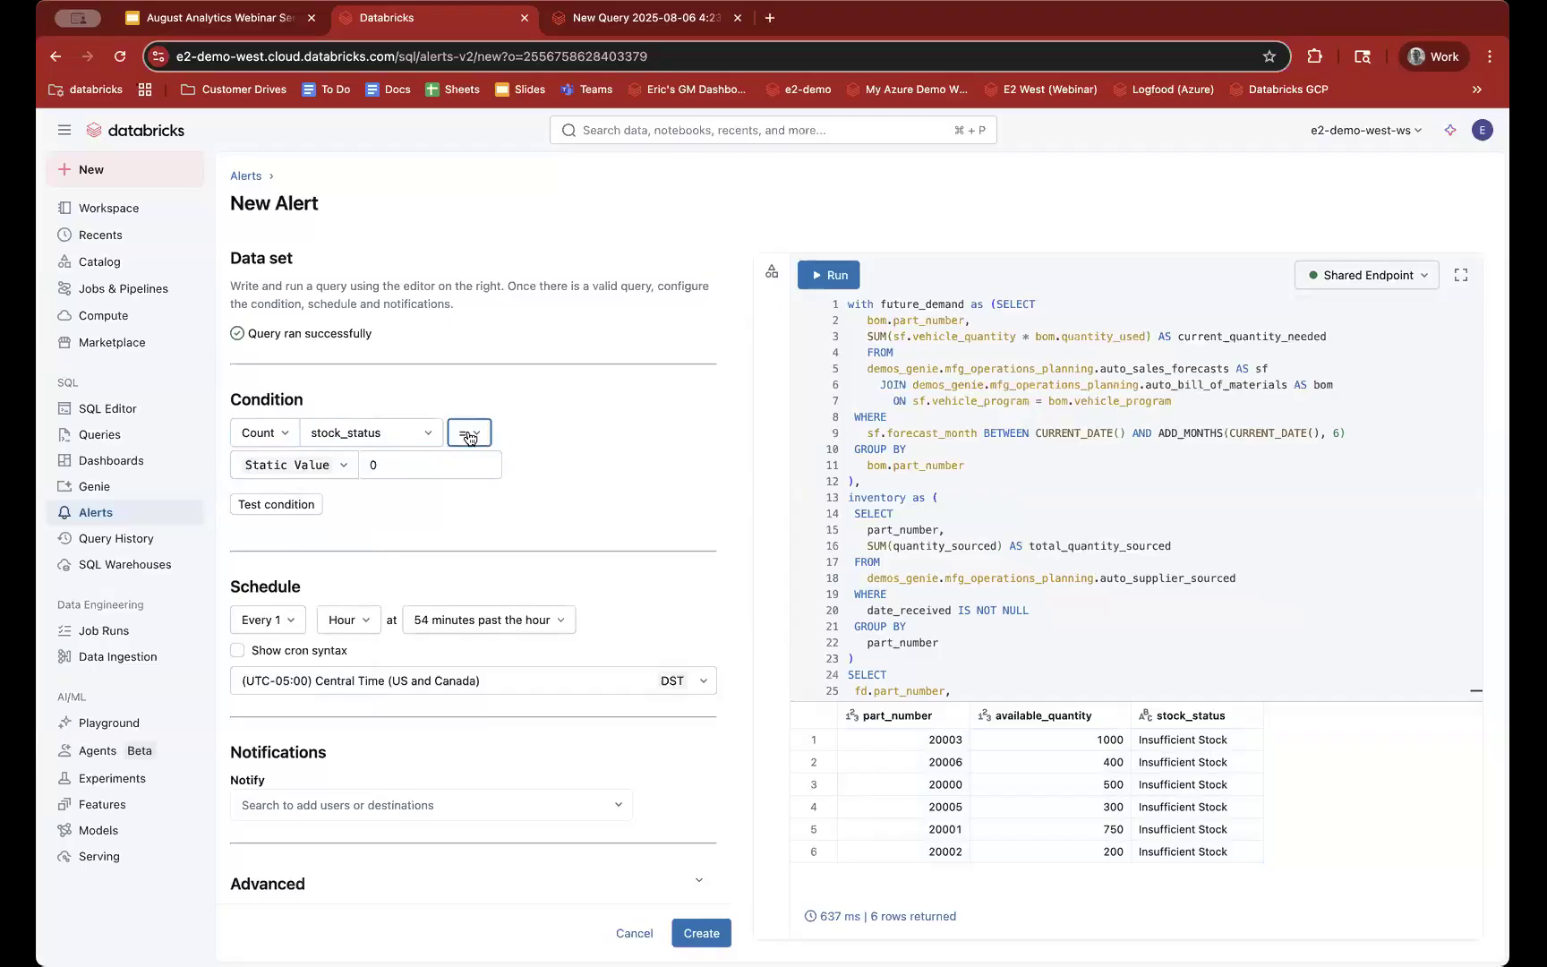
left_click(504, 501)
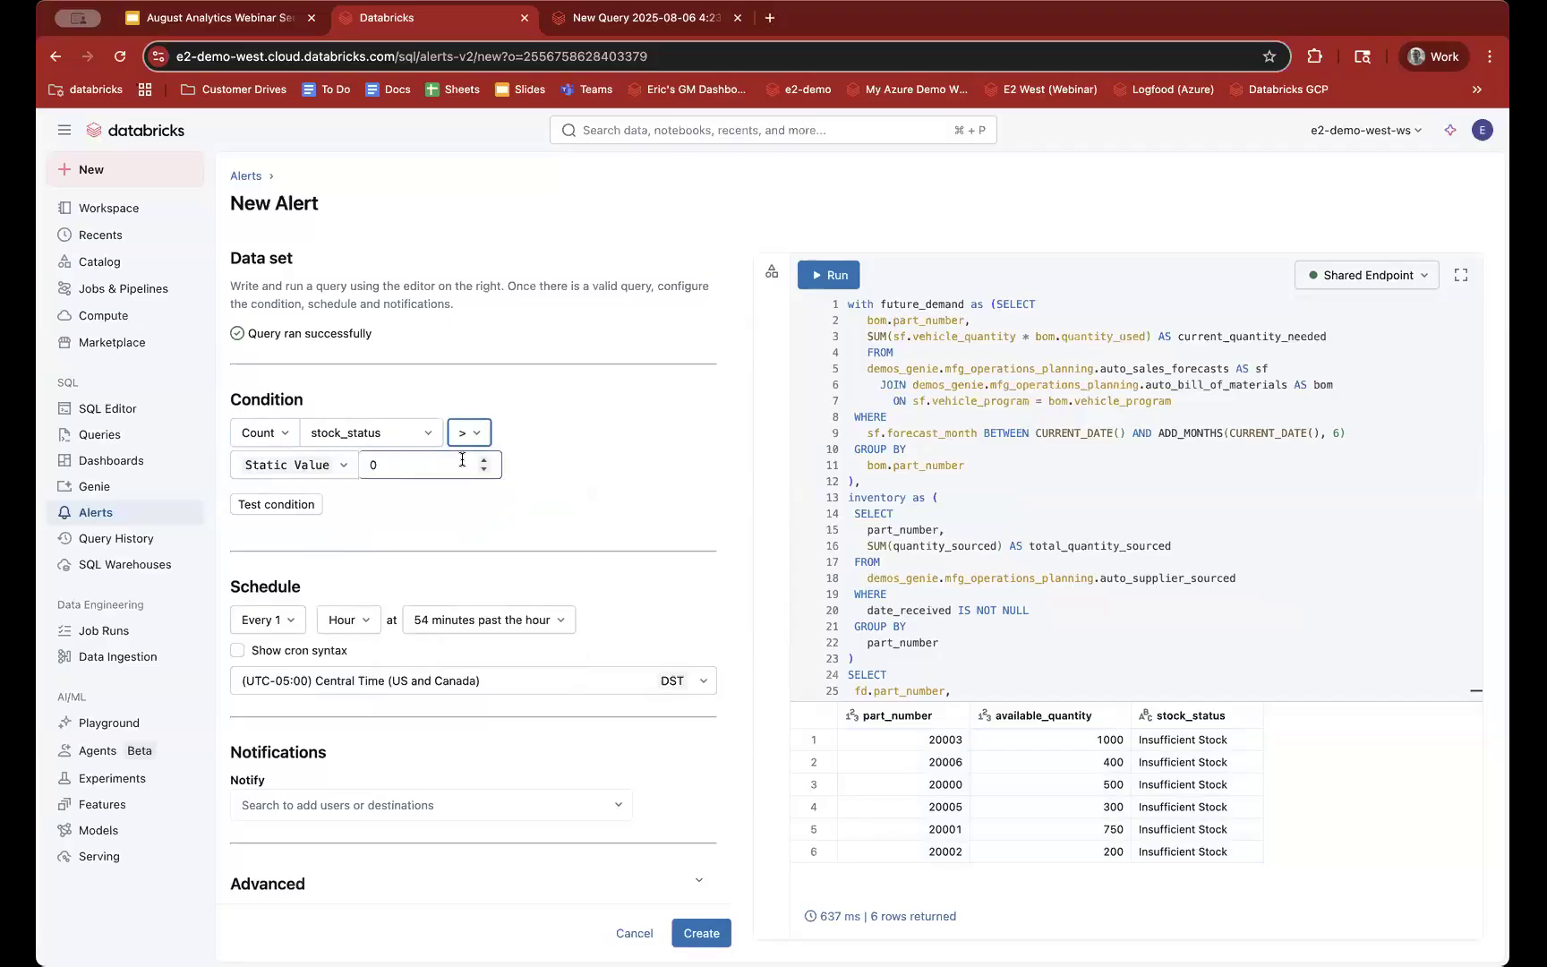
Step: Add the user's own email address as the alert's notification recipient
left_click(292, 830)
type("eric.lind")
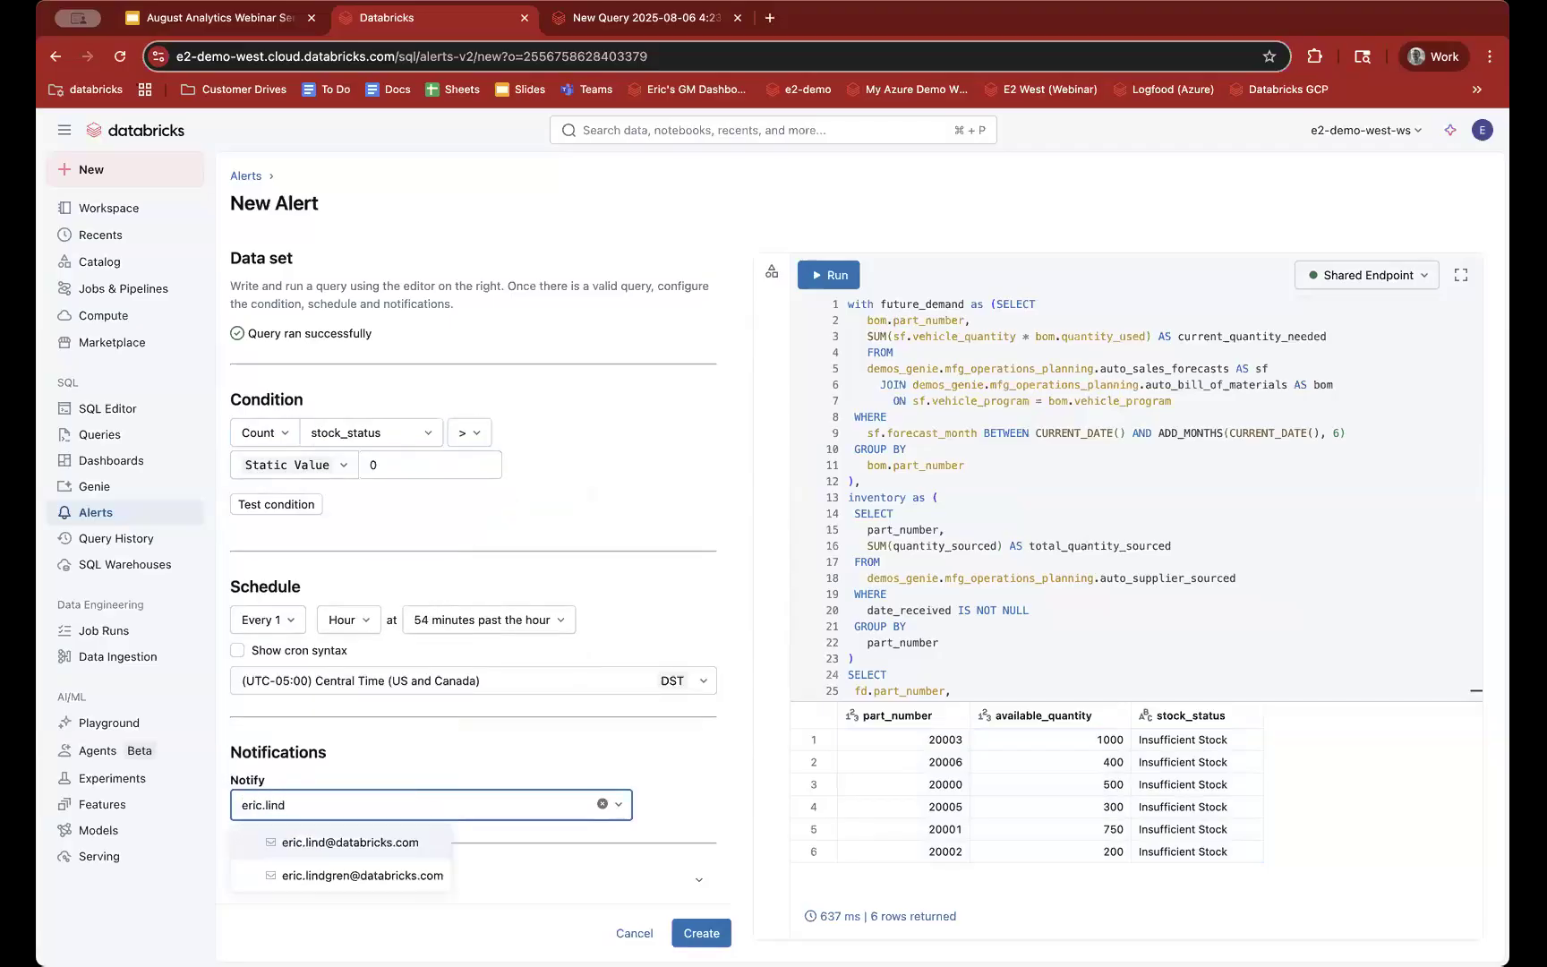
key("Return")
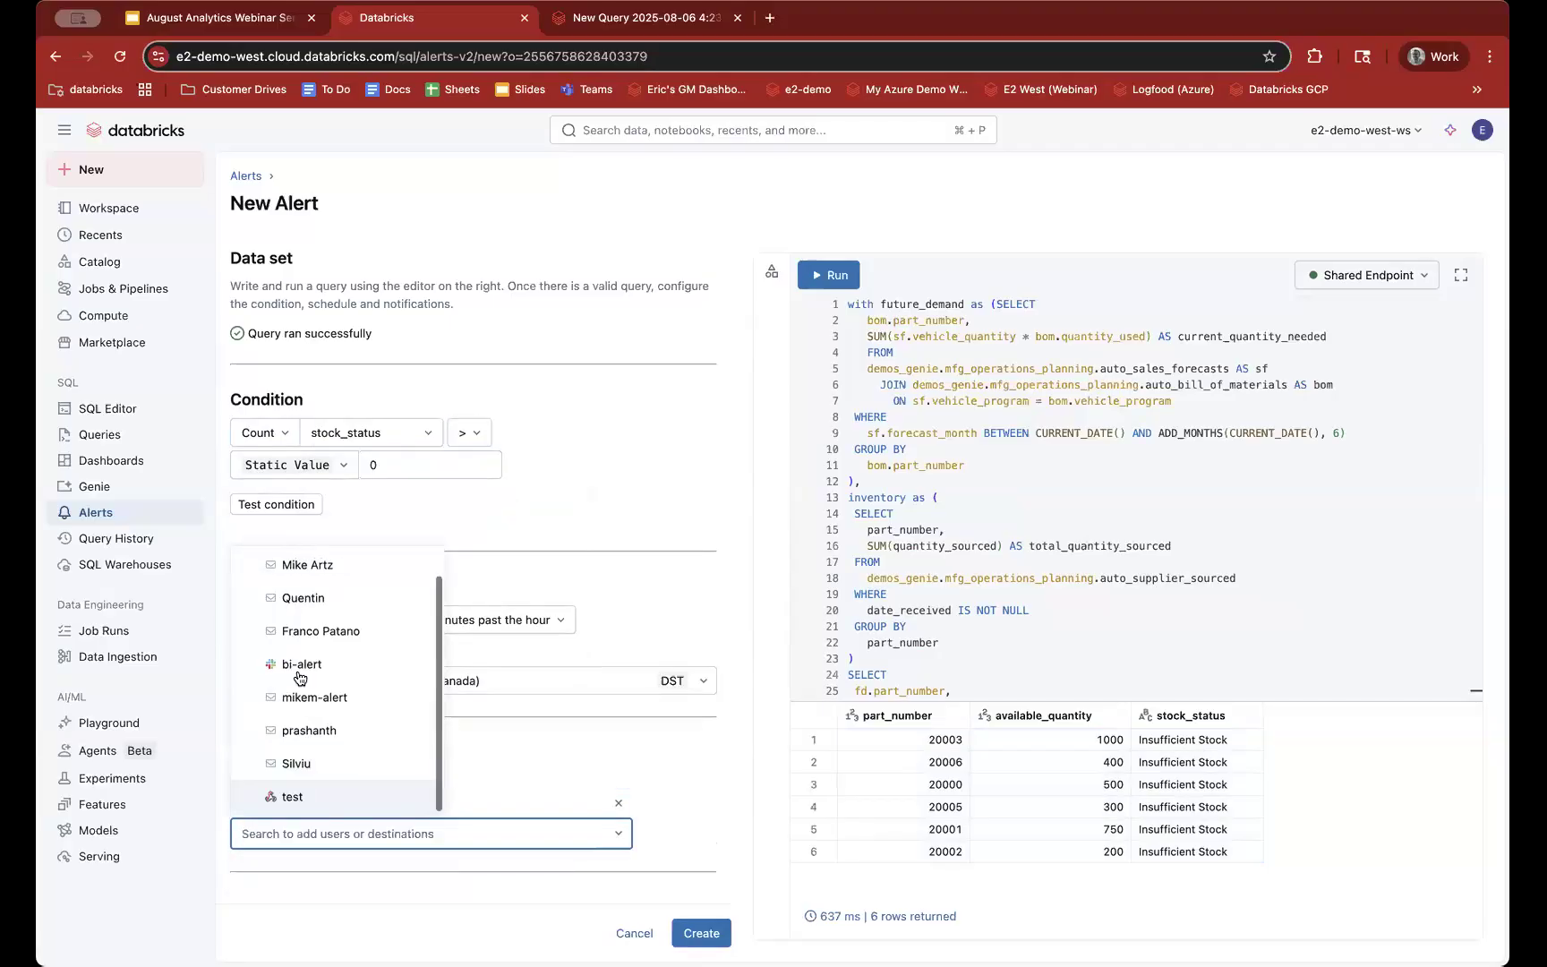
left_click(578, 582)
scroll(336, 683, "down", 1)
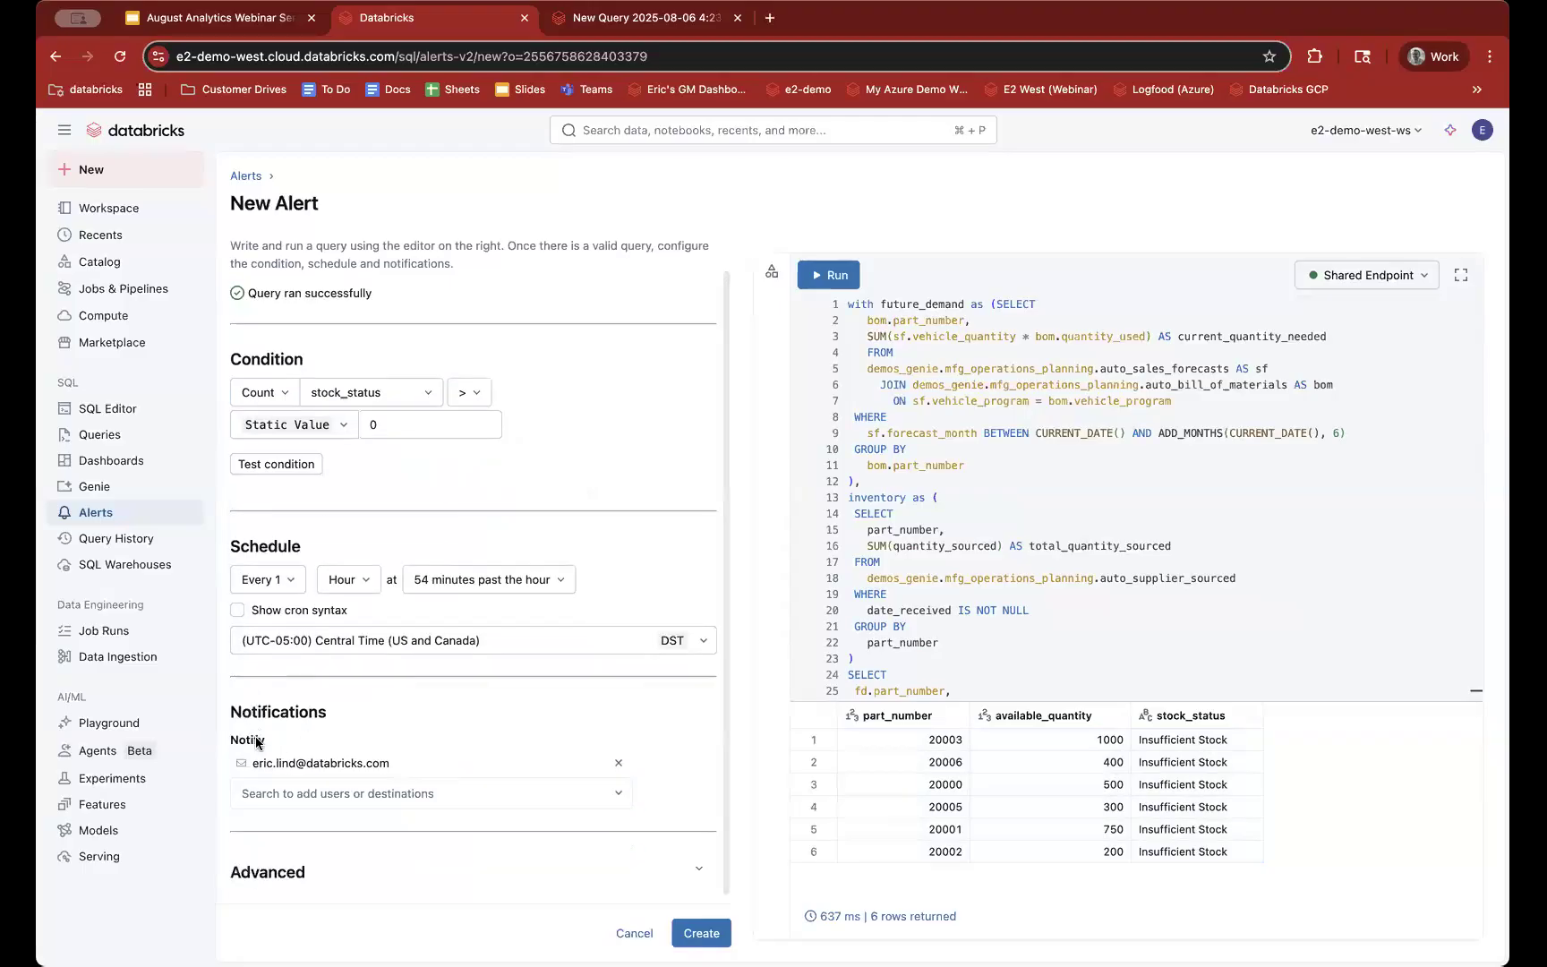
left_click_drag(408, 765, 252, 765)
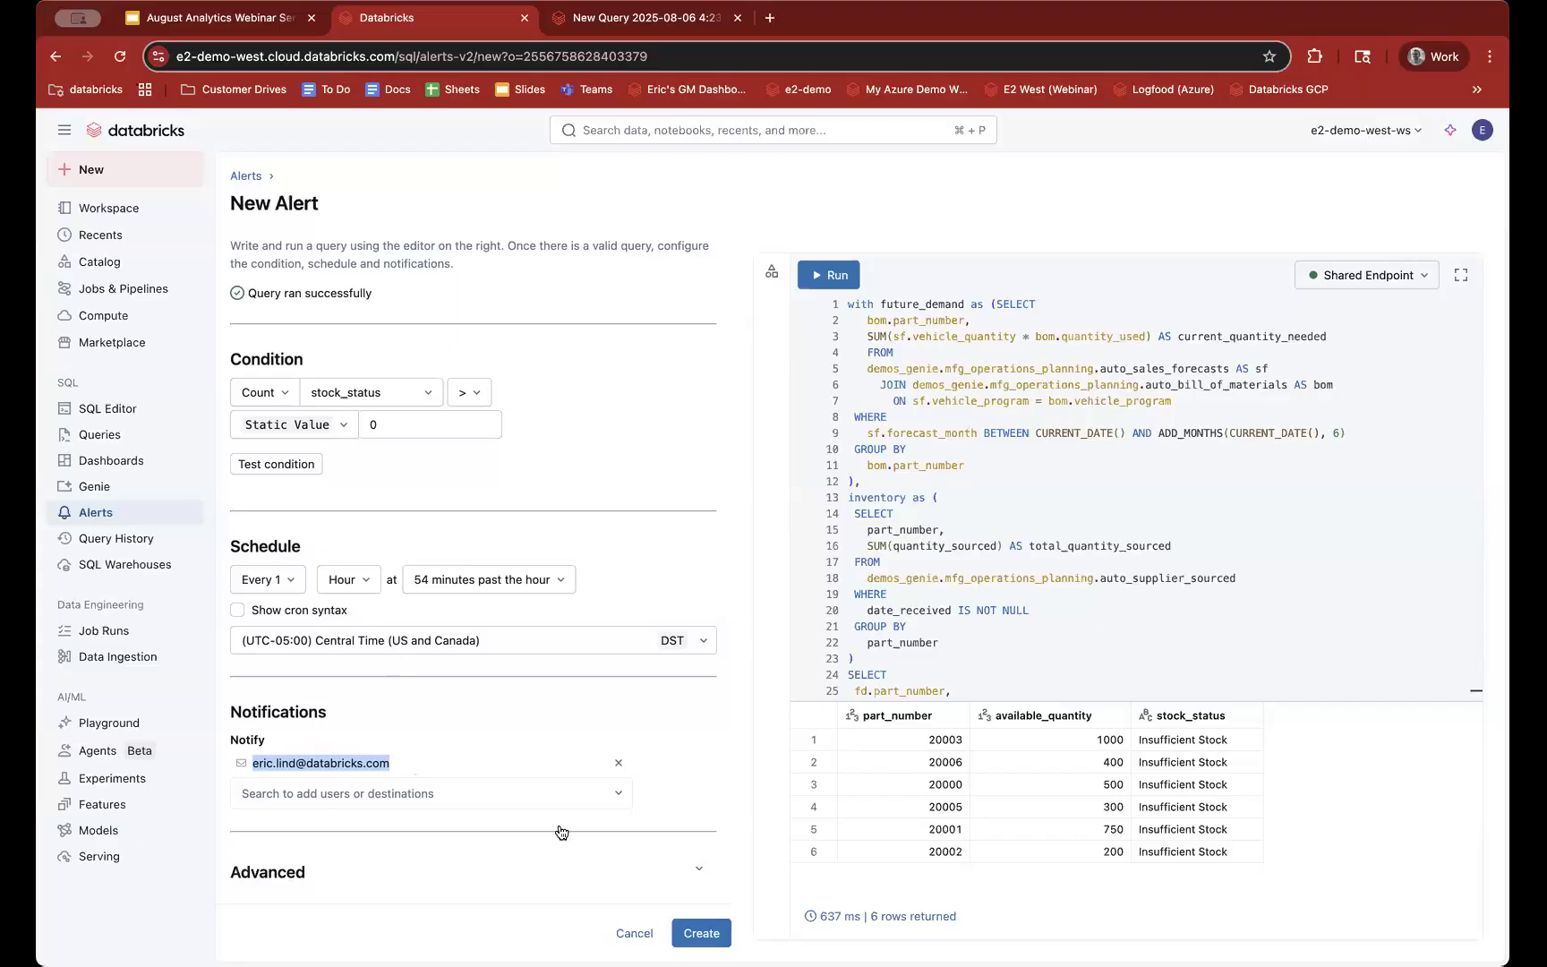
Step: Cancel the draft and review the 'Are there any parts in low supply?' alert's query and sharing settings
left_click(625, 933)
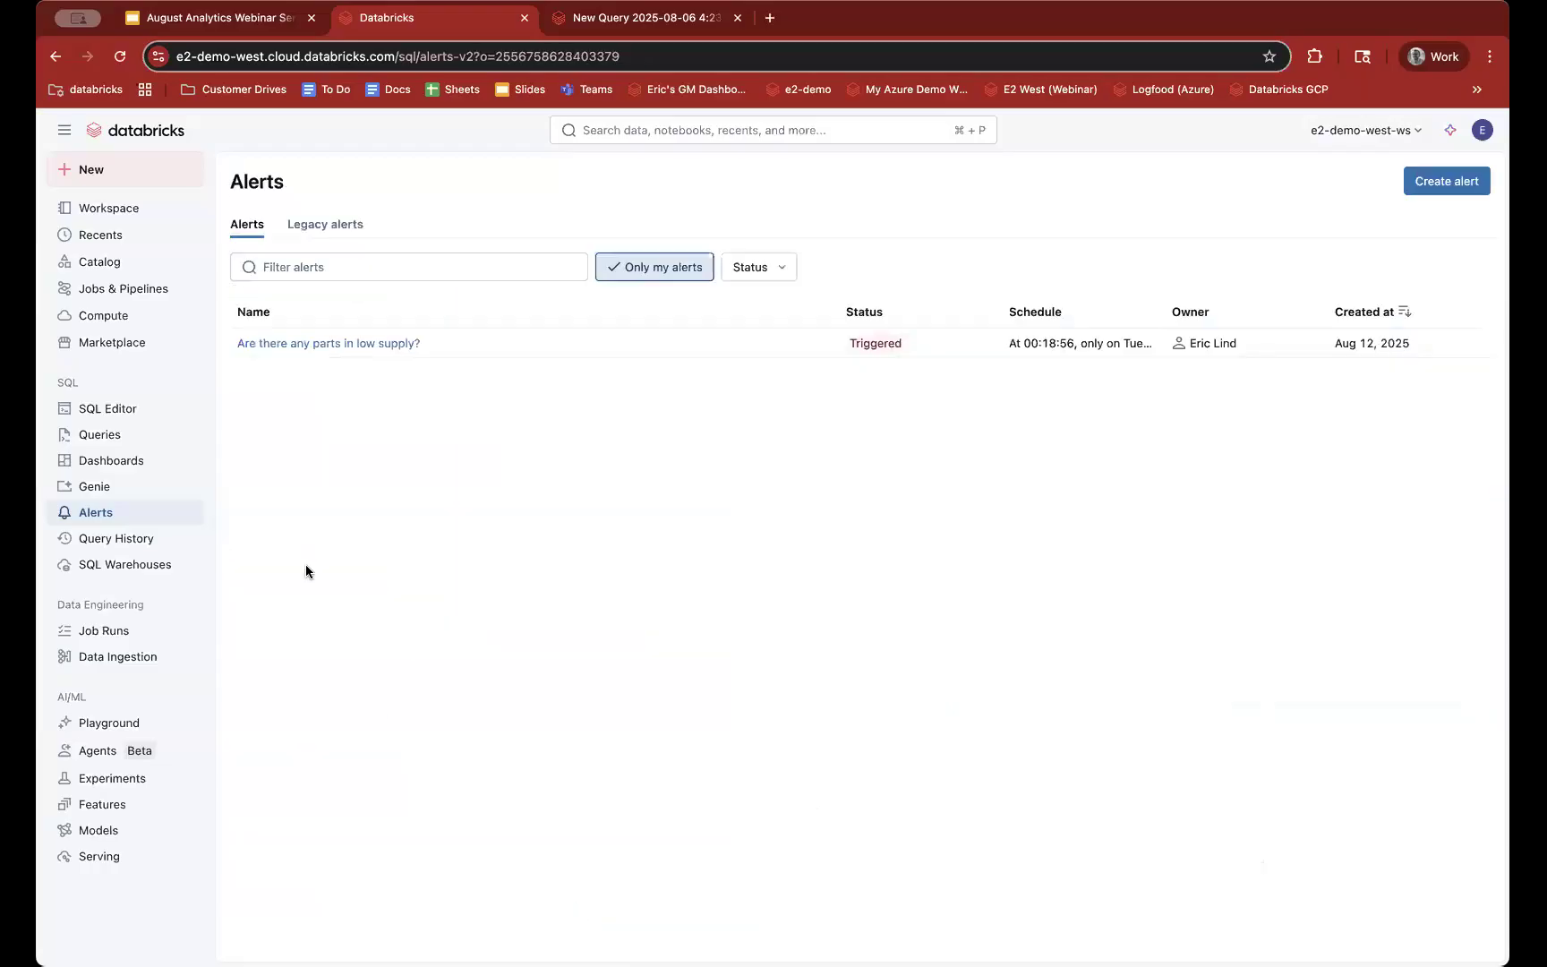
left_click(305, 346)
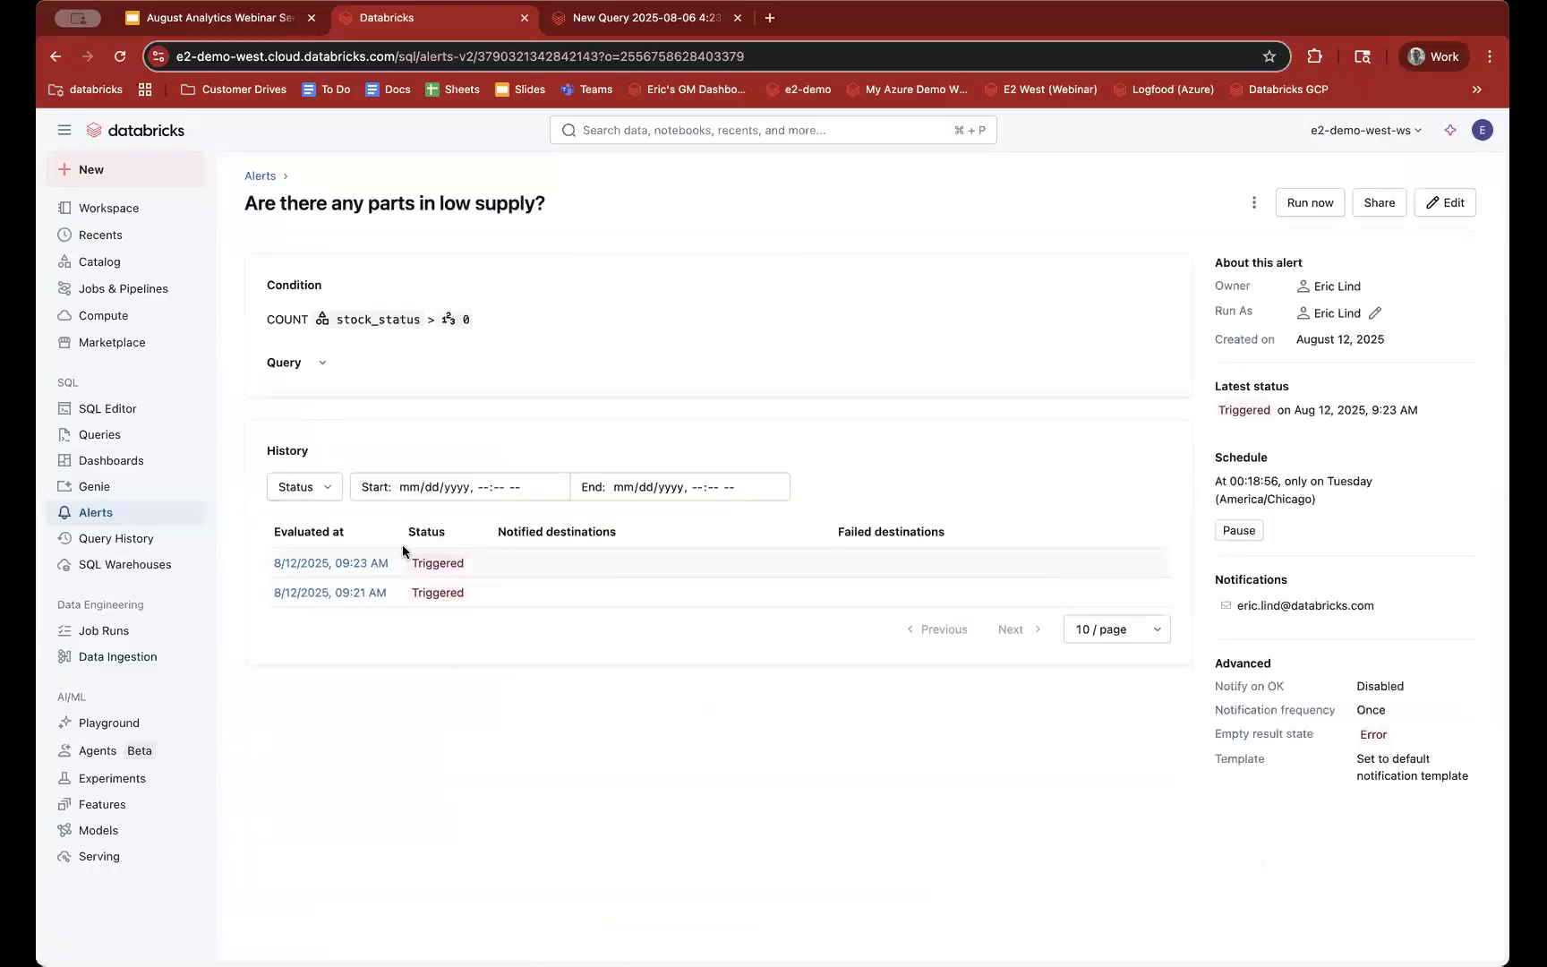
left_click_drag(272, 533, 506, 532)
left_click(323, 362)
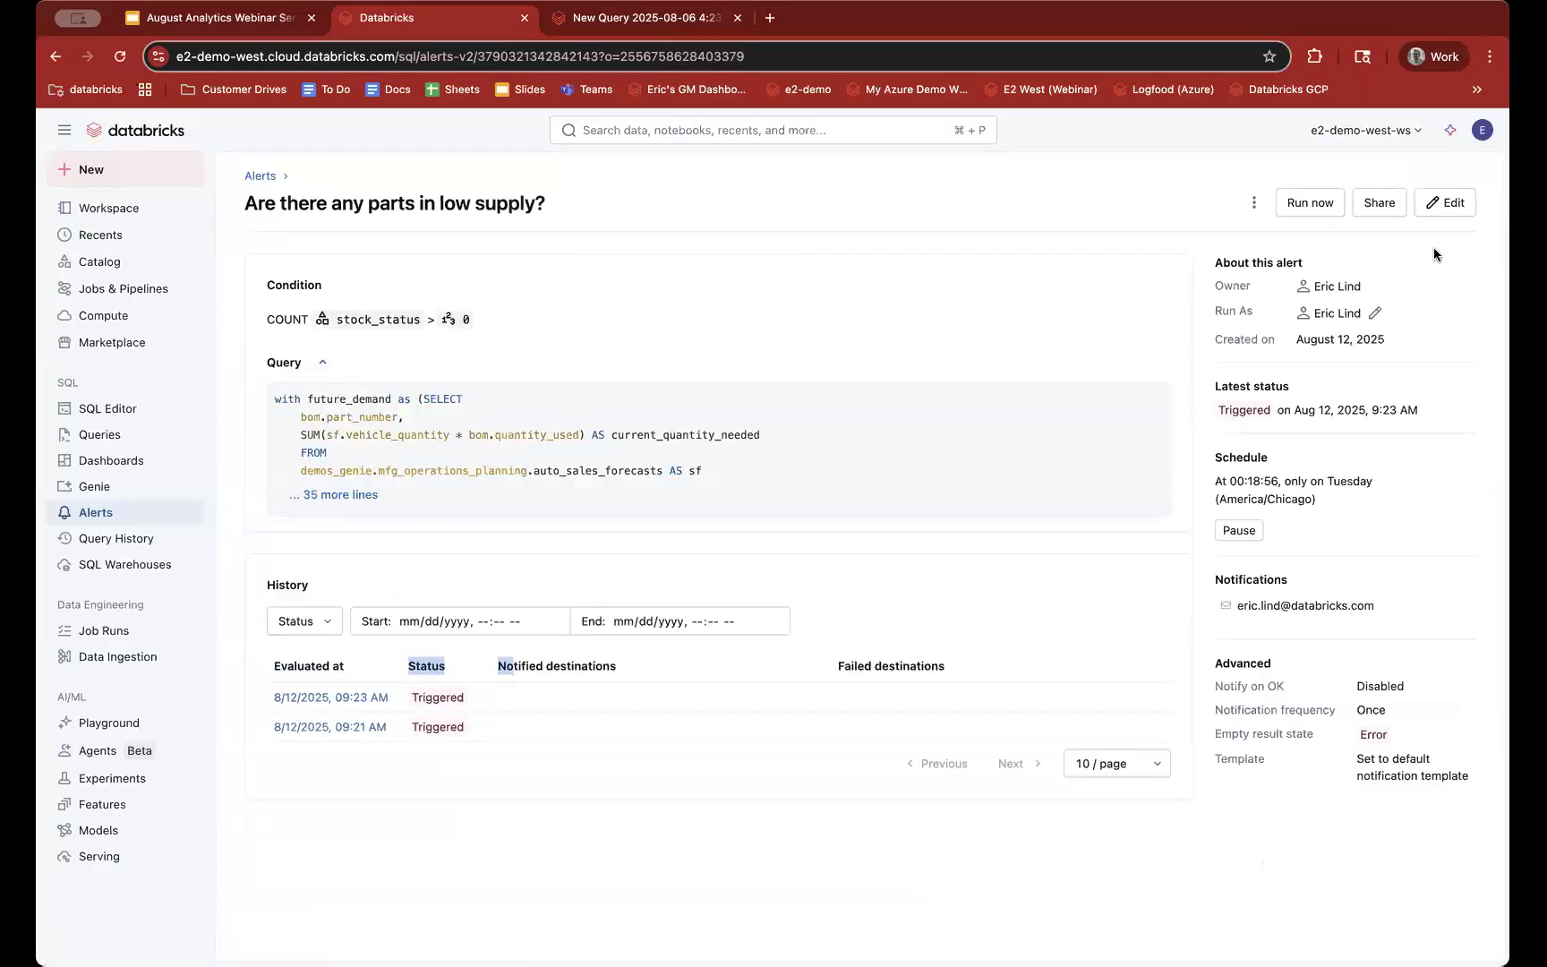
left_click(1309, 203)
left_click(1376, 204)
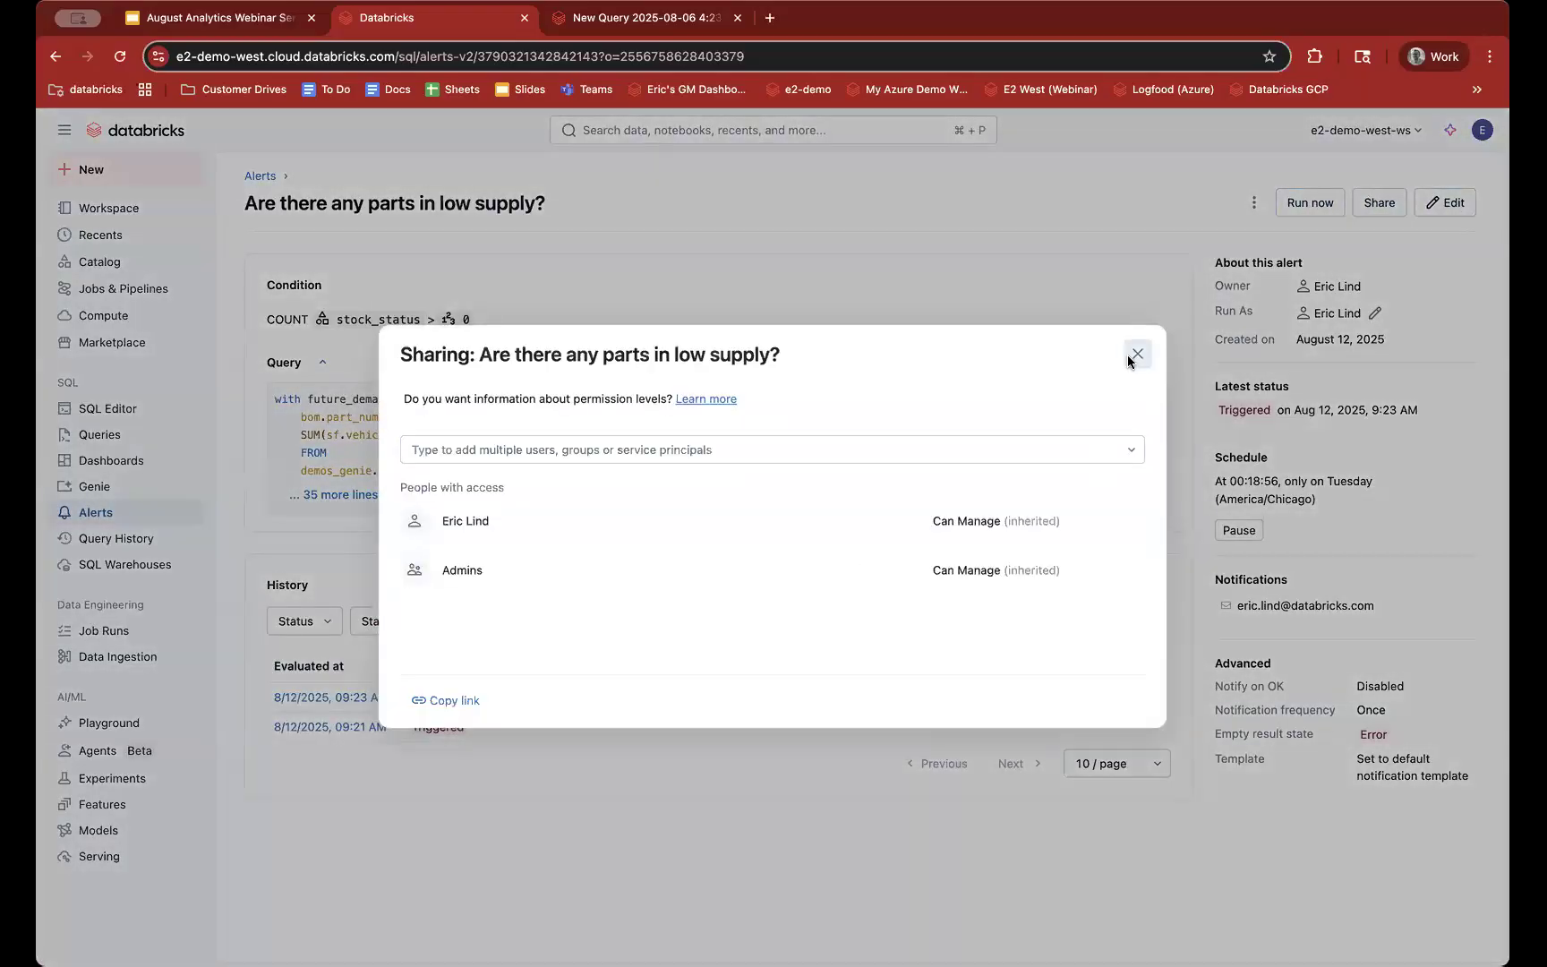
left_click(1136, 355)
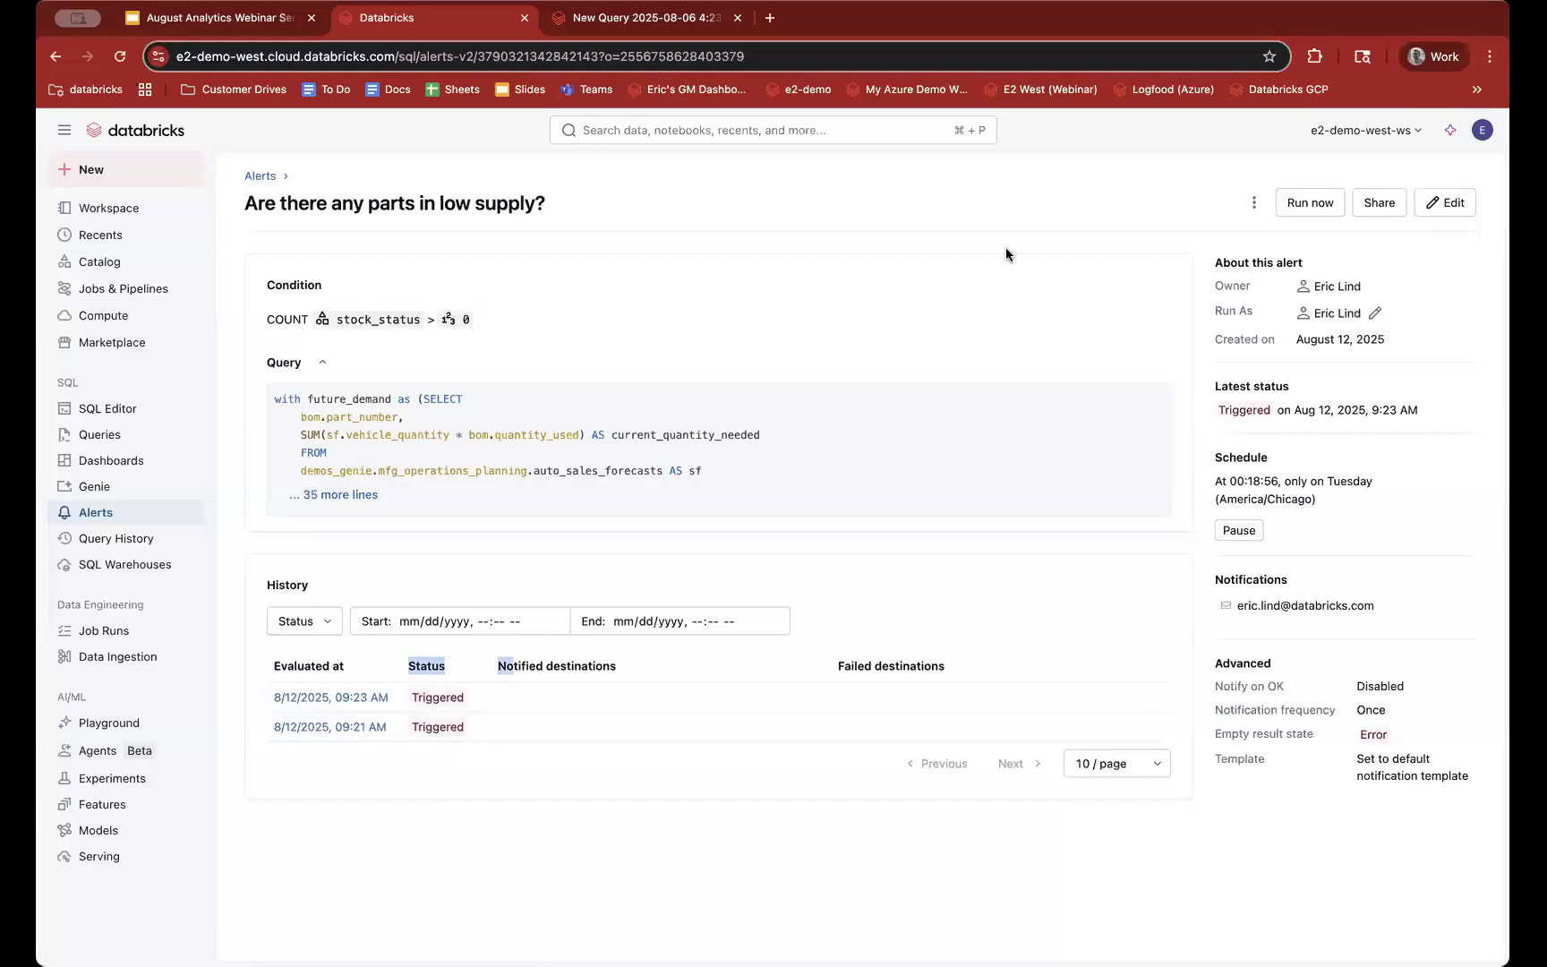
Step: Check the existing alert's notification destinations in edit mode, then open Query History
left_click(1414, 202)
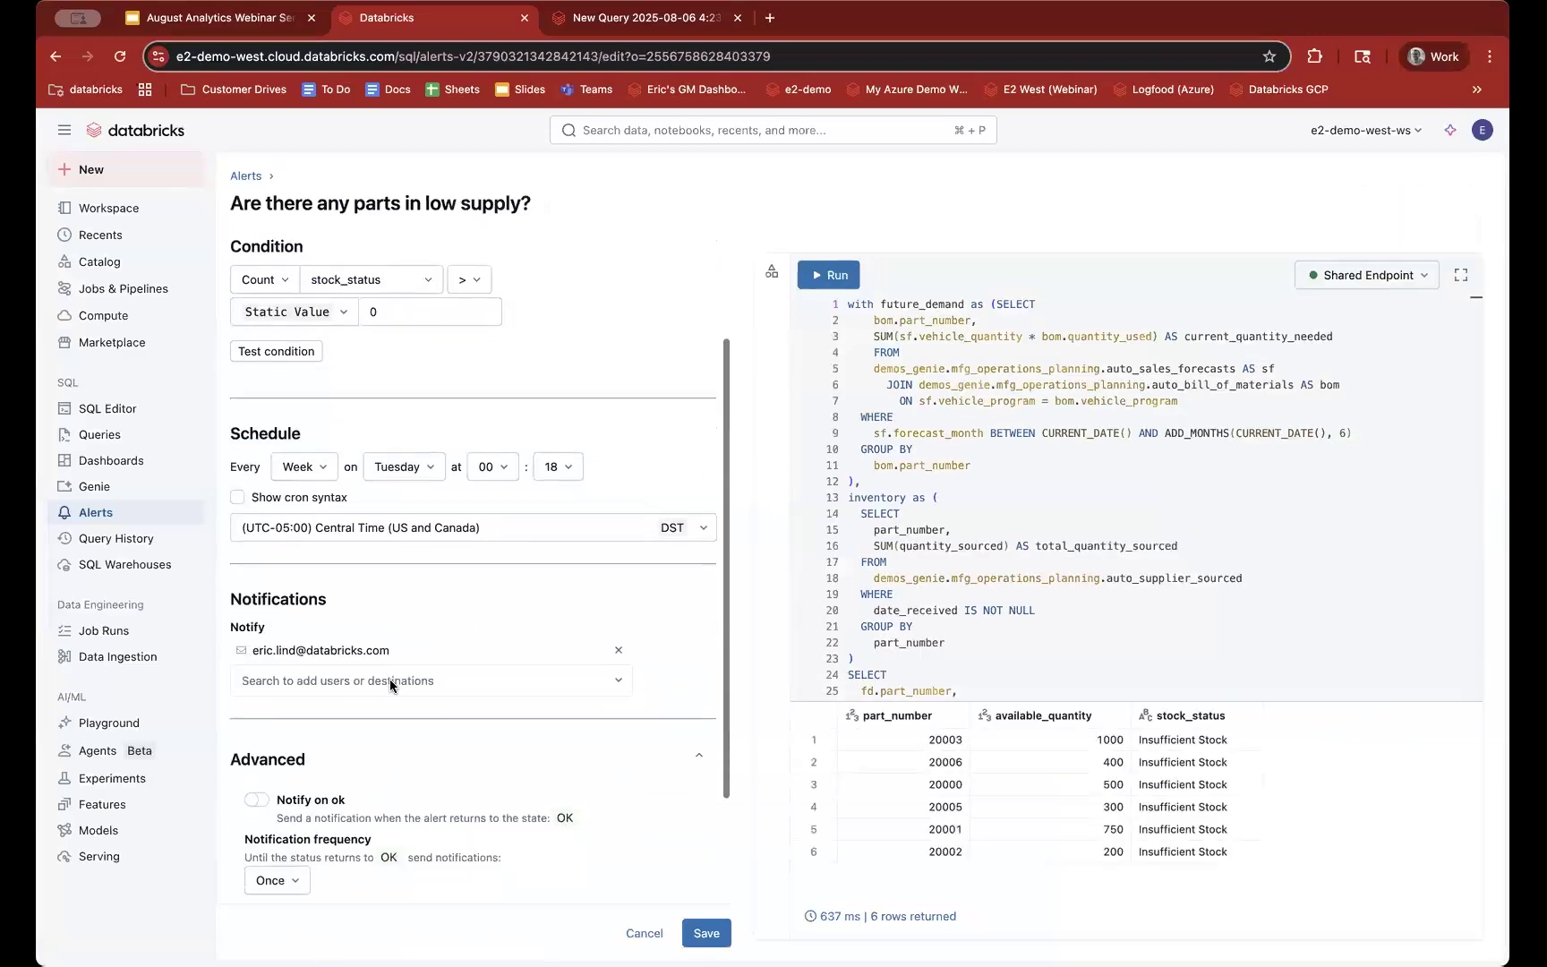
left_click(389, 677)
scroll(388, 667, "down", 1)
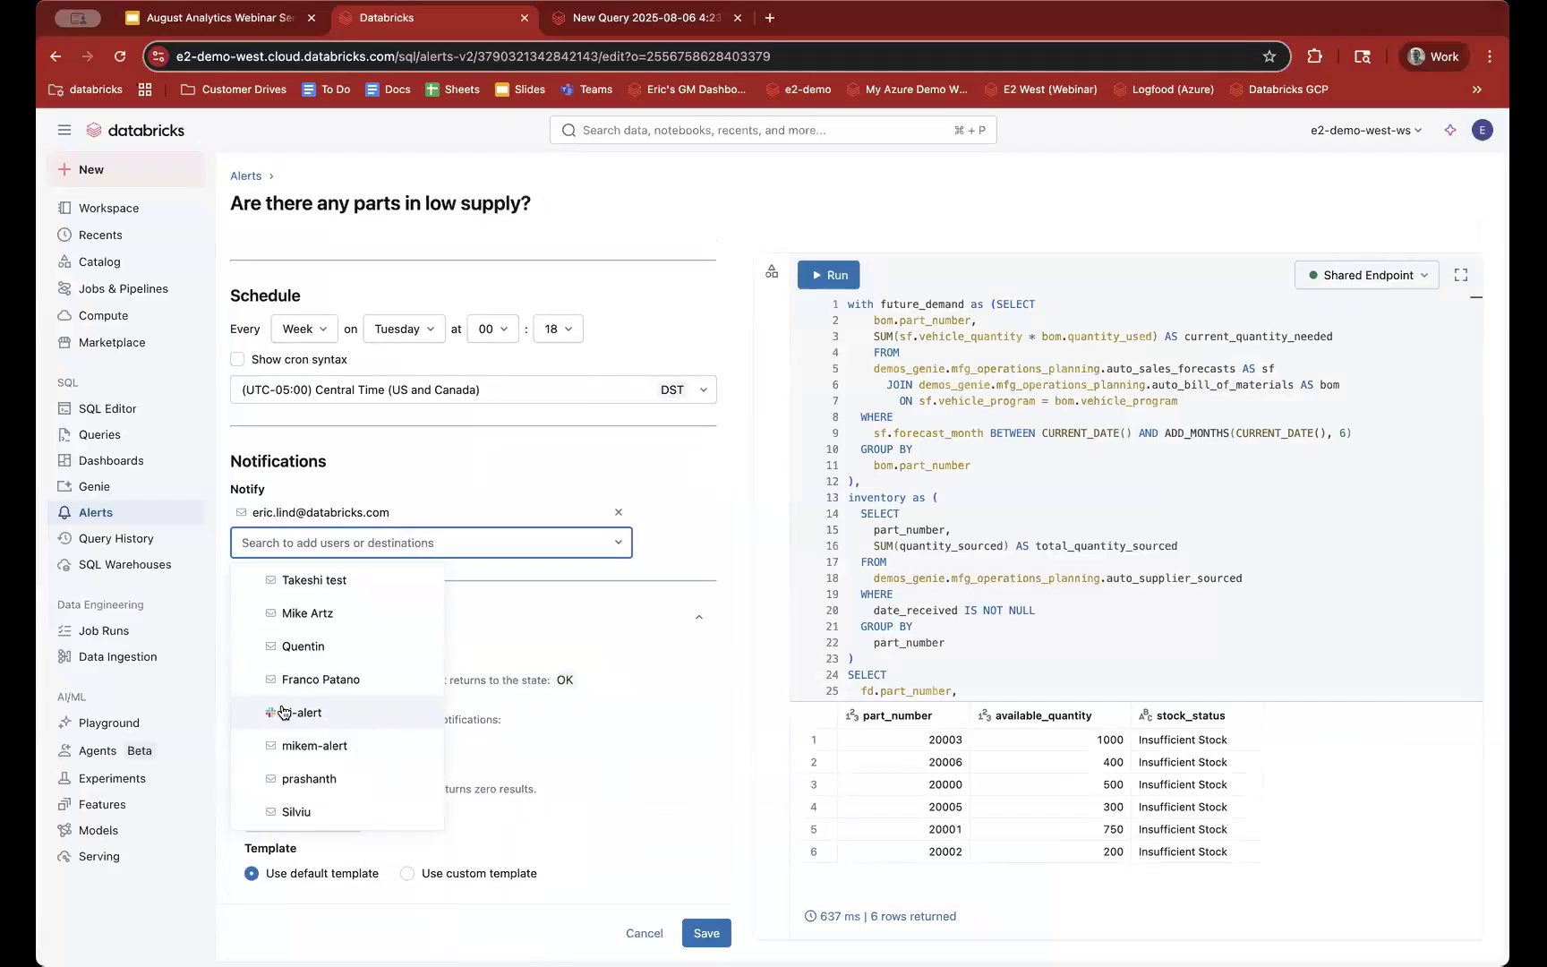
left_click(385, 487)
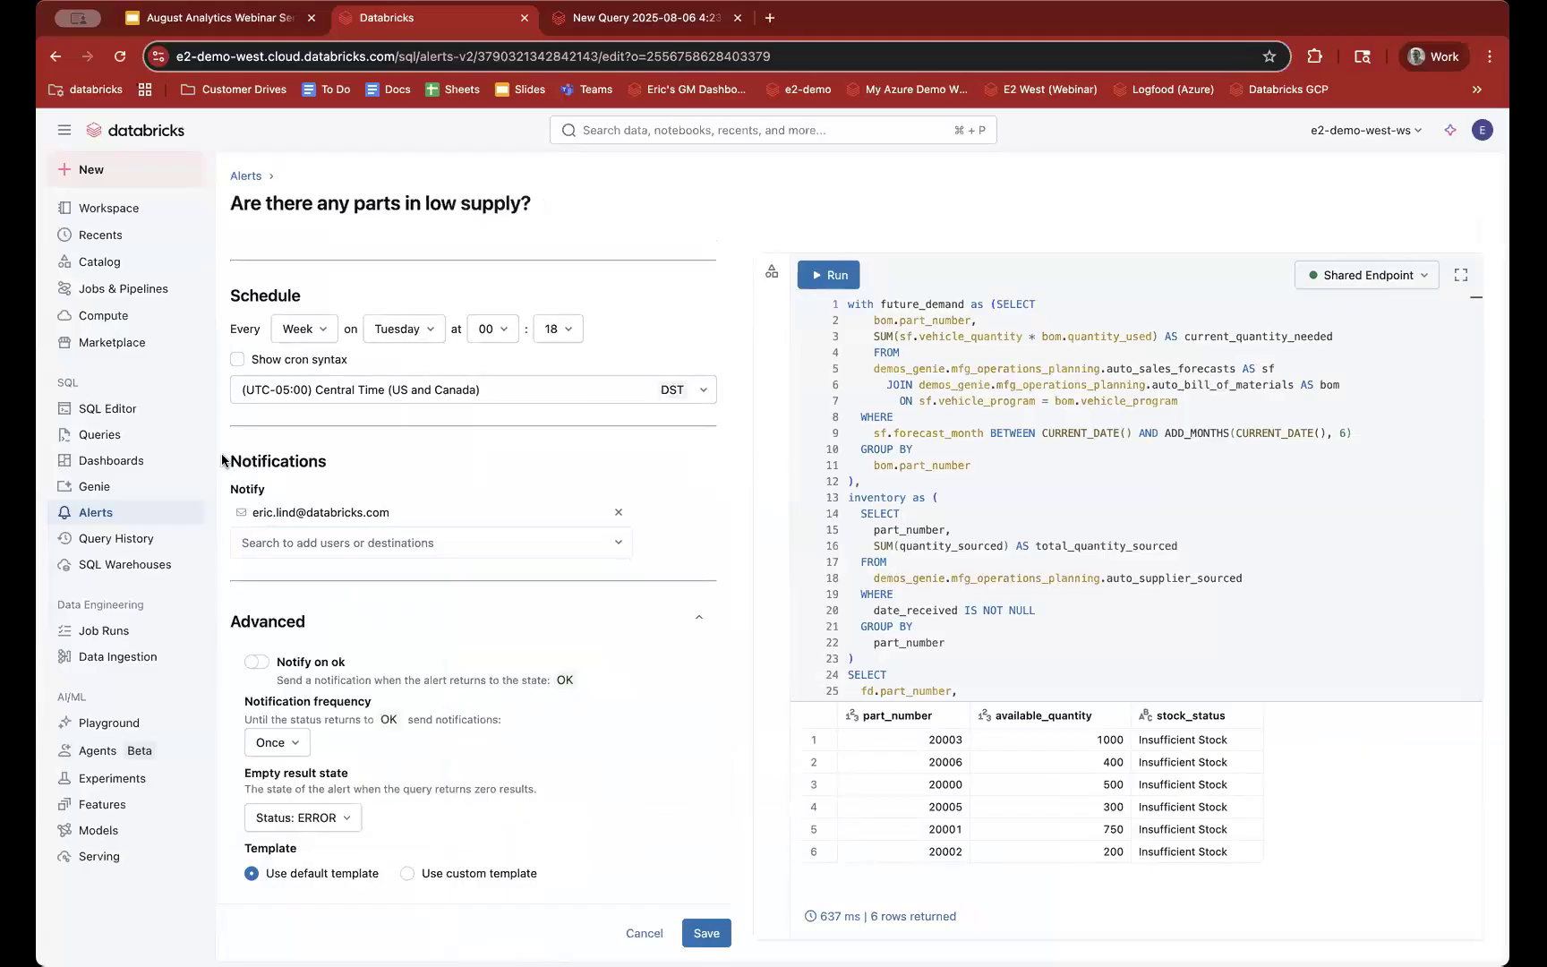
left_click(131, 541)
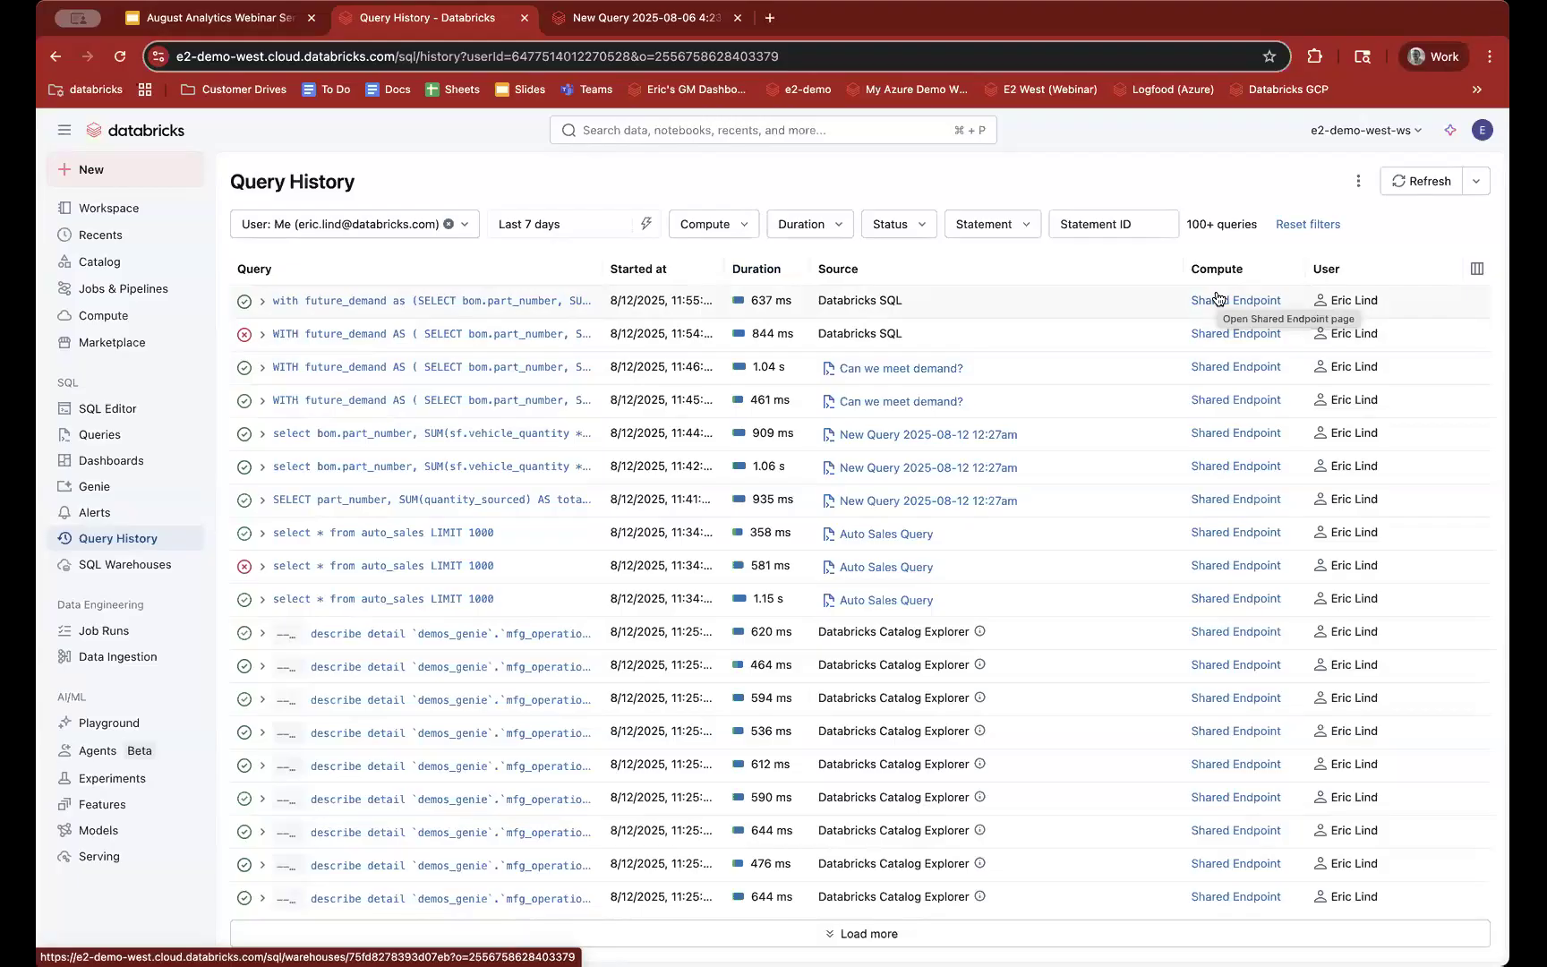
left_click(583, 226)
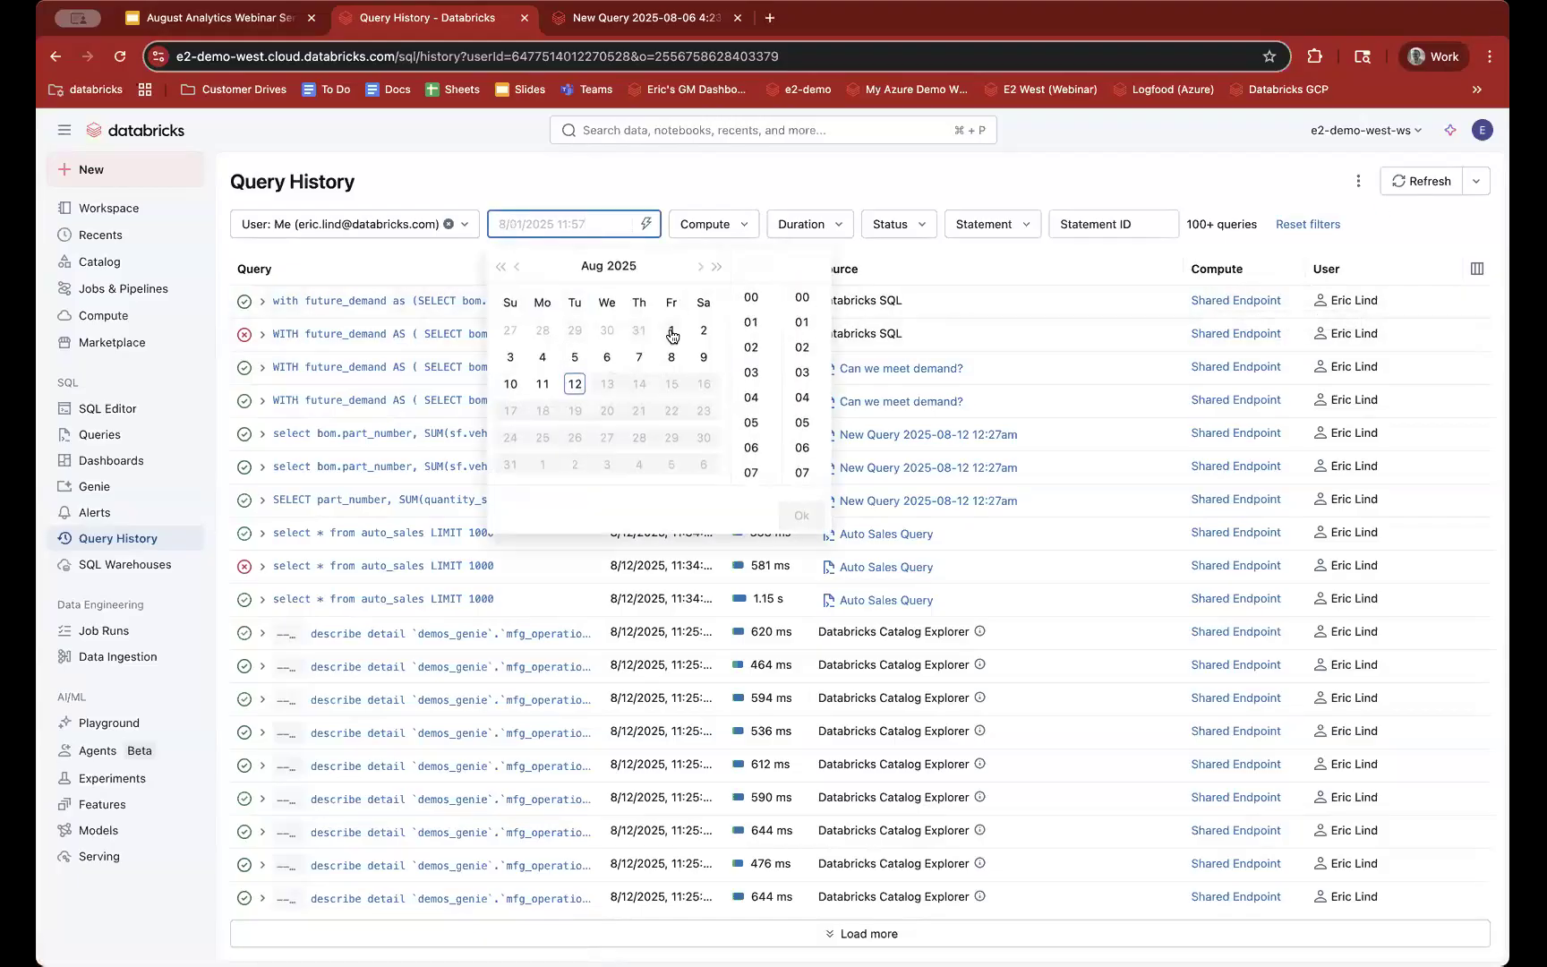
left_click(650, 184)
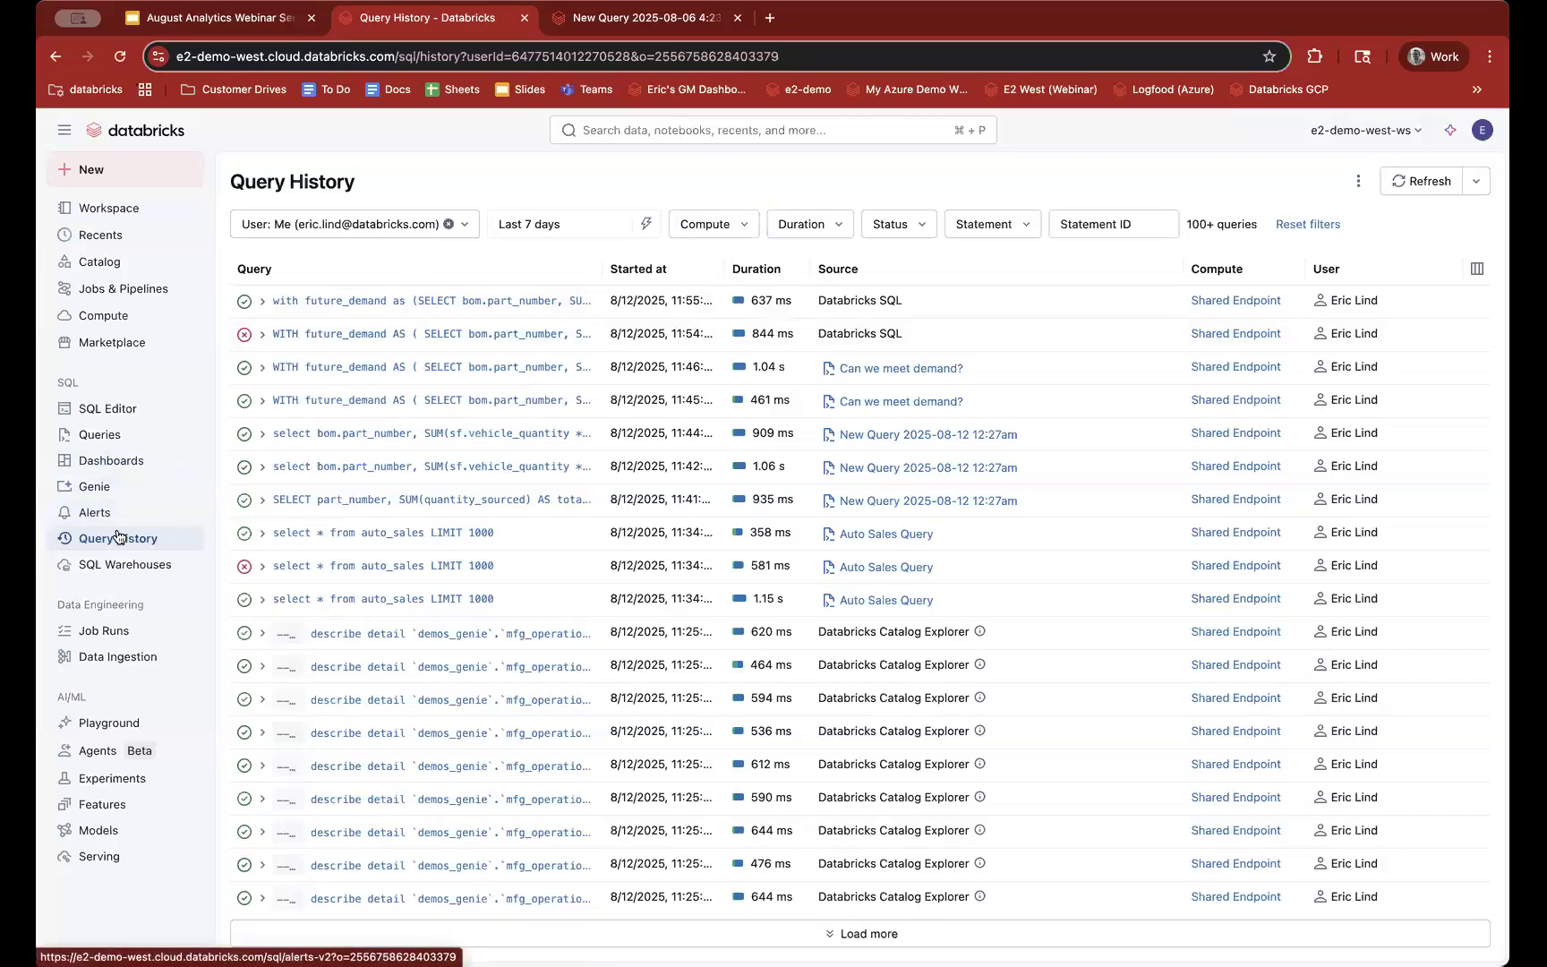
left_click(133, 408)
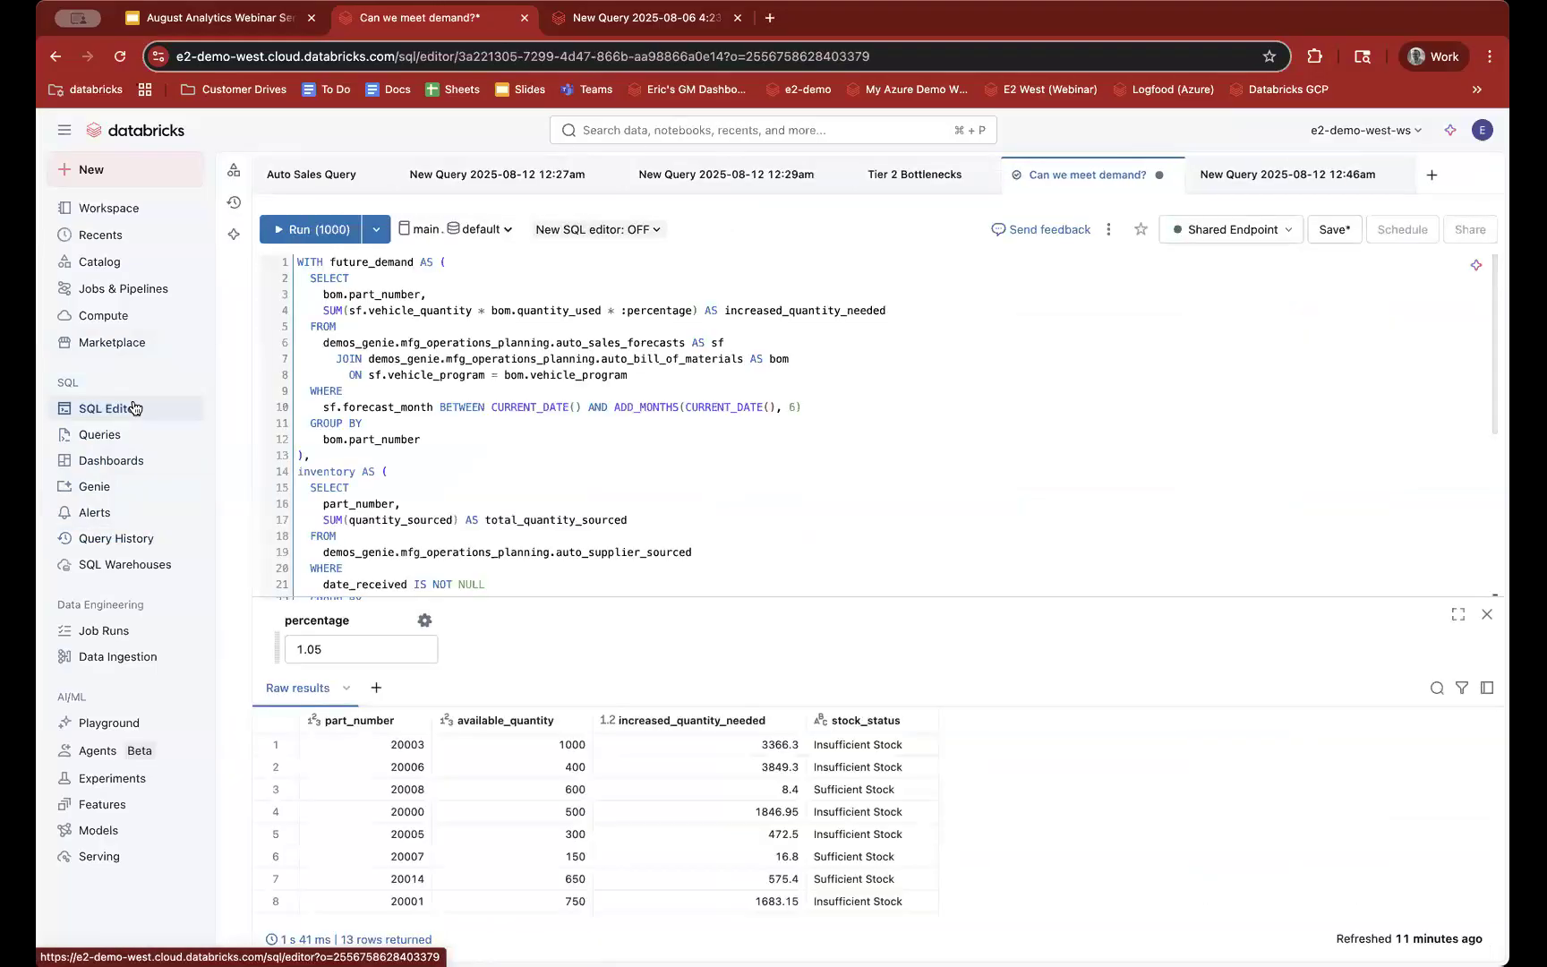
Step: Review the 'Can we meet demand?' query at percentage 1.05 and open the Shared Endpoint warehouse list
left_click(433, 469)
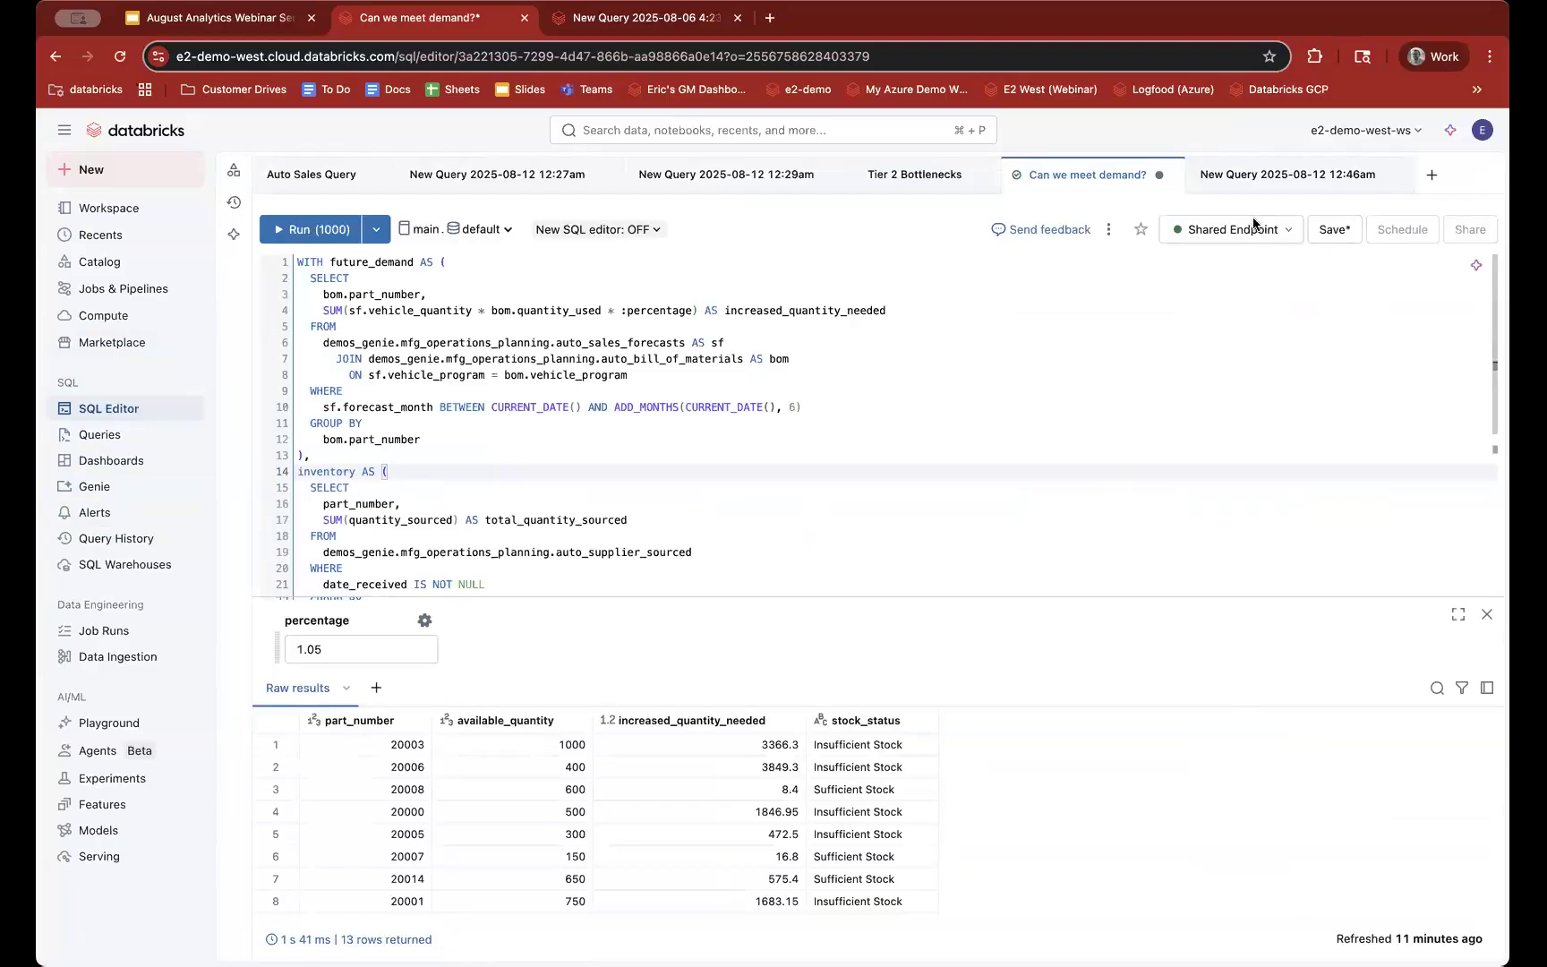
left_click(1226, 230)
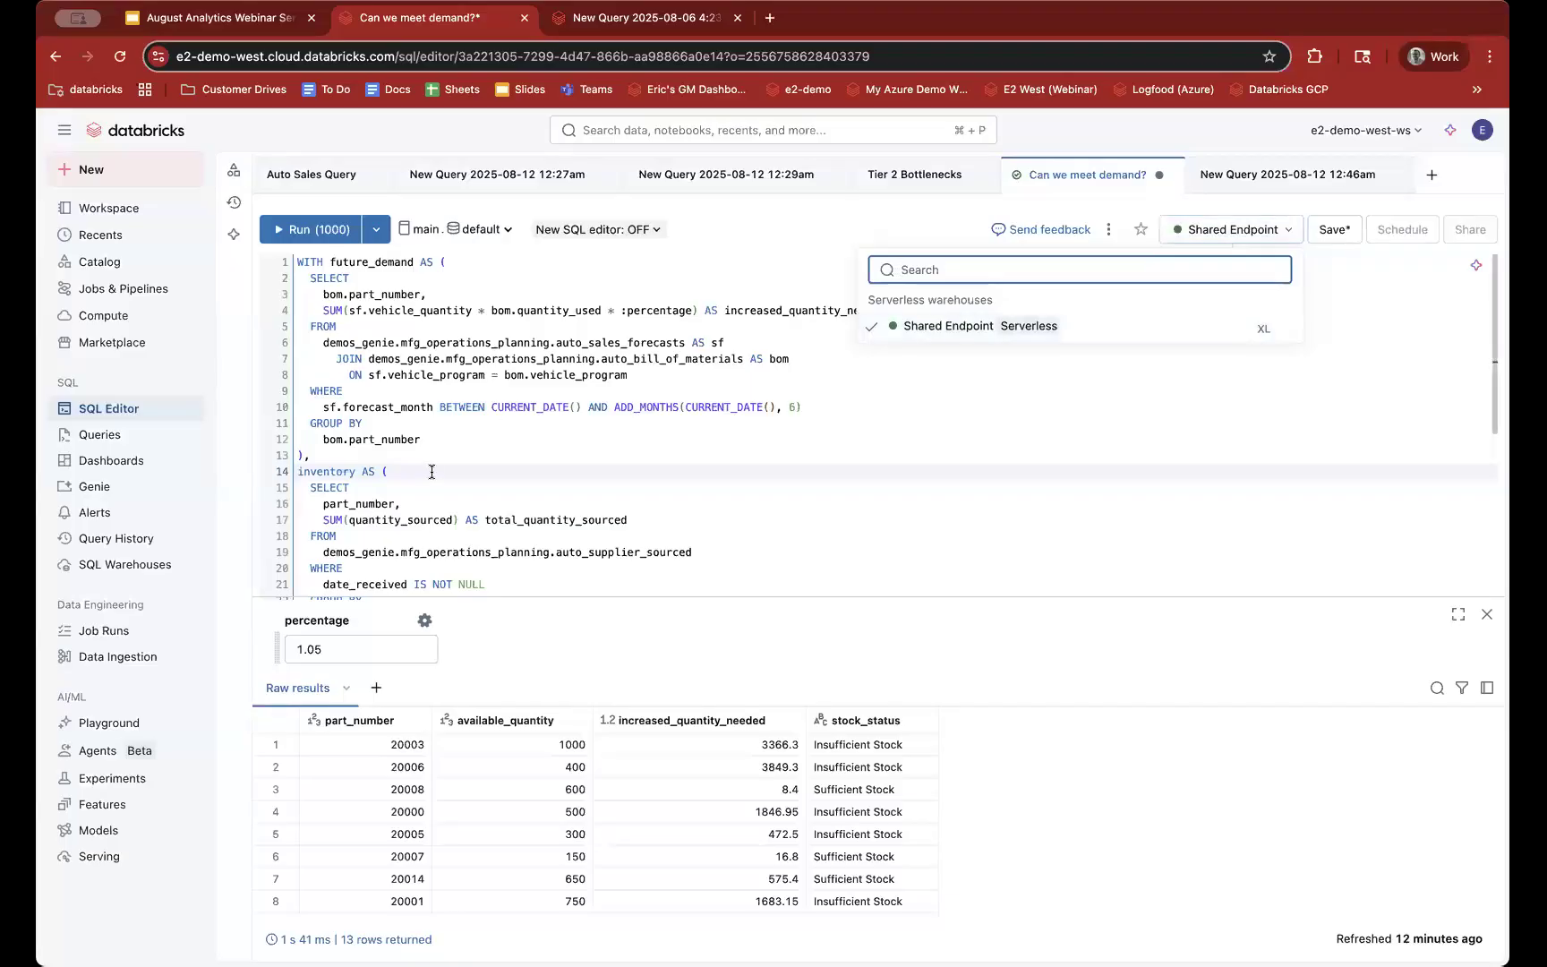
left_click(401, 468)
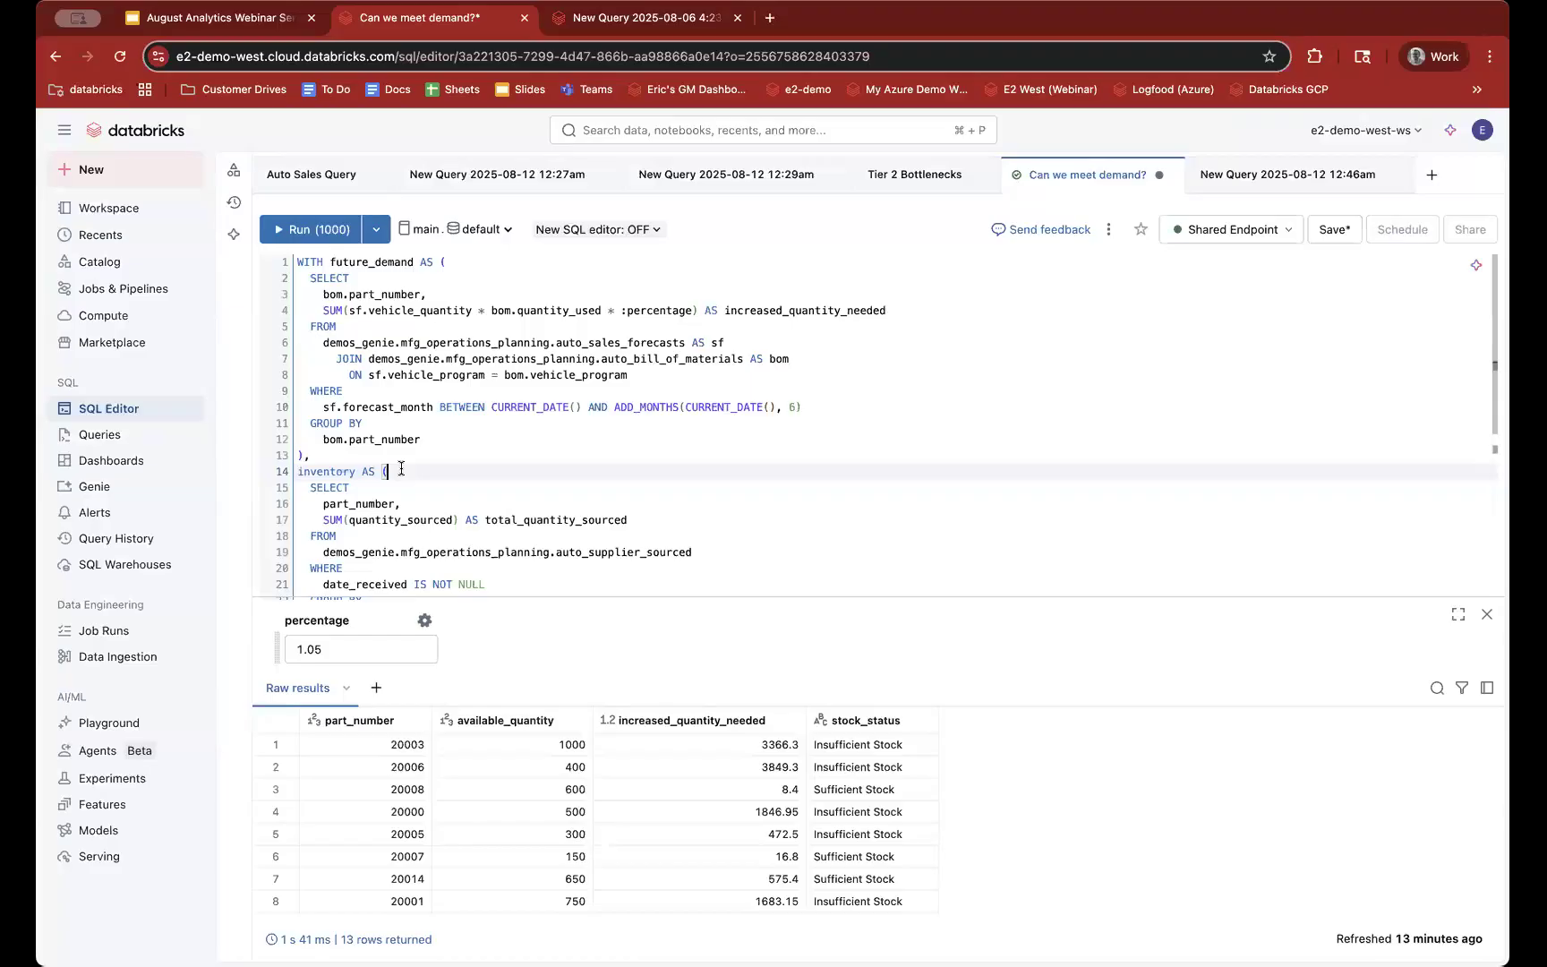
left_click_drag(345, 647, 297, 640)
left_click(297, 641)
double_click(326, 673)
left_click(338, 643)
double_click(291, 644)
left_click(347, 649)
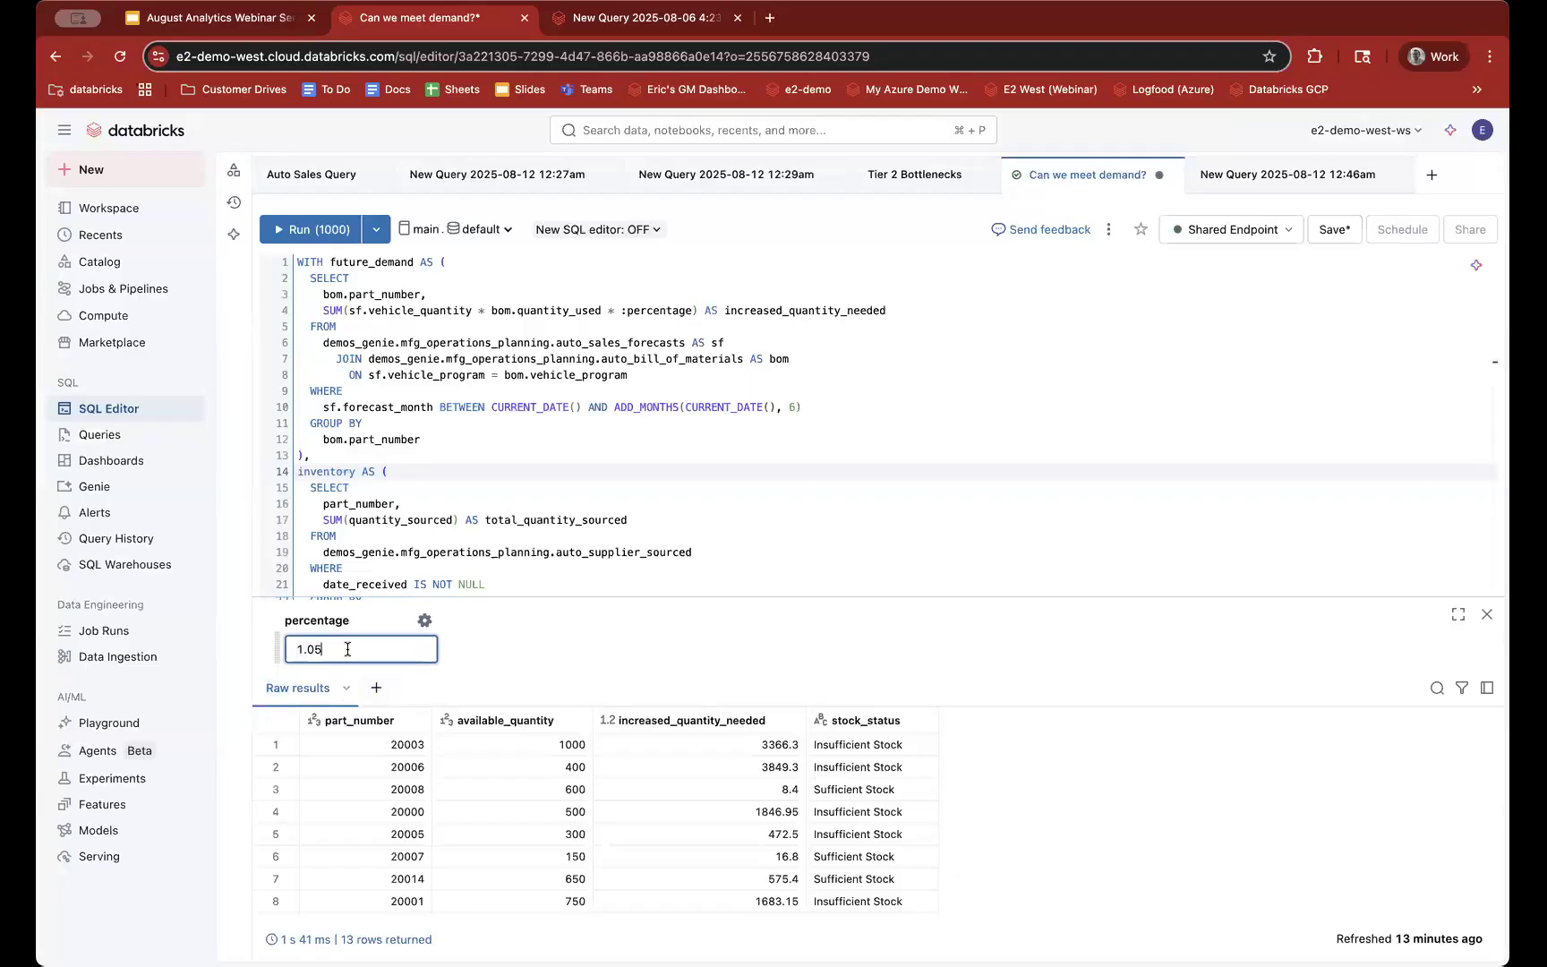
Step: Change percentage to 1.2 and duplicate the demand SUM line beneath it
key("BackSpace")
key("BackSpace")
type("2")
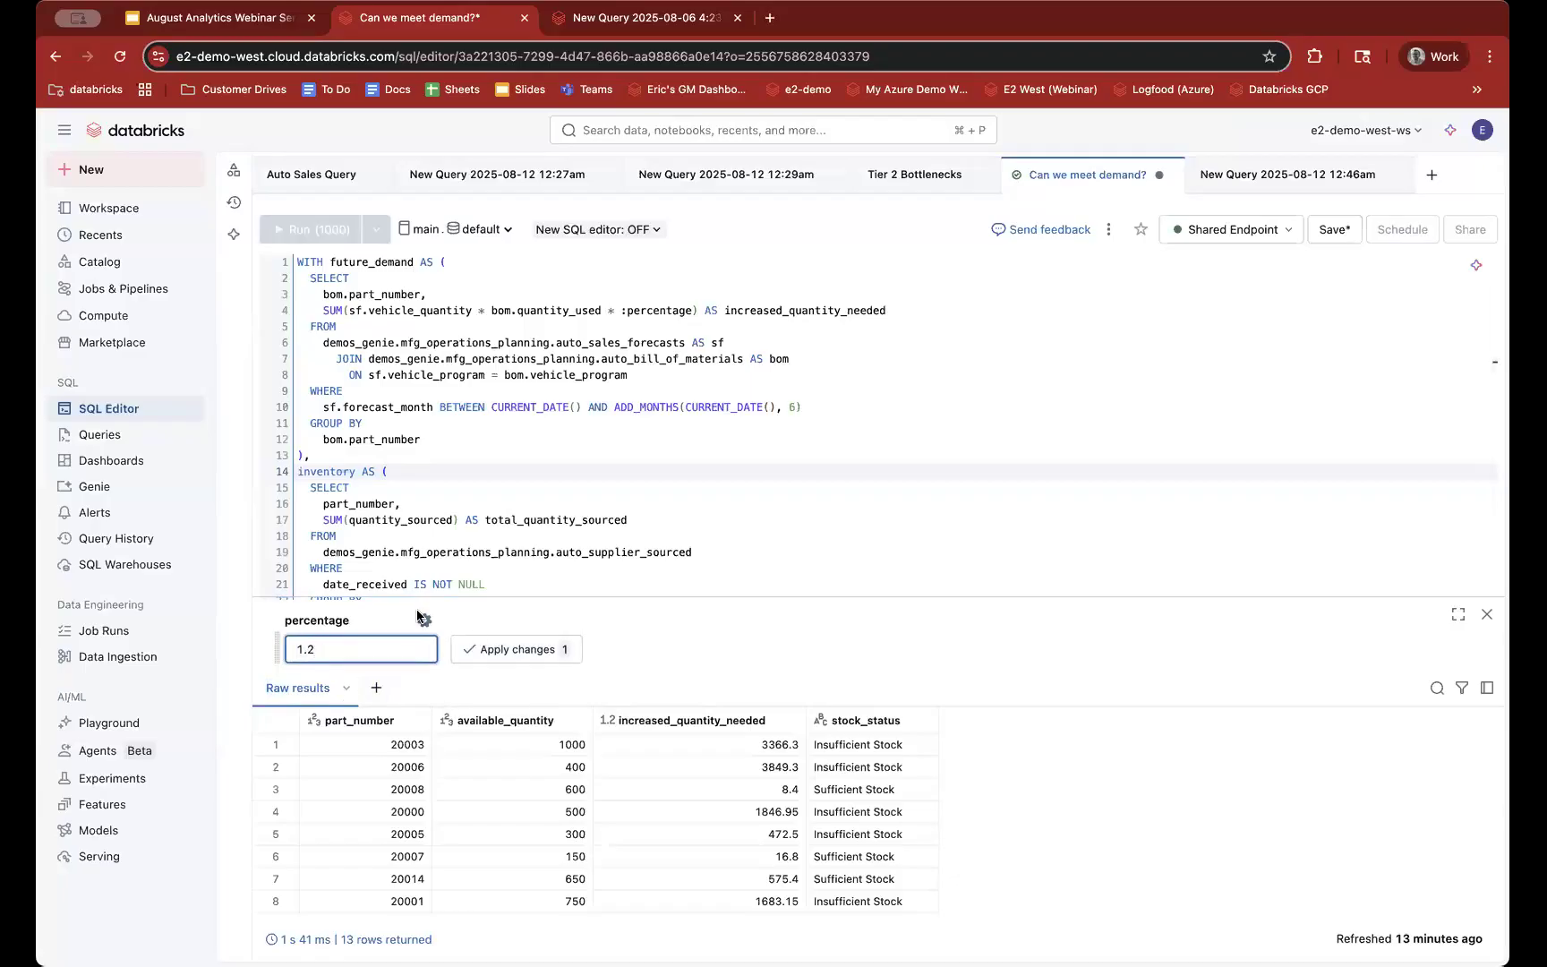
left_click(910, 309)
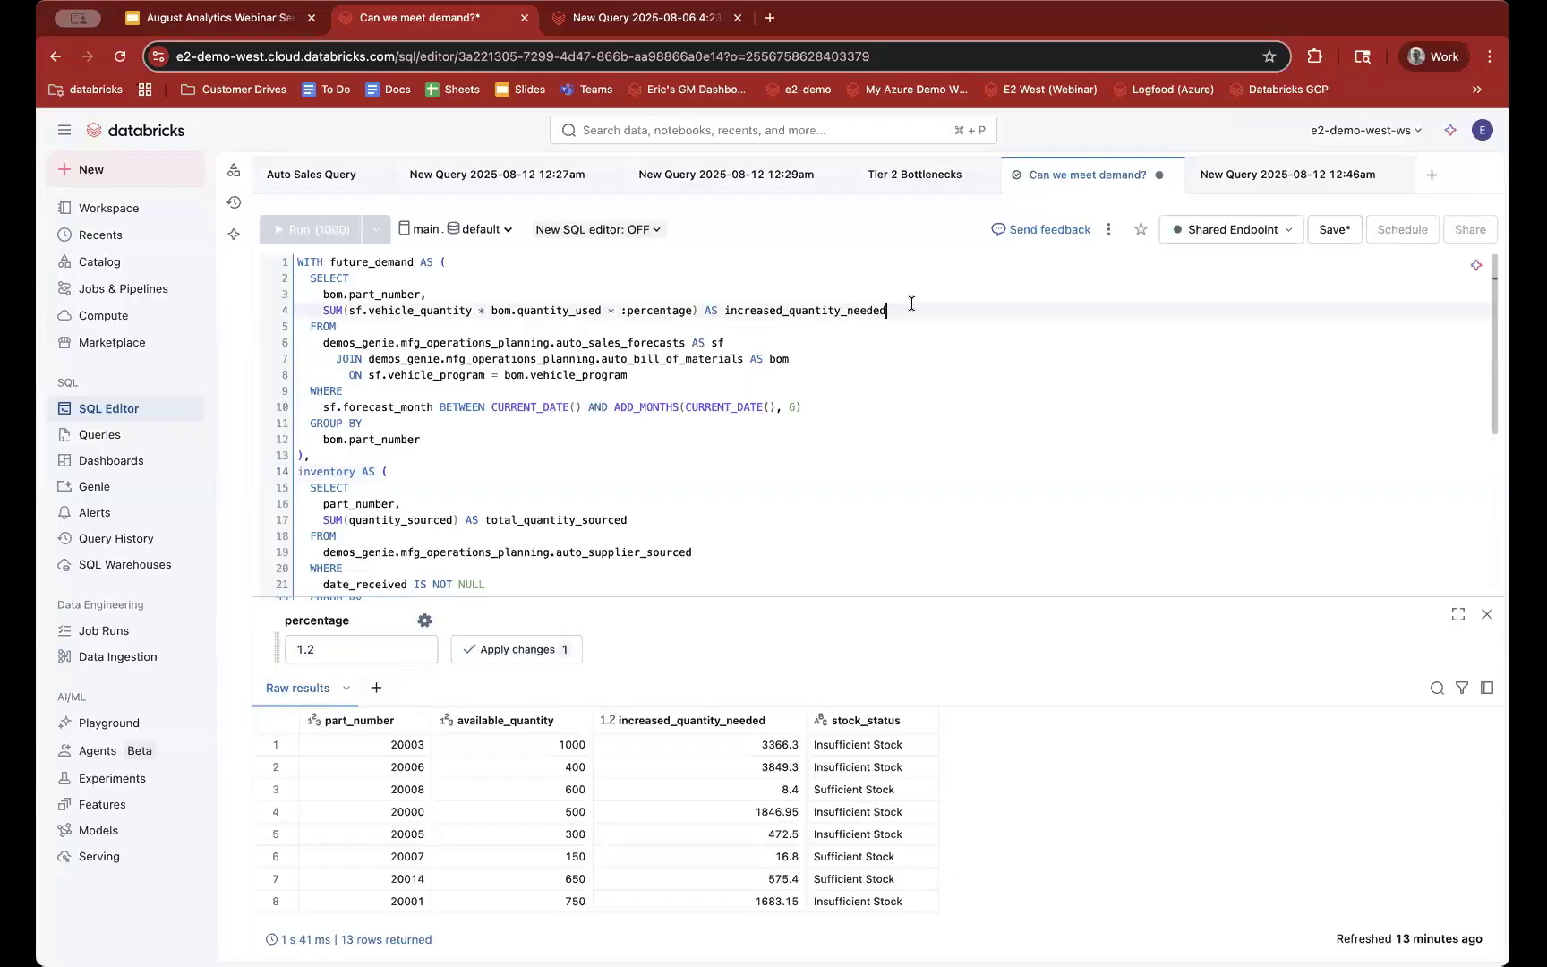
left_click_drag(901, 313, 324, 295)
left_click(324, 296)
key("Down")
left_click(893, 310, "shift")
key("super+c")
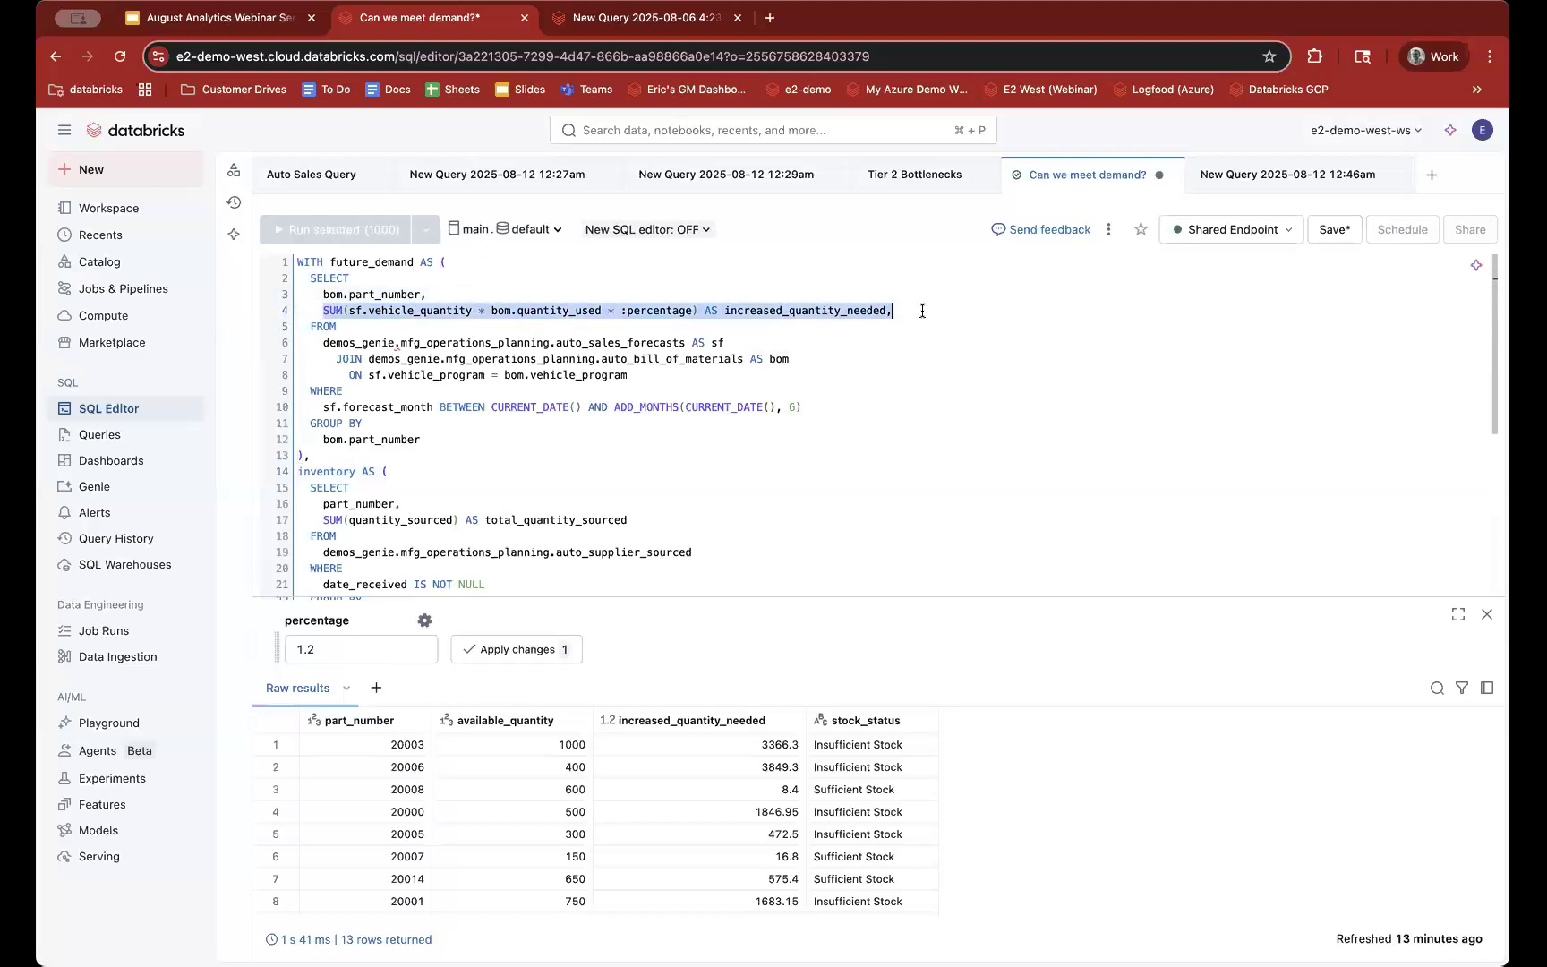
key("Right")
key("Return")
key("super+v")
Step: Point the copied line at :percentage2, drop its trailing comma, and set percentage2 to 1.05
left_click(687, 330)
type("2")
key("BackSpace")
type("2")
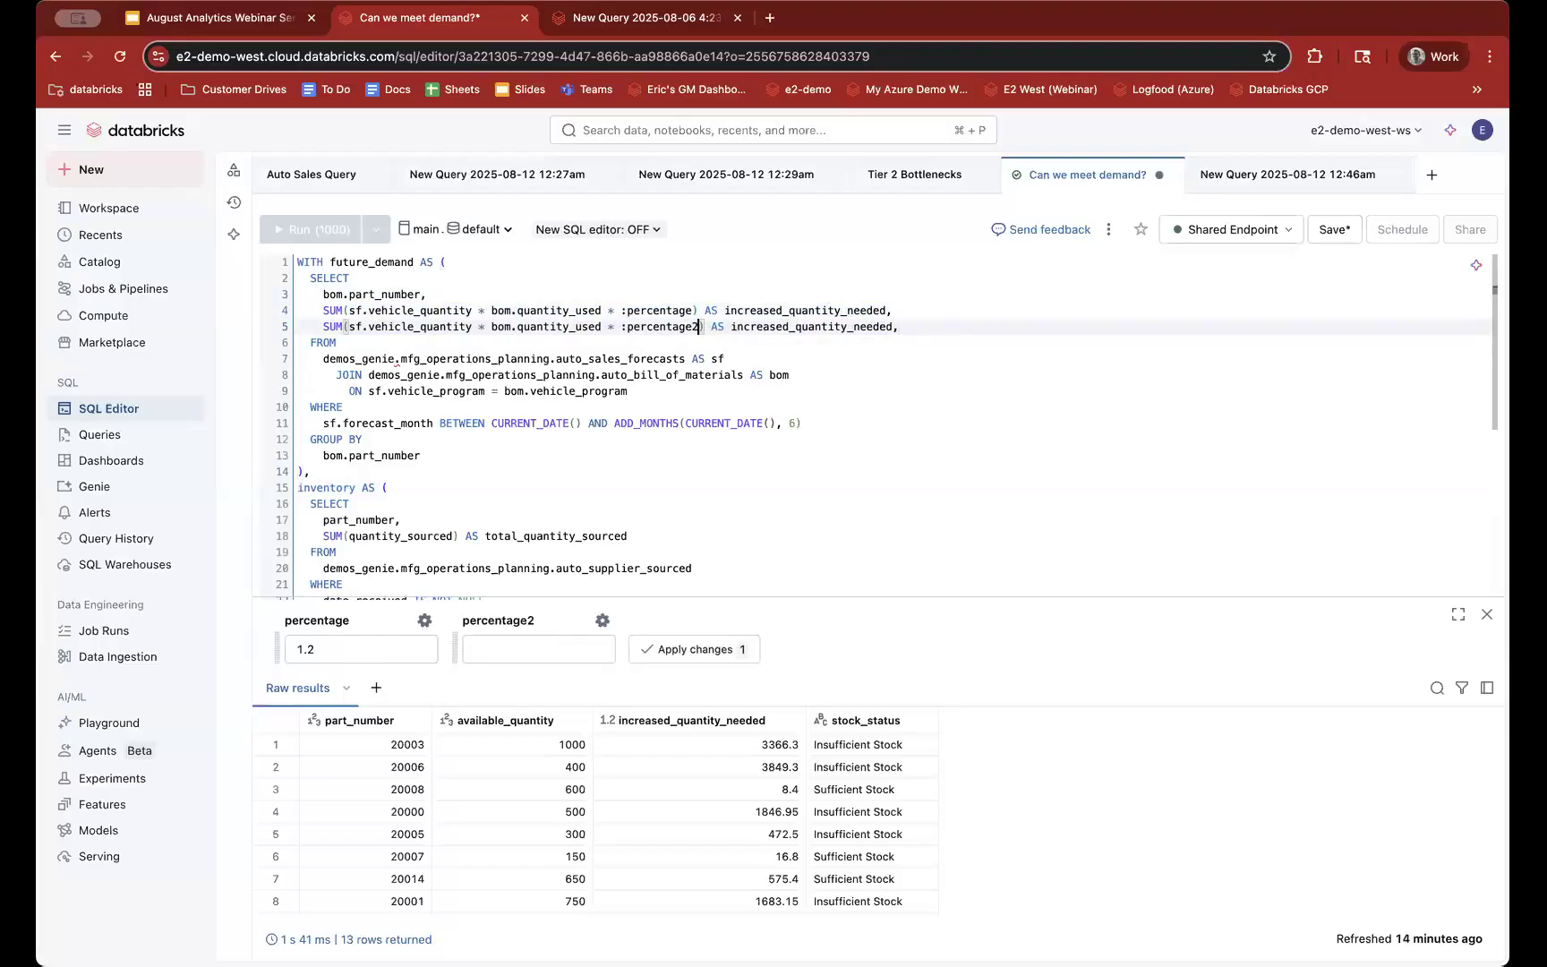
left_click(517, 646)
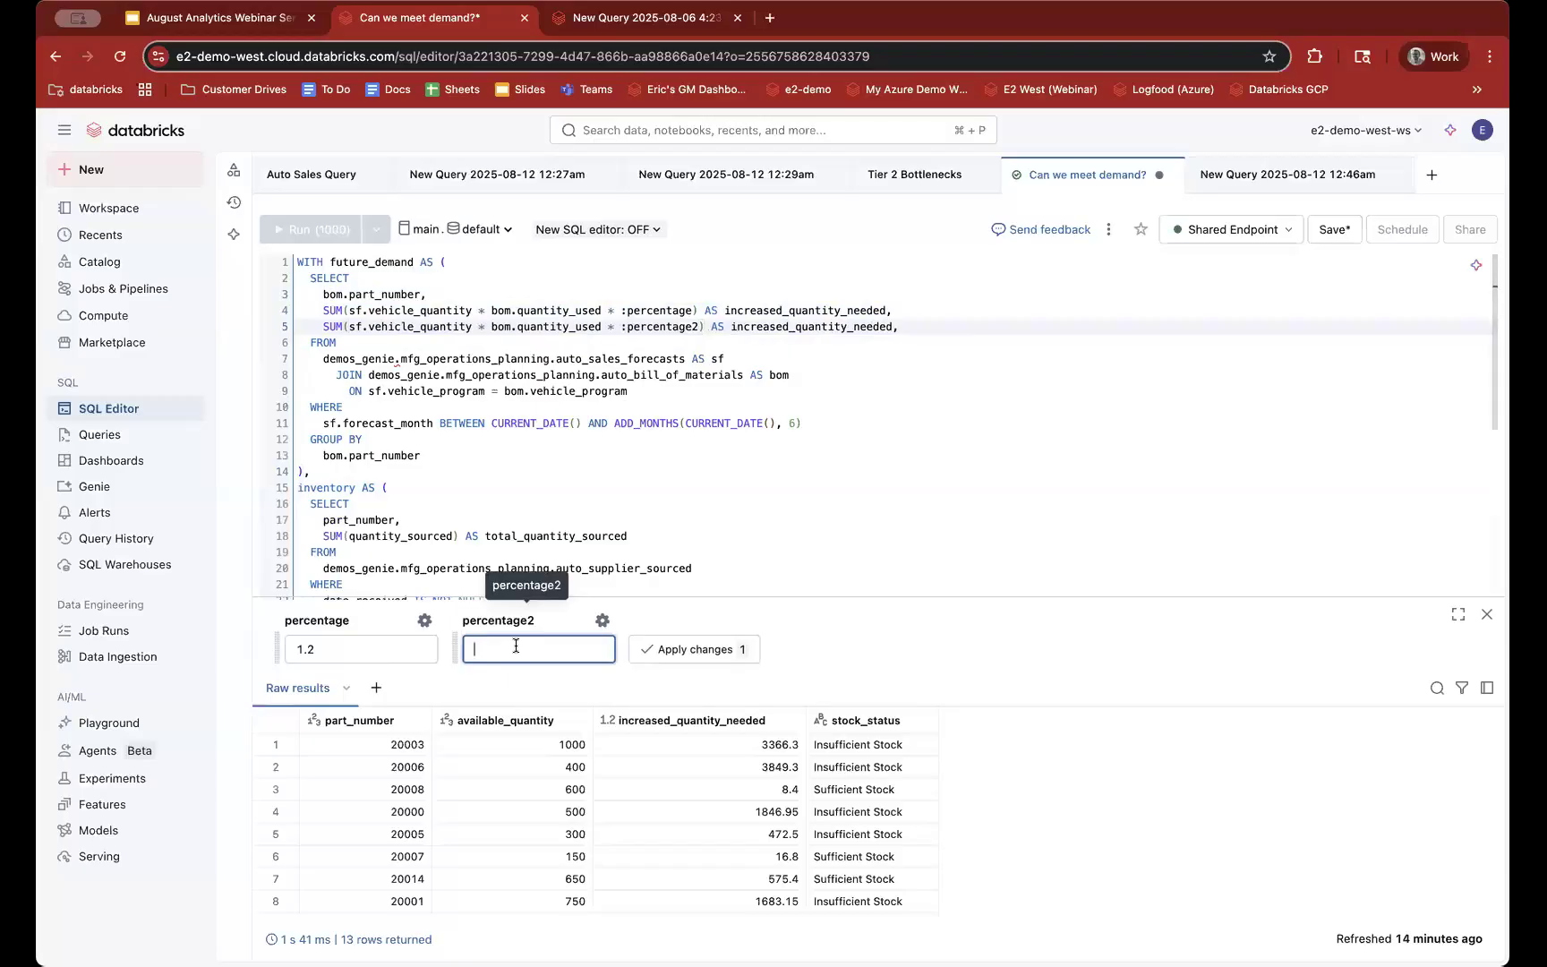
left_click(913, 327)
key("BackSpace")
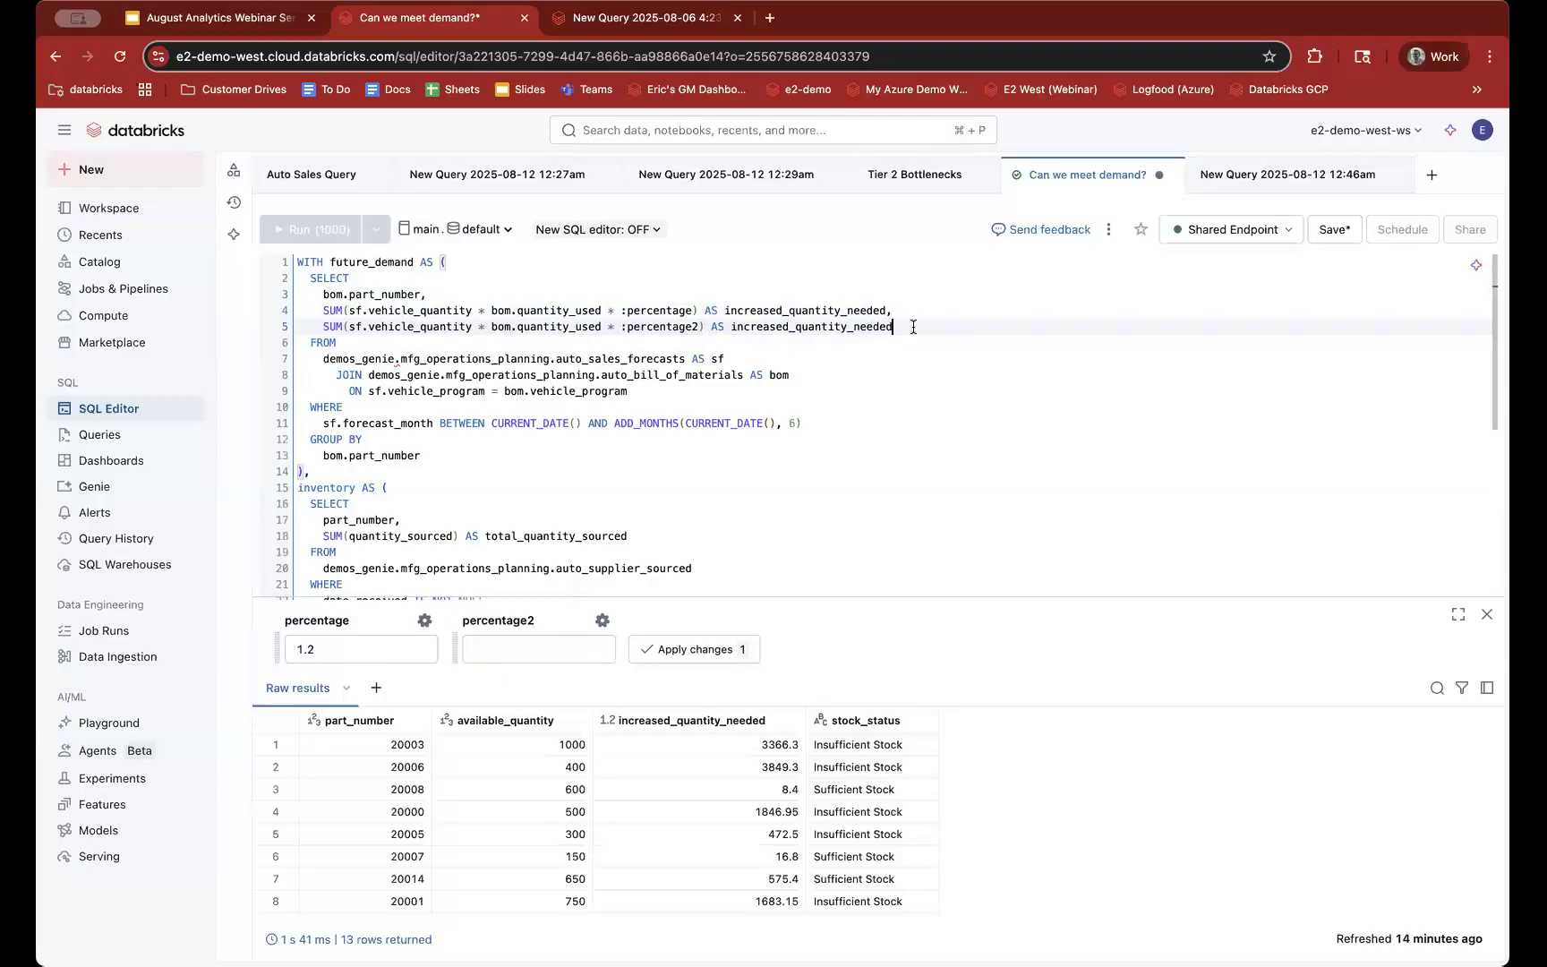
left_click(353, 648)
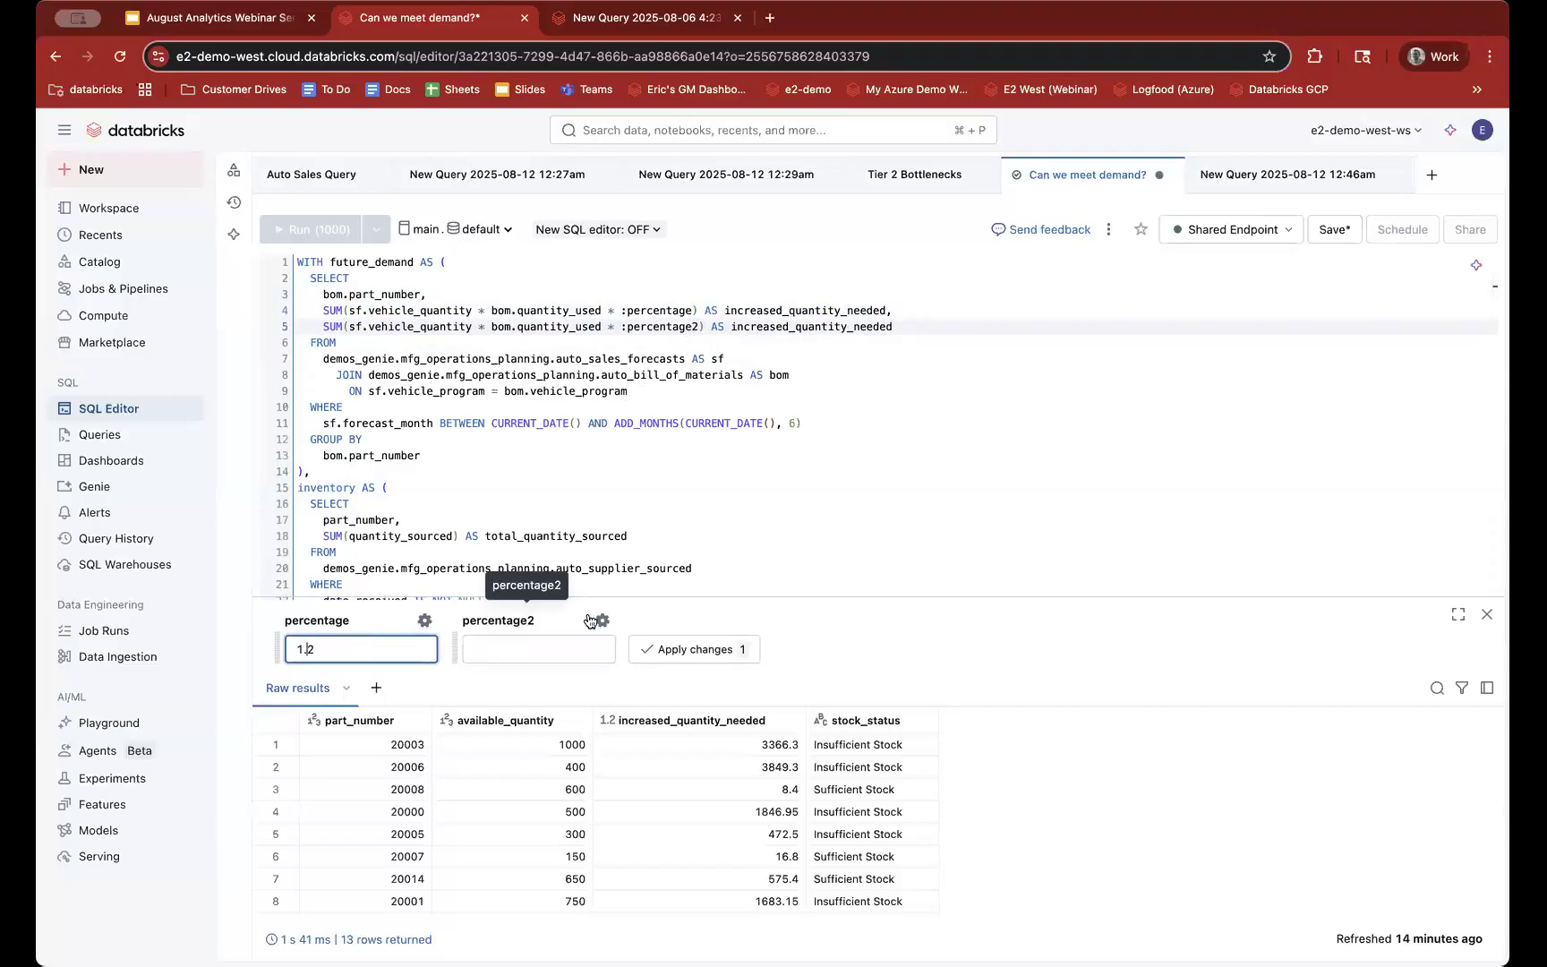
left_click(530, 646)
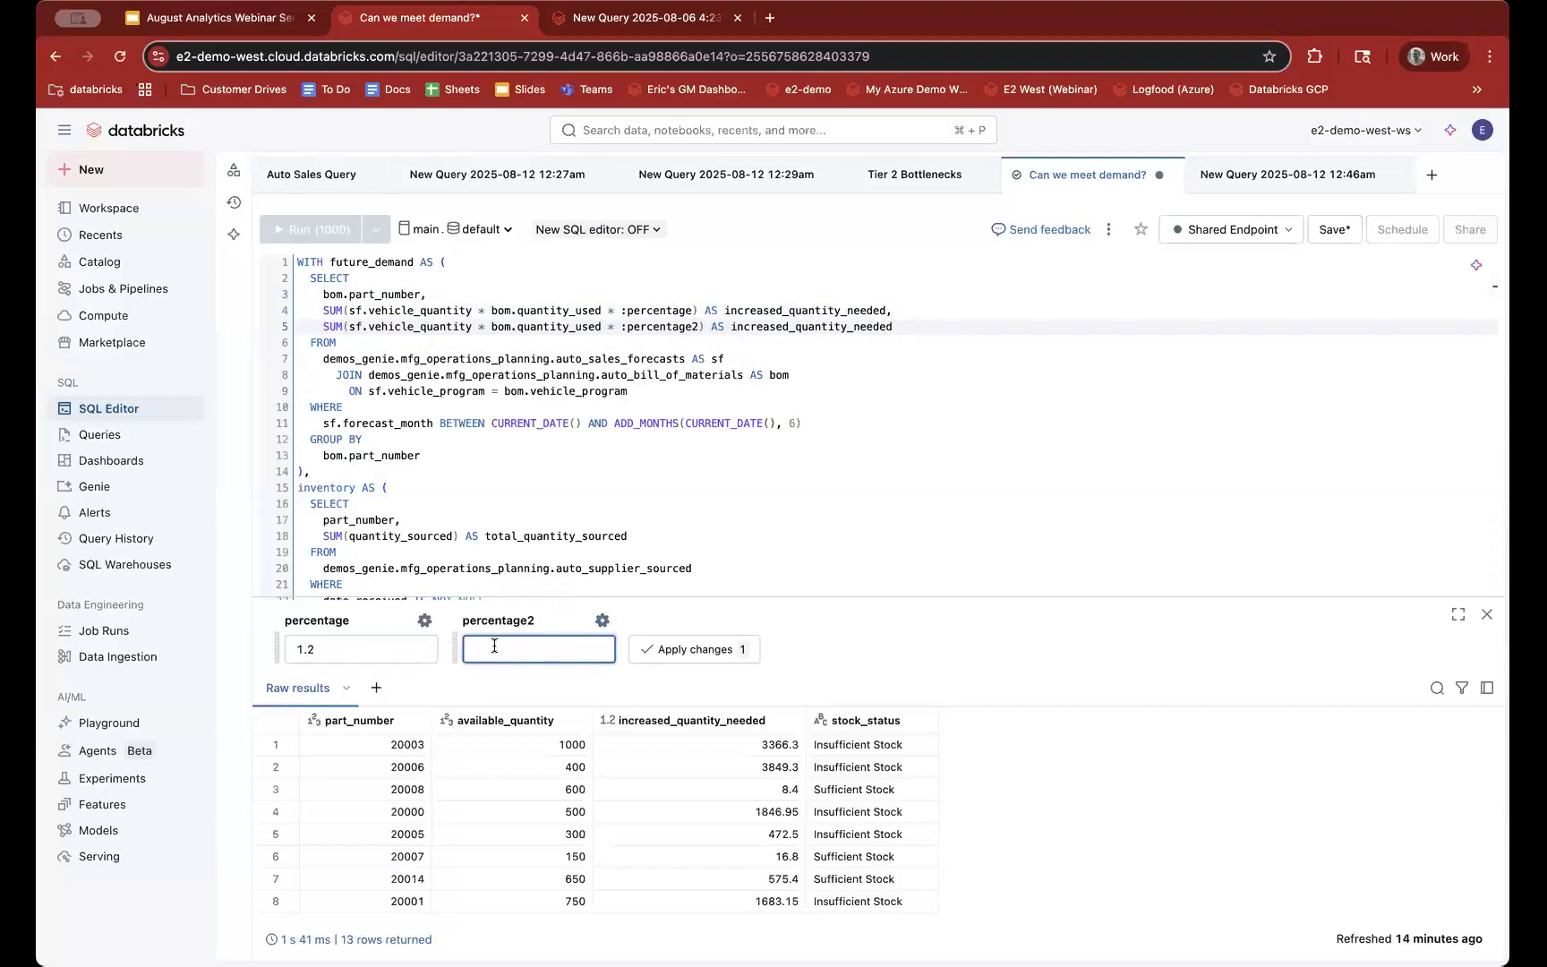
type("1.05")
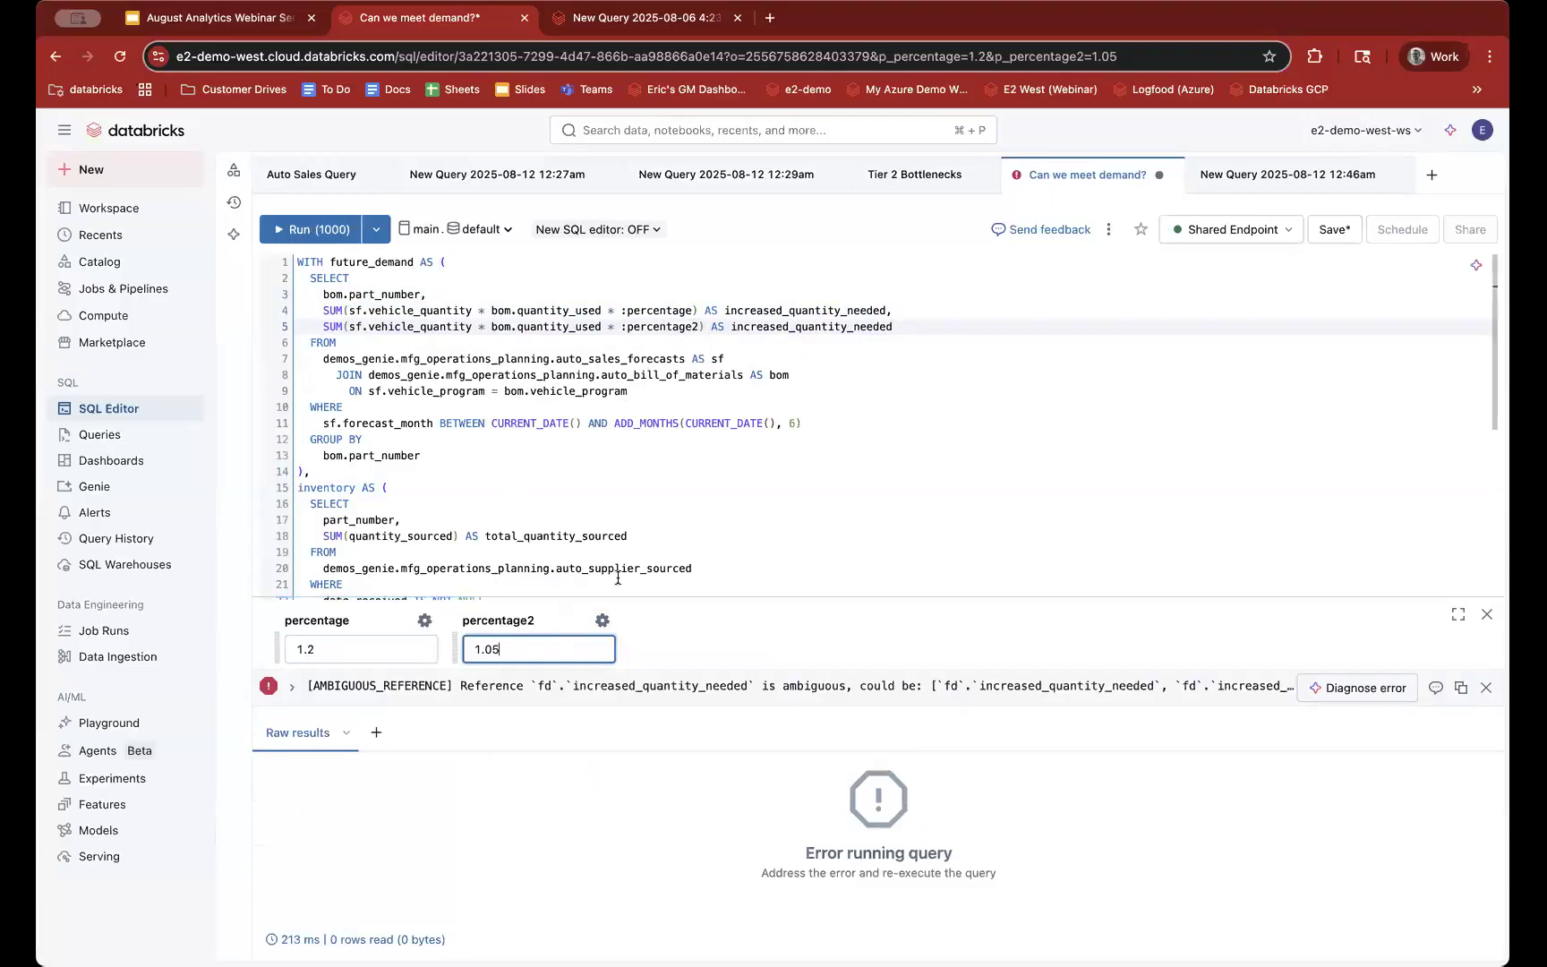
Step: Rerun the two-parameter query, which fails with the AMBIGUOUS_REFERENCE error
left_click(890, 326)
type("2")
key("super+Return")
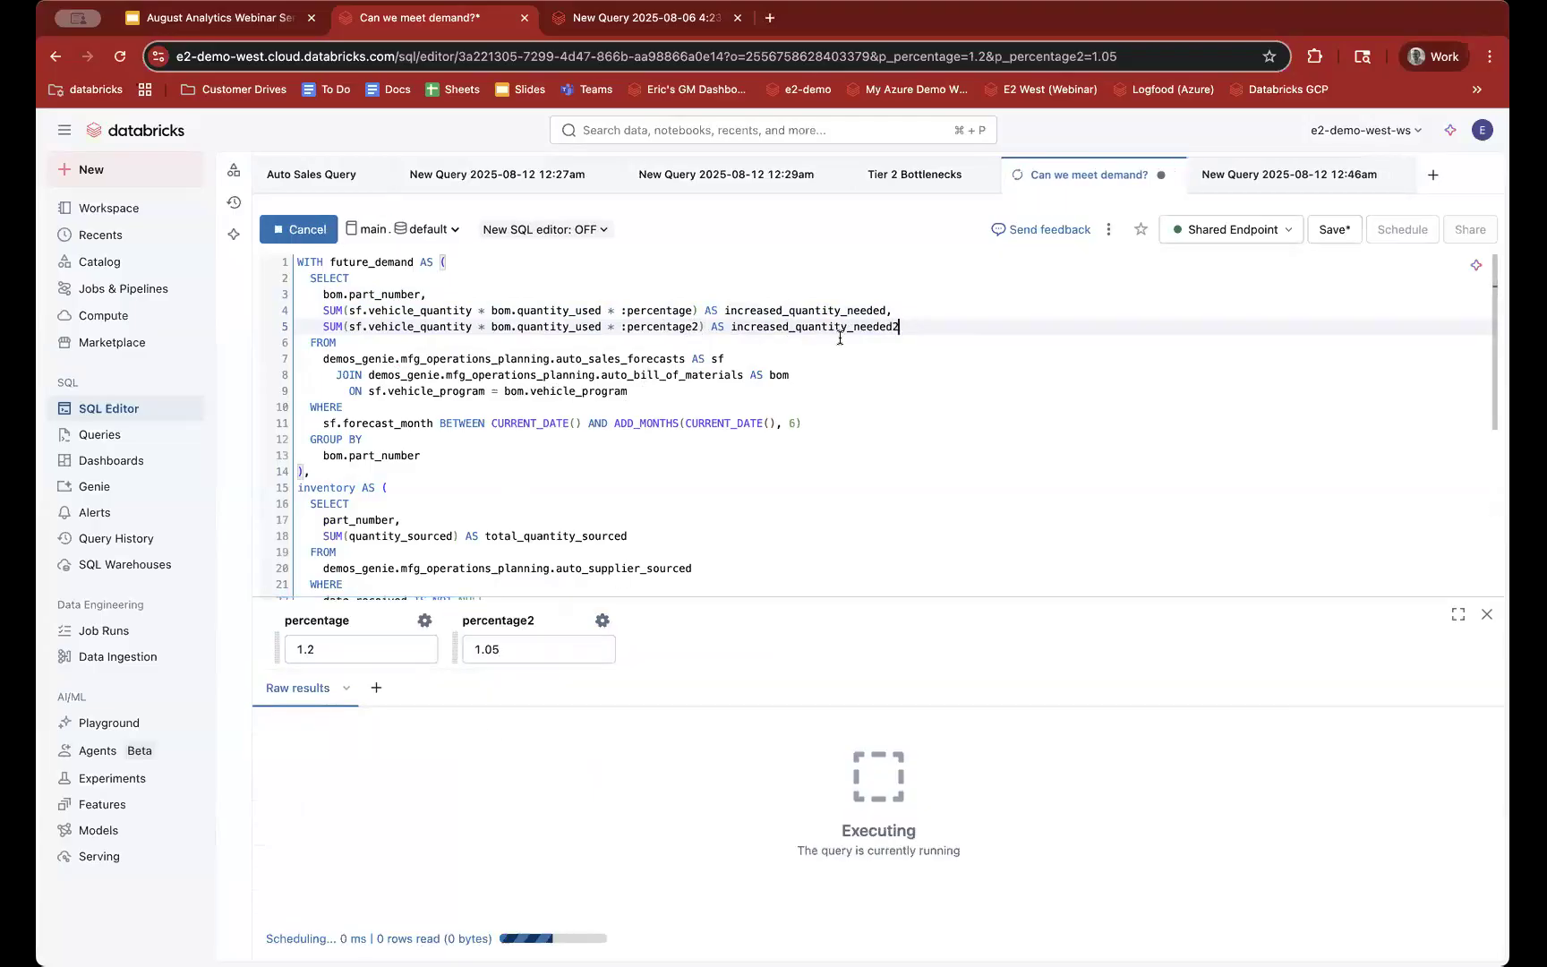
key("BackSpace")
key("super+Return")
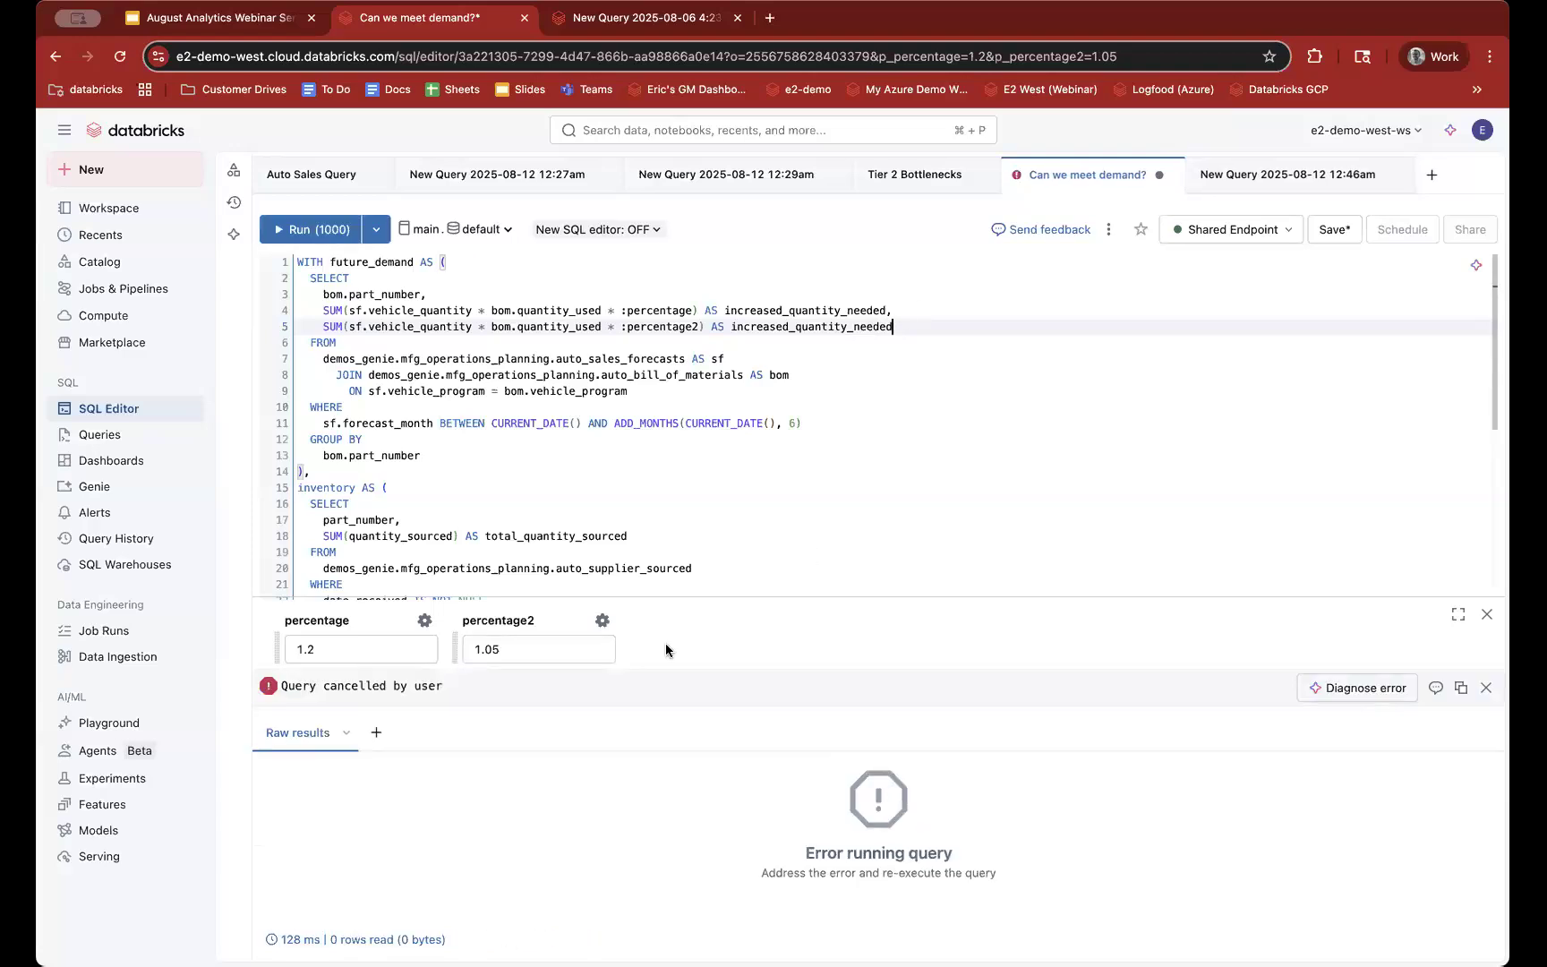
key("super+Return")
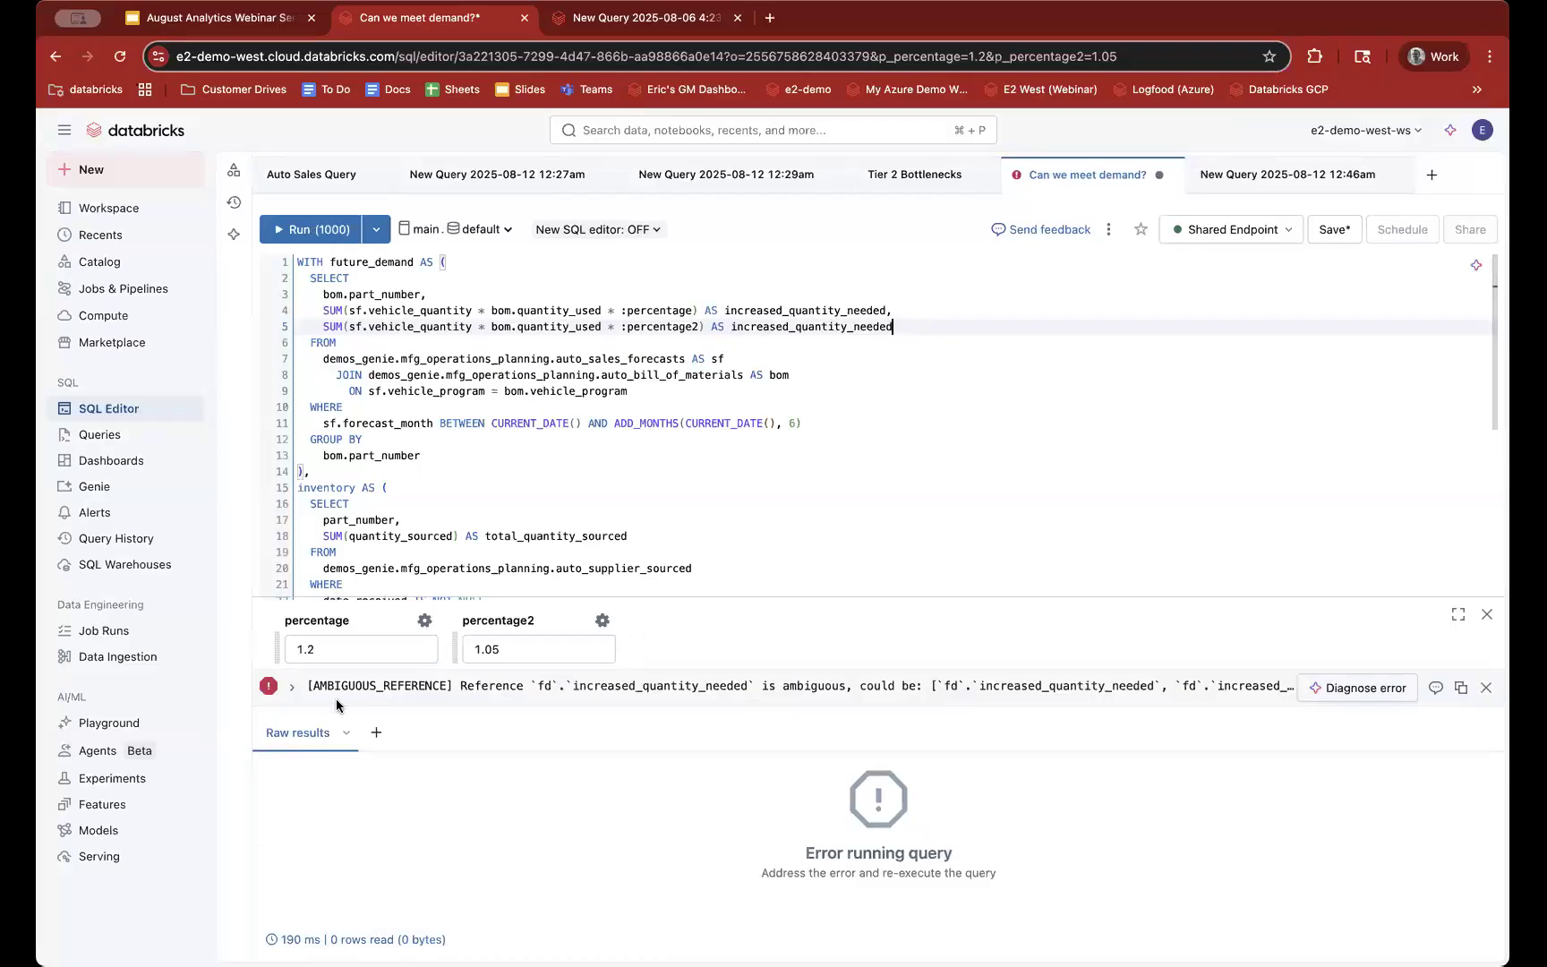
Step: Have the Assistant diagnose the error and review its increased_quantity_needed_1 and _2 aliases
left_click(1372, 687)
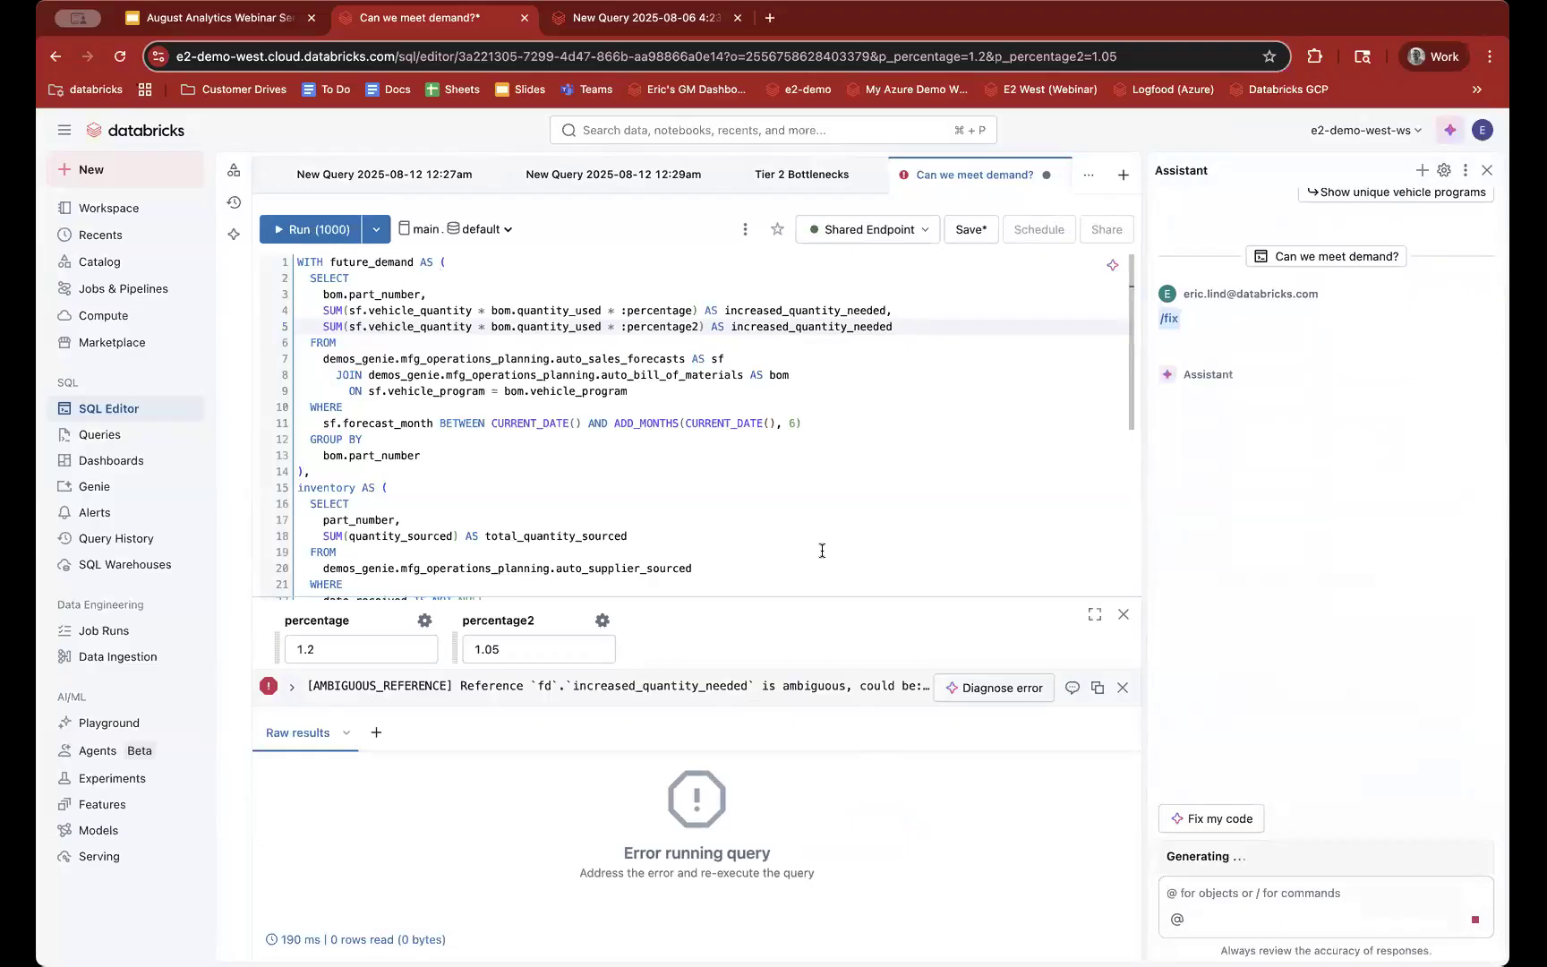
left_click_drag(1157, 400, 1307, 353)
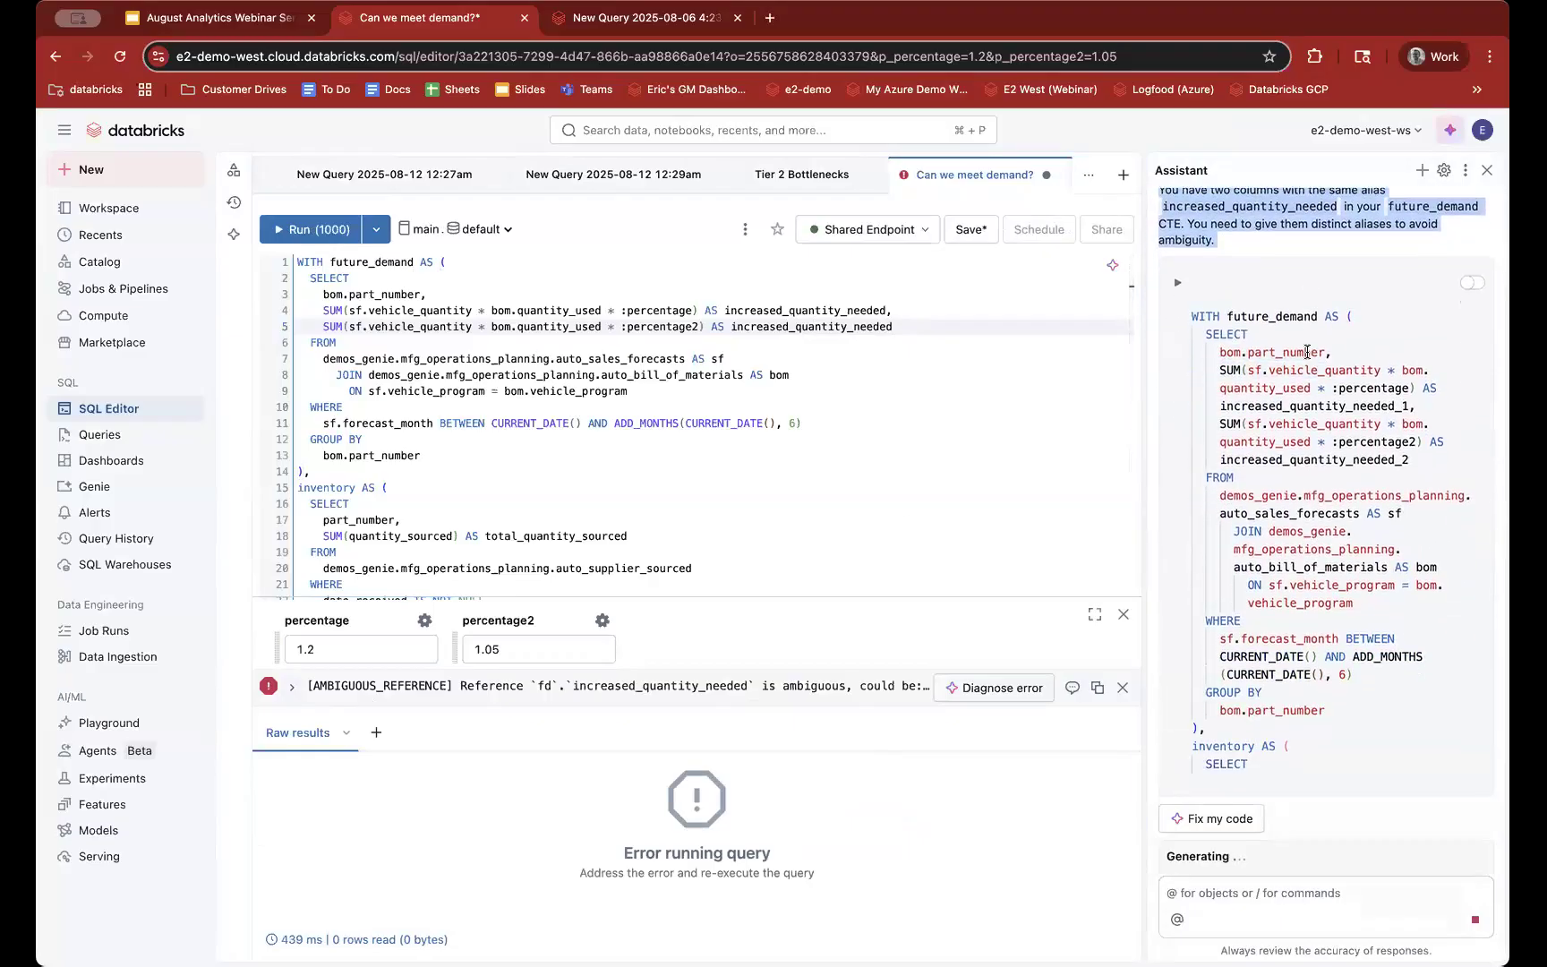
scroll(1374, 358, "up", 3)
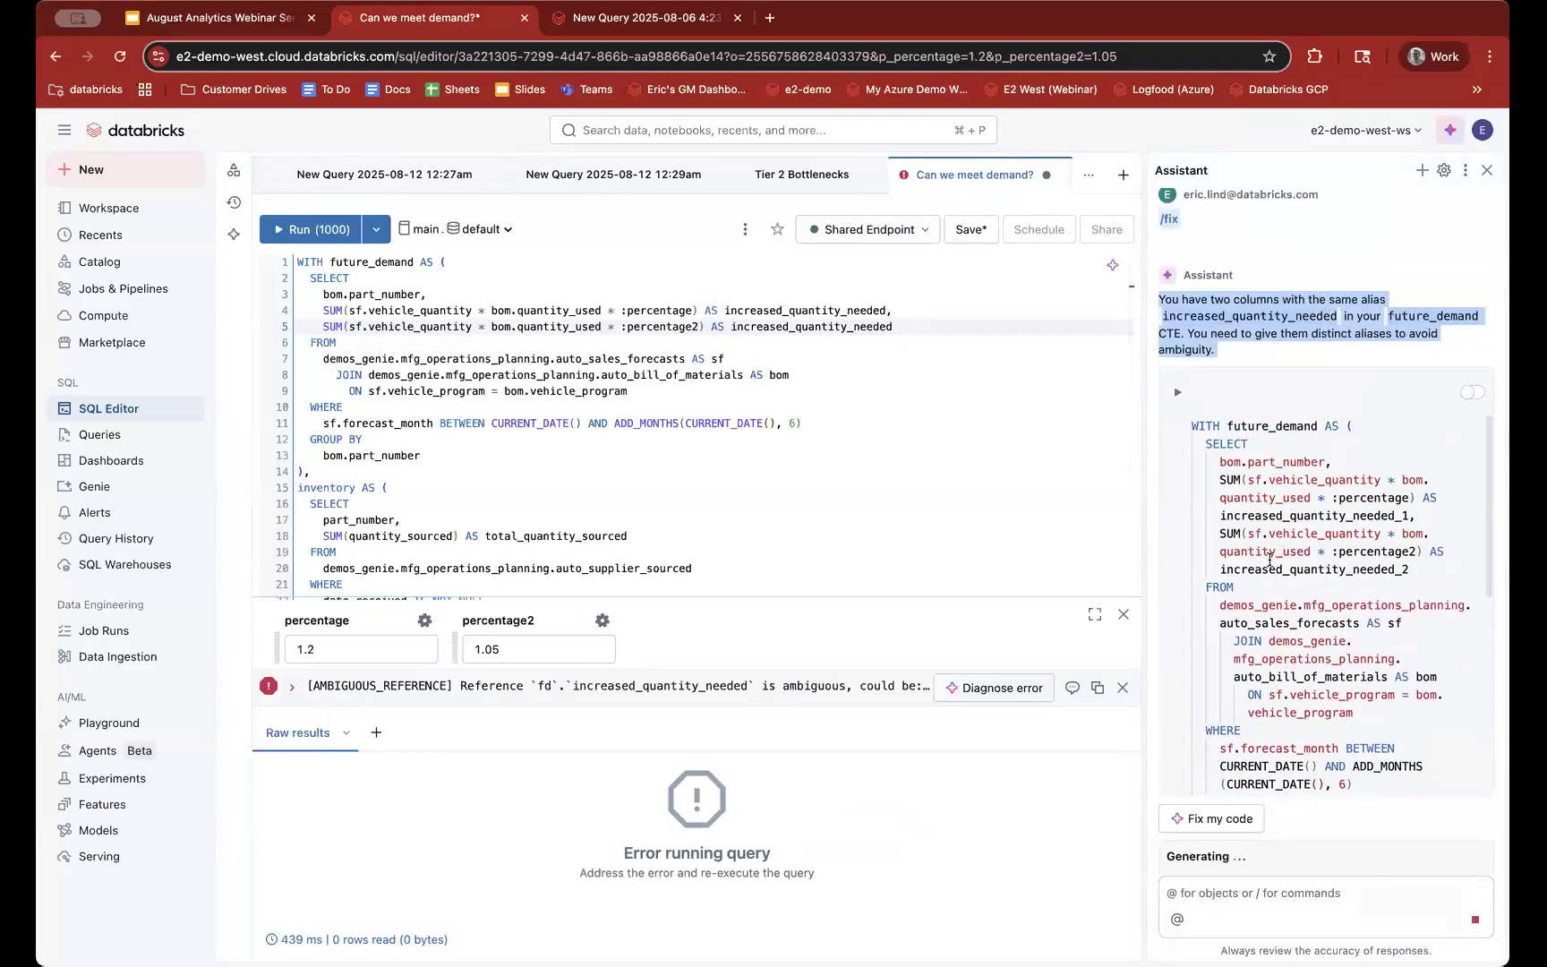
mouse_move(1409, 570)
left_mouse_down()
mouse_move(1205, 571)
mouse_move(1222, 514)
mouse_move(1410, 569)
left_mouse_up()
Step: Apply the Assistant's _1/_2 alias fix and run the query
left_click(1410, 569)
left_click(1447, 392)
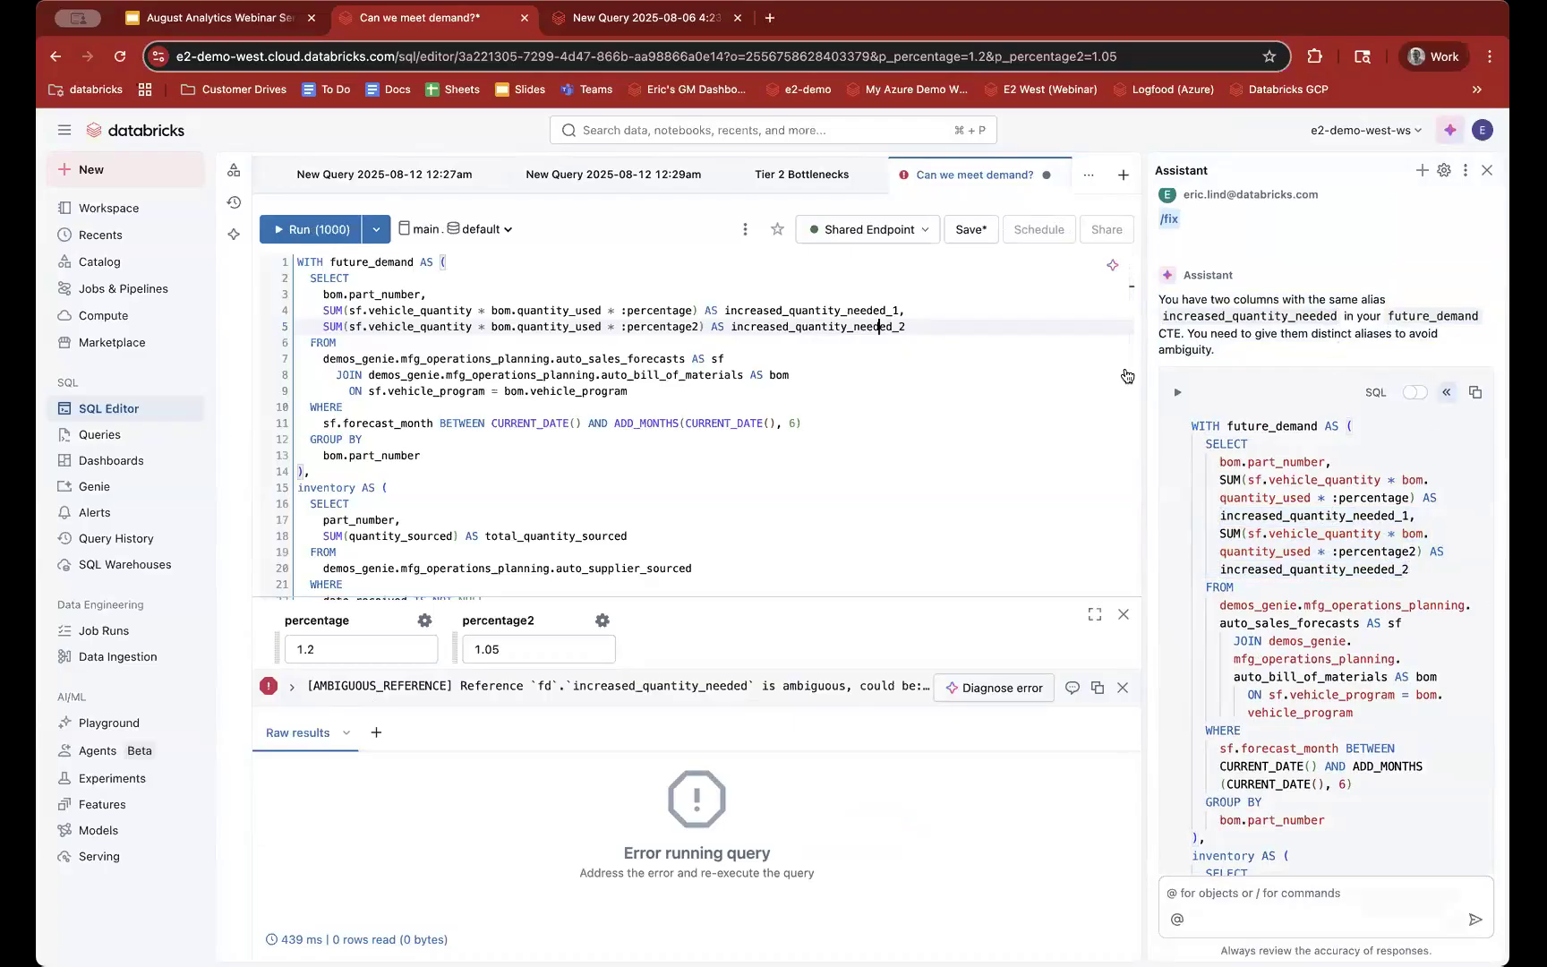
left_click(926, 369)
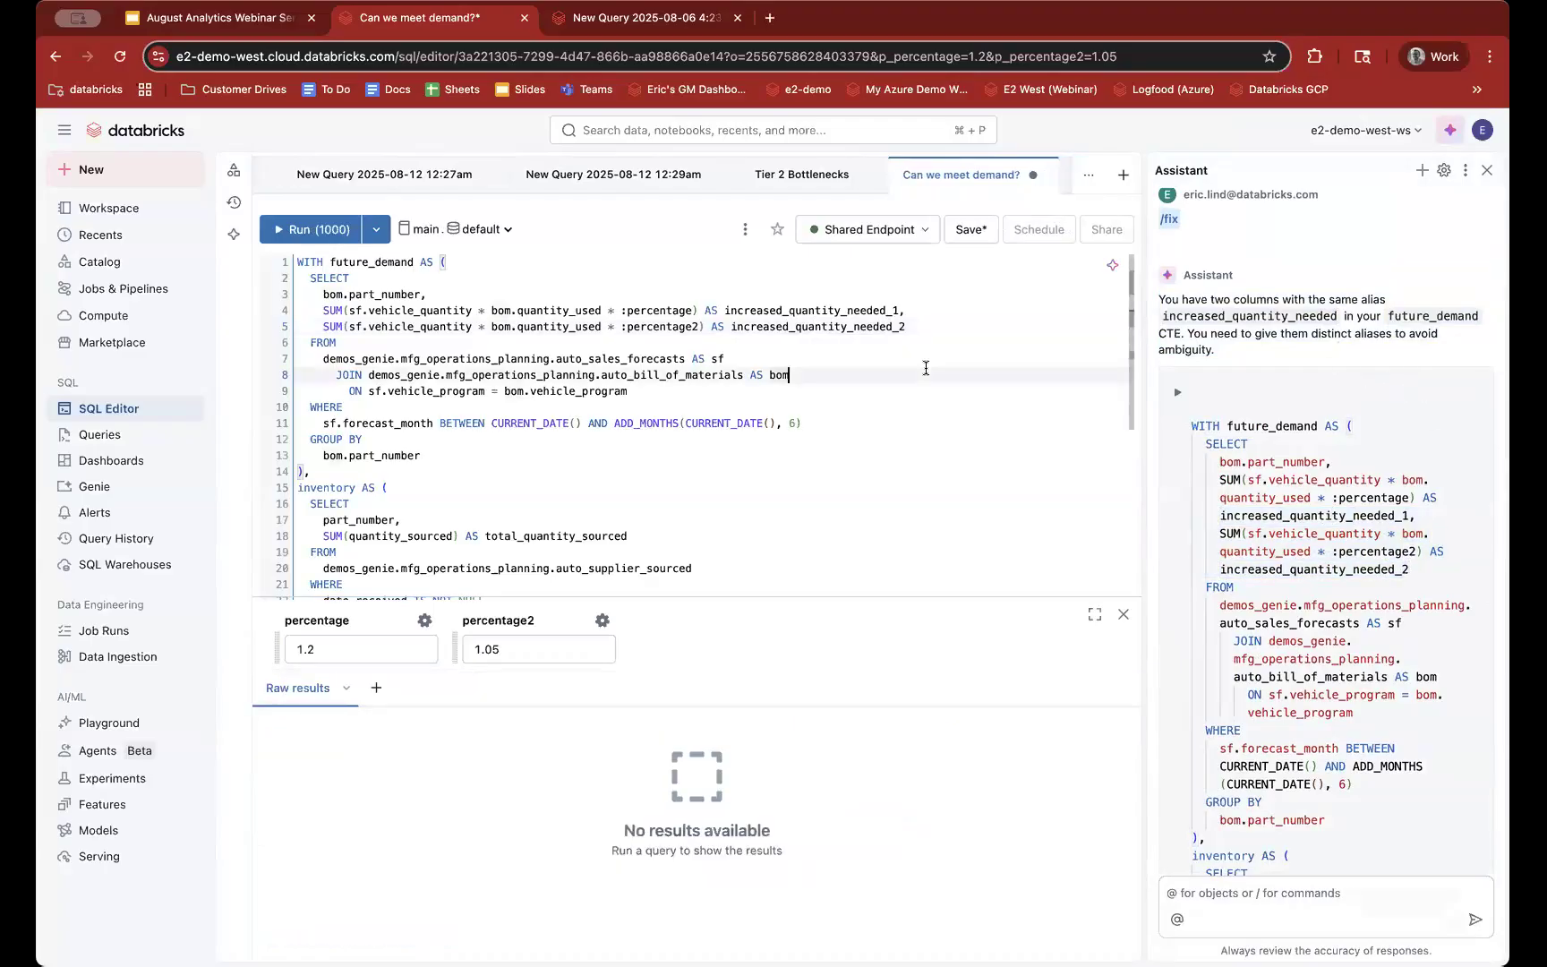
key("super+Return")
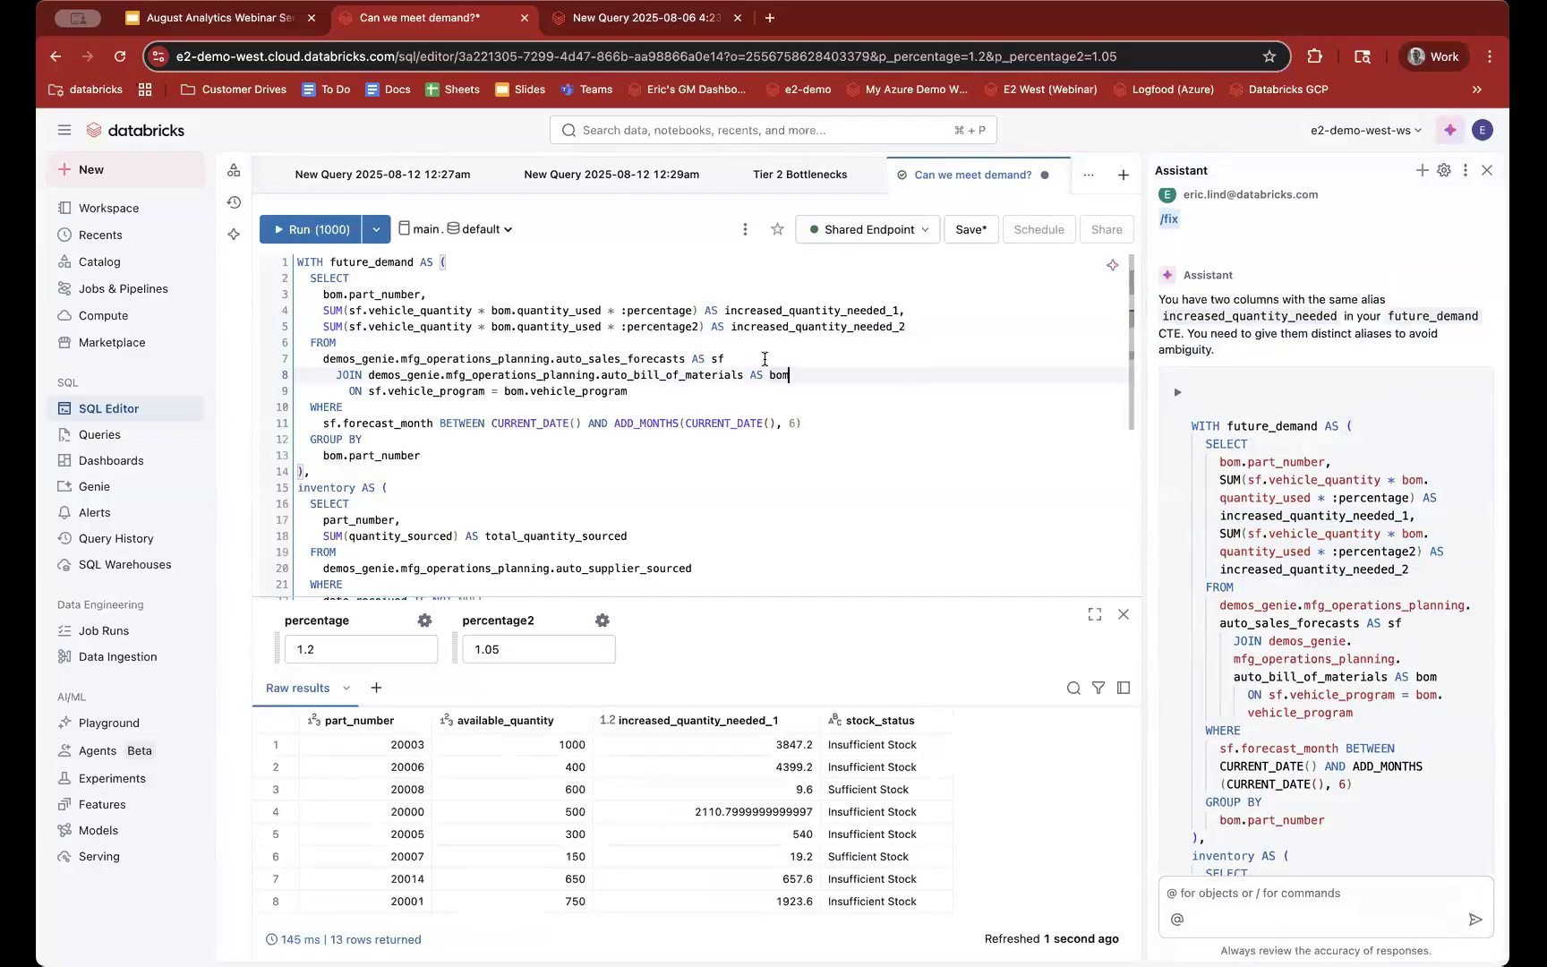
scroll(596, 443, "down", 3)
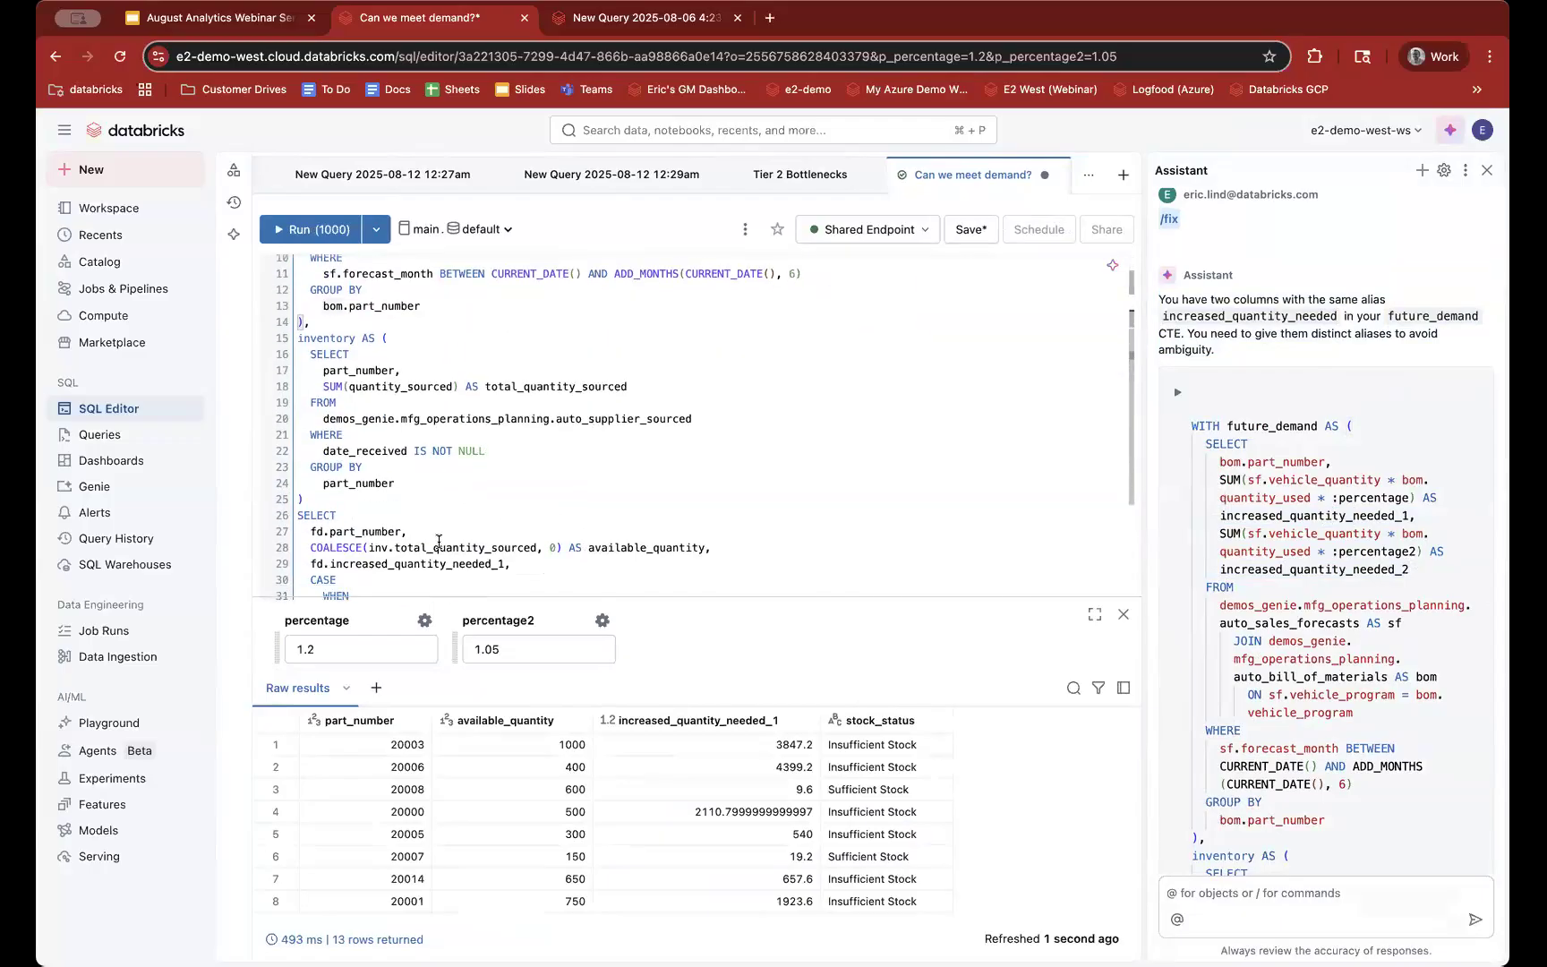
scroll(485, 334, "up", 3)
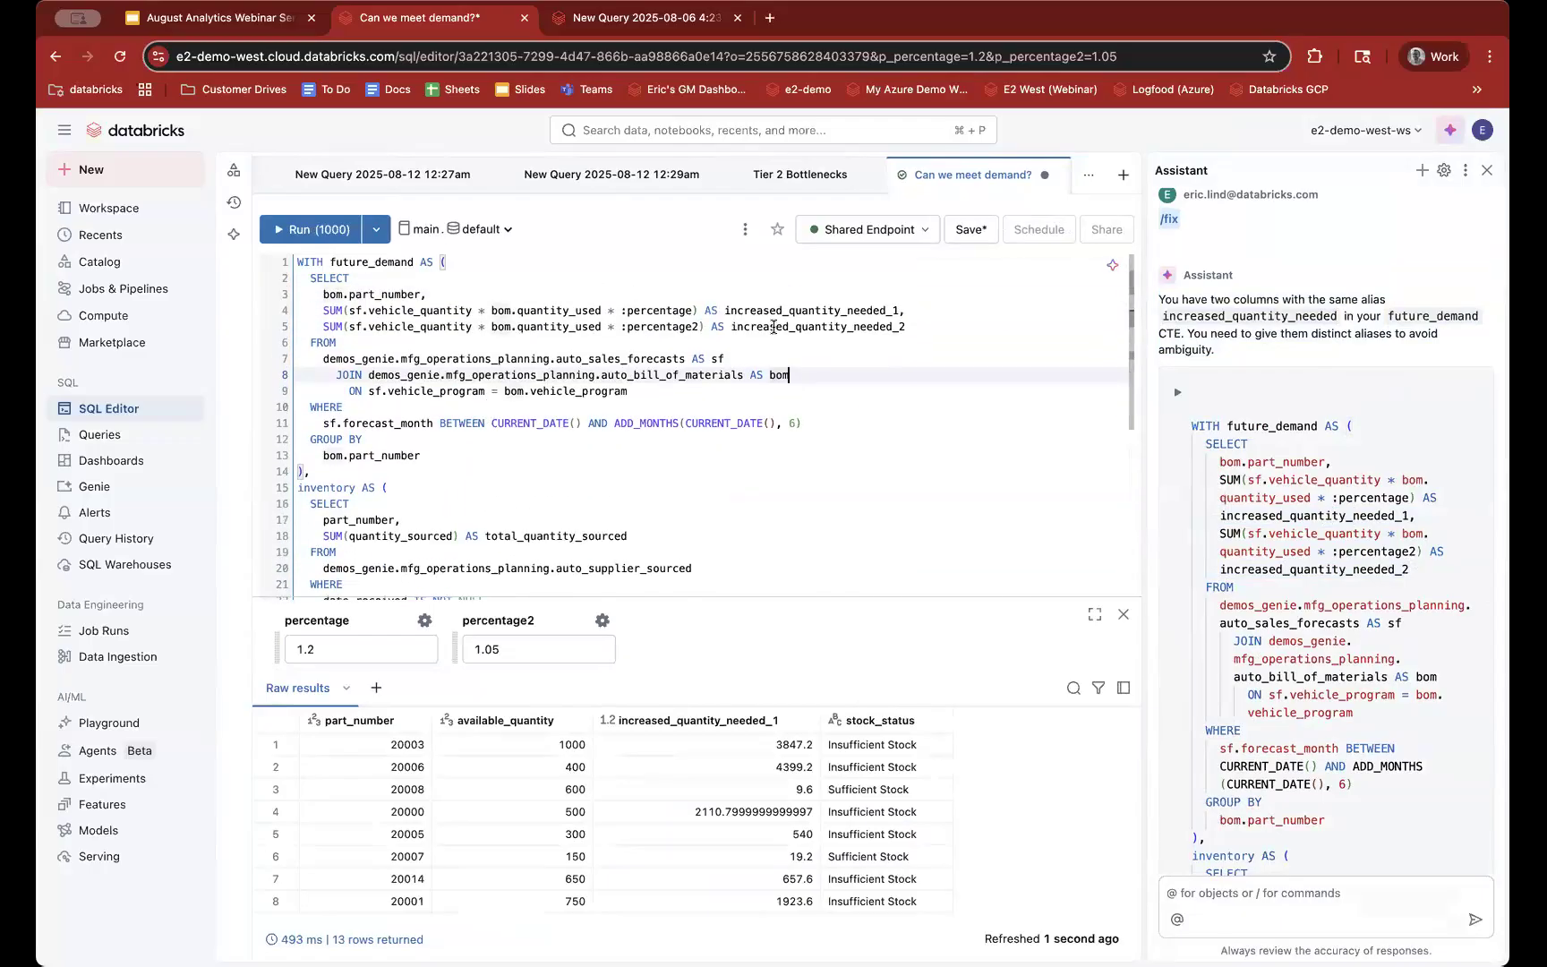
Step: Add fd.increased_quantity_needed_2 to the final SELECT and rerun, returning 13 rows
double_click(793, 310)
scroll(537, 430, "down", 5)
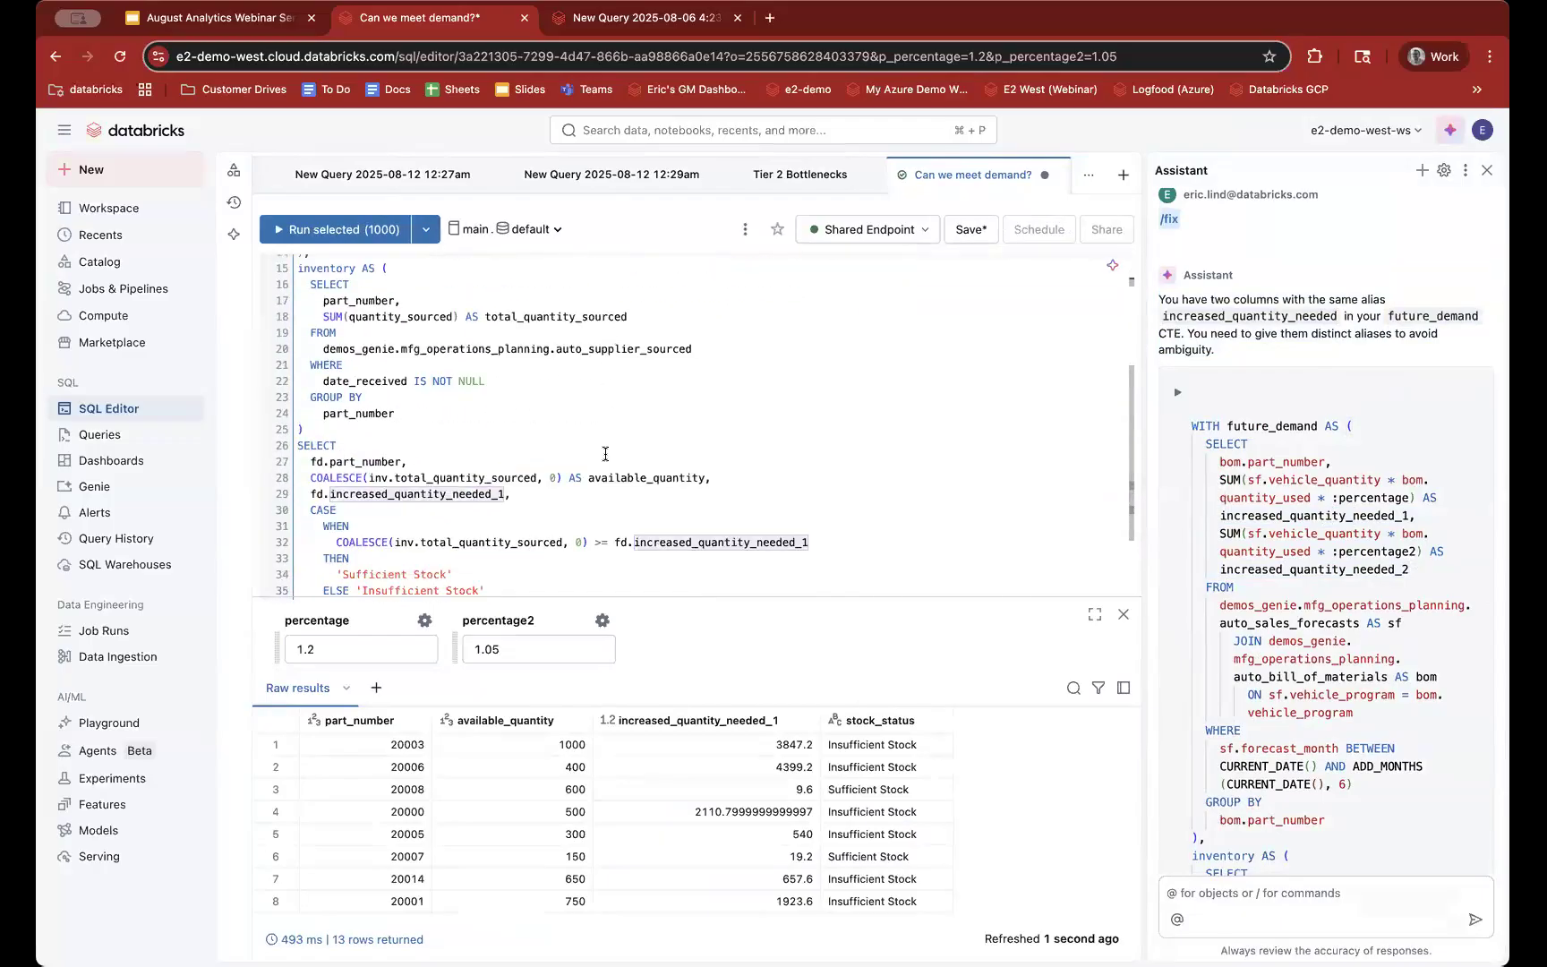
double_click(462, 477)
left_click_drag(528, 479, 315, 475)
key("super+c")
left_click(527, 476)
key("Return")
key("super+v")
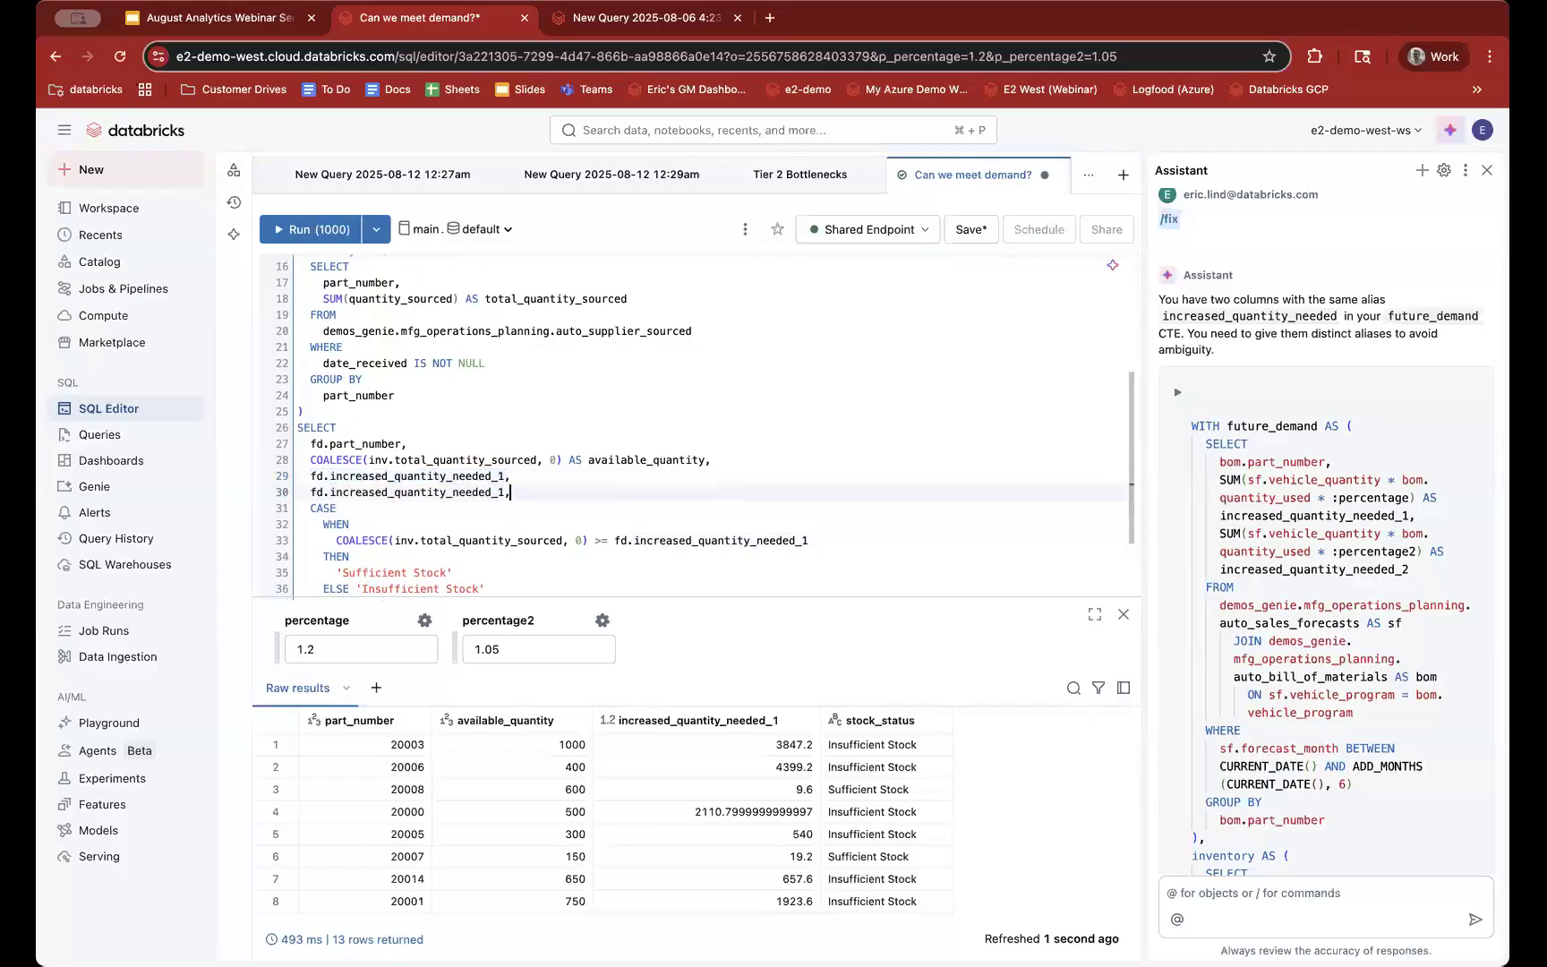
key("BackSpace")
key("BackSpace")
type("2,")
key("super+Return")
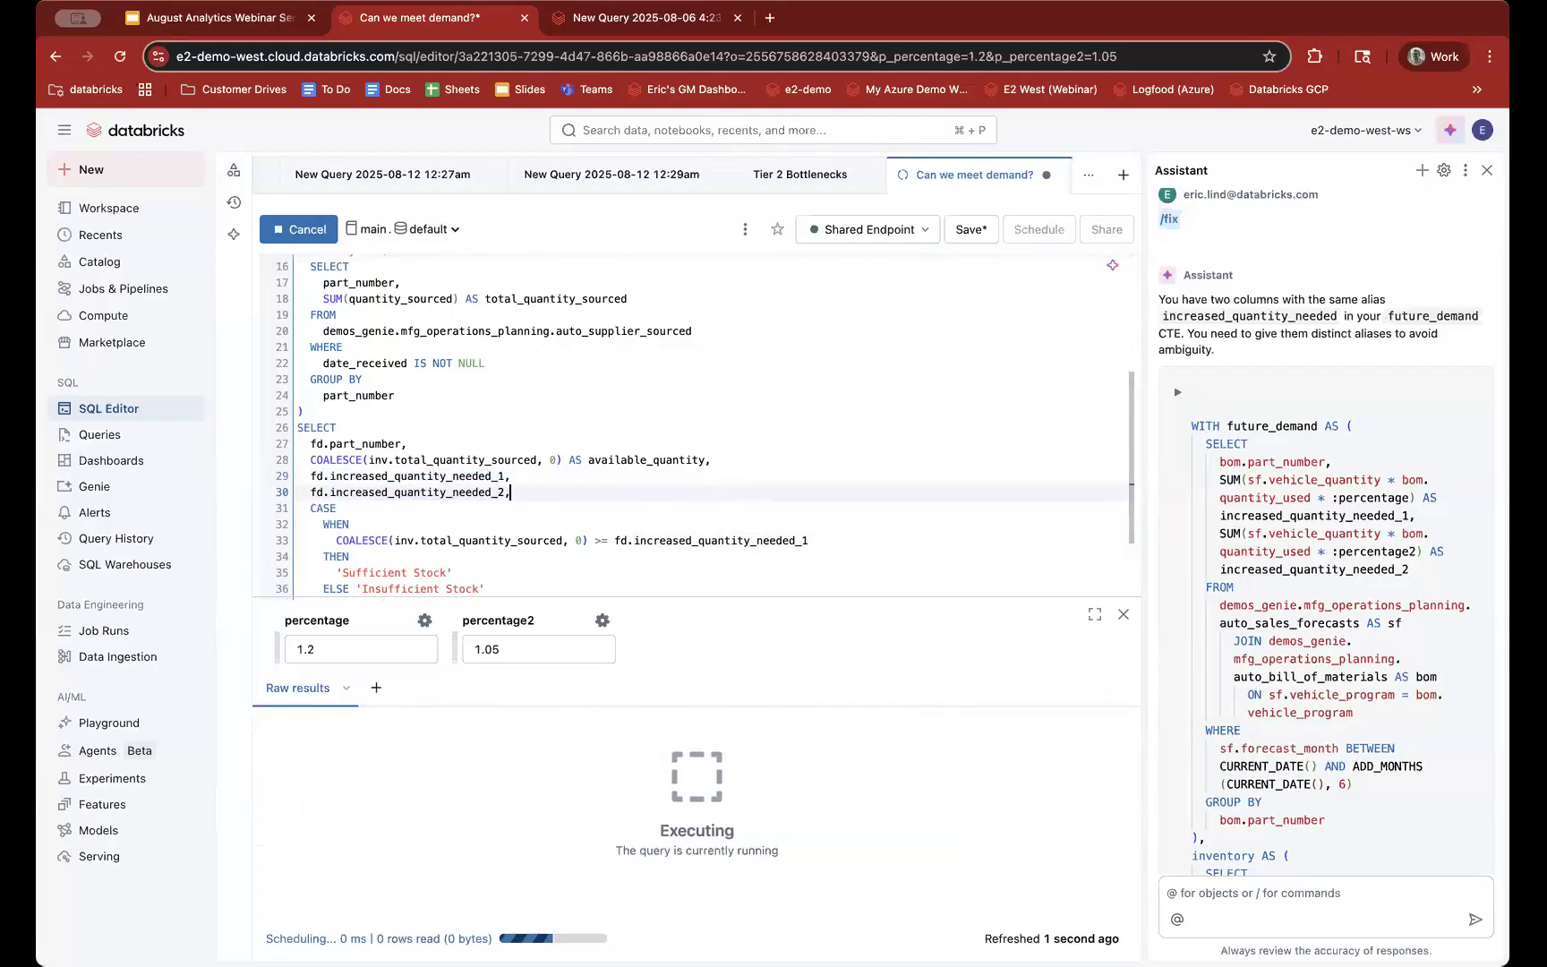
scroll(617, 415, "down", 3)
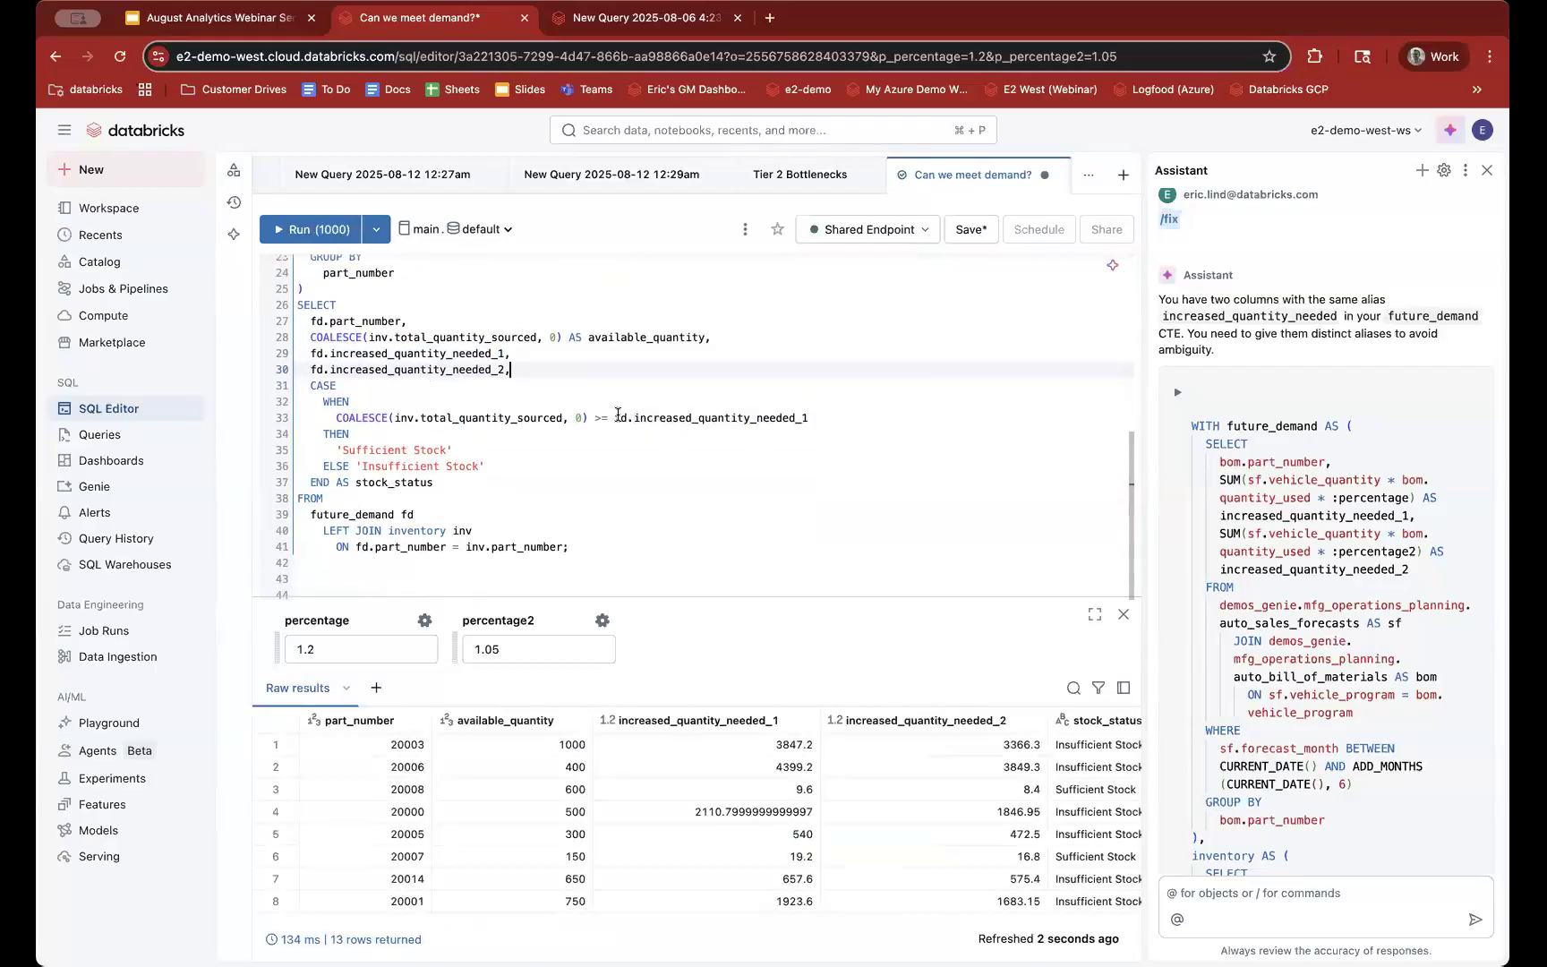
scroll(617, 414, "up", 5)
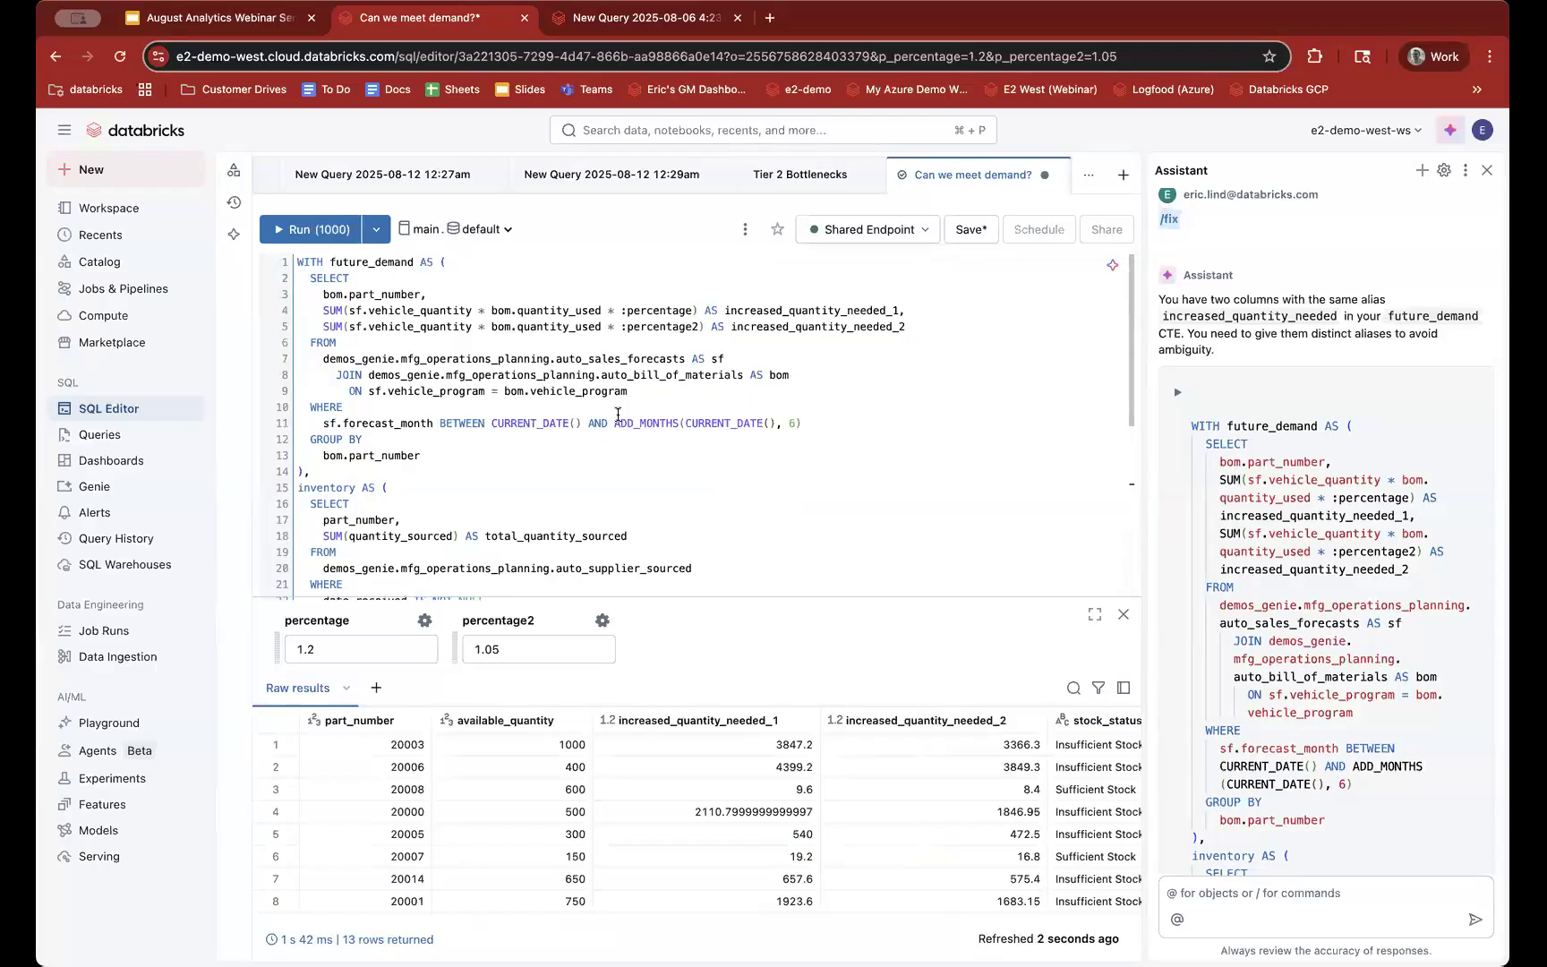
Step: Open the Agenda slide (slide 3) in the Google Slides webinar deck
left_click(269, 18)
scroll(170, 304, "up", 10)
scroll(170, 305, "up", 5)
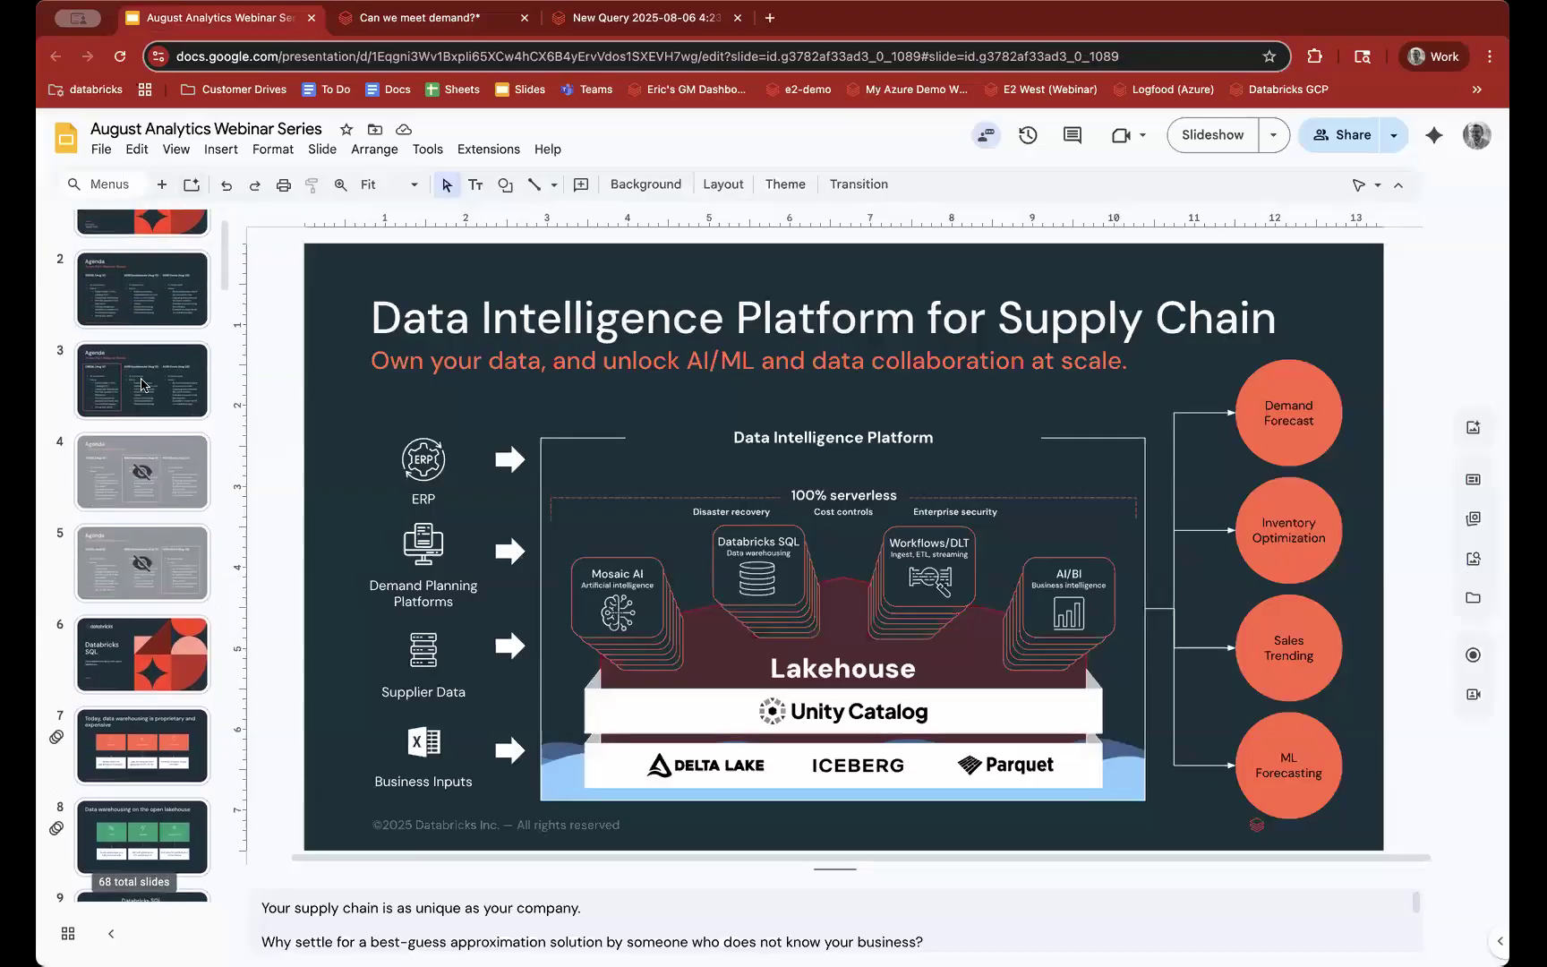
left_click(154, 376)
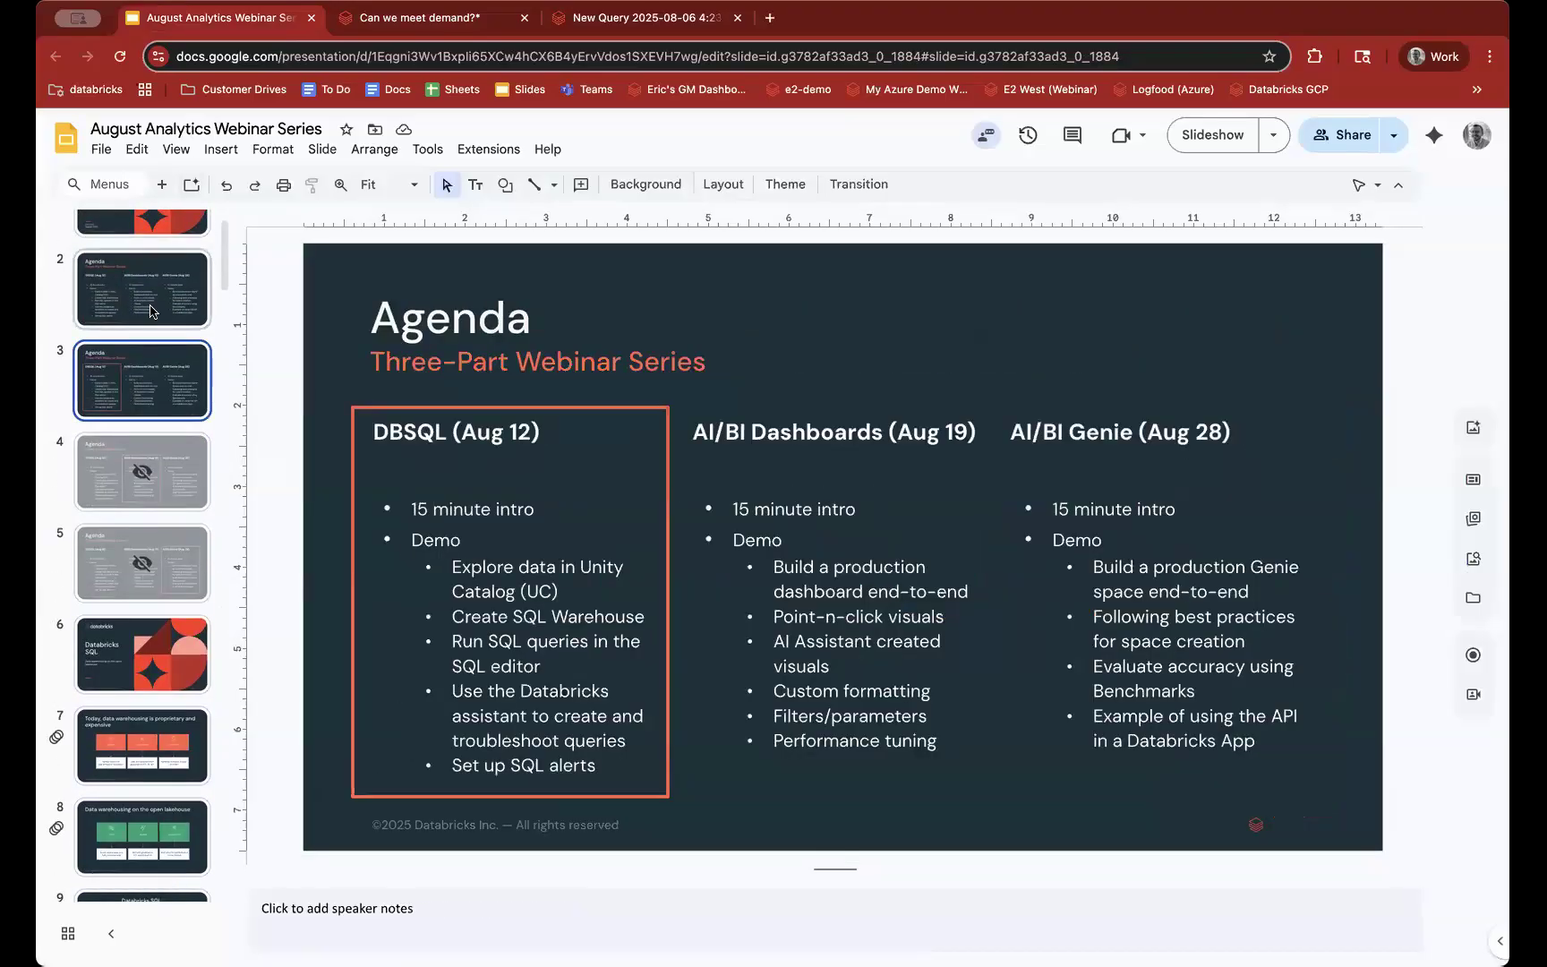